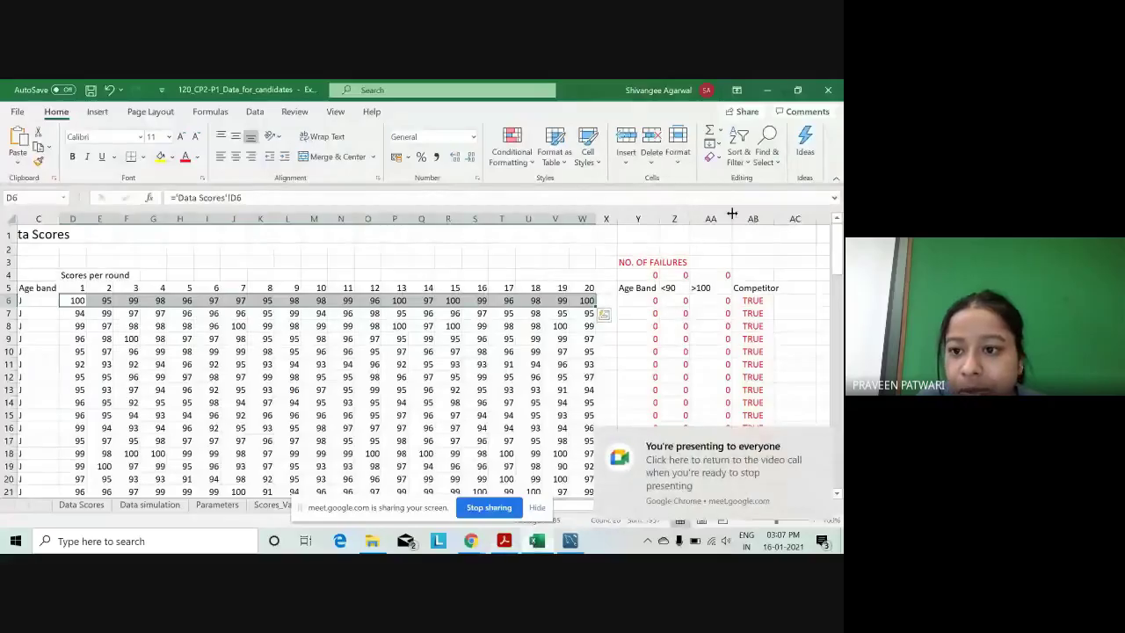
Narrow the >100 failures column AA and widen the Competitor column AB.
{"action": "left_click_drag", "start_coordinate": [731, 214], "coordinate": [724, 222]}
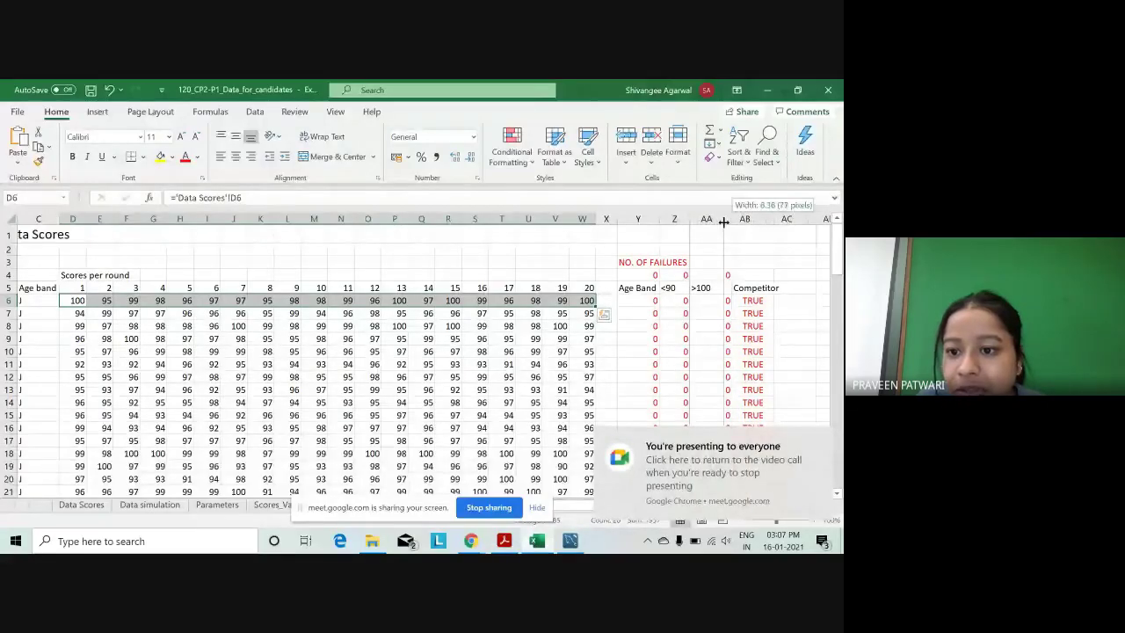
{"action": "left_click_drag", "start_coordinate": [766, 219], "coordinate": [772, 219]}
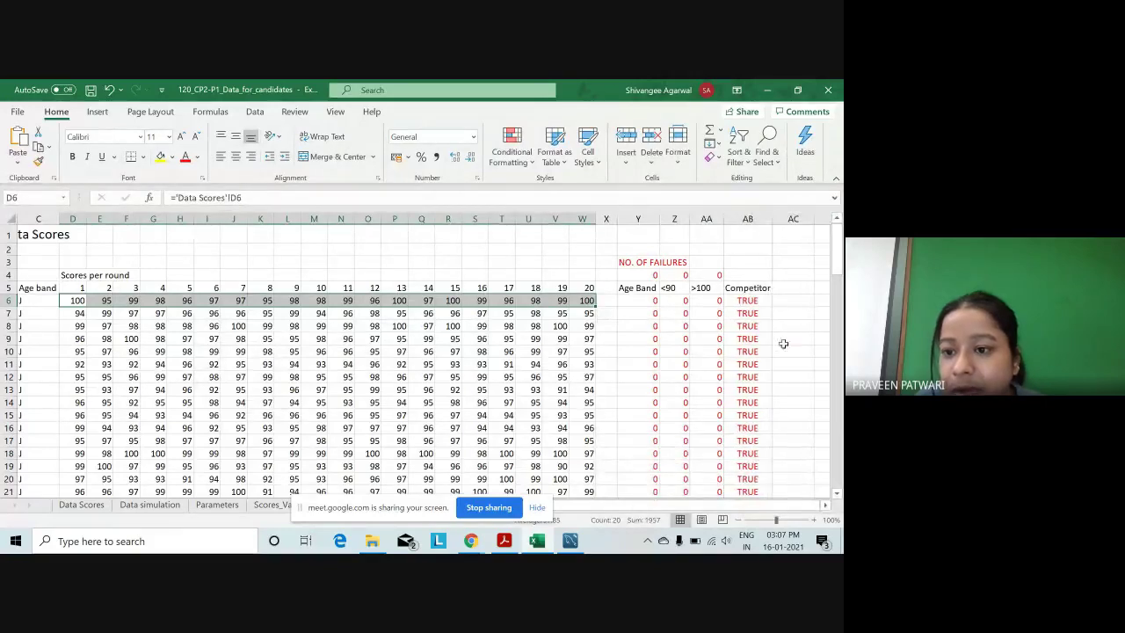
{"action": "left_click", "coordinate": [535, 508]}
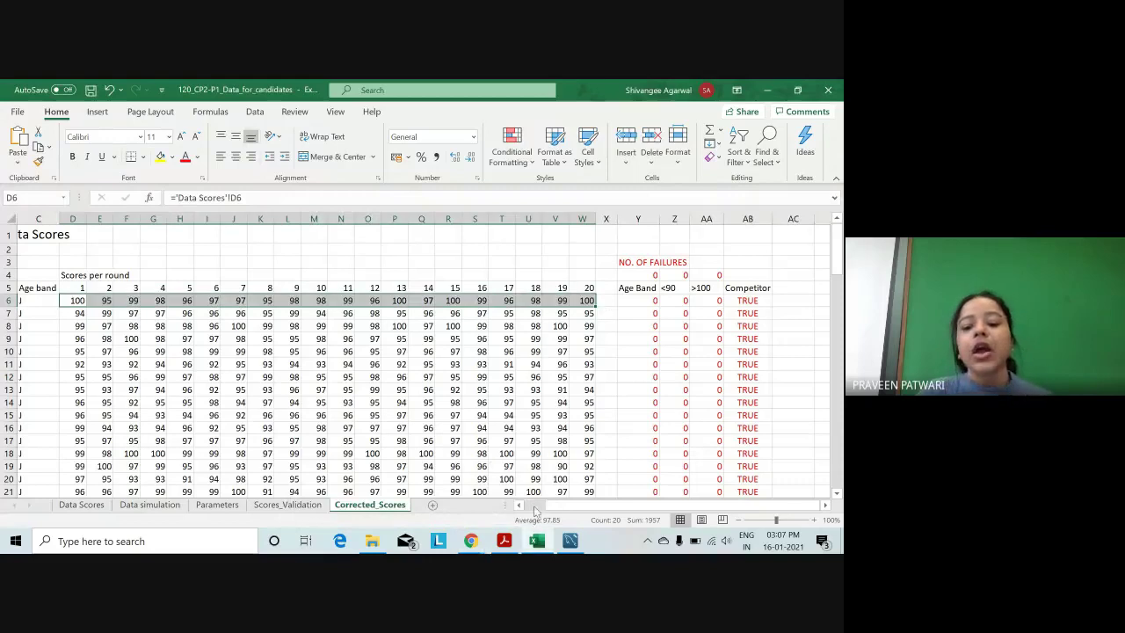
{"action": "left_click", "coordinate": [535, 349]}
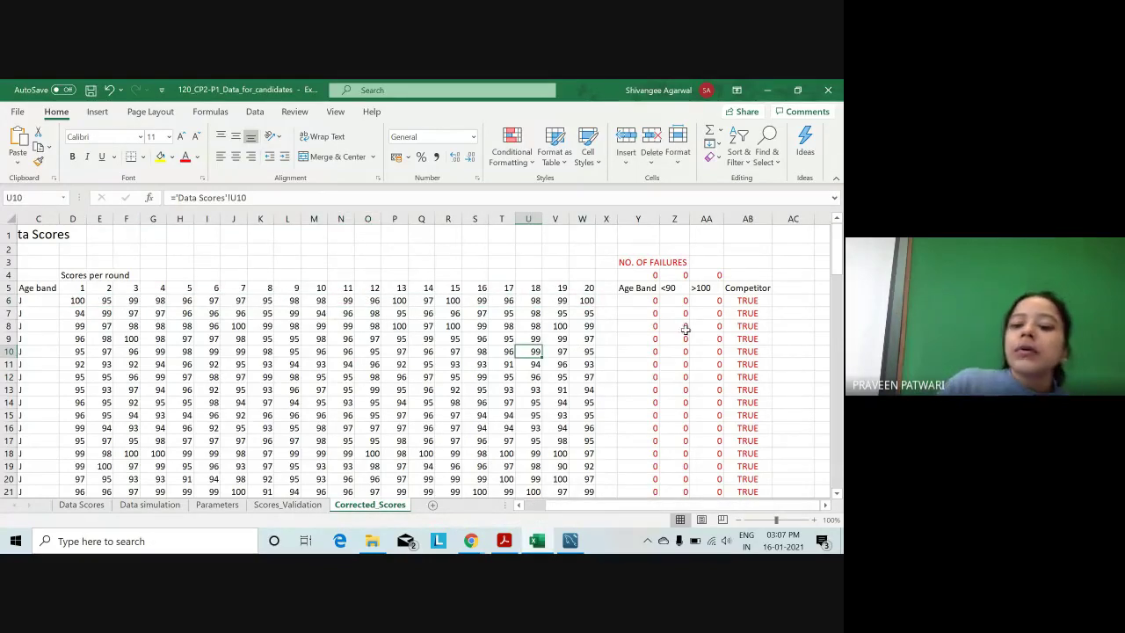
{"action": "left_click_drag", "start_coordinate": [592, 507], "coordinate": [545, 507]}
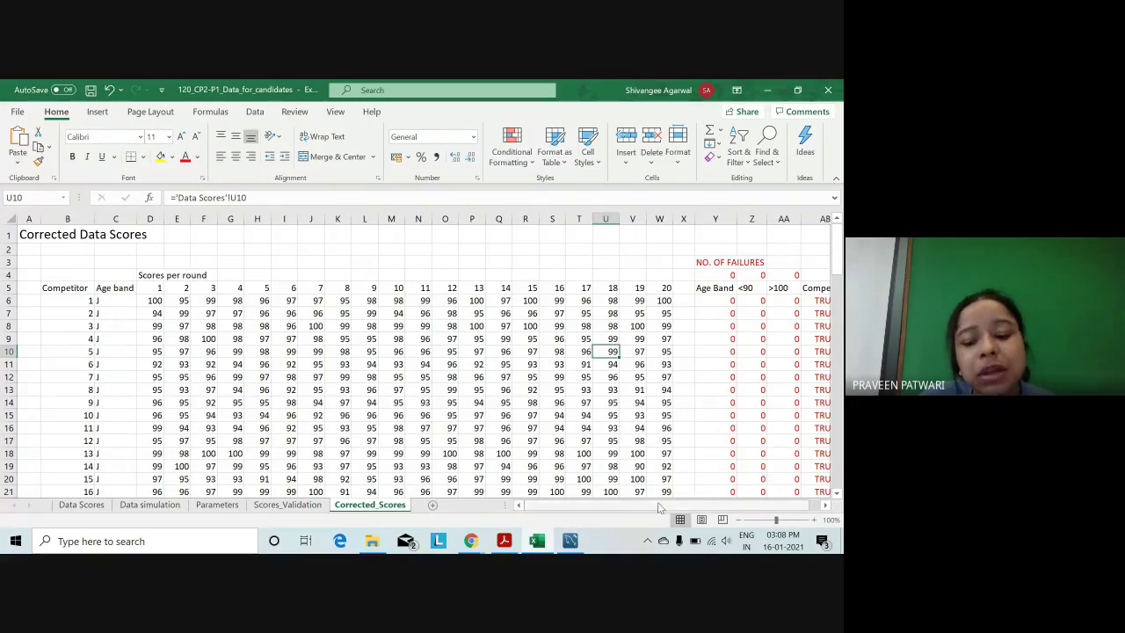
Check competitor 1's 20 round scores and the COUNTIF formula in Z6.
{"action": "scroll", "coordinate": [663, 504], "scroll_direction": "right", "scroll_amount": 1}
{"action": "left_click", "coordinate": [132, 300]}
{"action": "left_click_drag", "start_coordinate": [141, 301], "coordinate": [642, 301]}
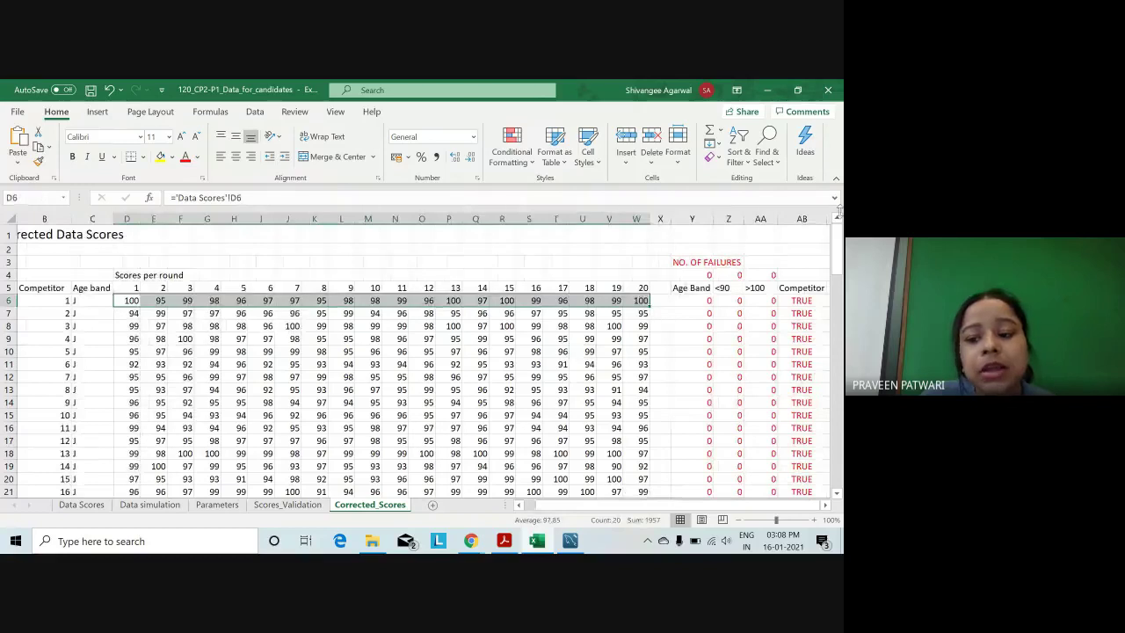
{"action": "left_click", "coordinate": [717, 300]}
{"action": "key", "text": "Right"}
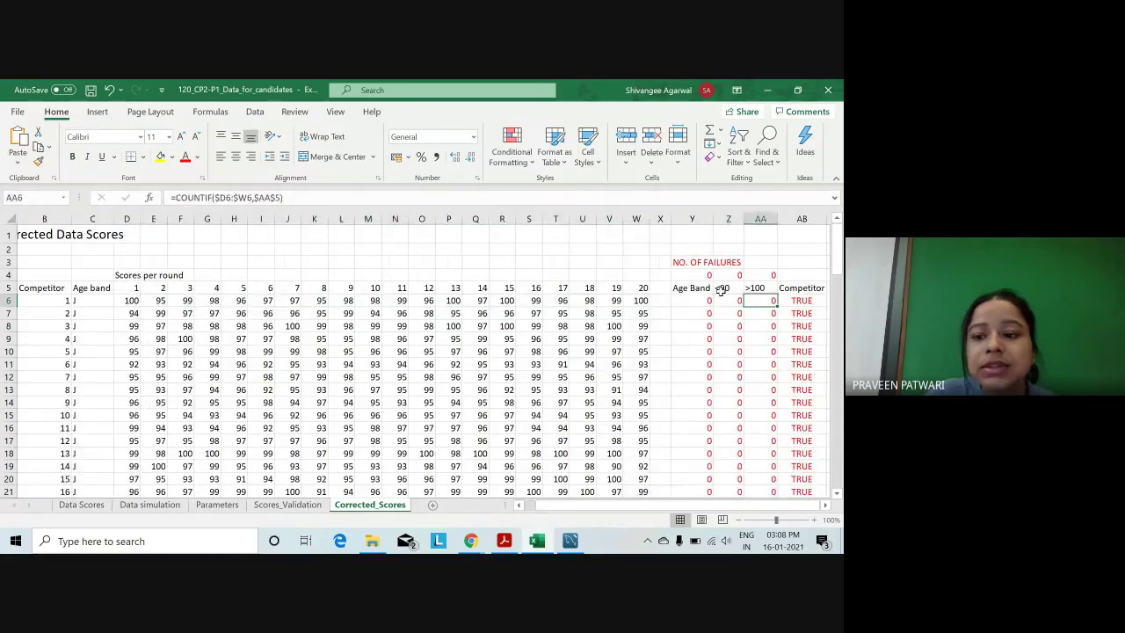
{"action": "key", "text": "Right"}
{"action": "key", "text": "Right"}
{"action": "key", "text": "Right"}
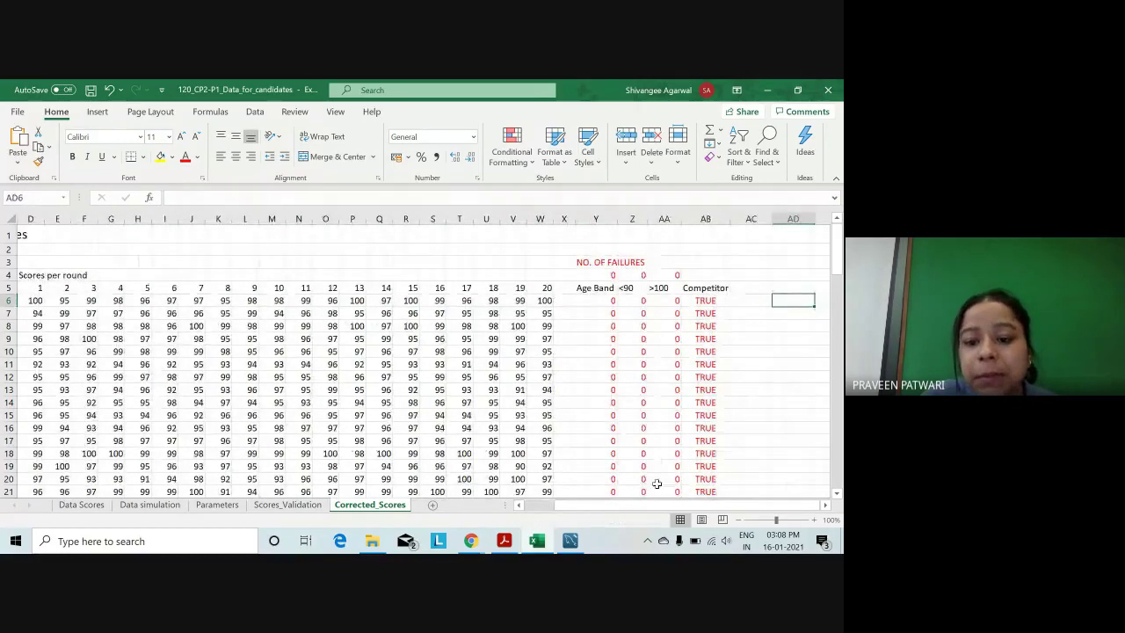
Narrow column A, then select the Competitor header cell AB5.
{"action": "scroll", "coordinate": [657, 483], "scroll_direction": "left", "scroll_amount": 3}
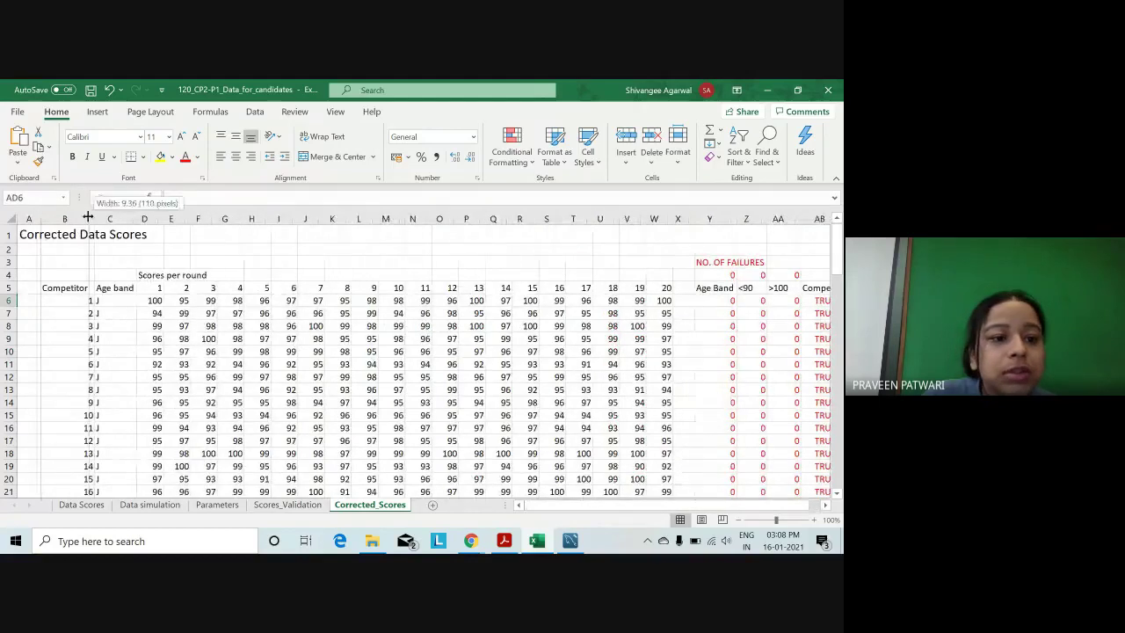
{"action": "left_click_drag", "start_coordinate": [27, 214], "coordinate": [20, 215]}
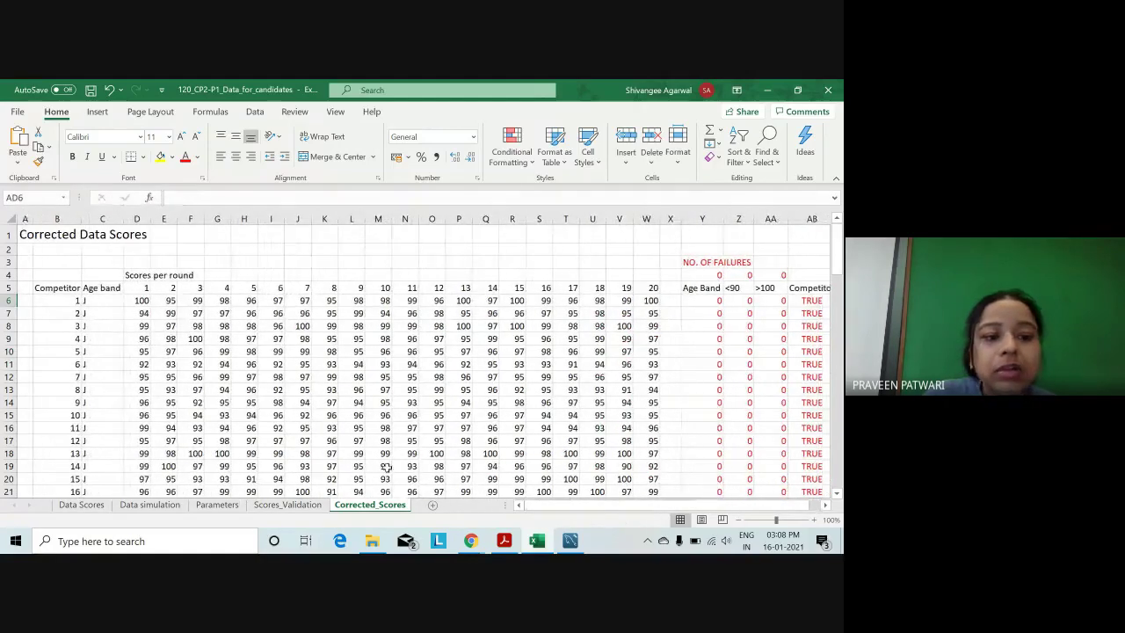
{"action": "scroll", "coordinate": [780, 436], "scroll_direction": "right", "scroll_amount": 1}
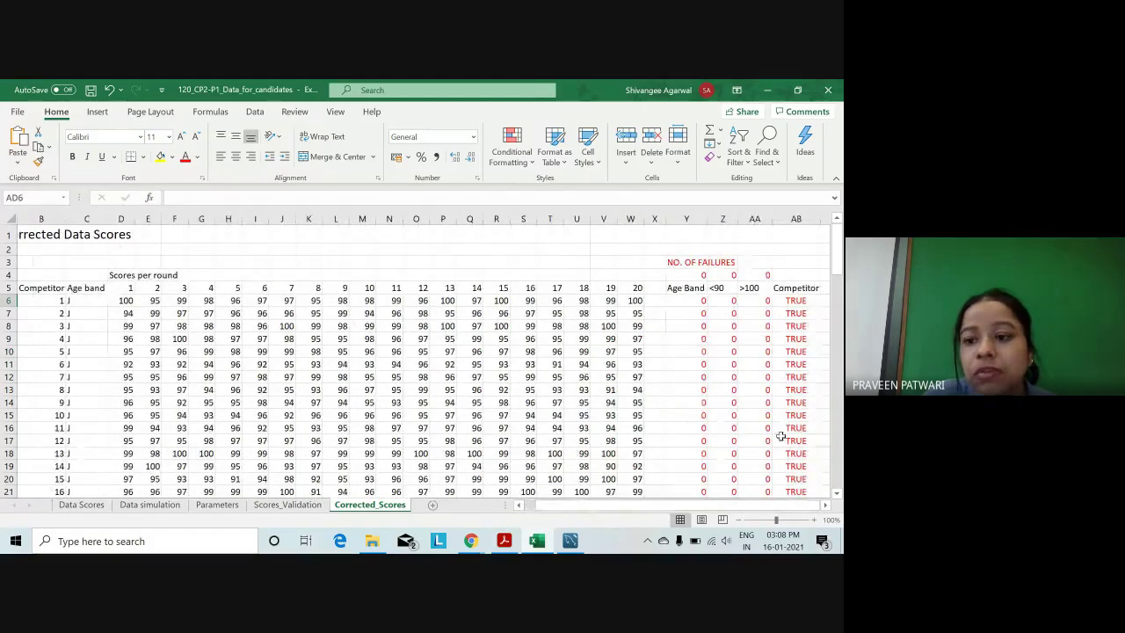
{"action": "left_click", "coordinate": [807, 289]}
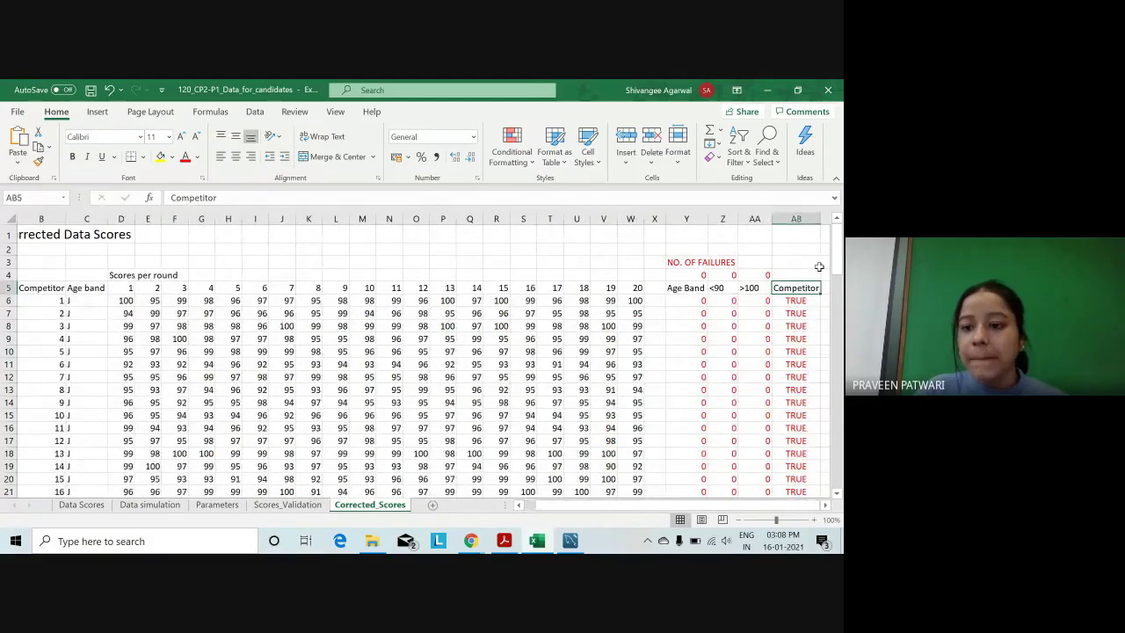
Head AD5 'Average' and fill =AVERAGE(D6:W6) down for all competitors, first result 97.85.
{"action": "key", "text": "Right"}
{"action": "key", "text": "Right"}
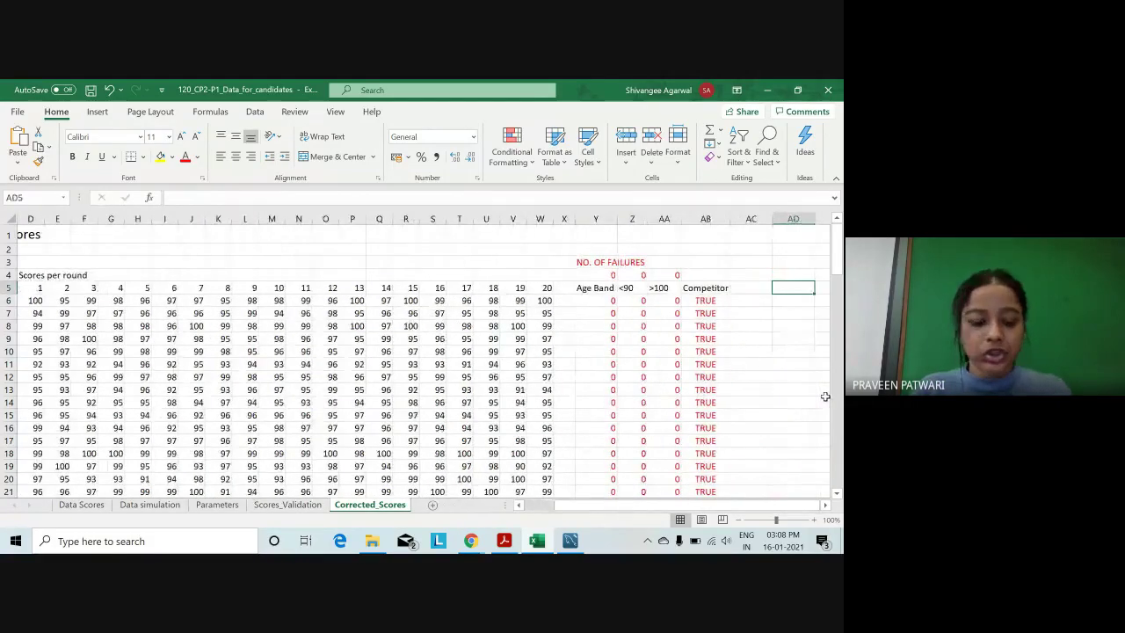
{"action": "type", "text": "Aver"}
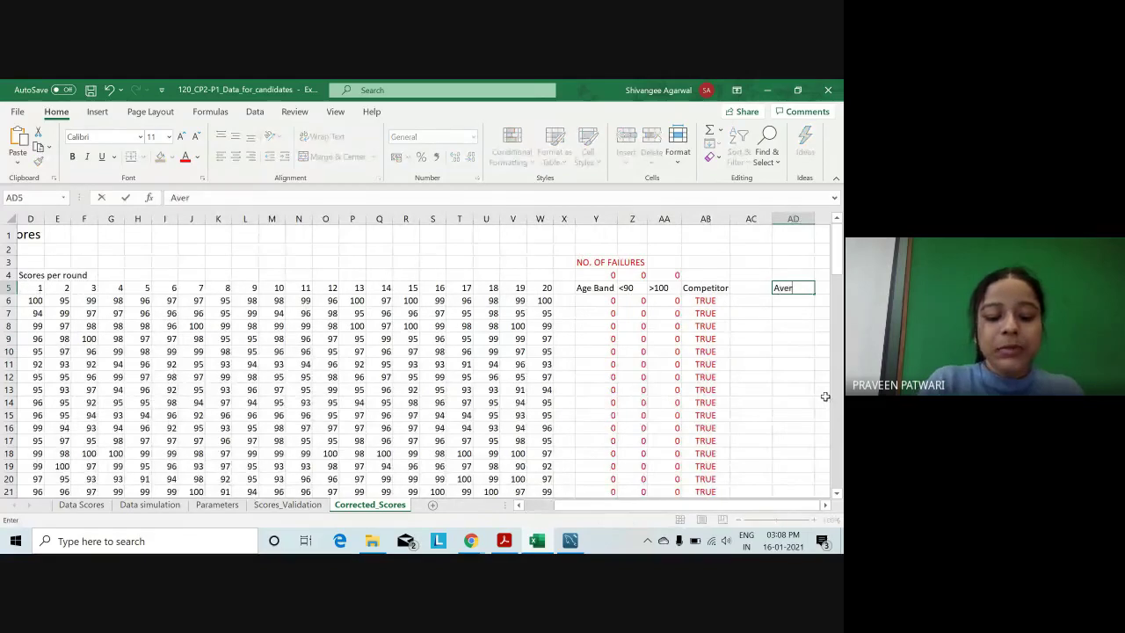
{"action": "type", "text": "age"}
{"action": "key", "text": "Return"}
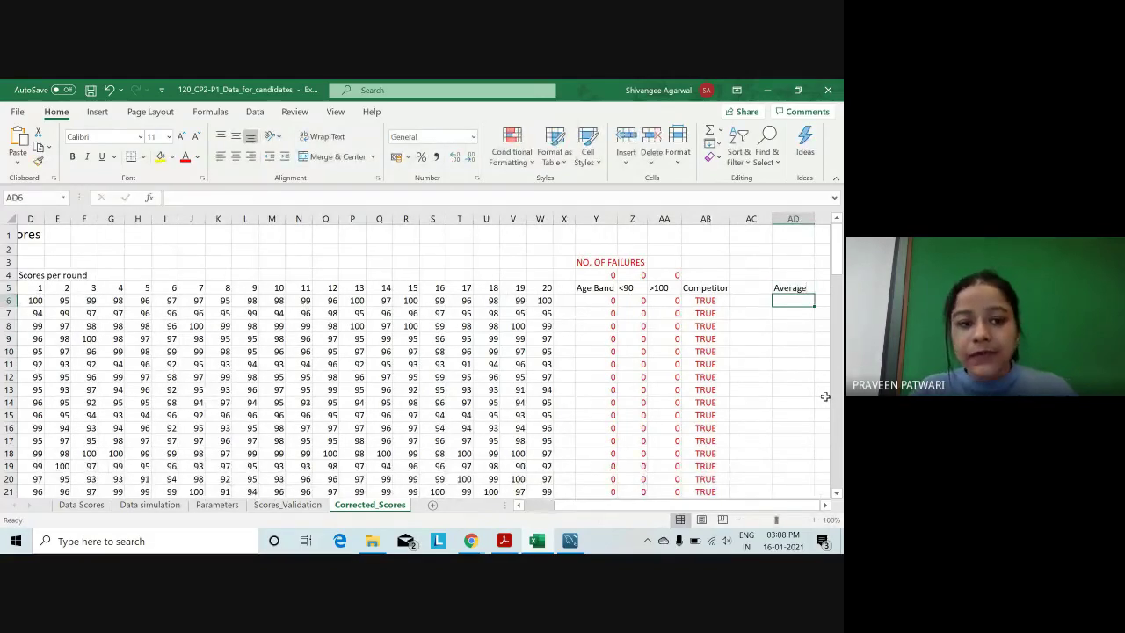
{"action": "type", "text": "=avera"}
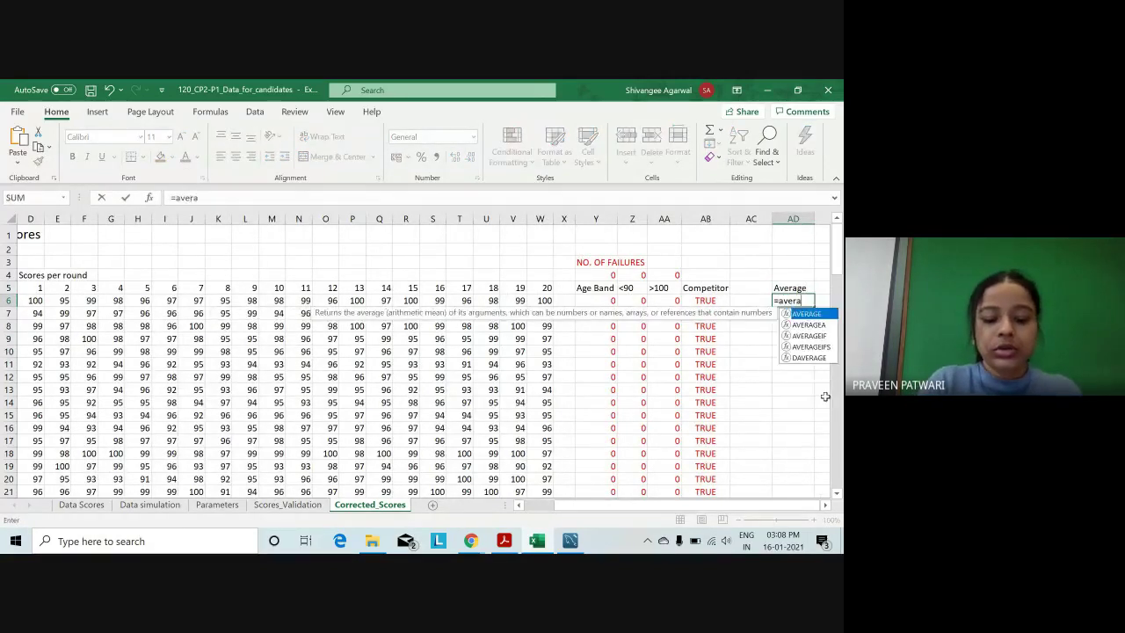
{"action": "type", "text": "ge("}
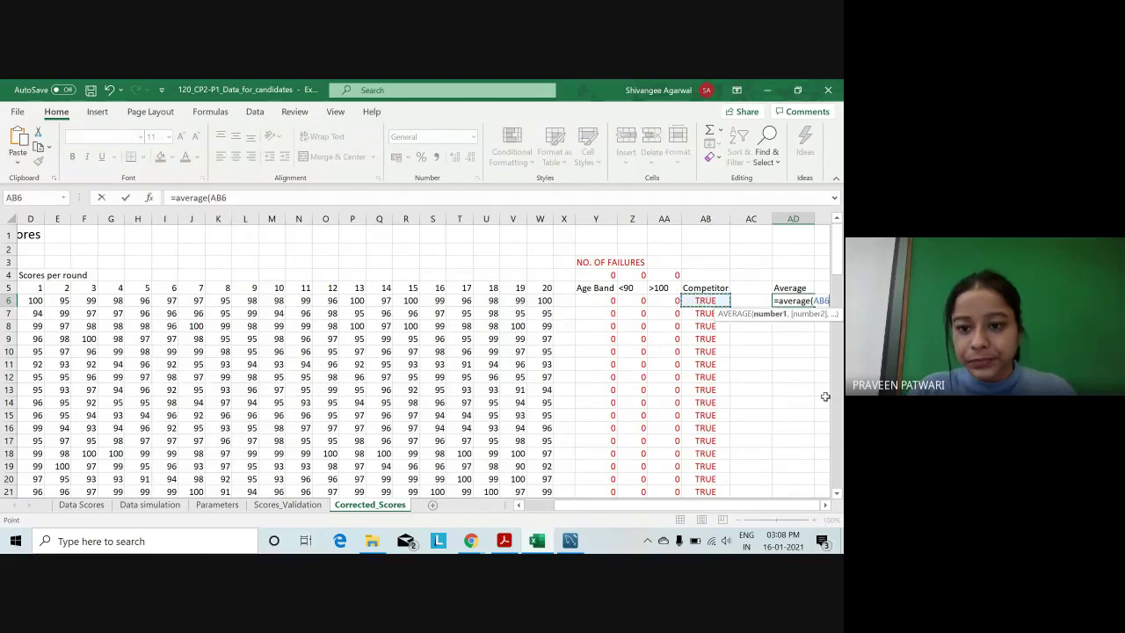
{"action": "key", "text": "Left"}
{"action": "key", "text": "Left"}
{"action": "key", "text": "Left"}
{"action": "key", "text": "Left"}
{"action": "key", "text": "shift+Left"}
{"action": "key", "text": "shift+Left"}
{"action": "key", "text": "shift+Left"}
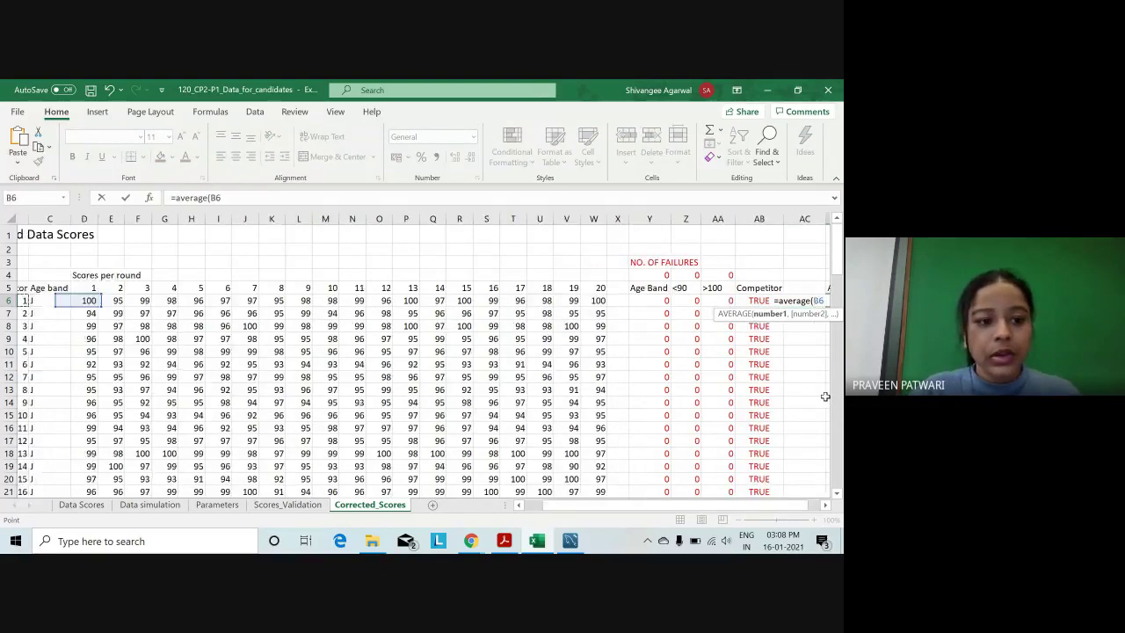
{"action": "key", "text": "shift+Left"}
{"action": "key", "text": "shift+Left"}
{"action": "key", "text": "shift+Left"}
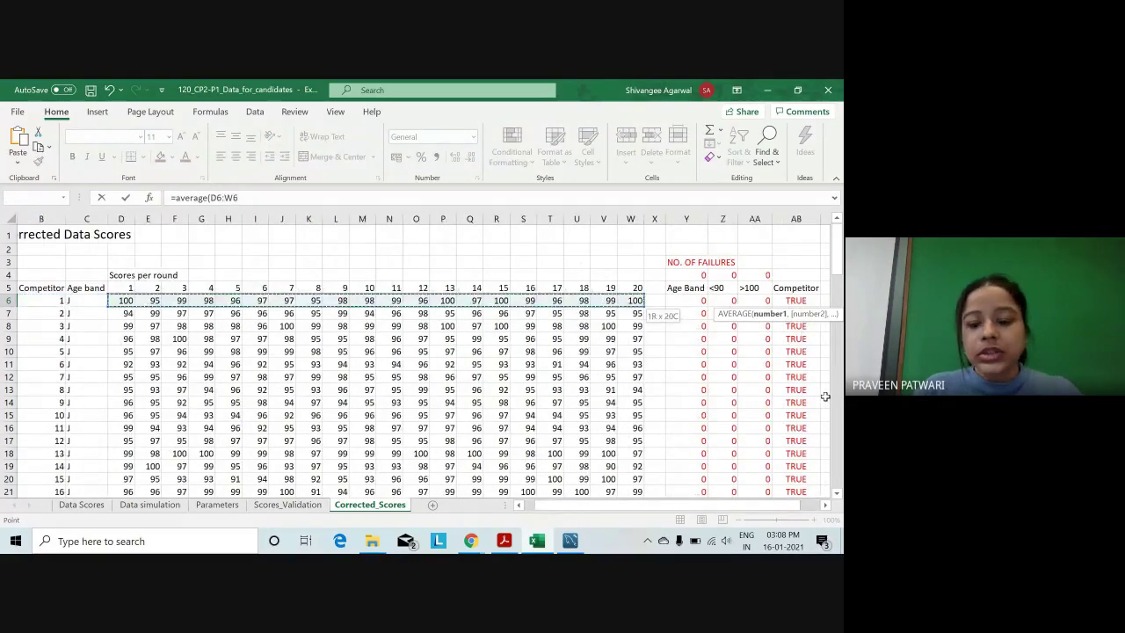
{"action": "type", "text": ")"}
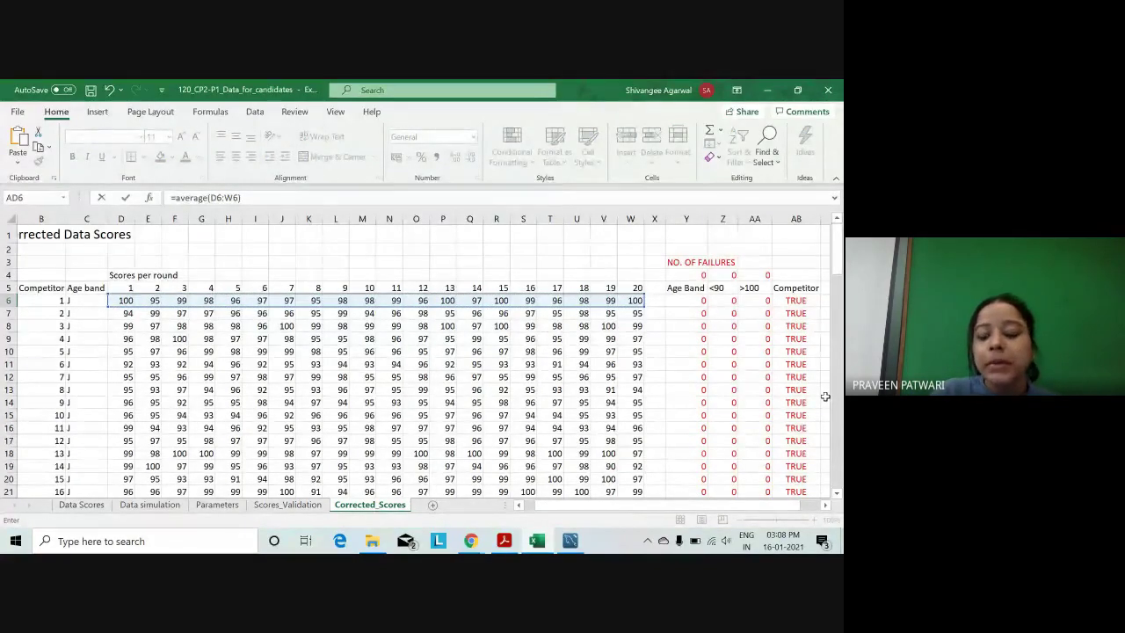
{"action": "key", "text": "Return"}
{"action": "left_click", "coordinate": [804, 301]}
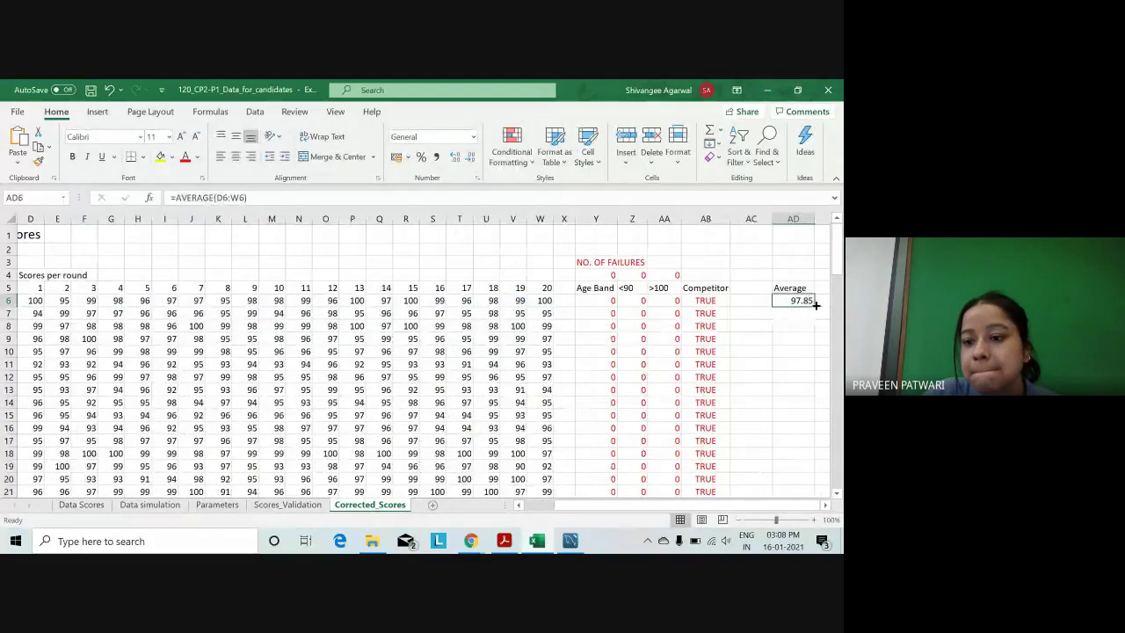
{"action": "mouse_move", "coordinate": [816, 305]}
{"action": "left_mouse_down"}
{"action": "mouse_move", "coordinate": [712, 463]}
{"action": "mouse_move", "coordinate": [726, 550]}
{"action": "mouse_move", "coordinate": [733, 483]}
{"action": "left_mouse_up"}
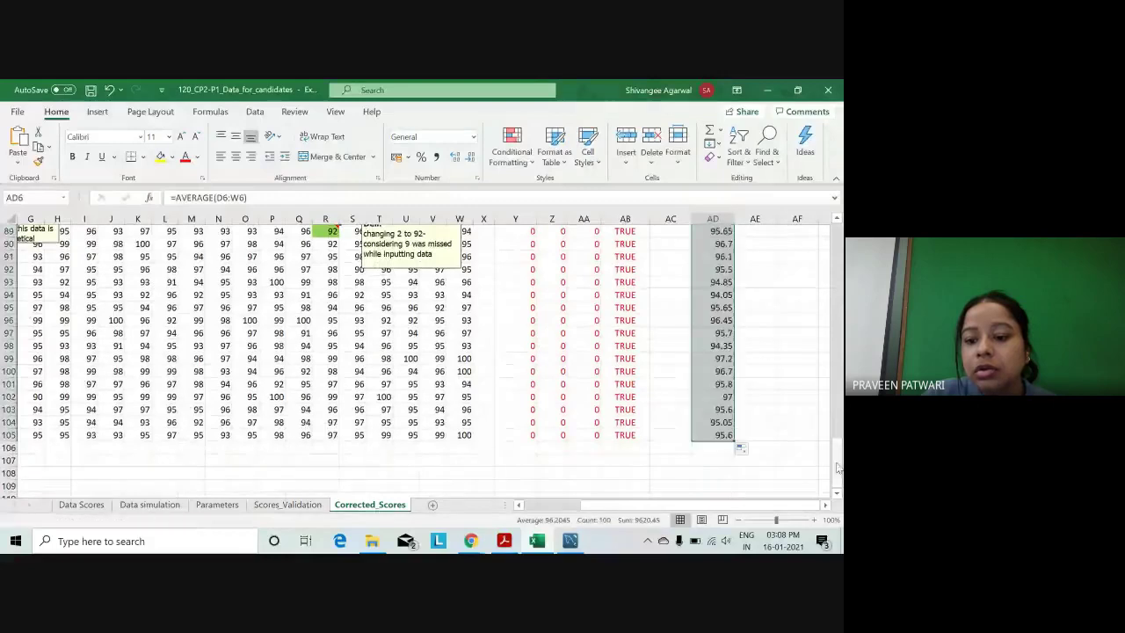
Narrow the empty column AC before the Average column.
{"action": "scroll", "coordinate": [824, 314], "scroll_direction": "up", "scroll_amount": 14}
{"action": "scroll", "coordinate": [774, 291], "scroll_direction": "up", "scroll_amount": 14}
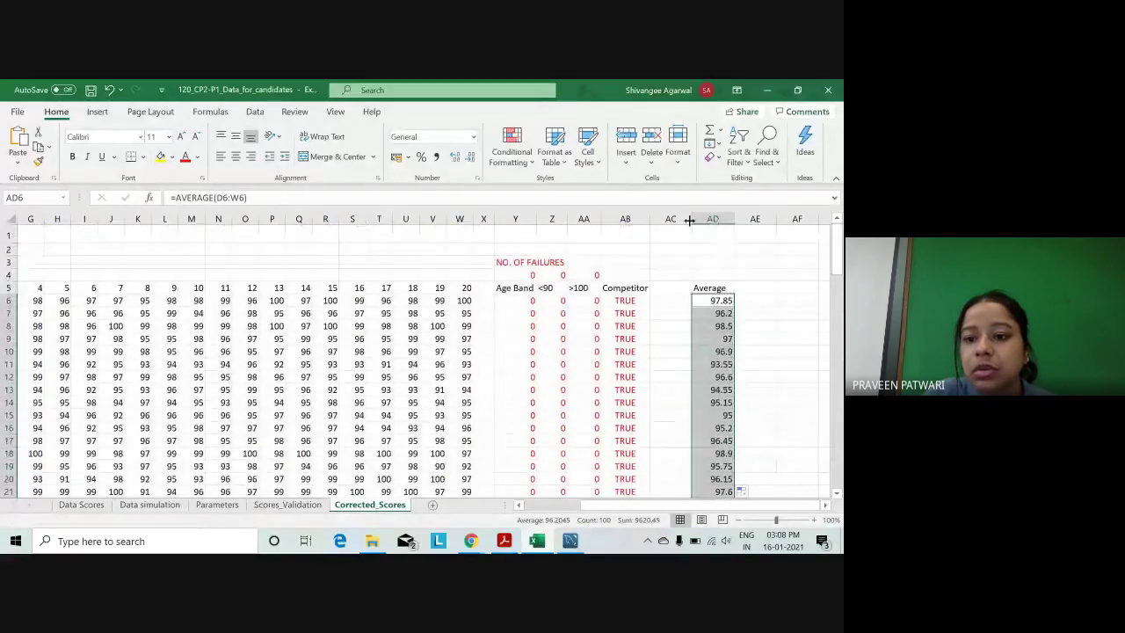
{"action": "left_click_drag", "start_coordinate": [690, 221], "coordinate": [669, 220]}
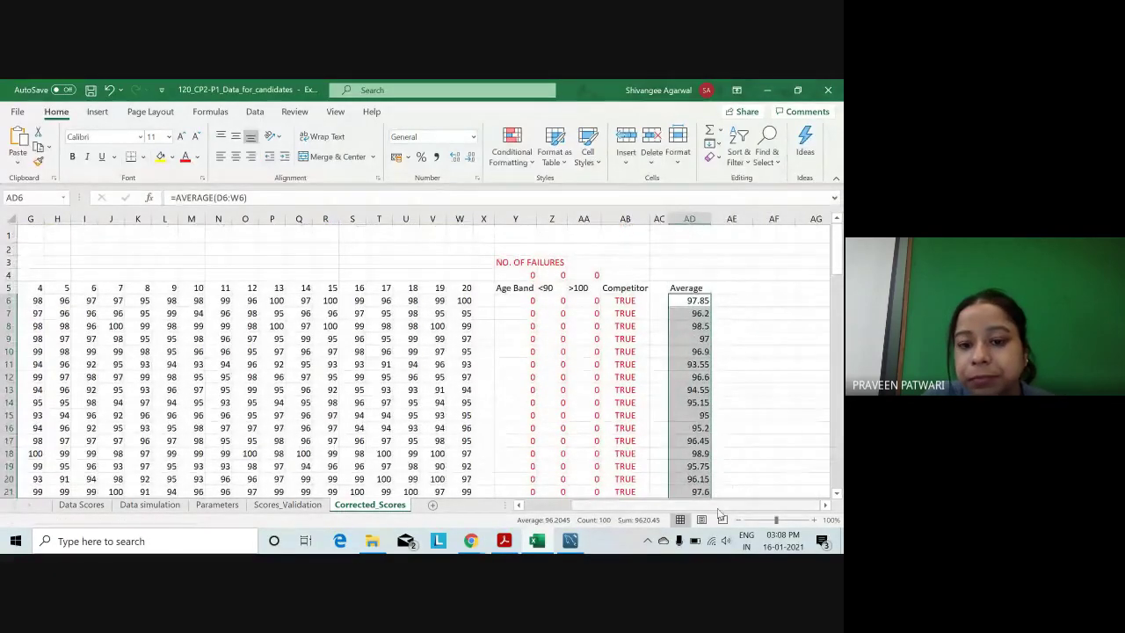
{"action": "left_click_drag", "start_coordinate": [719, 513], "coordinate": [749, 510]}
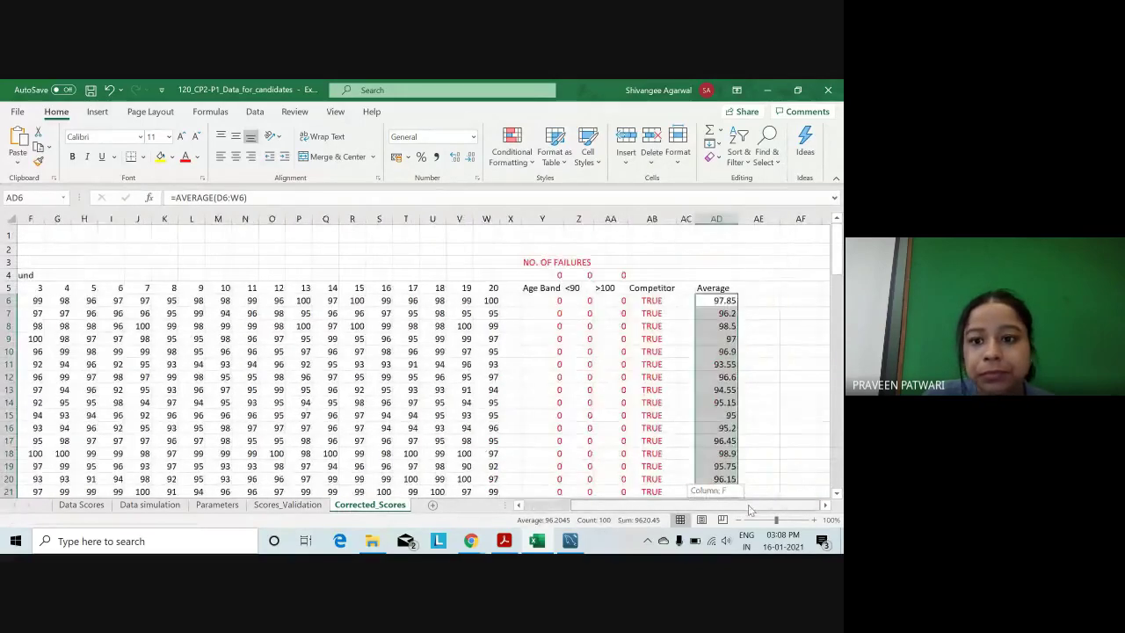
Apply an outside border around the NO. OF FAILURES block Y3:AA4.
{"action": "left_click_drag", "start_coordinate": [555, 262], "coordinate": [622, 275]}
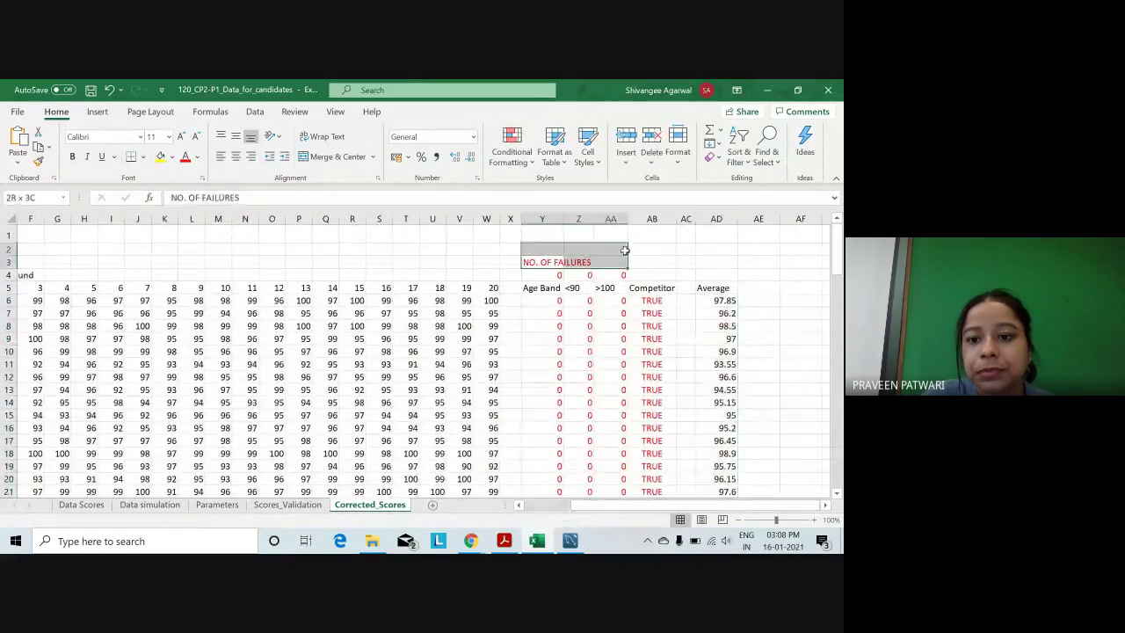
{"action": "left_click", "coordinate": [142, 156]}
{"action": "left_click", "coordinate": [199, 300]}
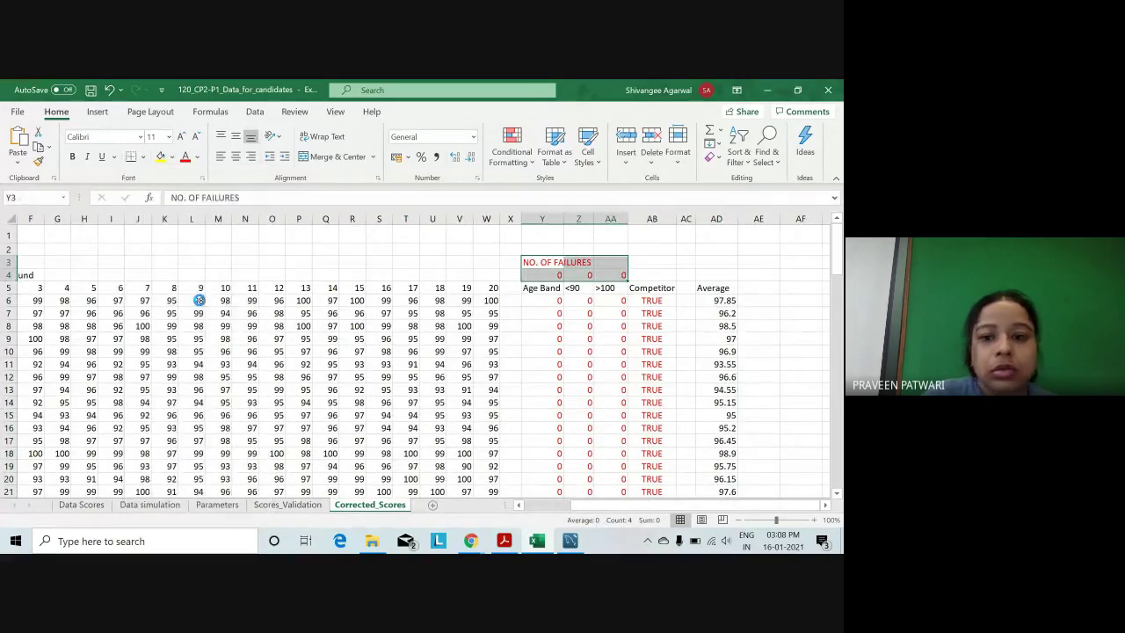
{"action": "left_click", "coordinate": [493, 340]}
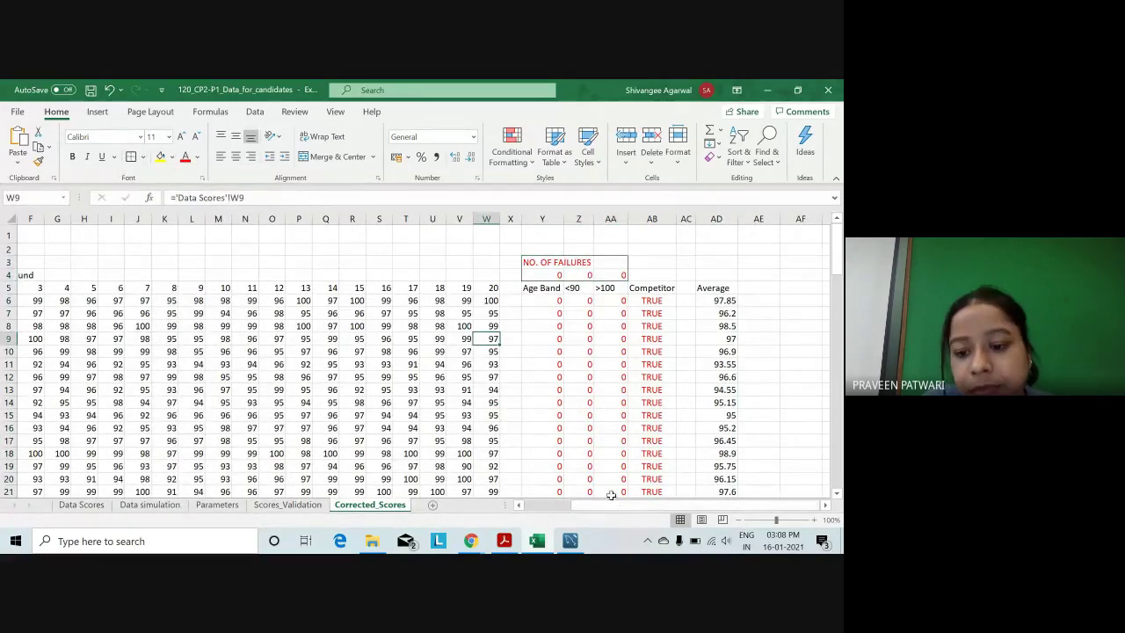
{"action": "mouse_move", "coordinate": [579, 507]}
{"action": "left_mouse_down"}
{"action": "mouse_move", "coordinate": [560, 523]}
{"action": "mouse_move", "coordinate": [489, 523]}
{"action": "left_mouse_up"}
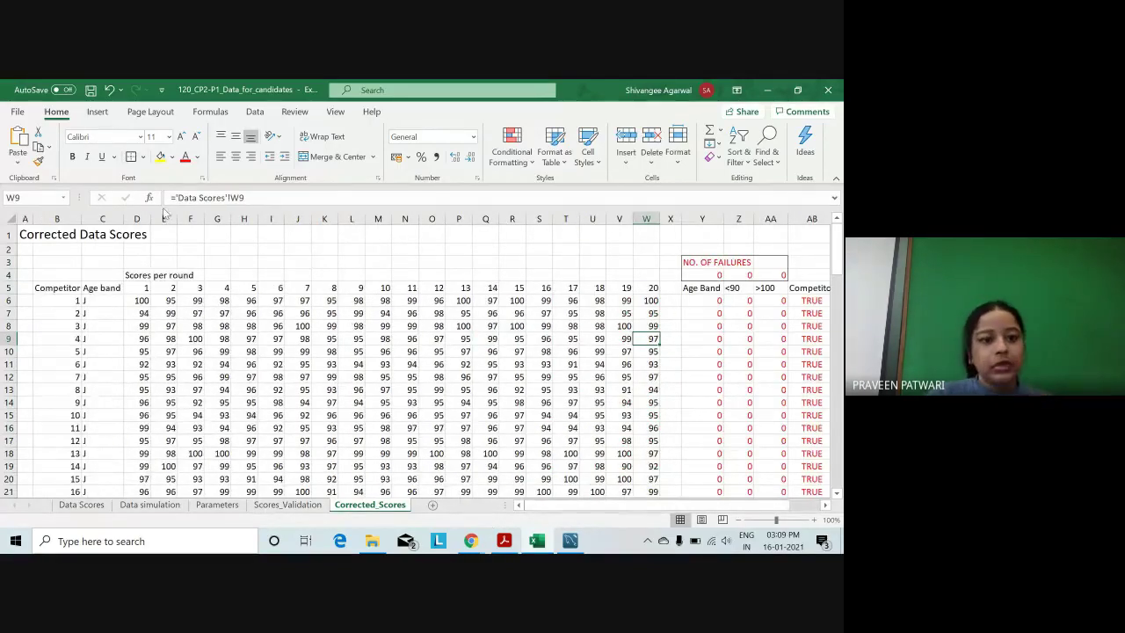
Wrap the Age band heading in C5 and adjust column C's width to fit it.
{"action": "left_click_drag", "start_coordinate": [124, 218], "coordinate": [103, 217]}
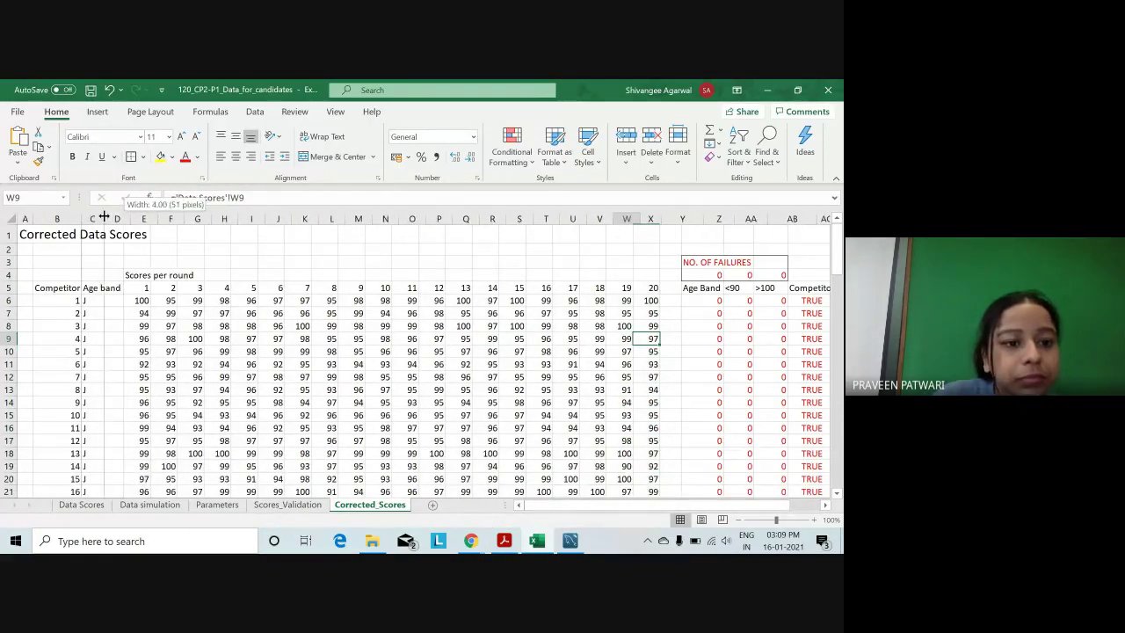
{"action": "left_click", "coordinate": [93, 287]}
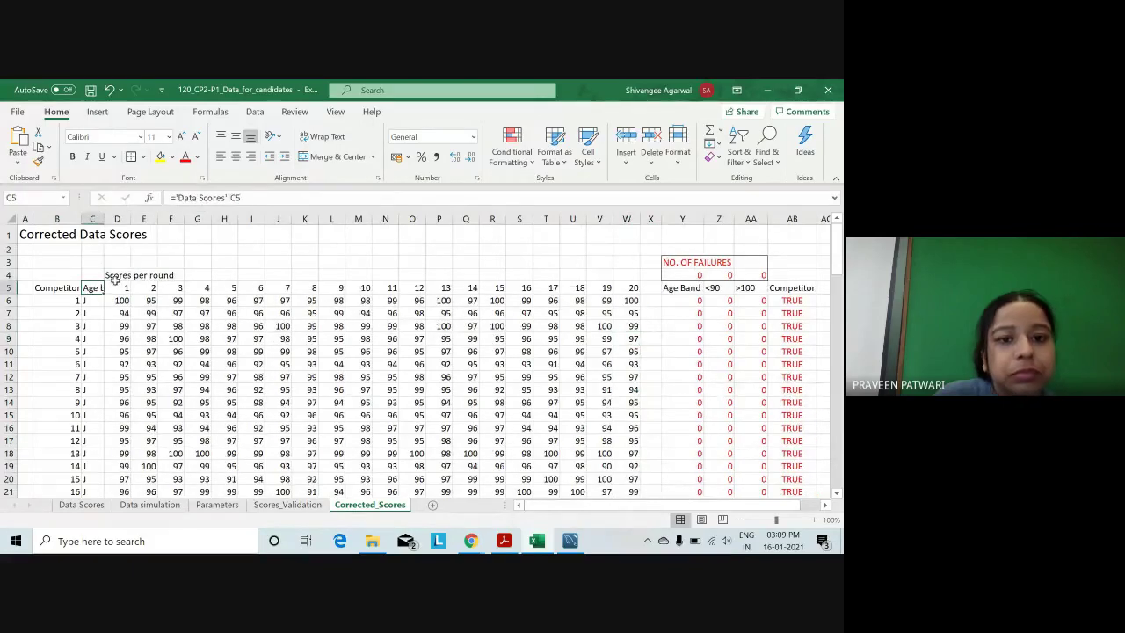
{"action": "left_click", "coordinate": [303, 136]}
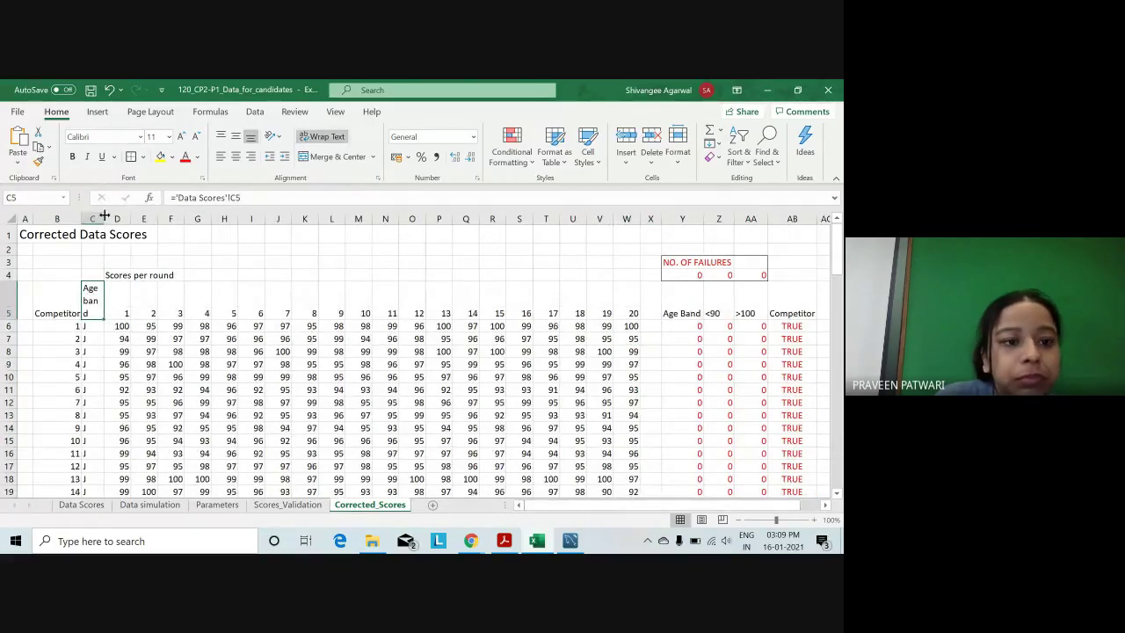
{"action": "left_click_drag", "start_coordinate": [104, 217], "coordinate": [110, 217]}
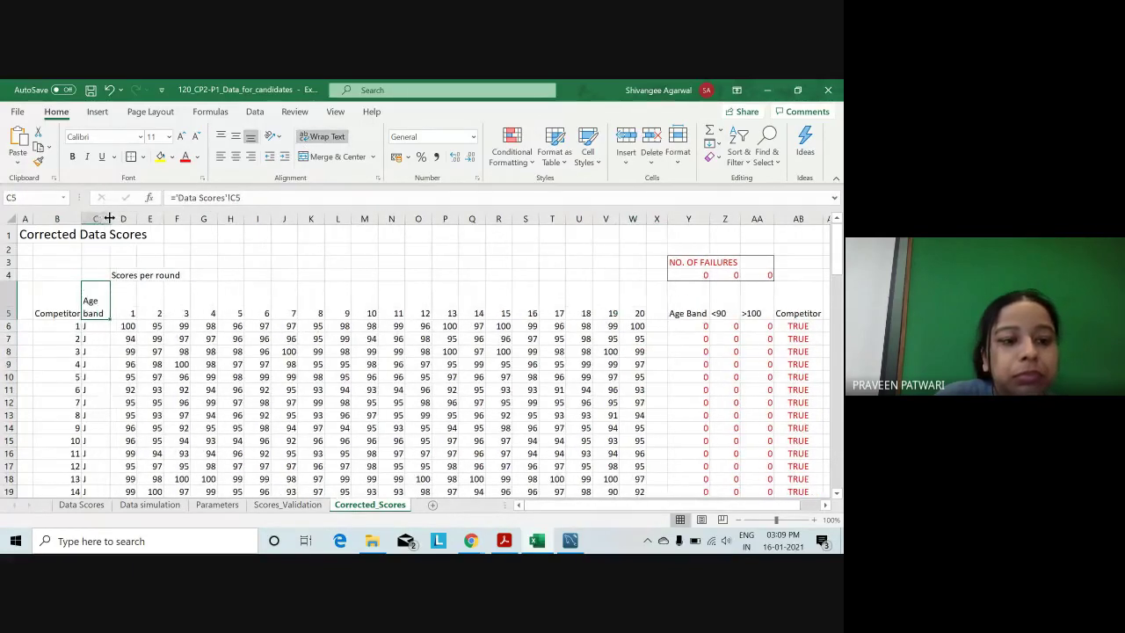
{"action": "left_click", "coordinate": [329, 142]}
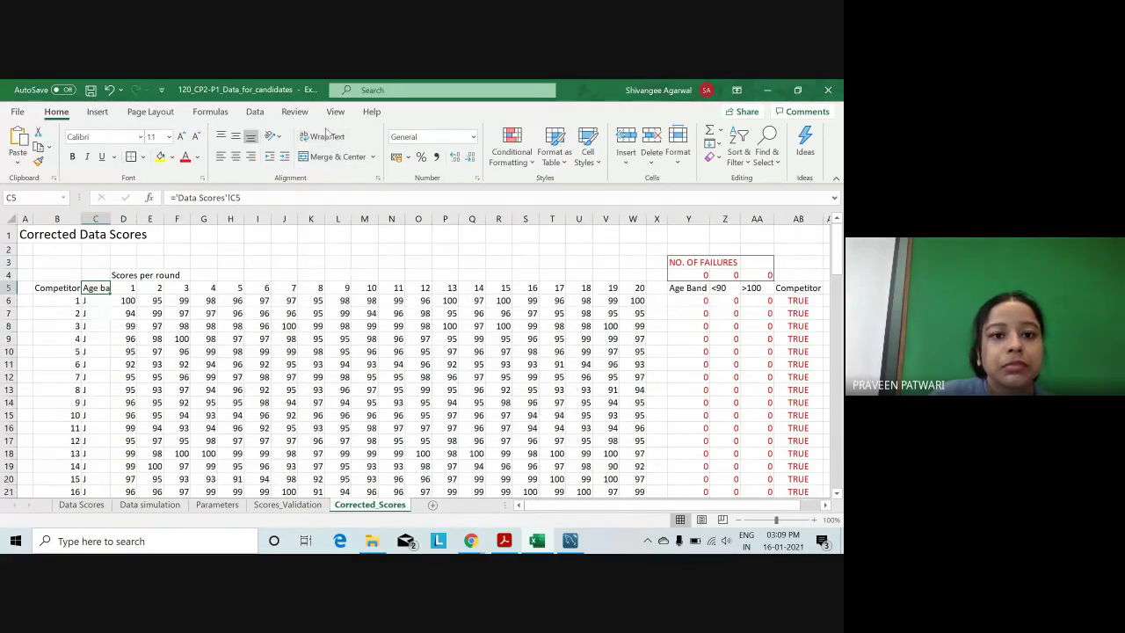
{"action": "left_click", "coordinate": [320, 136]}
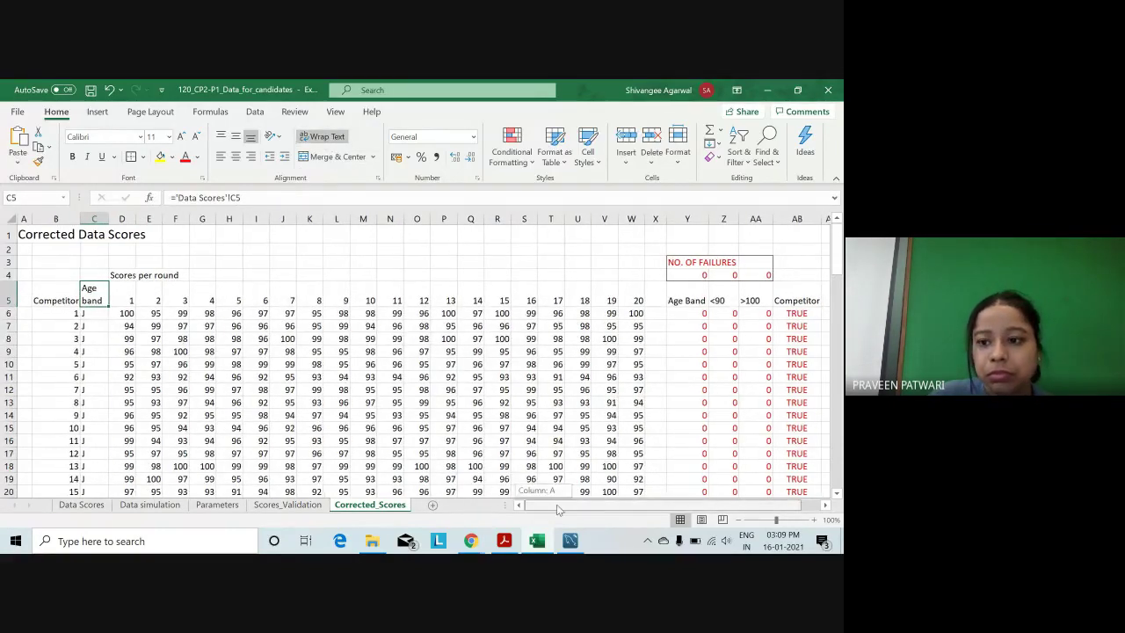
{"action": "scroll", "coordinate": [538, 495], "scroll_direction": "right", "scroll_amount": 2}
{"action": "scroll", "coordinate": [510, 474], "scroll_direction": "left", "scroll_amount": 2}
{"action": "left_click", "coordinate": [238, 364]}
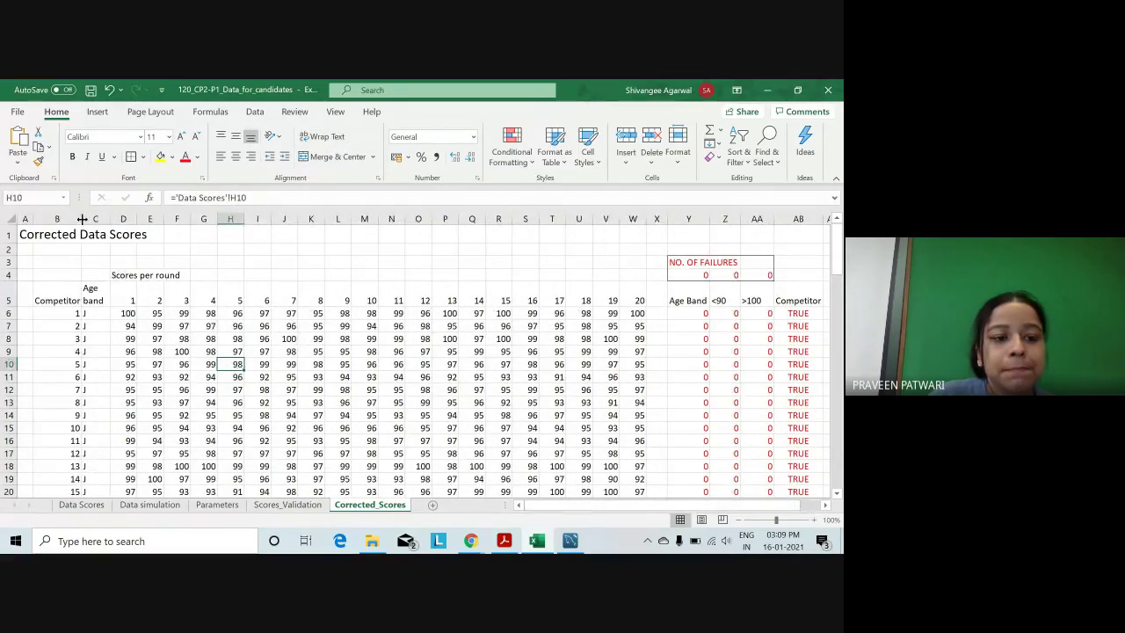
{"action": "left_click_drag", "start_coordinate": [106, 218], "coordinate": [102, 218]}
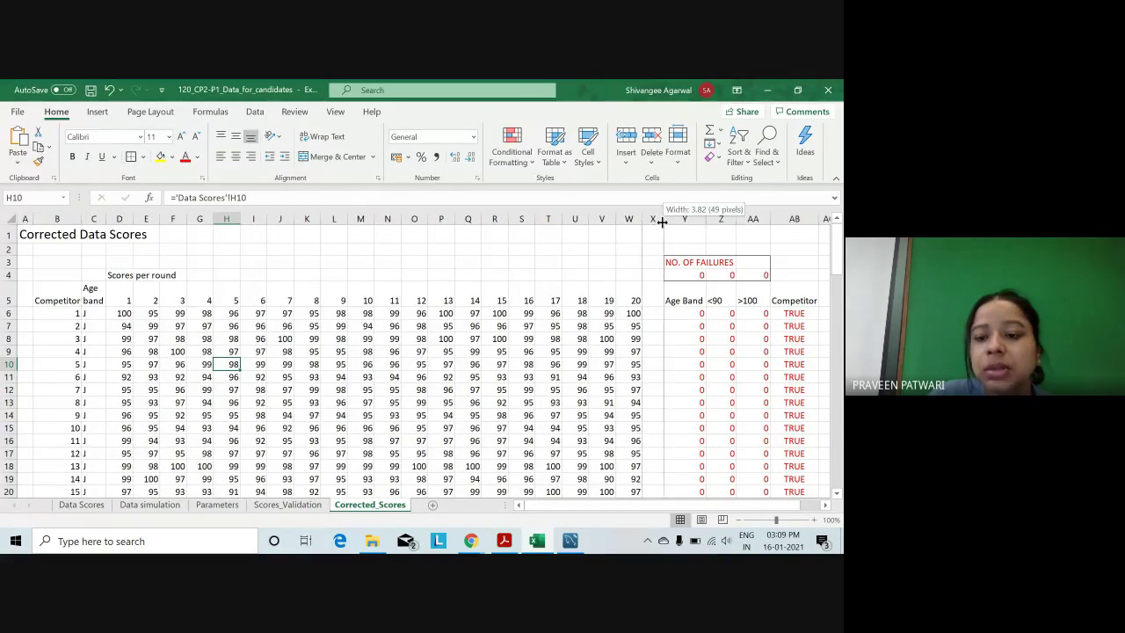
Narrow columns X and Y and wrap text across the whole header row 5.
{"action": "left_click_drag", "start_coordinate": [657, 221], "coordinate": [678, 219]}
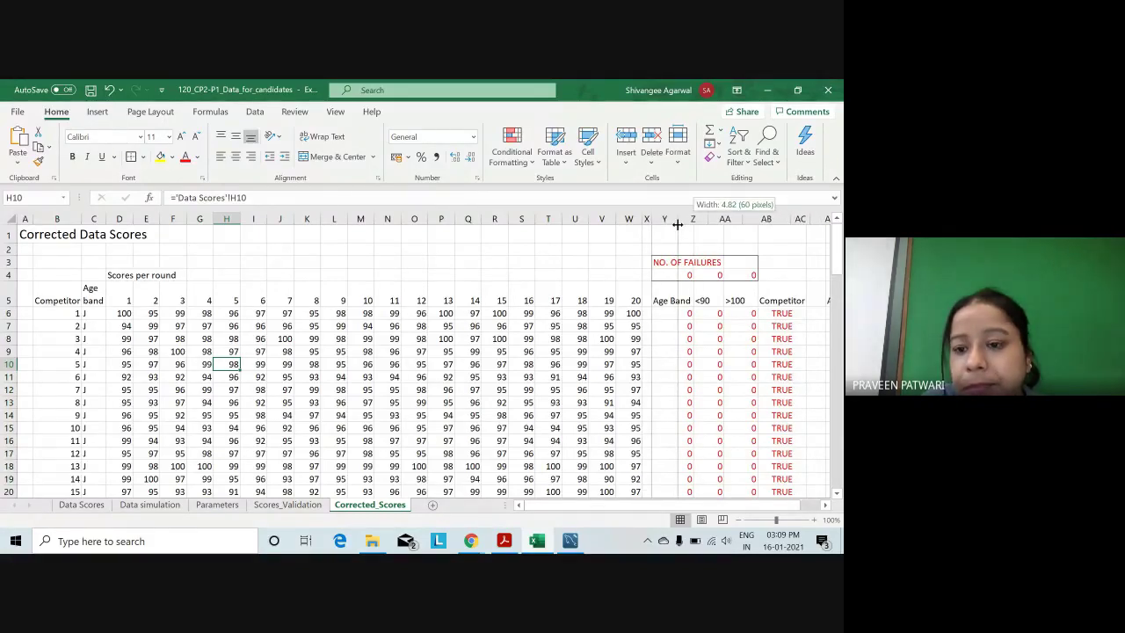
{"action": "left_click_drag", "start_coordinate": [677, 220], "coordinate": [671, 219]}
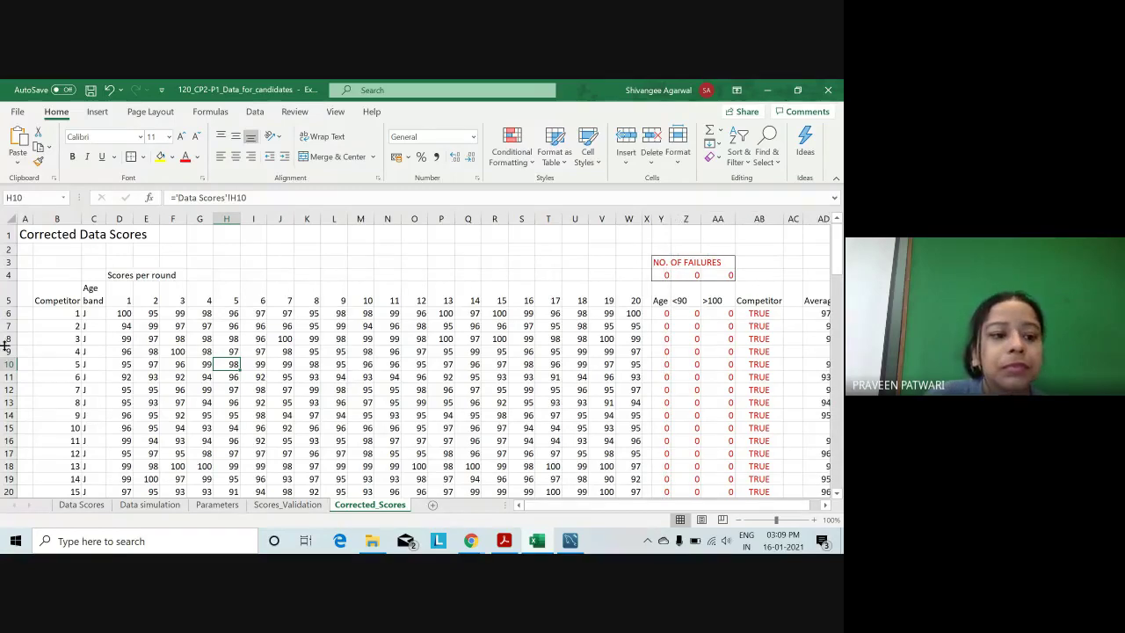
{"action": "left_click", "coordinate": [9, 300]}
{"action": "left_click", "coordinate": [322, 136]}
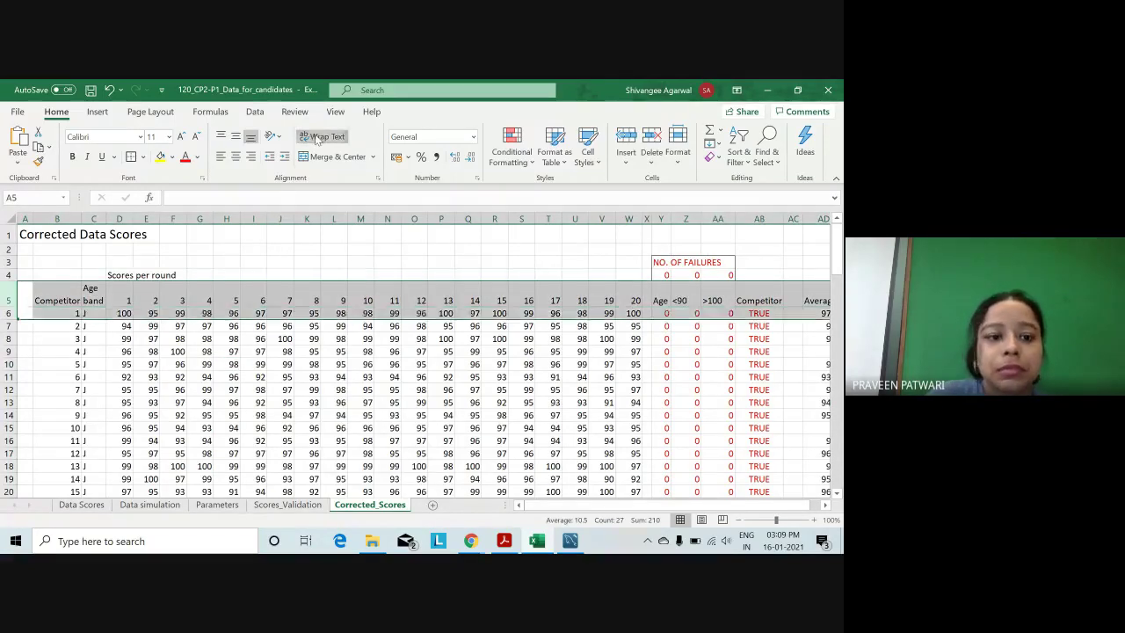
{"action": "left_click", "coordinate": [318, 139]}
{"action": "left_click", "coordinate": [317, 138]}
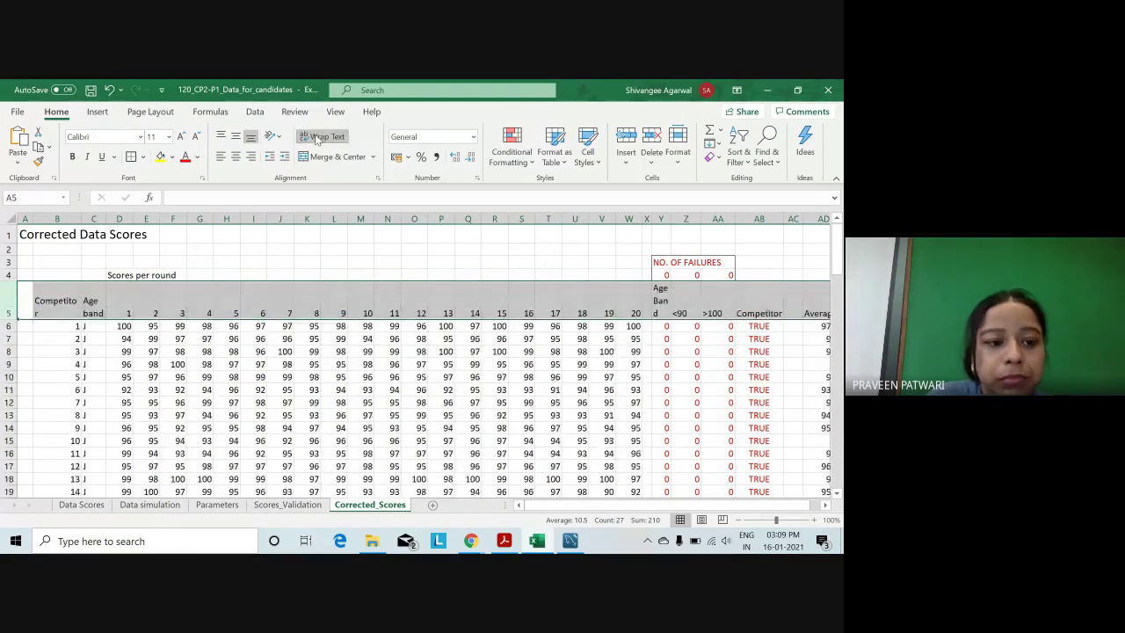
Autofit columns B and Y, zoom to 90%, and widen AB so Competitor fits.
{"action": "double_click", "coordinate": [83, 218]}
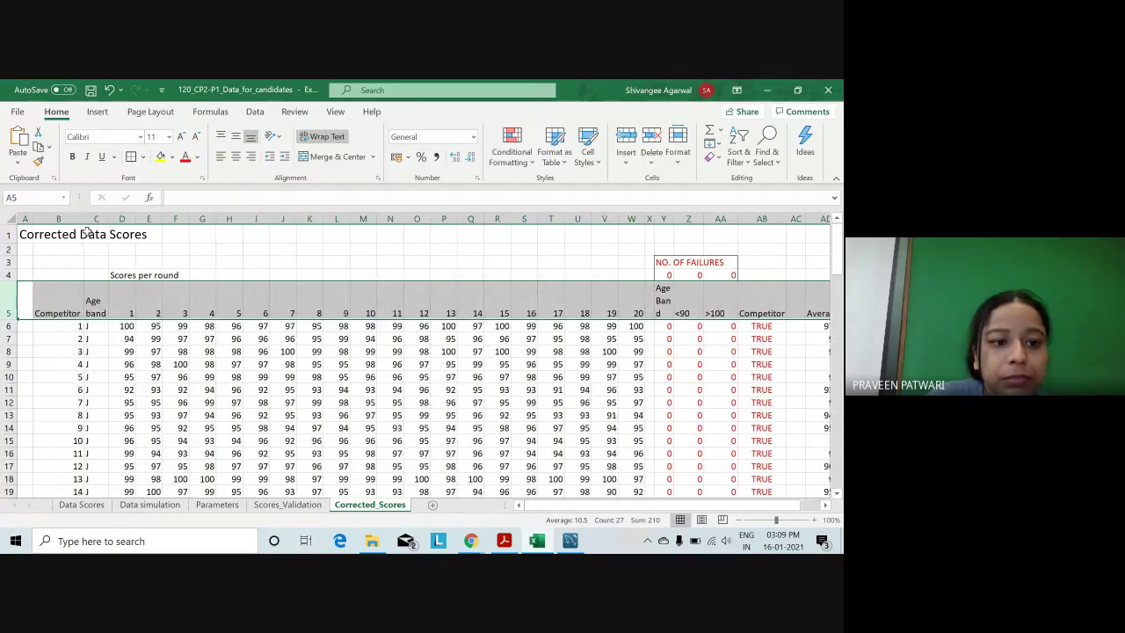
{"action": "left_click_drag", "start_coordinate": [564, 505], "coordinate": [573, 504]}
{"action": "left_click", "coordinate": [760, 364]}
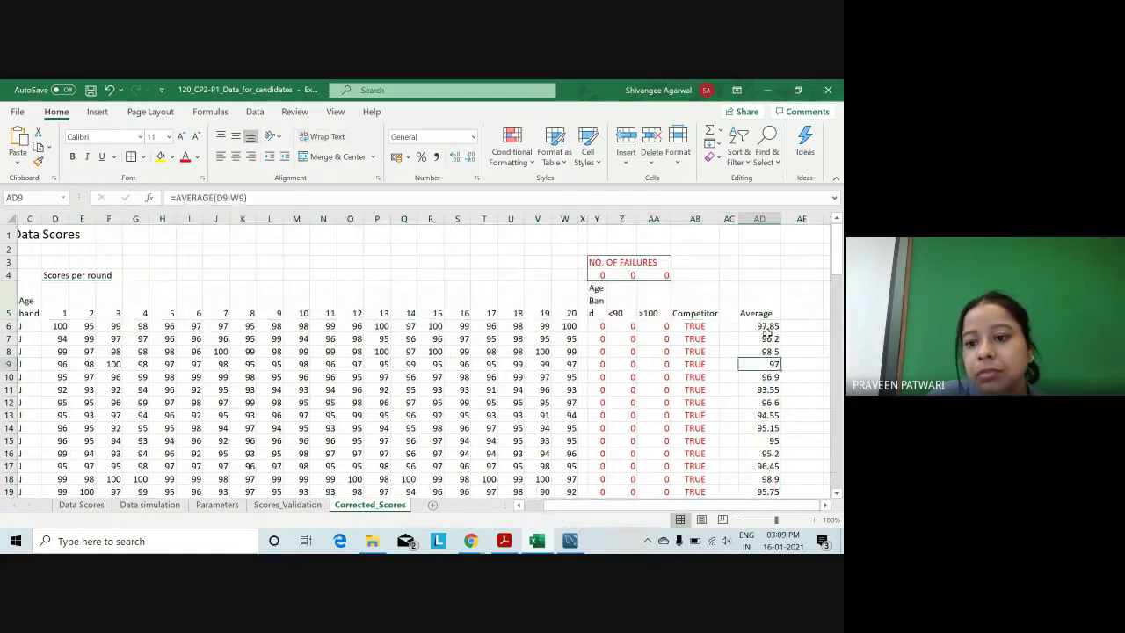
{"action": "double_click", "coordinate": [608, 219]}
{"action": "left_click_drag", "start_coordinate": [686, 507], "coordinate": [690, 507]}
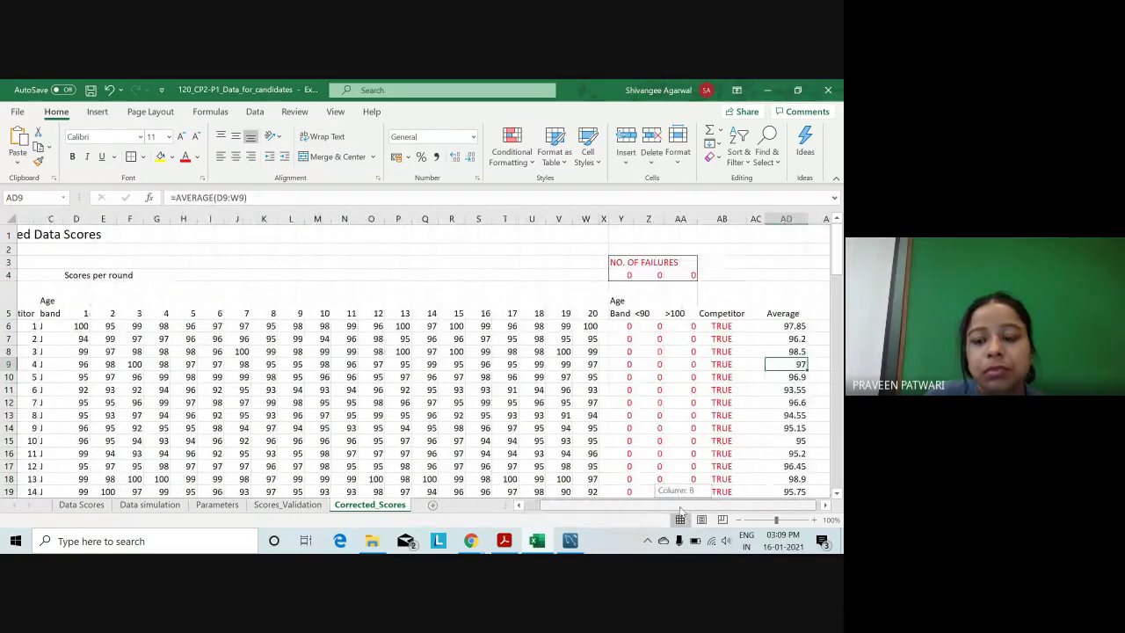
{"action": "left_click", "coordinate": [737, 520]}
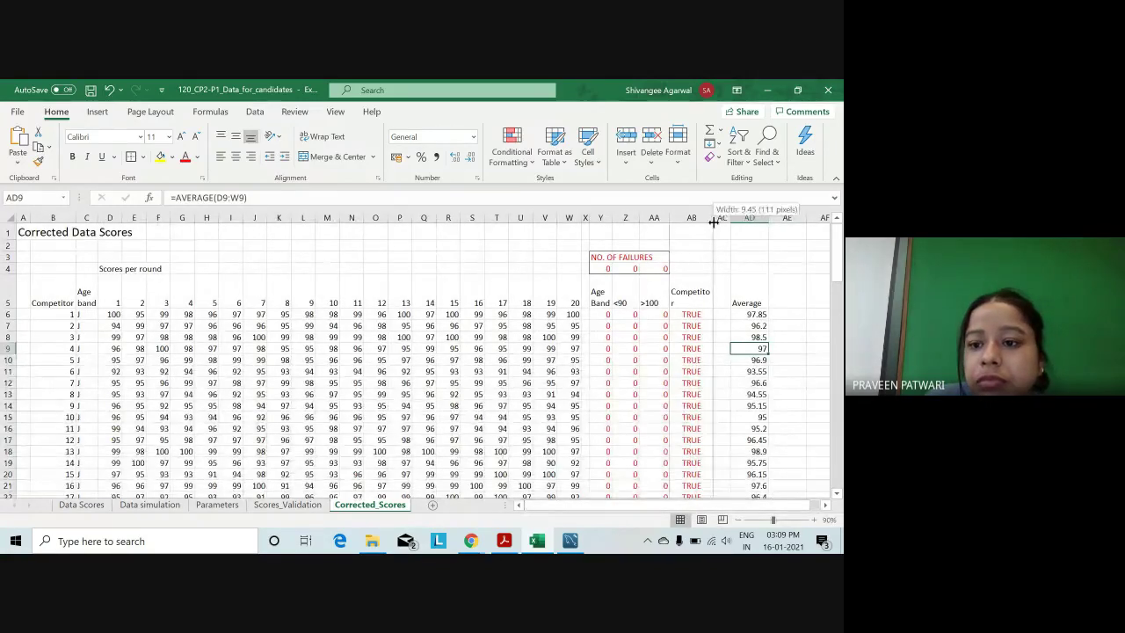
{"action": "left_click_drag", "start_coordinate": [713, 224], "coordinate": [715, 224]}
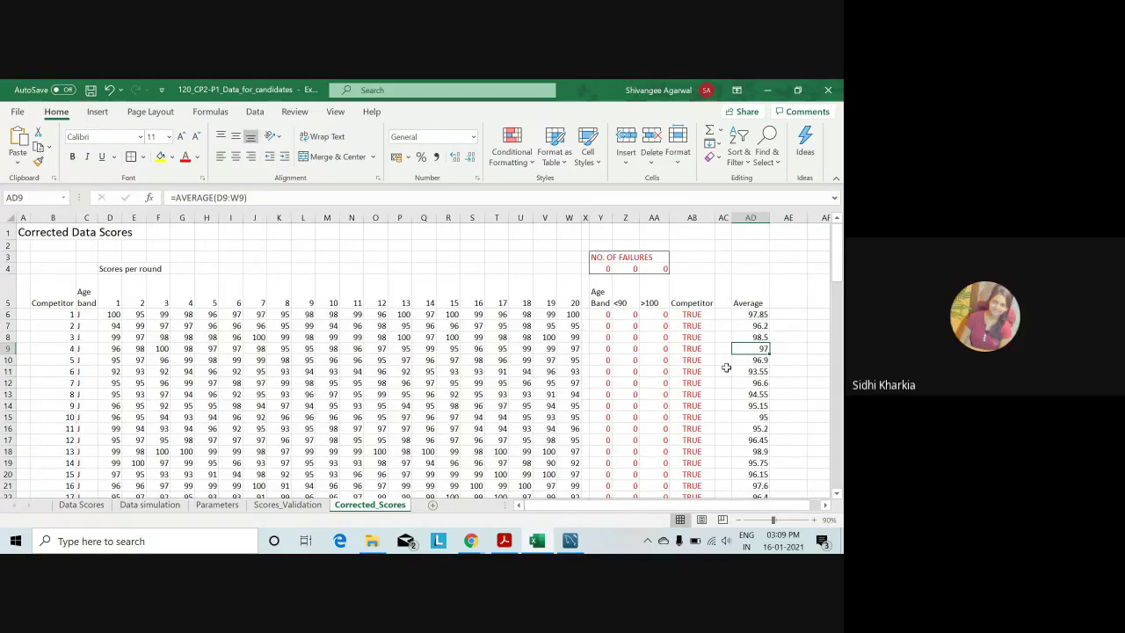
{"action": "left_click", "coordinate": [505, 542]}
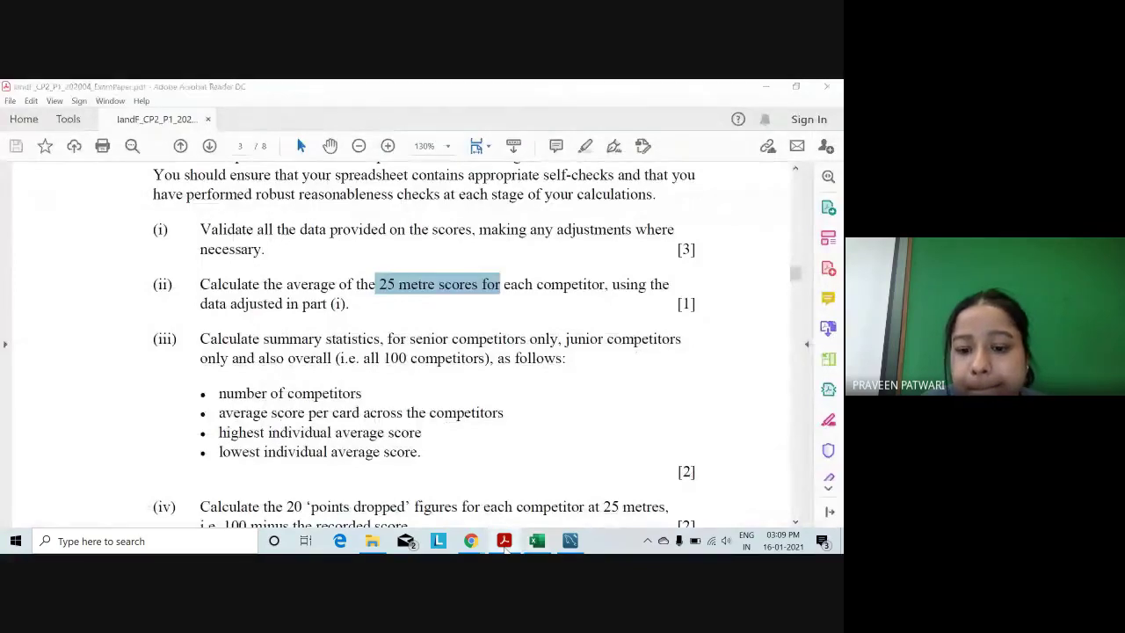
Bring the exam paper forward and clear its highlights to show part (iii)'s summary statistics.
{"action": "left_click", "coordinate": [505, 541]}
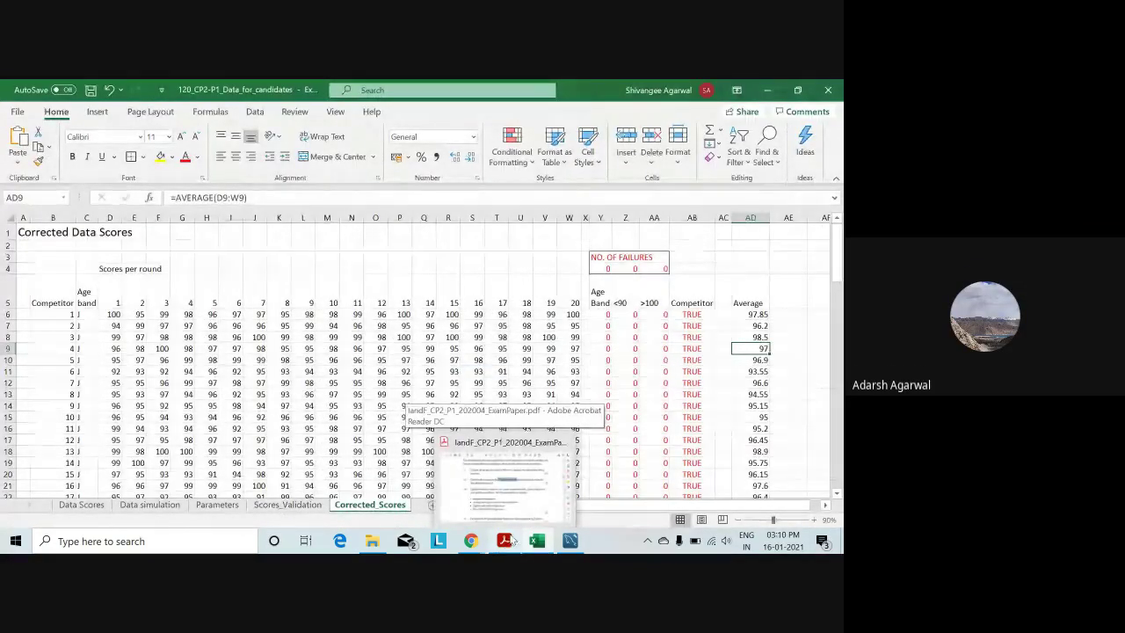
{"action": "left_click", "coordinate": [505, 542]}
{"action": "left_click", "coordinate": [237, 339]}
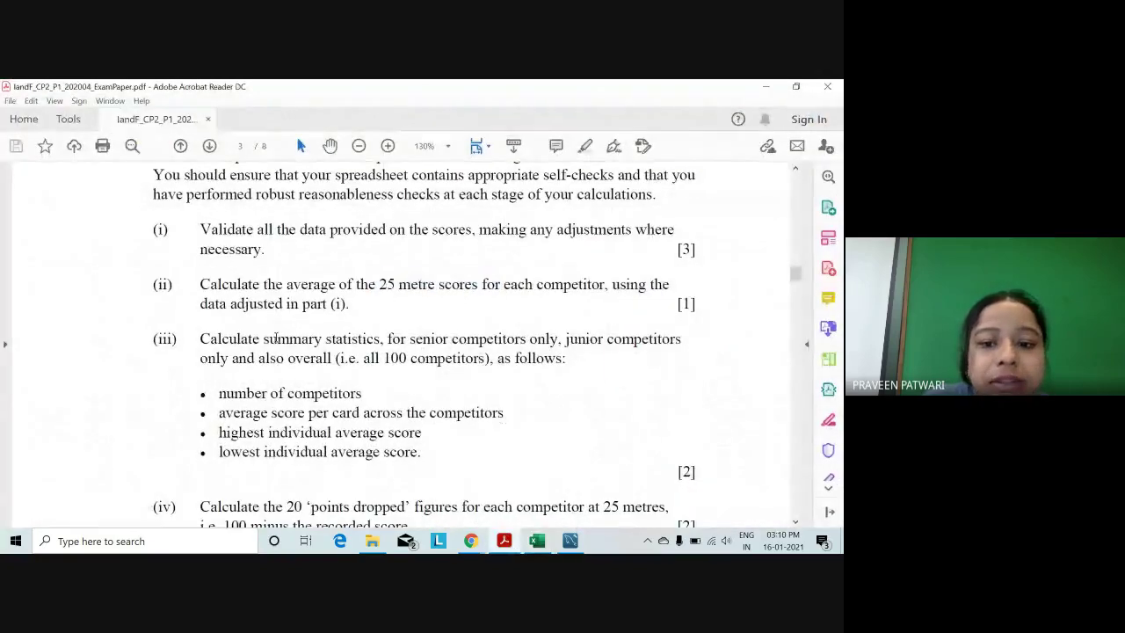
{"action": "left_click_drag", "start_coordinate": [794, 273], "coordinate": [794, 275]}
{"action": "left_click_drag", "start_coordinate": [200, 214], "coordinate": [382, 218]}
{"action": "left_click", "coordinate": [439, 261]}
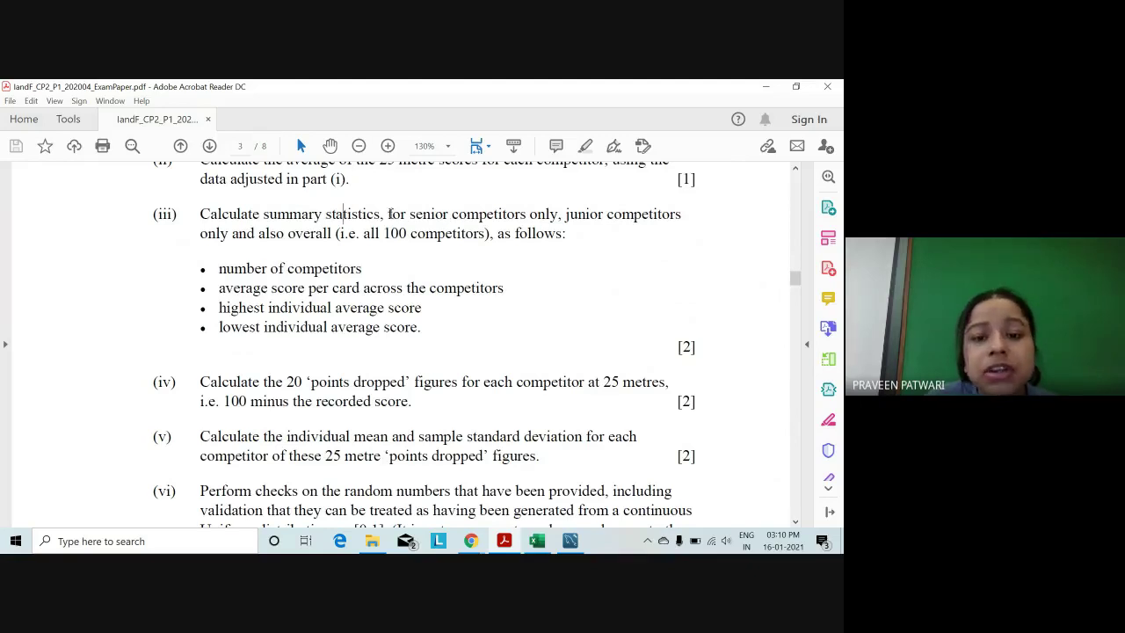
Highlight 'senior competitors', 'overall' and 'all 100 competitors' in part (iii).
{"action": "left_click_drag", "start_coordinate": [411, 214], "coordinate": [514, 215]}
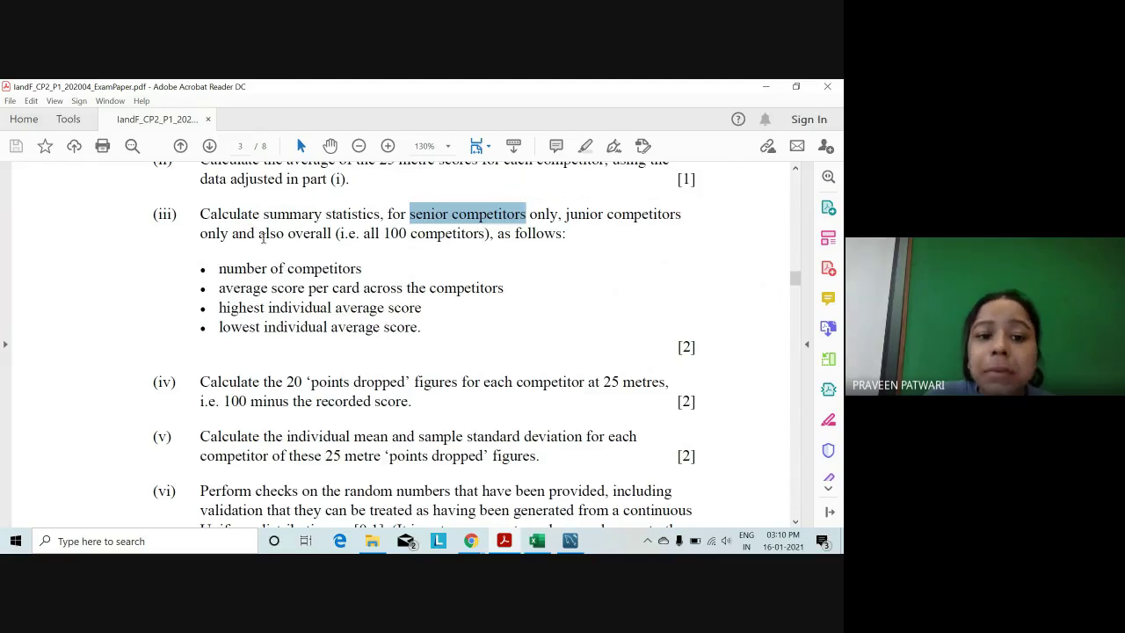
{"action": "left_click_drag", "start_coordinate": [287, 233], "coordinate": [333, 234]}
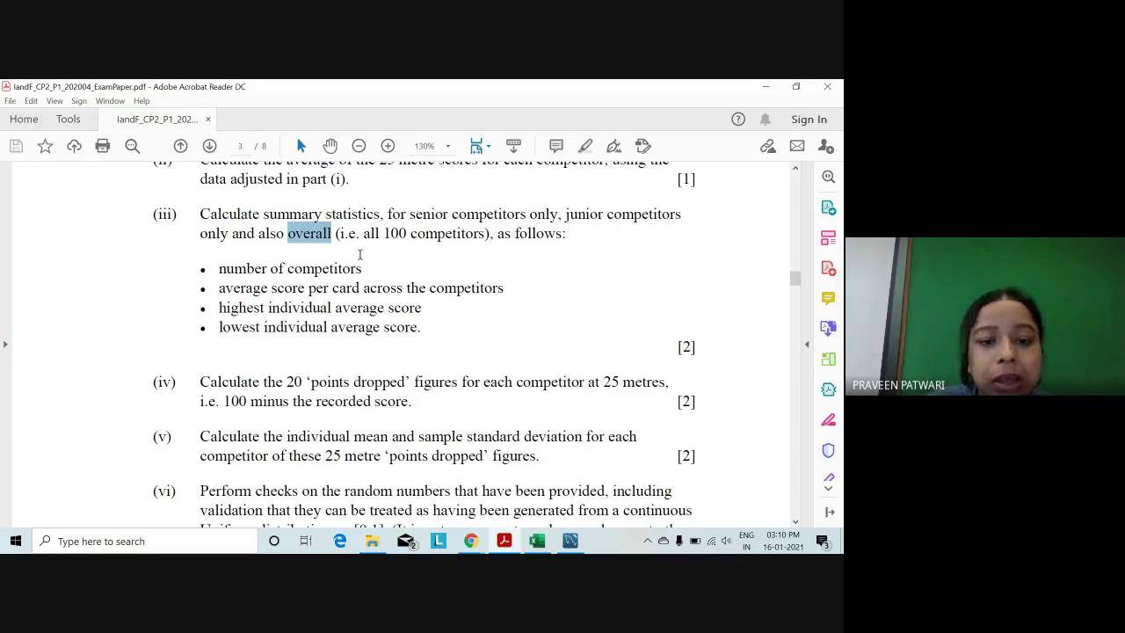
{"action": "left_click_drag", "start_coordinate": [360, 244], "coordinate": [492, 251]}
{"action": "left_click", "coordinate": [512, 234]}
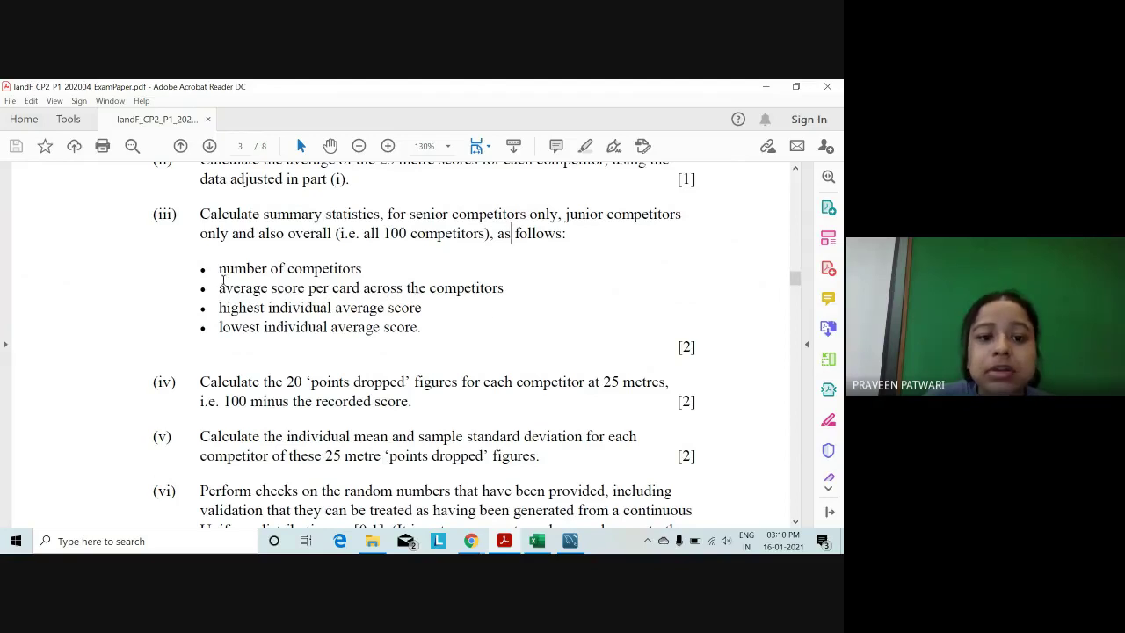
Highlight the average score per card and highest average score requirements, then return to Excel.
{"action": "left_click_drag", "start_coordinate": [220, 286], "coordinate": [512, 298]}
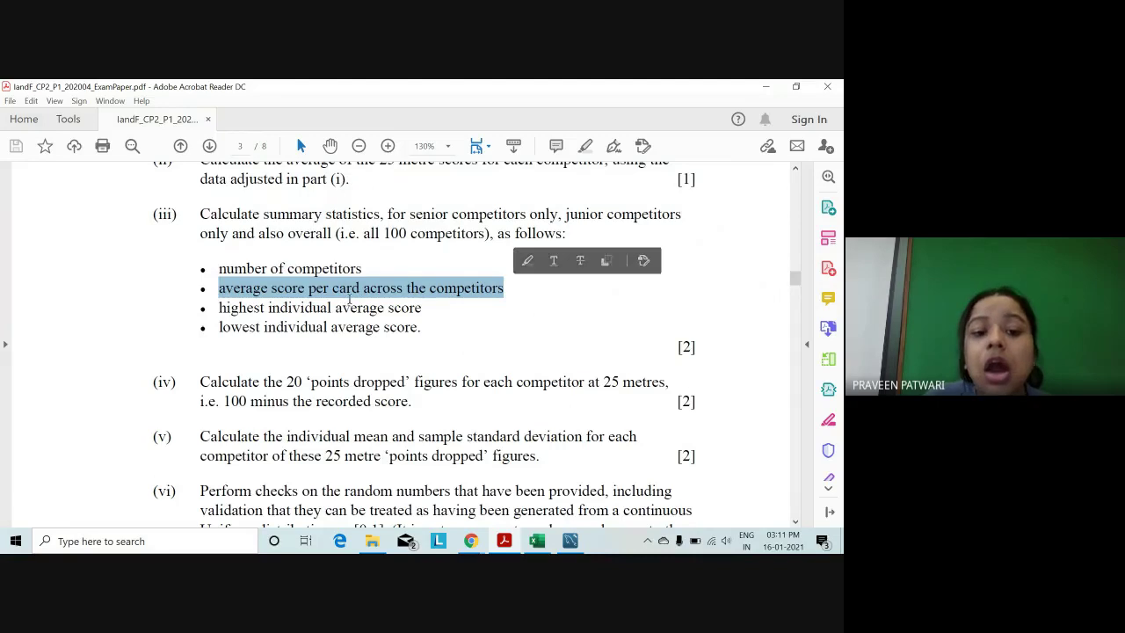
{"action": "left_click", "coordinate": [489, 322]}
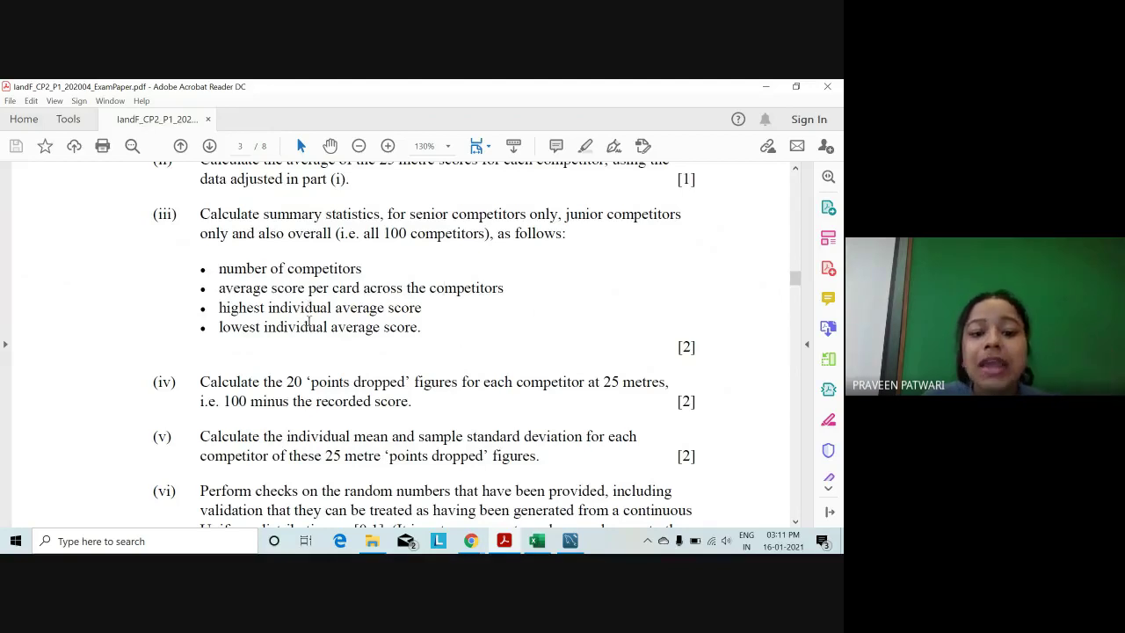
{"action": "left_click_drag", "start_coordinate": [333, 309], "coordinate": [425, 317]}
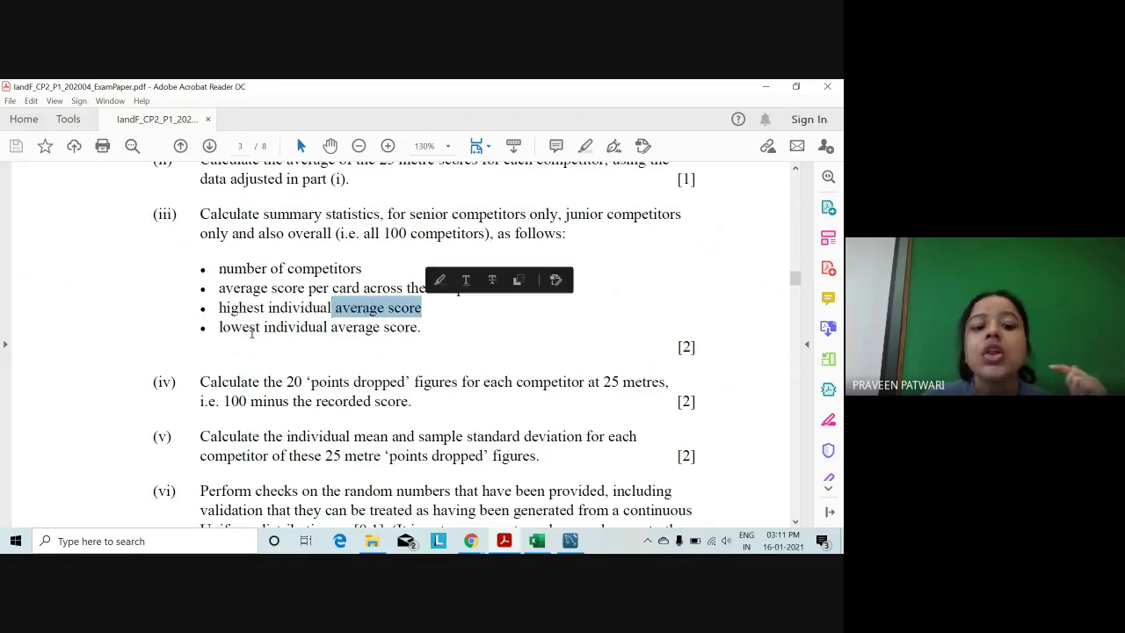
{"action": "left_click", "coordinate": [411, 325]}
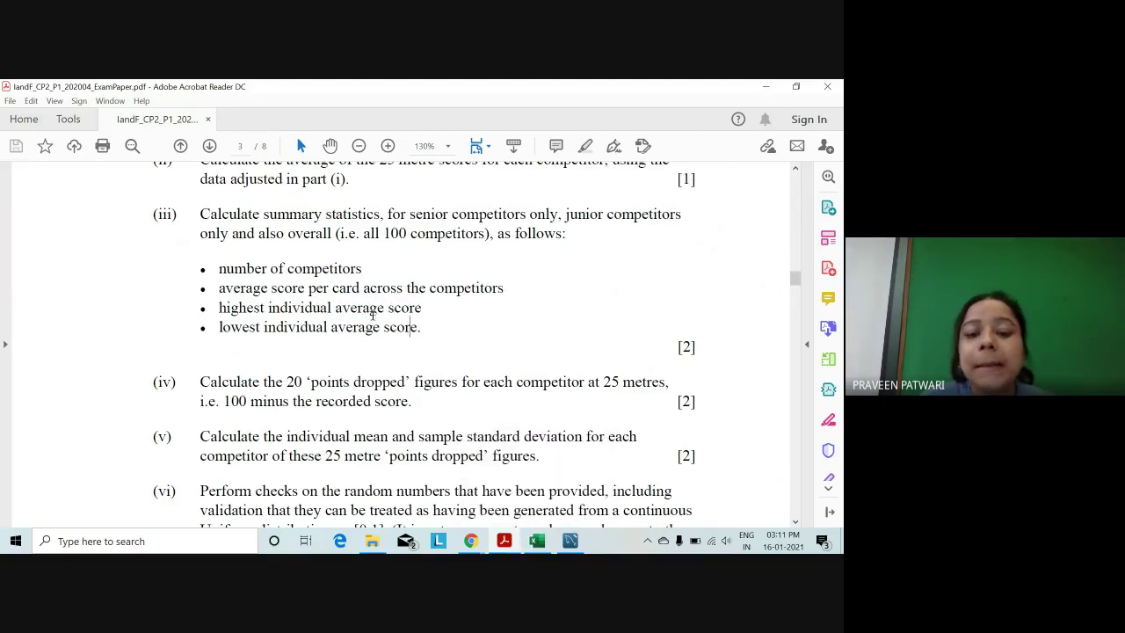
{"action": "left_click", "coordinate": [571, 540]}
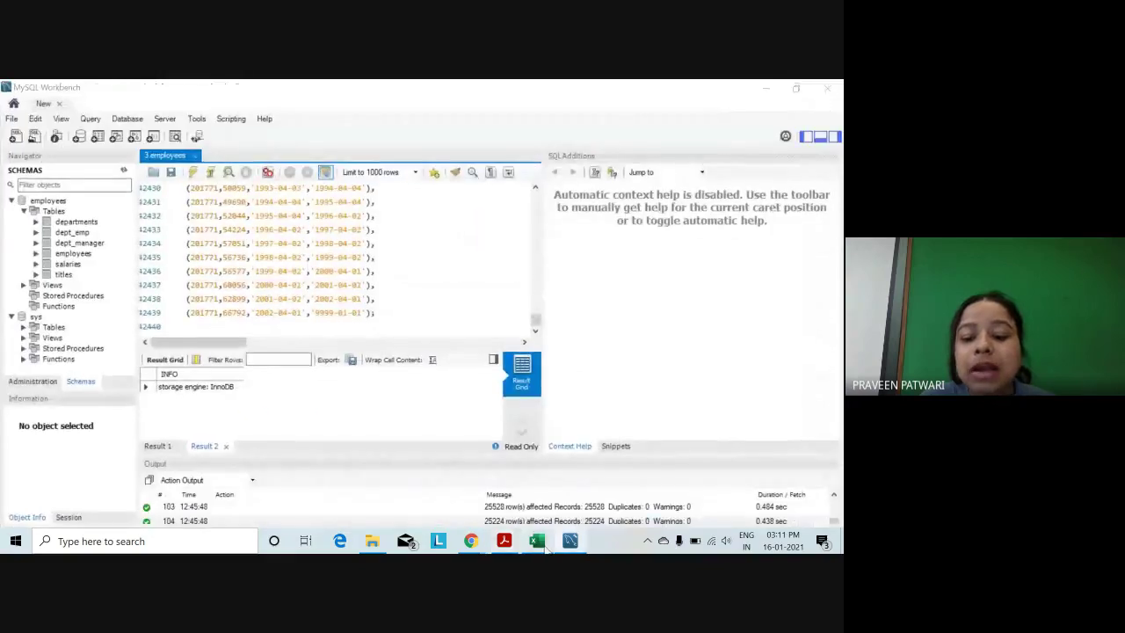
Inspect the Average column's =AVERAGE(D6:W6) formulas from AD8 up to AD6.
{"action": "left_click", "coordinate": [537, 541]}
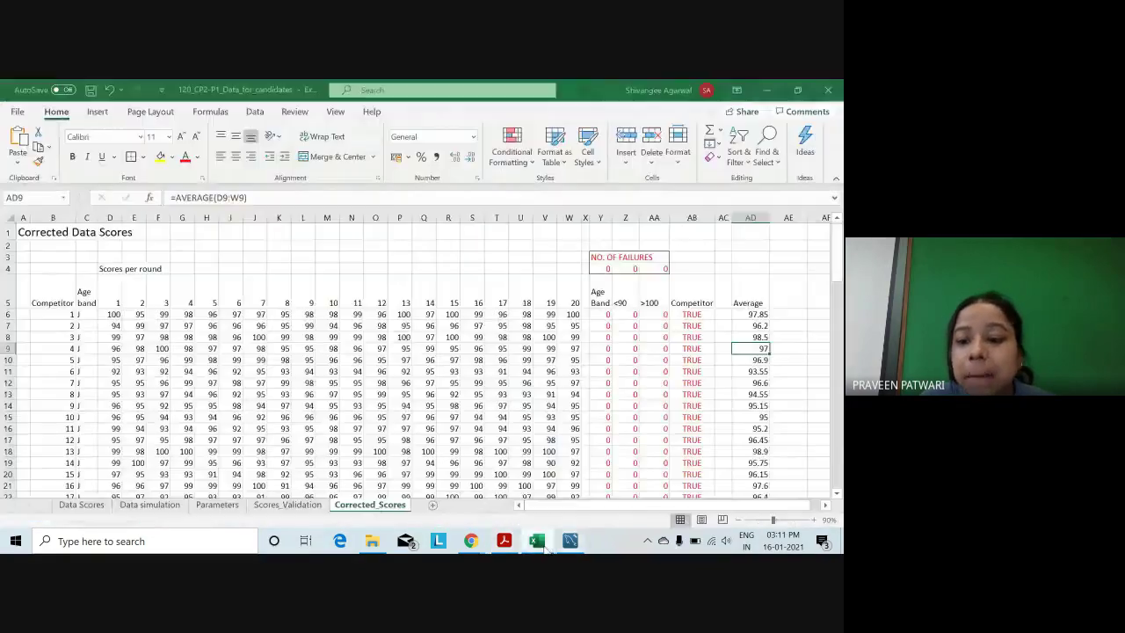
{"action": "left_click", "coordinate": [750, 216]}
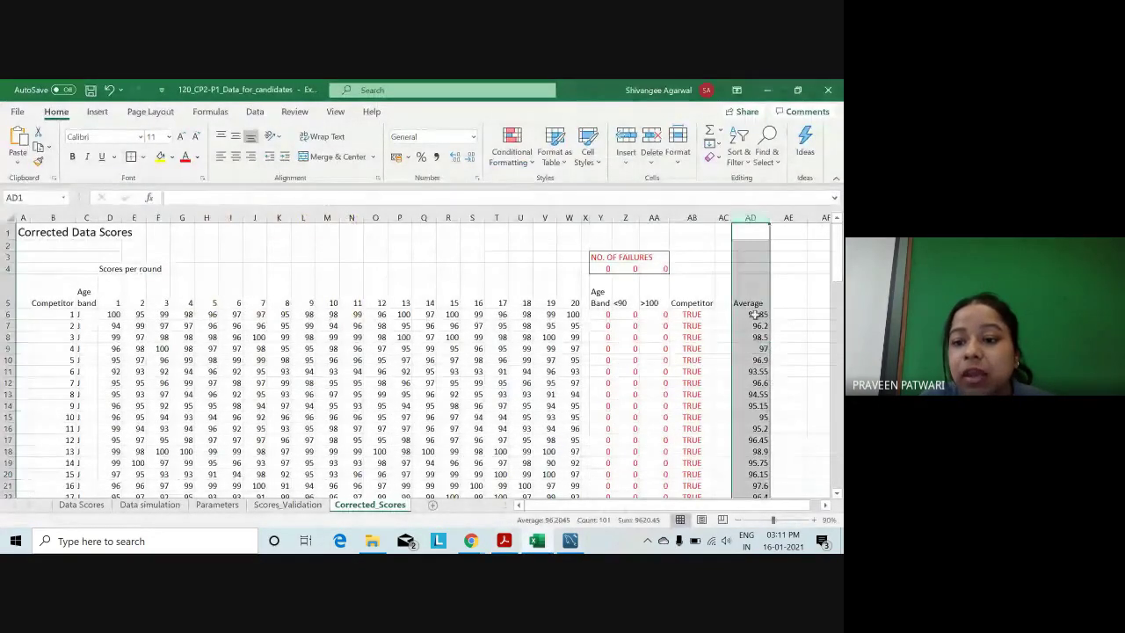
{"action": "left_click", "coordinate": [754, 314]}
{"action": "key", "text": "Down"}
{"action": "key", "text": "Down"}
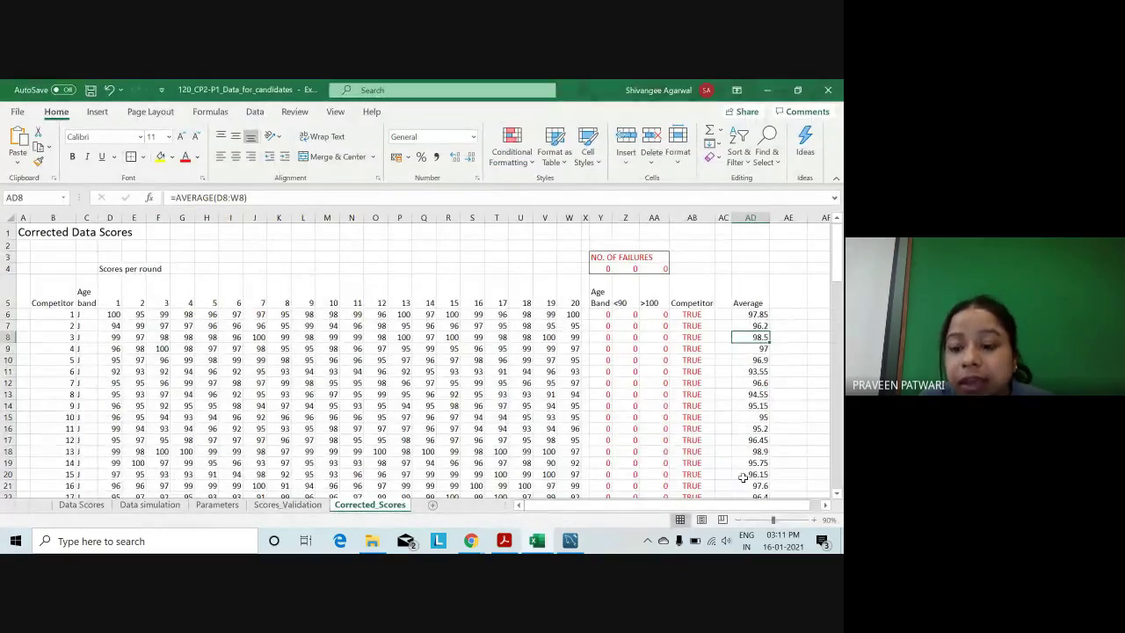
{"action": "key", "text": "Up"}
{"action": "key", "text": "Up"}
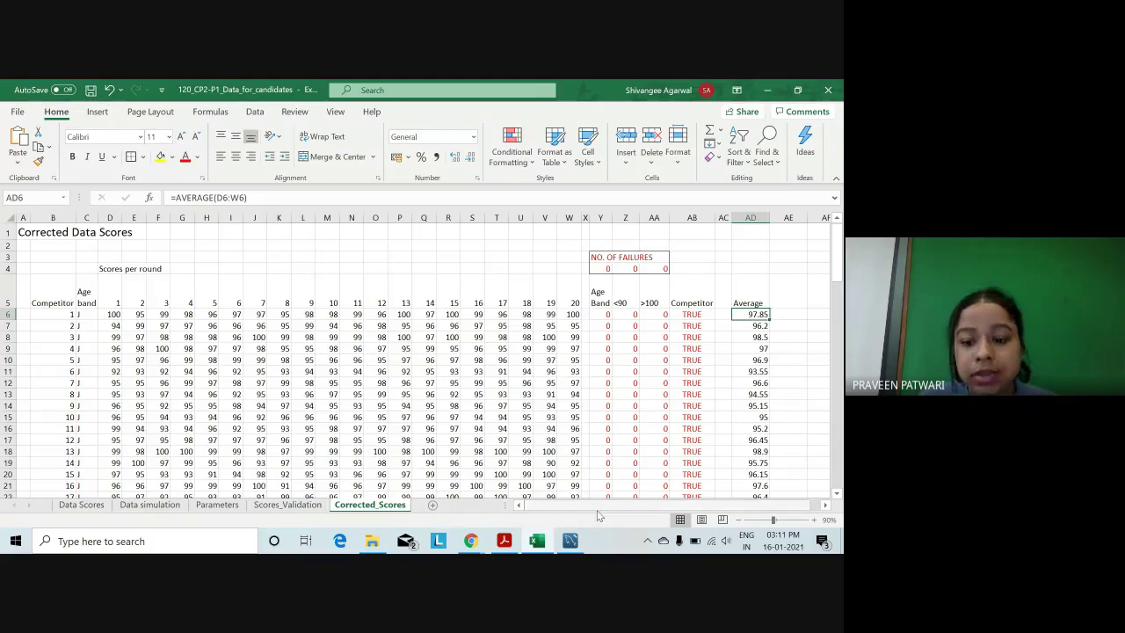
{"action": "scroll", "coordinate": [598, 512], "scroll_direction": "right", "scroll_amount": 1}
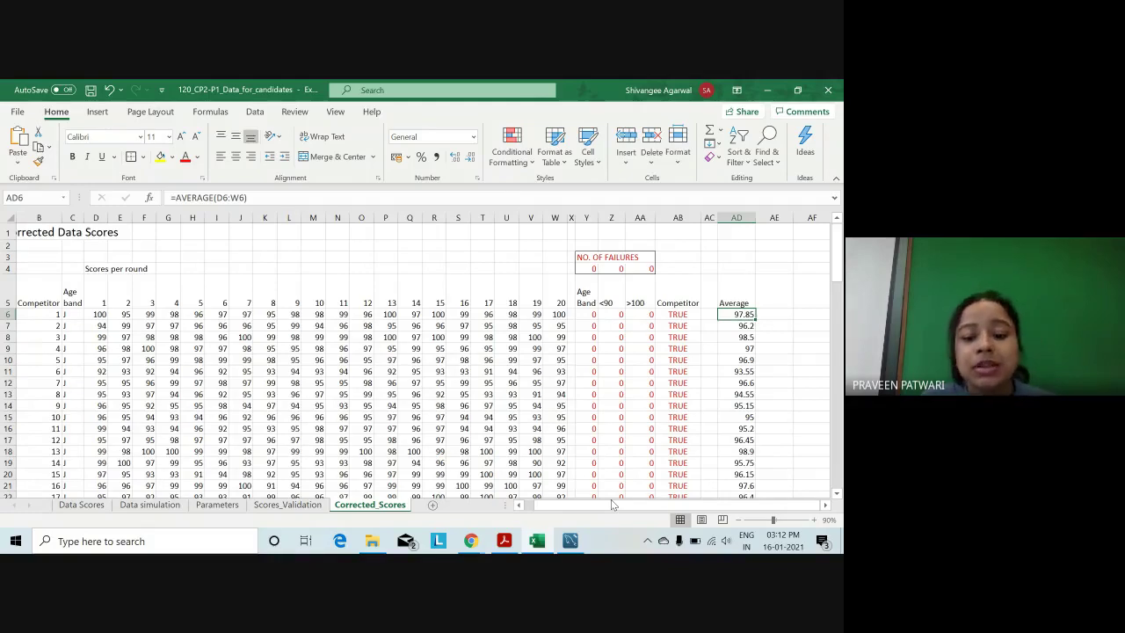
{"action": "left_click", "coordinate": [504, 540]}
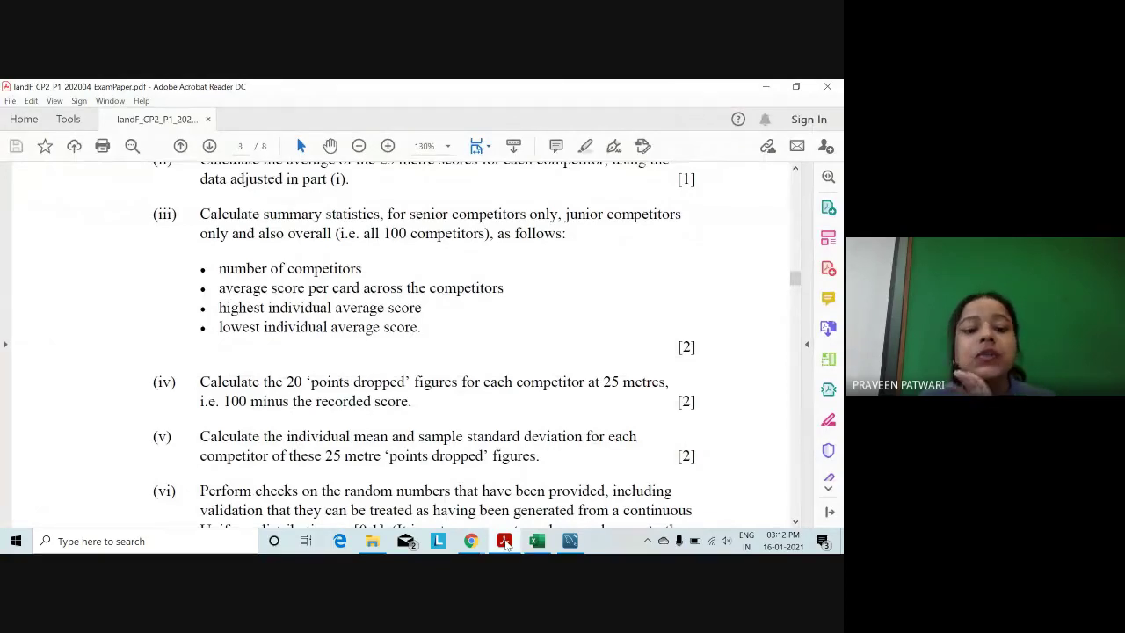
Look over the empty cells beside the score table, then add blank Sheet1 after Corrected_Scores.
{"action": "left_click", "coordinate": [515, 534]}
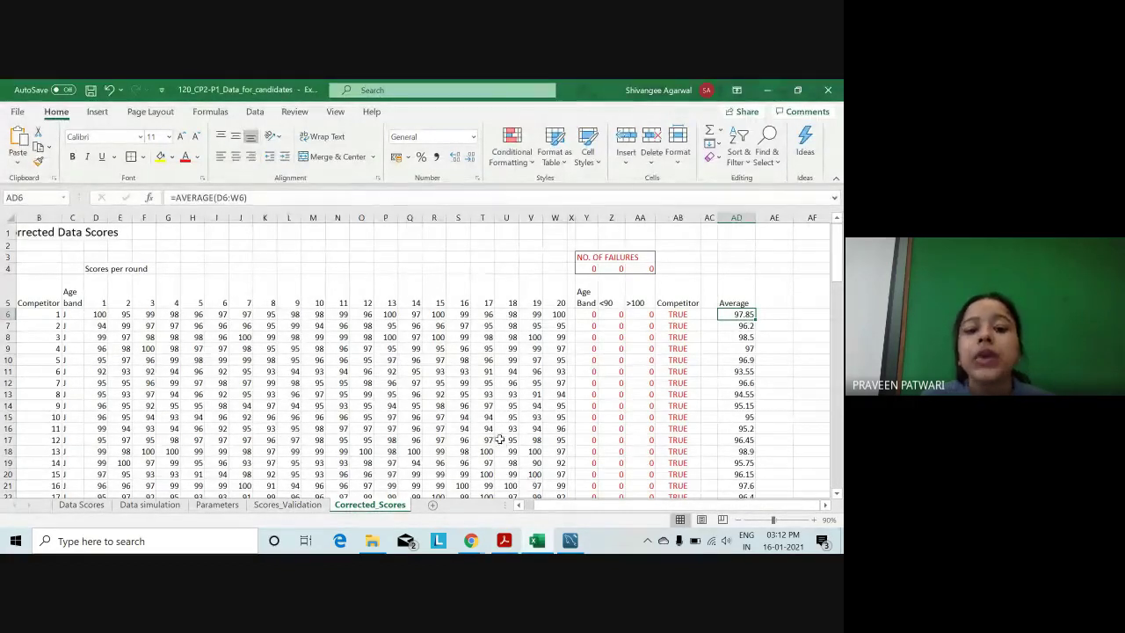
{"action": "left_click_drag", "start_coordinate": [298, 236], "coordinate": [495, 273]}
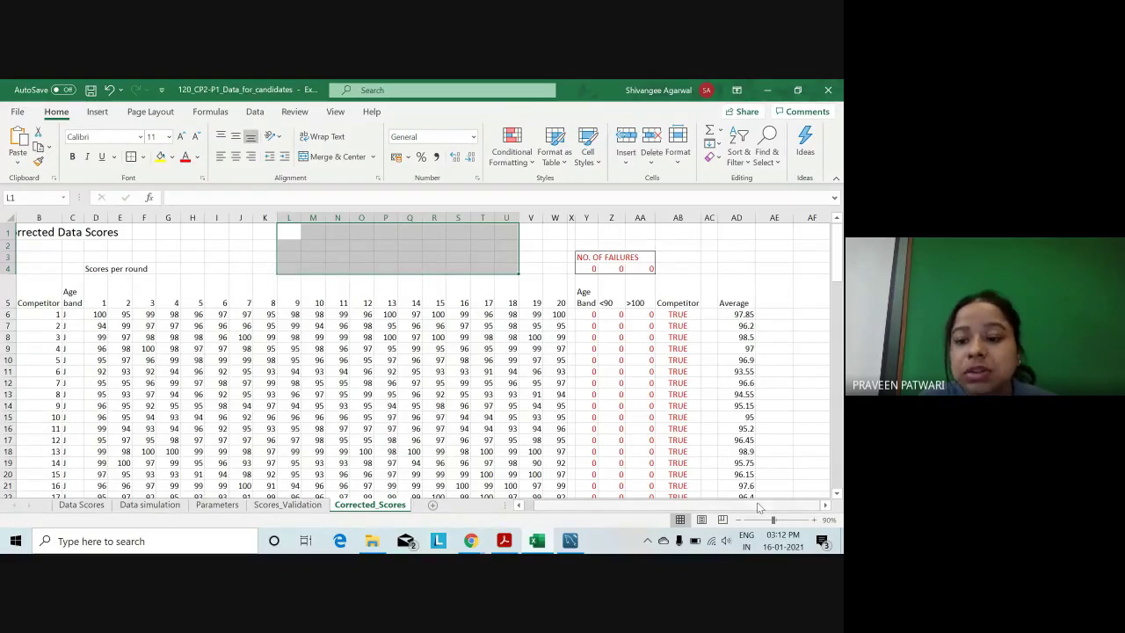
{"action": "left_click", "coordinate": [811, 348]}
{"action": "key", "text": "Right"}
{"action": "key", "text": "Right"}
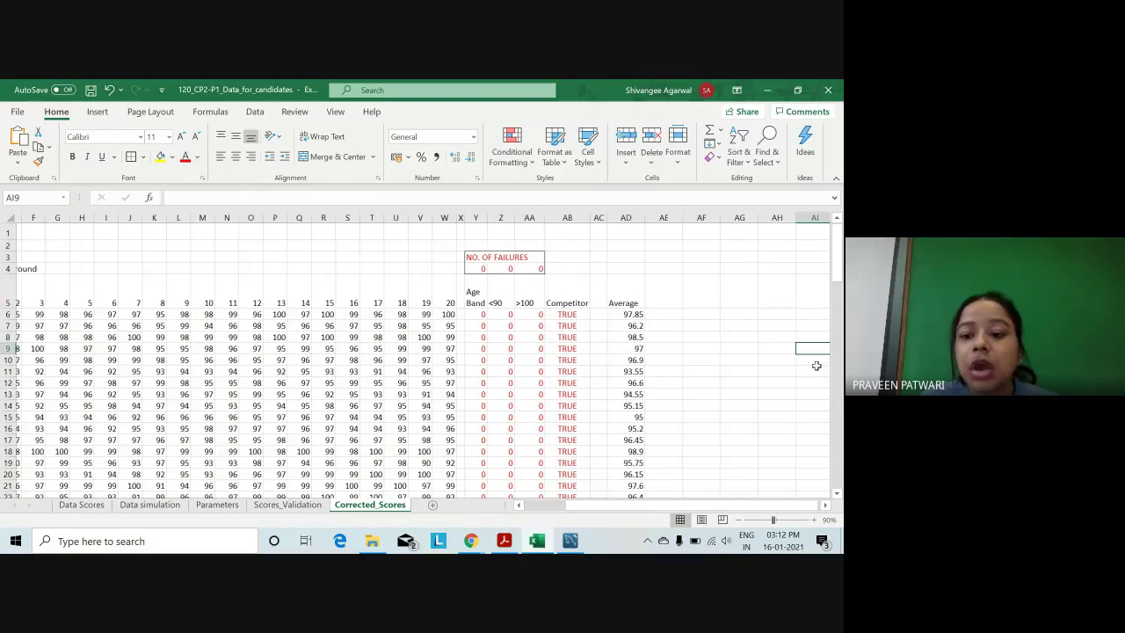
{"action": "key", "text": "Right"}
{"action": "scroll", "coordinate": [545, 505], "scroll_direction": "left", "scroll_amount": 3}
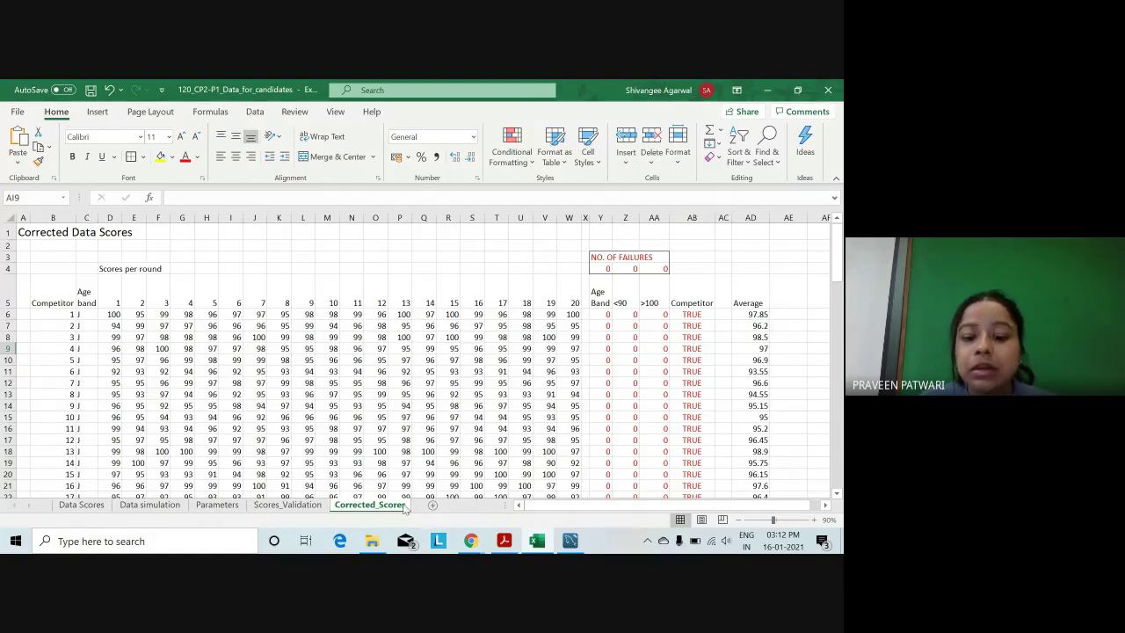
{"action": "left_click", "coordinate": [432, 507]}
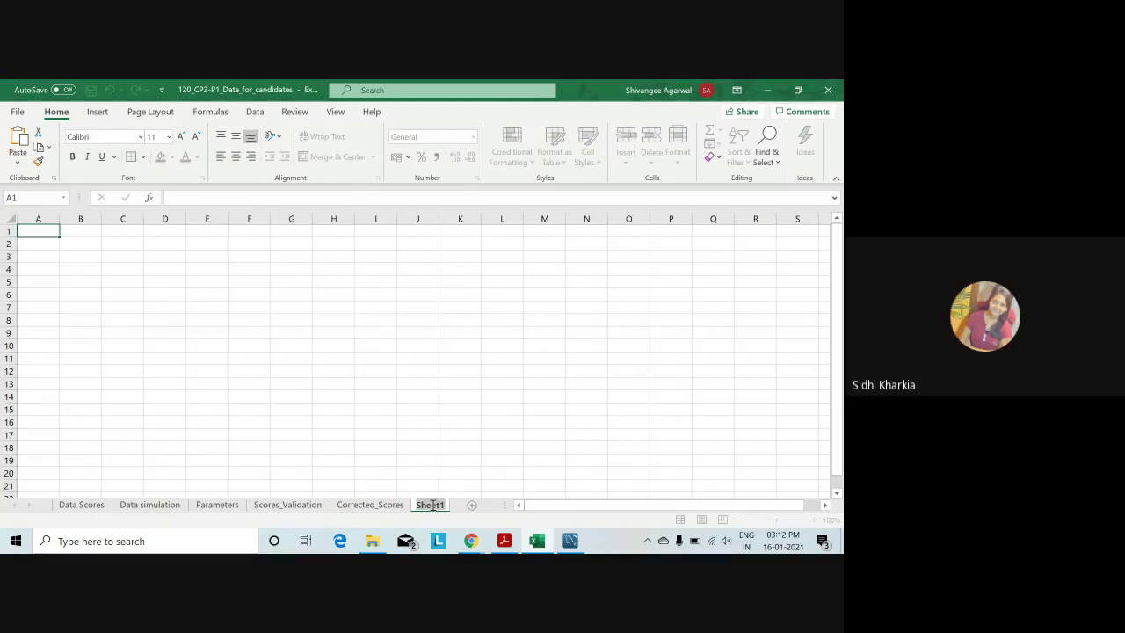
Go back to Corrected_Scores and check competitors' averages in AD7 and AD6.
{"action": "left_click", "coordinate": [504, 541]}
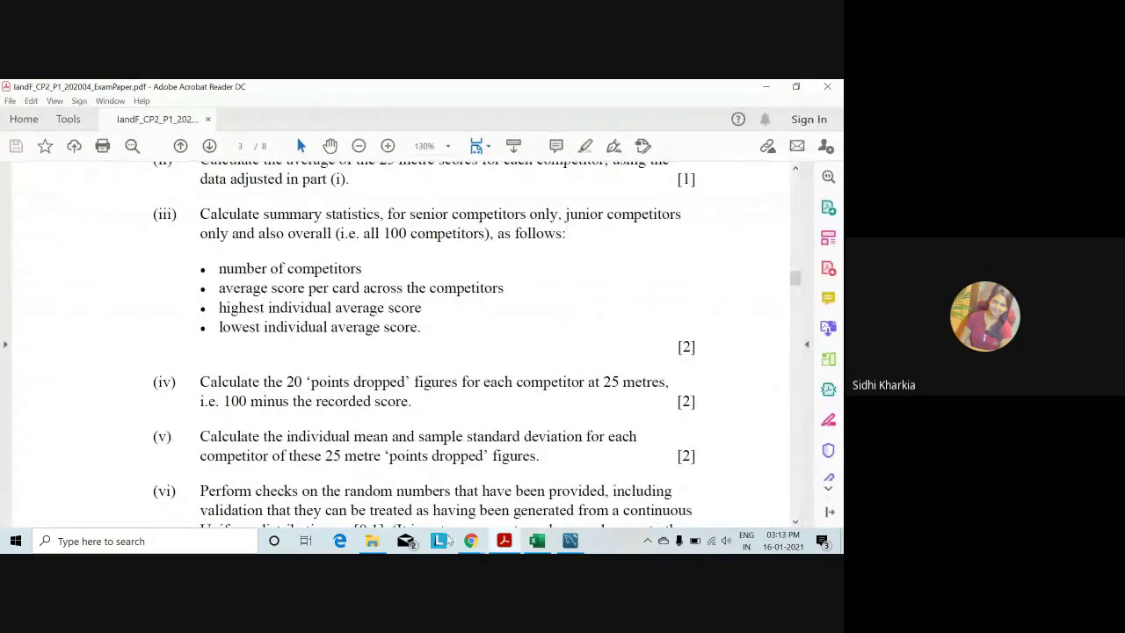
{"action": "left_click", "coordinate": [537, 541]}
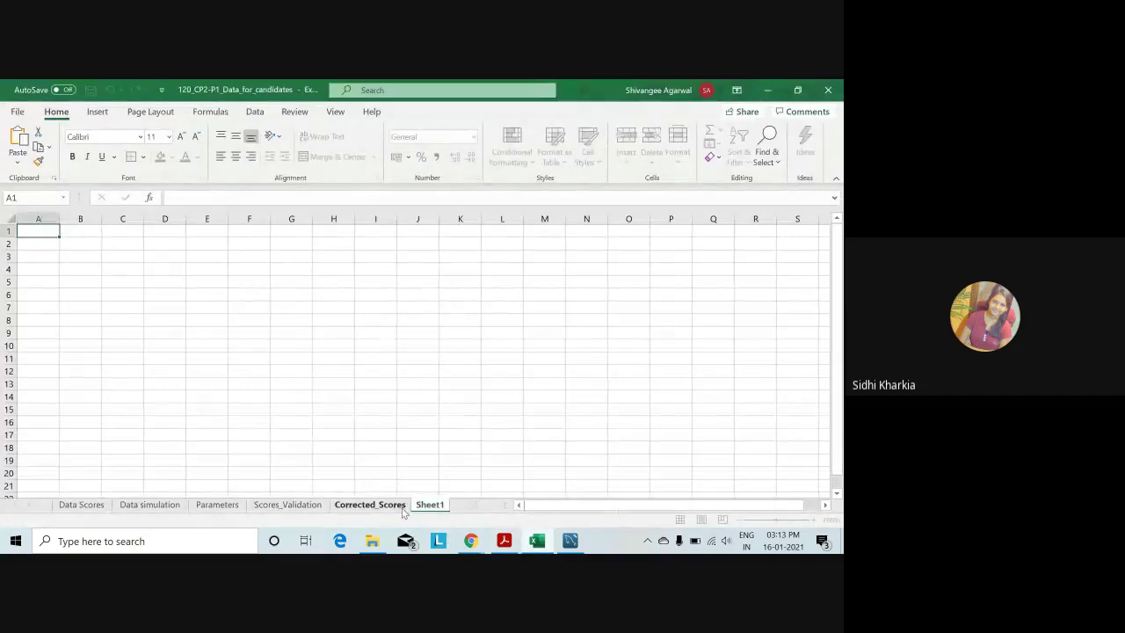
{"action": "left_click", "coordinate": [401, 507]}
{"action": "left_click", "coordinate": [755, 324]}
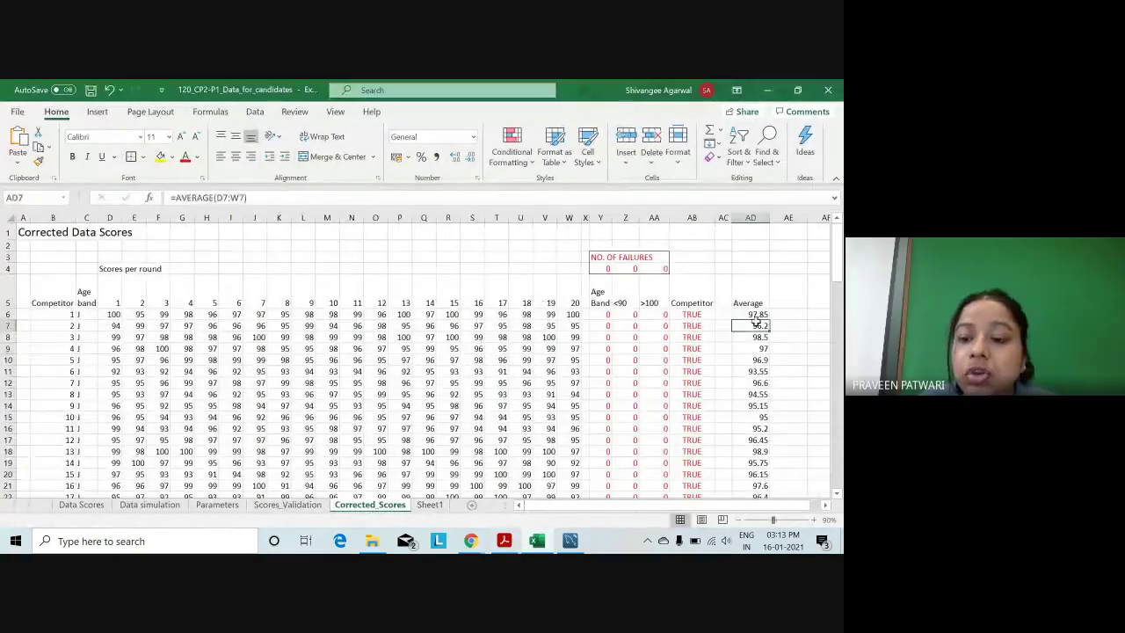
{"action": "key", "text": "Up"}
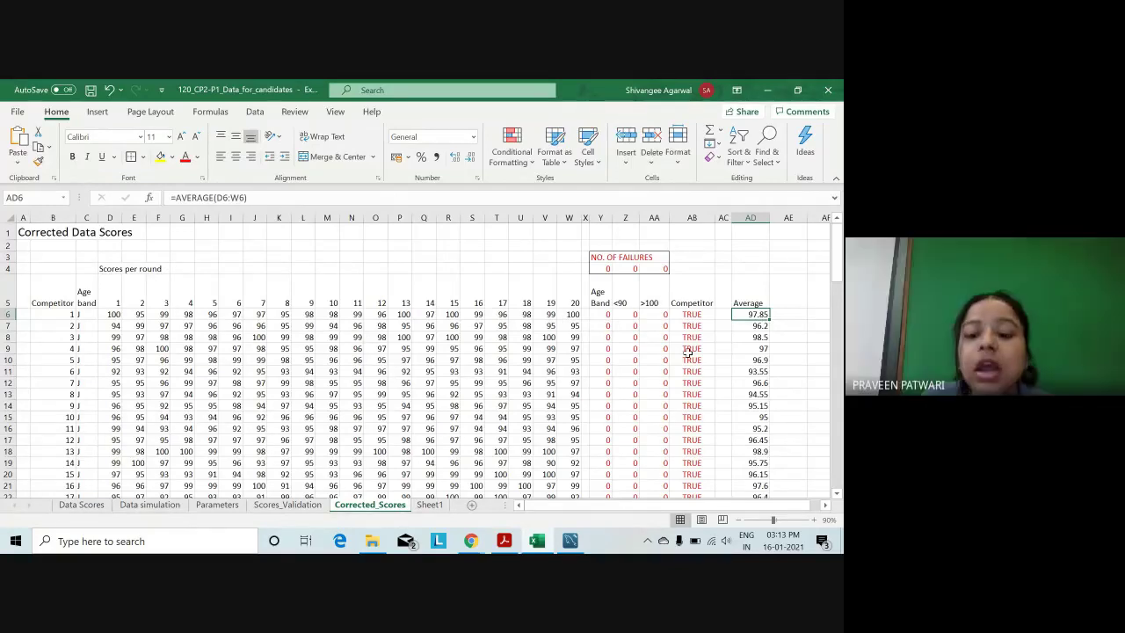
{"action": "left_click", "coordinate": [510, 541]}
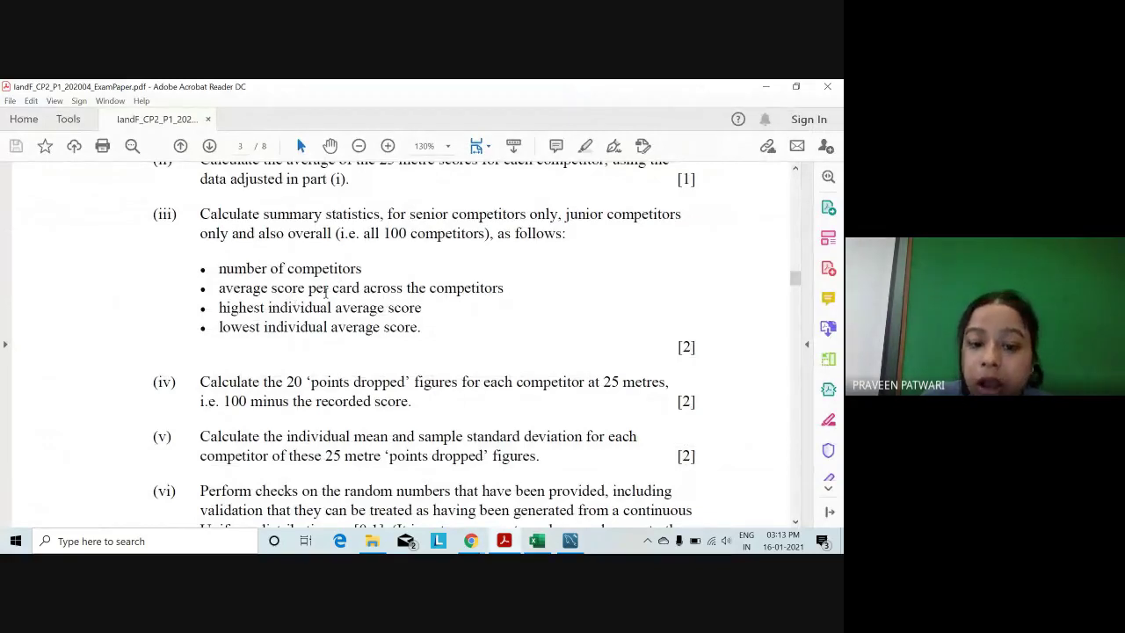
Mark the part (iii) question text through 'average score per card' in the exam paper.
{"action": "left_click", "coordinate": [541, 538]}
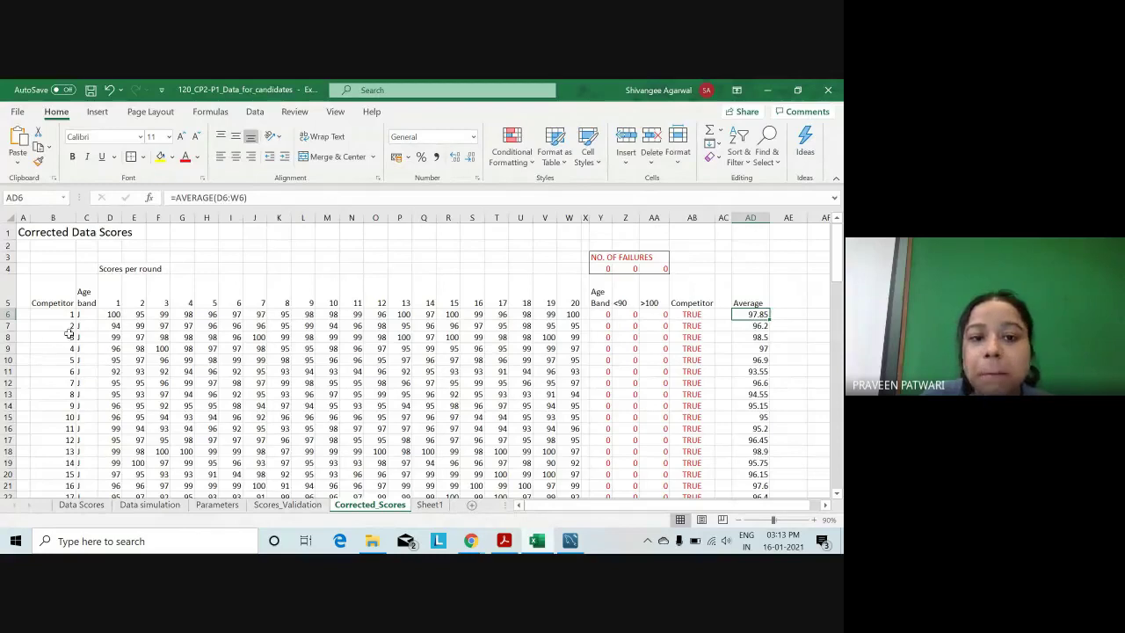
{"action": "left_click", "coordinate": [504, 540]}
{"action": "left_click_drag", "start_coordinate": [360, 290], "coordinate": [517, 176]}
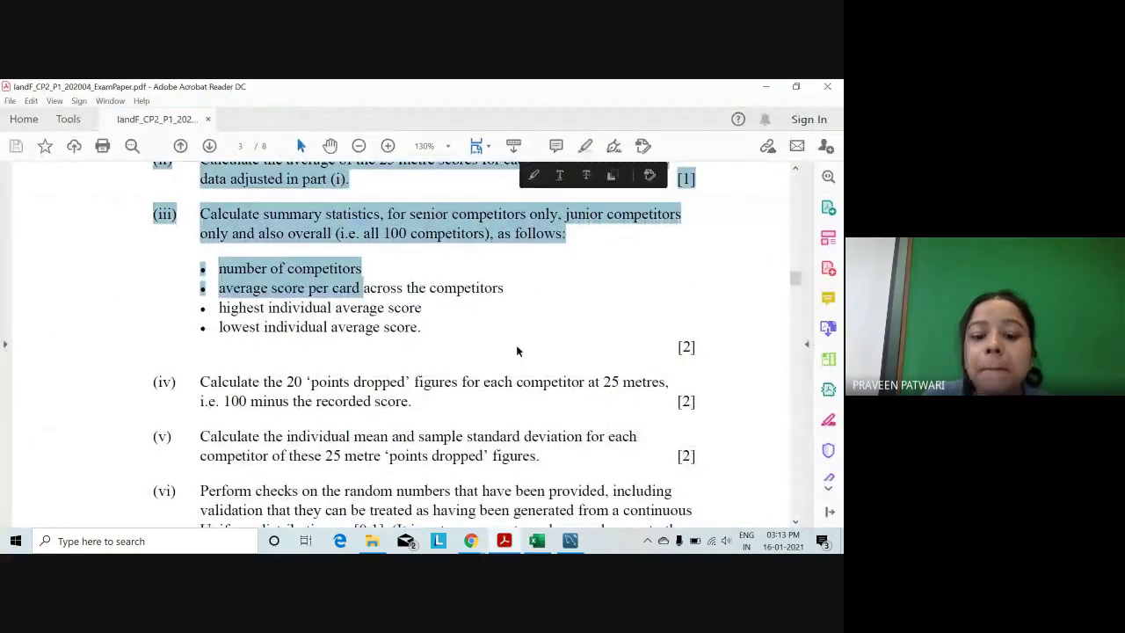
{"action": "left_click", "coordinate": [517, 382]}
{"action": "left_click", "coordinate": [537, 541]}
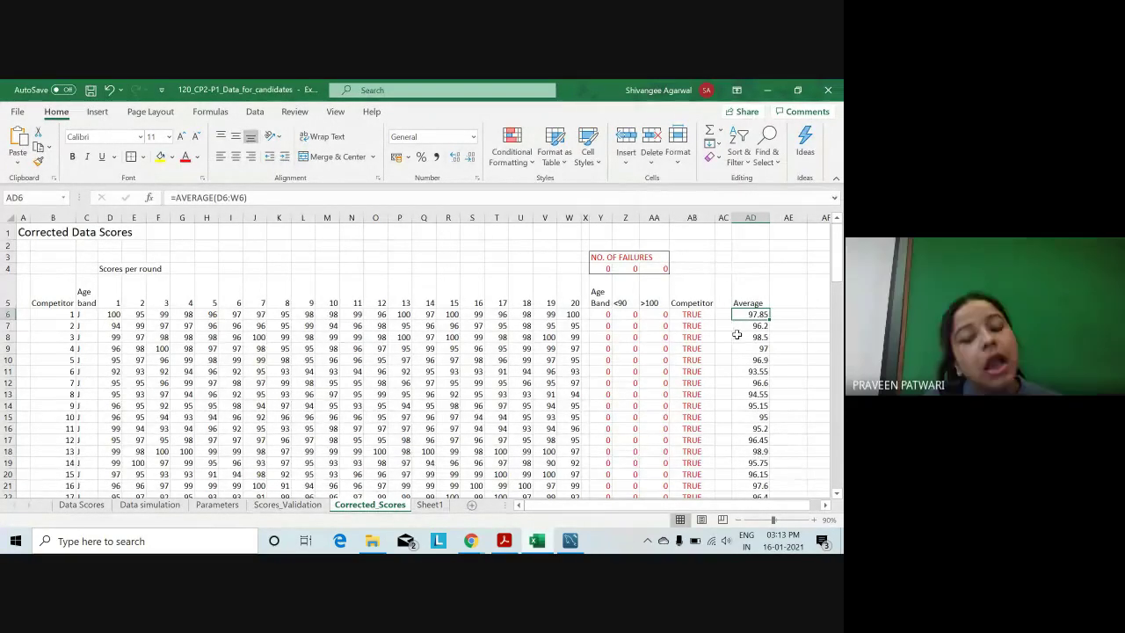
Mark the phrases 'average score per card' and 'across the competitors'.
{"action": "left_click", "coordinate": [504, 541]}
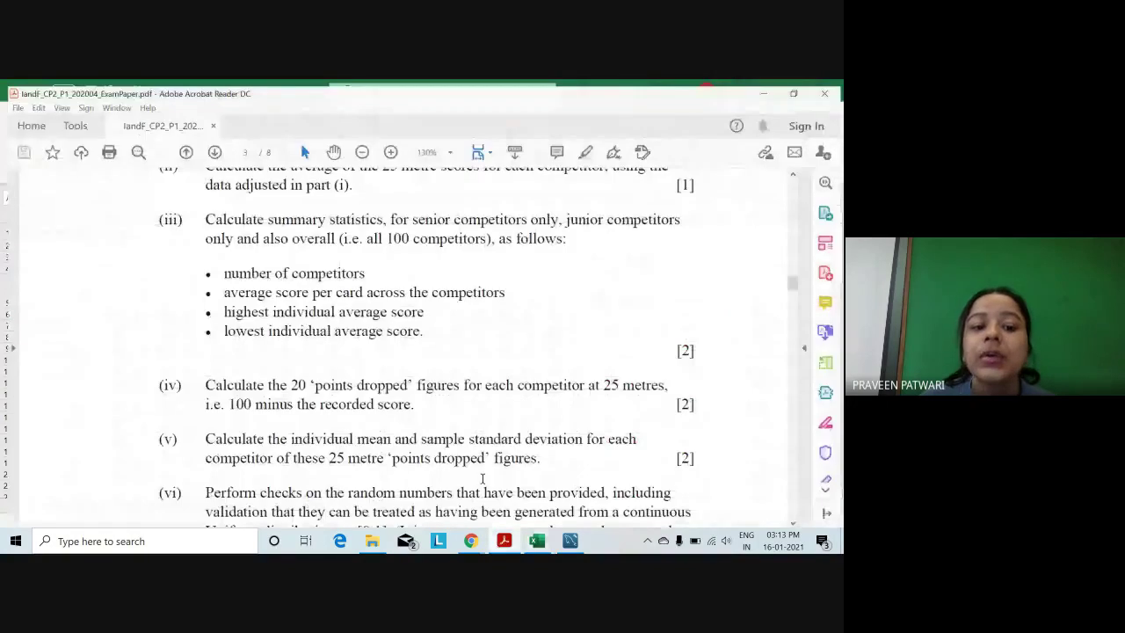
{"action": "left_click_drag", "start_coordinate": [219, 288], "coordinate": [359, 290]}
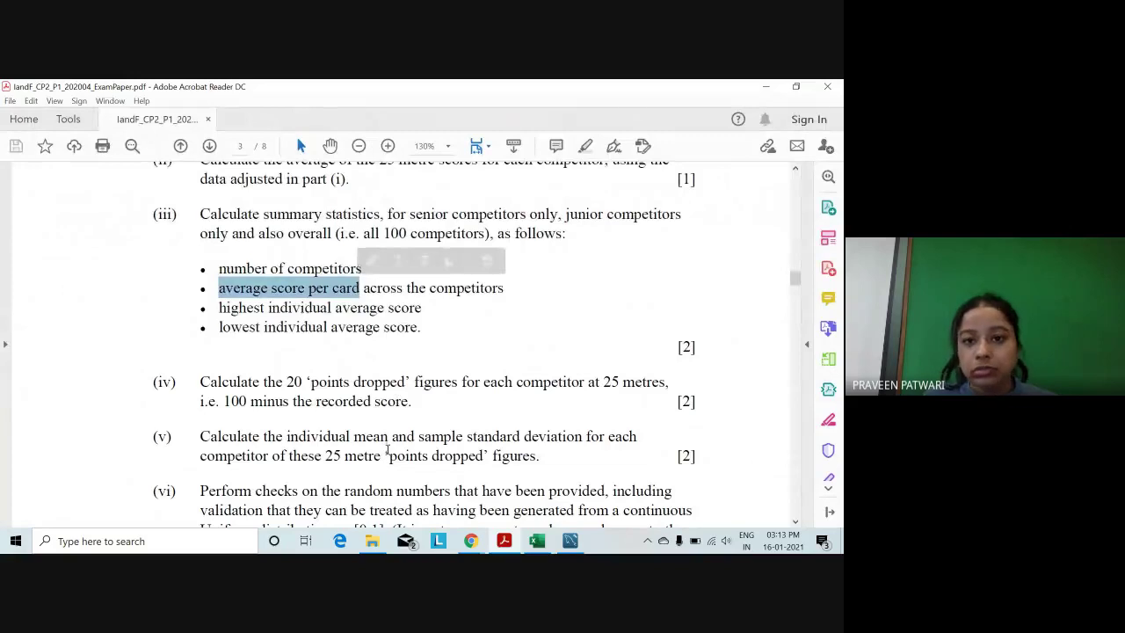
{"action": "left_click_drag", "start_coordinate": [363, 288], "coordinate": [506, 290]}
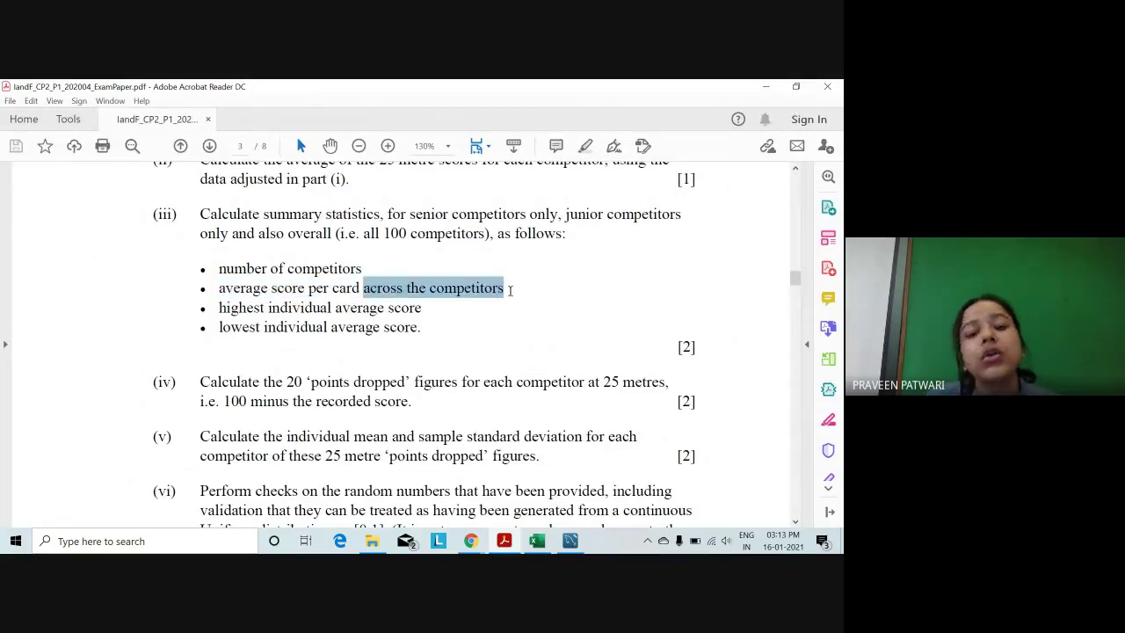
{"action": "left_click", "coordinate": [537, 541]}
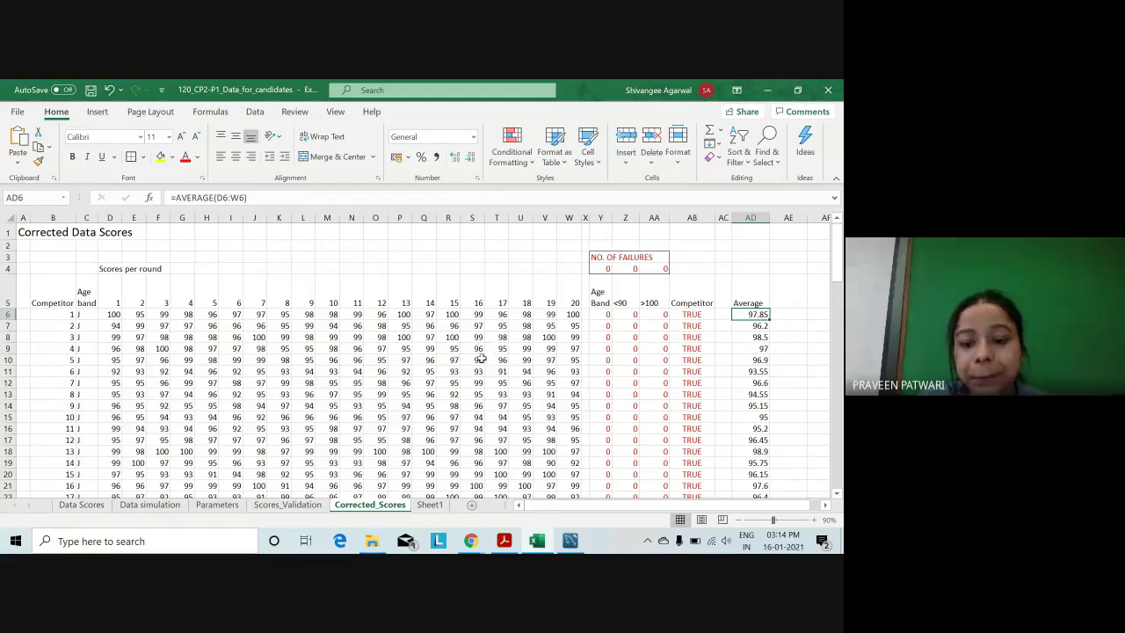
Mark the average score per card bullet and the highest and lowest average score bullets.
{"action": "left_click", "coordinate": [536, 543]}
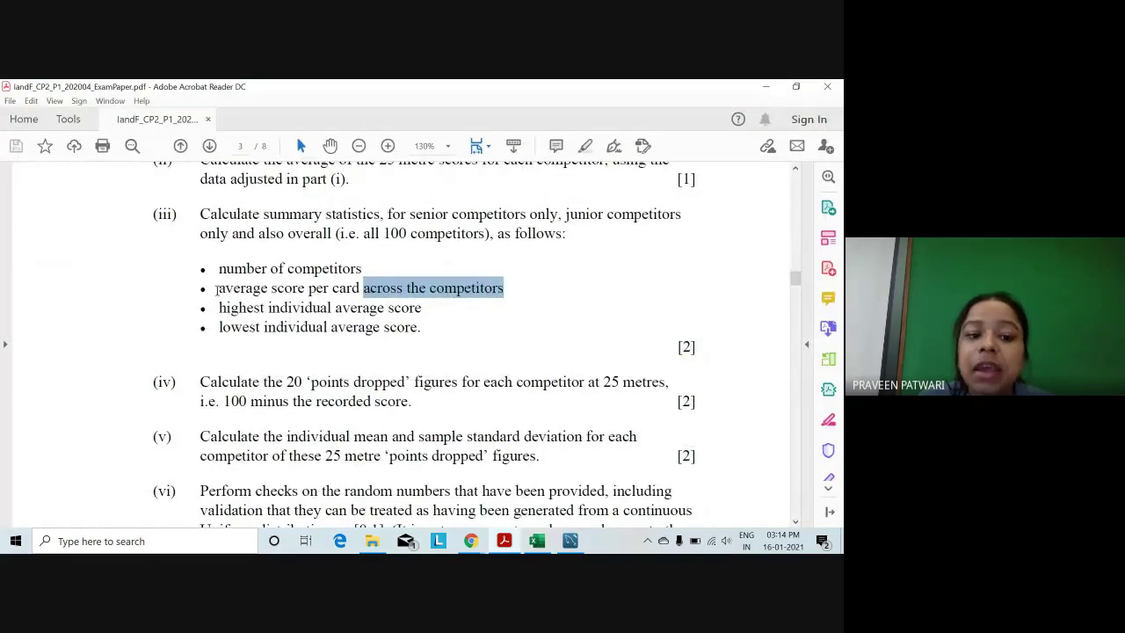
{"action": "left_click_drag", "start_coordinate": [215, 288], "coordinate": [508, 295]}
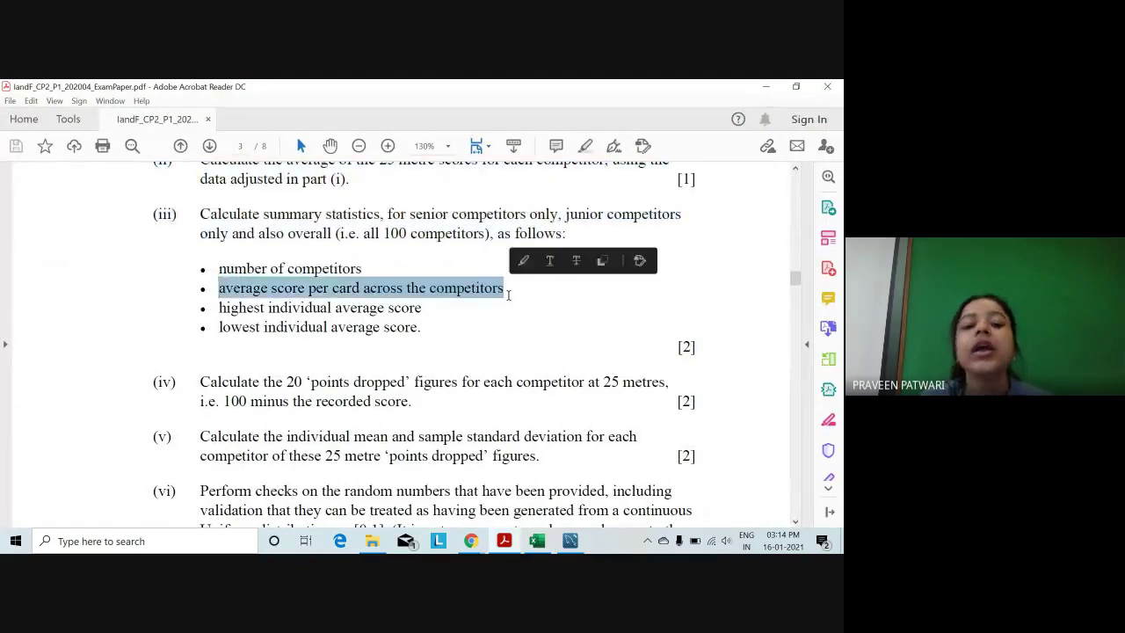
{"action": "left_click", "coordinate": [508, 296]}
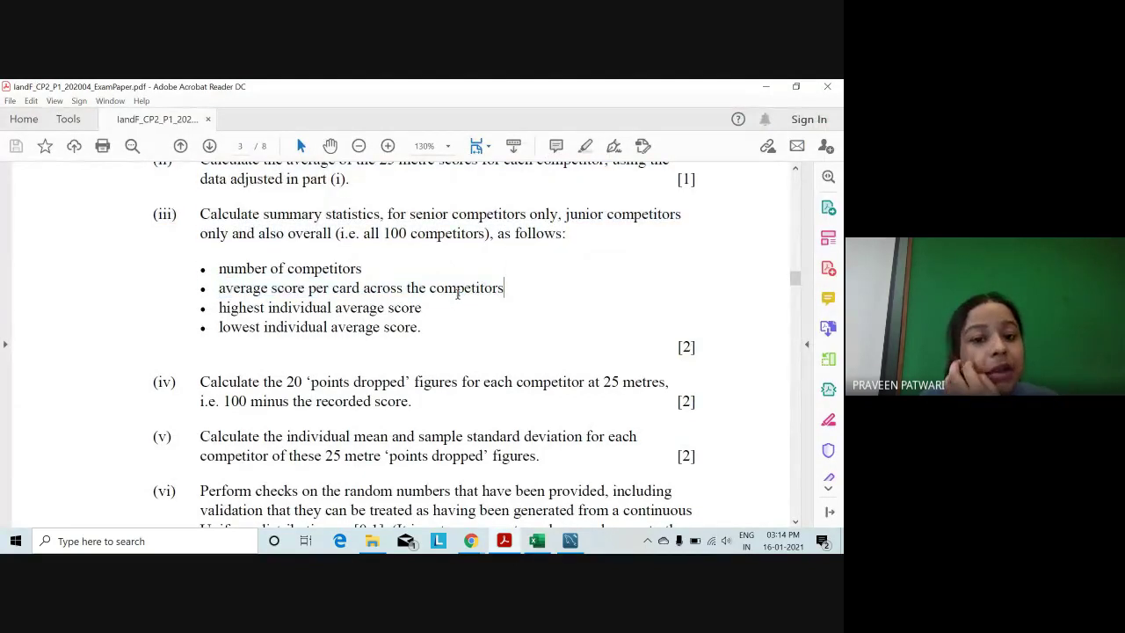
{"action": "left_click", "coordinate": [352, 181]}
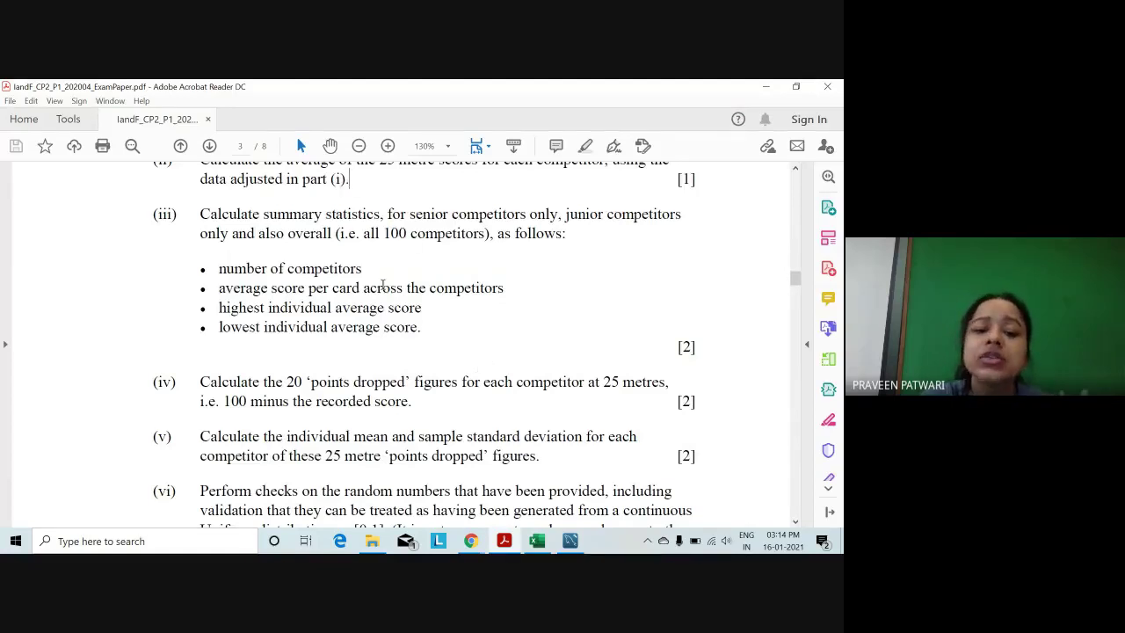
{"action": "left_click_drag", "start_coordinate": [337, 309], "coordinate": [385, 334]}
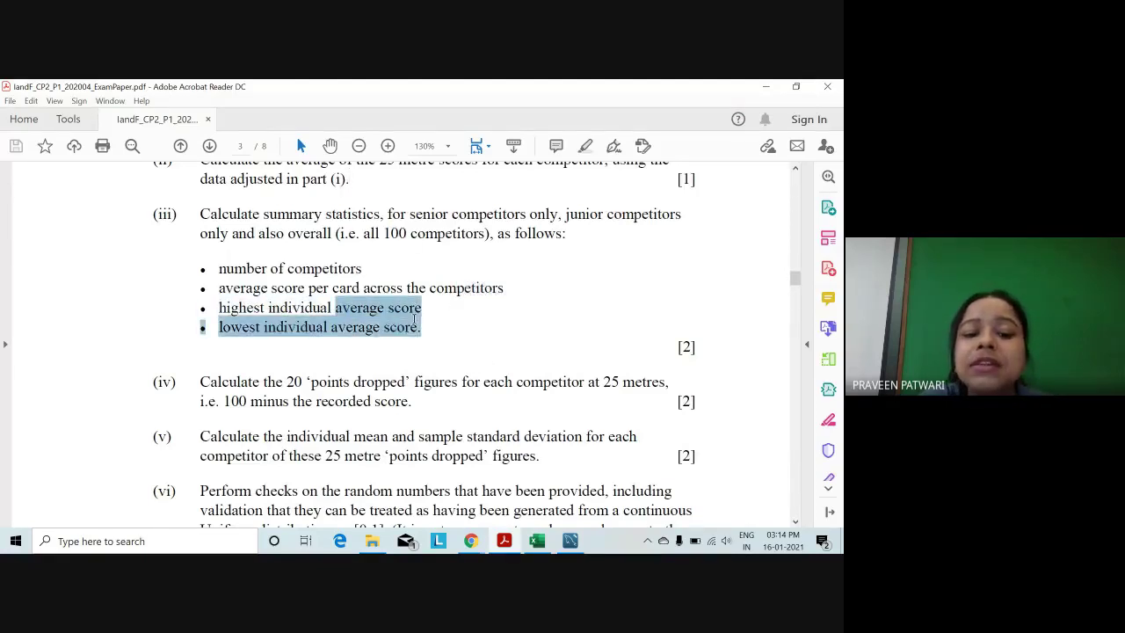
{"action": "left_click", "coordinate": [344, 316]}
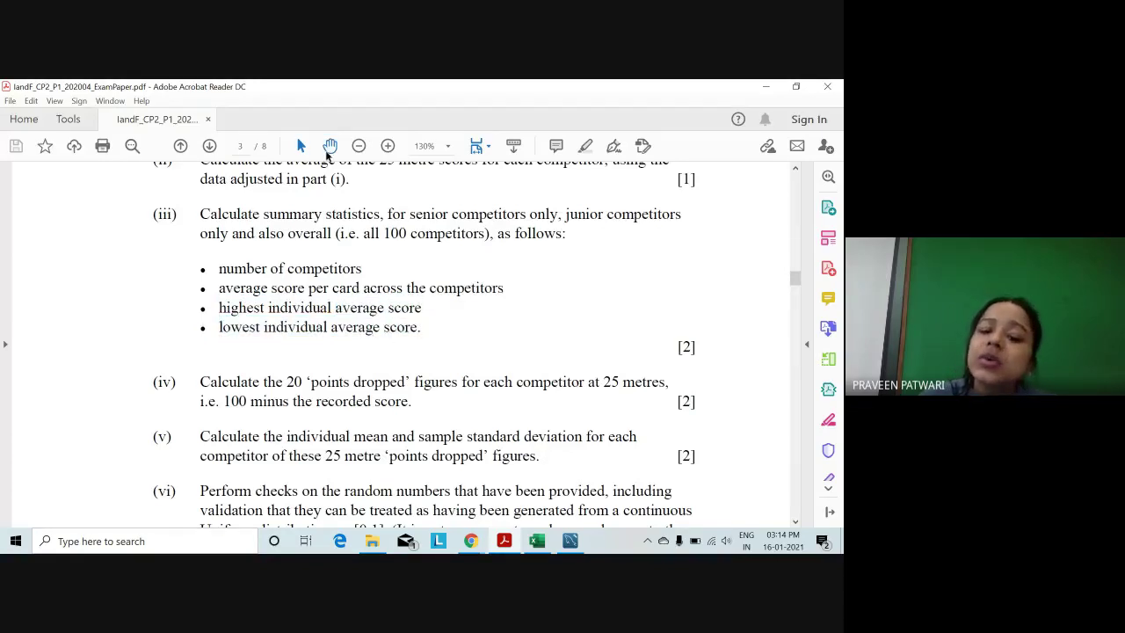
{"action": "left_click", "coordinate": [537, 541]}
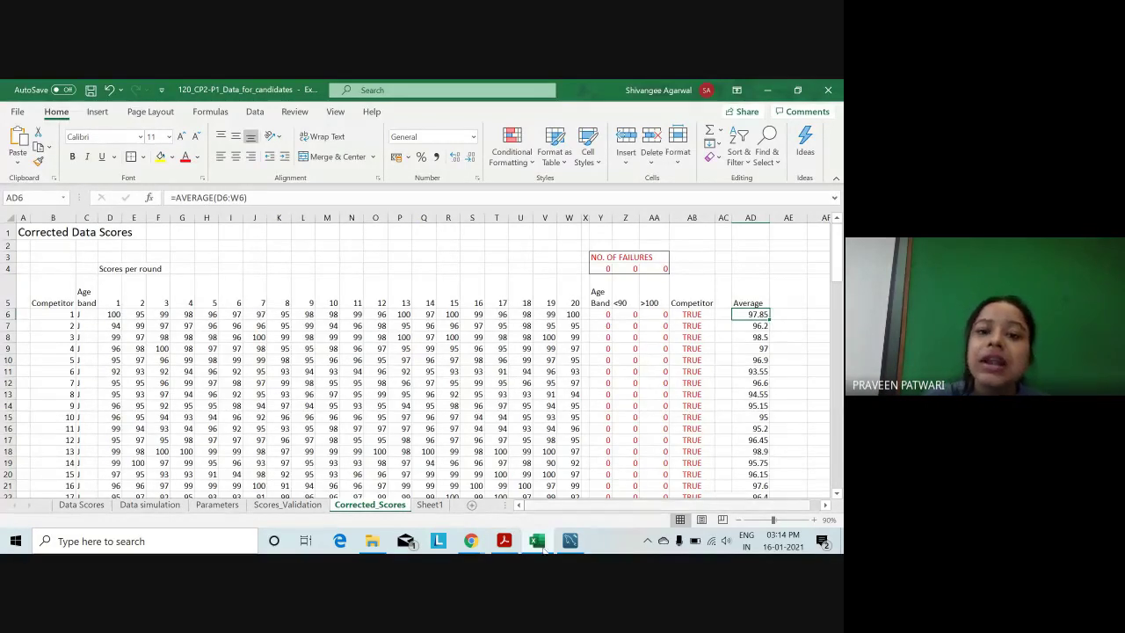
Scroll the exam paper further down, then return to the Corrected_Scores sheet.
{"action": "left_click", "coordinate": [522, 544]}
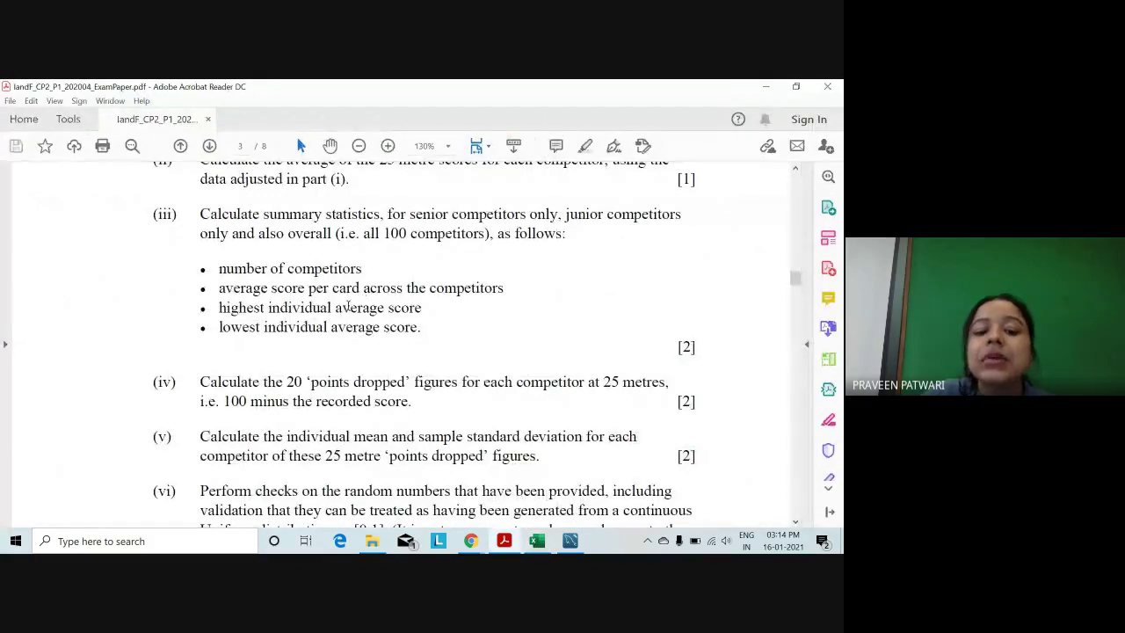
{"action": "left_click", "coordinate": [544, 544]}
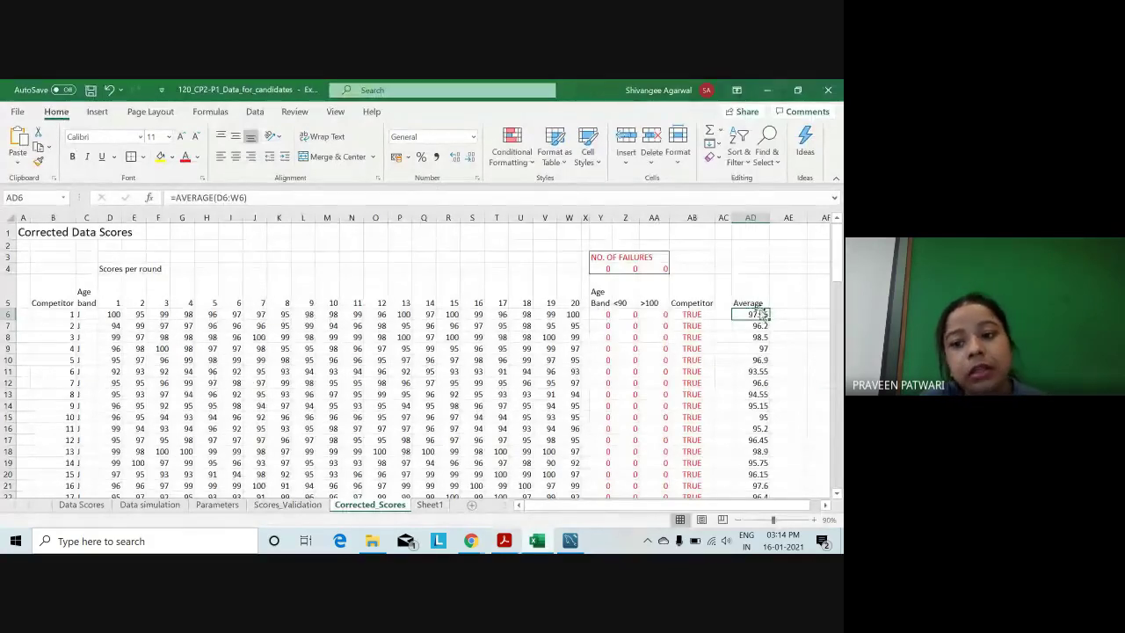
{"action": "left_click", "coordinate": [546, 543]}
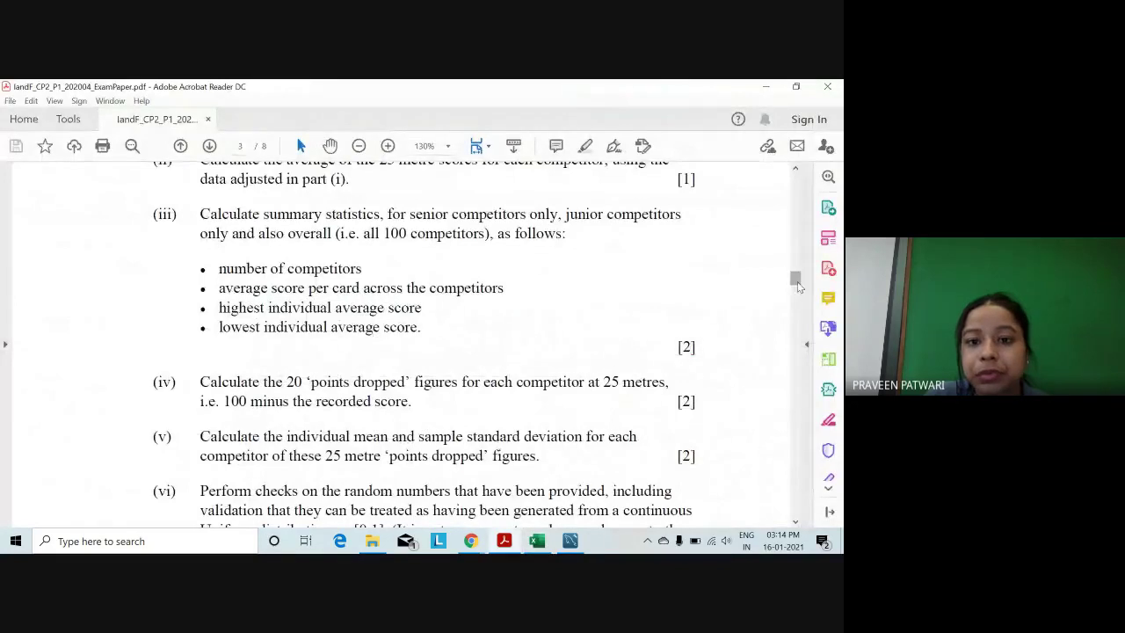
{"action": "left_click_drag", "start_coordinate": [798, 286], "coordinate": [800, 278]}
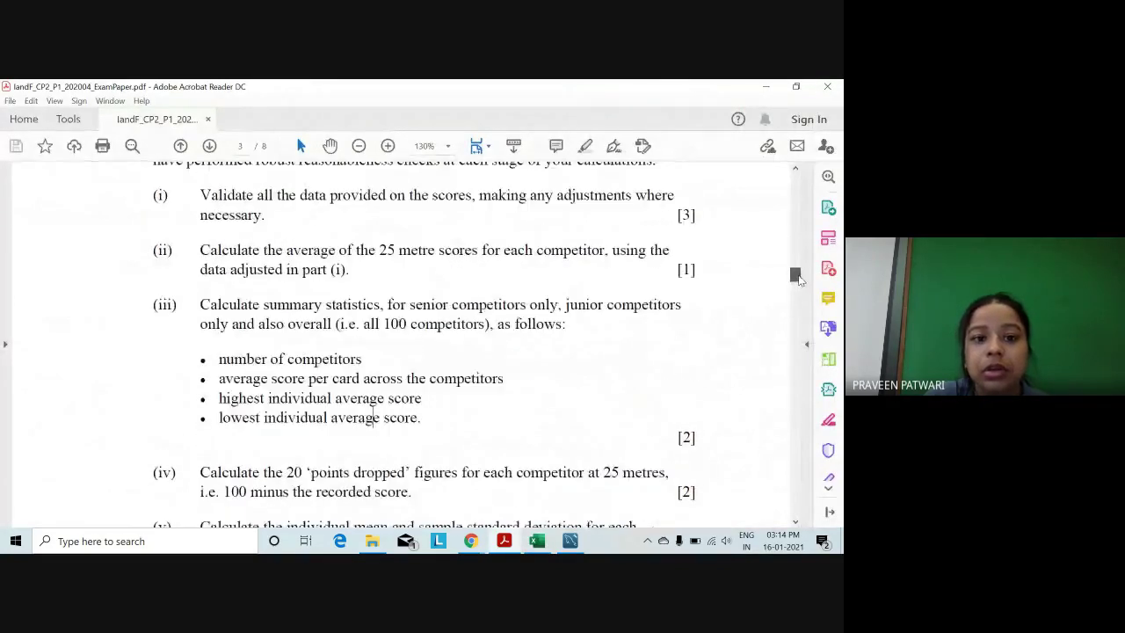
{"action": "scroll", "coordinate": [798, 277], "scroll_direction": "down", "scroll_amount": 2}
{"action": "scroll", "coordinate": [798, 278], "scroll_direction": "down", "scroll_amount": 1}
{"action": "left_click", "coordinate": [537, 540]}
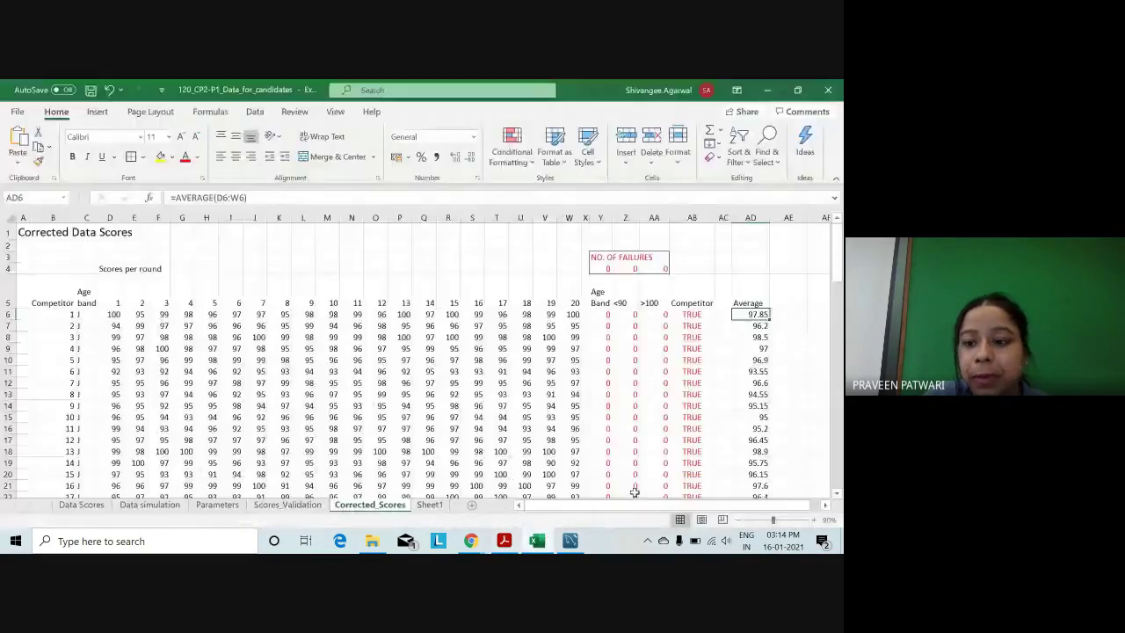
Rename Sheet1 to 'Summary statistics-25m'.
{"action": "left_click", "coordinate": [428, 505]}
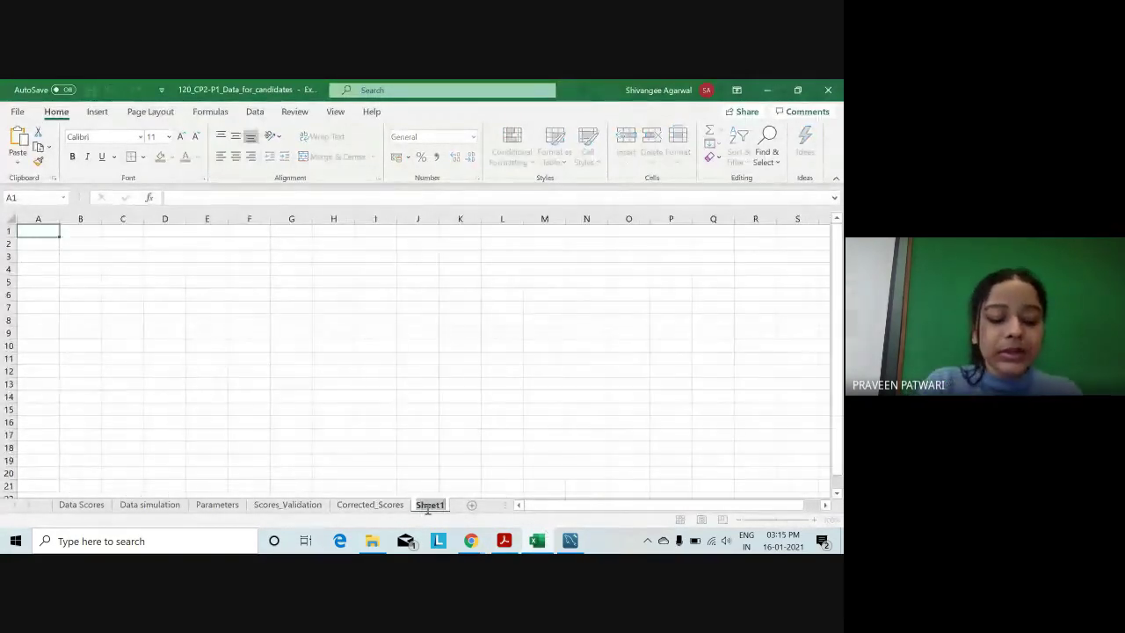
{"action": "double_click", "coordinate": [430, 506]}
{"action": "type", "text": "Summ"}
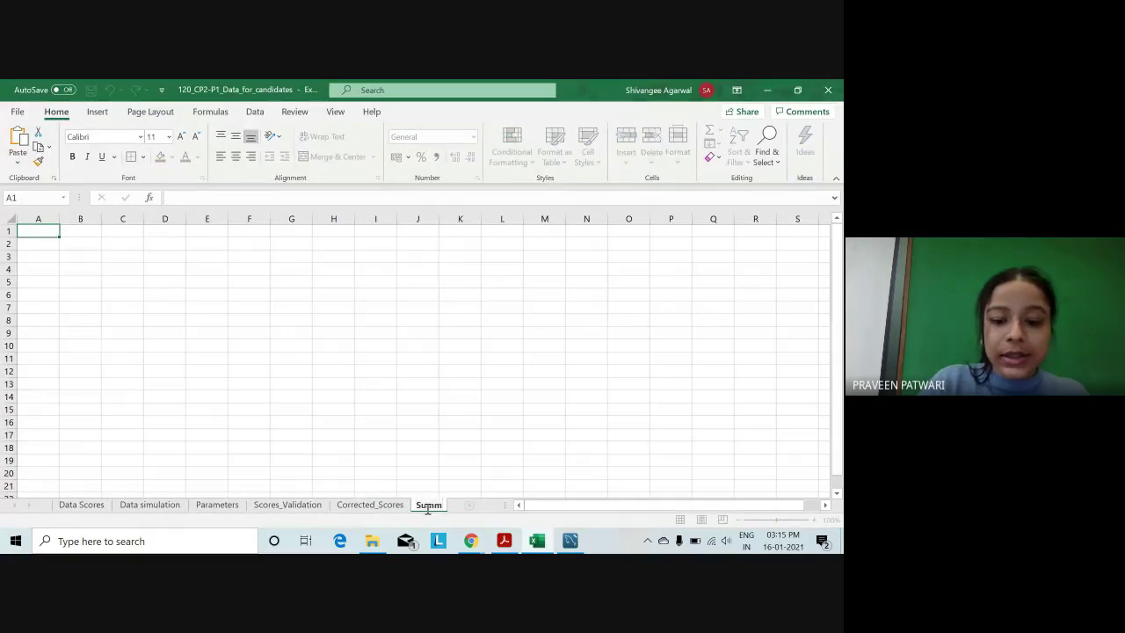
{"action": "type", "text": "ary"}
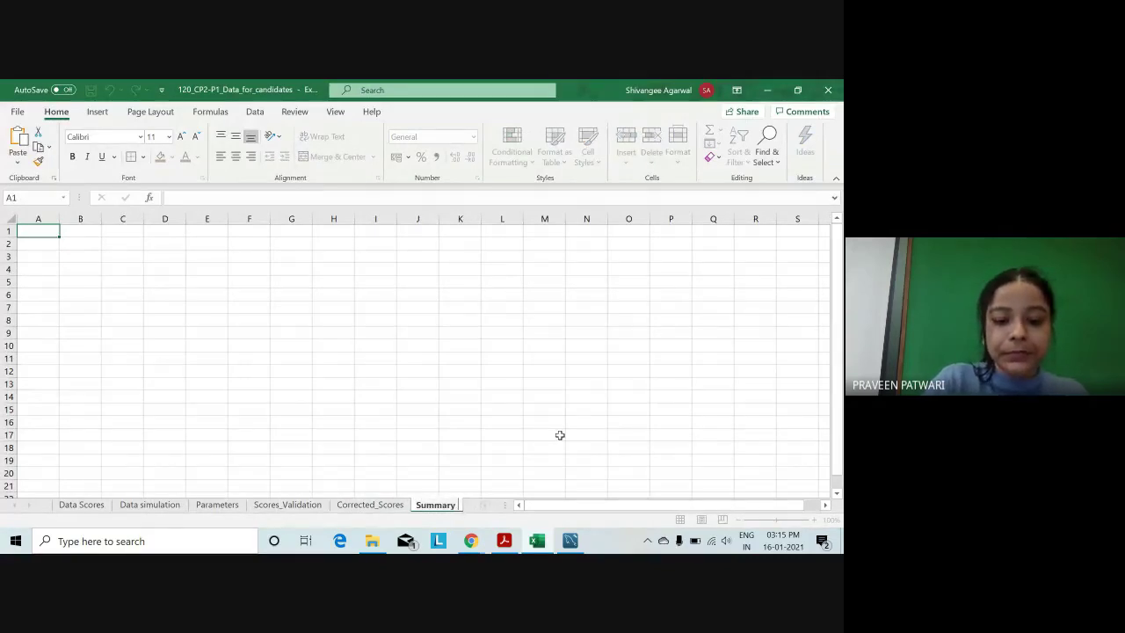
{"action": "type", "text": " stati"}
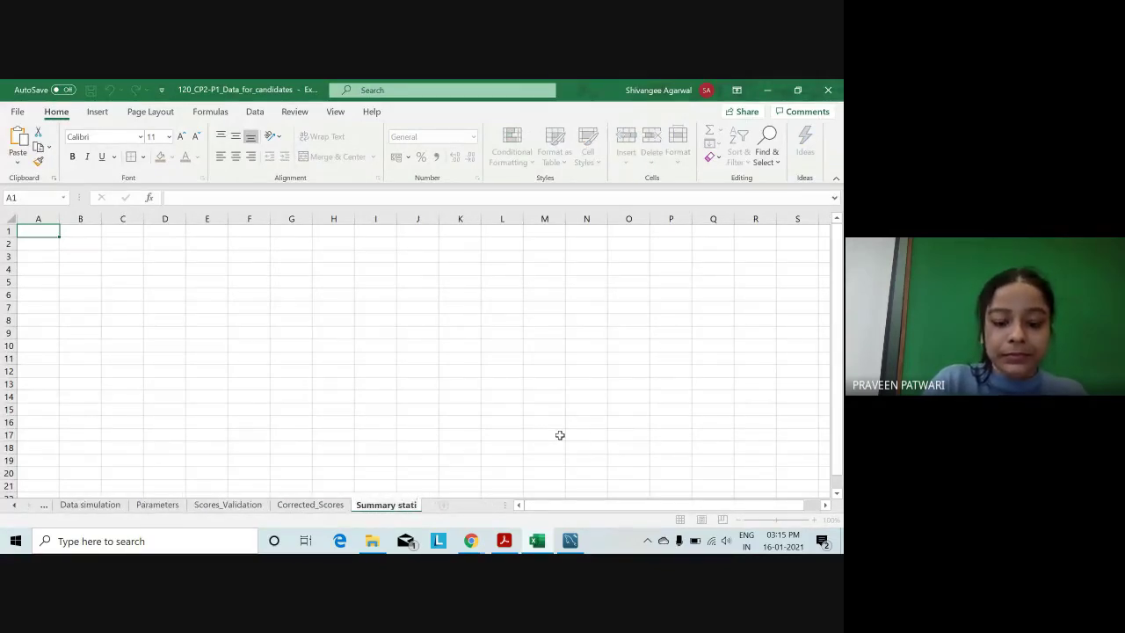
{"action": "type", "text": "stics-"}
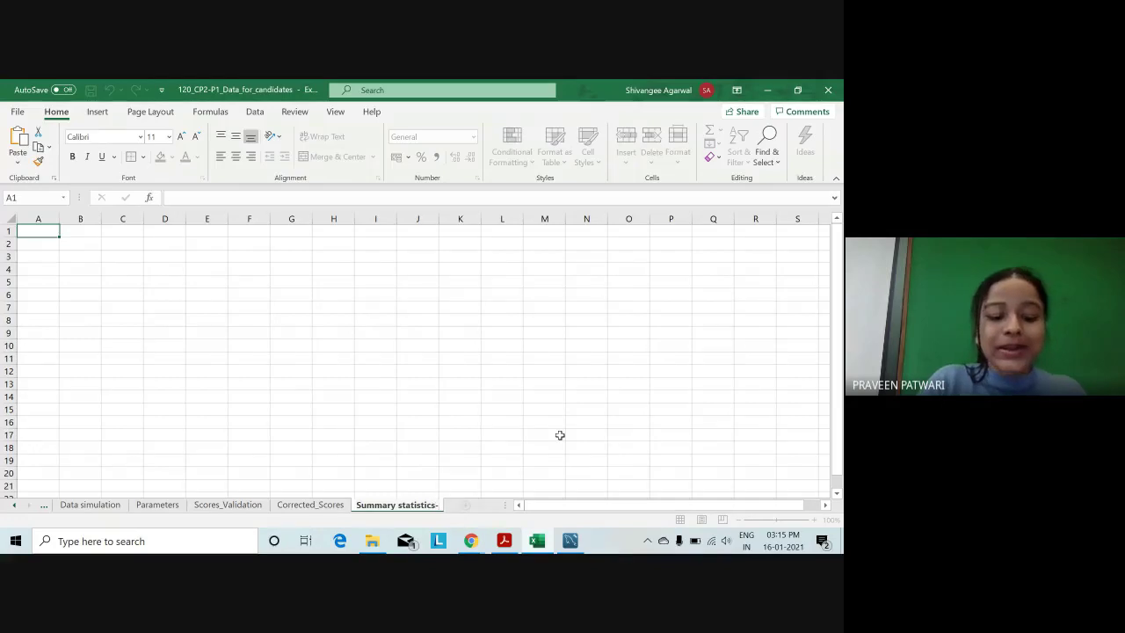
{"action": "type", "text": "25m"}
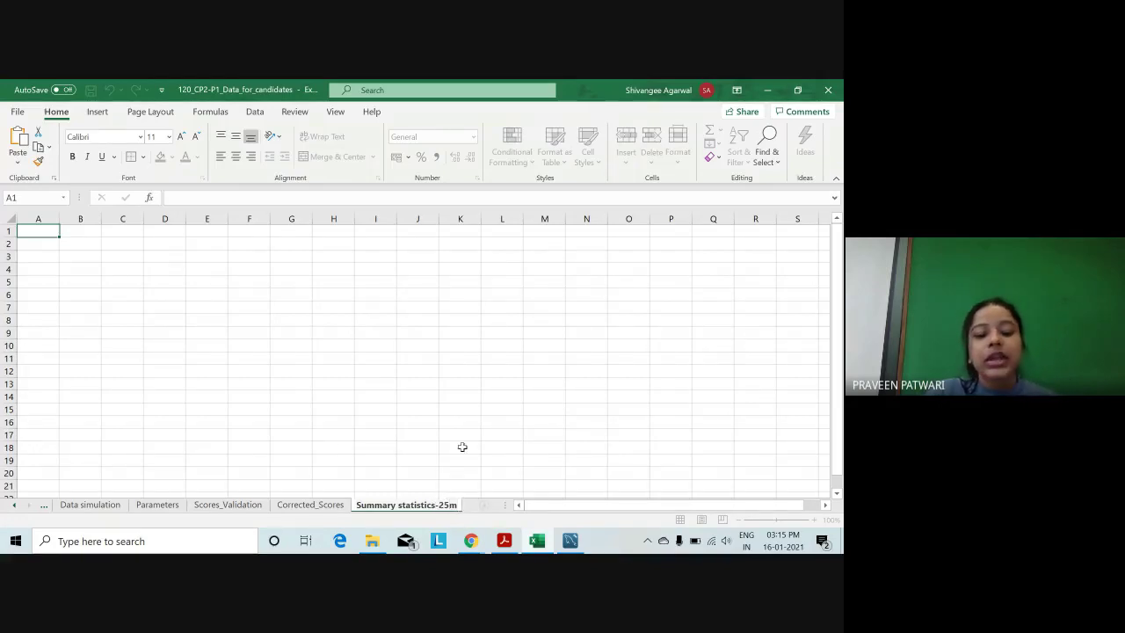
{"action": "key", "text": "Return"}
Select cell C5 on the new sheet and consult the exam question paper.
{"action": "left_click", "coordinate": [321, 410]}
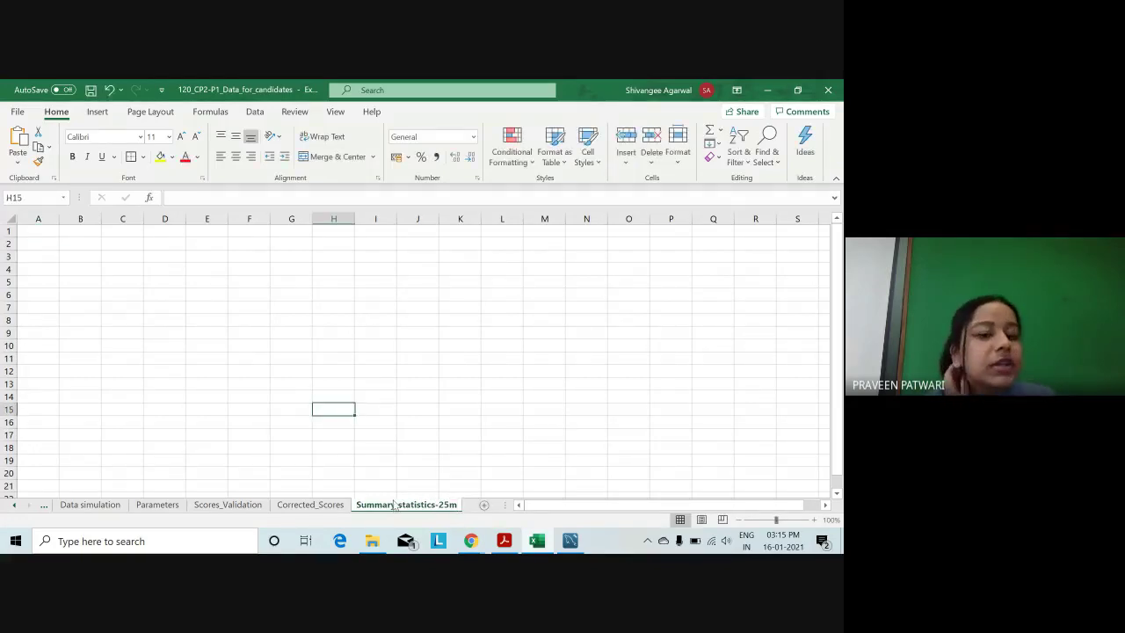
{"action": "left_click", "coordinate": [130, 269]}
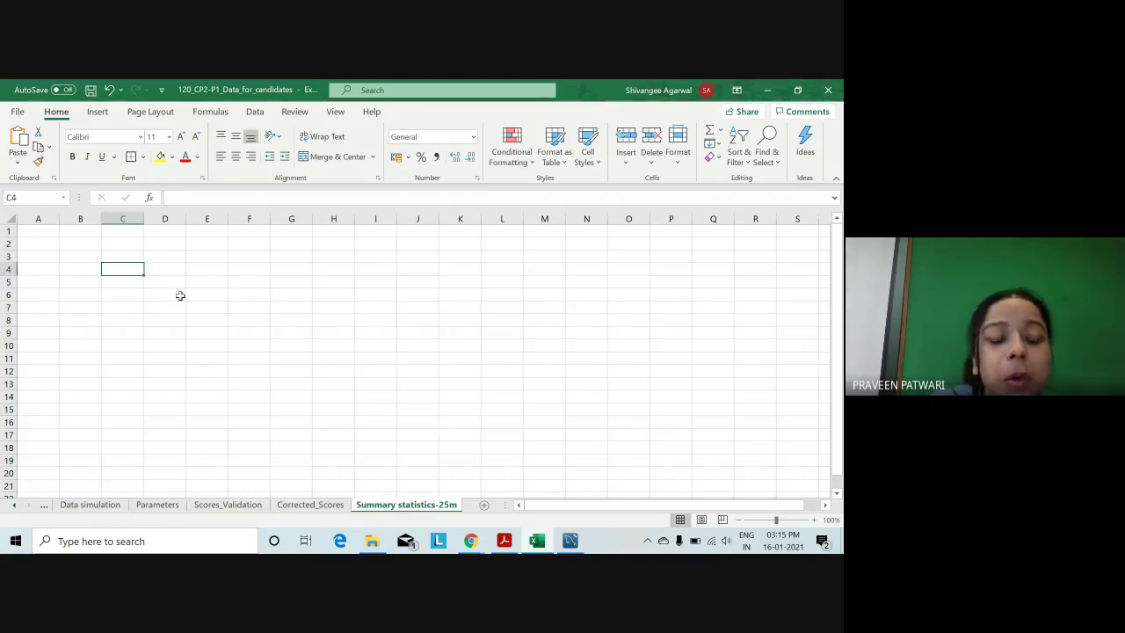
{"action": "left_click", "coordinate": [123, 295]}
{"action": "left_click", "coordinate": [126, 280]}
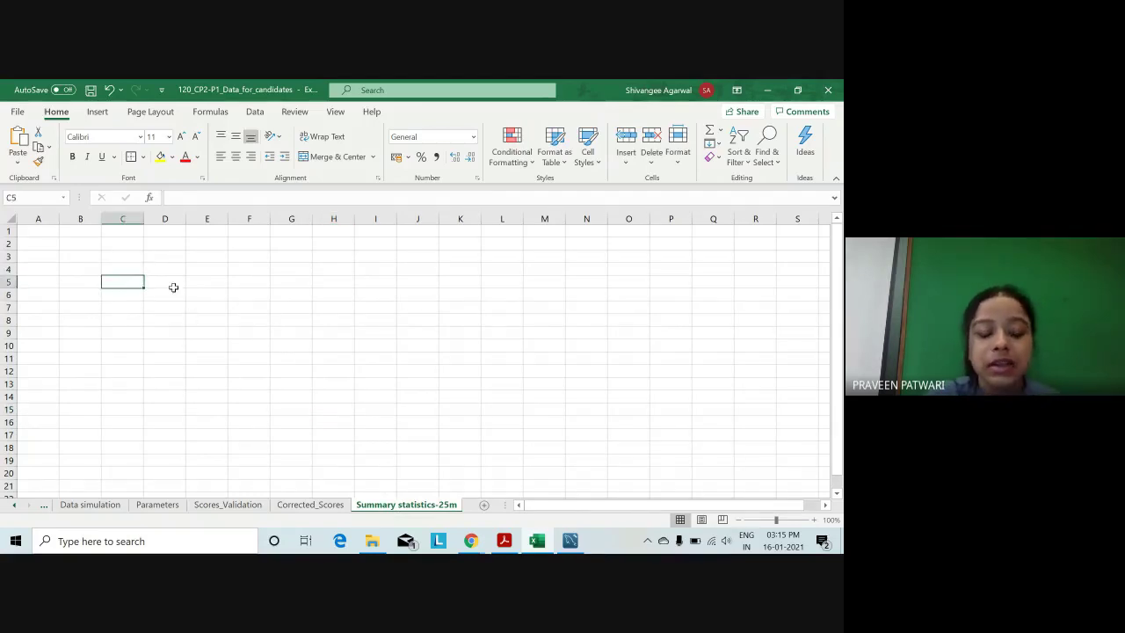
{"action": "key", "text": "alt+Tab"}
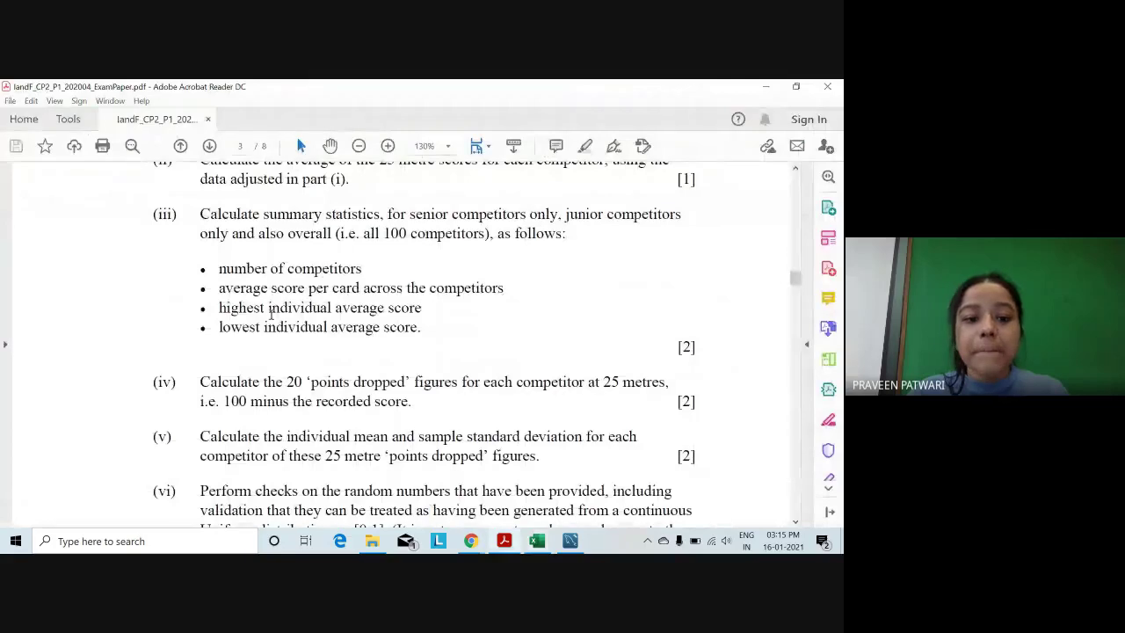
{"action": "key", "text": "alt+Tab"}
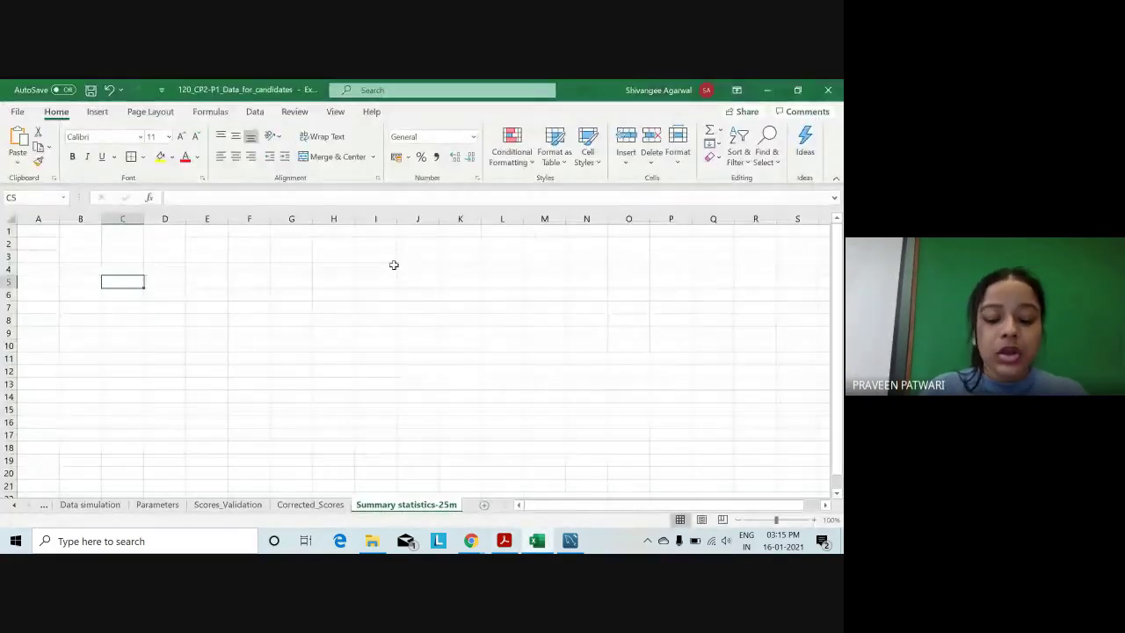
Enter the title 'Summary Statistics- 25metre score' in A1 and enlarge row 1's font.
{"action": "left_click", "coordinate": [56, 234]}
{"action": "type", "text": "Summary Statistics- 25"}
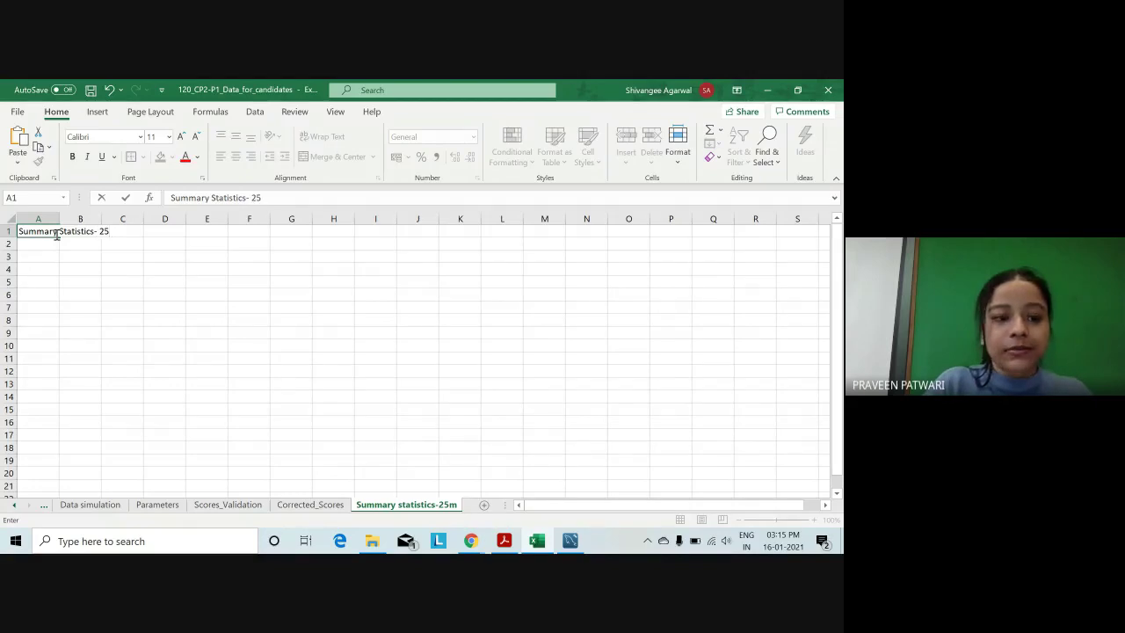
{"action": "type", "text": "metre score"}
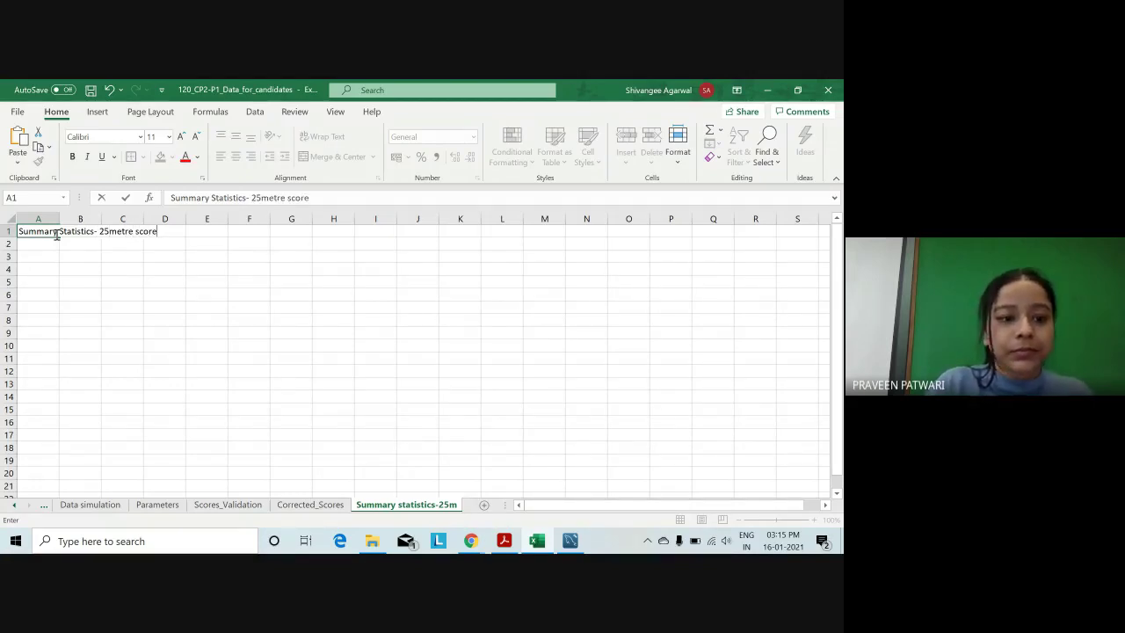
{"action": "left_click", "coordinate": [8, 231]}
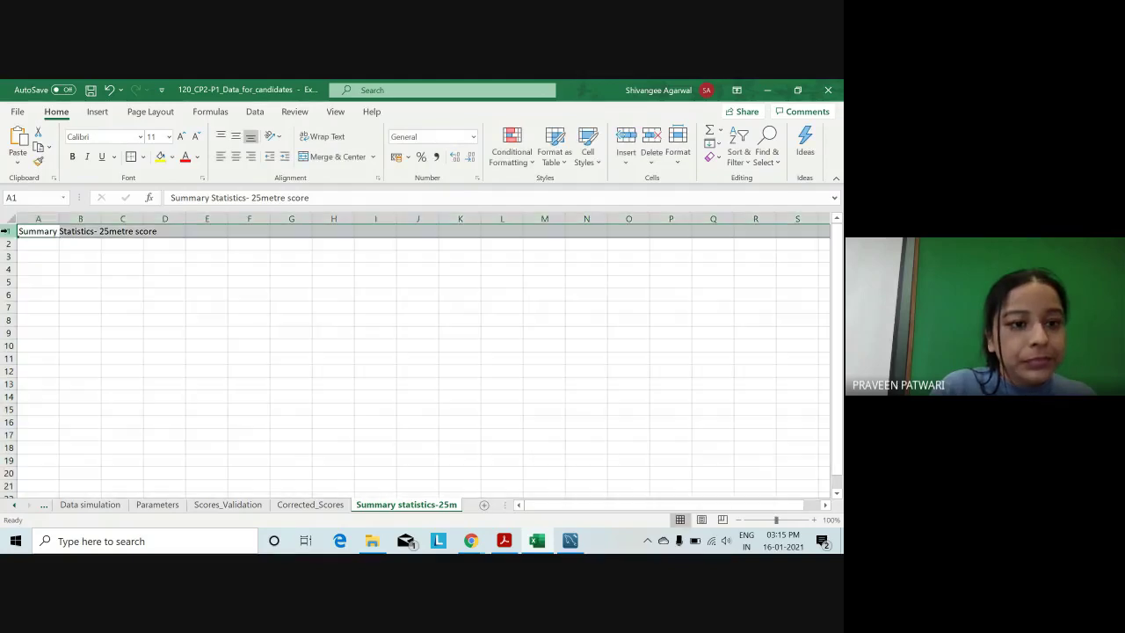
{"action": "left_click", "coordinate": [180, 137]}
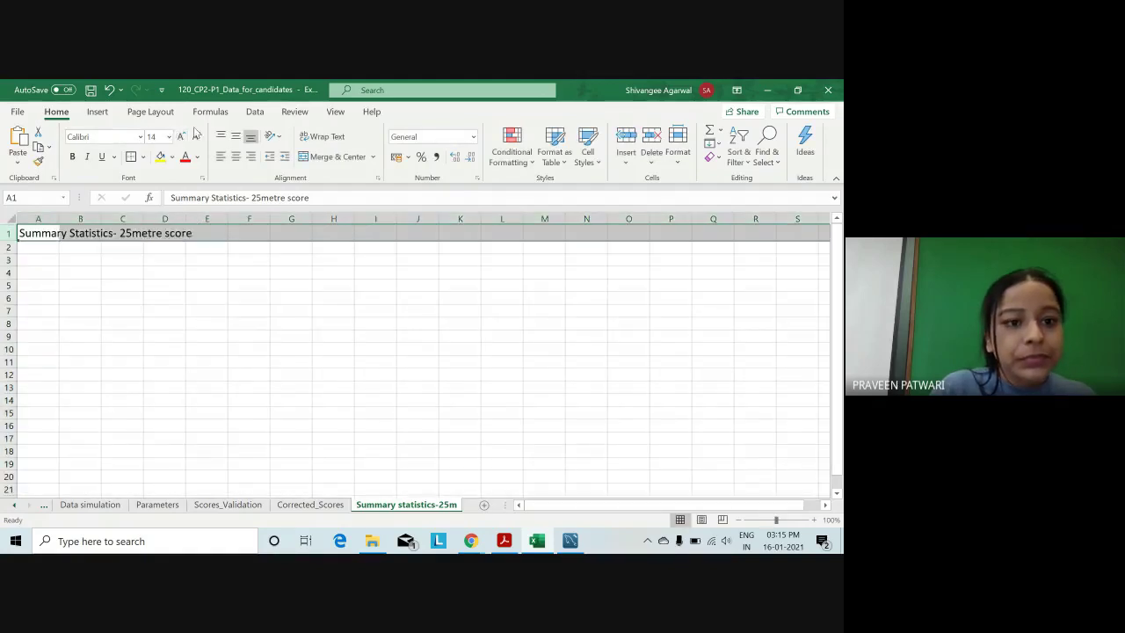
Select cell C5 and refer back to the question paper.
{"action": "left_click", "coordinate": [200, 271]}
{"action": "left_click", "coordinate": [138, 271]}
{"action": "left_click", "coordinate": [142, 287]}
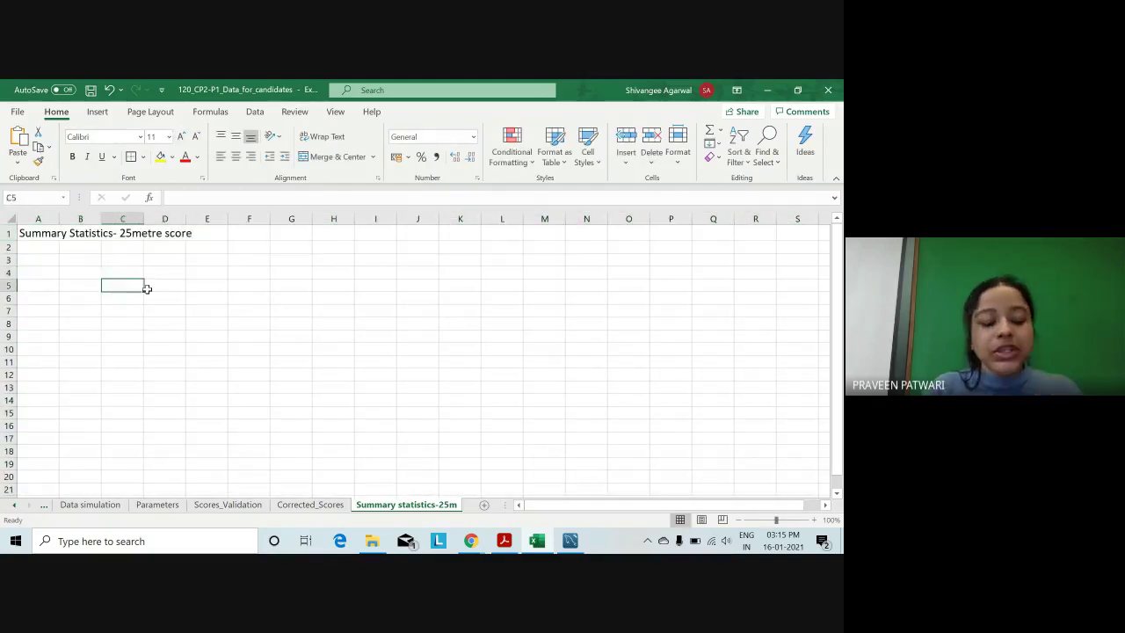
{"action": "key", "text": "alt+Tab"}
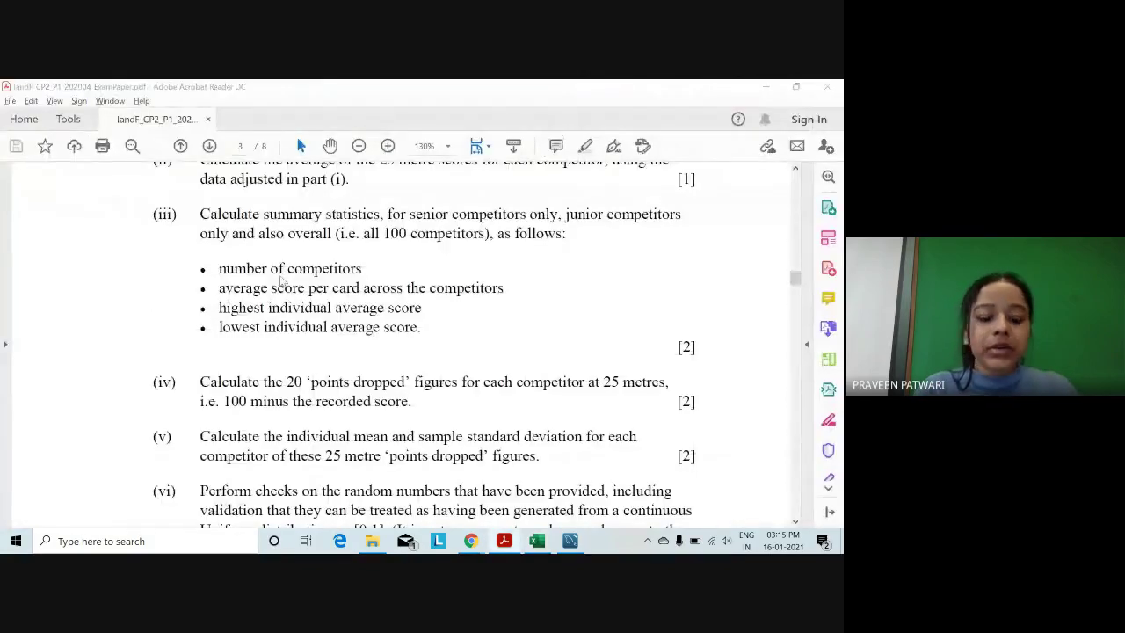
Type the labels Count, Average, Max and Min down cells C5 to C8.
{"action": "key", "text": "alt+Tab"}
{"action": "type", "text": "Count"}
{"action": "key", "text": "Return"}
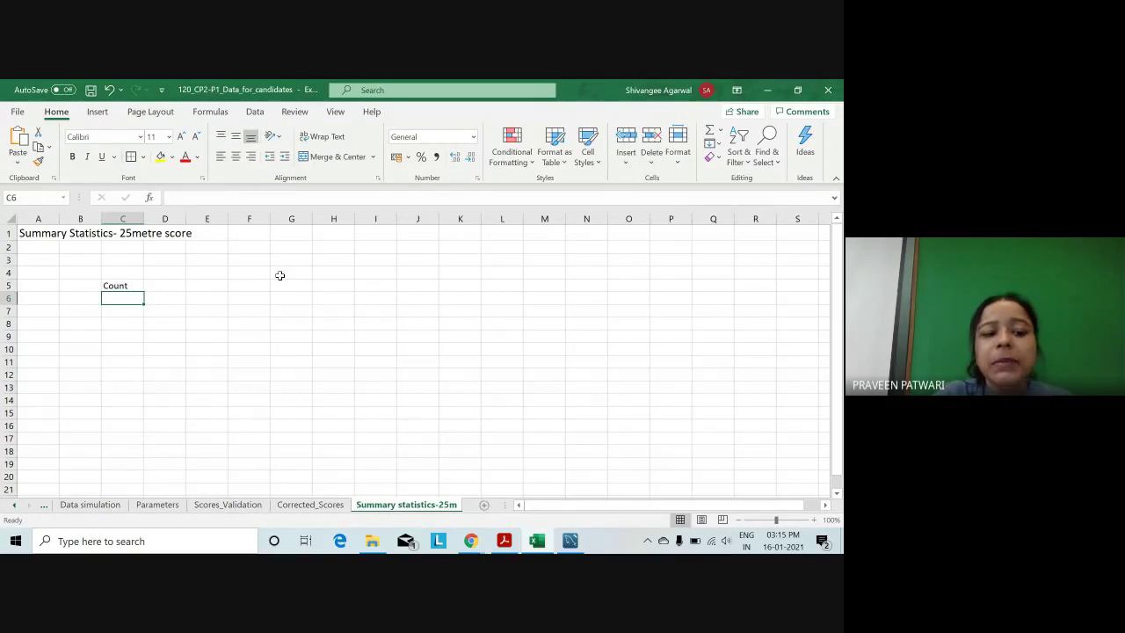
{"action": "type", "text": "A"}
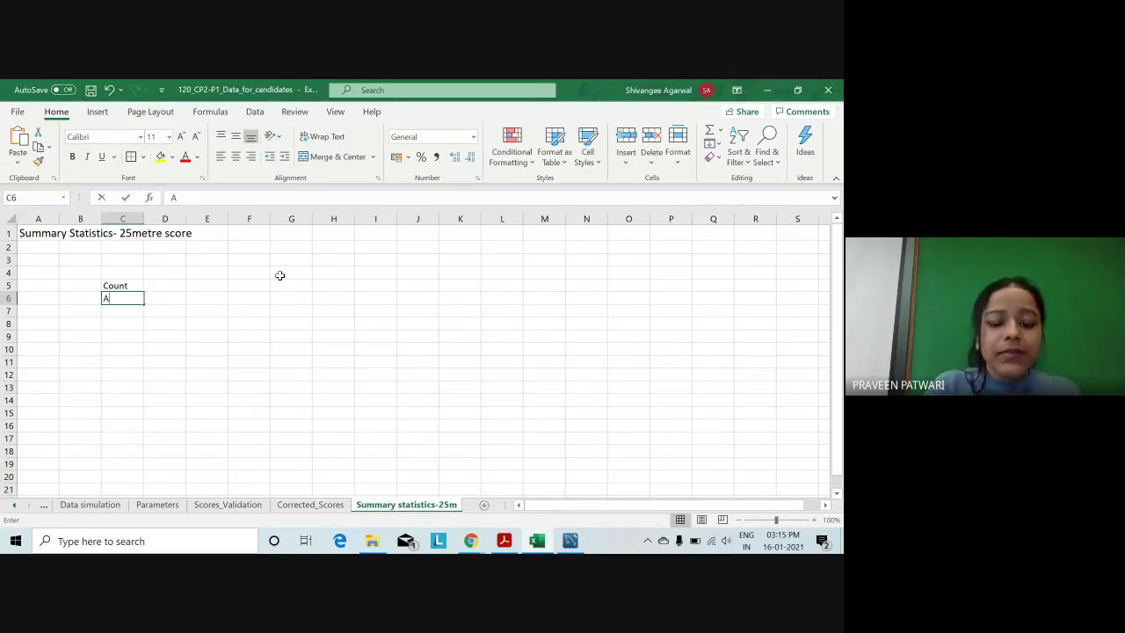
{"action": "type", "text": "verage"}
{"action": "key", "text": "Return"}
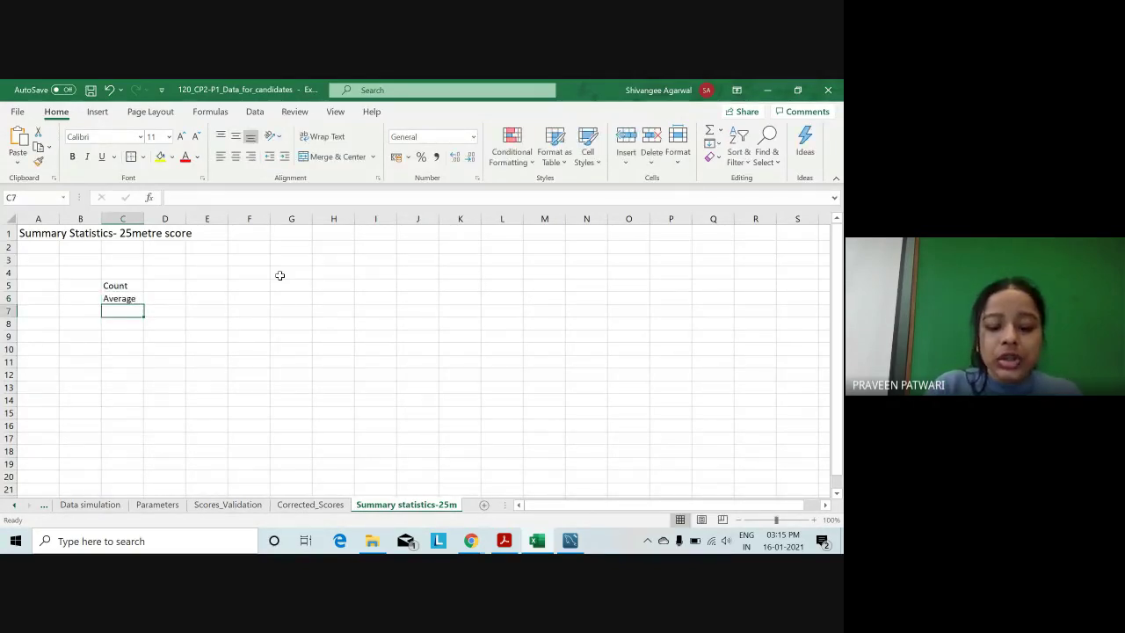
{"action": "type", "text": "Max"}
{"action": "key", "text": "Return"}
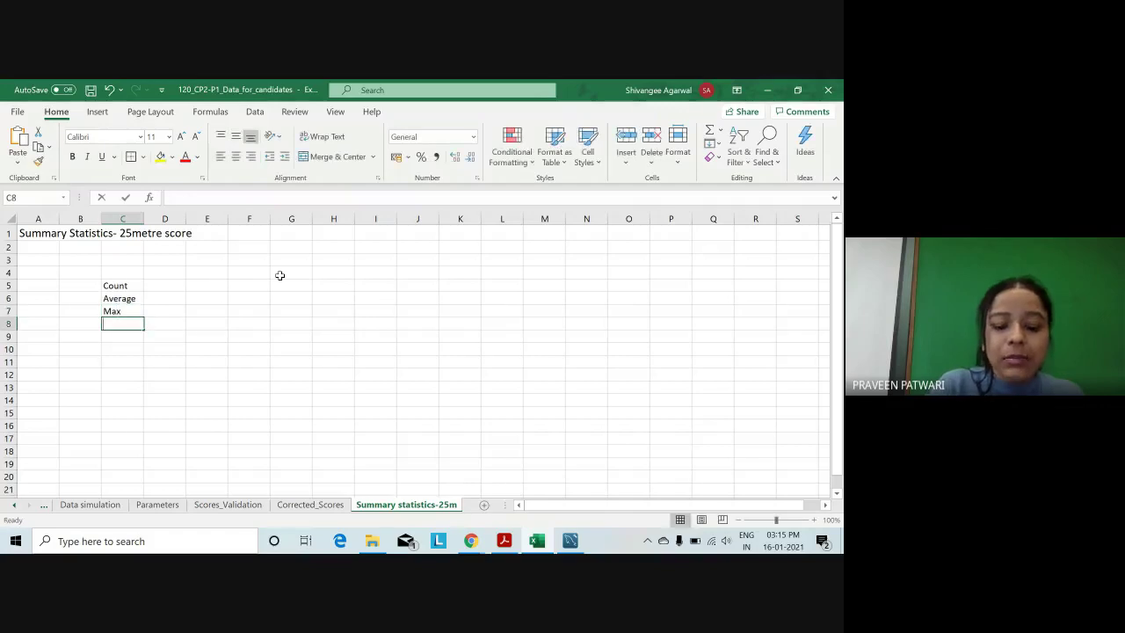
{"action": "type", "text": "Min"}
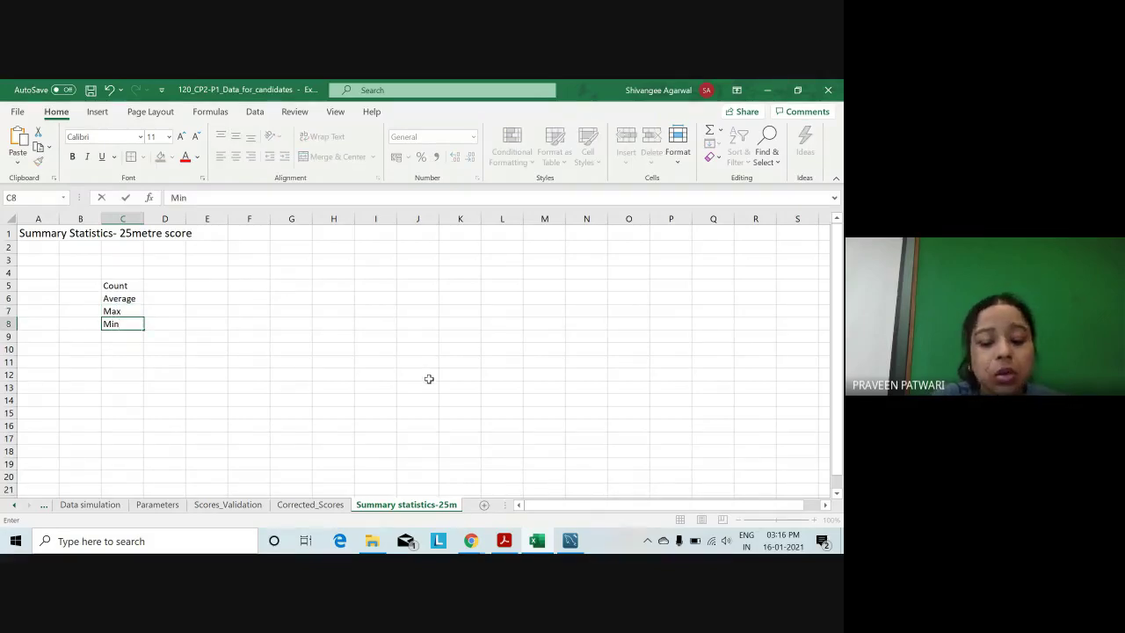
Check the lowest individual average score line on the question paper.
{"action": "key", "text": "alt+Tab"}
{"action": "mouse_move", "coordinate": [219, 327]}
{"action": "left_mouse_down"}
{"action": "mouse_move", "coordinate": [426, 322]}
{"action": "mouse_move", "coordinate": [244, 336]}
{"action": "left_mouse_up"}
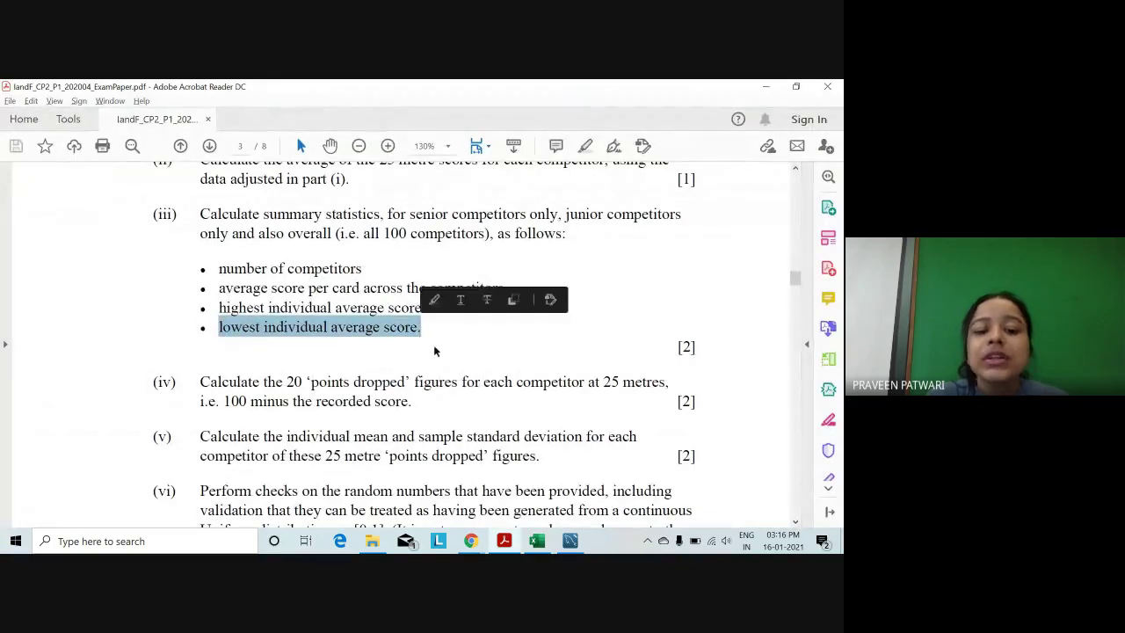
{"action": "key", "text": "alt+Tab"}
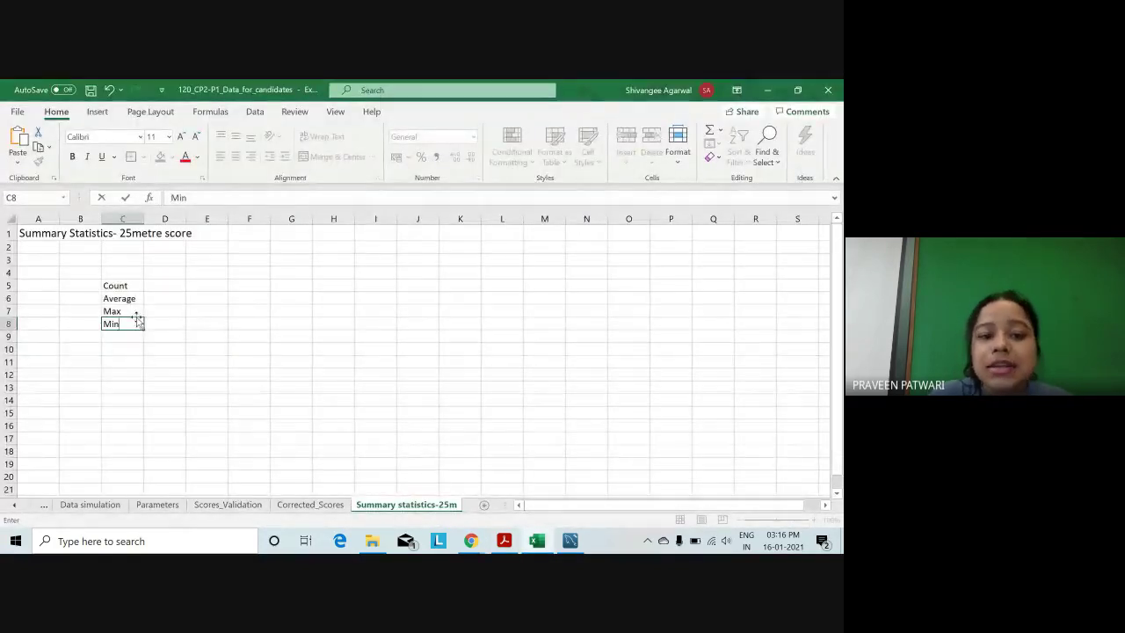
Change the C7 and C8 labels to 'Max Average' and 'Min Average'.
{"action": "left_click", "coordinate": [136, 311]}
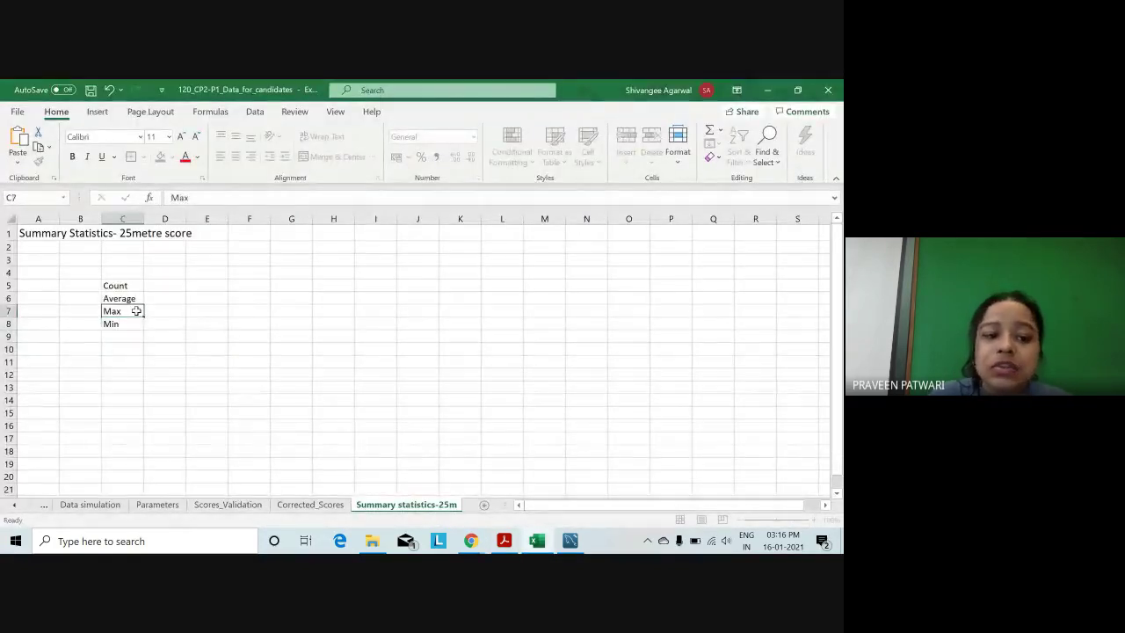
{"action": "left_click", "coordinate": [198, 199]}
{"action": "type", "text": "erage"}
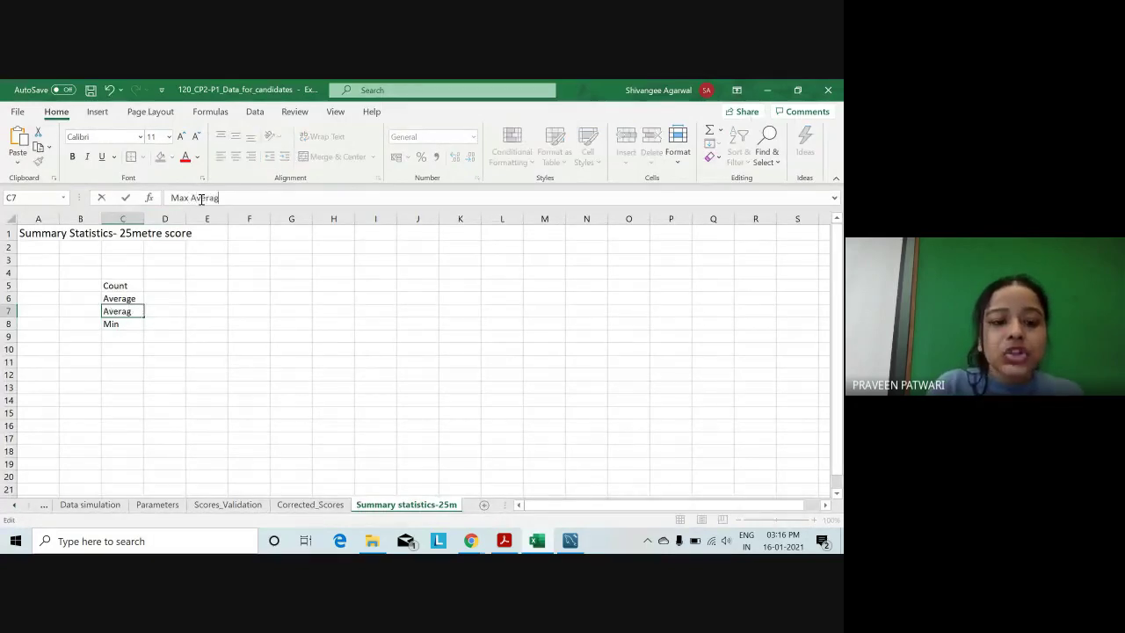
{"action": "key", "text": "Return"}
{"action": "left_click", "coordinate": [200, 199]}
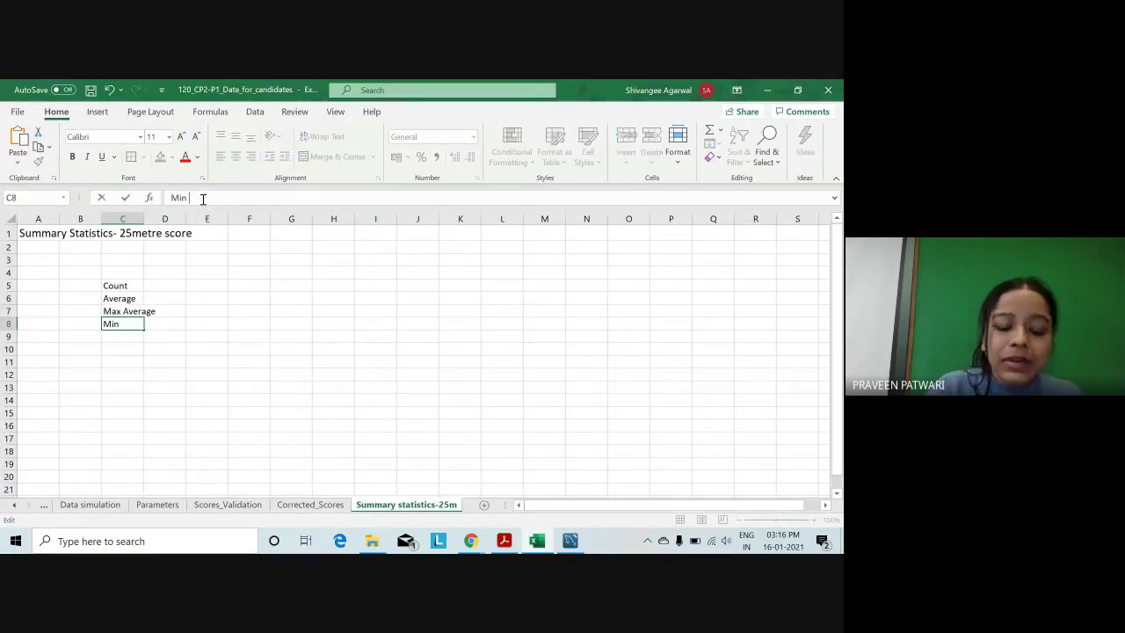
{"action": "type", "text": "Av"}
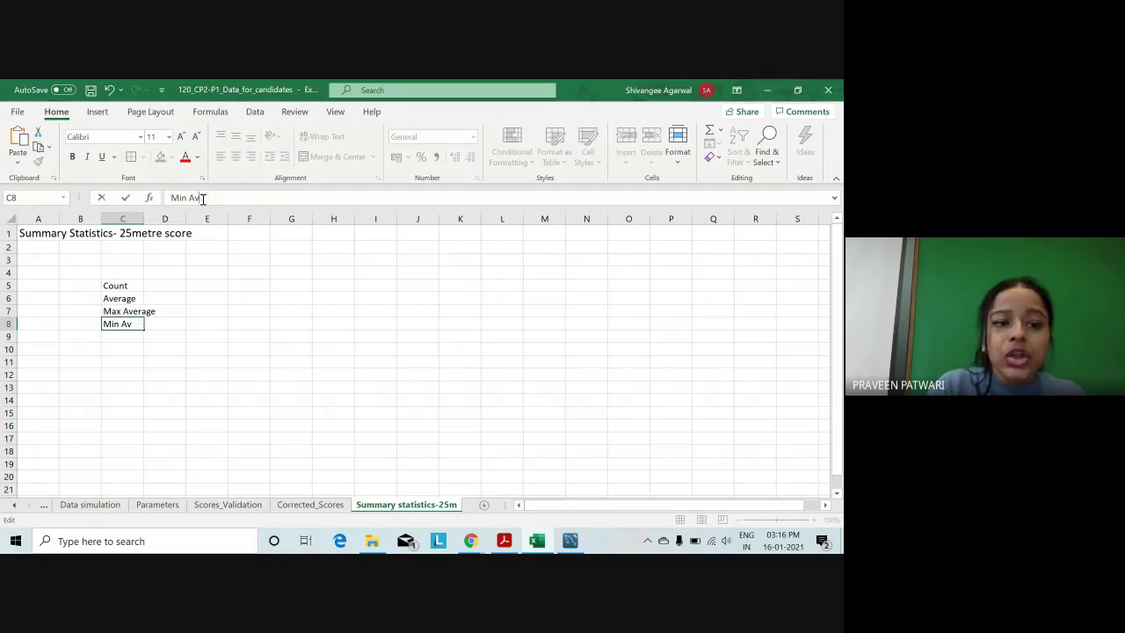
{"action": "type", "text": "erage"}
{"action": "key", "text": "Return"}
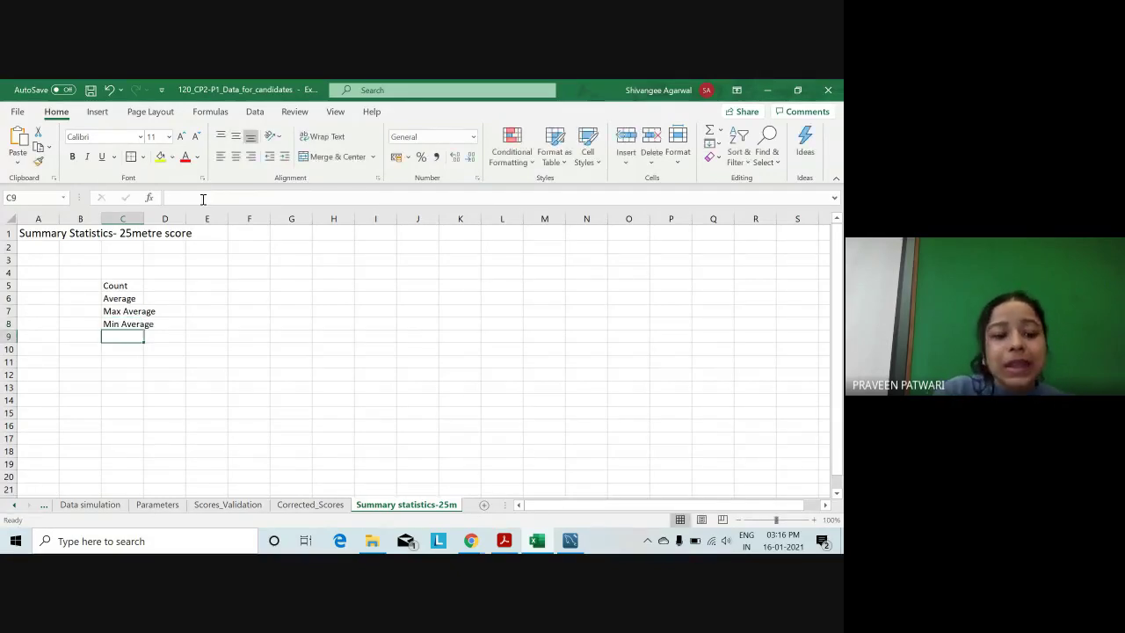
Widen column C to fit the labels and glance at the exam paper.
{"action": "left_click_drag", "start_coordinate": [143, 220], "coordinate": [150, 223]}
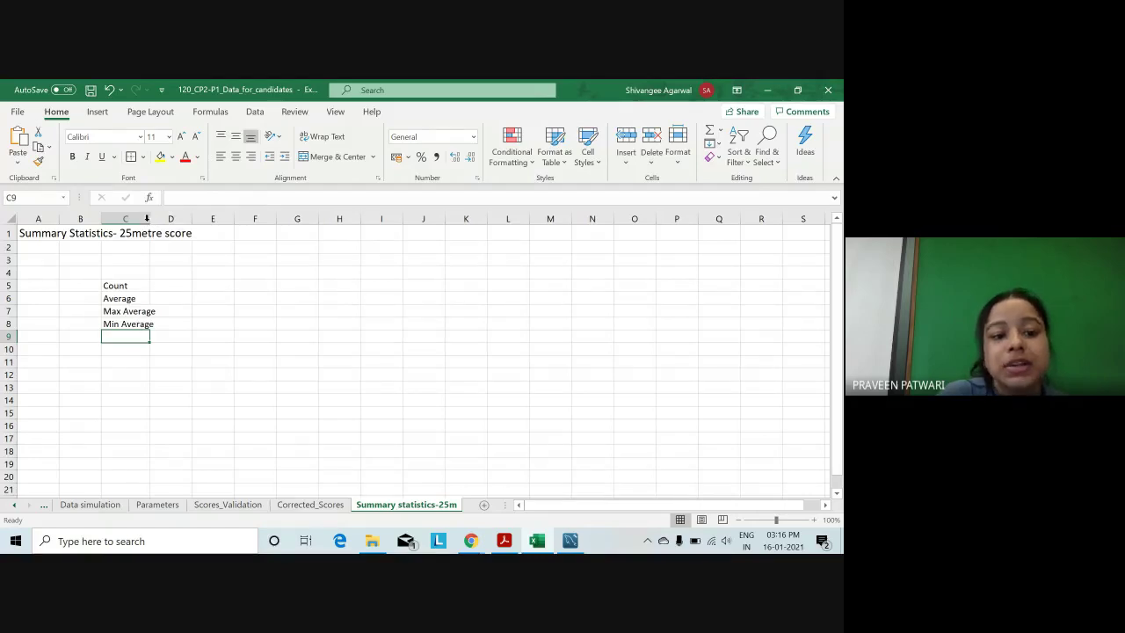
{"action": "left_click_drag", "start_coordinate": [147, 223], "coordinate": [158, 224]}
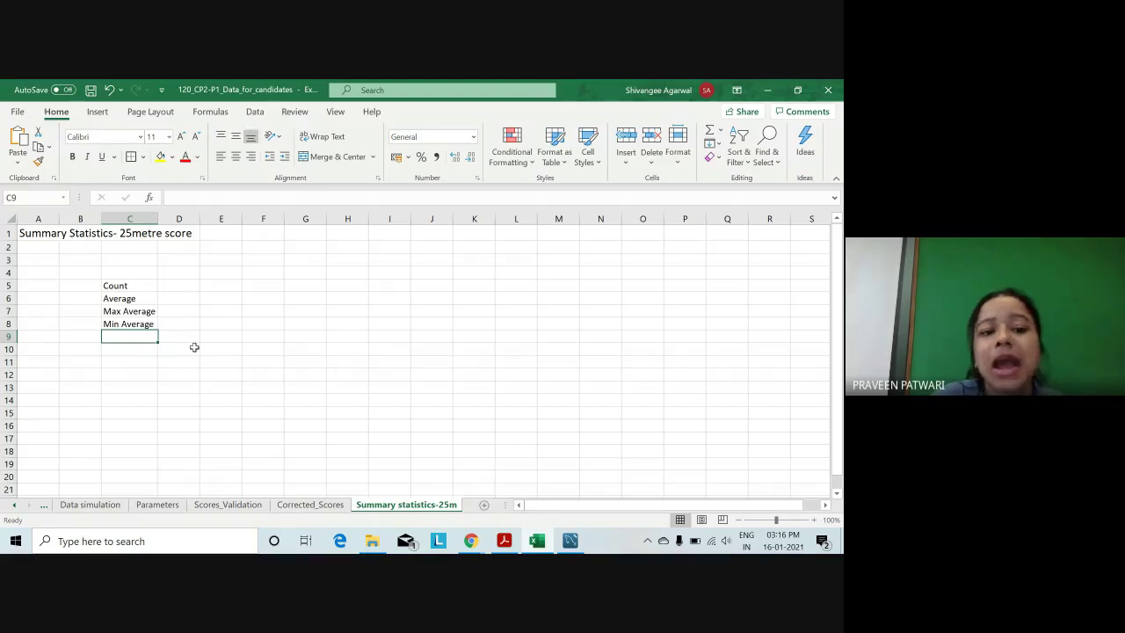
{"action": "left_click", "coordinate": [143, 300]}
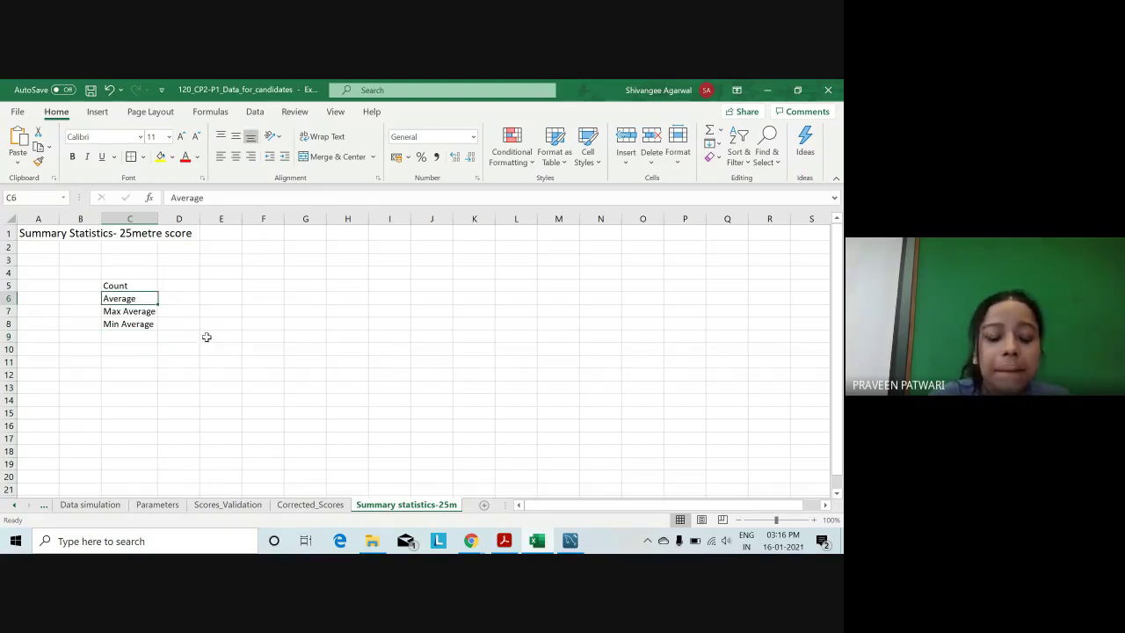
{"action": "key", "text": "alt+Tab"}
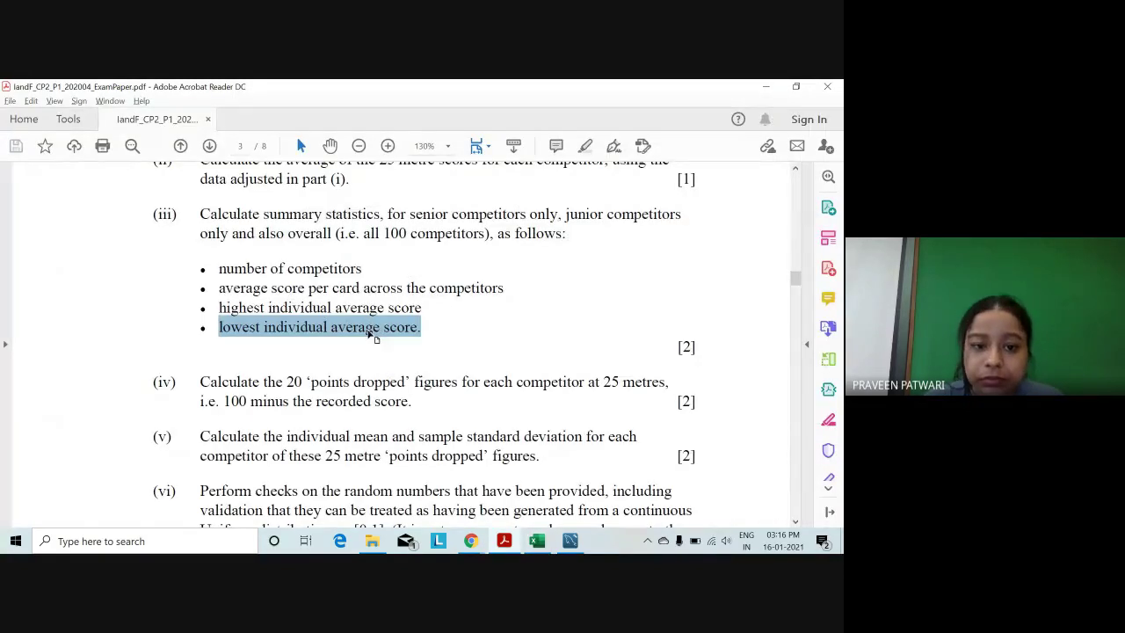
{"action": "key", "text": "alt+Tab"}
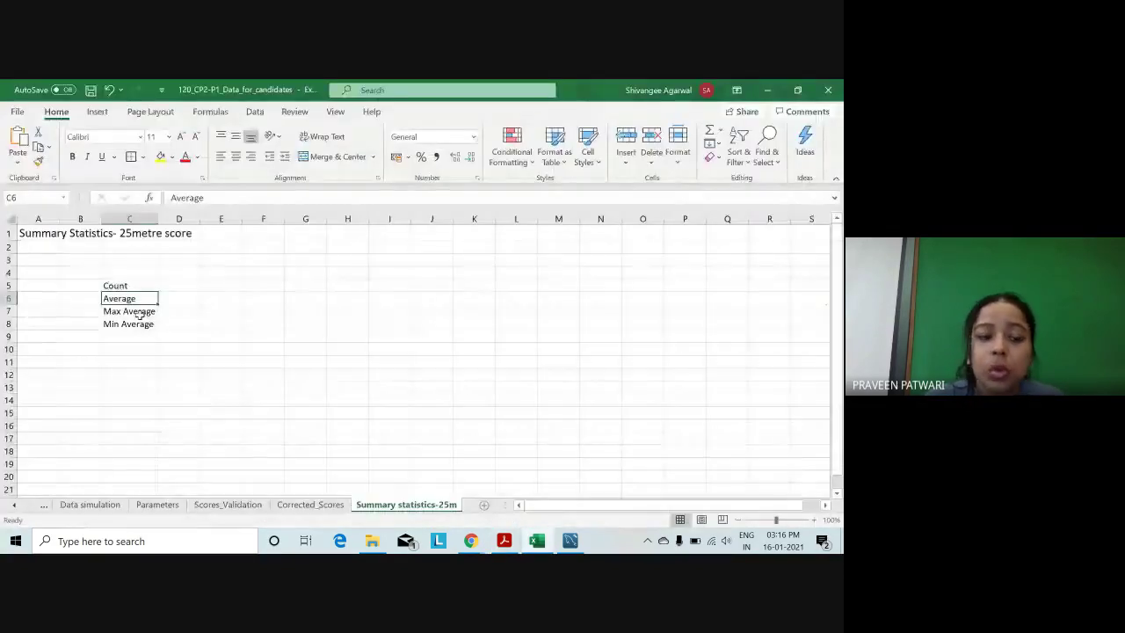
Enter the column headings S, J and Overall in D4:F4.
{"action": "left_click", "coordinate": [189, 274]}
{"action": "type", "text": "S"}
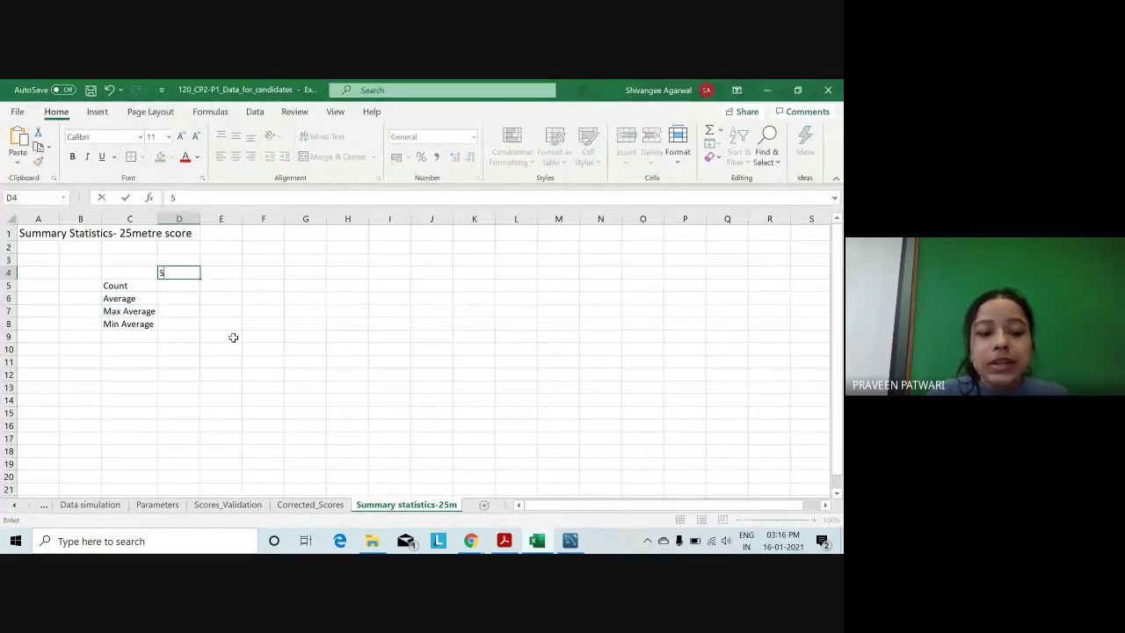
{"action": "key", "text": "Tab"}
{"action": "type", "text": "J"}
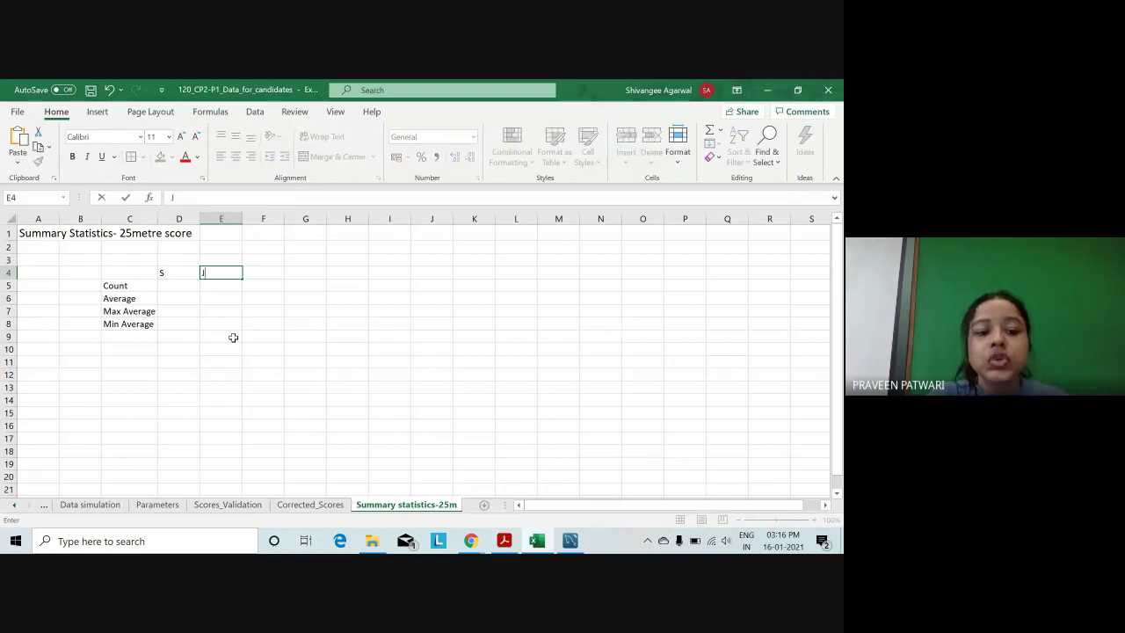
{"action": "key", "text": "Tab"}
{"action": "type", "text": "Ov"}
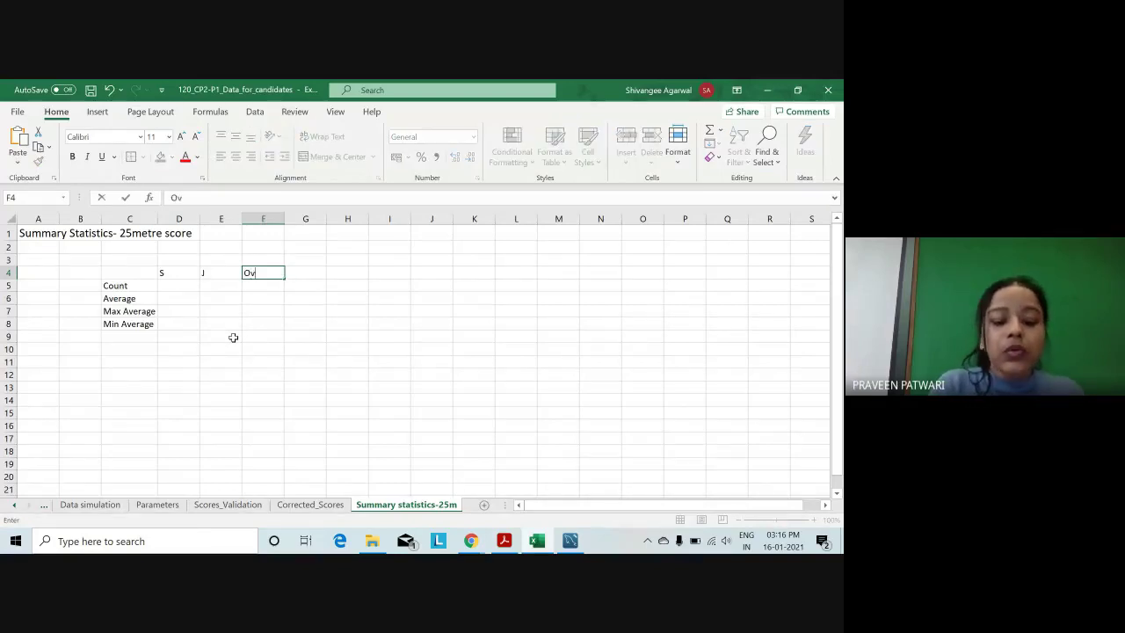
{"action": "type", "text": "erall"}
{"action": "key", "text": "Return"}
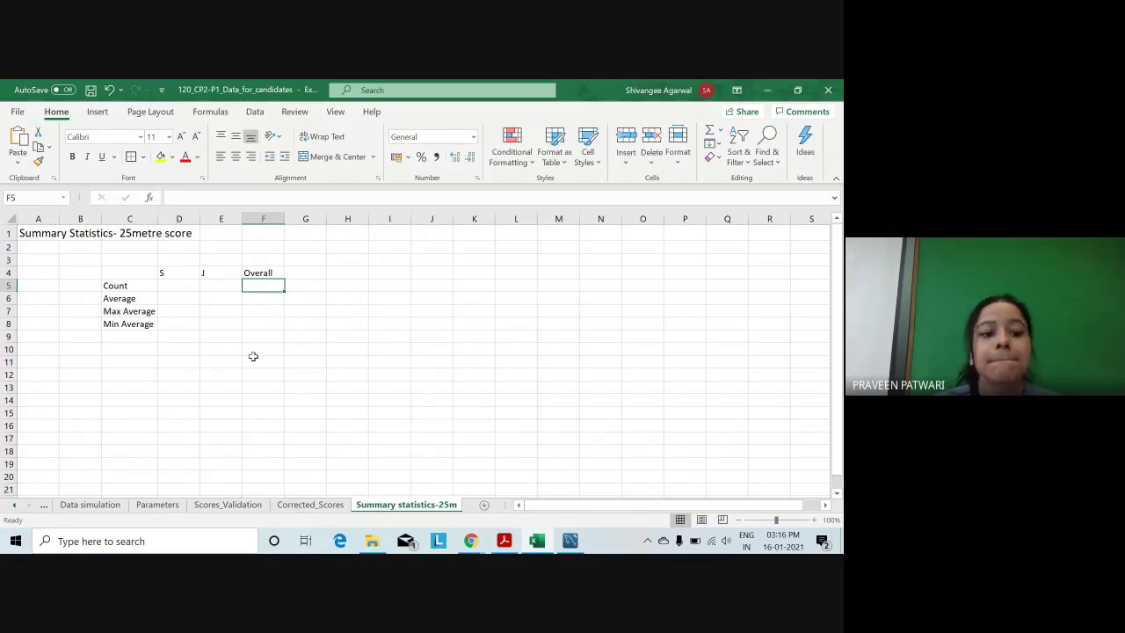
Relabel C6 'Average score per card across competitors' and right-align it.
{"action": "left_click", "coordinate": [149, 299]}
{"action": "left_click", "coordinate": [270, 197]}
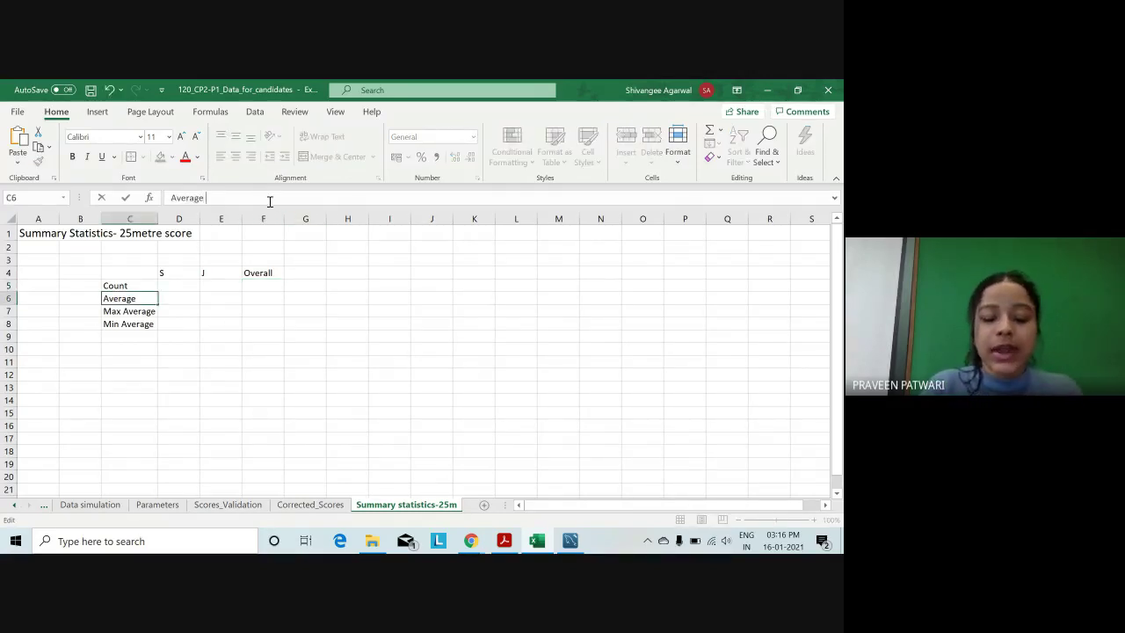
{"action": "type", "text": "per"}
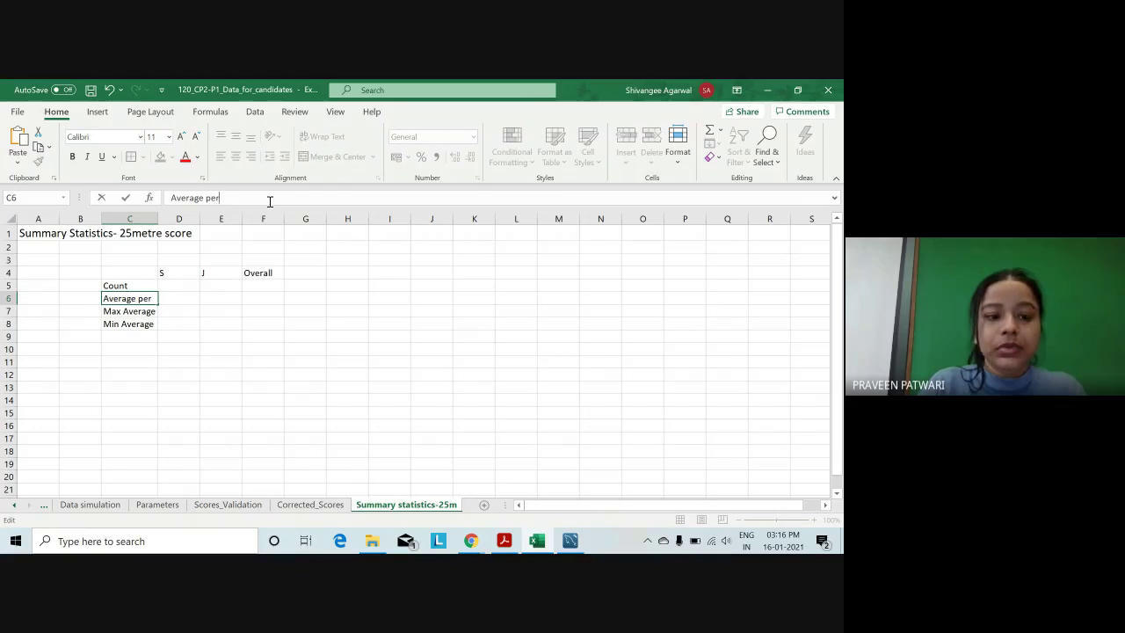
{"action": "type", "text": "score "}
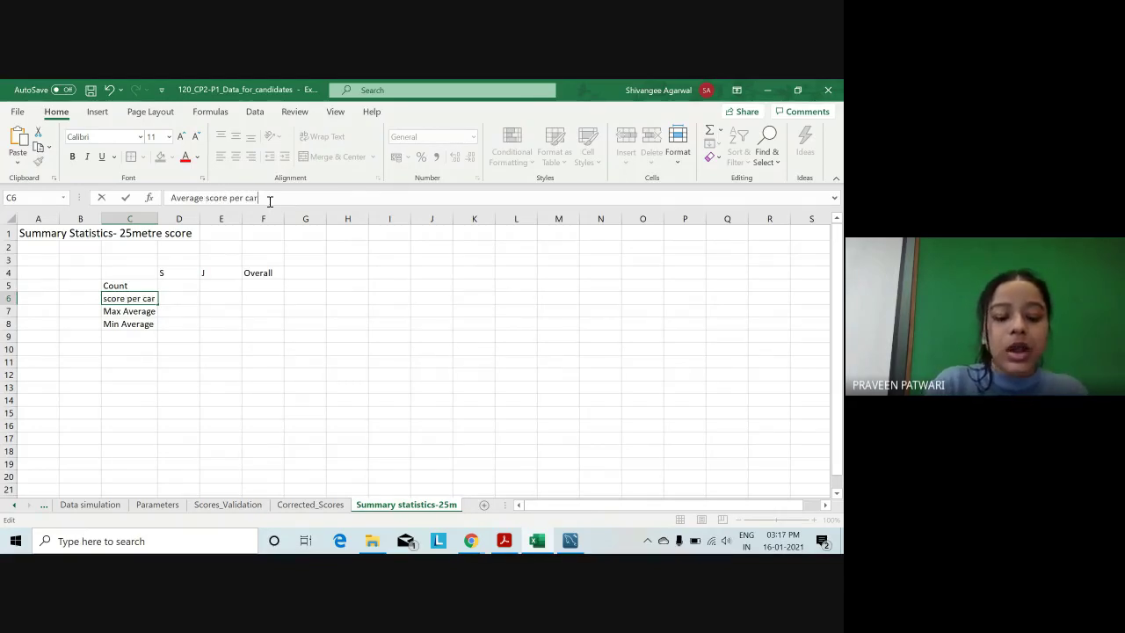
{"action": "type", "text": "d acro"}
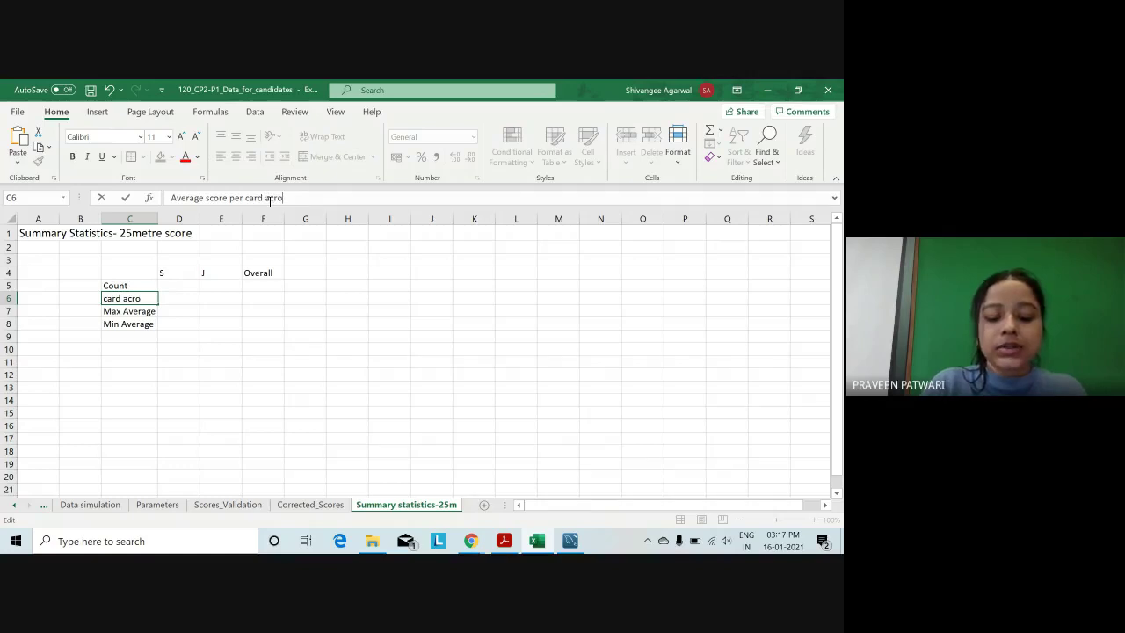
{"action": "type", "text": "ss competitors"}
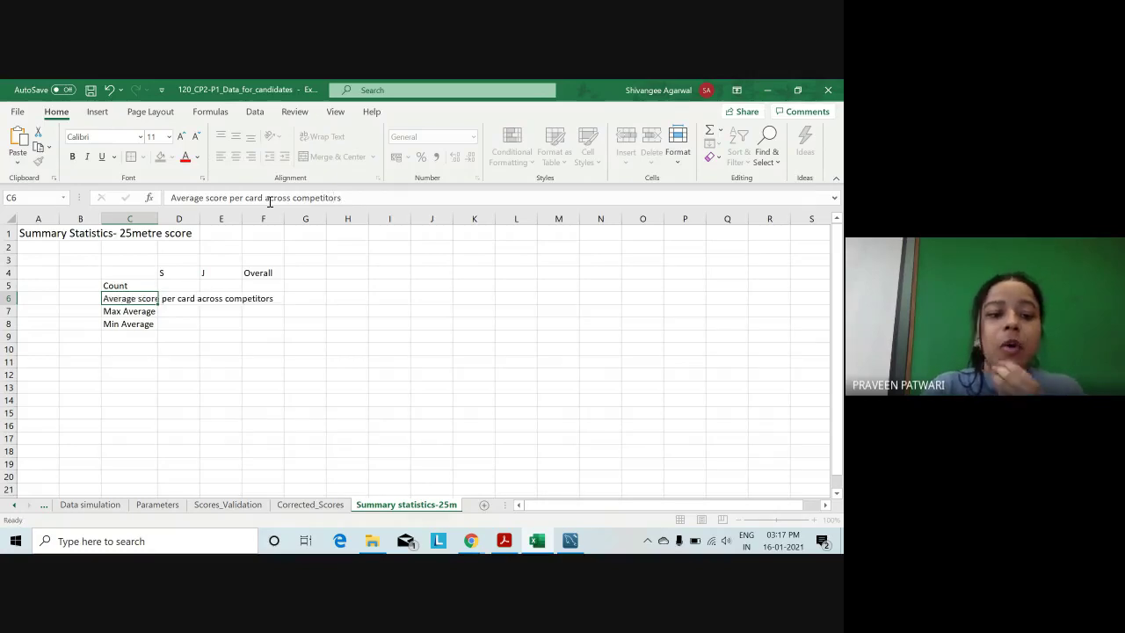
{"action": "key", "text": "Return"}
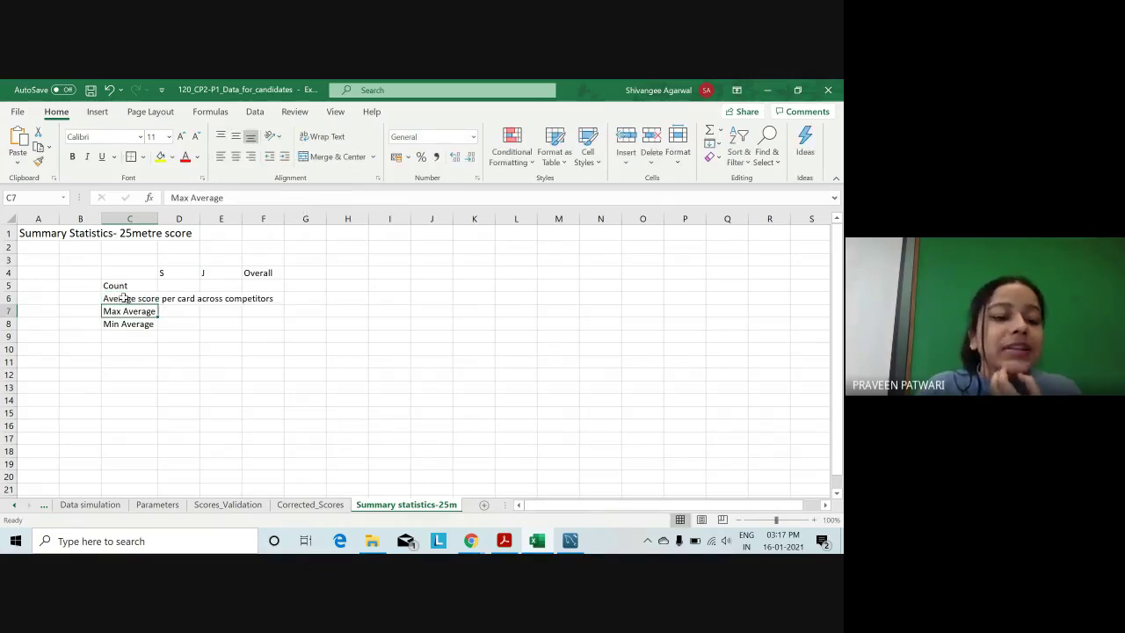
{"action": "left_click", "coordinate": [124, 298]}
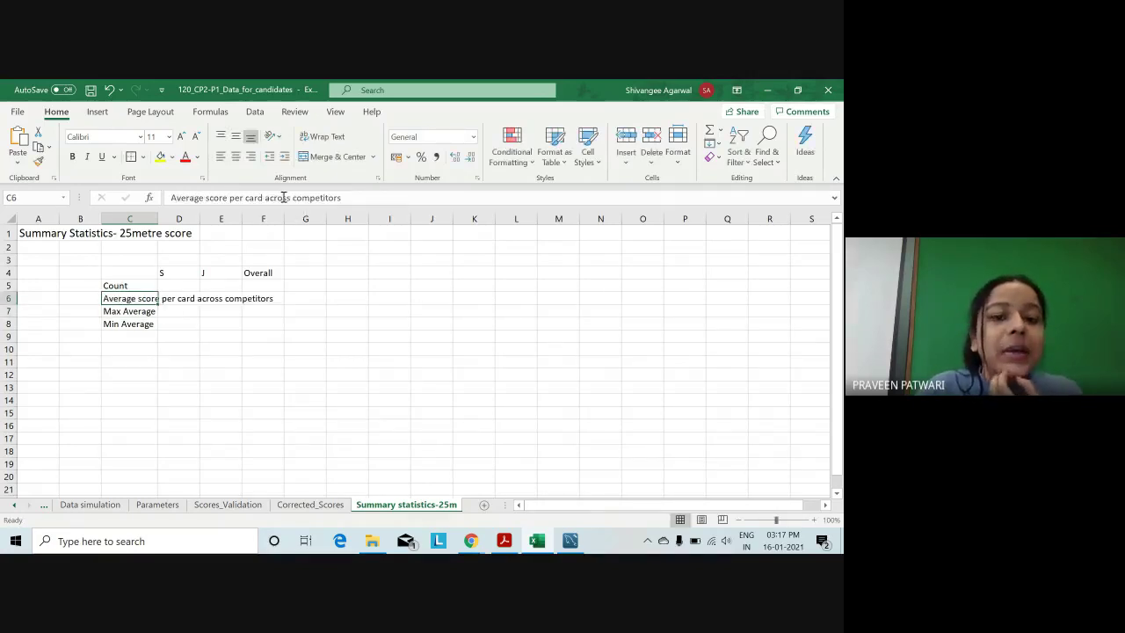
{"action": "left_click", "coordinate": [250, 158]}
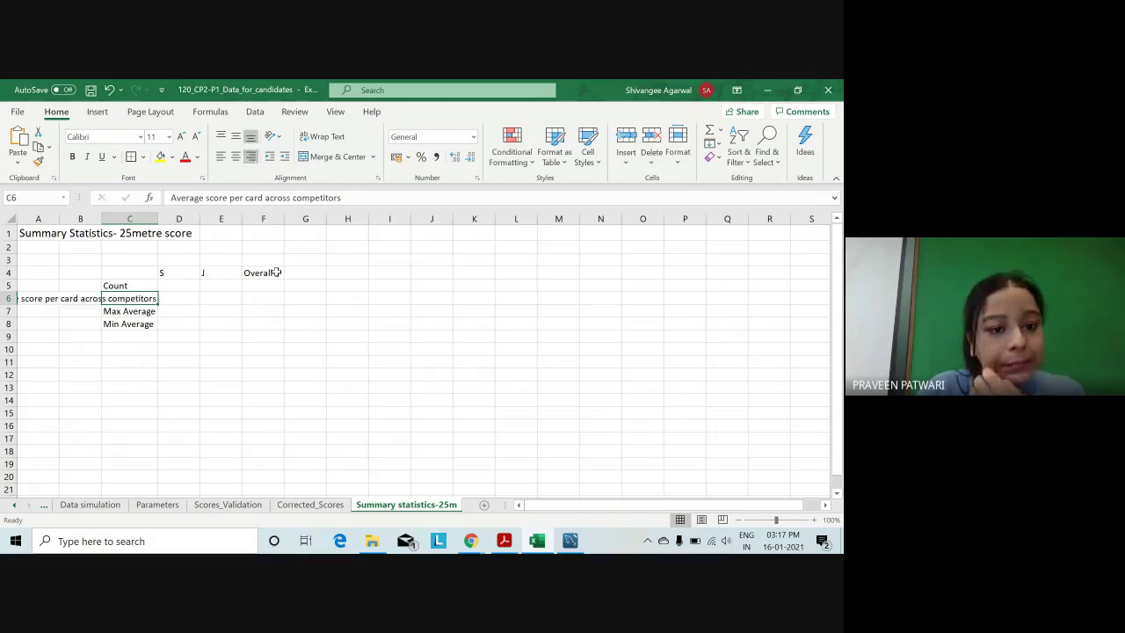
Adjust the widths of columns B and C so the label fits.
{"action": "left_click_drag", "start_coordinate": [102, 220], "coordinate": [71, 219]}
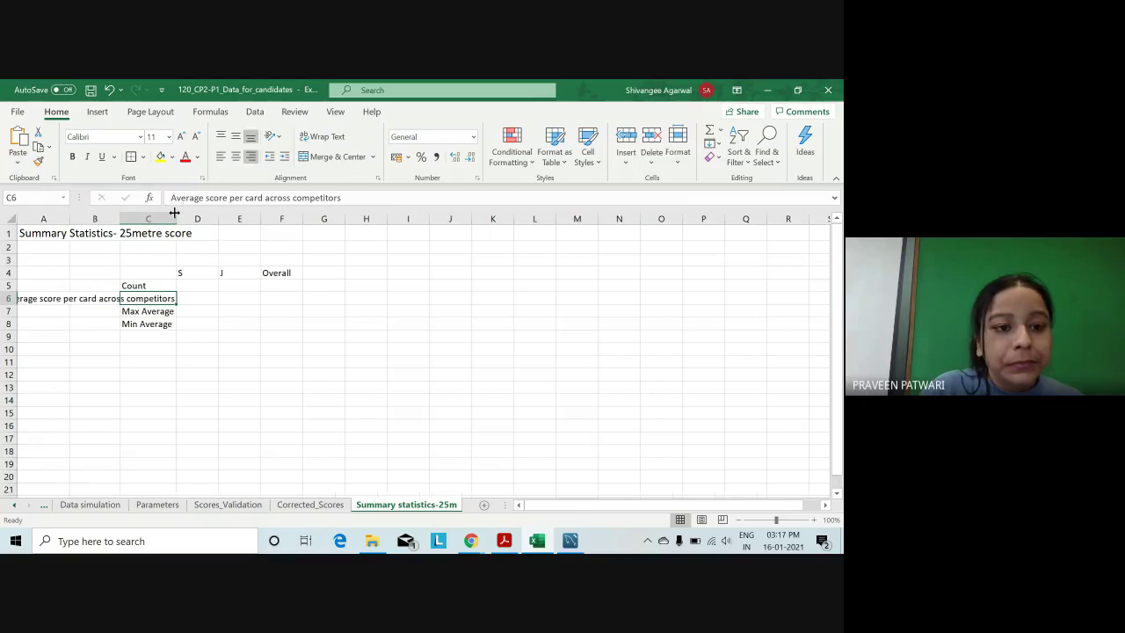
{"action": "left_click_drag", "start_coordinate": [175, 213], "coordinate": [192, 215]}
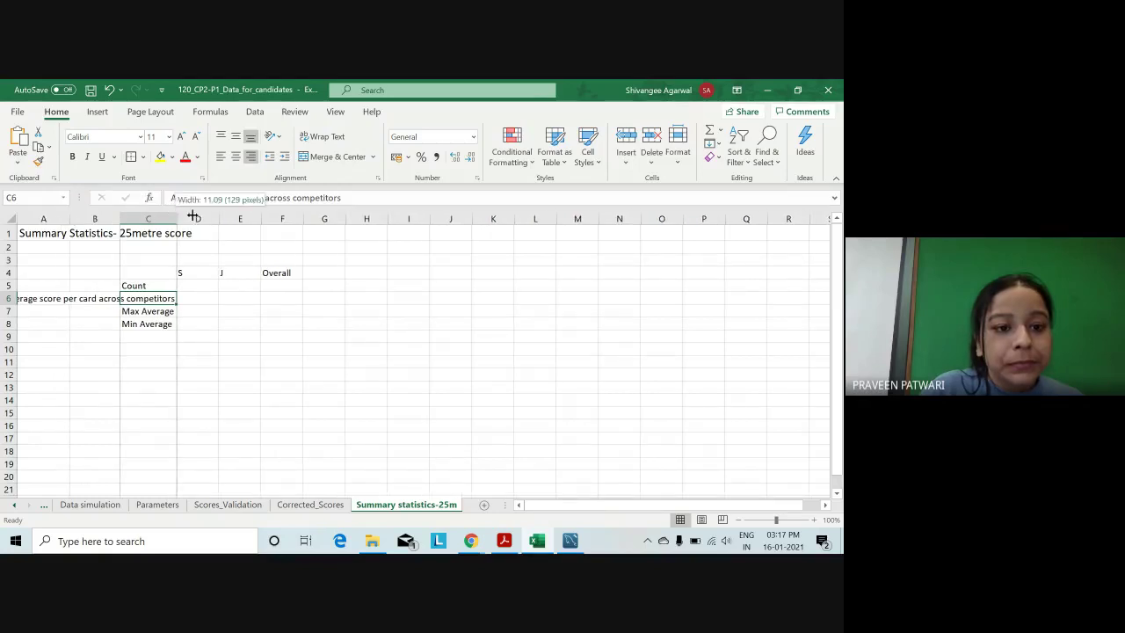
{"action": "left_click", "coordinate": [212, 293]}
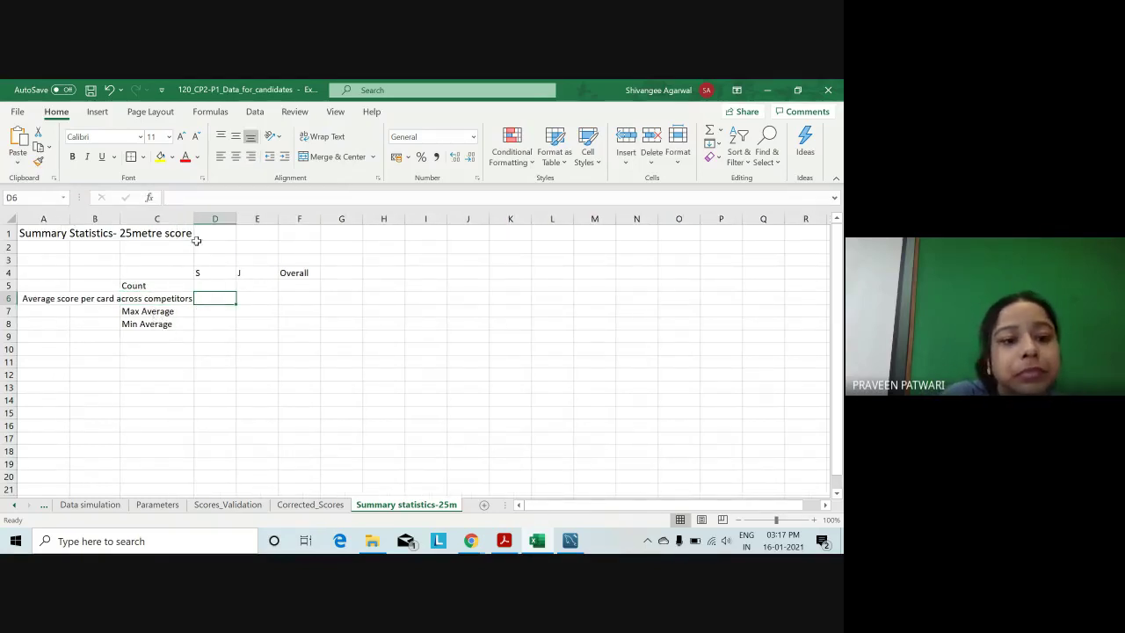
{"action": "left_click_drag", "start_coordinate": [193, 219], "coordinate": [197, 219]}
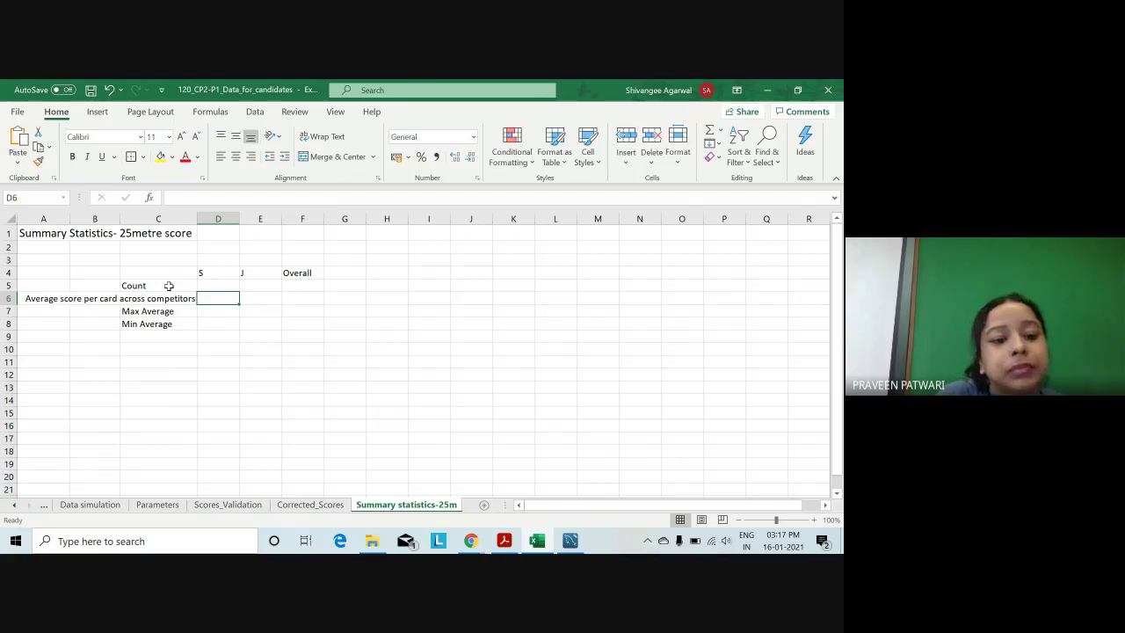
Relabel C5 as 'Number of competitors'.
{"action": "left_click", "coordinate": [168, 284]}
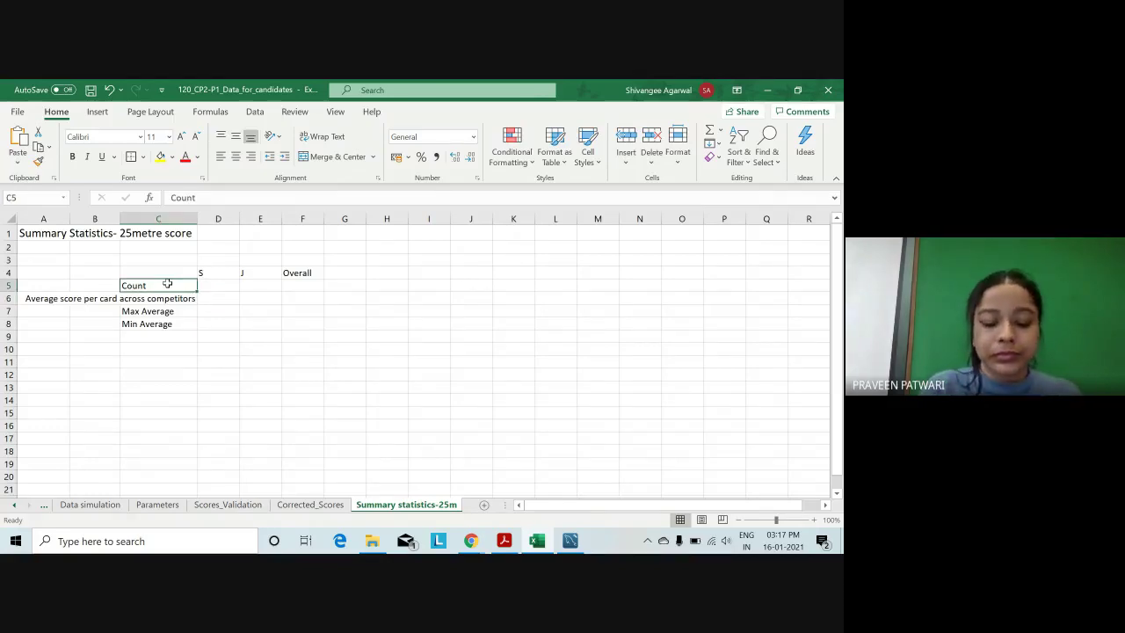
{"action": "type", "text": "Number of c"}
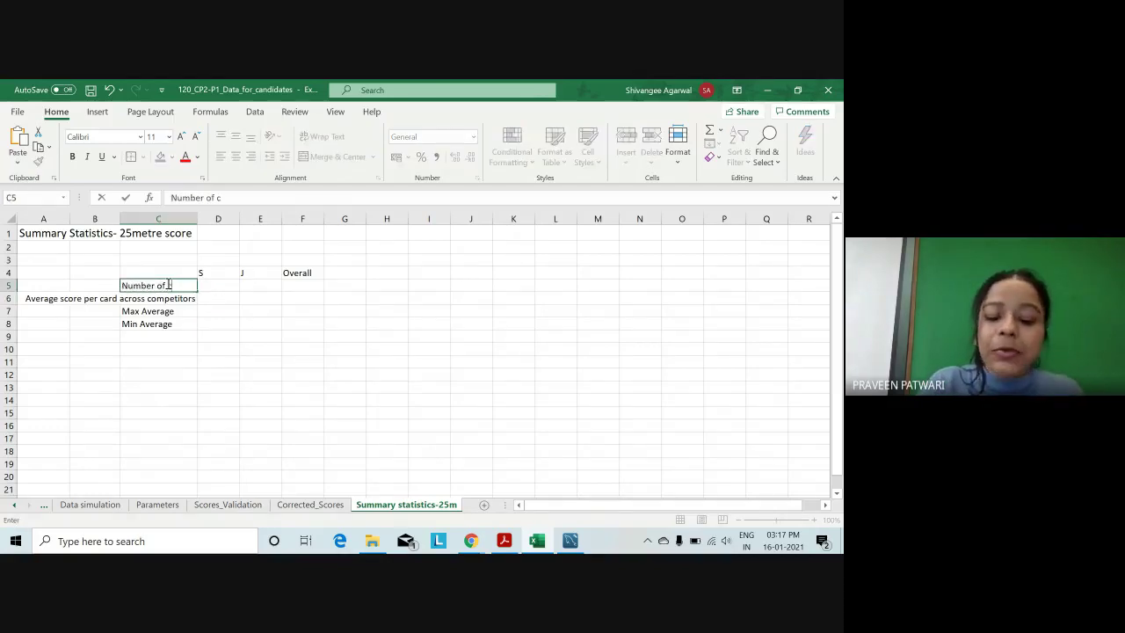
{"action": "type", "text": "om"}
{"action": "key", "text": "BackSpace"}
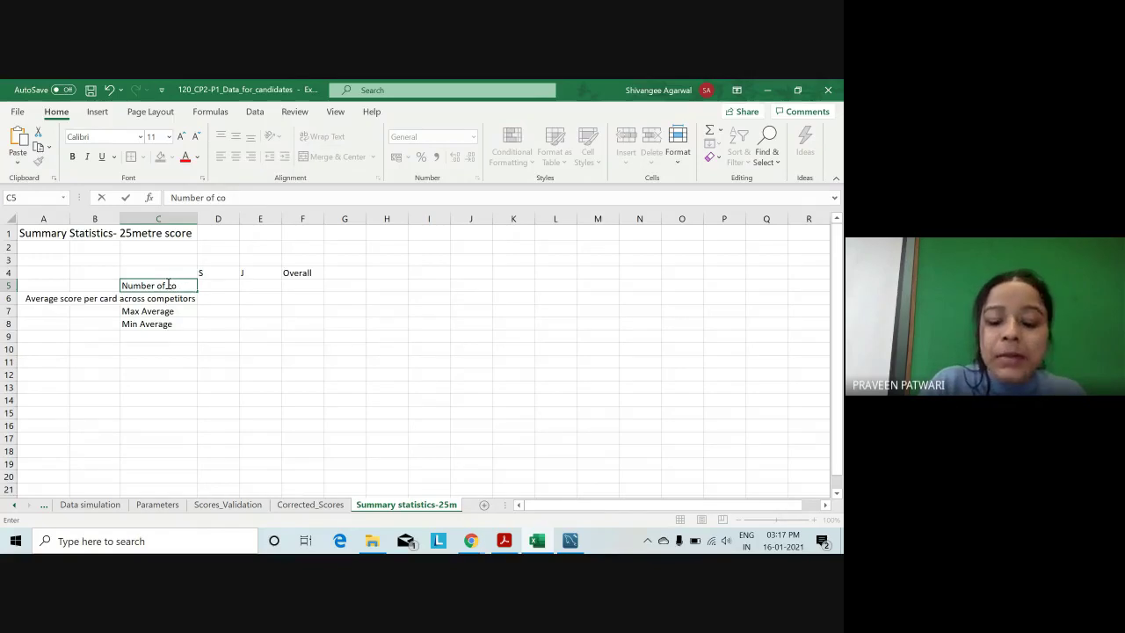
{"action": "type", "text": "mpetito"}
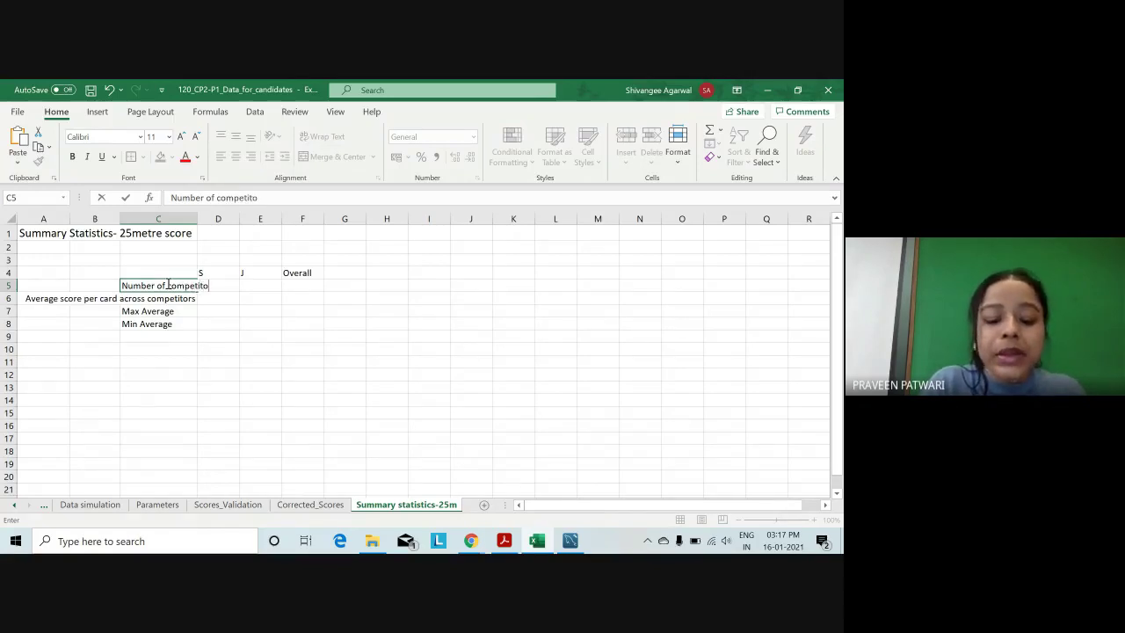
{"action": "type", "text": "rs"}
{"action": "key", "text": "Return"}
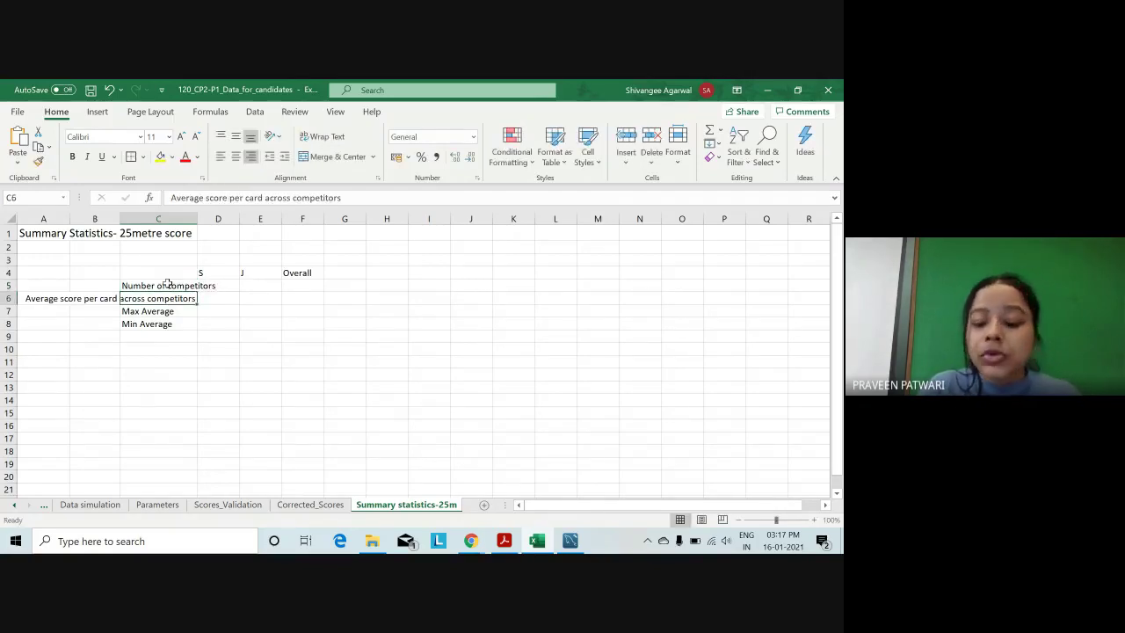
Right-align the C5:C8 labels, then left-align Max Average and Min Average in C7:C8.
{"action": "left_click_drag", "start_coordinate": [167, 284], "coordinate": [176, 323]}
{"action": "left_click", "coordinate": [250, 156]}
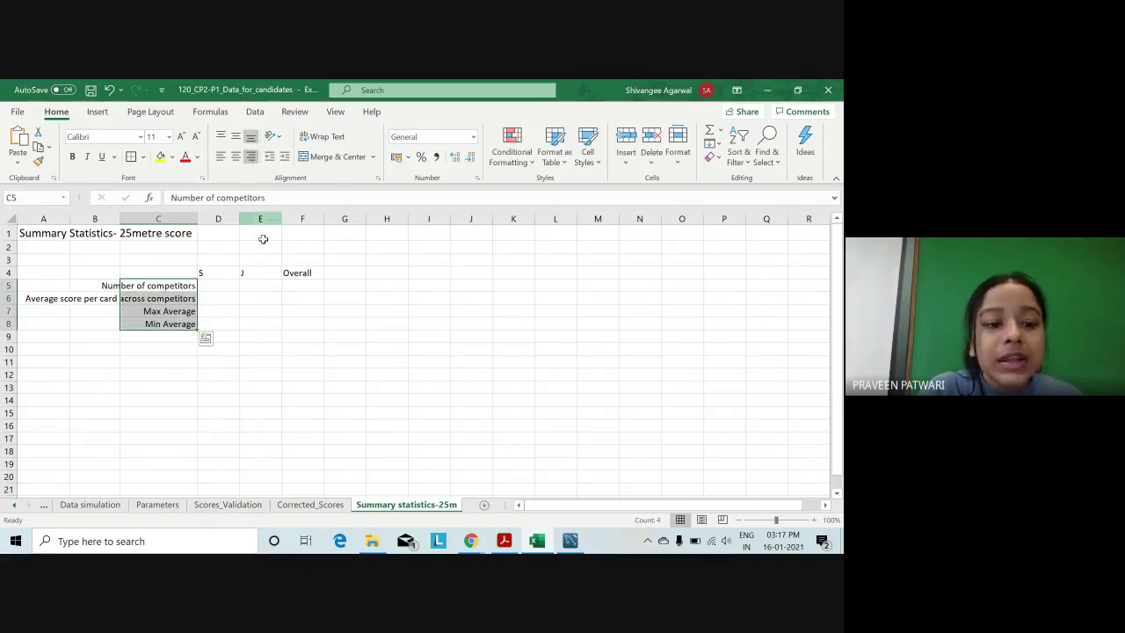
{"action": "left_click", "coordinate": [221, 156]}
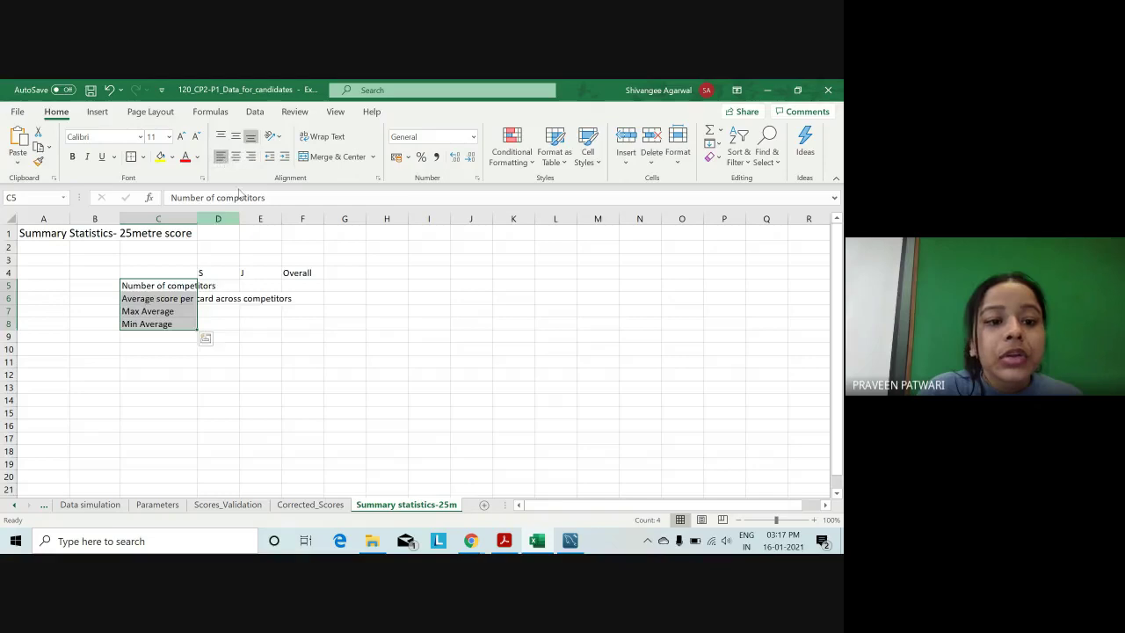
{"action": "left_click", "coordinate": [251, 157]}
{"action": "left_click", "coordinate": [191, 313]}
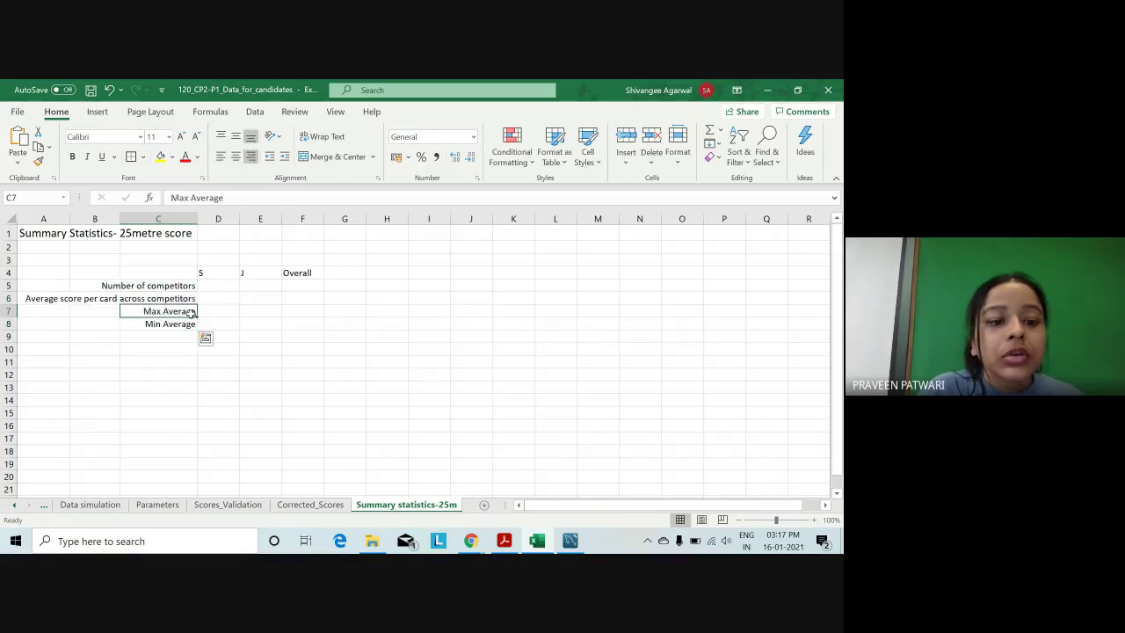
{"action": "left_click_drag", "start_coordinate": [191, 312], "coordinate": [185, 322]}
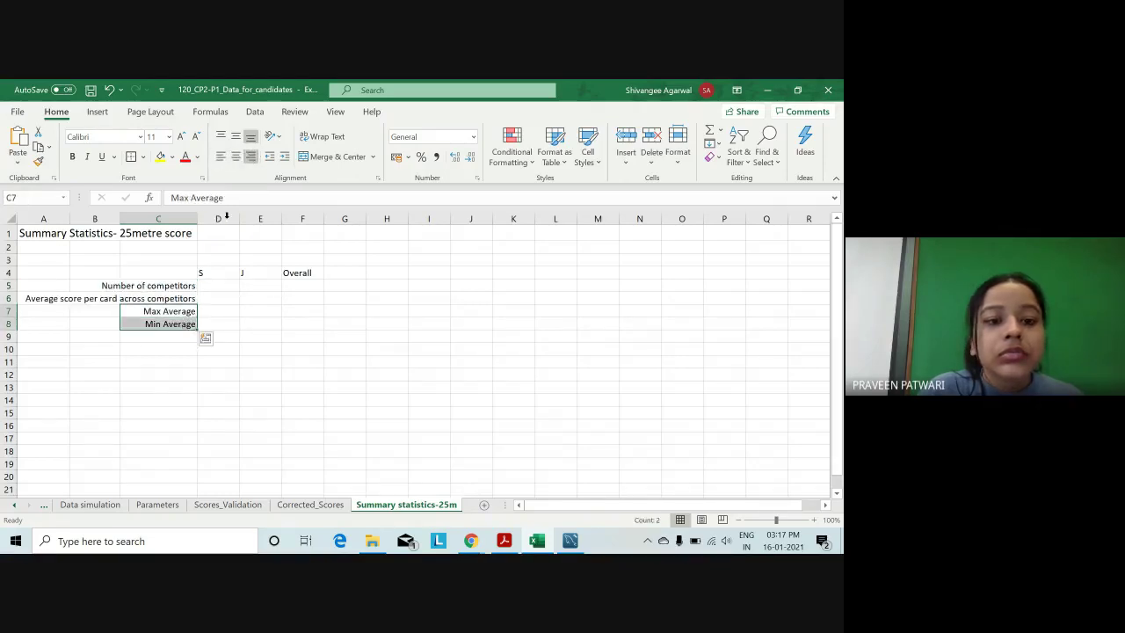
{"action": "left_click", "coordinate": [220, 156]}
{"action": "left_click", "coordinate": [167, 286]}
{"action": "left_click", "coordinate": [263, 324]}
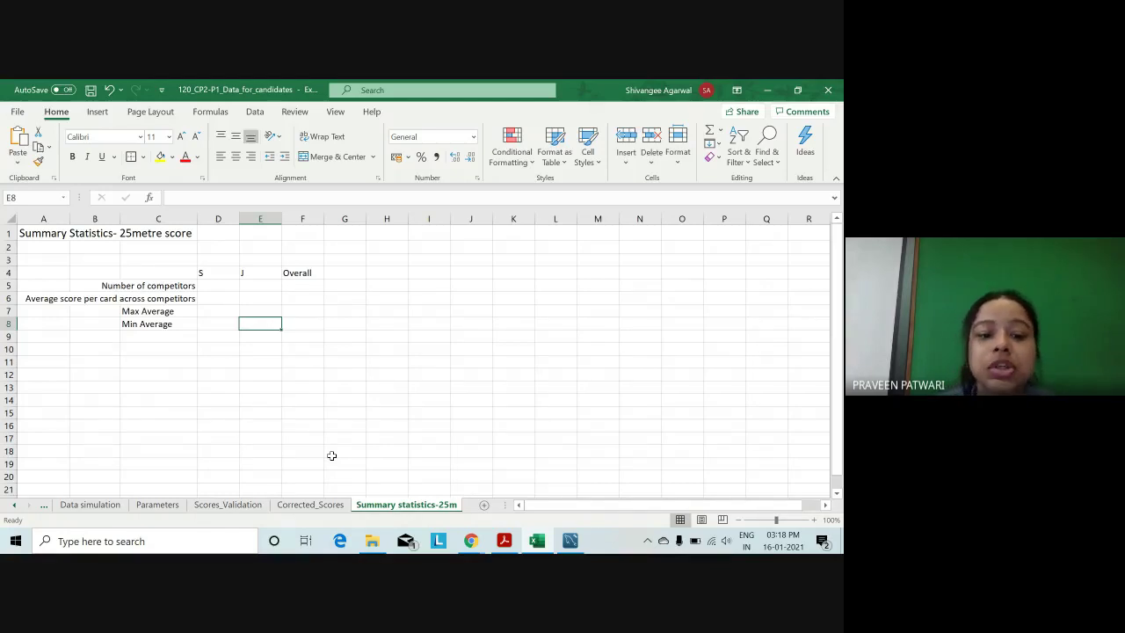
Append '(Count)' and '(average)' to the C5 and C6 labels and widen columns B and C.
{"action": "left_click", "coordinate": [95, 280]}
{"action": "left_click", "coordinate": [158, 286]}
{"action": "left_click", "coordinate": [298, 200]}
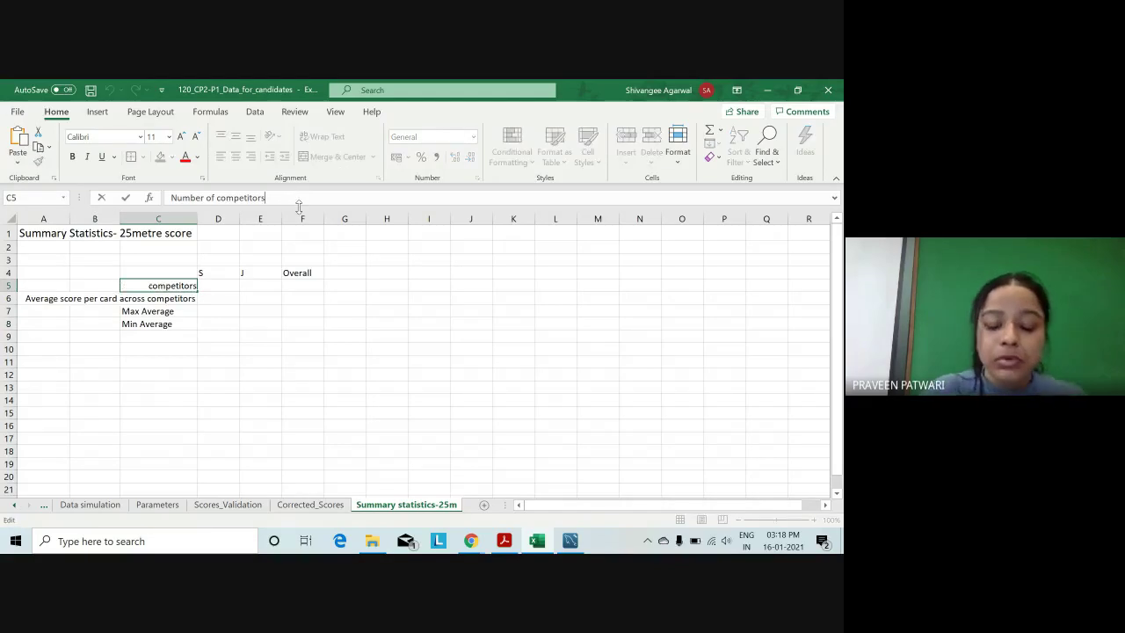
{"action": "type", "text": " (Cou"}
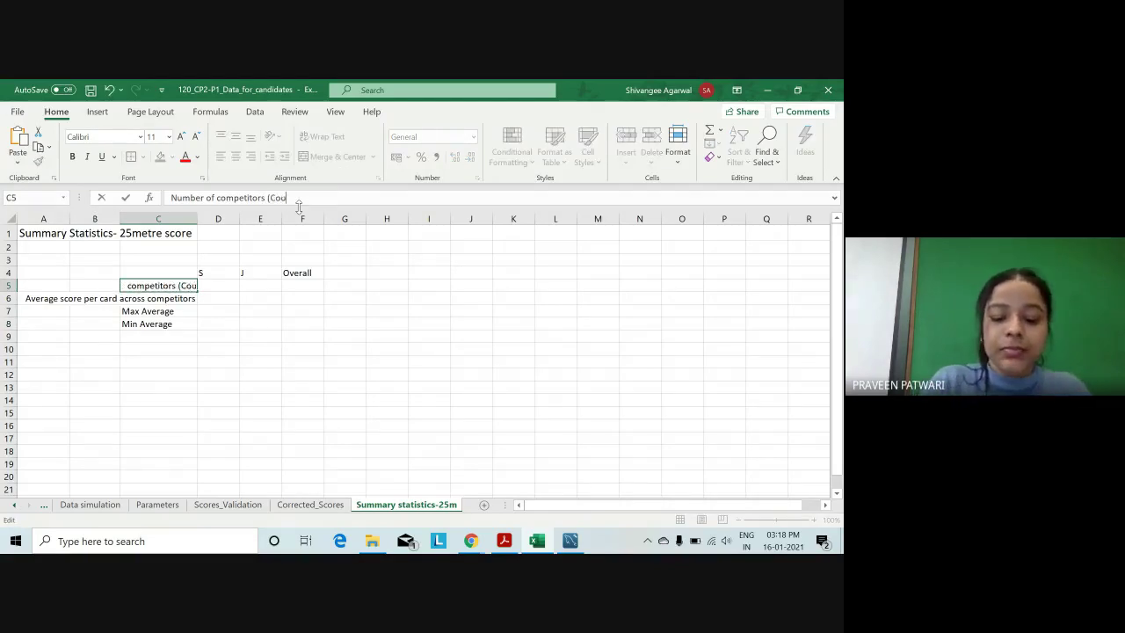
{"action": "type", "text": "nt)"}
{"action": "key", "text": "Return"}
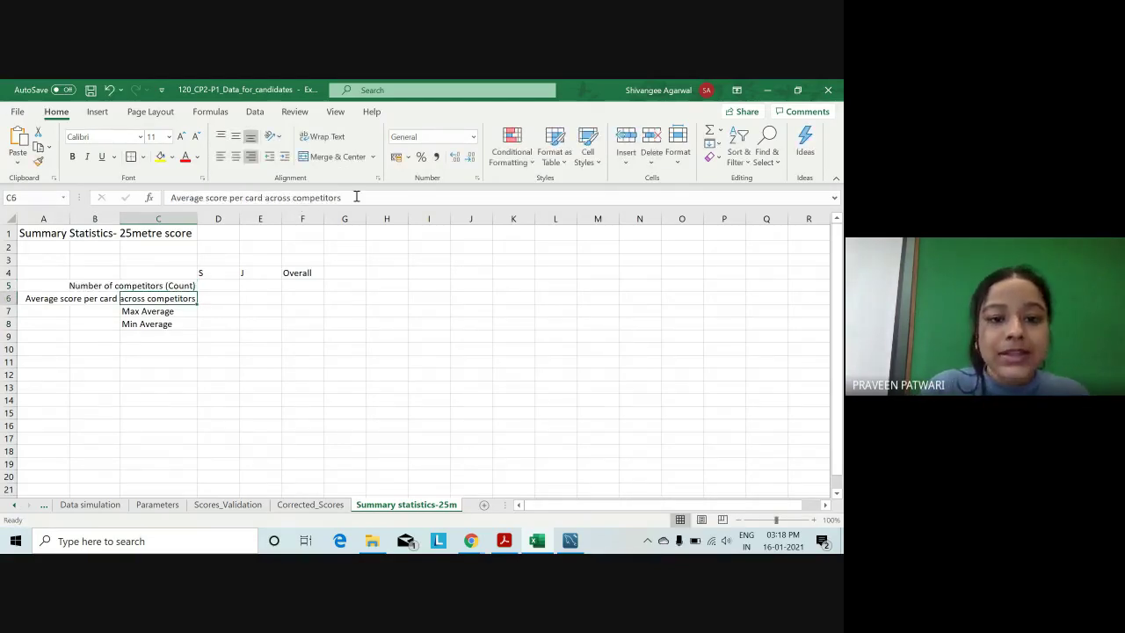
{"action": "left_click", "coordinate": [356, 197]}
{"action": "type", "text": "(av"}
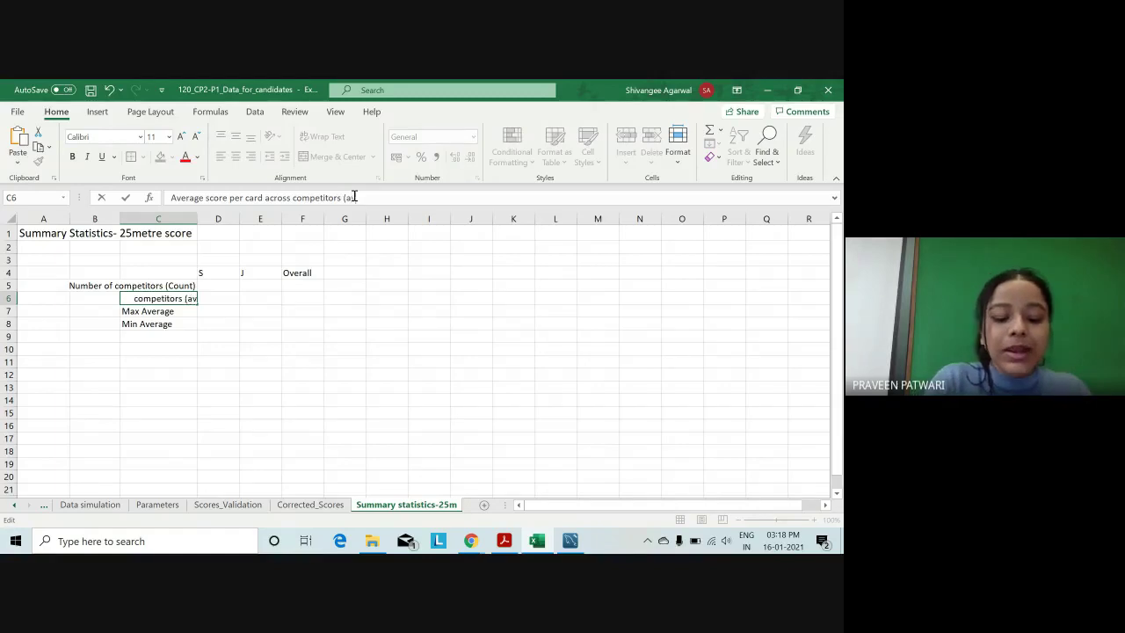
{"action": "type", "text": "erage)"}
{"action": "key", "text": "Return"}
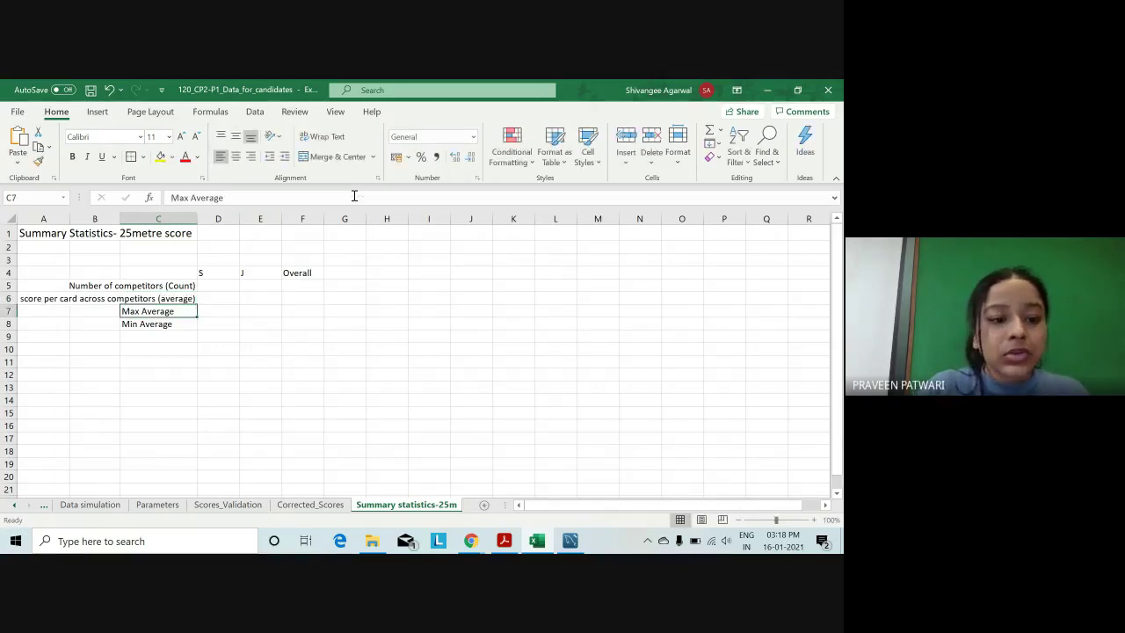
{"action": "left_click_drag", "start_coordinate": [197, 219], "coordinate": [213, 220]}
{"action": "left_click_drag", "start_coordinate": [120, 219], "coordinate": [82, 221]}
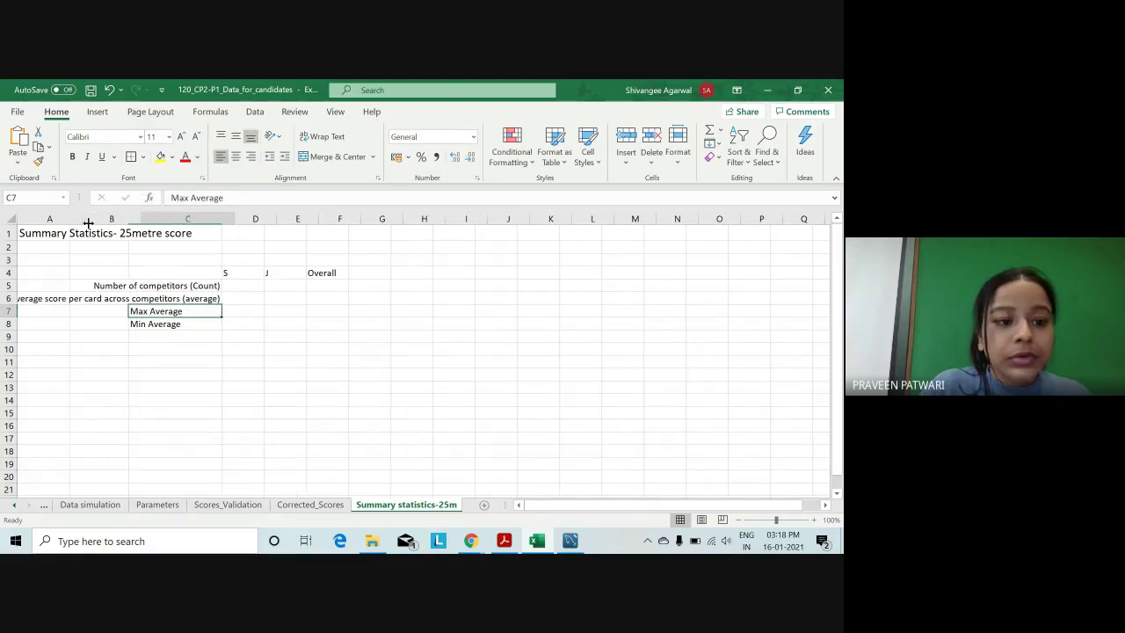
Append '(Max)' and '(Min)' to the Max Average and Min Average labels.
{"action": "left_click", "coordinate": [229, 199]}
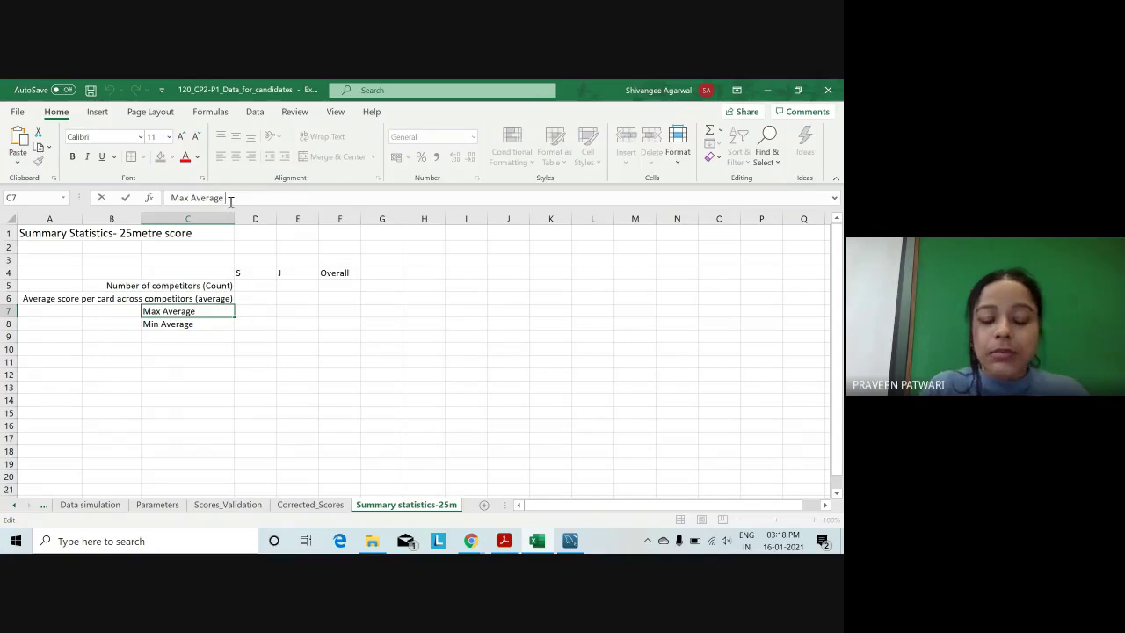
{"action": "type", "text": "(Ma"}
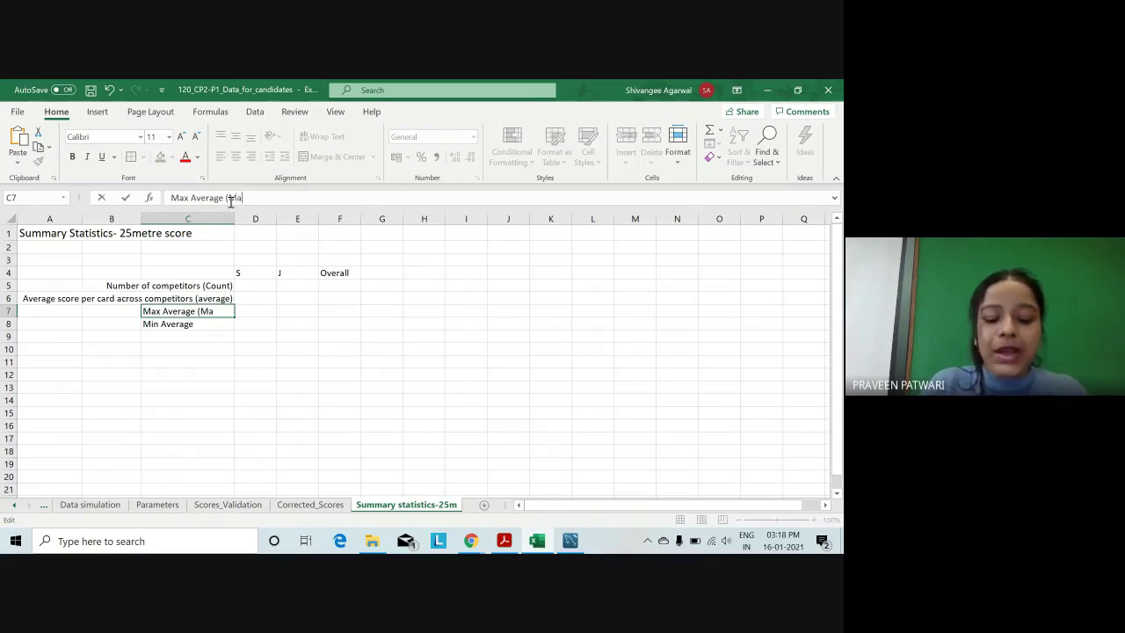
{"action": "type", "text": "x)"}
{"action": "key", "text": "Return"}
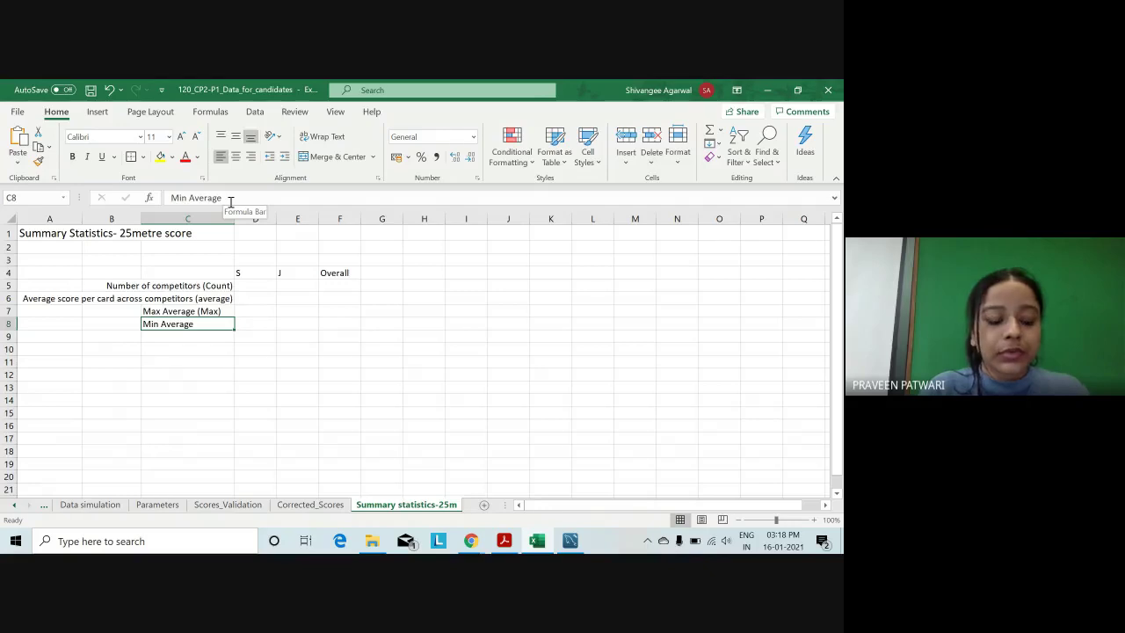
{"action": "left_click", "coordinate": [230, 198]}
{"action": "type", "text": "("}
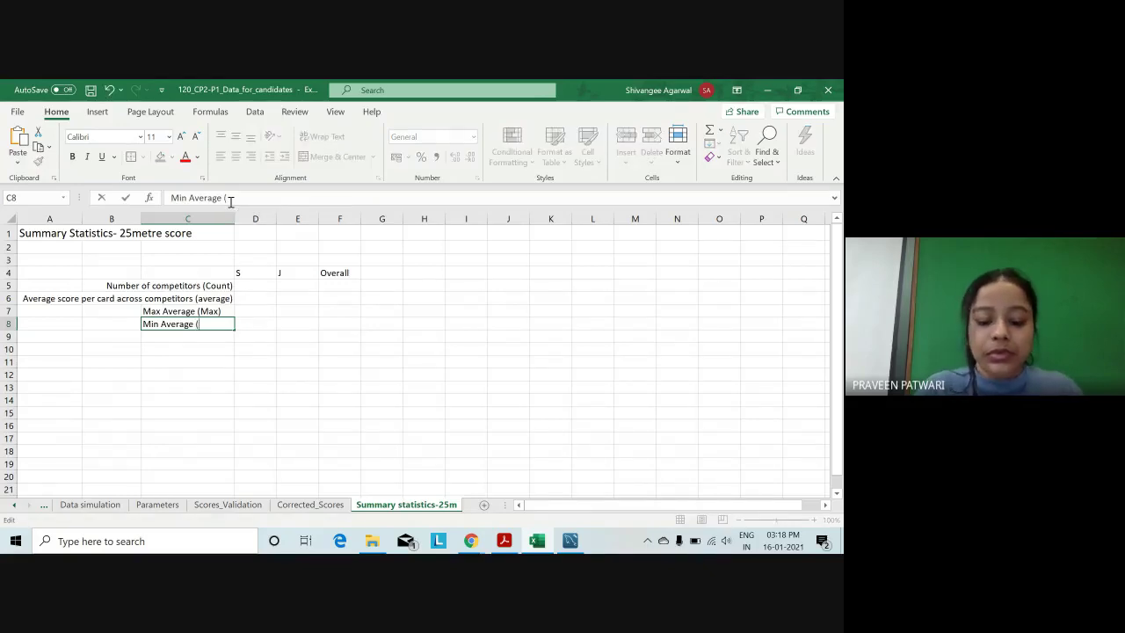
{"action": "type", "text": "Min)"}
{"action": "key", "text": "Return"}
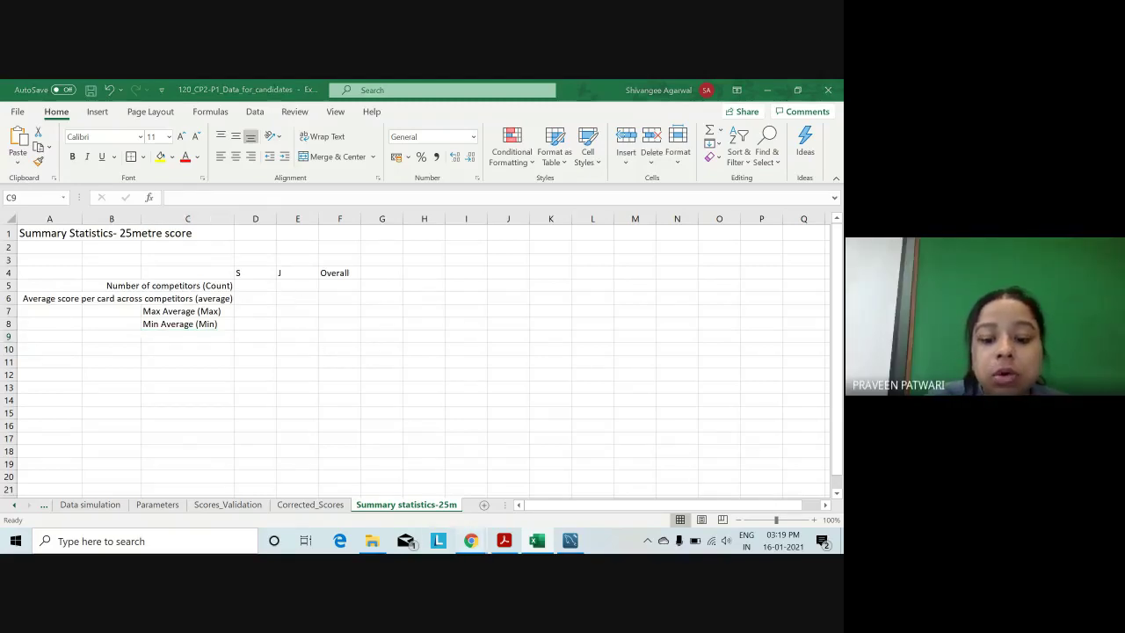
{"action": "mouse_move", "coordinate": [471, 541]}
{"action": "left_click", "coordinate": [421, 498]}
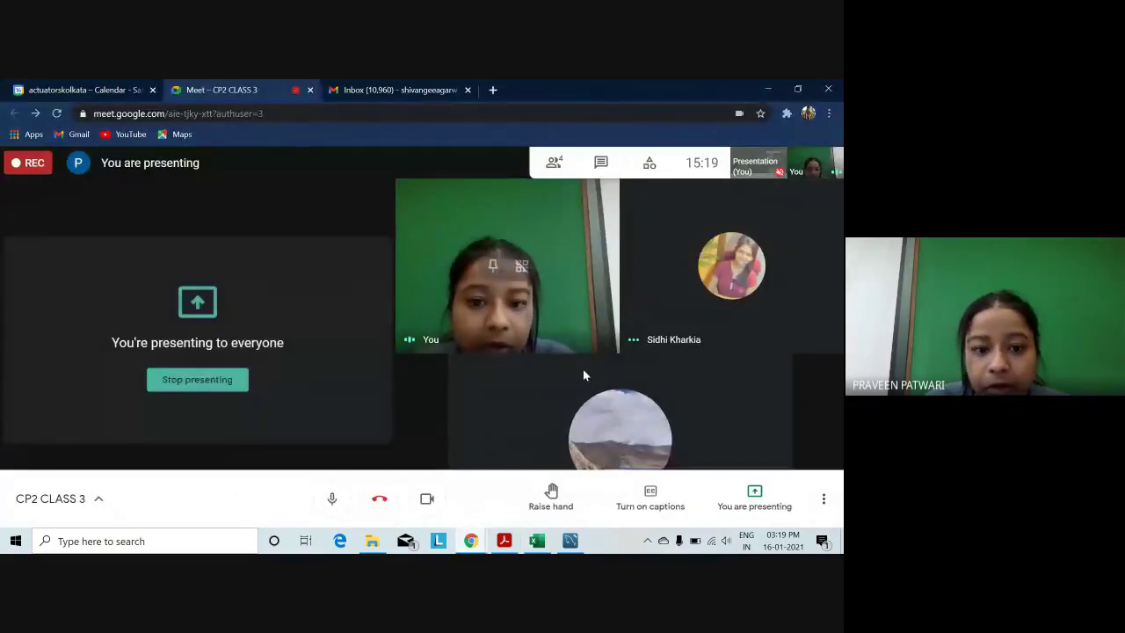
{"action": "left_click", "coordinate": [769, 90]}
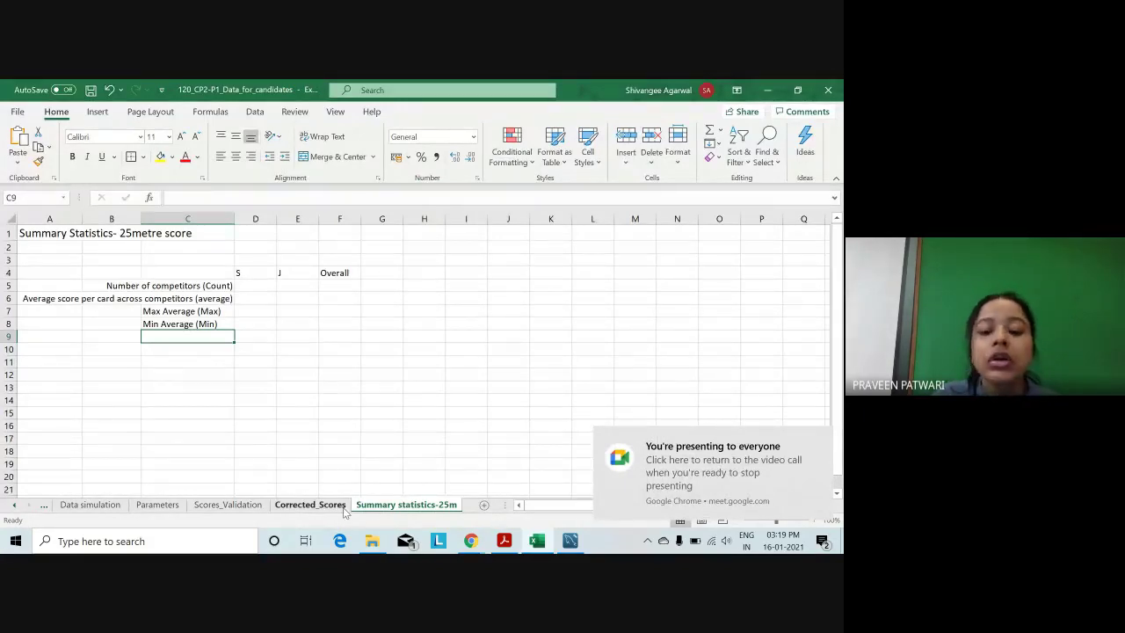
Change the Corrected_Scores AD5 header to 'Average score per card', then go back to the summary sheet.
{"action": "left_click", "coordinate": [310, 505]}
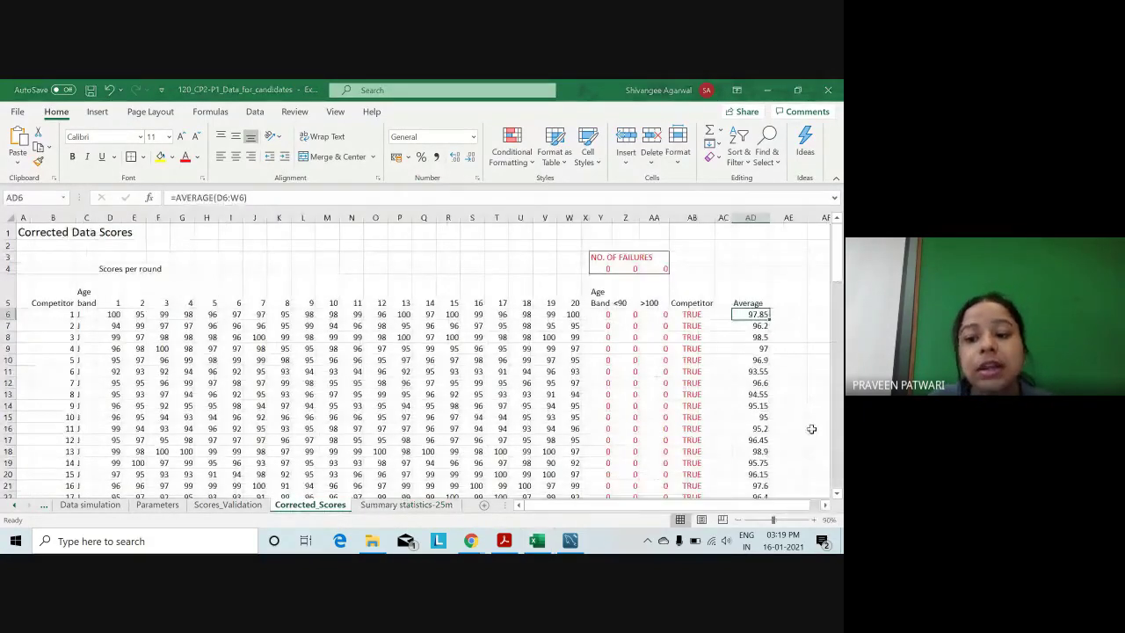
{"action": "left_click", "coordinate": [741, 303]}
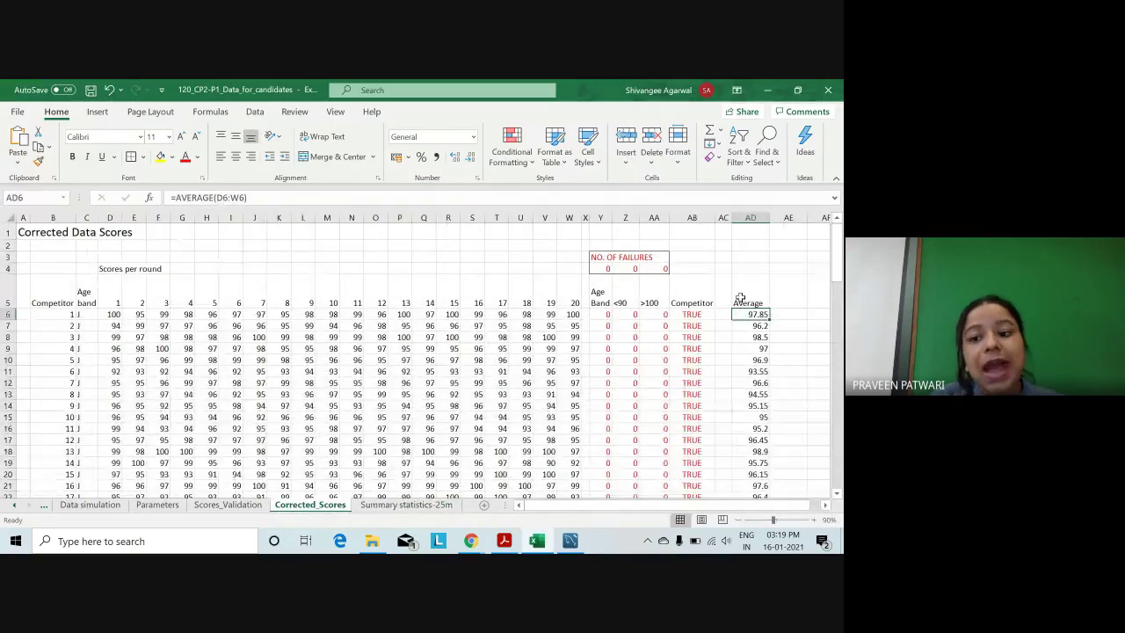
{"action": "left_click", "coordinate": [235, 201]}
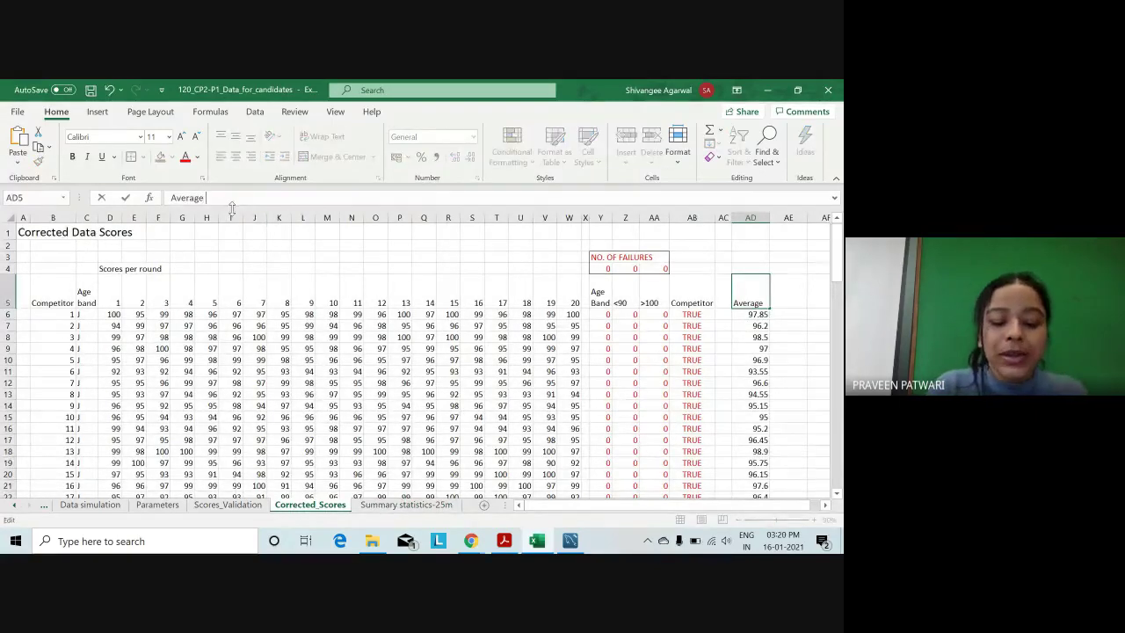
{"action": "type", "text": "score per card"}
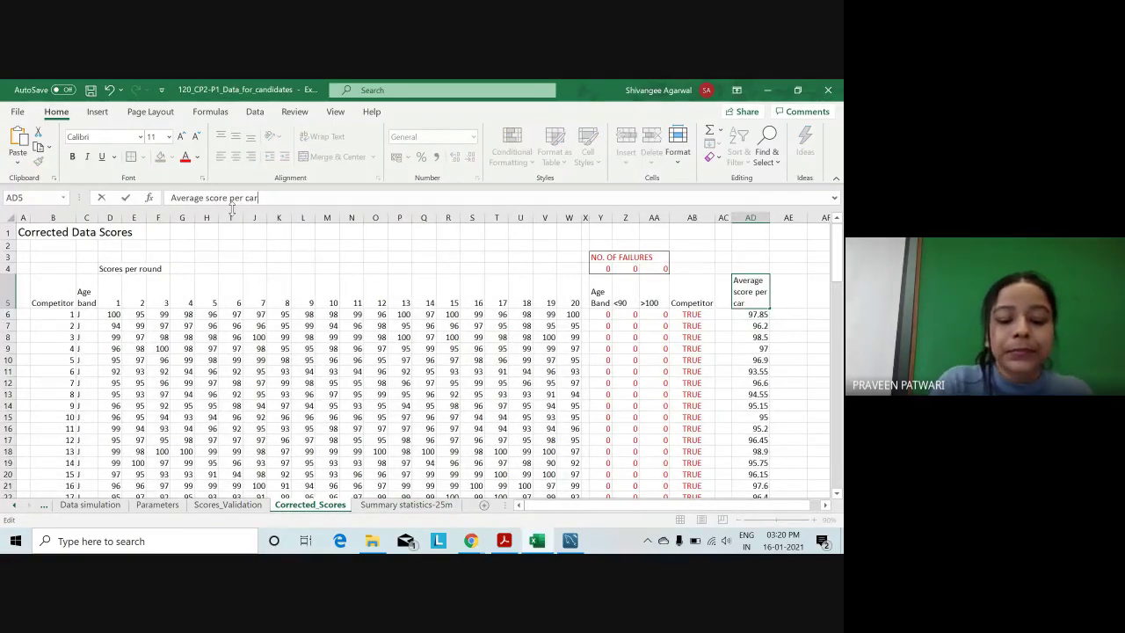
{"action": "key", "text": "Return"}
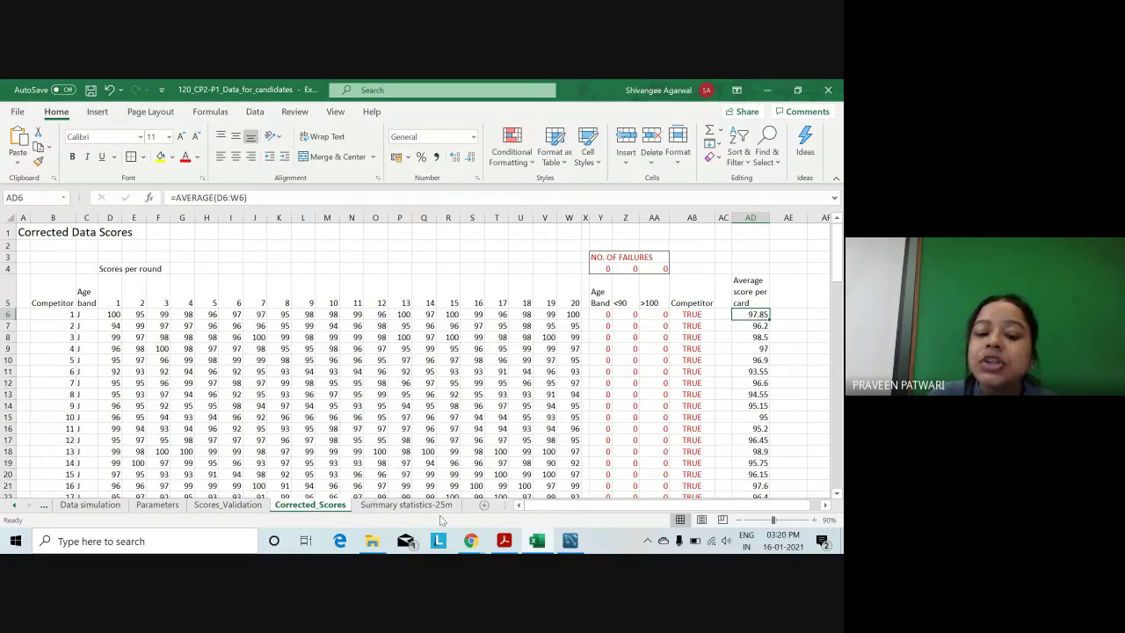
{"action": "left_click", "coordinate": [431, 506]}
Start a formula in D5, cancel it, and view the Corrected_Scores sheet.
{"action": "left_click", "coordinate": [349, 301]}
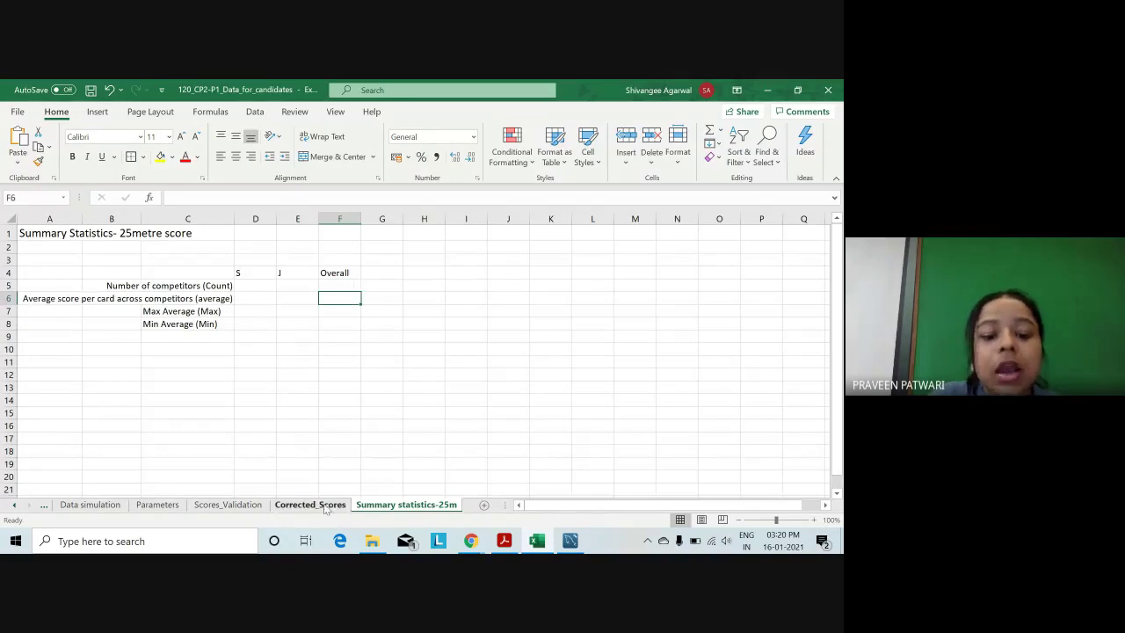
{"action": "left_click", "coordinate": [251, 286]}
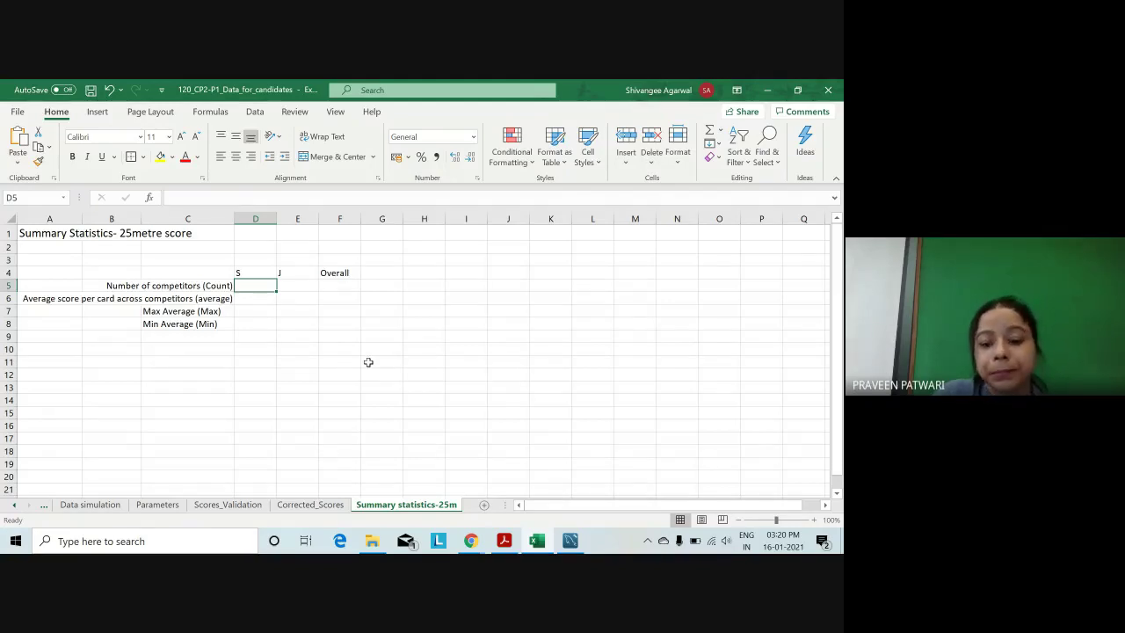
{"action": "type", "text": "="}
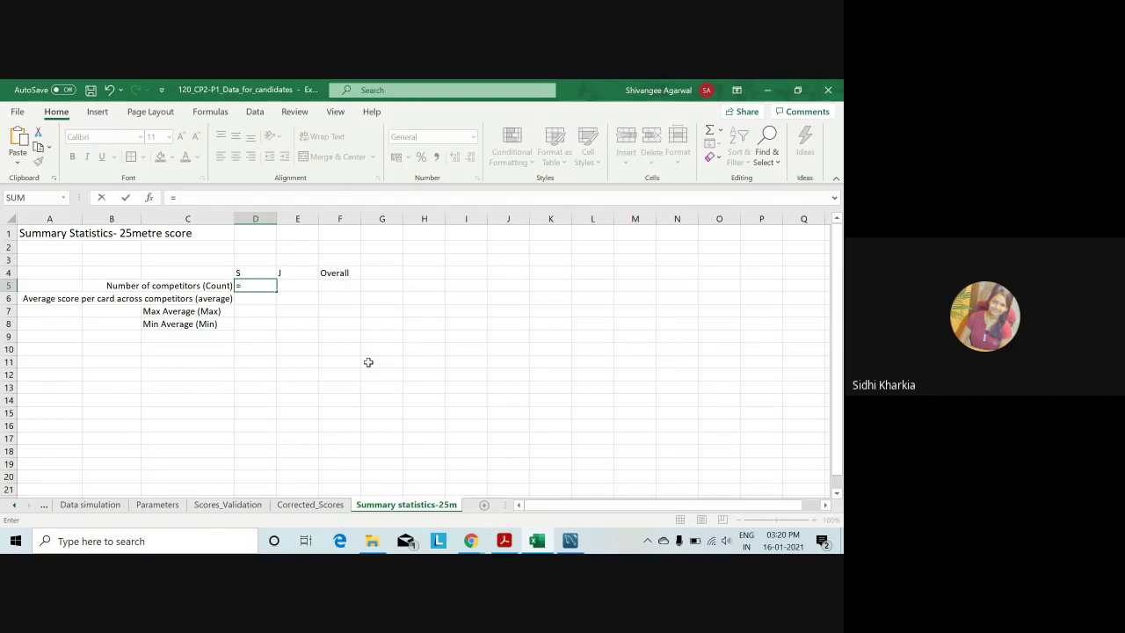
{"action": "key", "text": "Escape"}
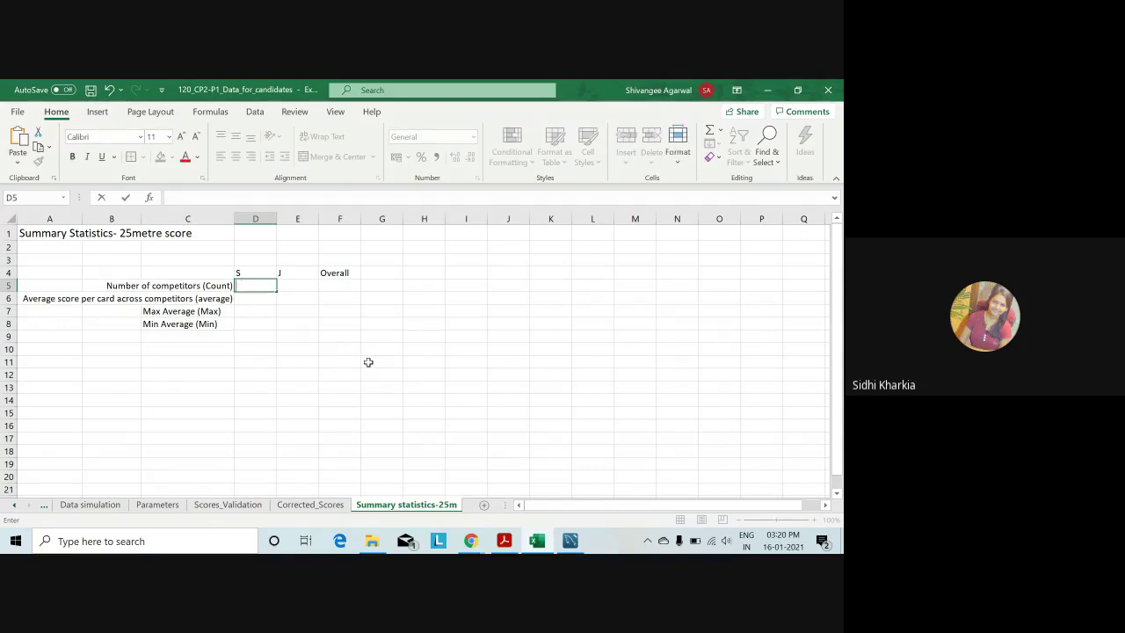
{"action": "left_click", "coordinate": [310, 504]}
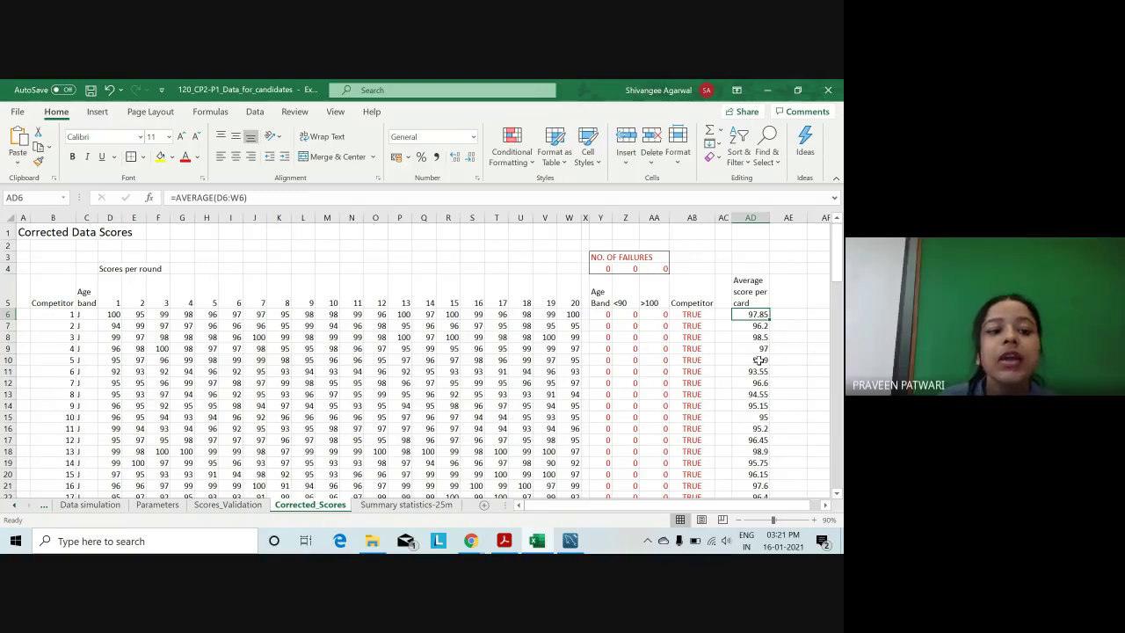
Check the age band column on Corrected_Scores, then begin =COUNTIF( in summary cell D5.
{"action": "left_click", "coordinate": [88, 215]}
{"action": "left_click", "coordinate": [91, 314]}
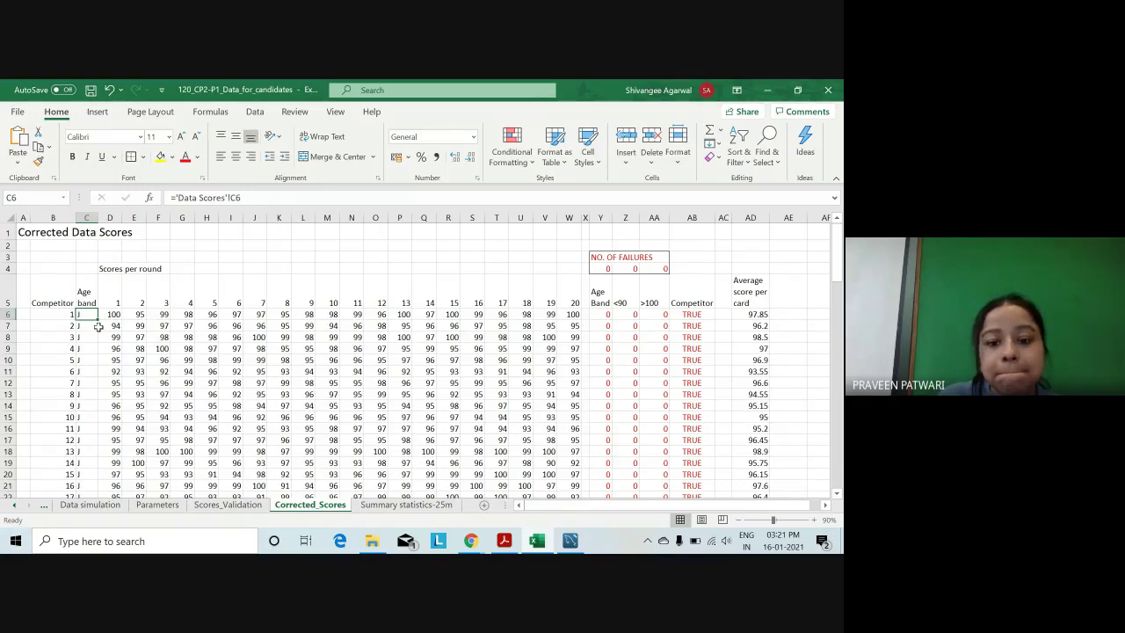
{"action": "left_click", "coordinate": [387, 506]}
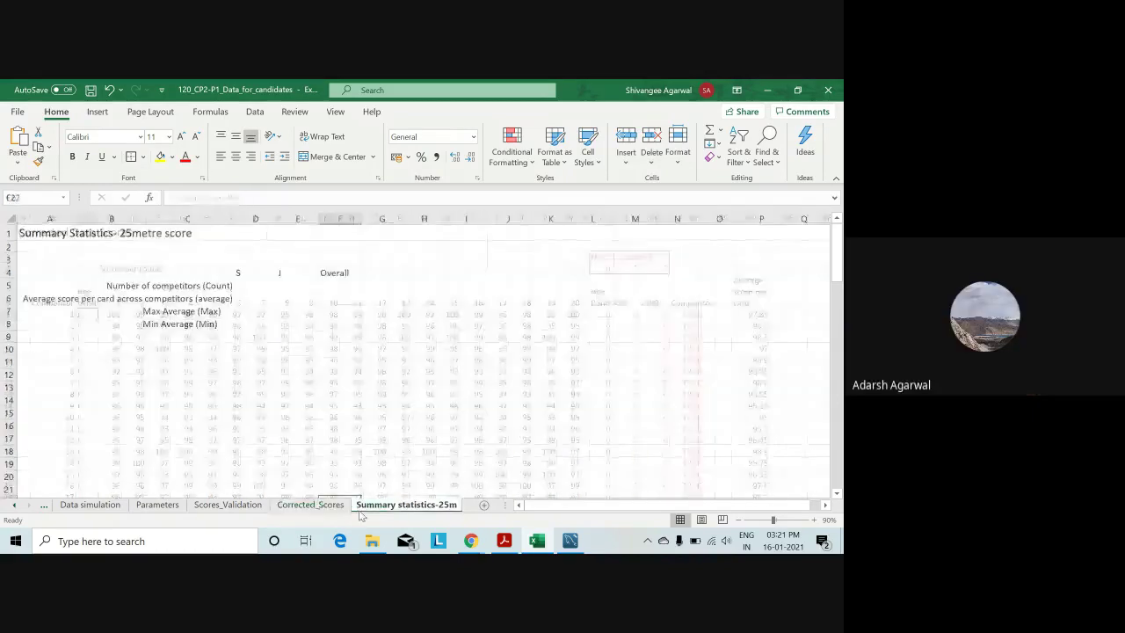
{"action": "left_click", "coordinate": [249, 286]}
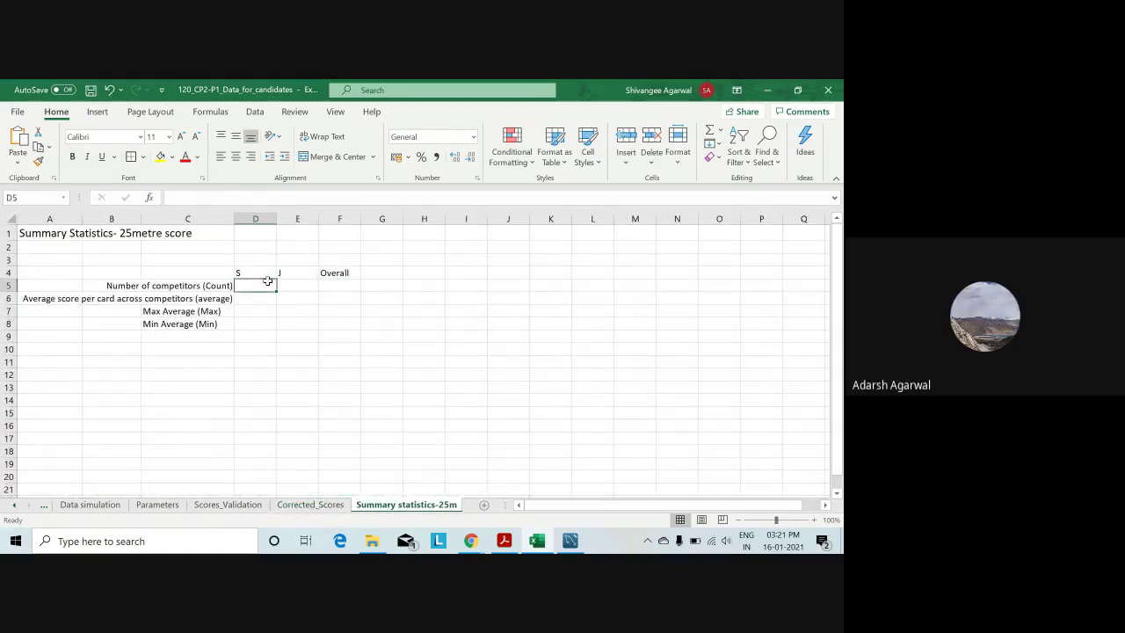
{"action": "type", "text": "=C"}
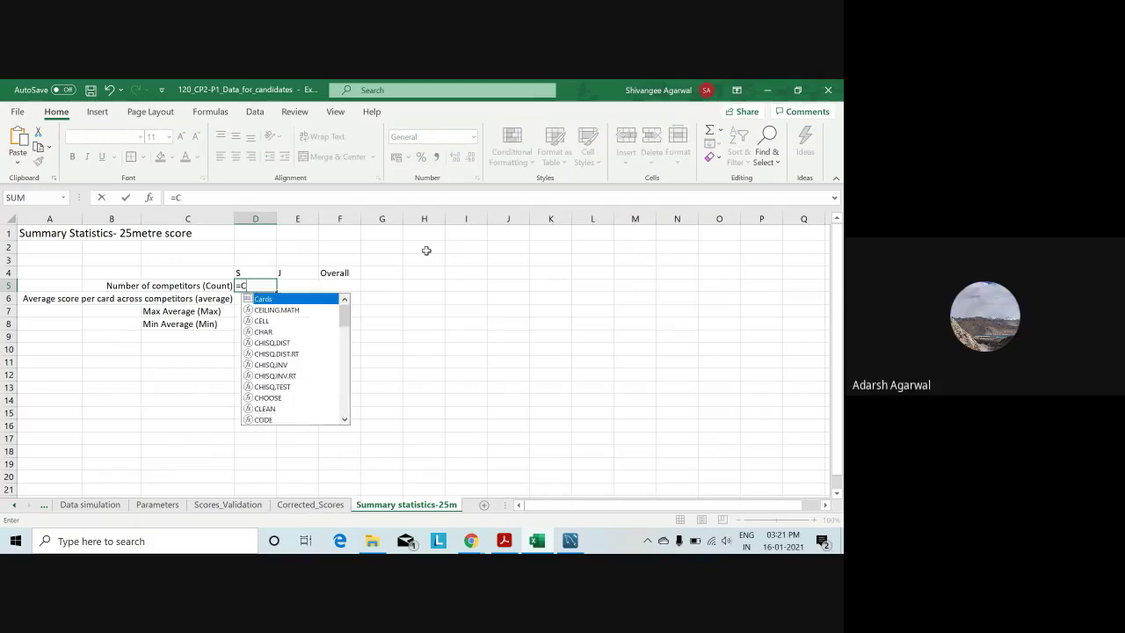
{"action": "type", "text": "OUNTIF("}
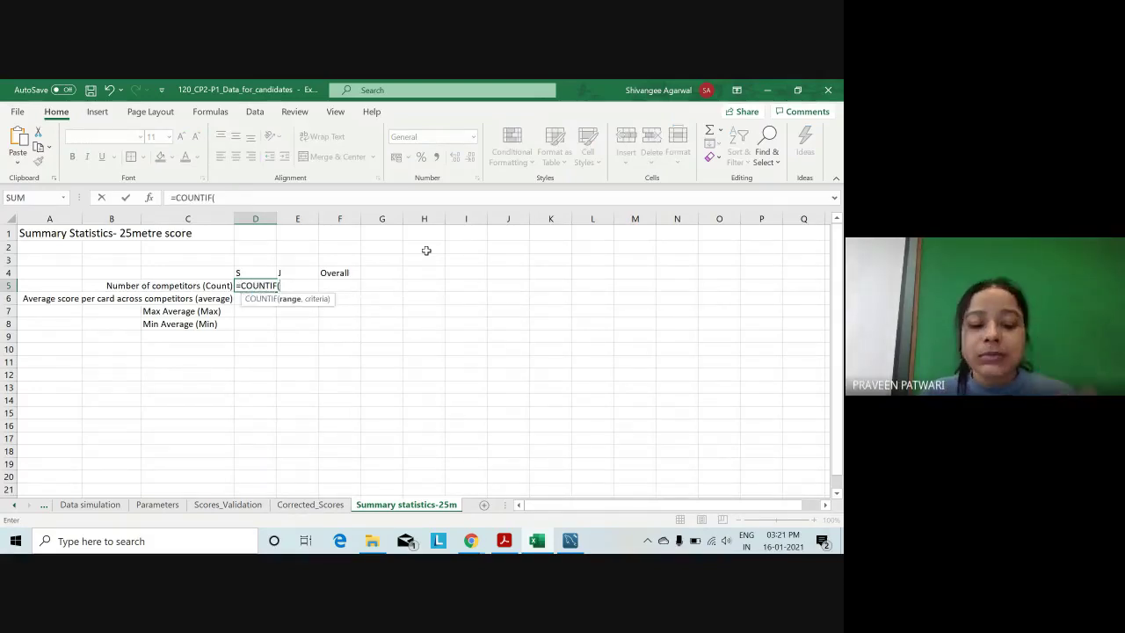
Complete the COUNTIF over Corrected_Scores!$C$6:$C$105 with criterion D4, giving 76.
{"action": "left_click", "coordinate": [310, 504]}
{"action": "left_click", "coordinate": [87, 315]}
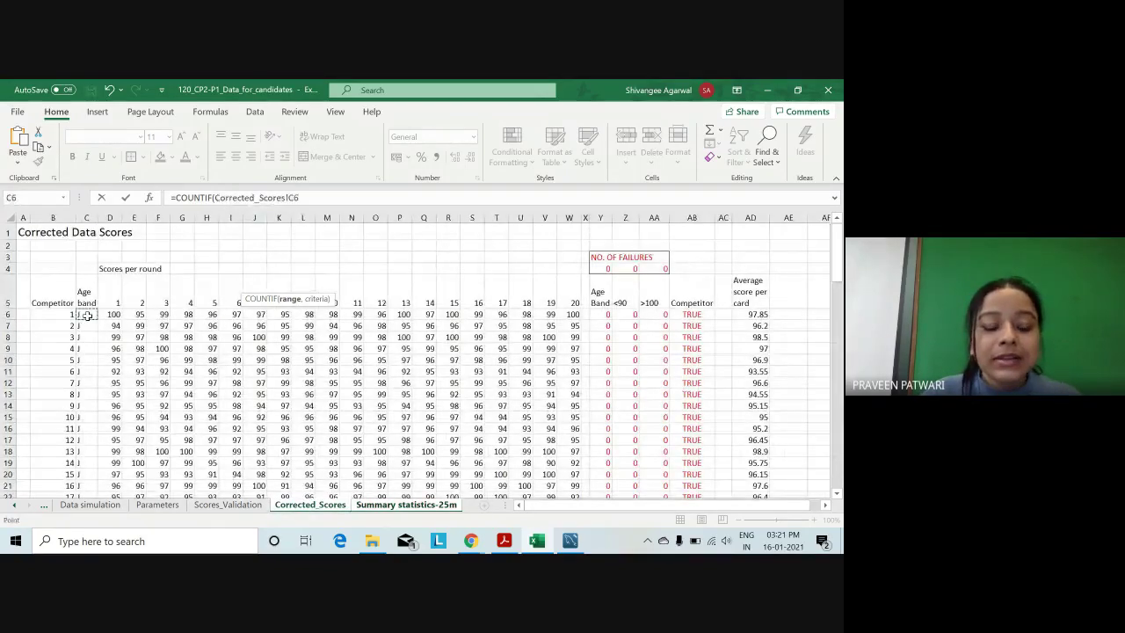
{"action": "key", "text": "ctrl+shift+Down"}
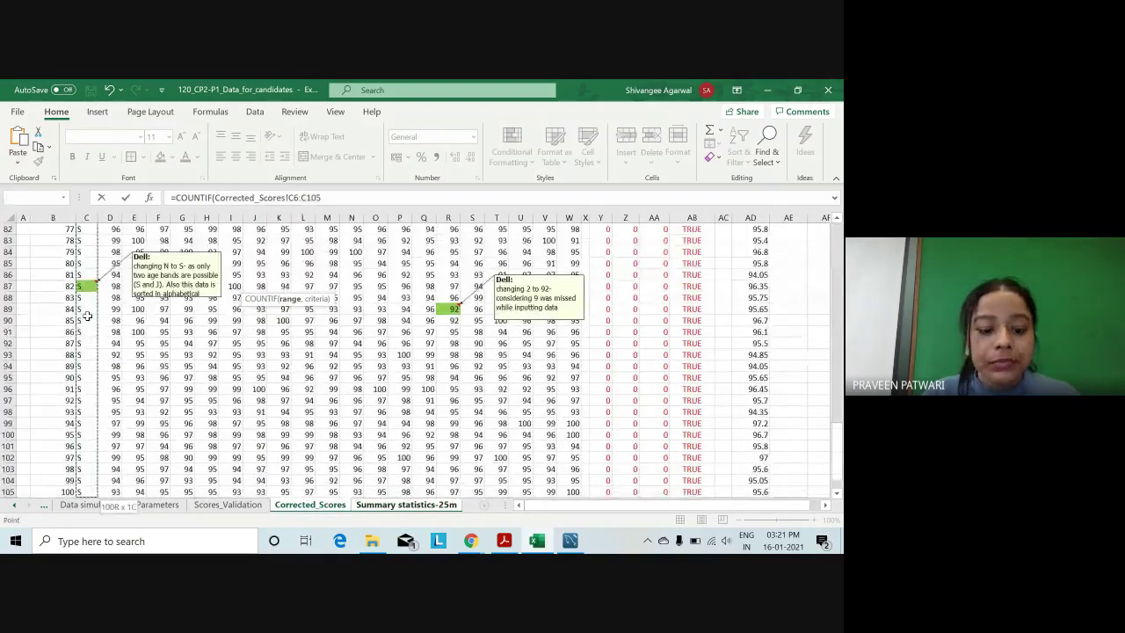
{"action": "key", "text": "F4"}
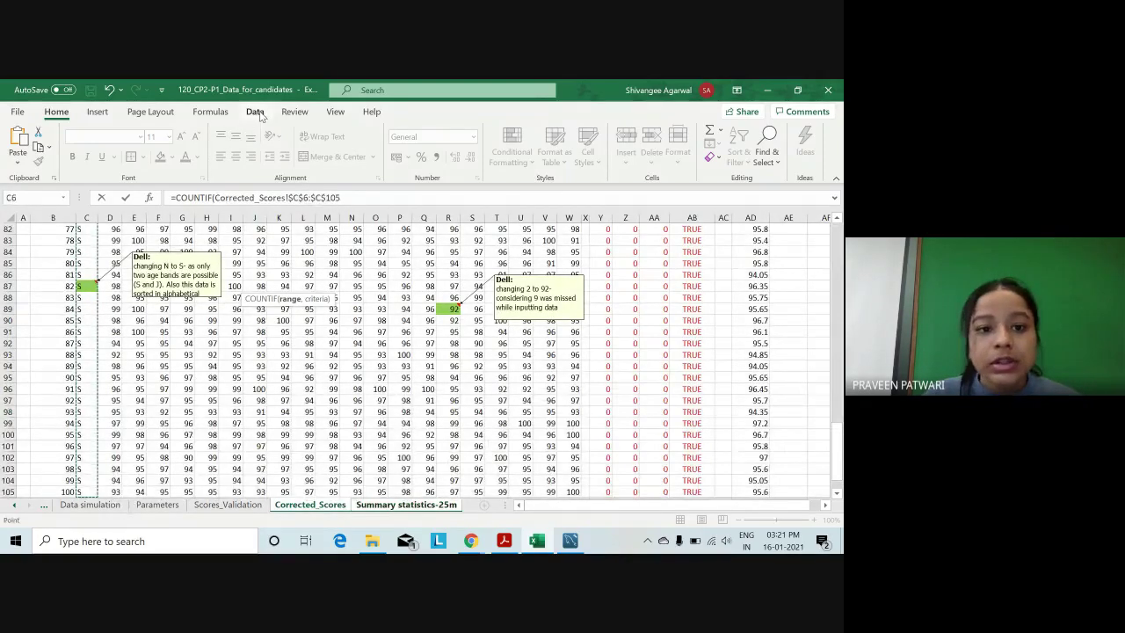
{"action": "type", "text": ","}
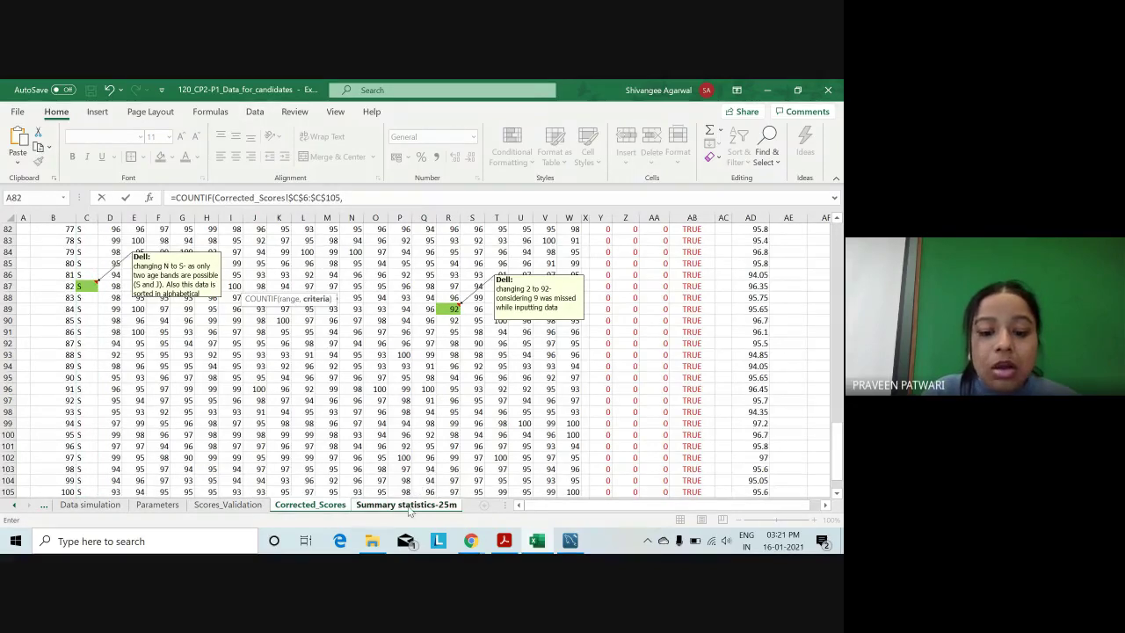
{"action": "left_click", "coordinate": [407, 505]}
{"action": "left_click", "coordinate": [259, 274]}
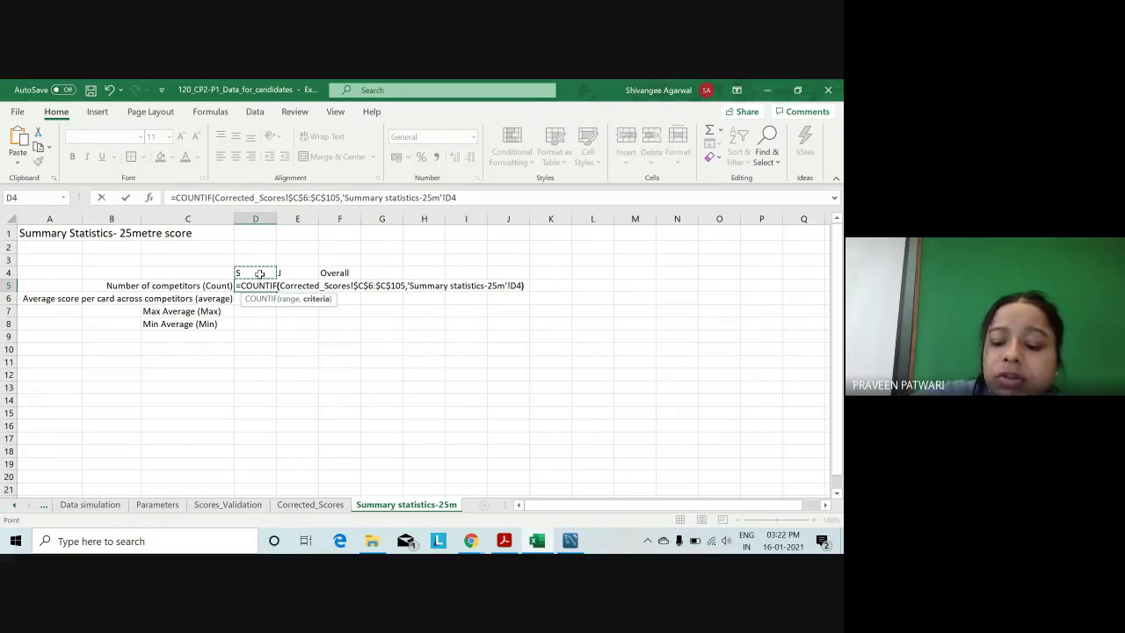
{"action": "key", "text": "Return"}
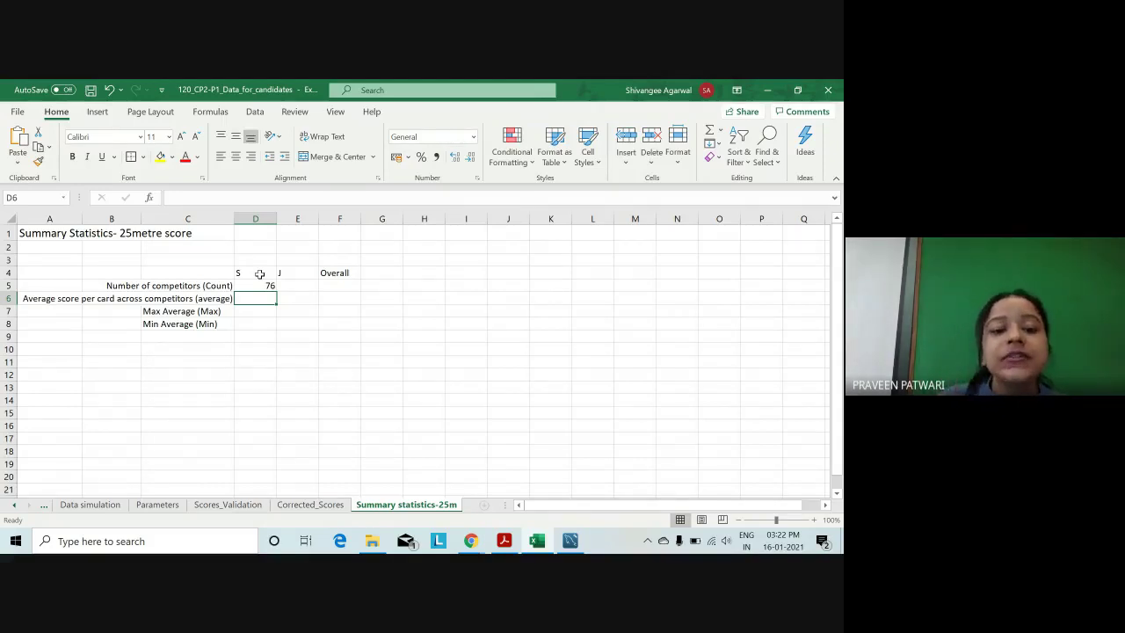
Review D5's COUNTIF formula and fill it right into E5, giving 24 J competitors beside 76.
{"action": "left_click", "coordinate": [268, 286]}
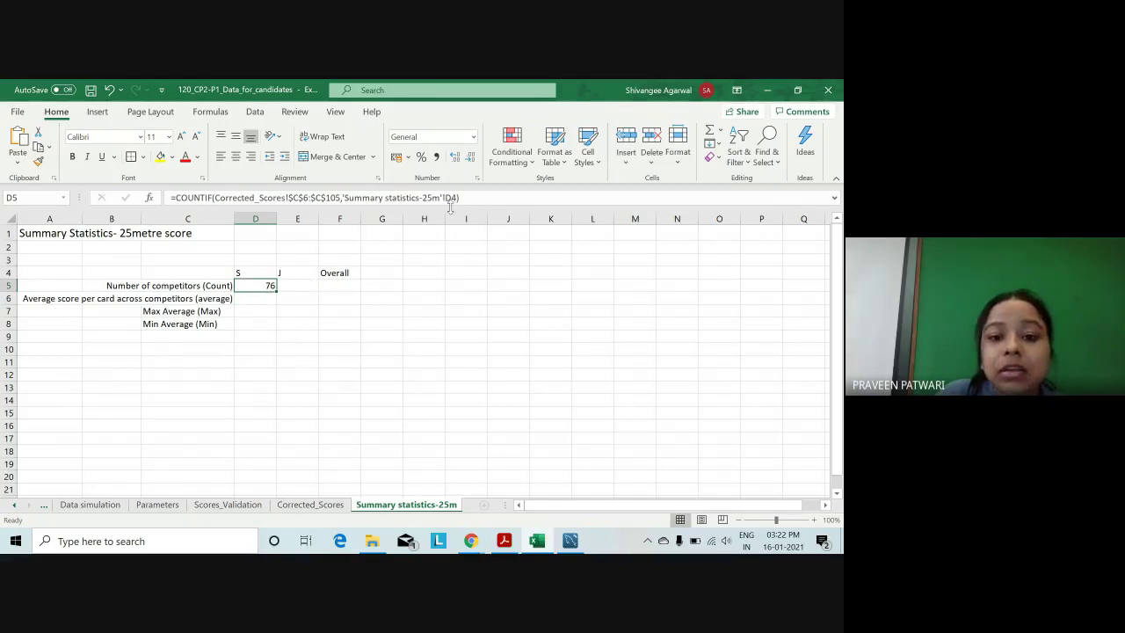
{"action": "left_click_drag", "start_coordinate": [458, 198], "coordinate": [341, 198]}
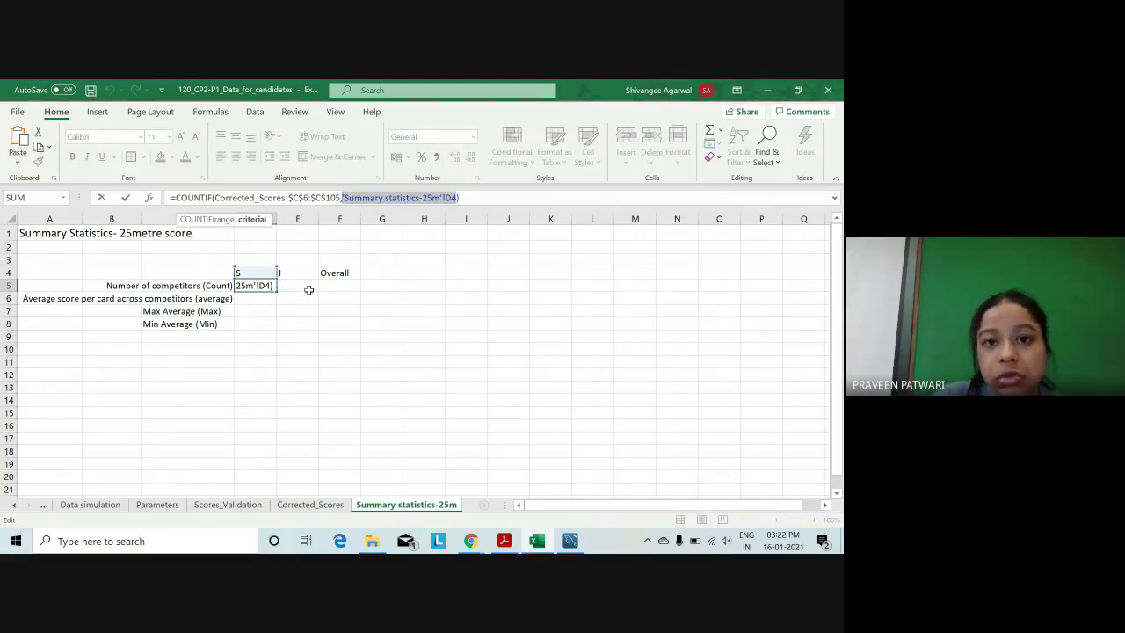
{"action": "key", "text": "Return"}
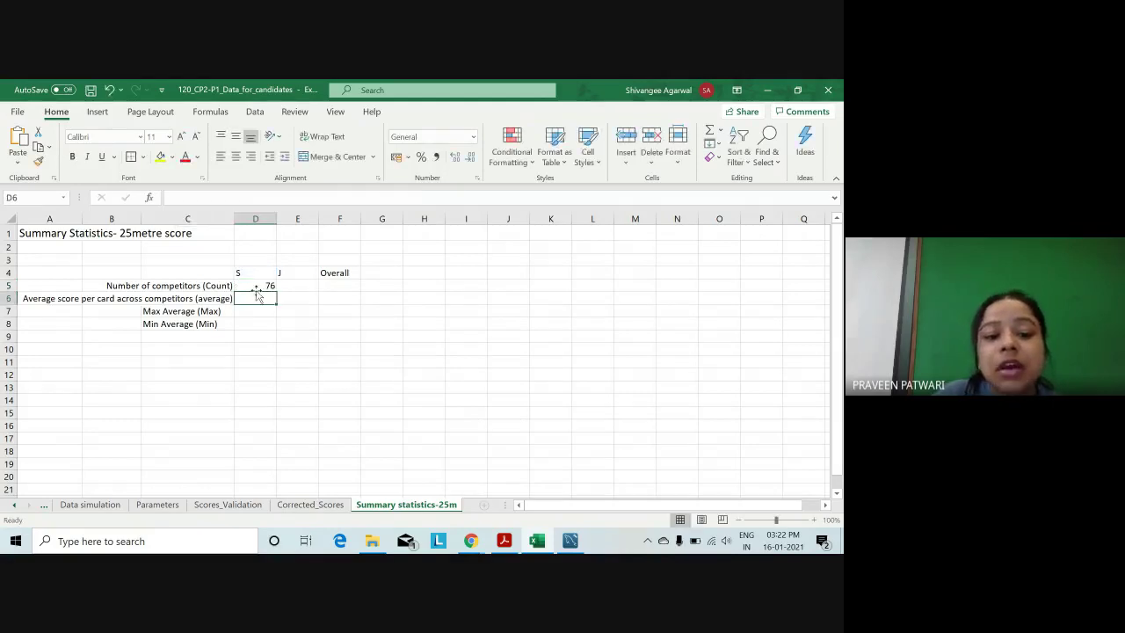
{"action": "left_click", "coordinate": [261, 286]}
{"action": "left_click_drag", "start_coordinate": [275, 292], "coordinate": [308, 294]}
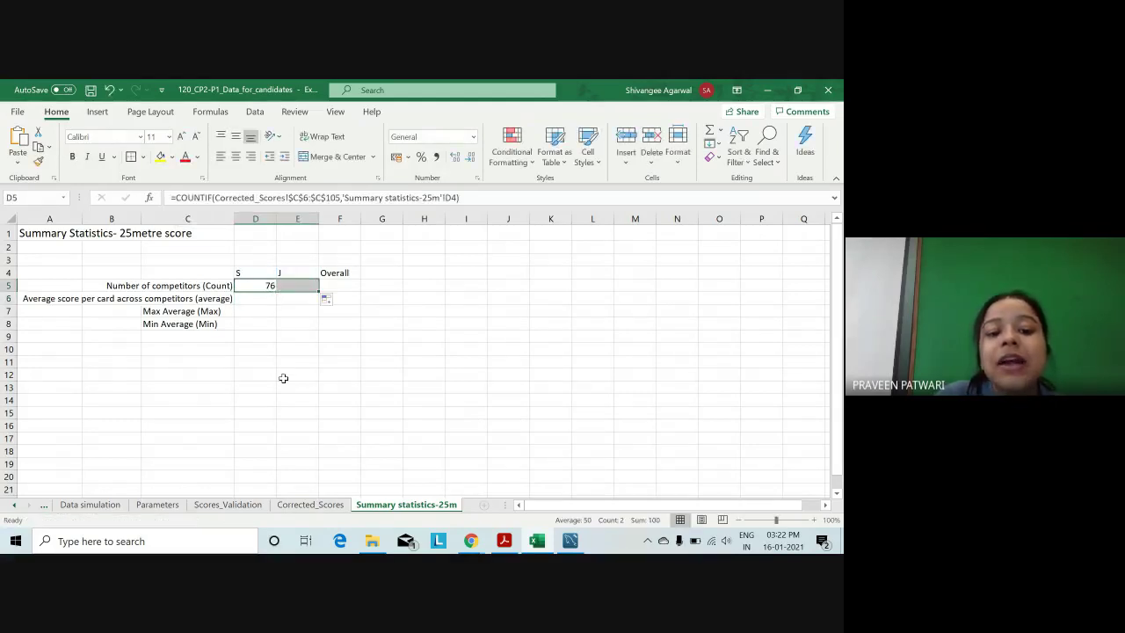
{"action": "left_click", "coordinate": [309, 289]}
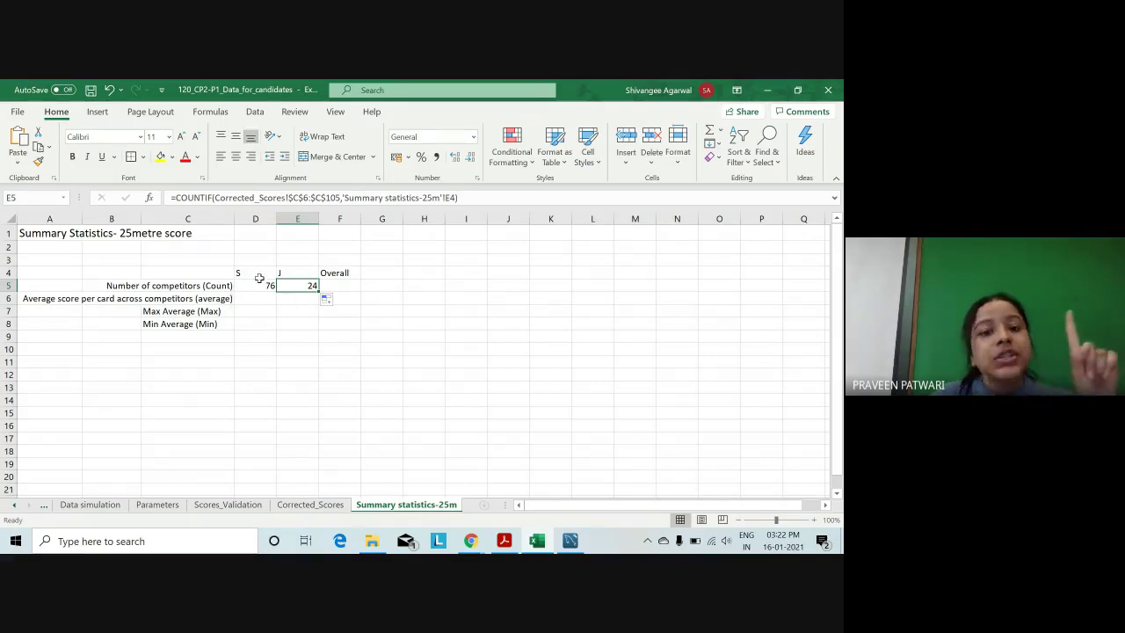
{"action": "left_click", "coordinate": [265, 286]}
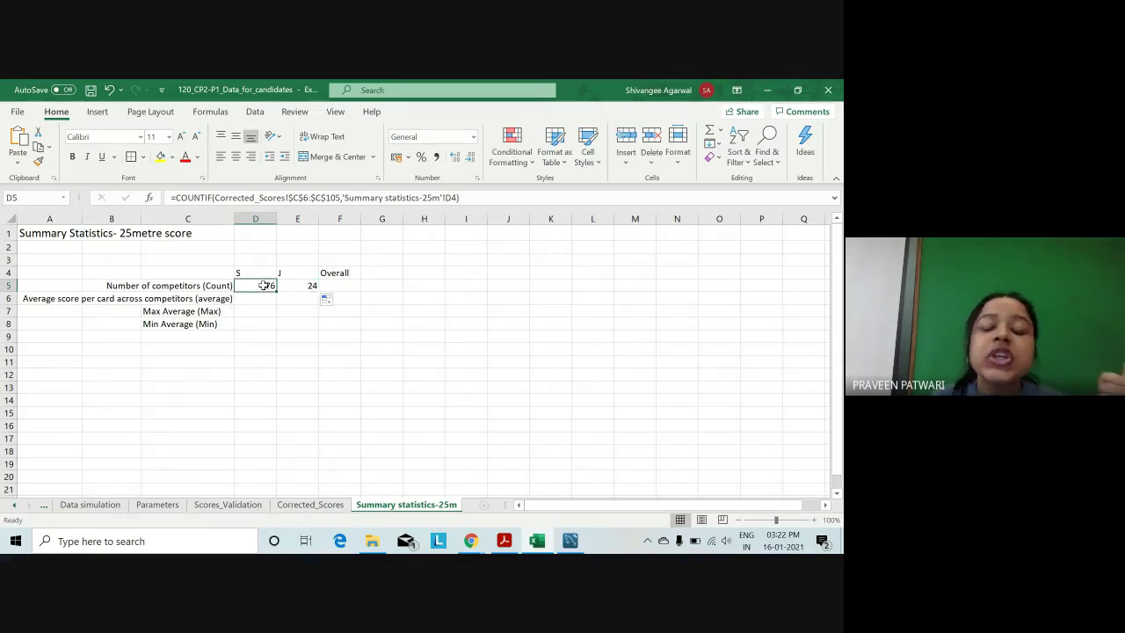
{"action": "double_click", "coordinate": [264, 287]}
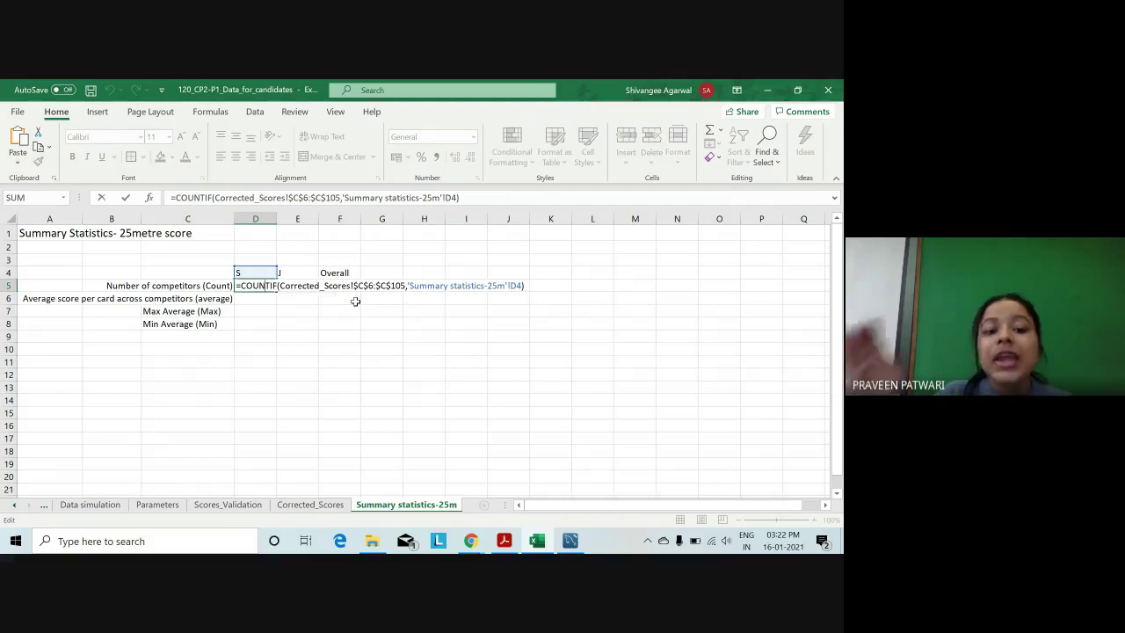
{"action": "key", "text": "Return"}
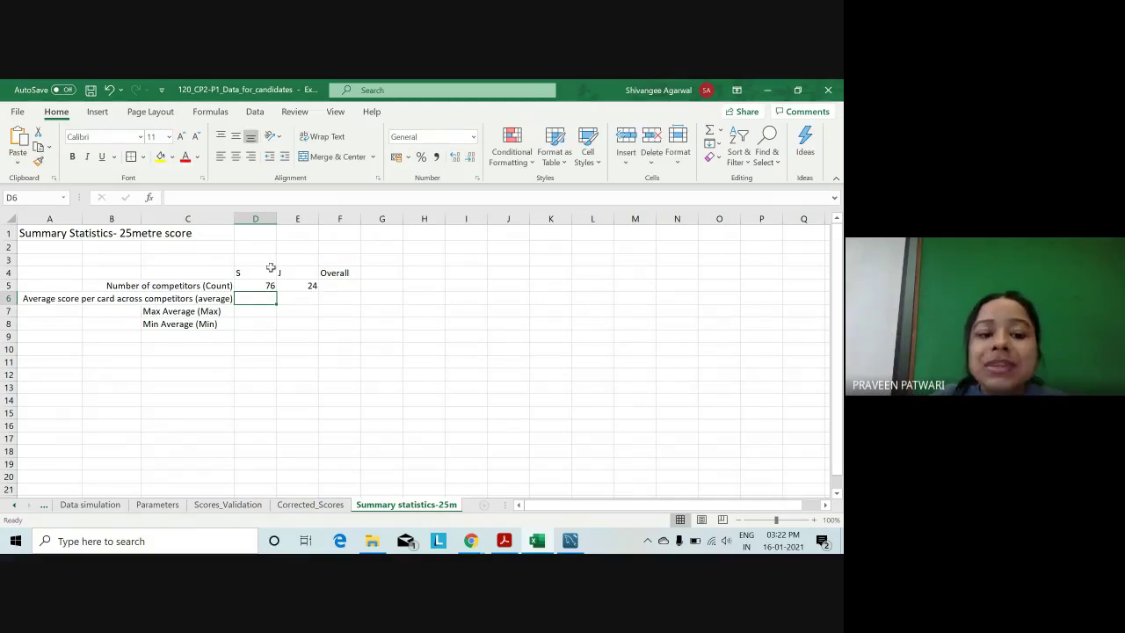
{"action": "left_click", "coordinate": [271, 272]}
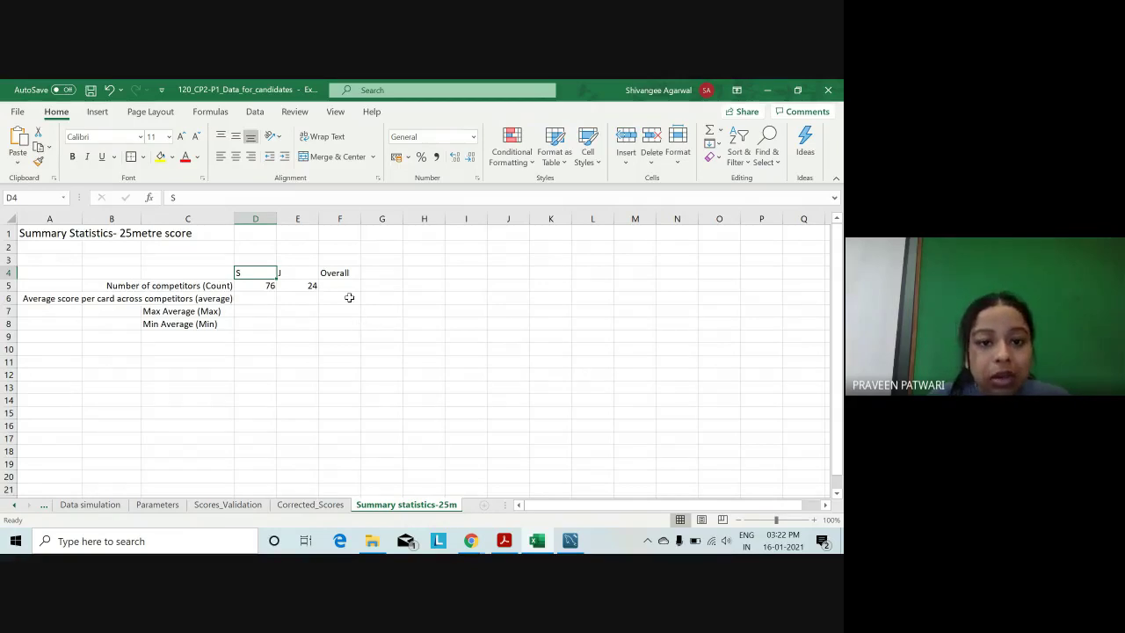
{"action": "left_click", "coordinate": [300, 277]}
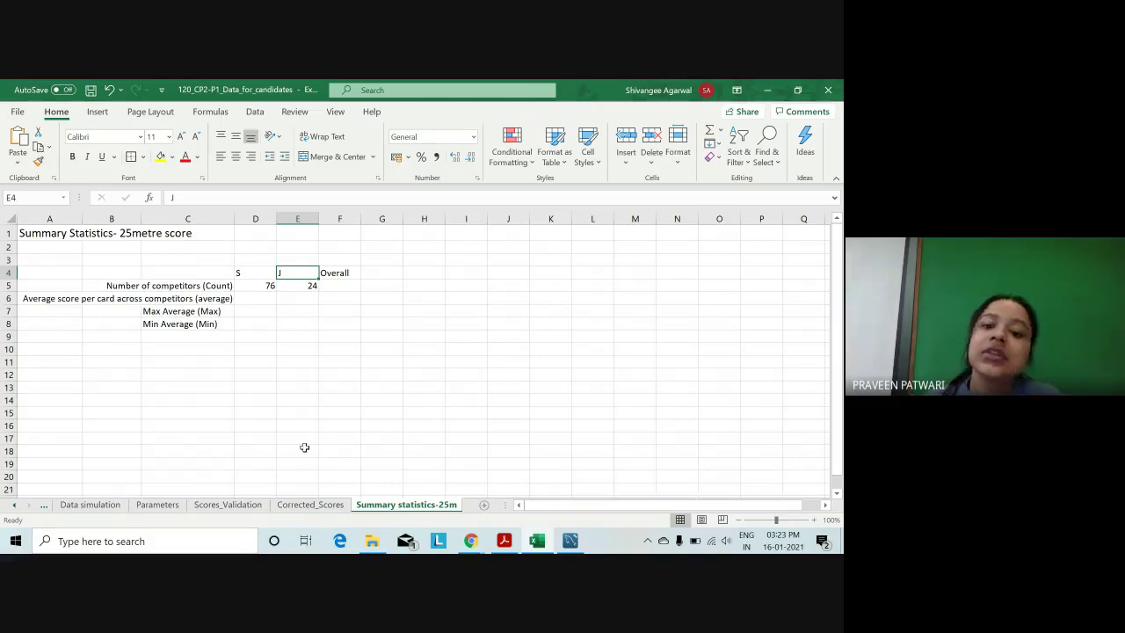
{"action": "left_click", "coordinate": [264, 286]}
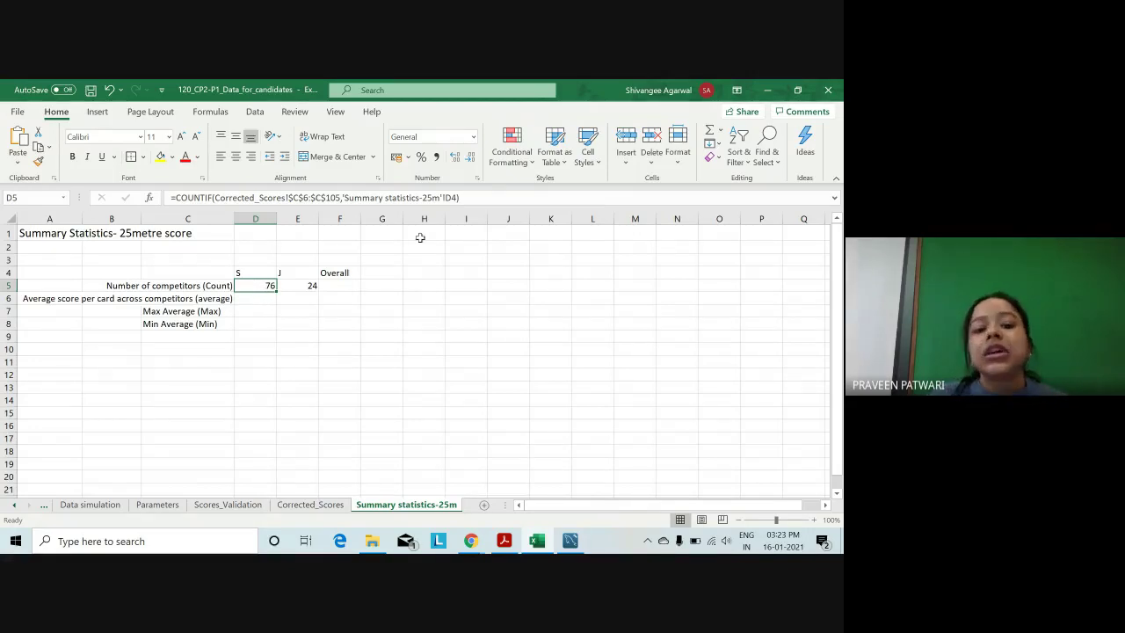
{"action": "double_click", "coordinate": [270, 284]}
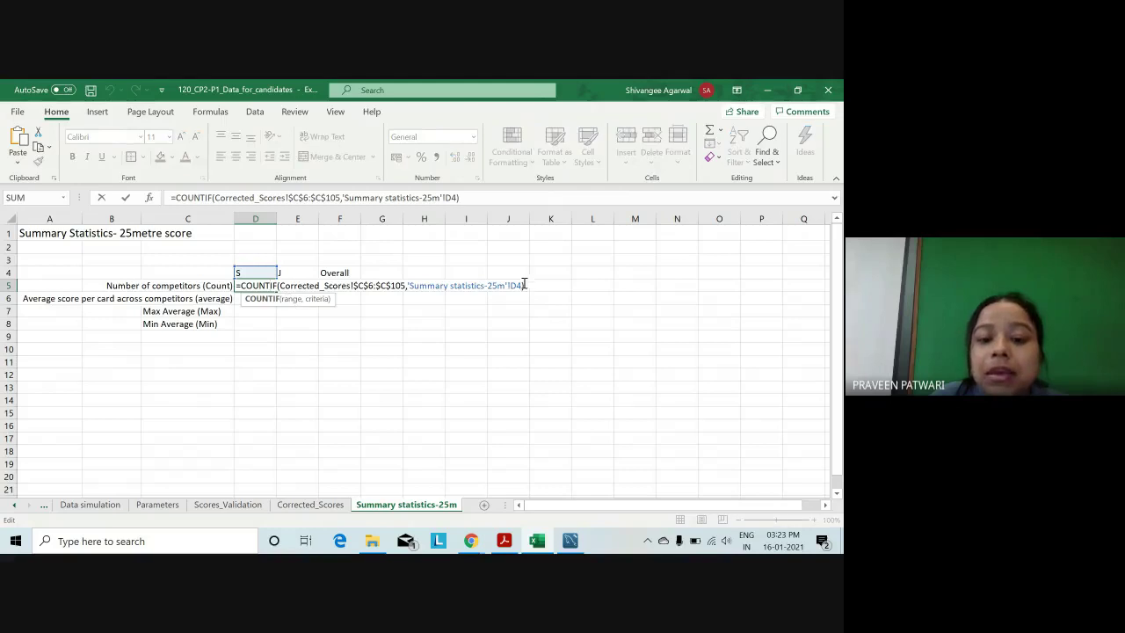
{"action": "left_click_drag", "start_coordinate": [522, 286], "coordinate": [406, 287]}
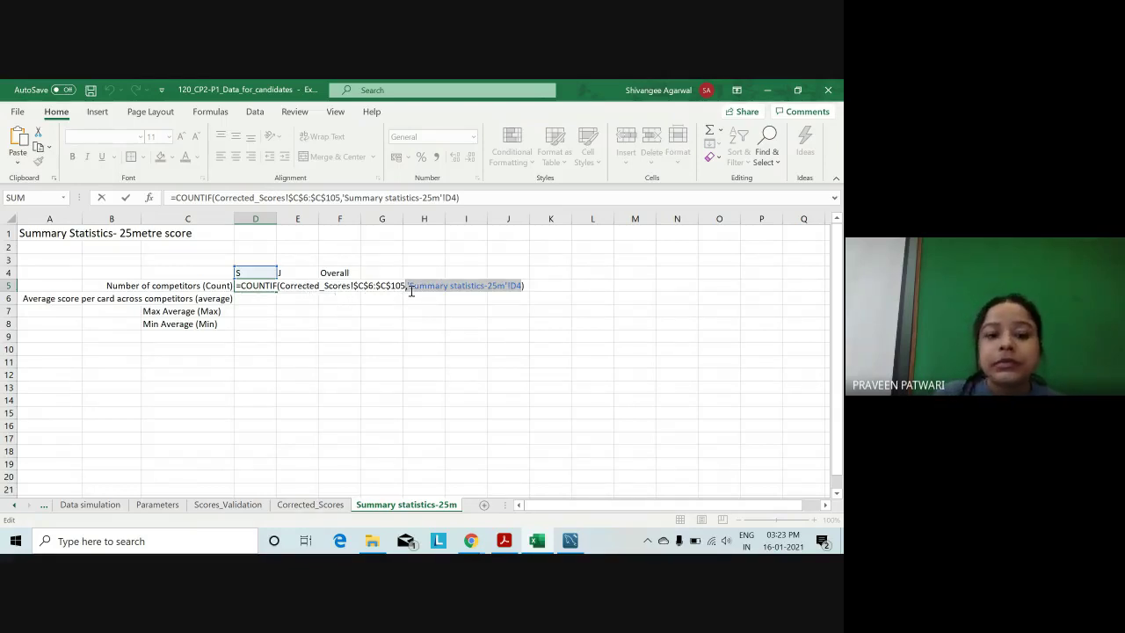
{"action": "key", "text": "Return"}
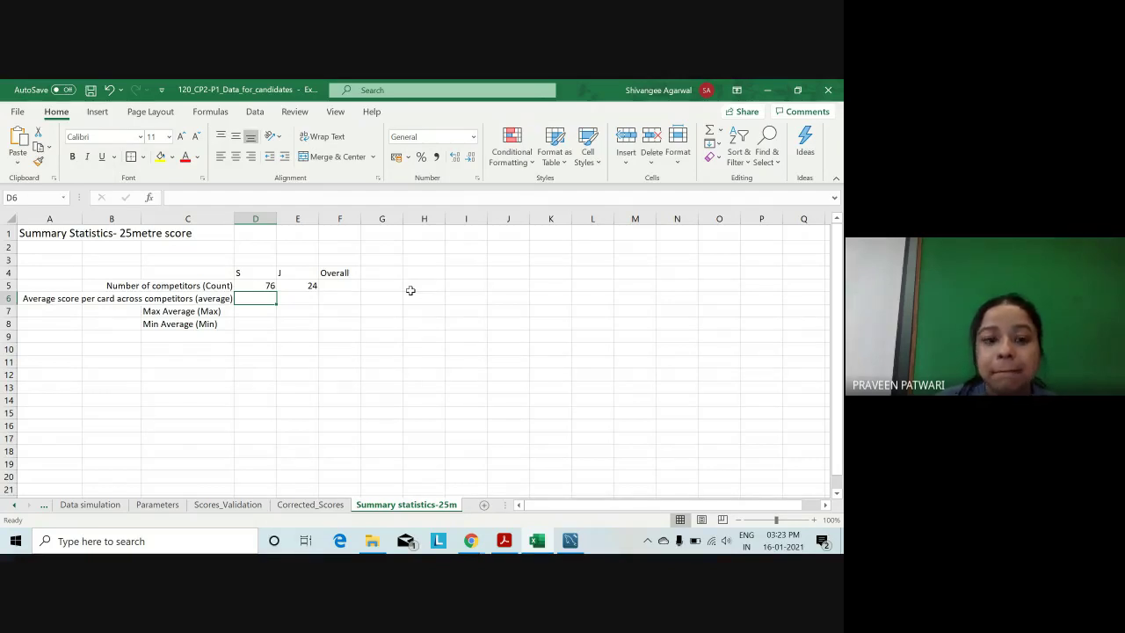
{"action": "key", "text": "Up"}
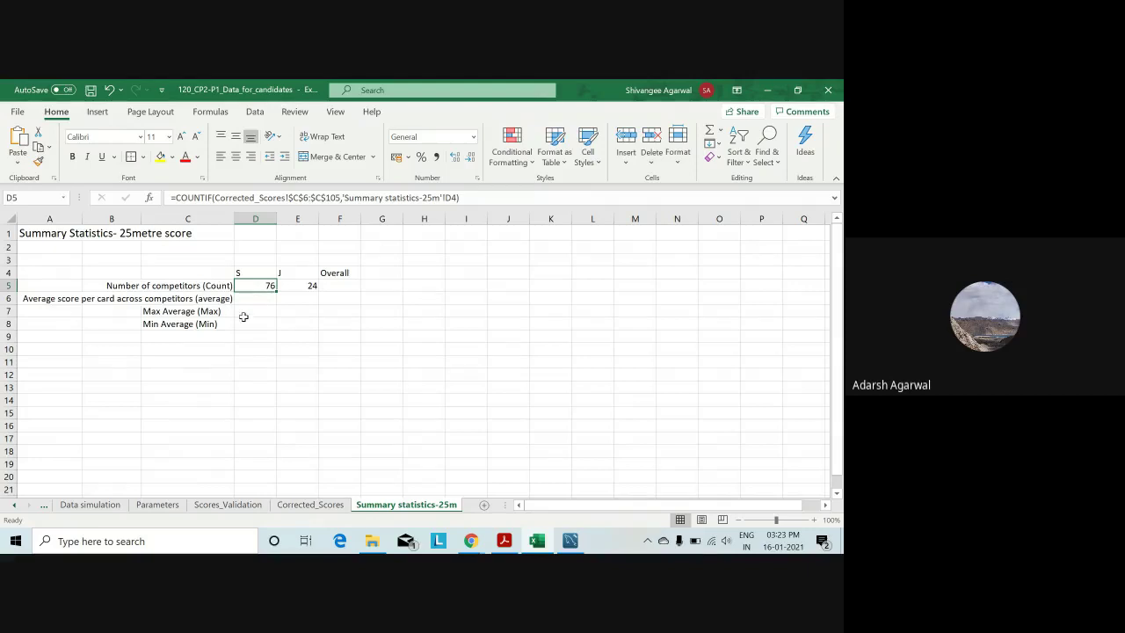
Right-align the Max and Min Average labels and clear a stray S above the S heading.
{"action": "left_click_drag", "start_coordinate": [227, 312], "coordinate": [225, 325]}
{"action": "left_click", "coordinate": [251, 157]}
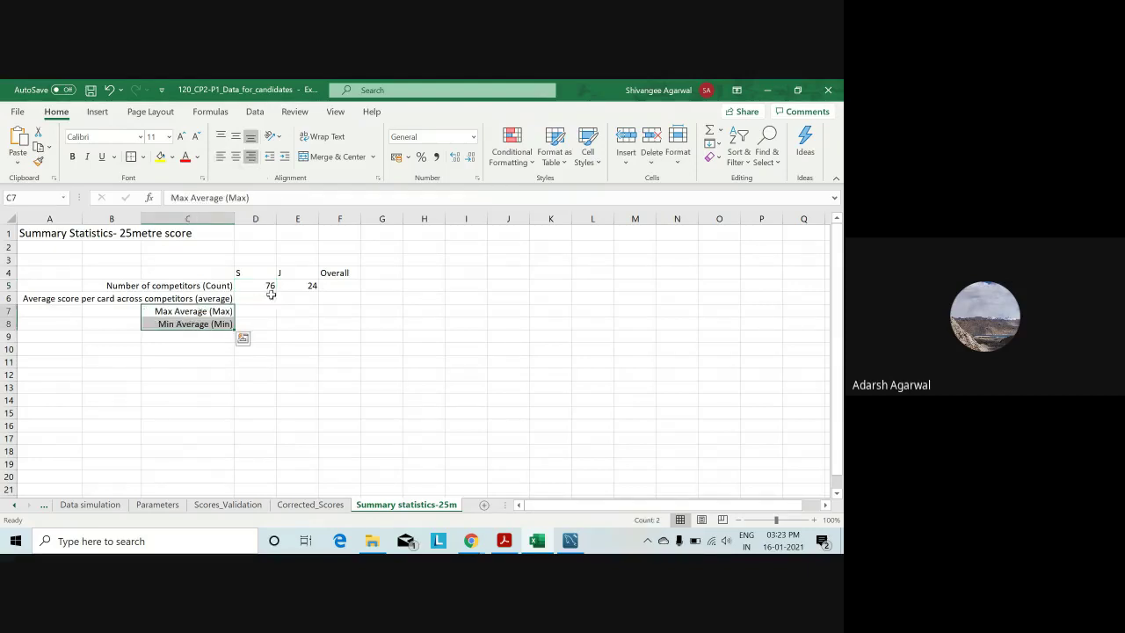
{"action": "left_click", "coordinate": [270, 291]}
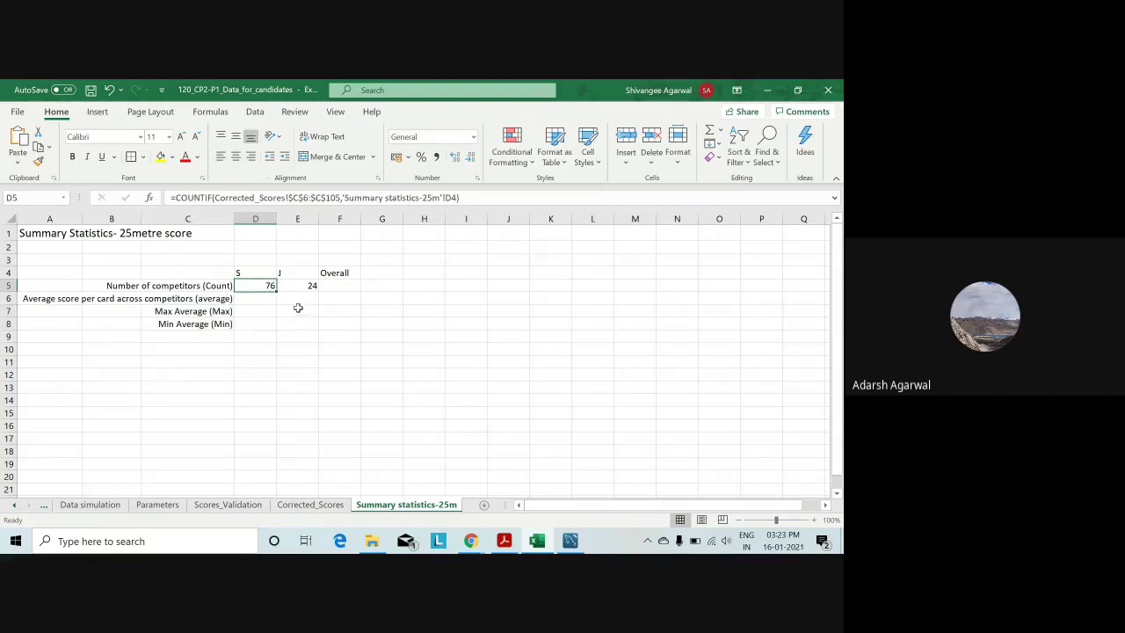
{"action": "left_click", "coordinate": [261, 264]}
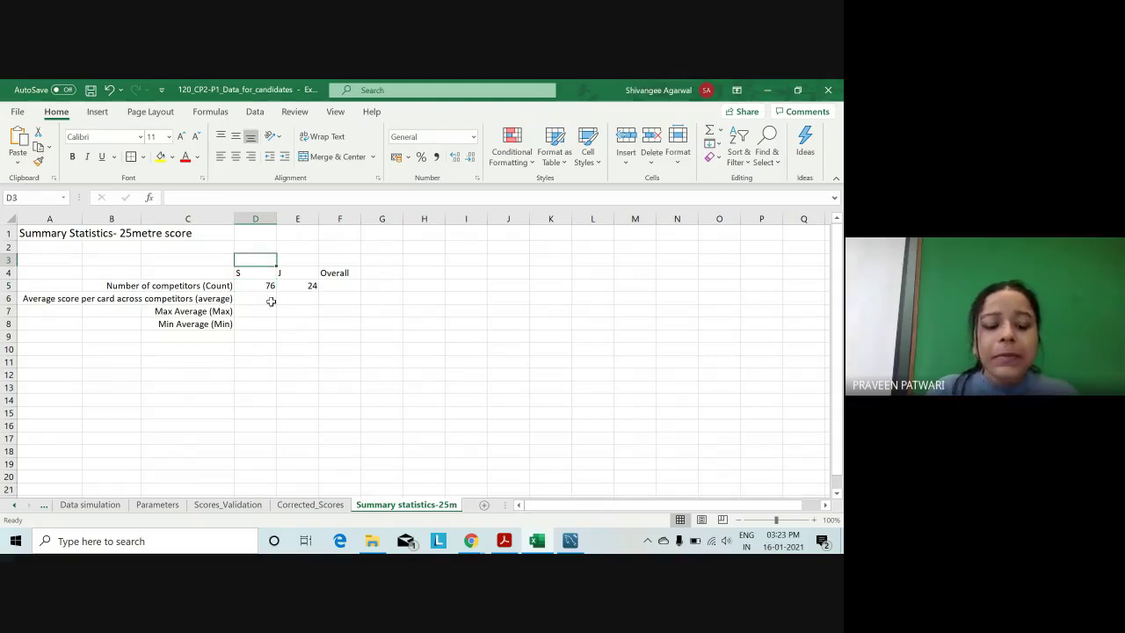
{"action": "type", "text": "S"}
{"action": "key", "text": "BackSpace"}
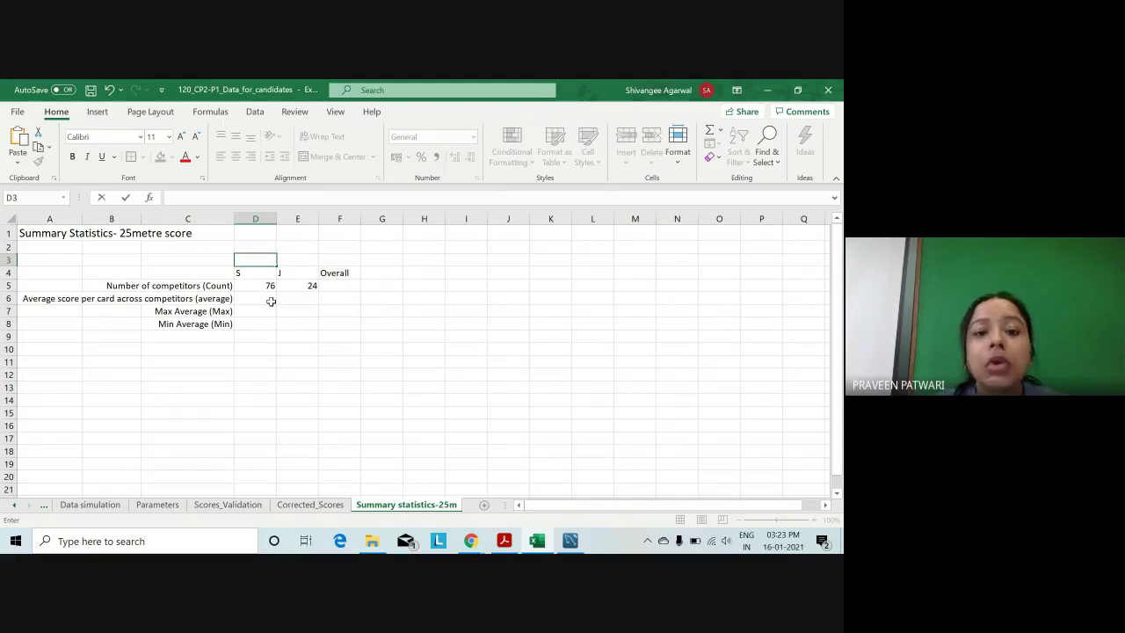
Correct the C6 label to 'Average score per card across competitors (Average)'.
{"action": "left_click", "coordinate": [202, 298]}
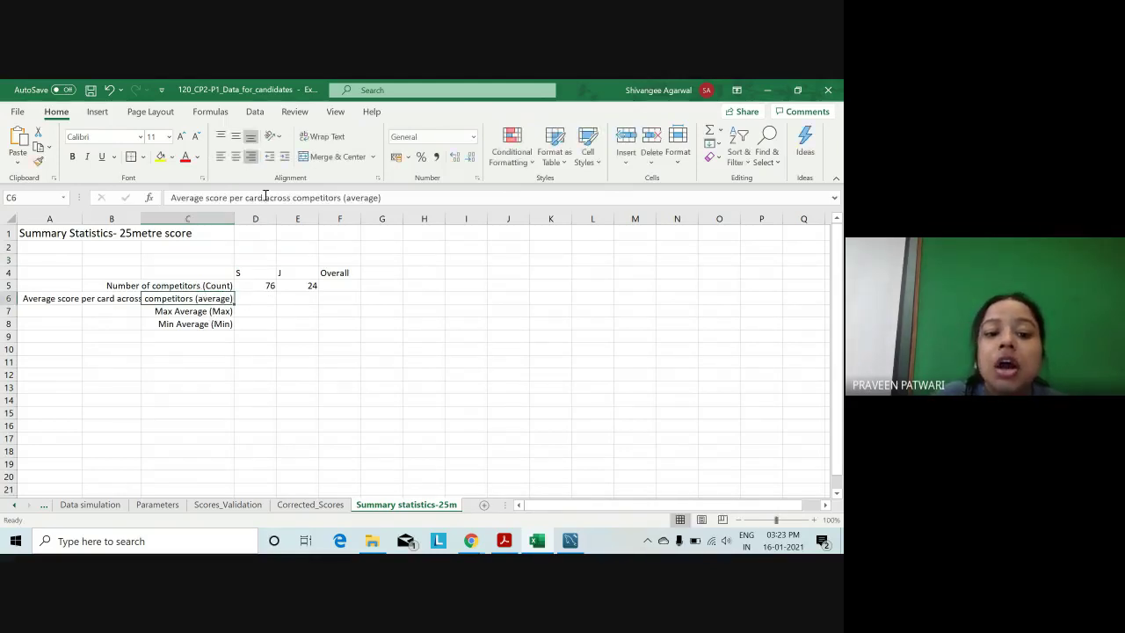
{"action": "left_click", "coordinate": [352, 198]}
{"action": "left_click", "coordinate": [352, 198]}
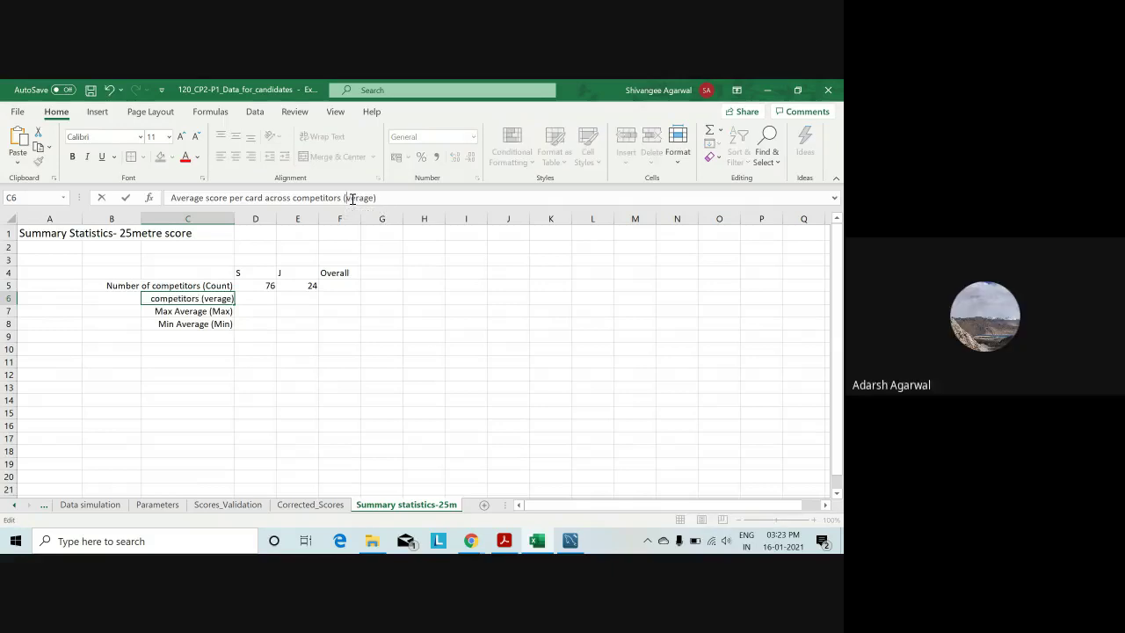
{"action": "type", "text": "aA"}
{"action": "key", "text": "Return"}
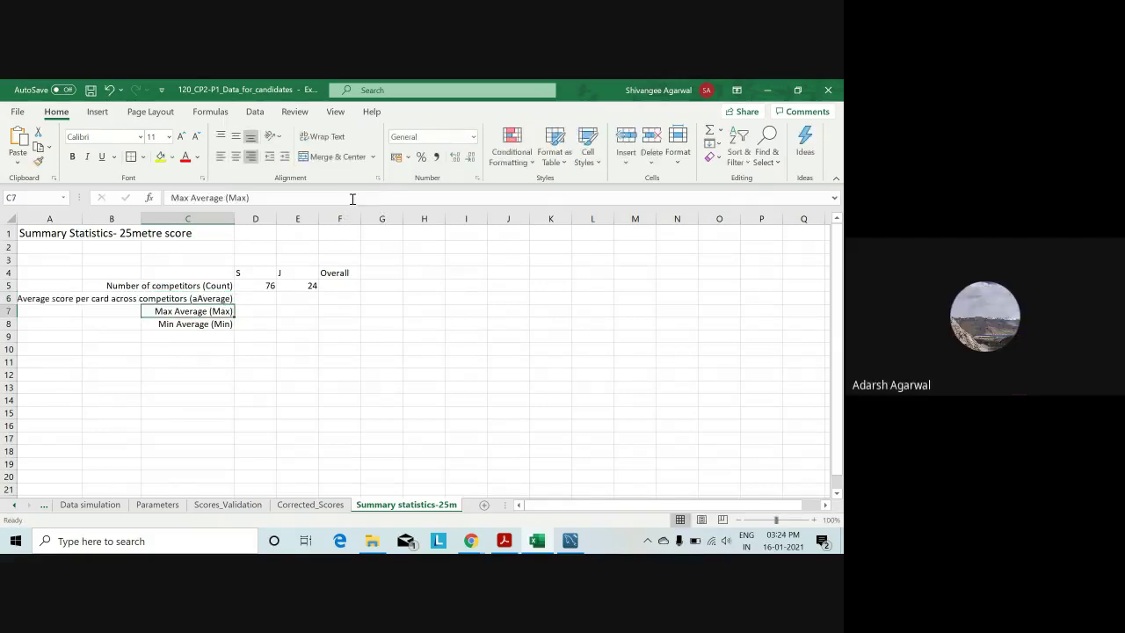
{"action": "key", "text": "Up"}
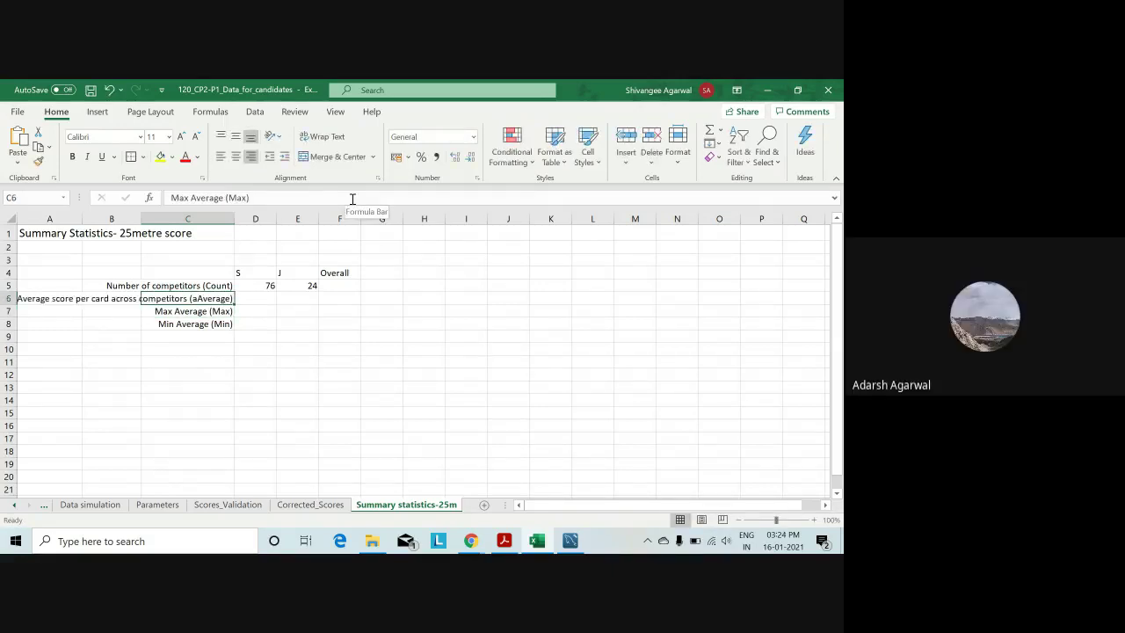
{"action": "left_click", "coordinate": [351, 197]}
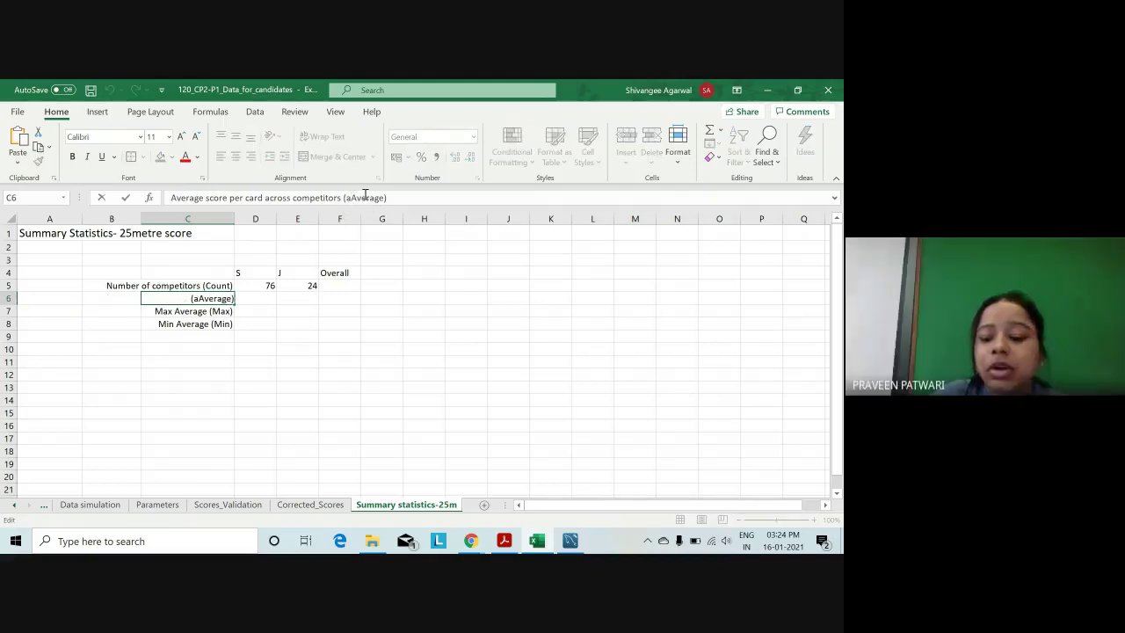
{"action": "key", "text": "BackSpace"}
{"action": "key", "text": "Return"}
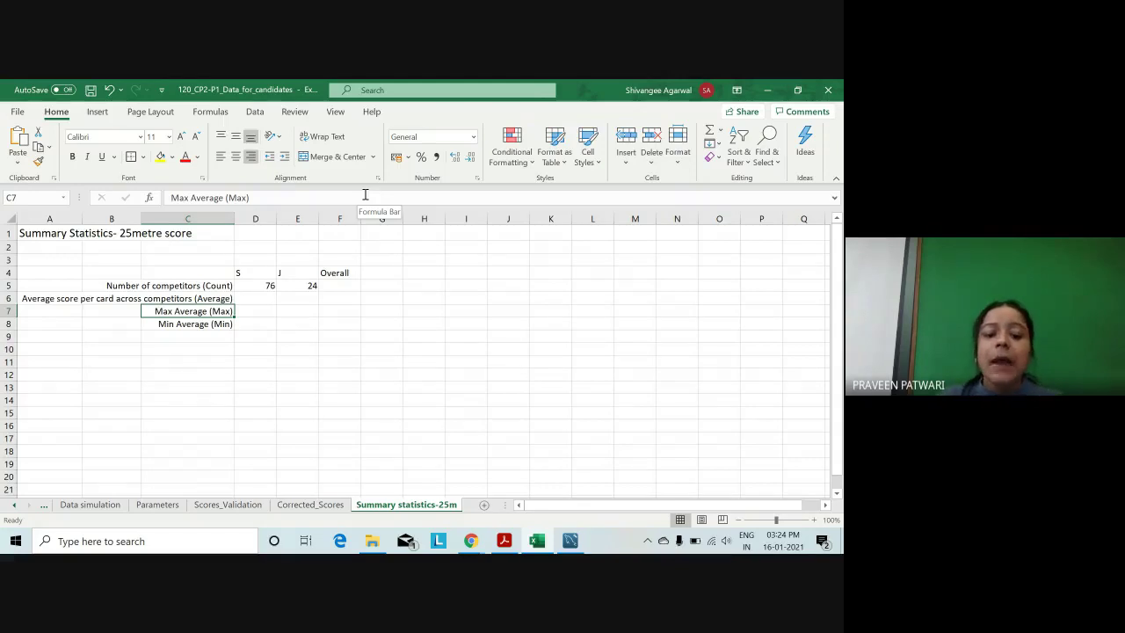
Glance over the Corrected_Scores sheet and return to the summary sheet at D5.
{"action": "left_click", "coordinate": [309, 504]}
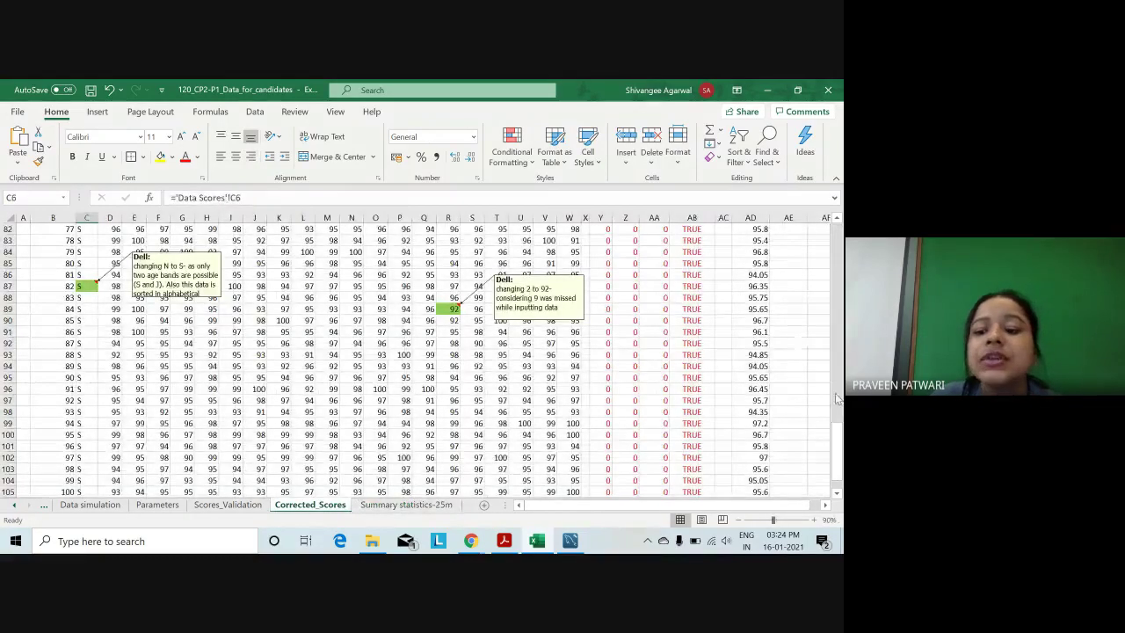
{"action": "left_click_drag", "start_coordinate": [838, 452], "coordinate": [837, 263]}
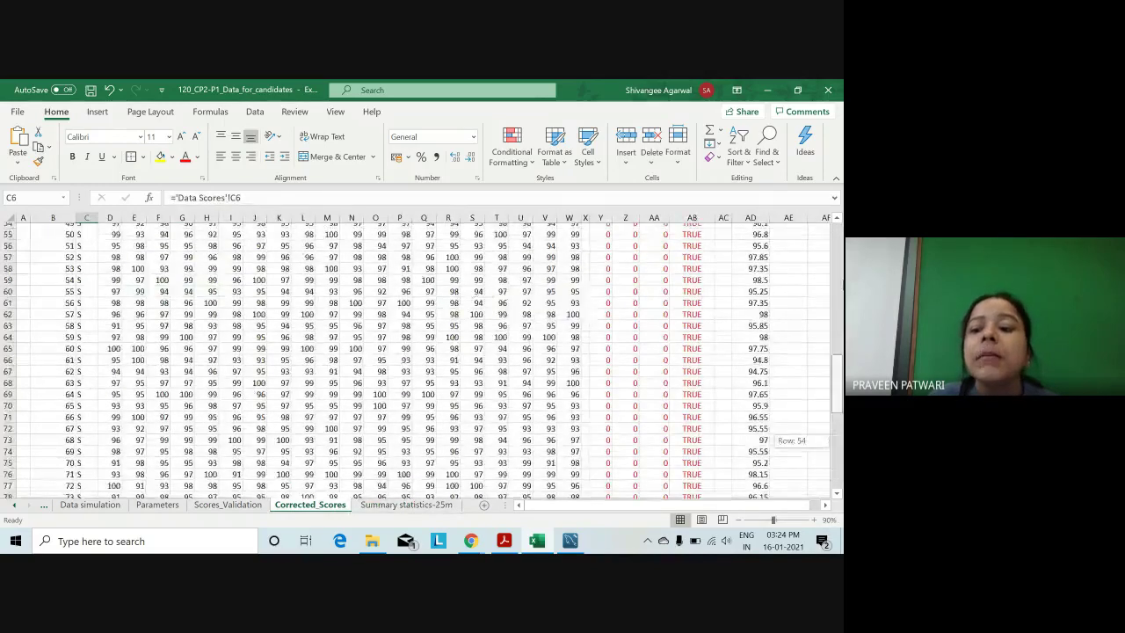
{"action": "left_click", "coordinate": [406, 505]}
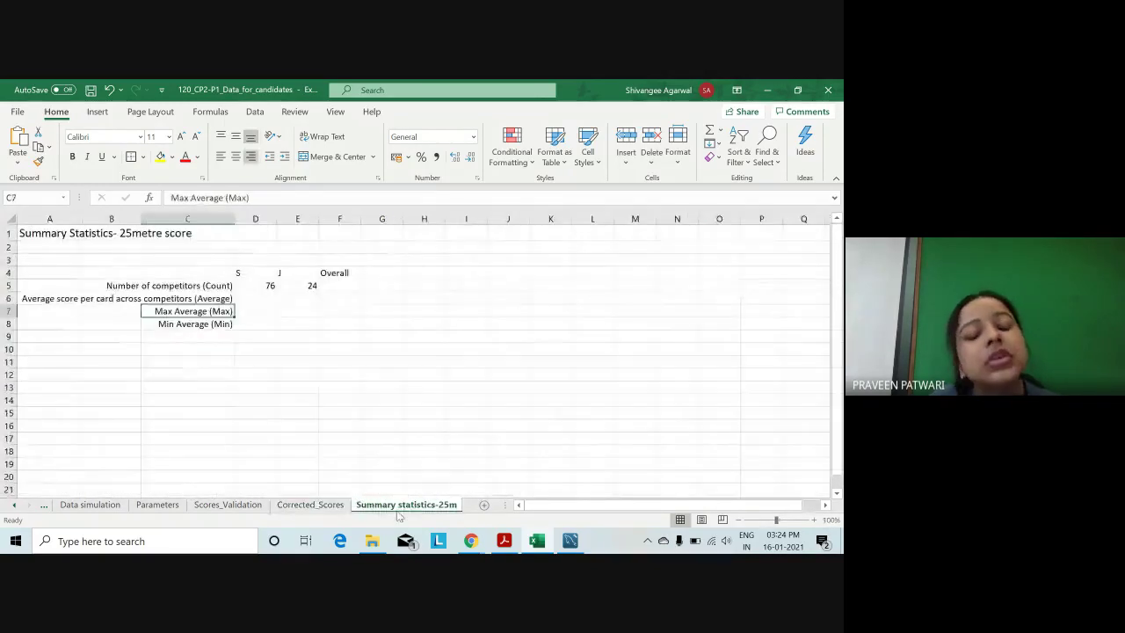
{"action": "left_click", "coordinate": [252, 288]}
Apply All Borders to the D5:F8 summary value block so it forms a grid.
{"action": "mouse_move", "coordinate": [252, 288]}
{"action": "left_mouse_down"}
{"action": "mouse_move", "coordinate": [266, 307]}
{"action": "mouse_move", "coordinate": [348, 325]}
{"action": "left_mouse_up"}
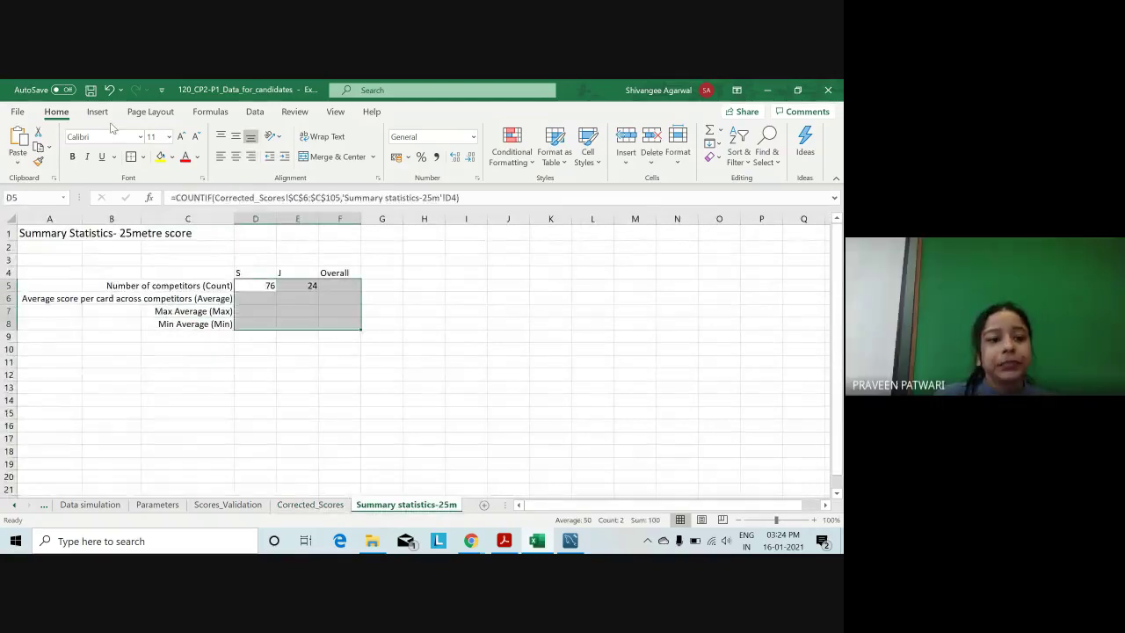
{"action": "left_click", "coordinate": [143, 157]}
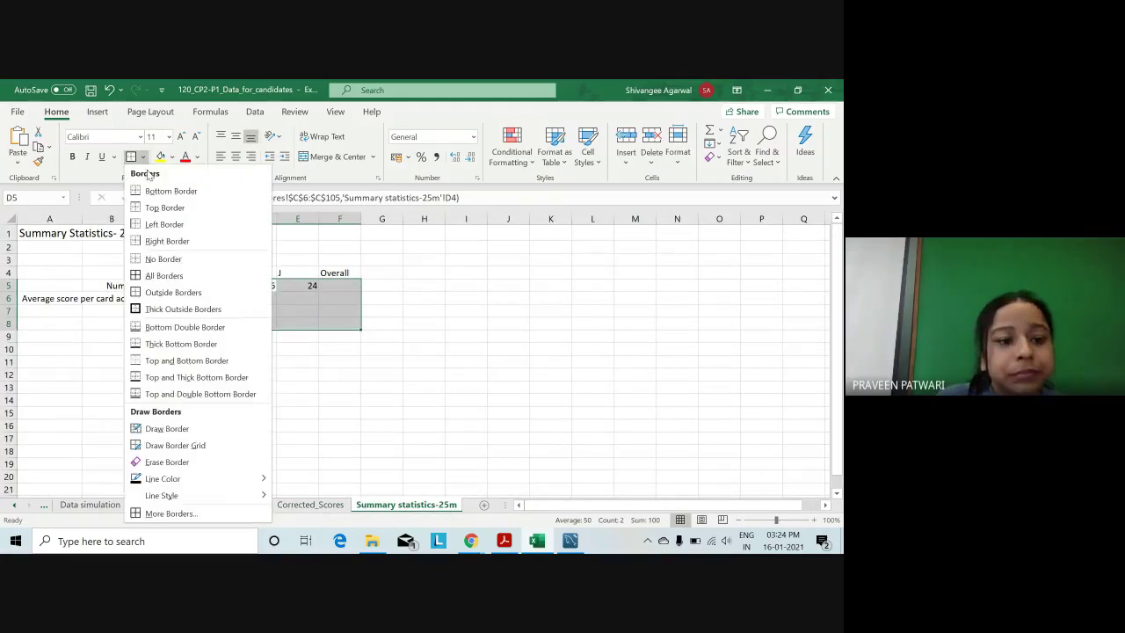
{"action": "left_click", "coordinate": [164, 275]}
{"action": "left_click", "coordinate": [466, 387]}
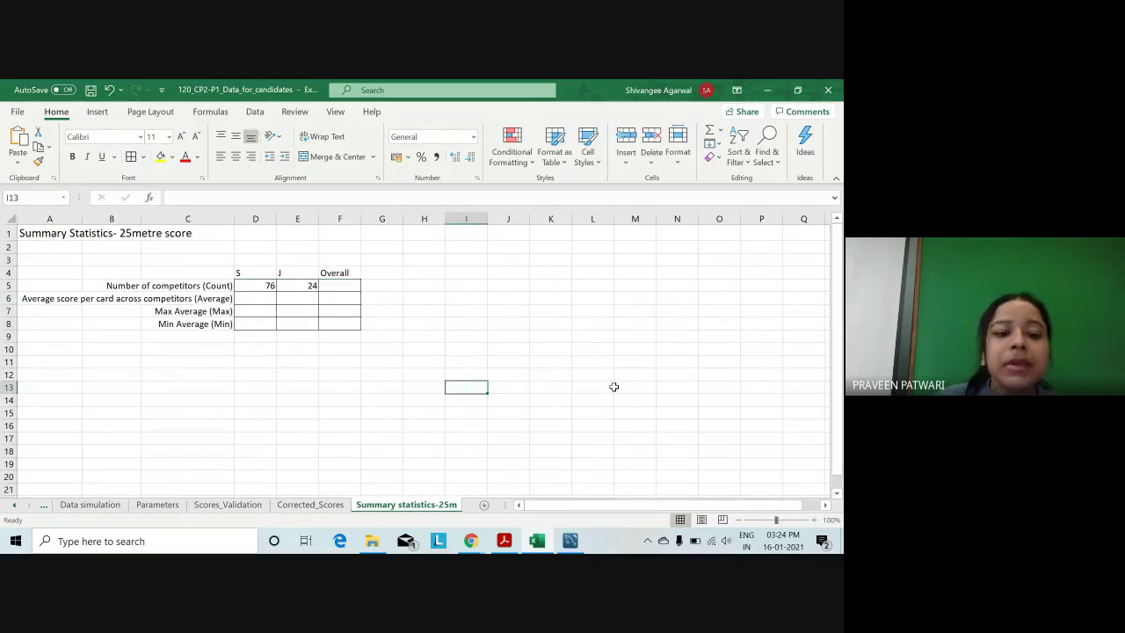
{"action": "mouse_move", "coordinate": [262, 286]}
{"action": "left_mouse_down"}
{"action": "mouse_move", "coordinate": [343, 333]}
{"action": "mouse_move", "coordinate": [343, 323]}
{"action": "left_mouse_up"}
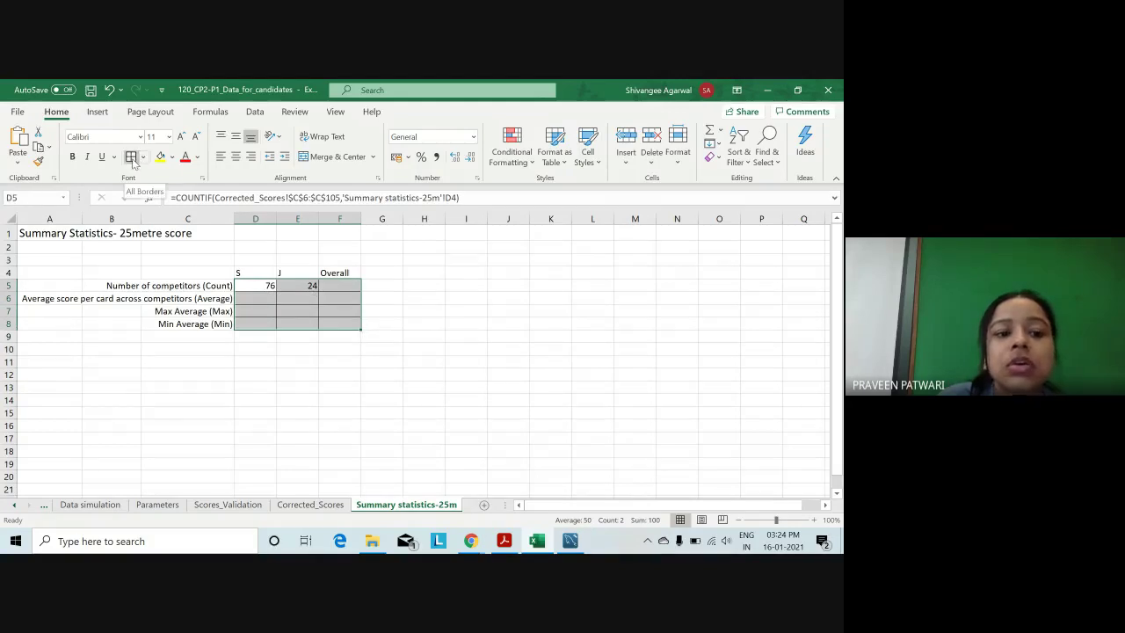
{"action": "left_click", "coordinate": [132, 156]}
{"action": "left_click", "coordinate": [370, 326]}
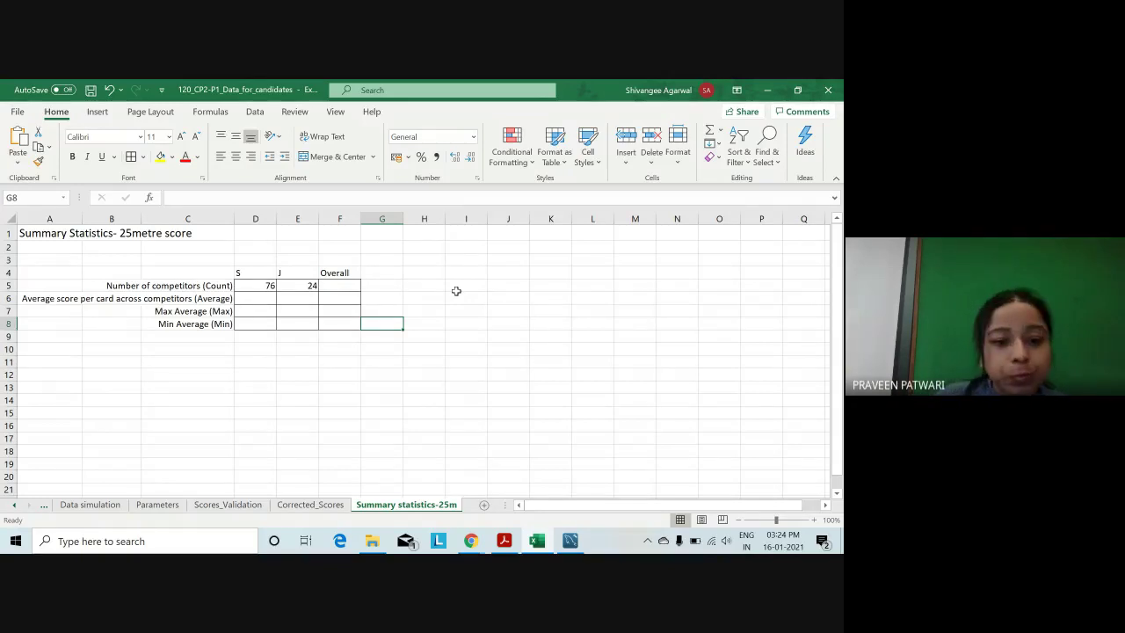
{"action": "left_click", "coordinate": [259, 288]}
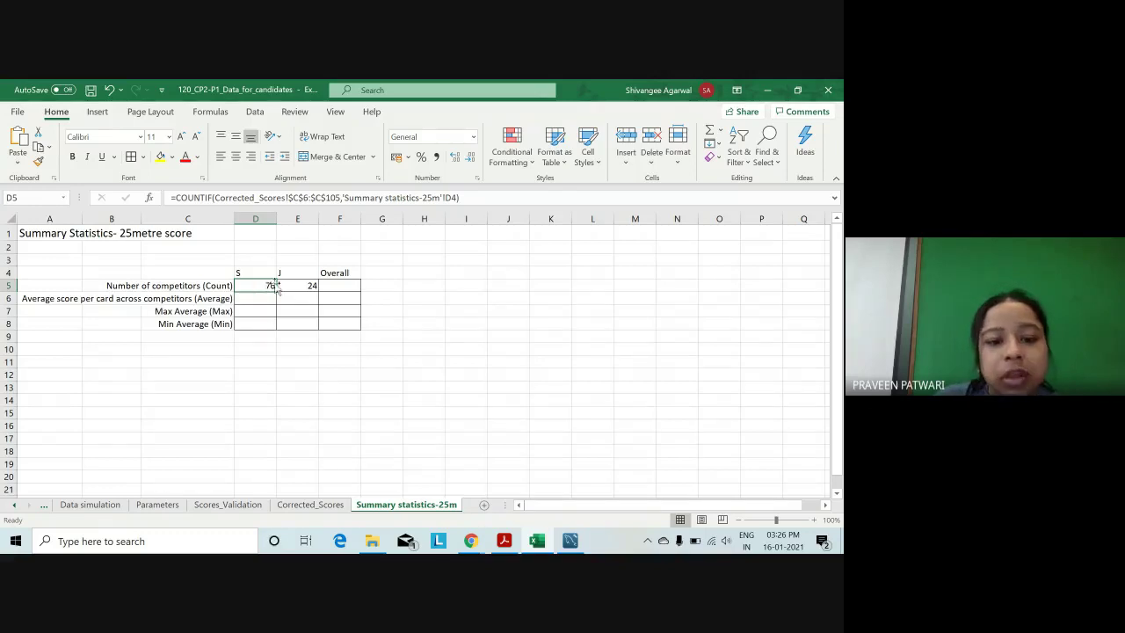
{"action": "left_click", "coordinate": [327, 287]}
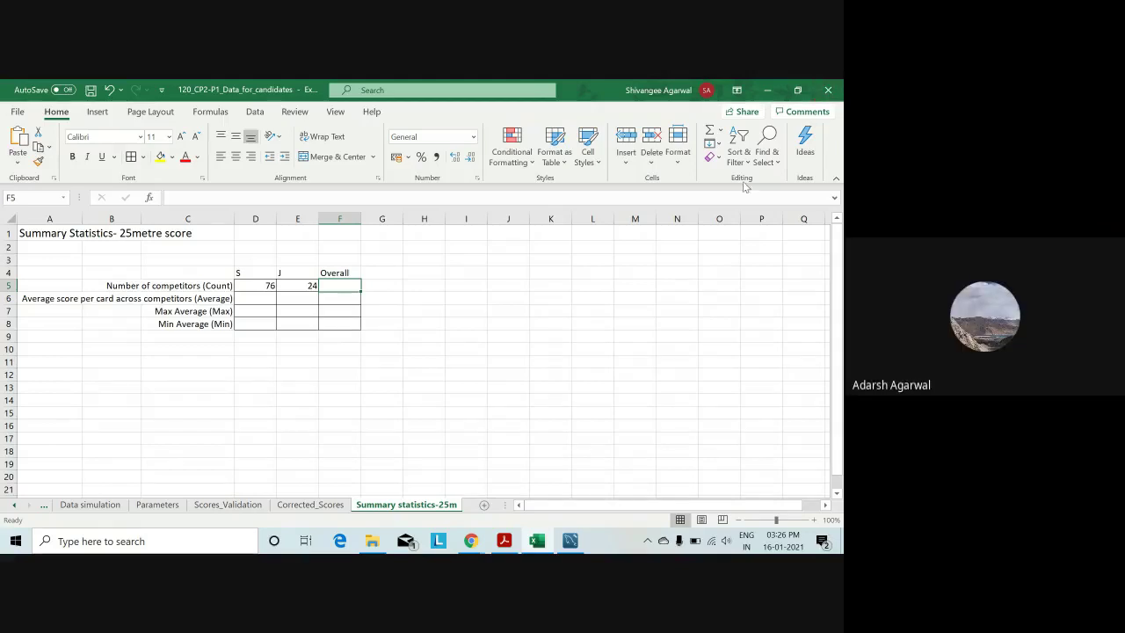
{"action": "left_click", "coordinate": [308, 286]}
{"action": "left_click", "coordinate": [336, 287]}
Enter =COUNT(Corrected_Scores!B6:B105) in F5 for an overall competitor total of 100.
{"action": "type", "text": "="}
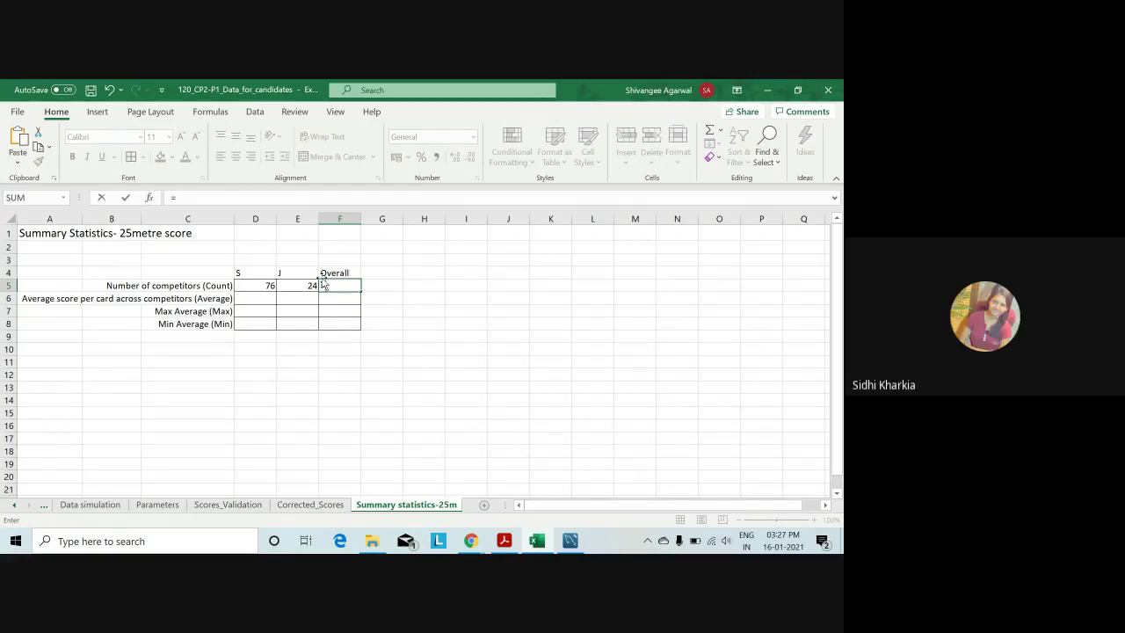
{"action": "type", "text": "C"}
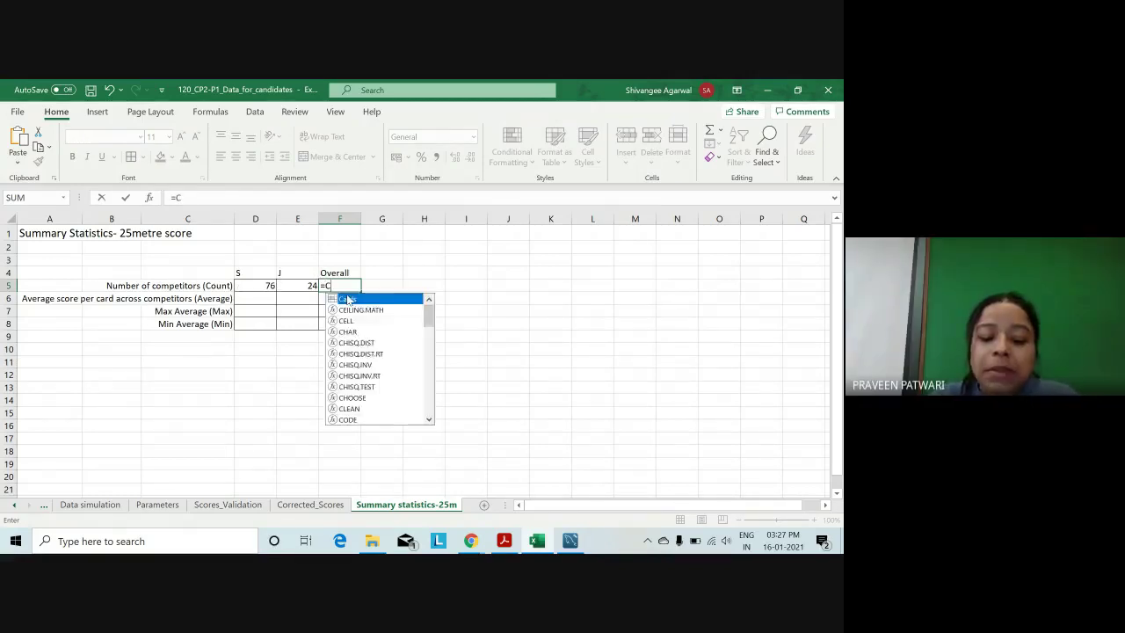
{"action": "type", "text": "OUNT("}
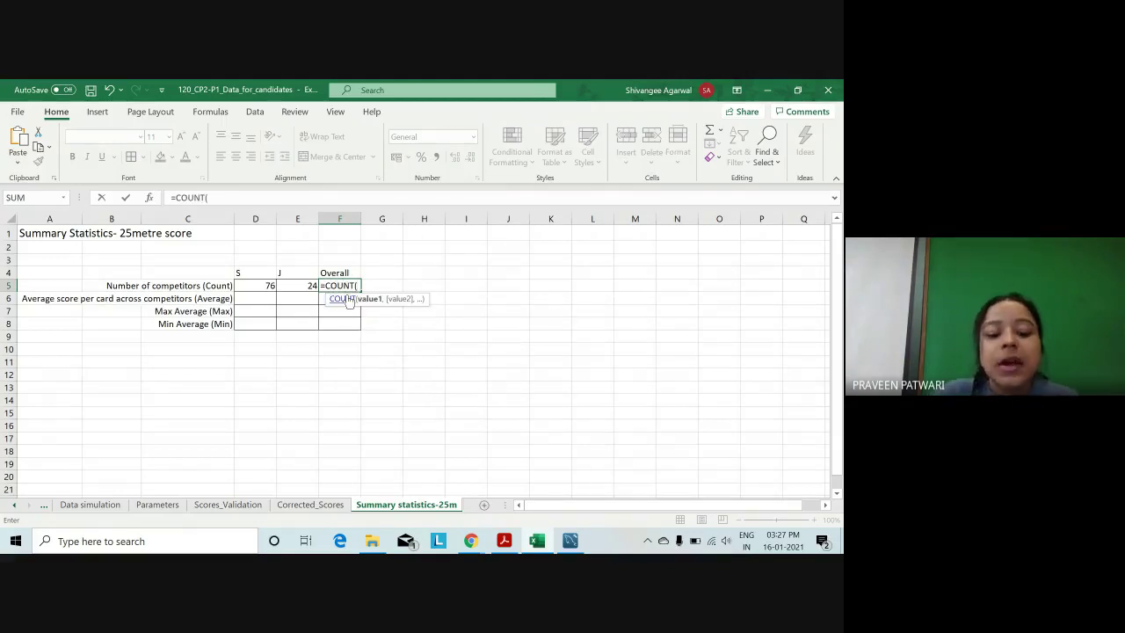
{"action": "left_click", "coordinate": [303, 507]}
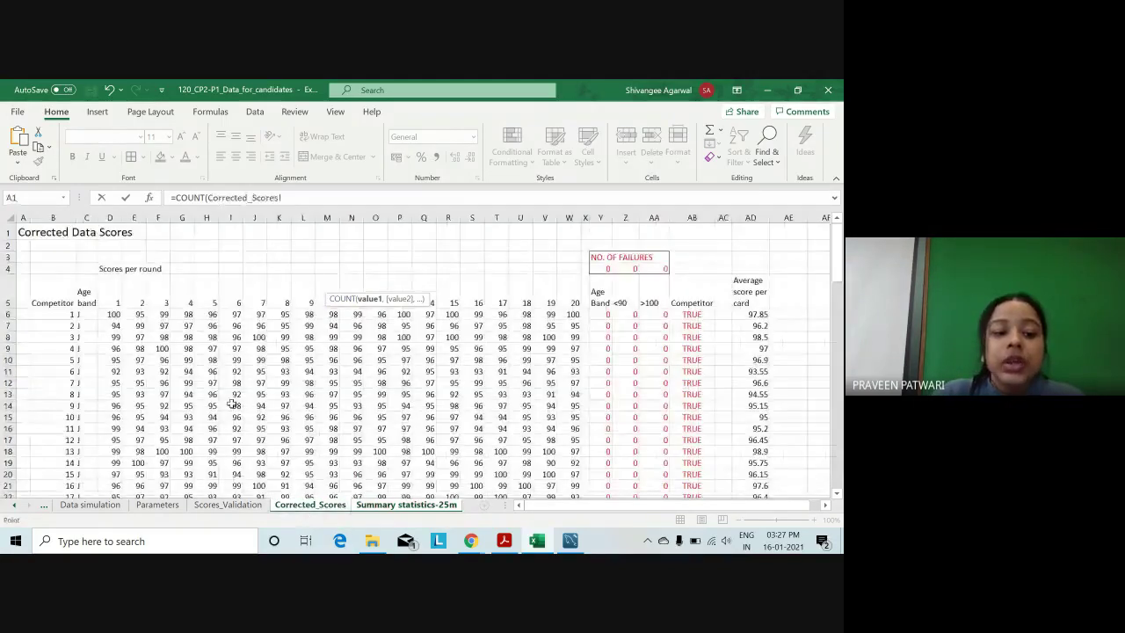
{"action": "left_click", "coordinate": [69, 314]}
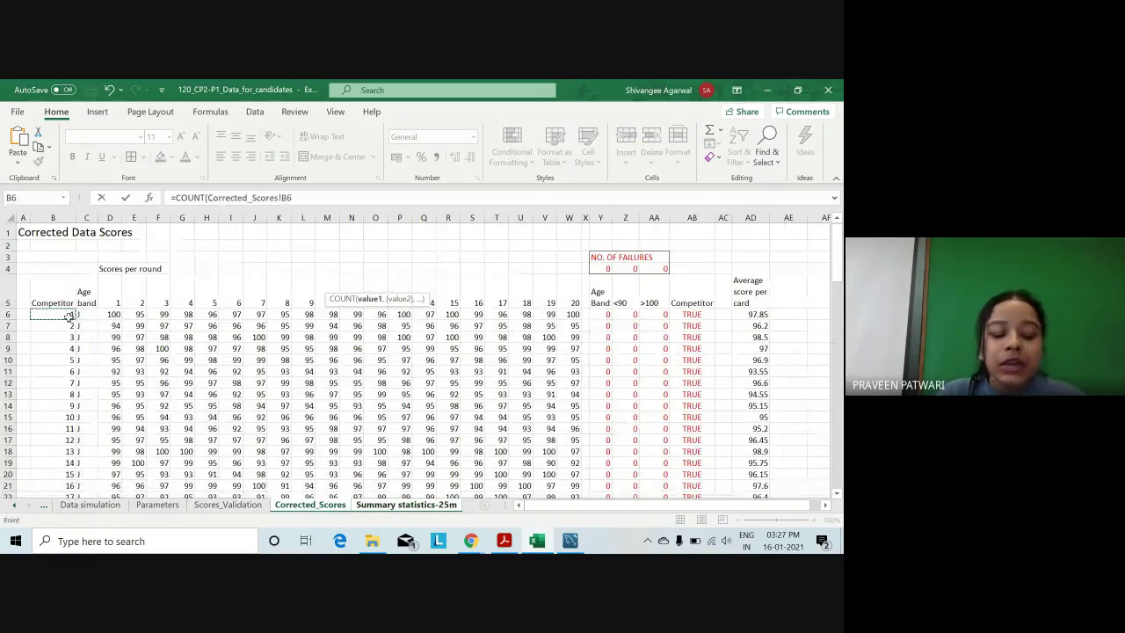
{"action": "key", "text": "ctrl+shift+Down"}
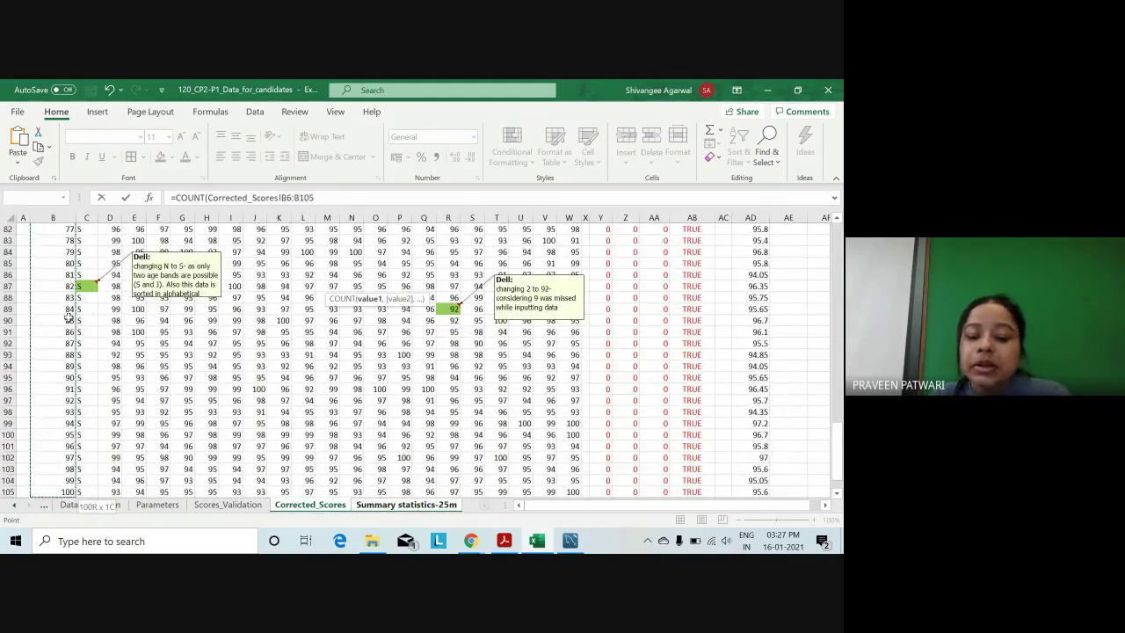
{"action": "key", "text": "Return"}
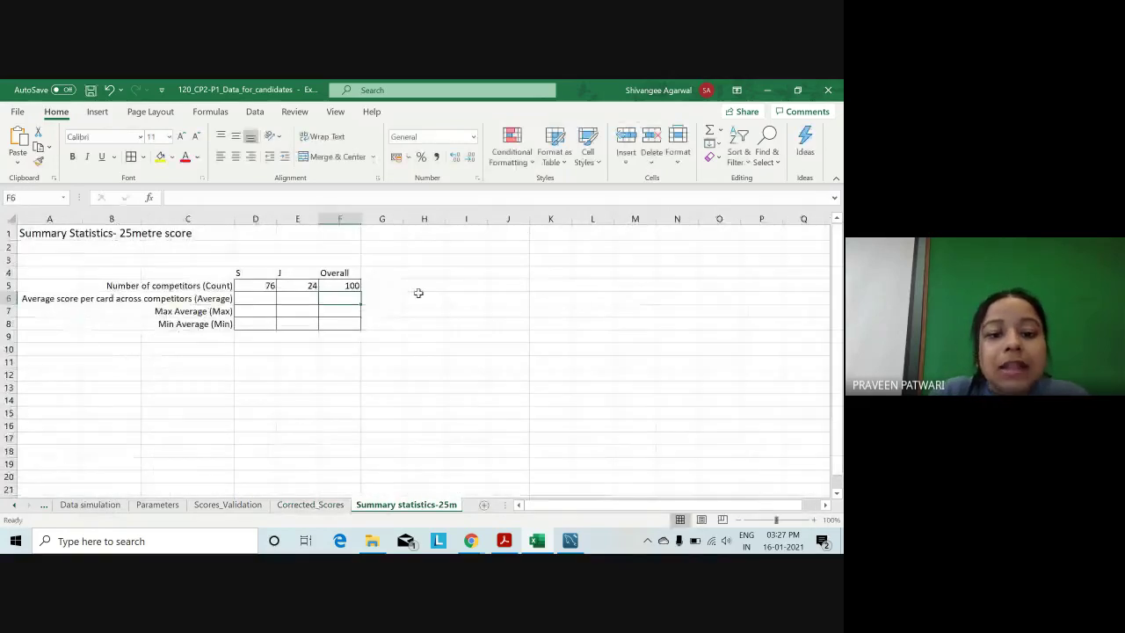
{"action": "left_click", "coordinate": [396, 289]}
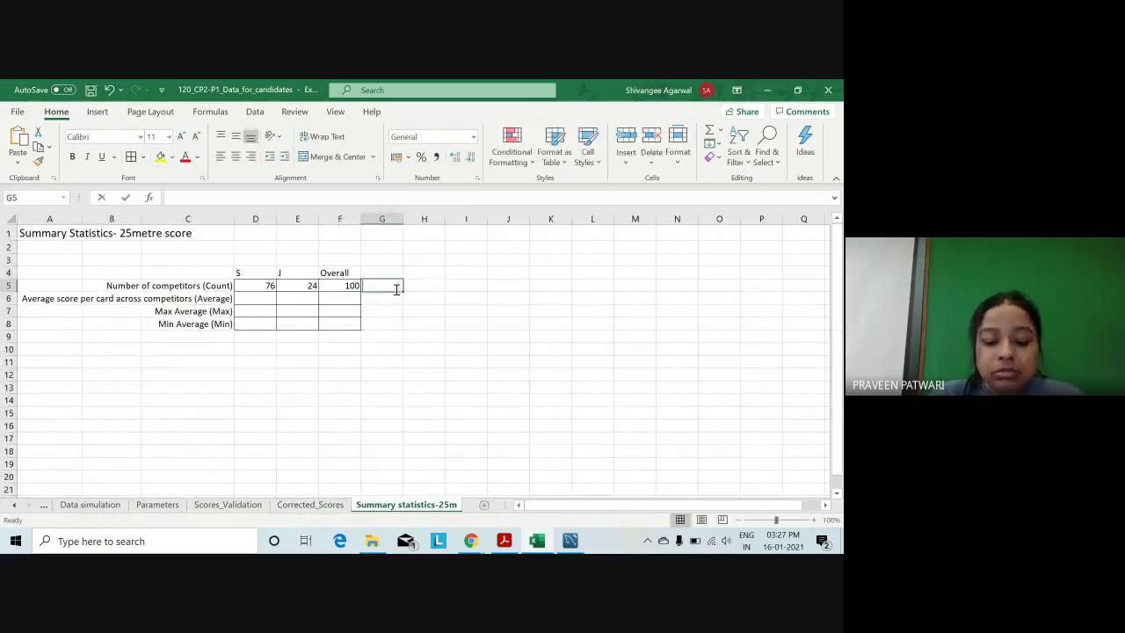
Enter =IF(D5+E5=F5,"OK","CHECK") in G5 so it confirms 76 + 24 equals 100.
{"action": "type", "text": "="}
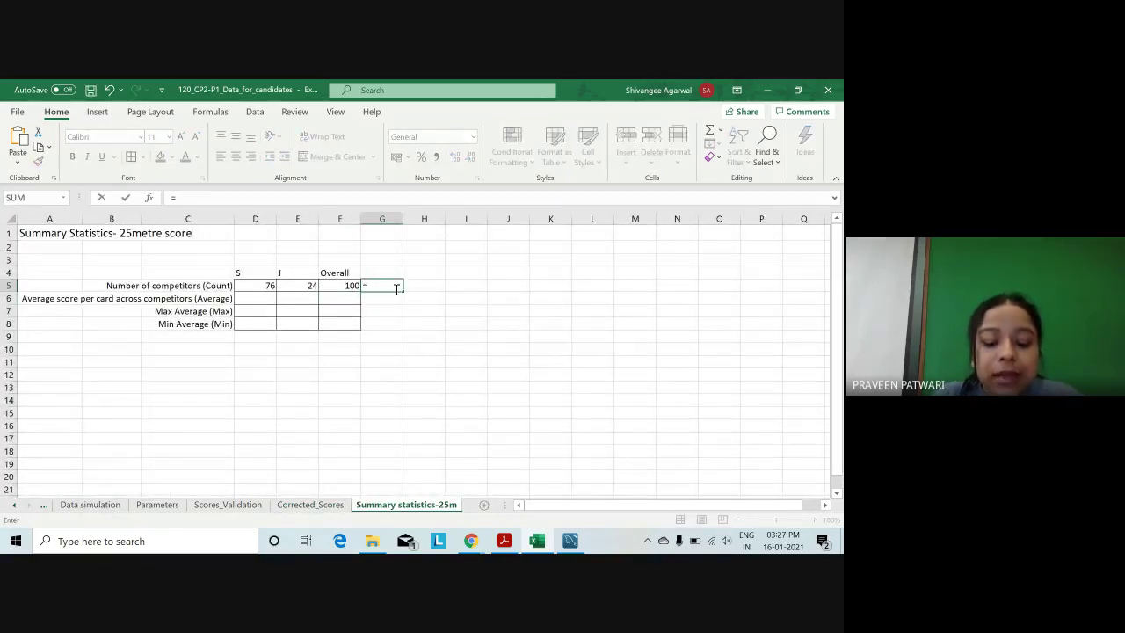
{"action": "type", "text": "IF("}
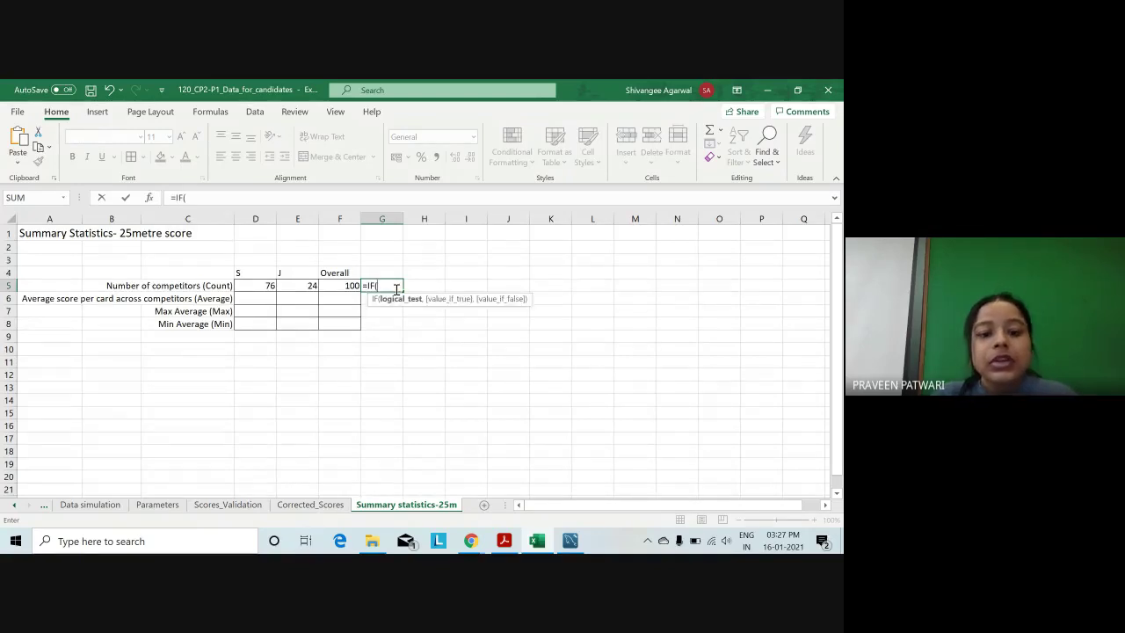
{"action": "key", "text": "Left"}
{"action": "key", "text": "Left"}
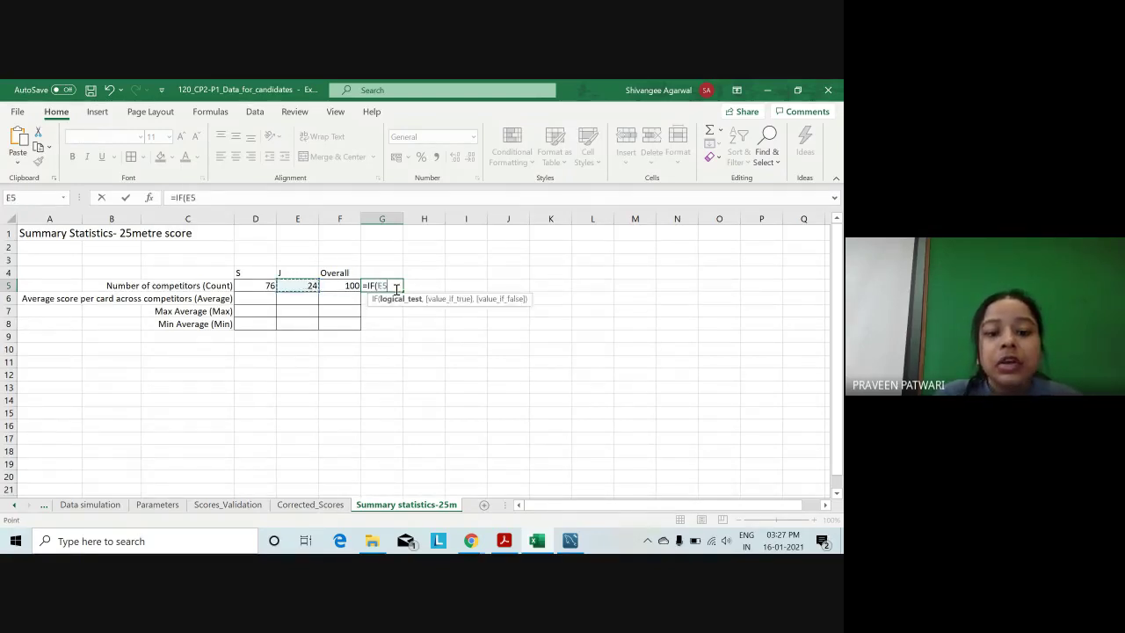
{"action": "key", "text": "Left"}
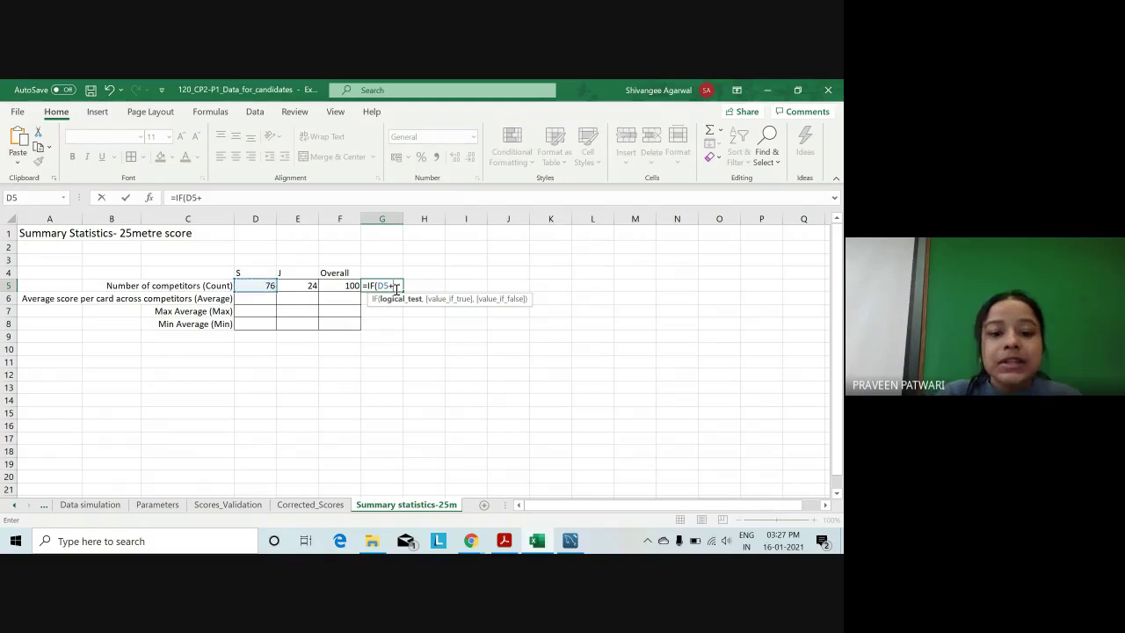
{"action": "key", "text": "Left"}
{"action": "key", "text": "Left"}
{"action": "key", "text": "Left"}
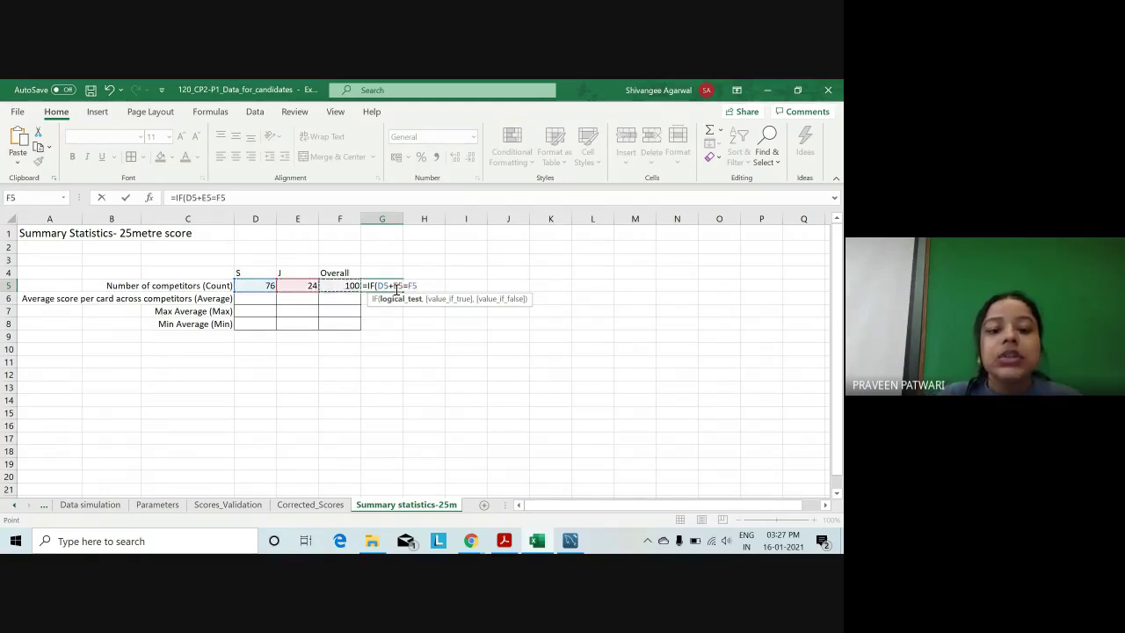
{"action": "type", "text": ",\""}
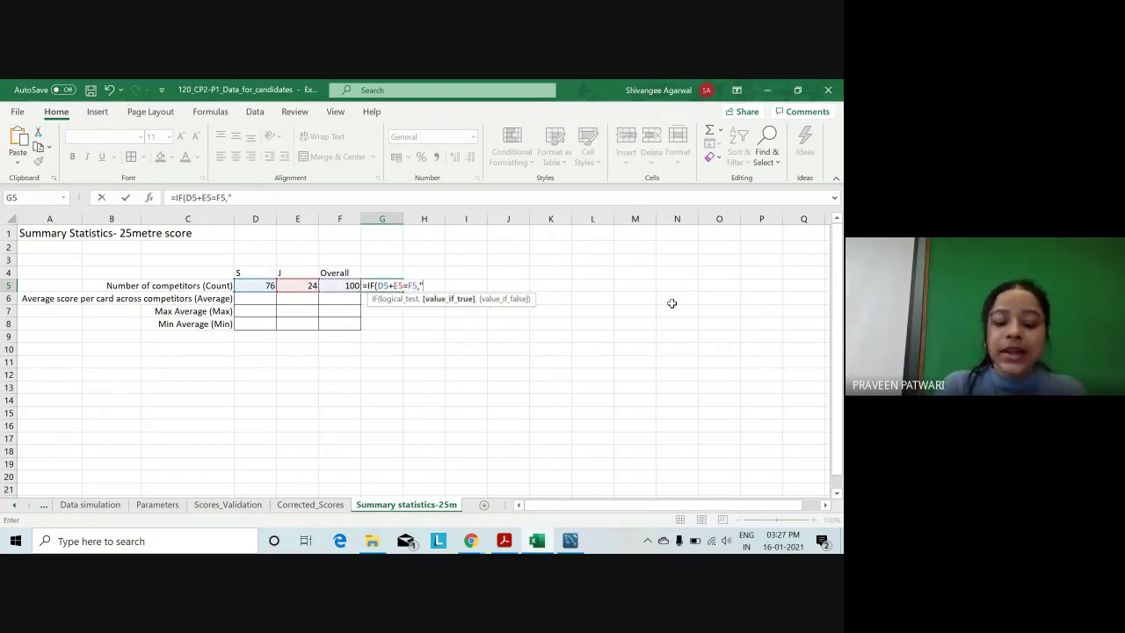
{"action": "type", "text": "OK\""}
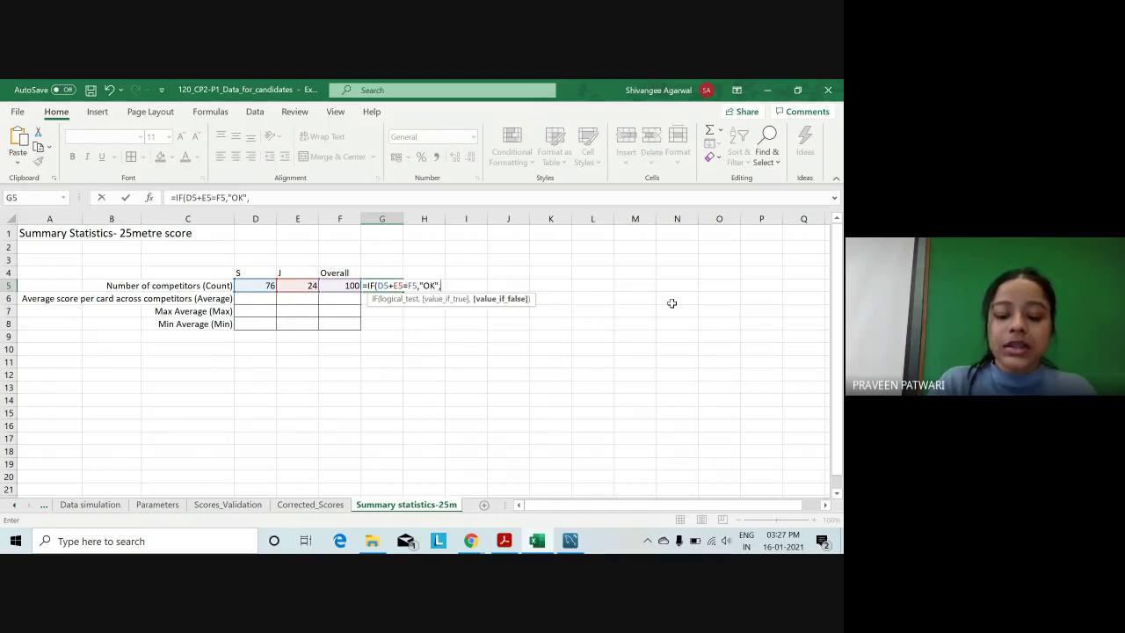
{"action": "type", "text": ",\"CHECK"}
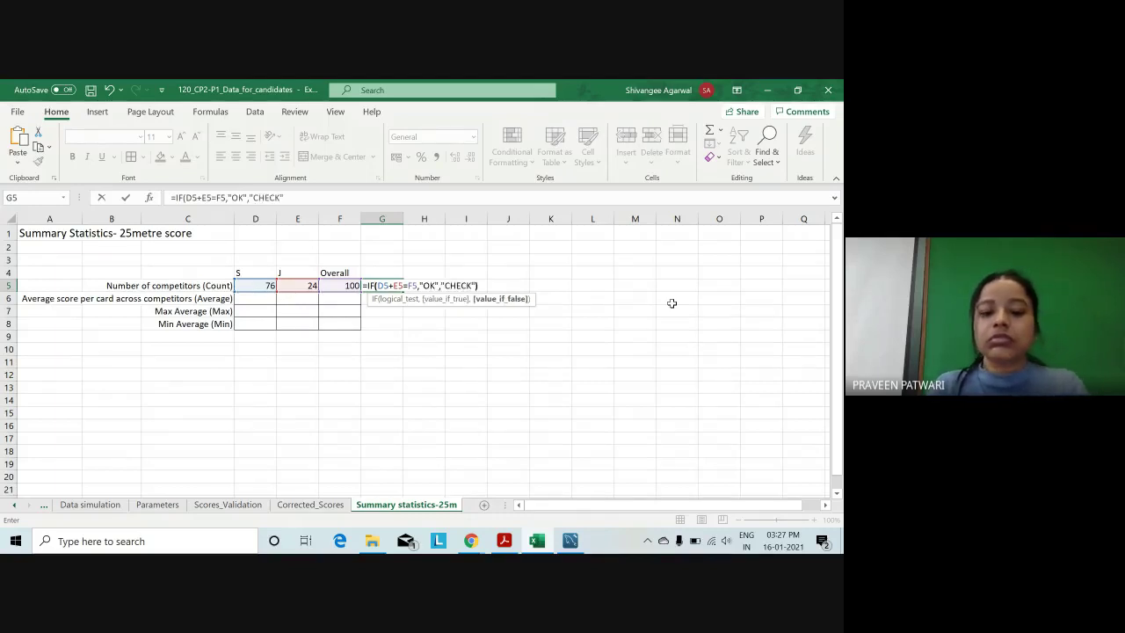
{"action": "type", "text": "\")"}
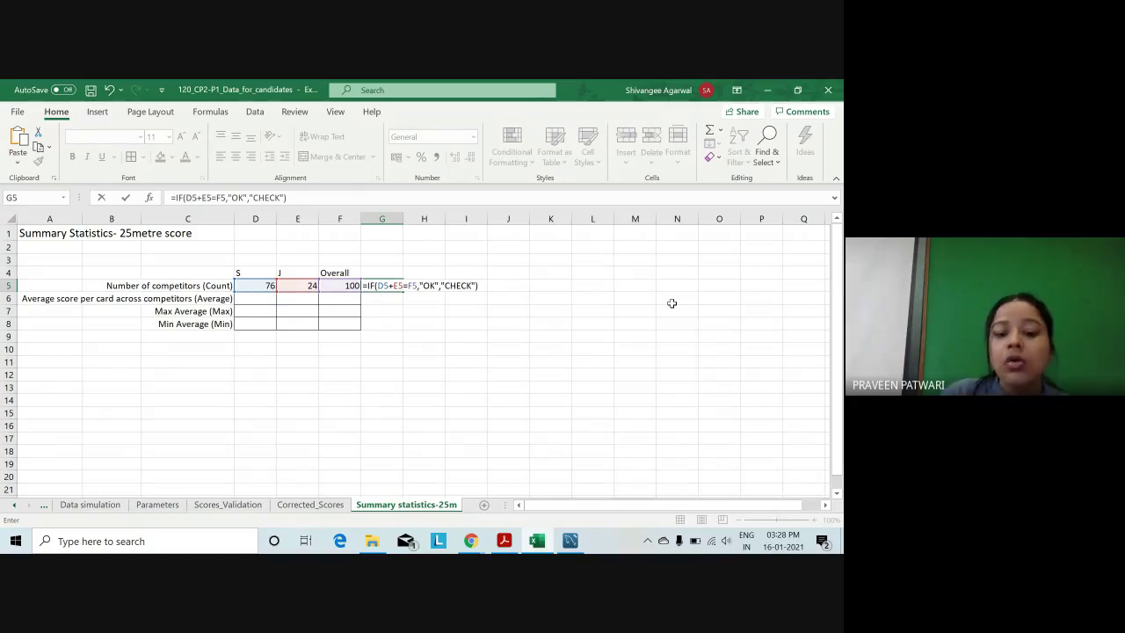
{"action": "key", "text": "Return"}
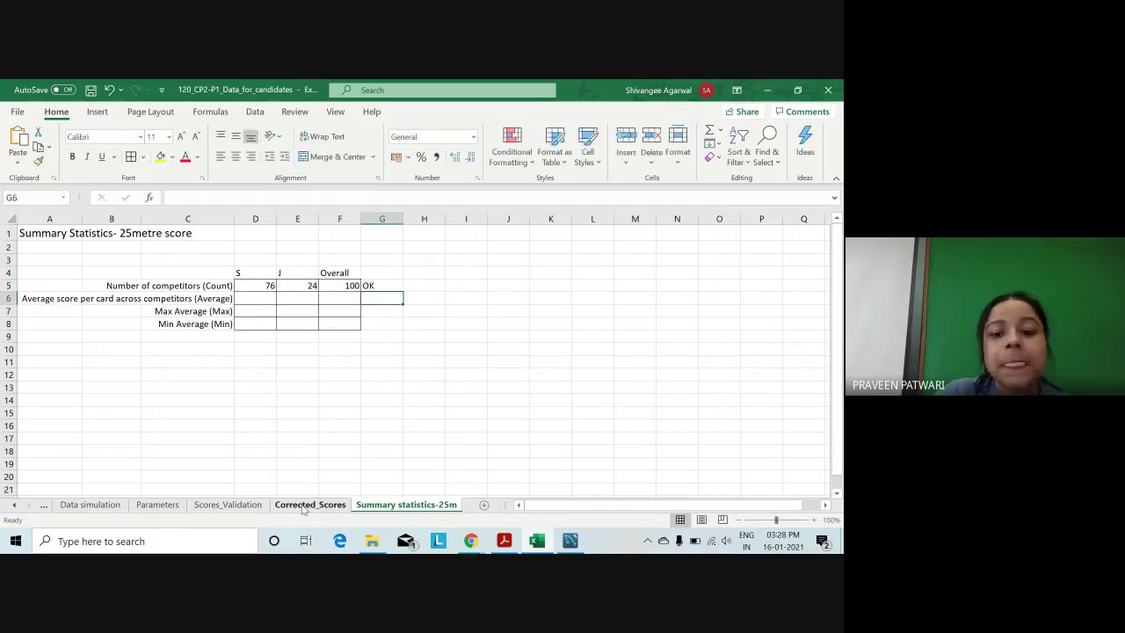
{"action": "left_click", "coordinate": [308, 505]}
Scroll to the top of Corrected_Scores and select the Age Band to Competitor columns Y–AB.
{"action": "scroll", "coordinate": [819, 397], "scroll_direction": "up", "scroll_amount": 6}
{"action": "scroll", "coordinate": [820, 396], "scroll_direction": "up", "scroll_amount": 20}
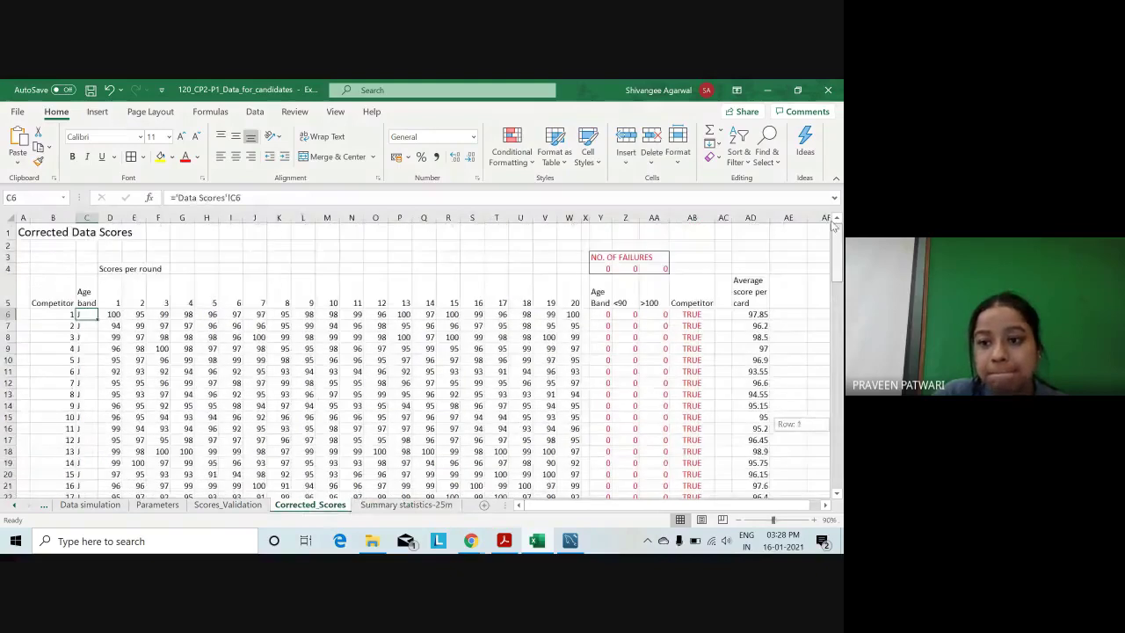
{"action": "mouse_move", "coordinate": [600, 297]}
{"action": "left_mouse_down"}
{"action": "mouse_move", "coordinate": [689, 296]}
{"action": "mouse_move", "coordinate": [689, 315]}
{"action": "left_mouse_up"}
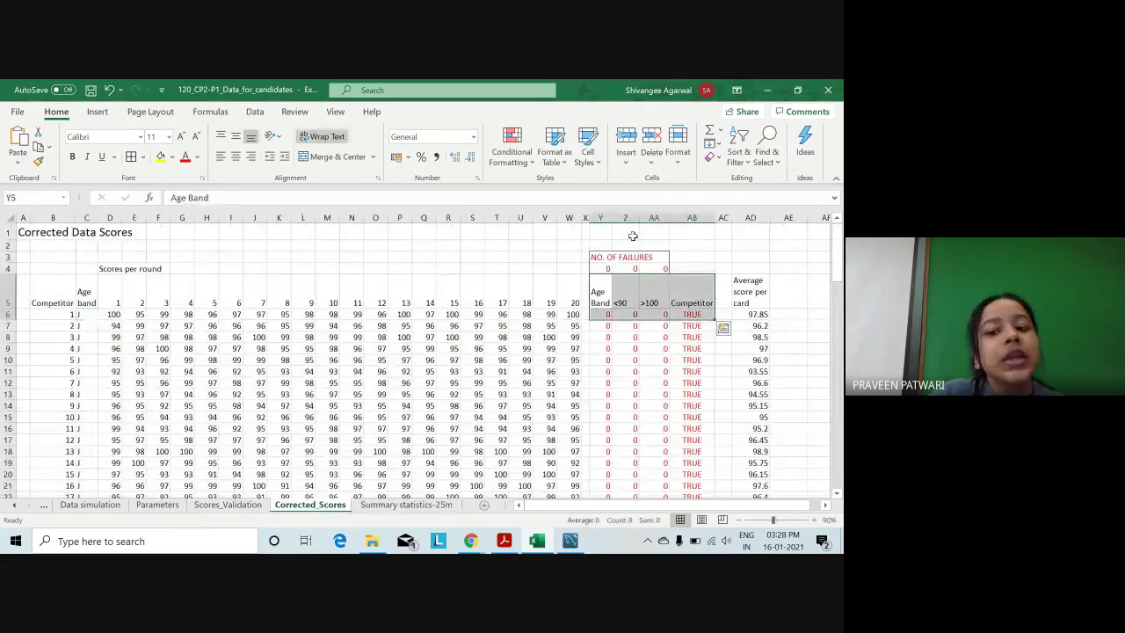
{"action": "mouse_move", "coordinate": [612, 217]}
{"action": "left_mouse_down"}
{"action": "mouse_move", "coordinate": [652, 212]}
{"action": "mouse_move", "coordinate": [612, 217]}
{"action": "left_mouse_up"}
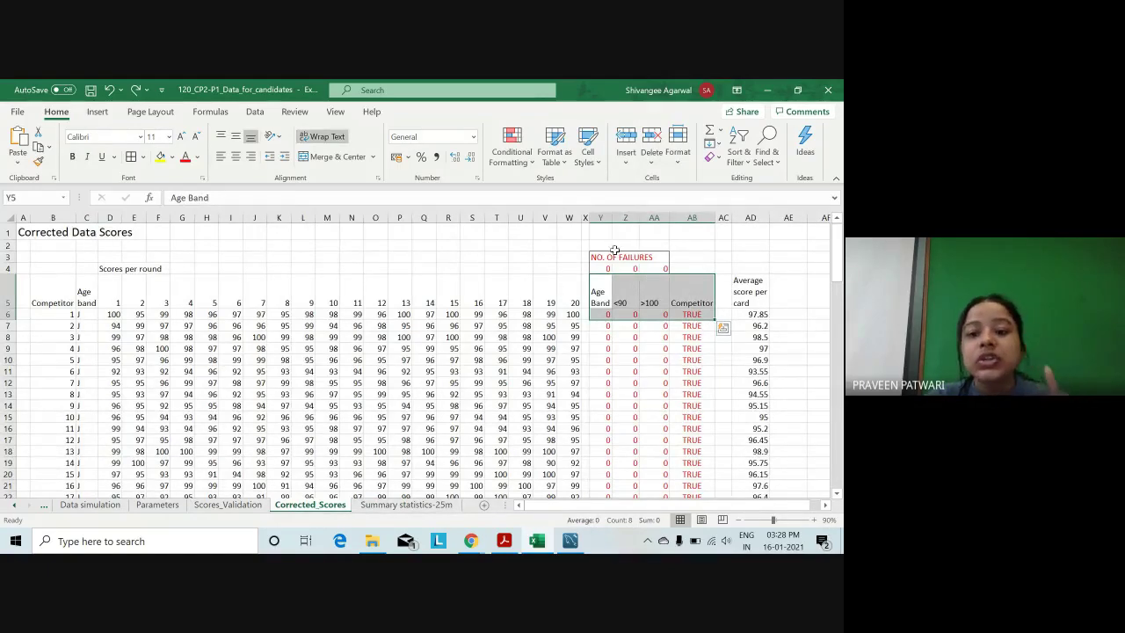
{"action": "left_click_drag", "start_coordinate": [604, 216], "coordinate": [716, 428]}
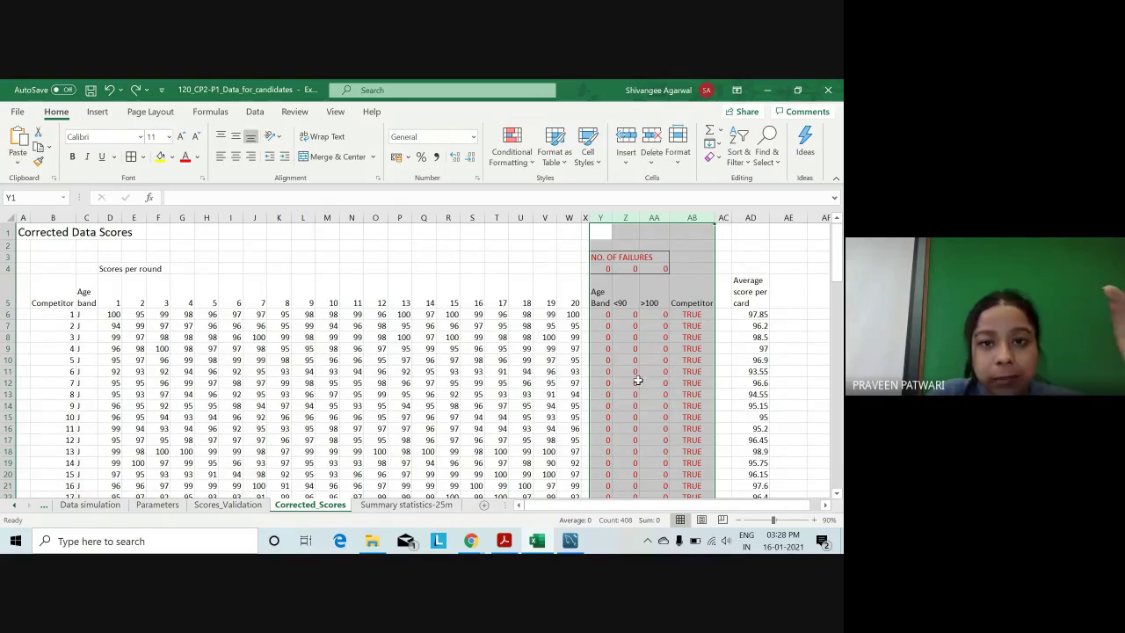
{"action": "left_click", "coordinate": [511, 543]}
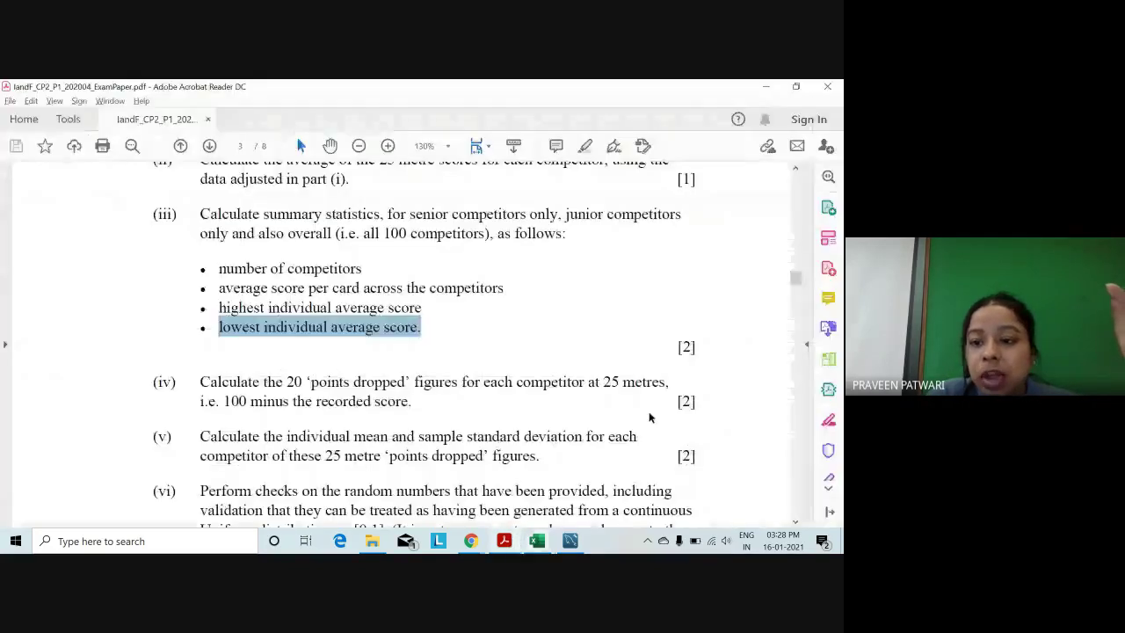
{"action": "left_click_drag", "start_coordinate": [795, 281], "coordinate": [796, 320]}
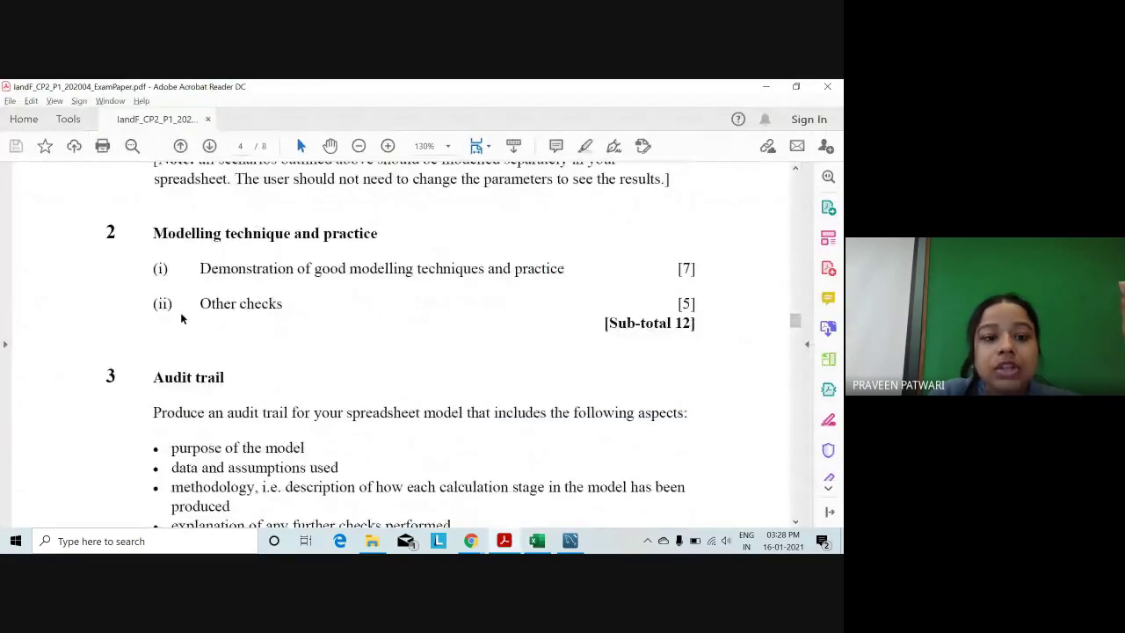
{"action": "left_click_drag", "start_coordinate": [224, 303], "coordinate": [283, 305]}
{"action": "left_click_drag", "start_coordinate": [678, 302], "coordinate": [696, 304]}
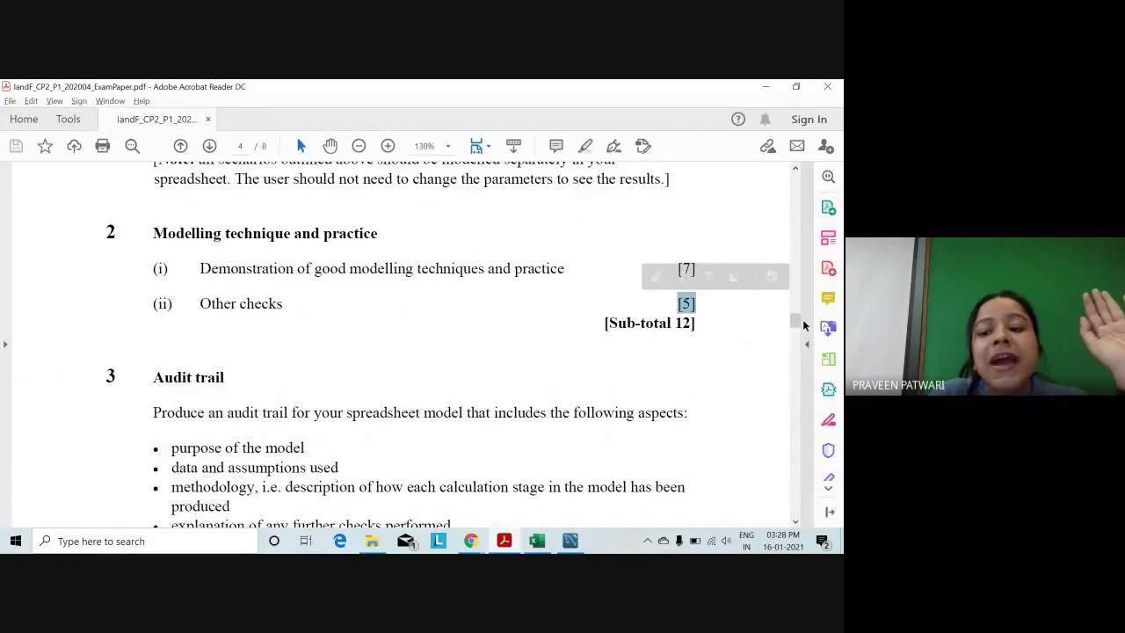
{"action": "left_click_drag", "start_coordinate": [796, 324], "coordinate": [796, 274]}
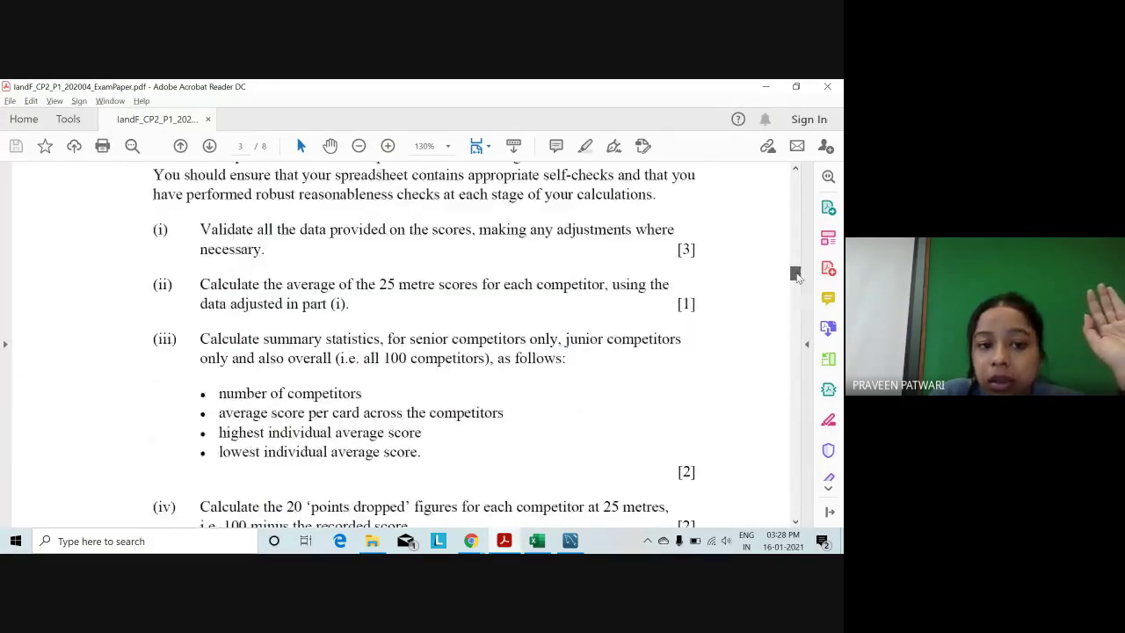
{"action": "left_click", "coordinate": [537, 541]}
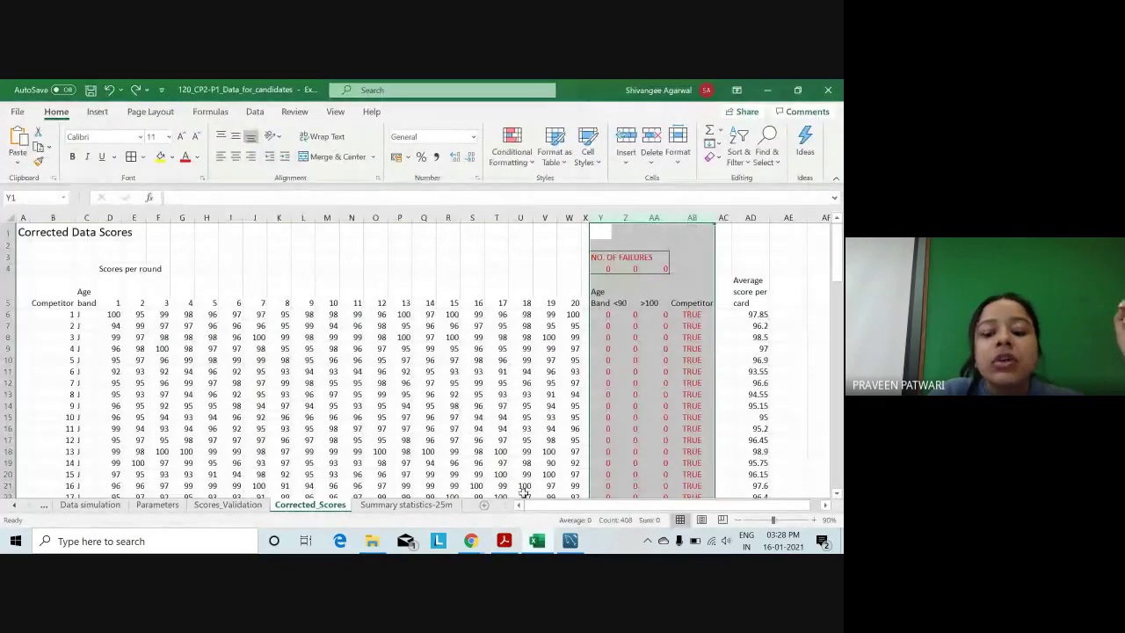
{"action": "left_click", "coordinate": [503, 541]}
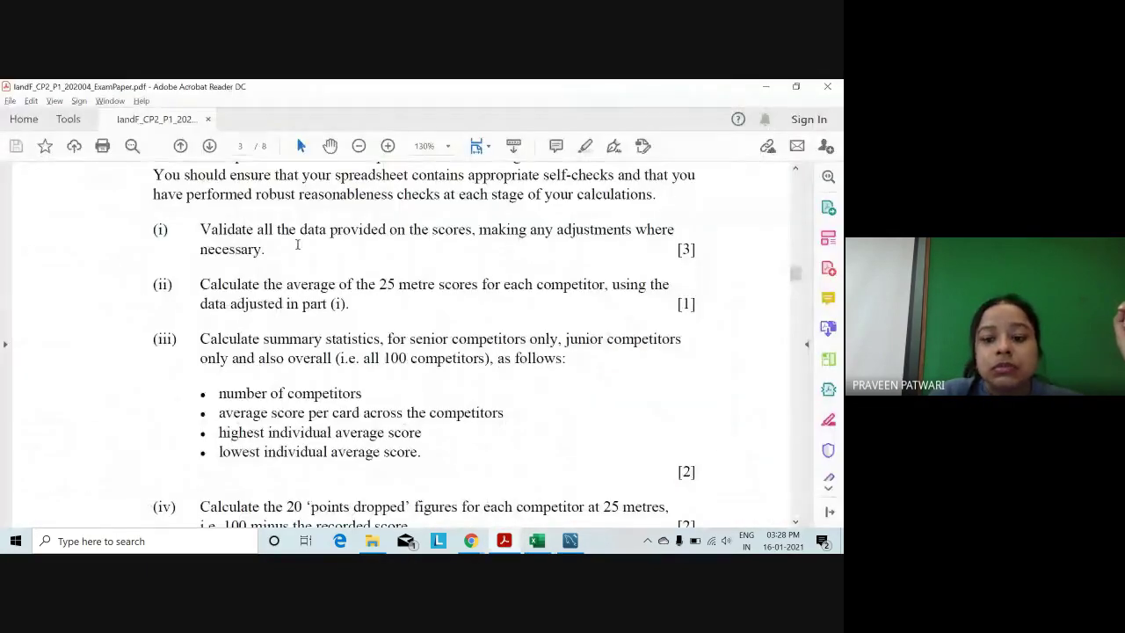
{"action": "left_click", "coordinate": [537, 540]}
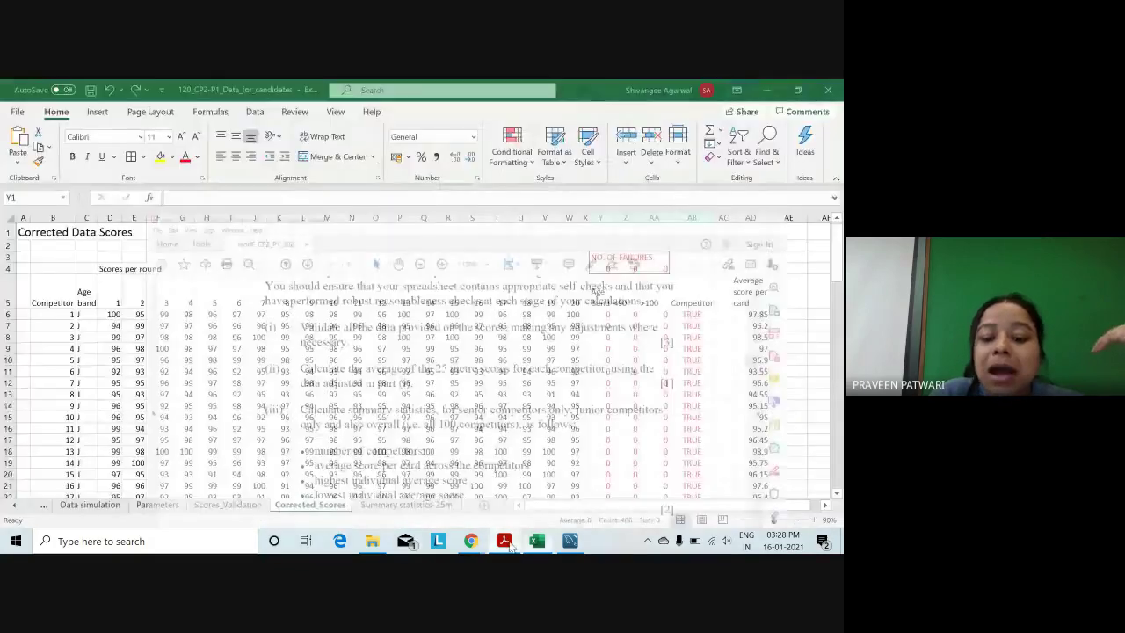
{"action": "left_click_drag", "start_coordinate": [836, 255], "coordinate": [822, 494]}
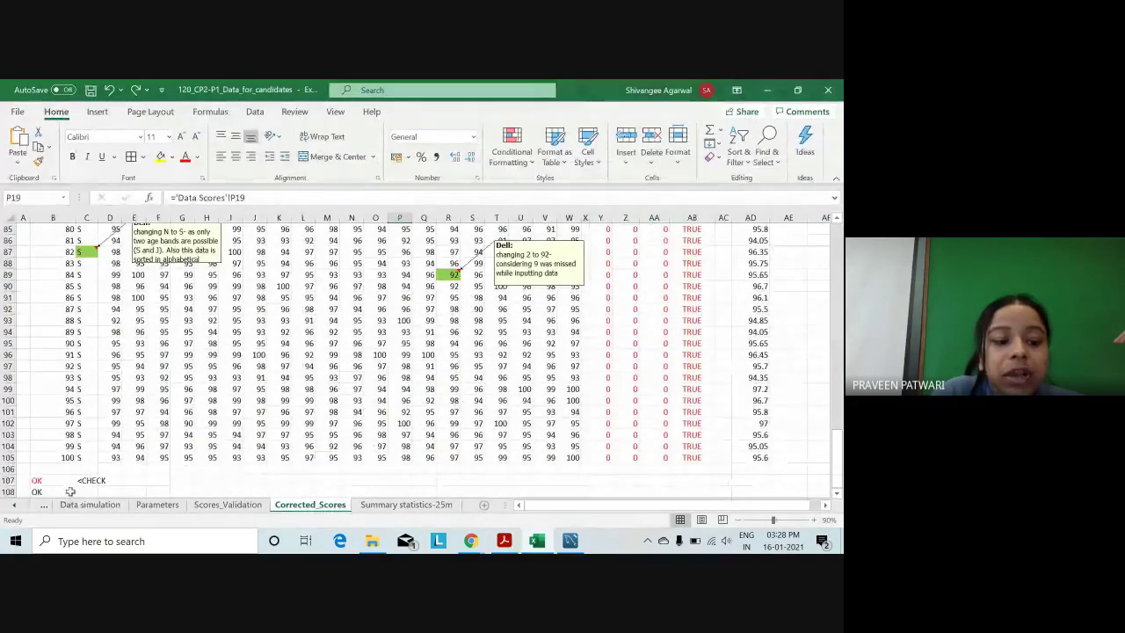
{"action": "left_click", "coordinate": [61, 480]}
{"action": "scroll", "coordinate": [61, 481], "scroll_direction": "down", "scroll_amount": 1}
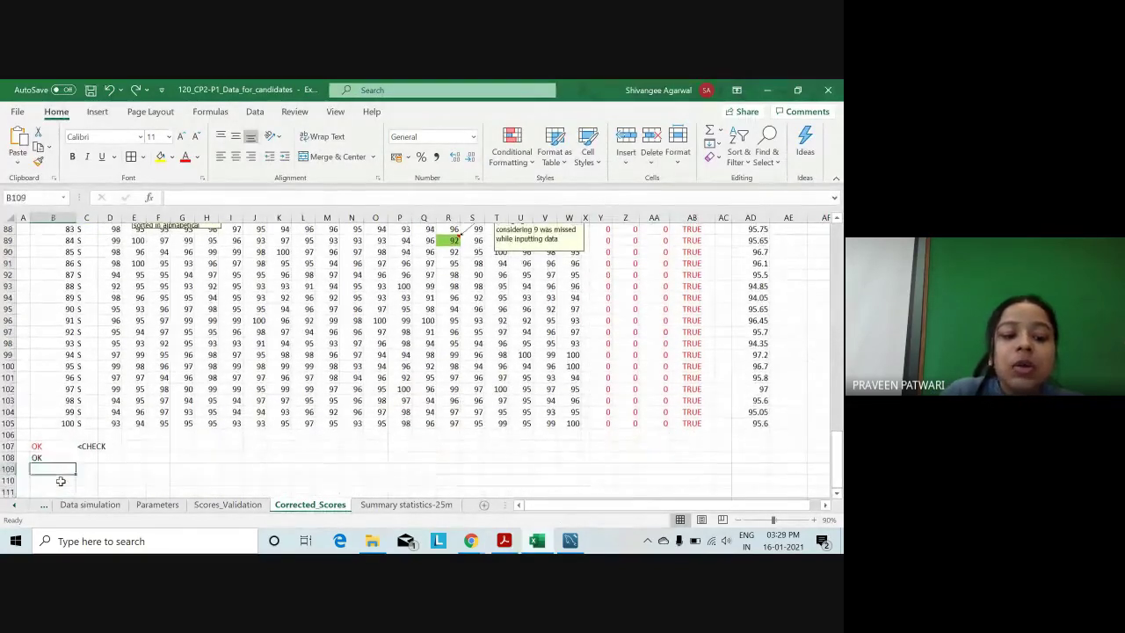
{"action": "key", "text": "Up"}
{"action": "key", "text": "Down"}
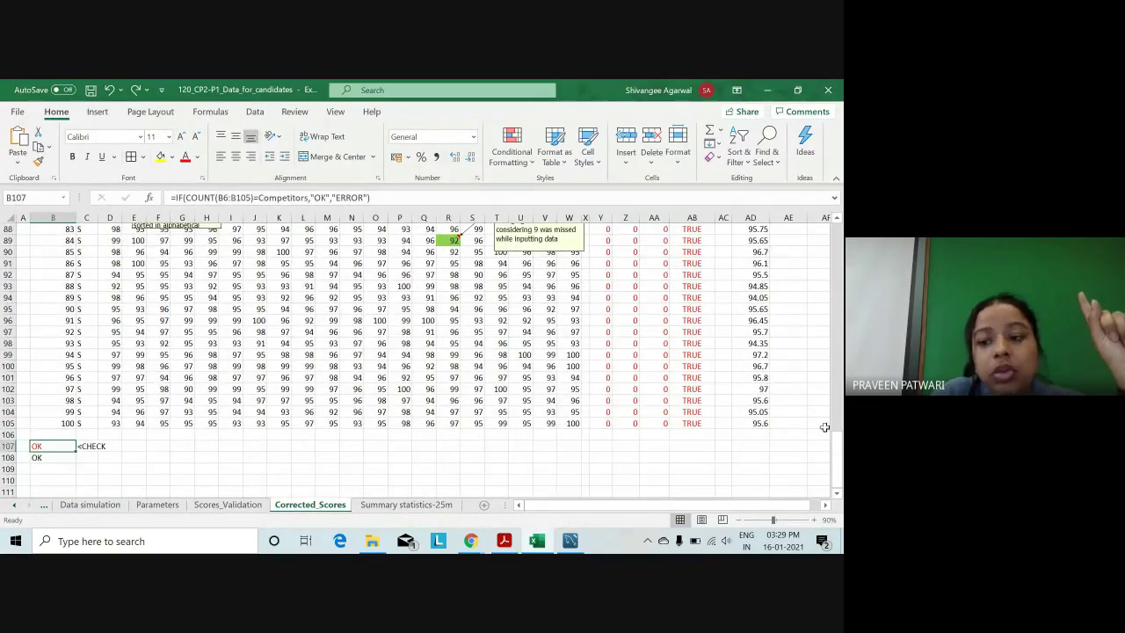
{"action": "left_click_drag", "start_coordinate": [837, 448], "coordinate": [831, 237]}
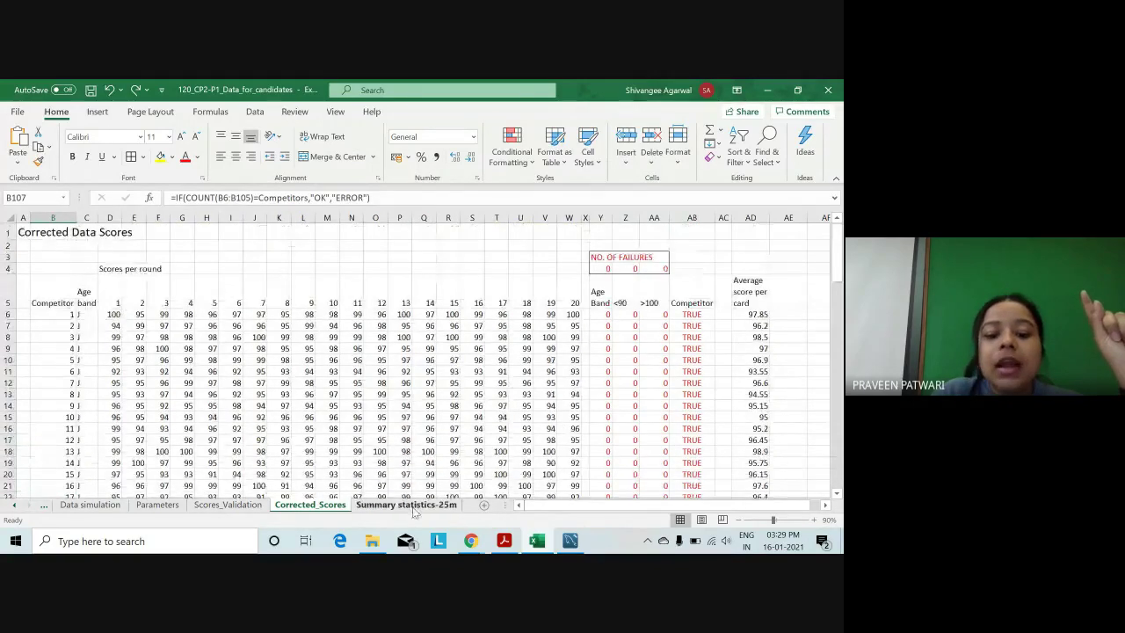
Back on the summary sheet, color the G5 OK check red and re-enter its formula.
{"action": "left_click", "coordinate": [406, 505]}
{"action": "left_click", "coordinate": [385, 285]}
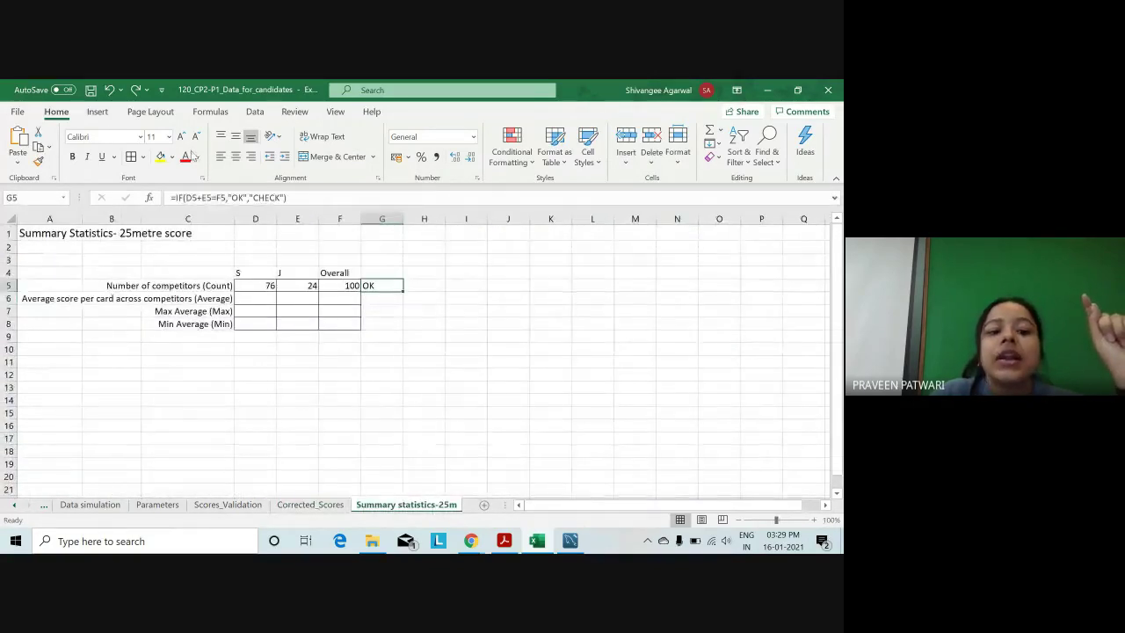
{"action": "left_click", "coordinate": [408, 302]}
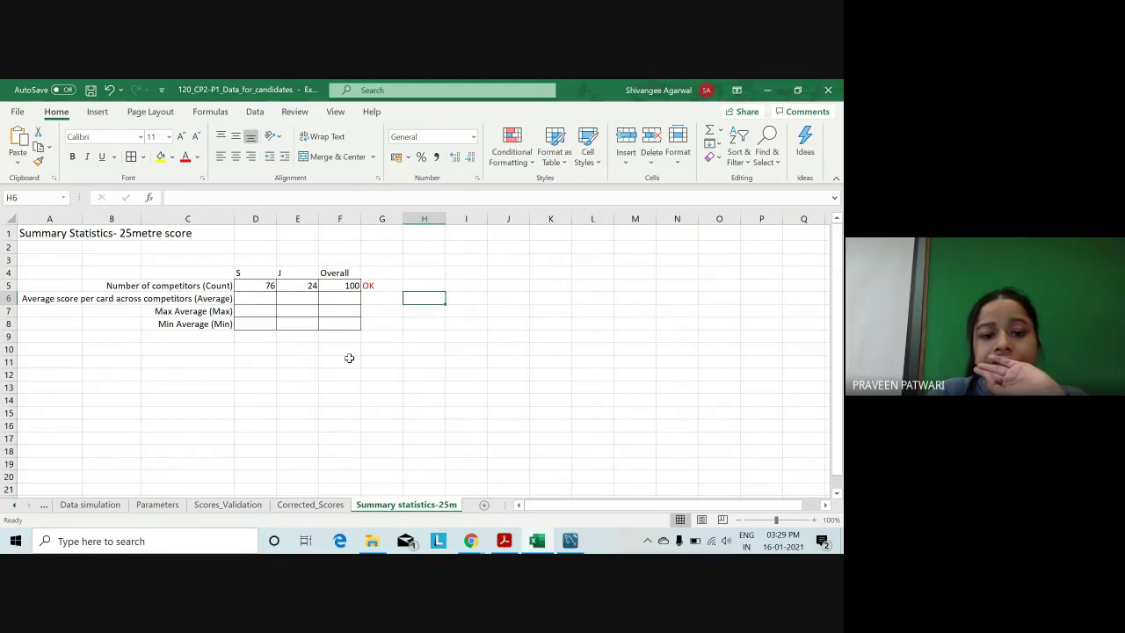
{"action": "left_click", "coordinate": [353, 288]}
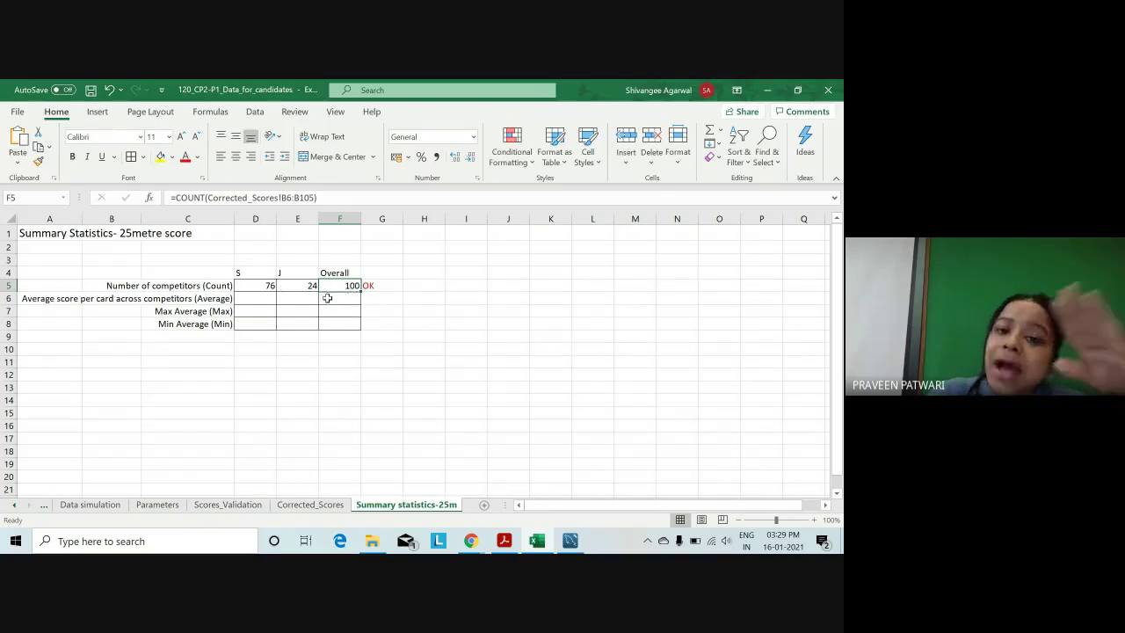
{"action": "left_click_drag", "start_coordinate": [273, 285], "coordinate": [350, 285]}
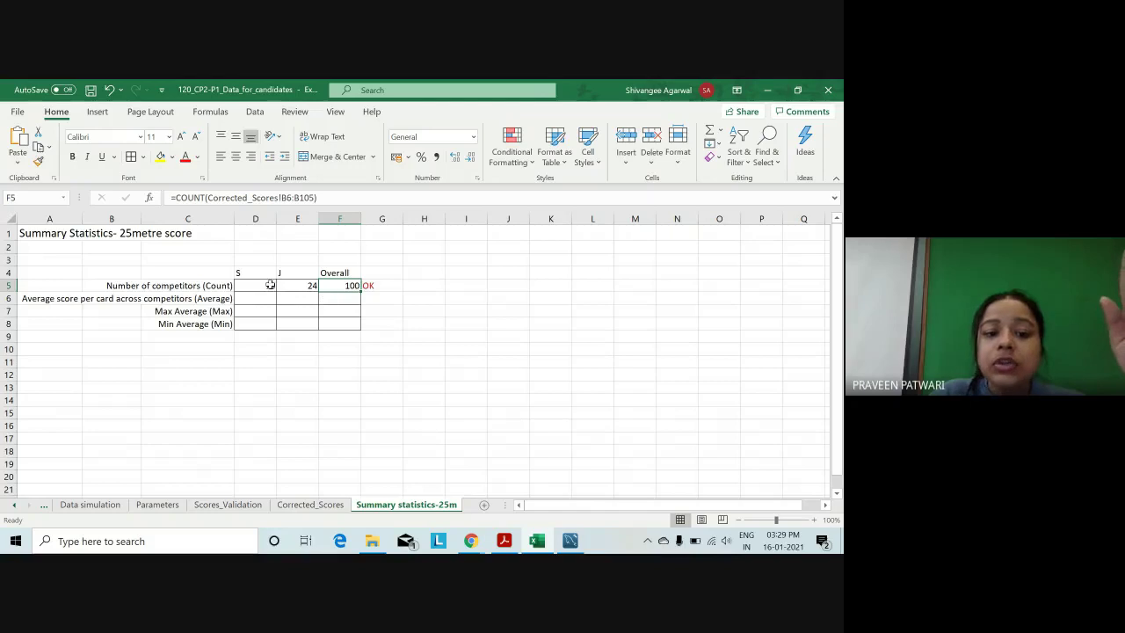
{"action": "left_click", "coordinate": [351, 283]}
{"action": "left_click", "coordinate": [367, 285]}
{"action": "double_click", "coordinate": [389, 286]}
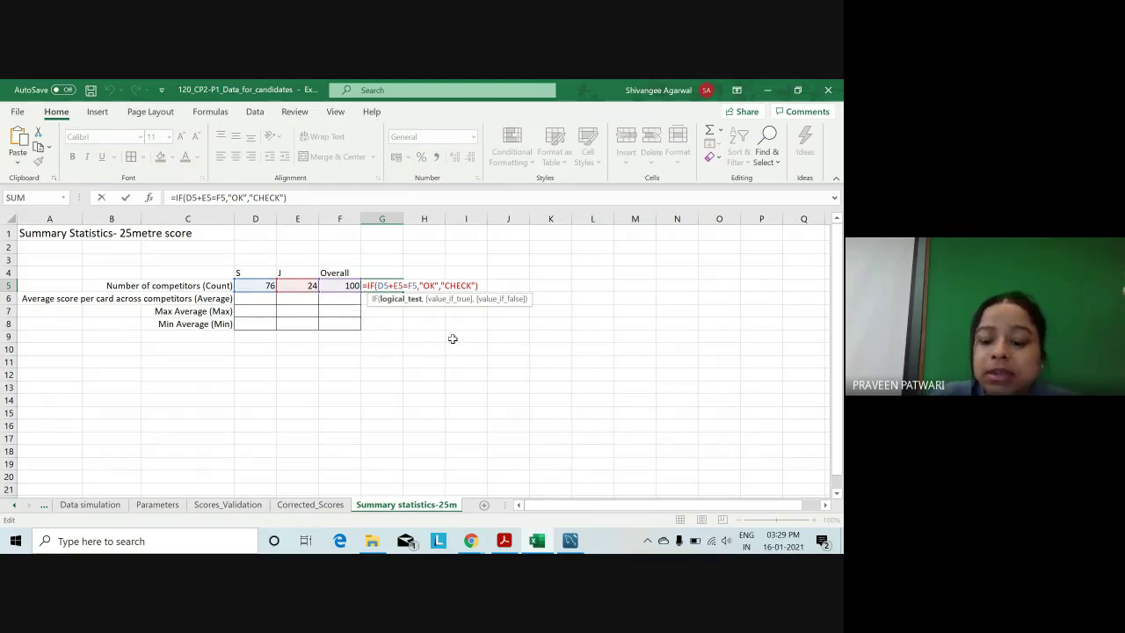
{"action": "key", "text": "Return"}
Review the F5 overall count formula against Corrected_Scores, then select H5 for a new check.
{"action": "left_click", "coordinate": [414, 287]}
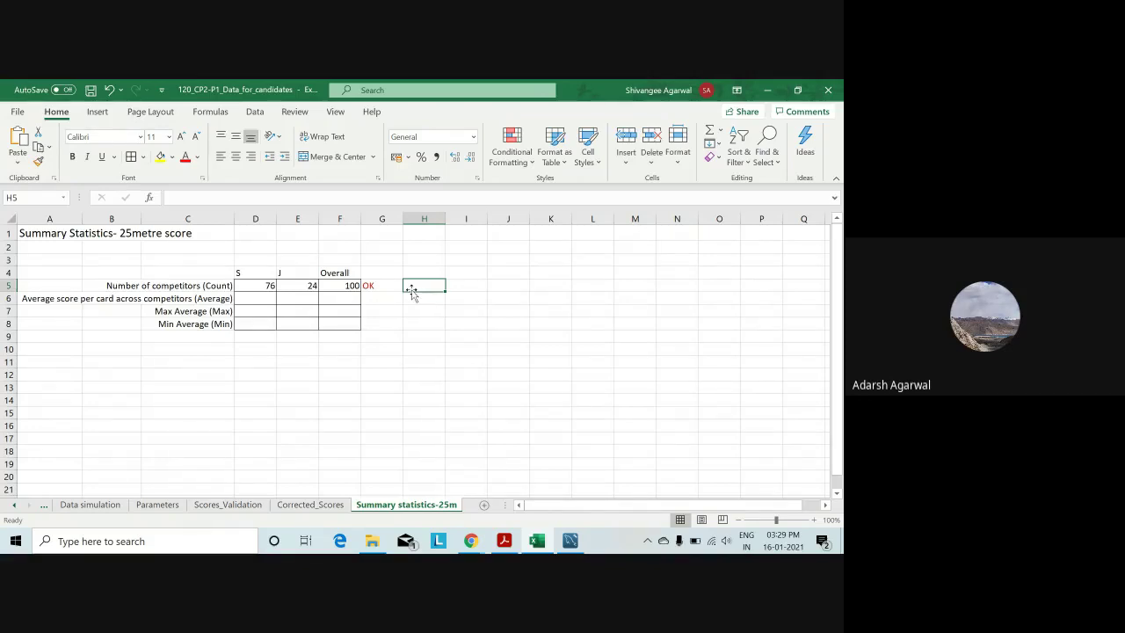
{"action": "left_click", "coordinate": [356, 283]}
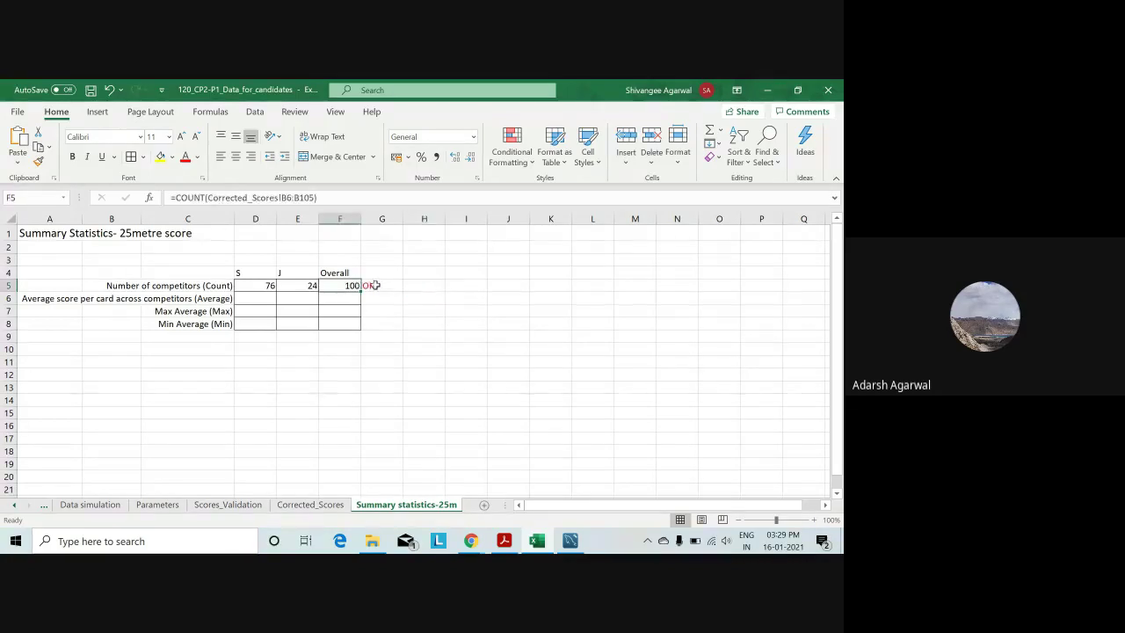
{"action": "left_click", "coordinate": [409, 285]}
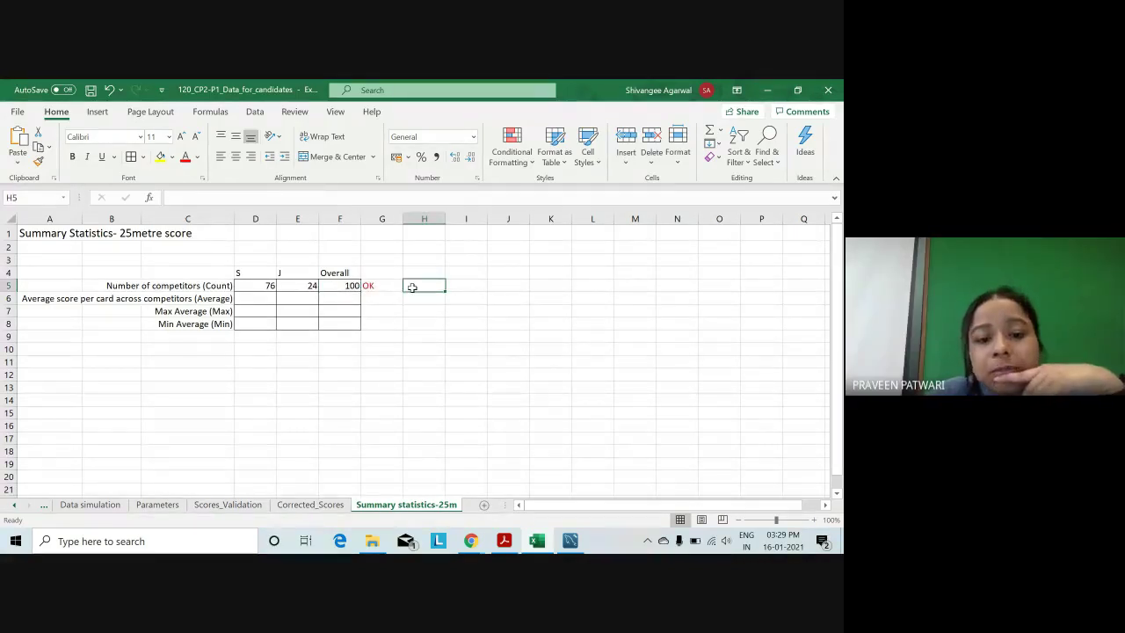
{"action": "key", "text": "Left"}
{"action": "key", "text": "Left"}
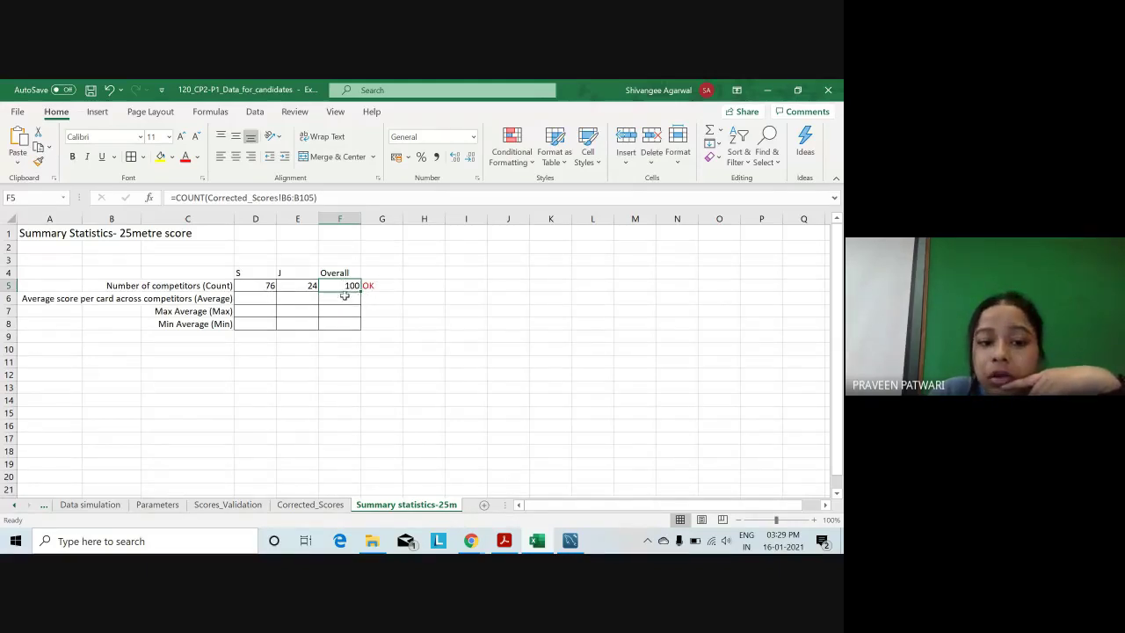
{"action": "left_click", "coordinate": [299, 505]}
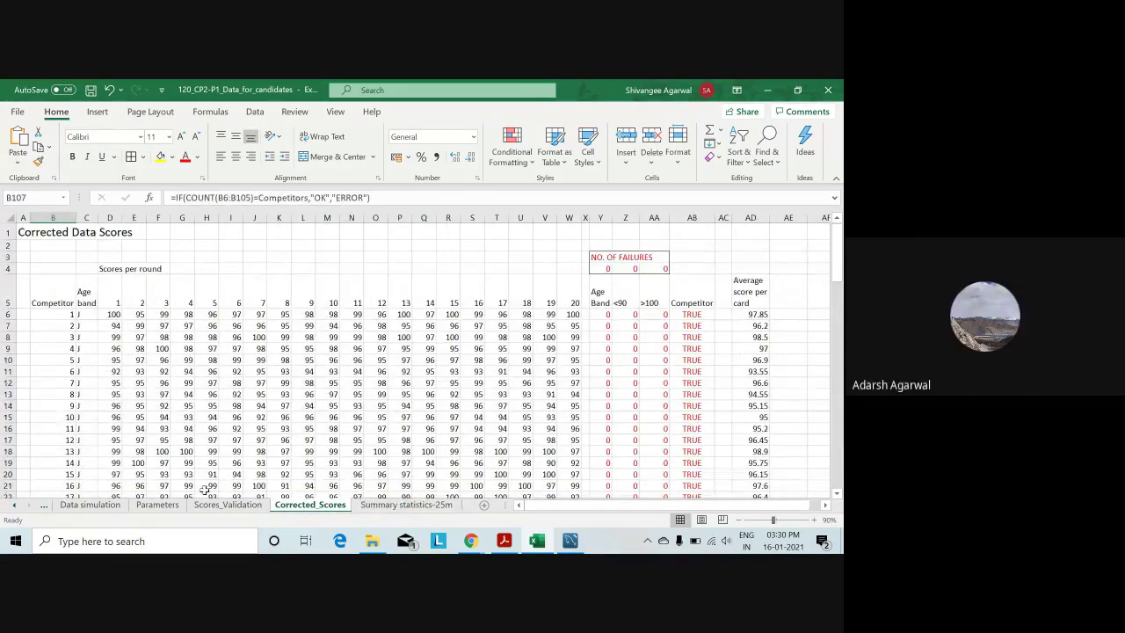
{"action": "left_click", "coordinate": [362, 505]}
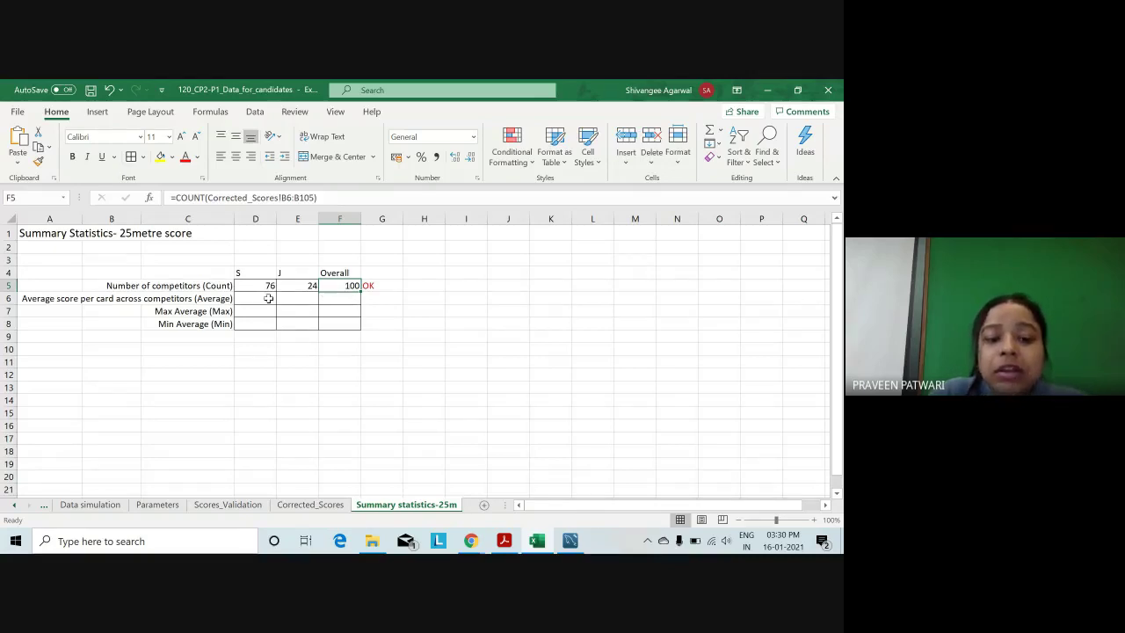
{"action": "left_click", "coordinate": [392, 284]}
Enter =IF(F5=Competitors,"OK","CHECK") in H5, using the Parameters sheet's Competitors value of 100.
{"action": "left_click", "coordinate": [428, 292]}
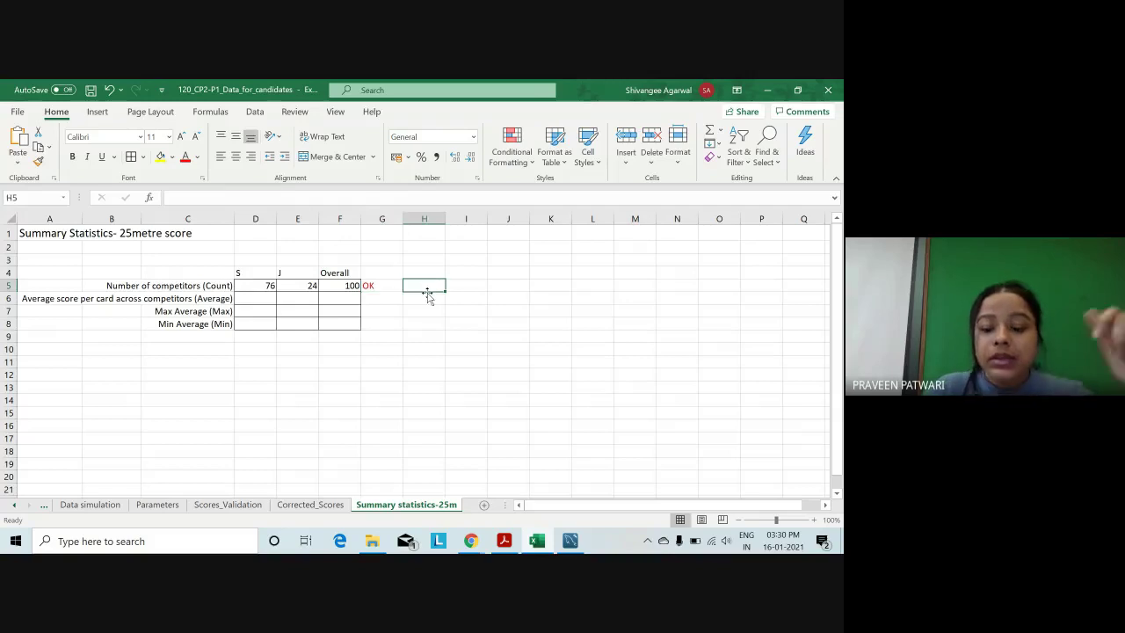
{"action": "type", "text": "=if"}
{"action": "key", "text": "Tab"}
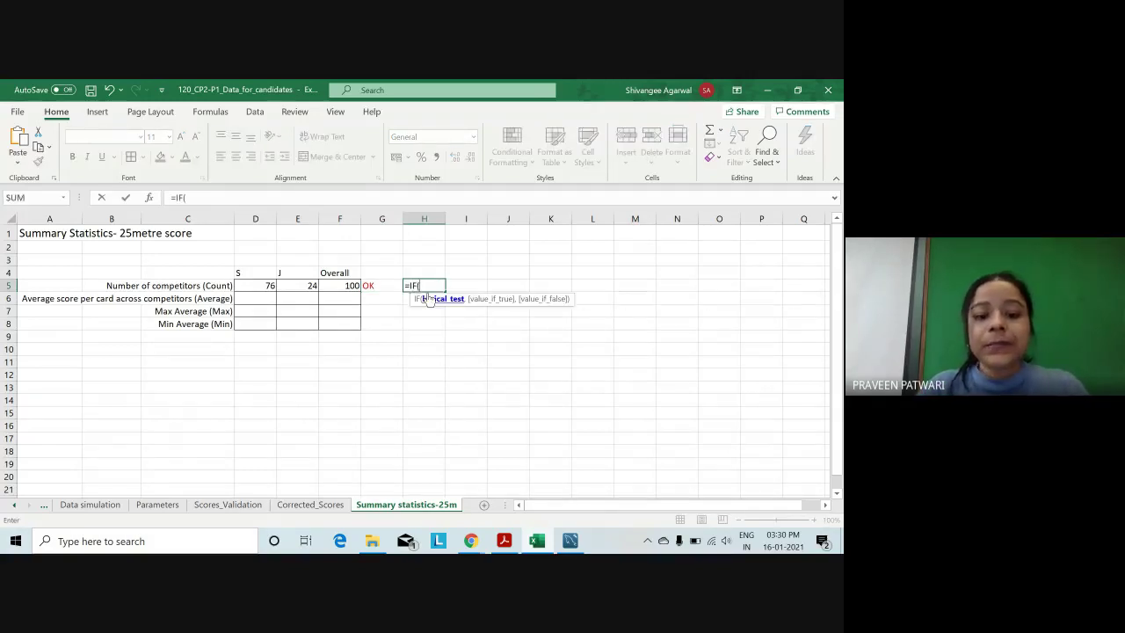
{"action": "key", "text": "Left"}
{"action": "key", "text": "Left"}
{"action": "key", "text": "Left"}
{"action": "key", "text": "Right"}
{"action": "type", "text": "="}
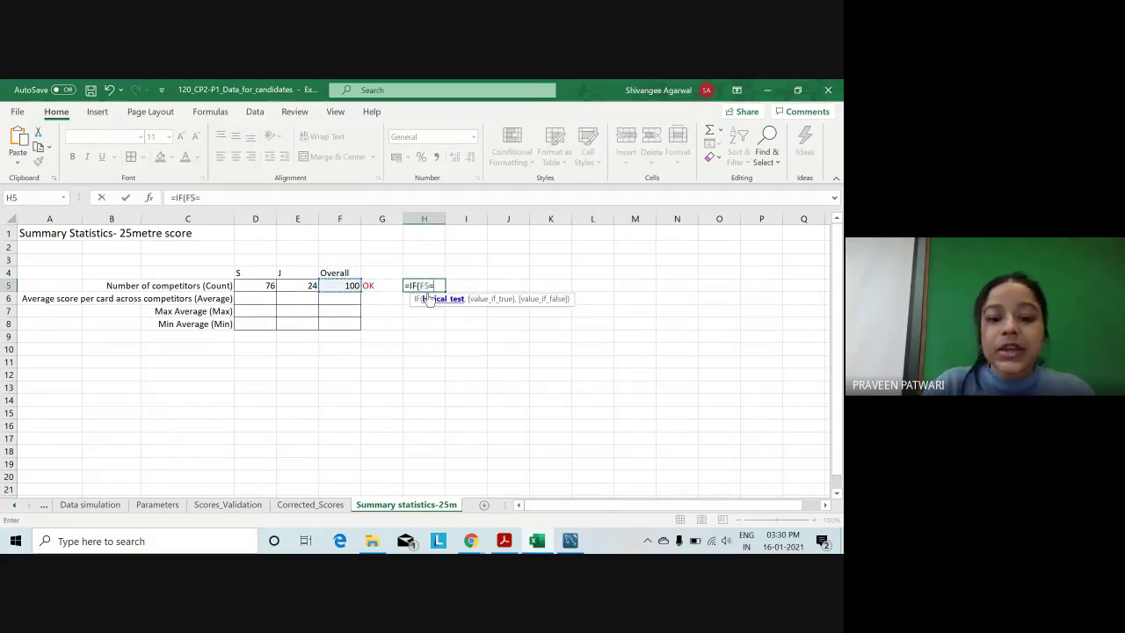
{"action": "left_click", "coordinate": [156, 504]}
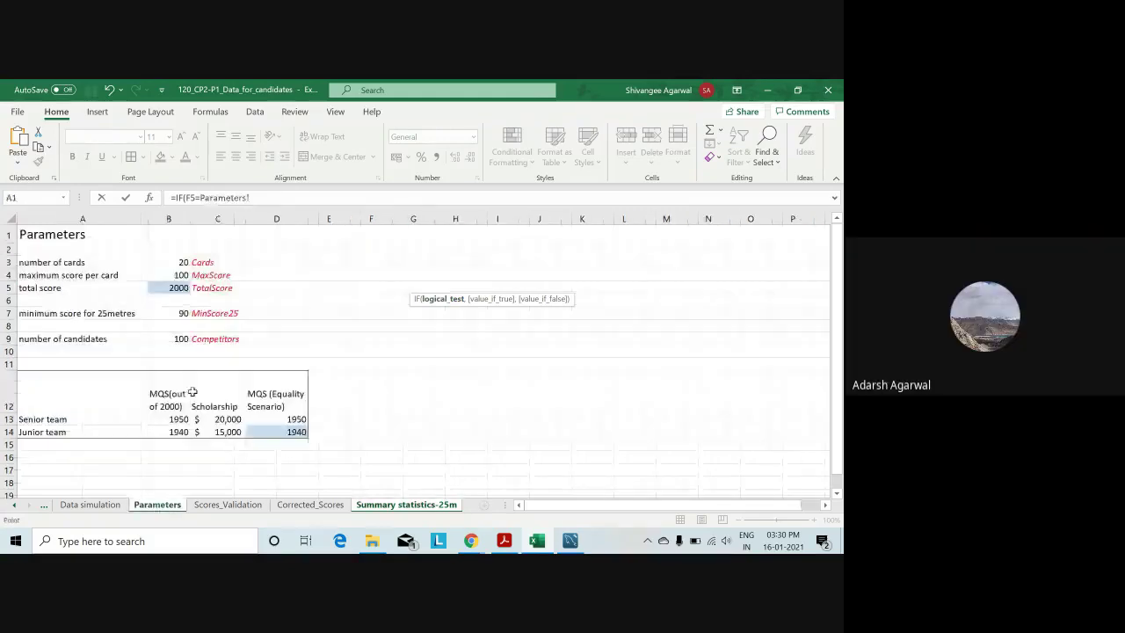
{"action": "left_click", "coordinate": [176, 275]}
{"action": "left_click", "coordinate": [176, 338]}
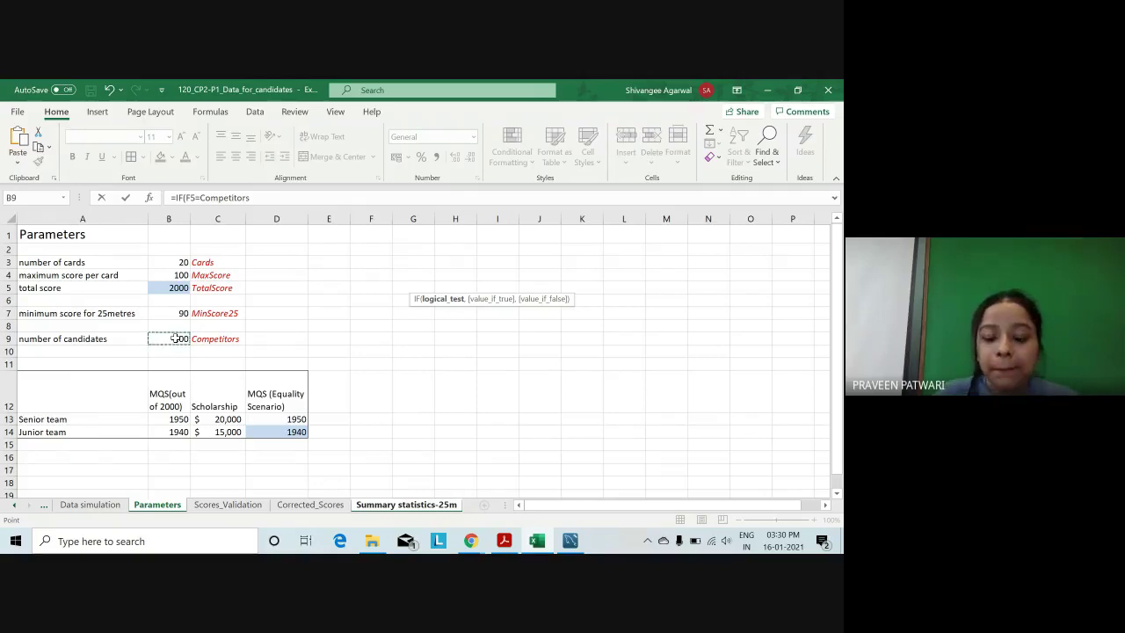
{"action": "type", "text": ",\"OK"}
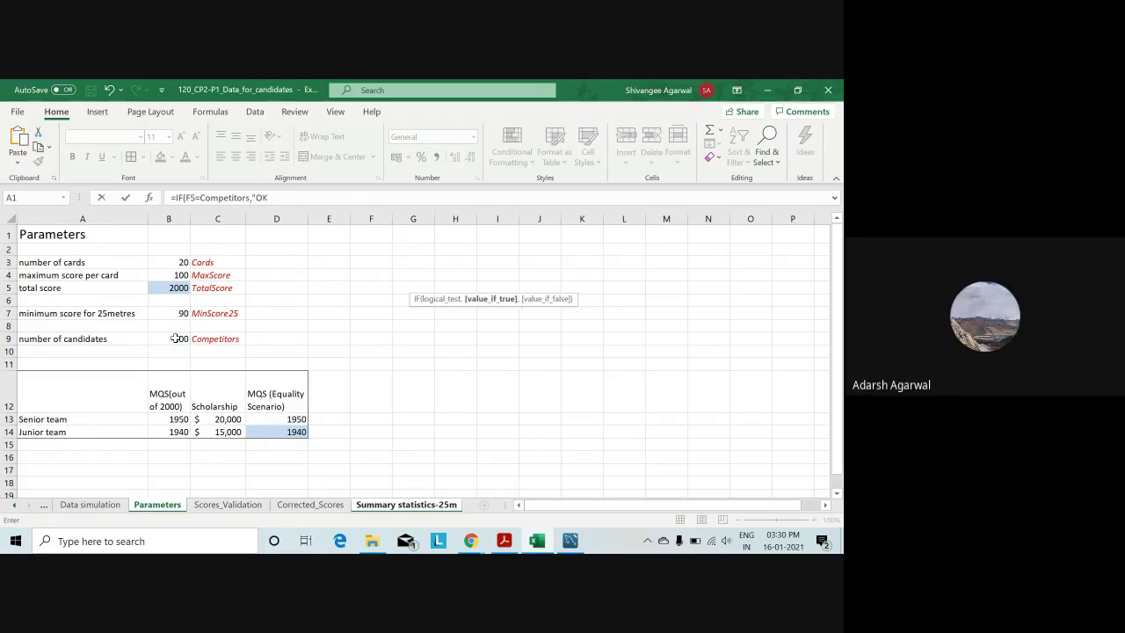
{"action": "type", "text": ",\"CHE"}
{"action": "type", "text": "CK"}
{"action": "key", "text": "Return"}
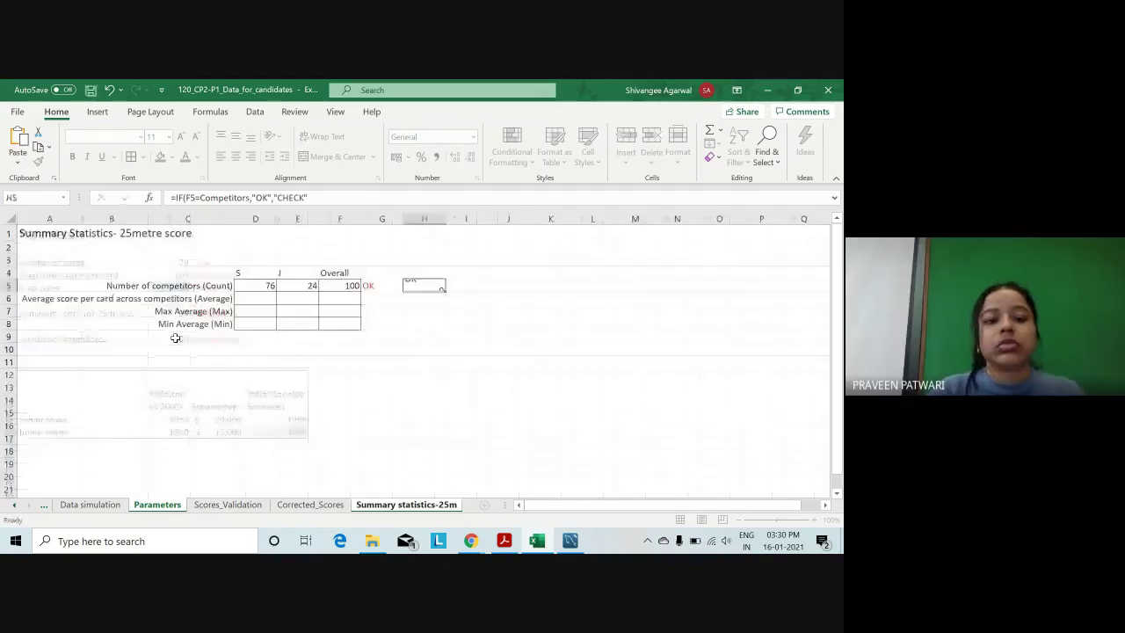
{"action": "left_click", "coordinate": [424, 285]}
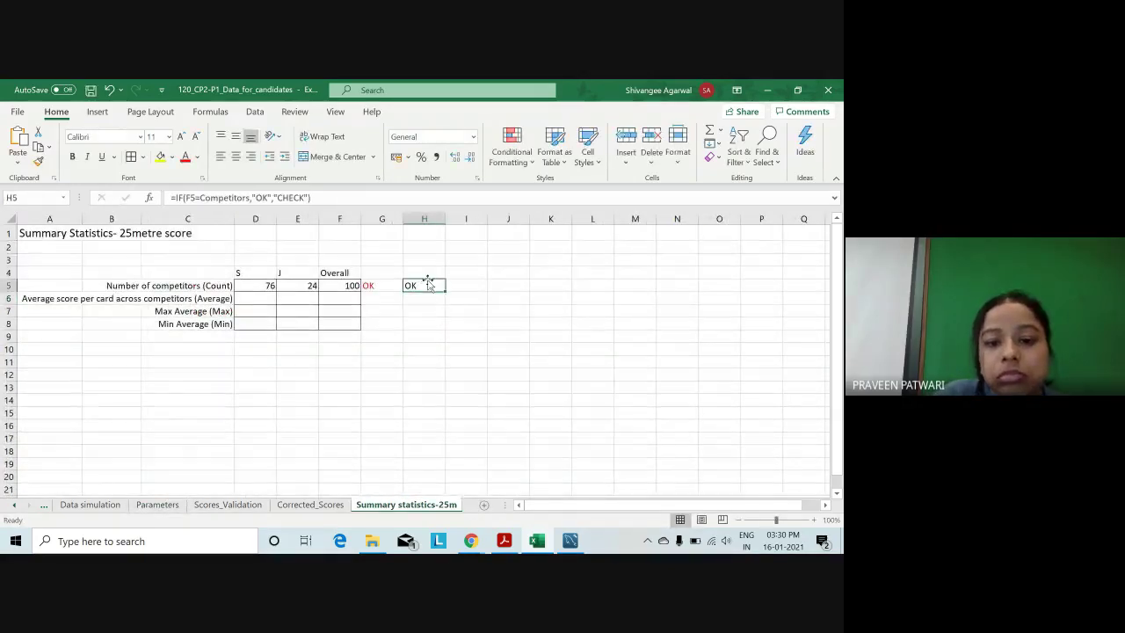
{"action": "left_click", "coordinate": [339, 285]}
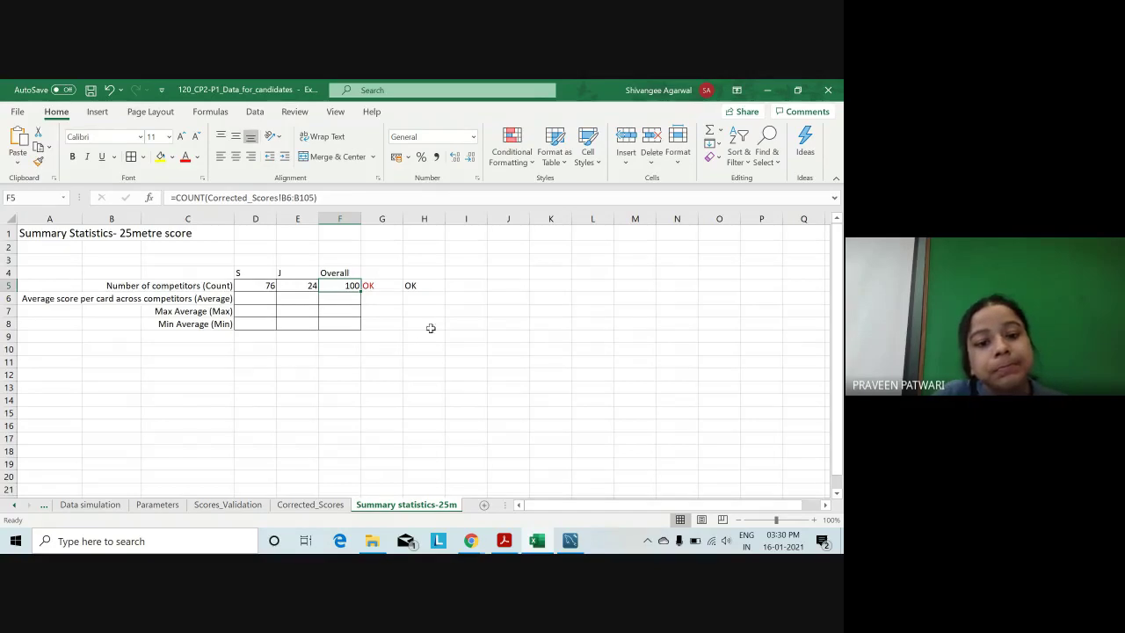
Enter =AVERAGE(Corrected_Scores!AD6:AD105) in F6 and apply Number format to show 96.20.
{"action": "left_click", "coordinate": [238, 303]}
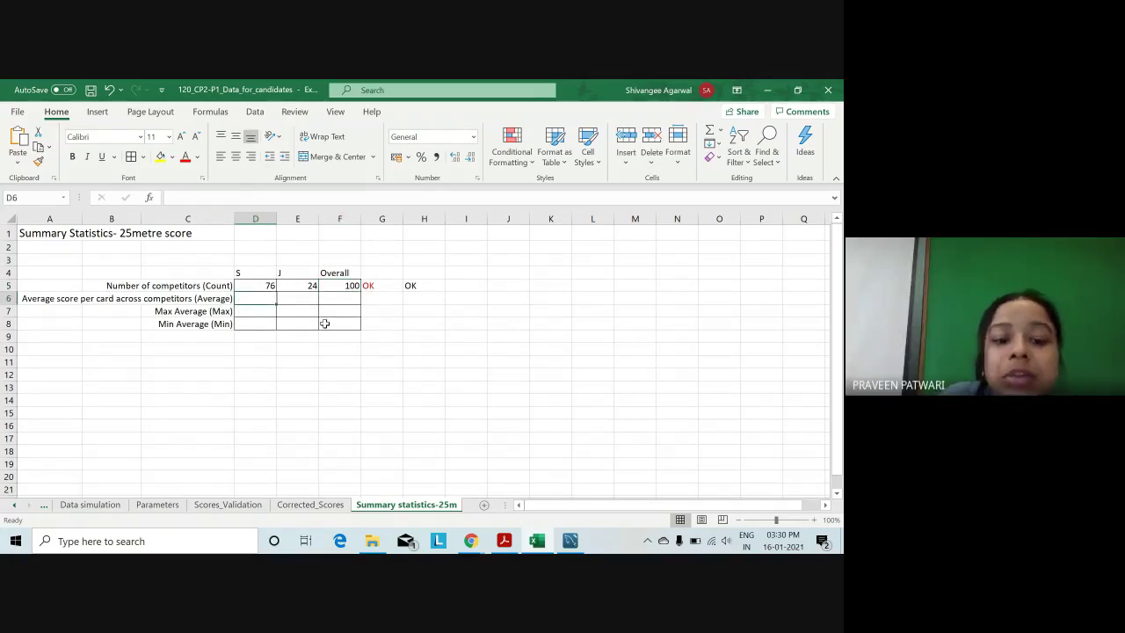
{"action": "left_click", "coordinate": [334, 303]}
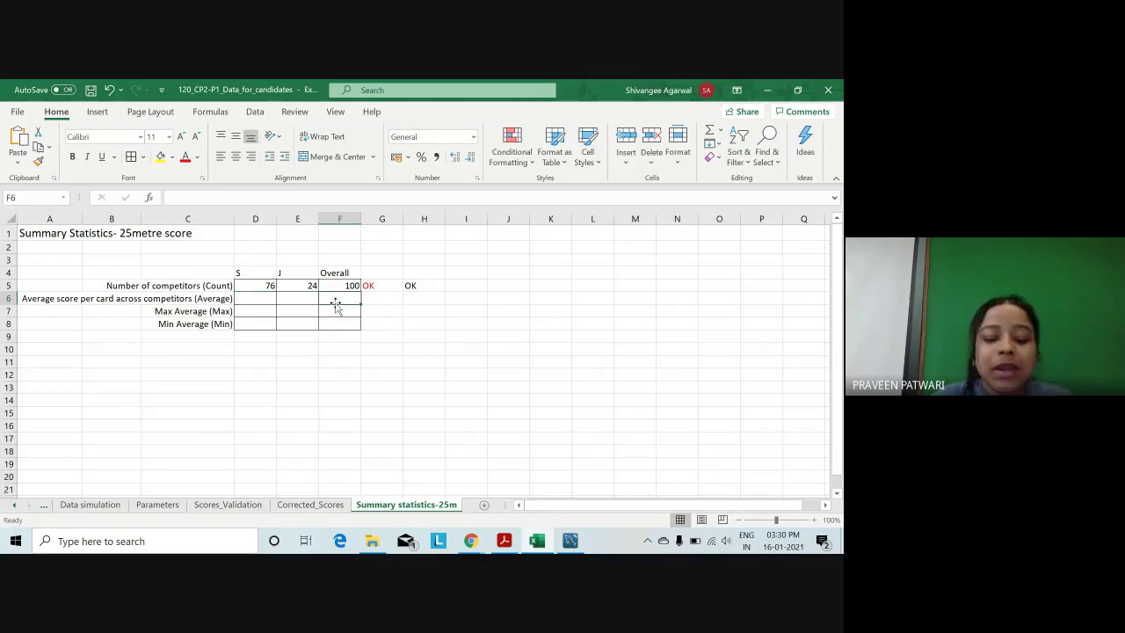
{"action": "type", "text": "=AVERAGE("}
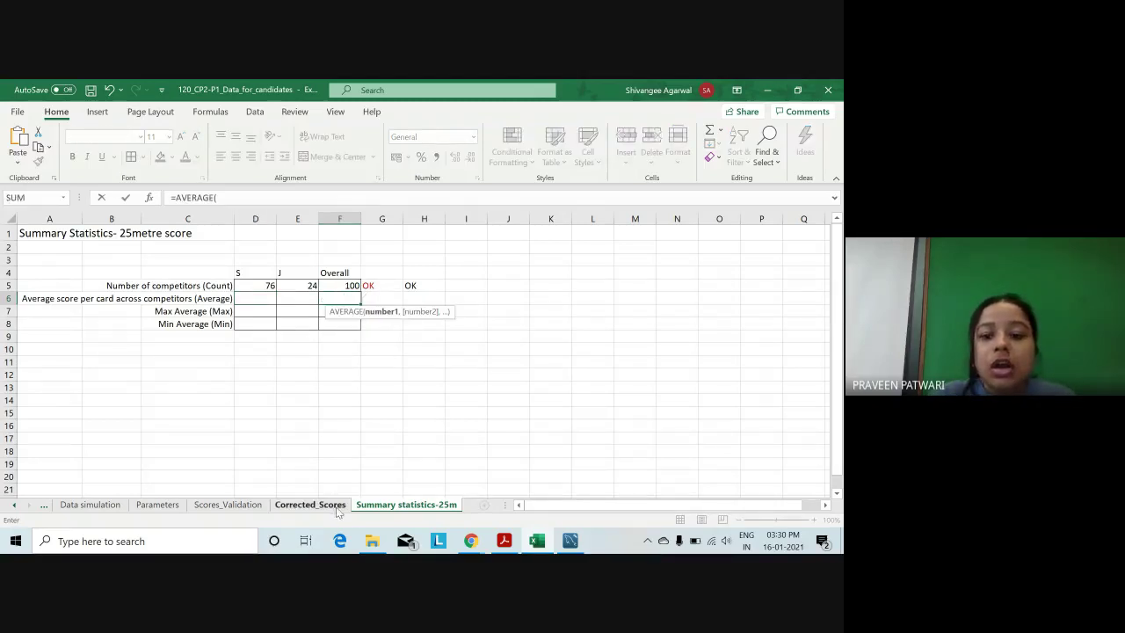
{"action": "left_click", "coordinate": [310, 505]}
{"action": "left_click", "coordinate": [763, 313]}
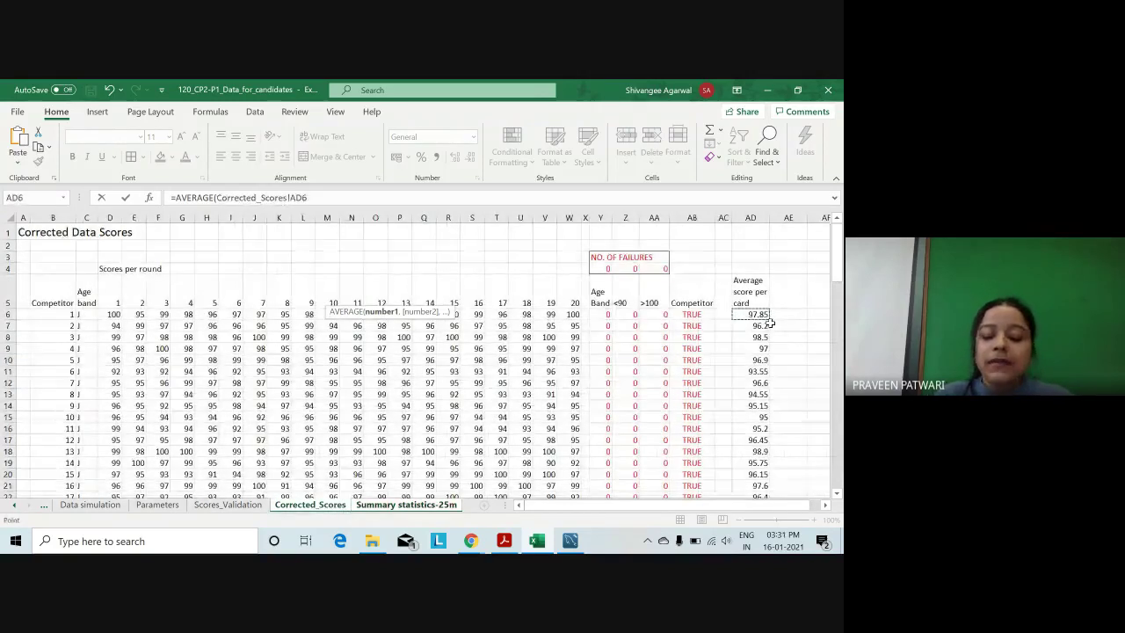
{"action": "key", "text": "ctrl+shift+Down"}
{"action": "type", "text": ")"}
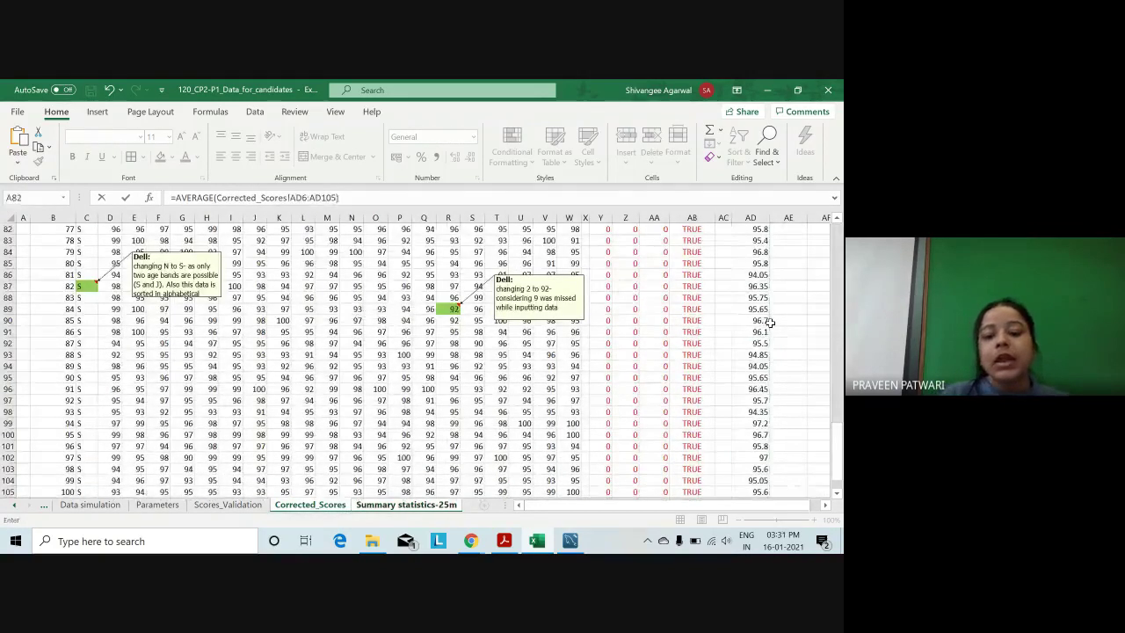
{"action": "key", "text": "Return"}
{"action": "left_click", "coordinate": [339, 299]}
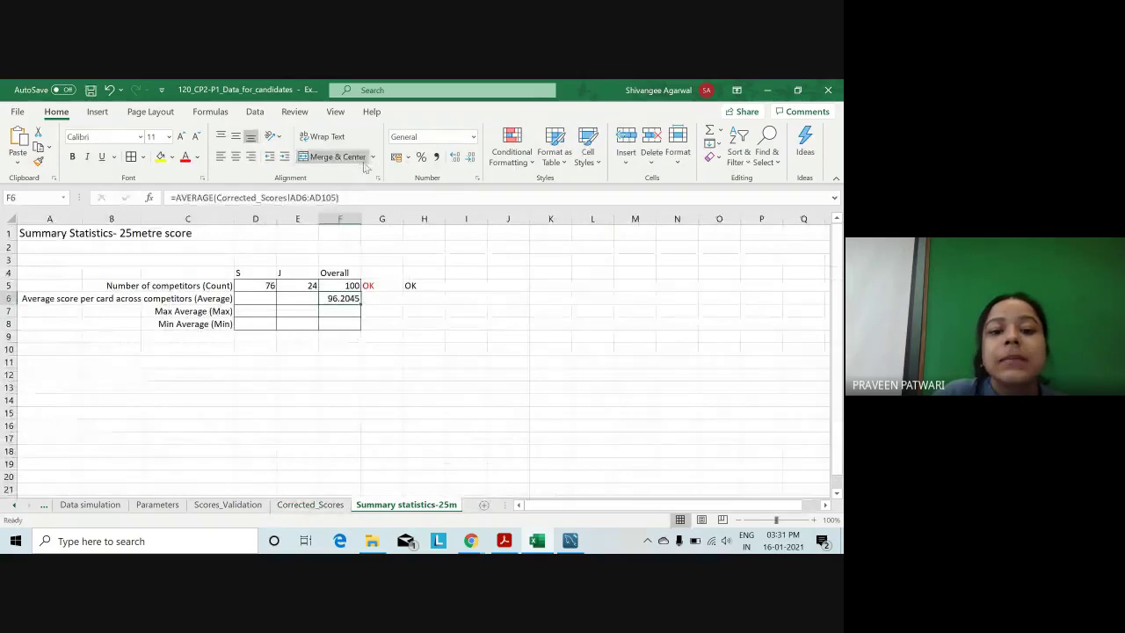
{"action": "left_click", "coordinate": [471, 157]}
{"action": "left_click", "coordinate": [471, 157]}
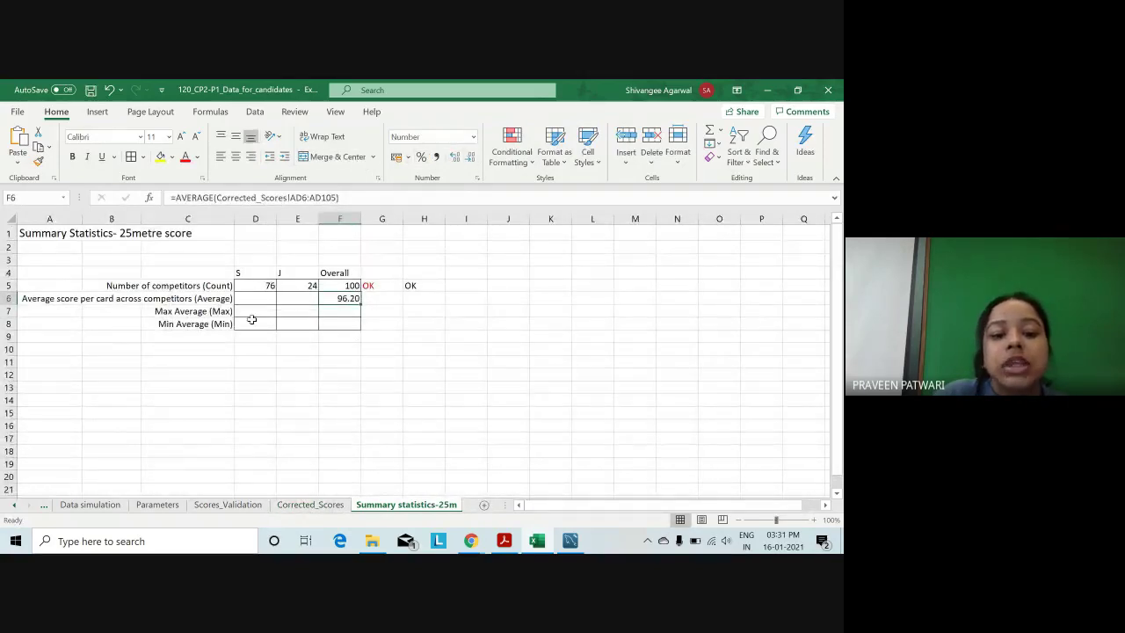
Select E6 and compare the summary with Corrected_Scores, finishing on Corrected_Scores' per-card averages.
{"action": "left_click", "coordinate": [310, 294]}
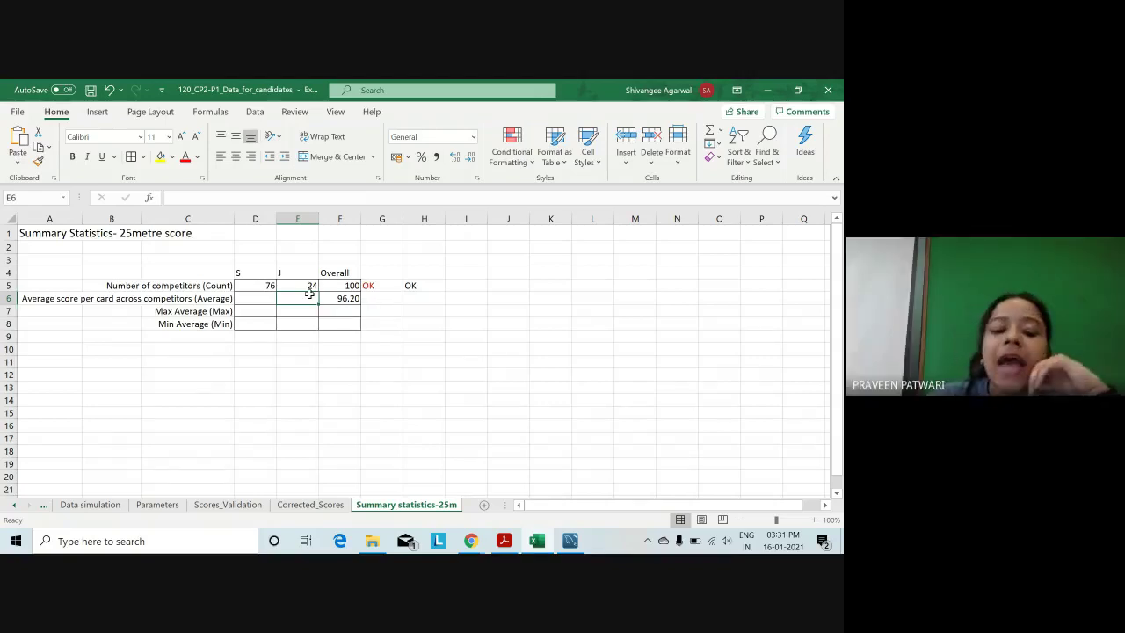
{"action": "left_click", "coordinate": [322, 507]}
{"action": "scroll", "coordinate": [88, 360], "scroll_direction": "up", "scroll_amount": 20}
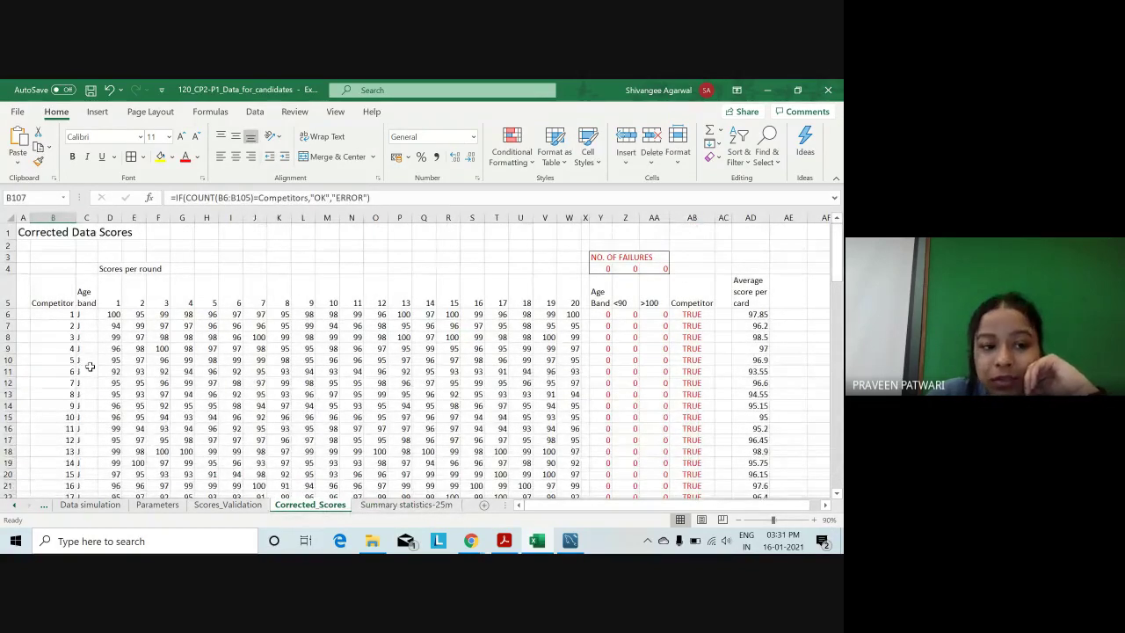
{"action": "left_click", "coordinate": [402, 506]}
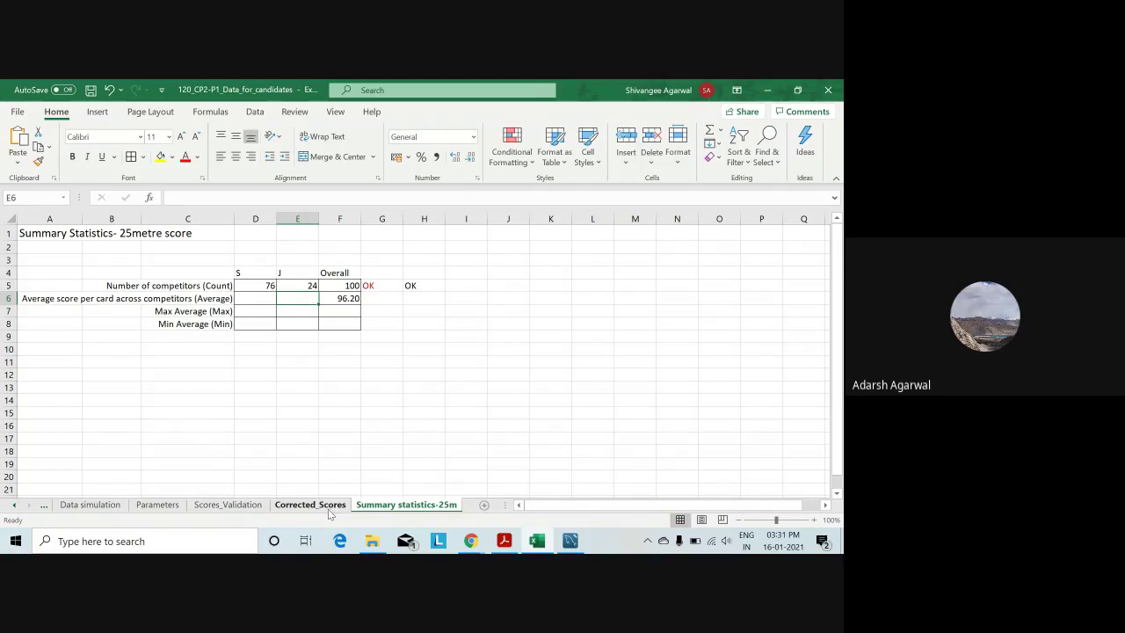
{"action": "left_click", "coordinate": [328, 508]}
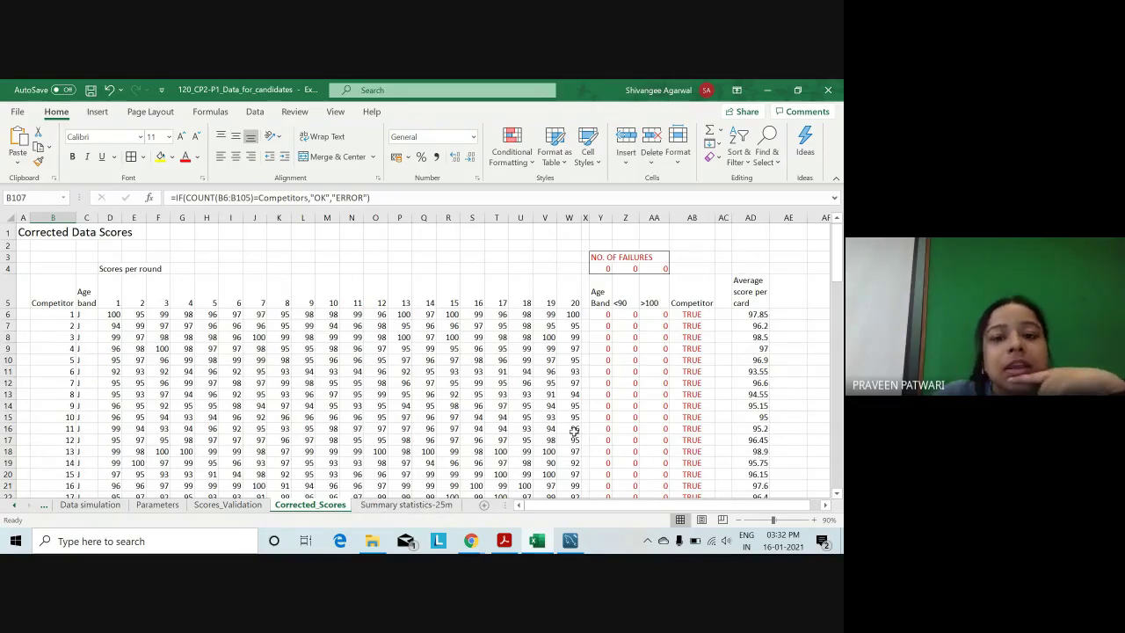
Check the empty AE5:AE7 cells on Corrected_Scores, then settle on the Summary statistics-25m sheet showing 76, 24, 100 and 96.20.
{"action": "left_click_drag", "start_coordinate": [788, 315], "coordinate": [783, 327]}
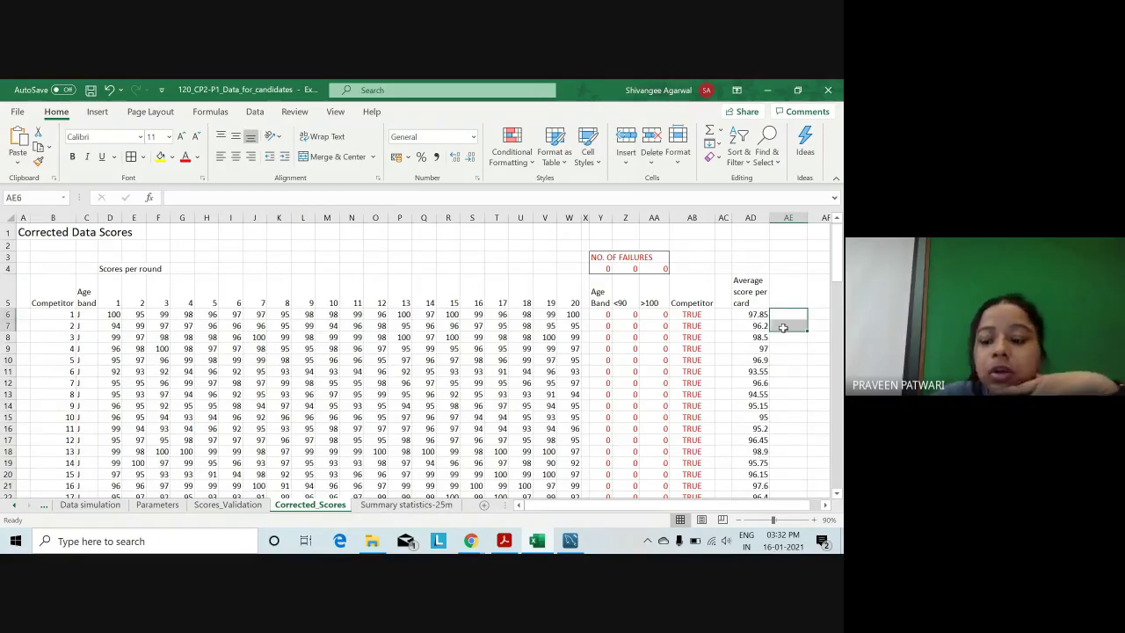
{"action": "left_click", "coordinate": [784, 298]}
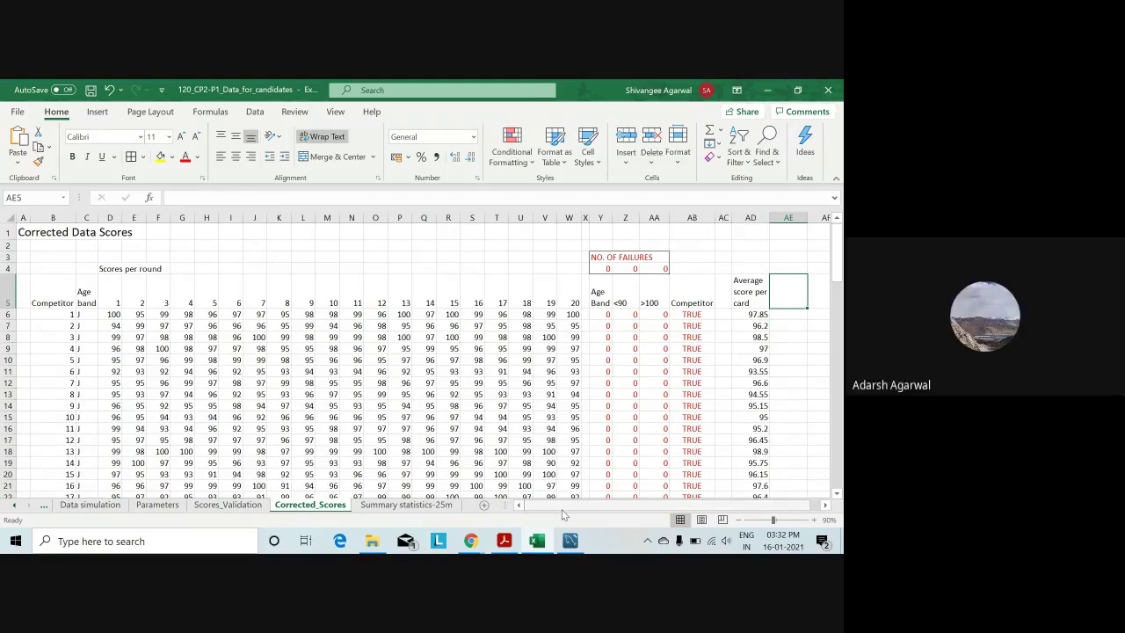
{"action": "left_click", "coordinate": [426, 508]}
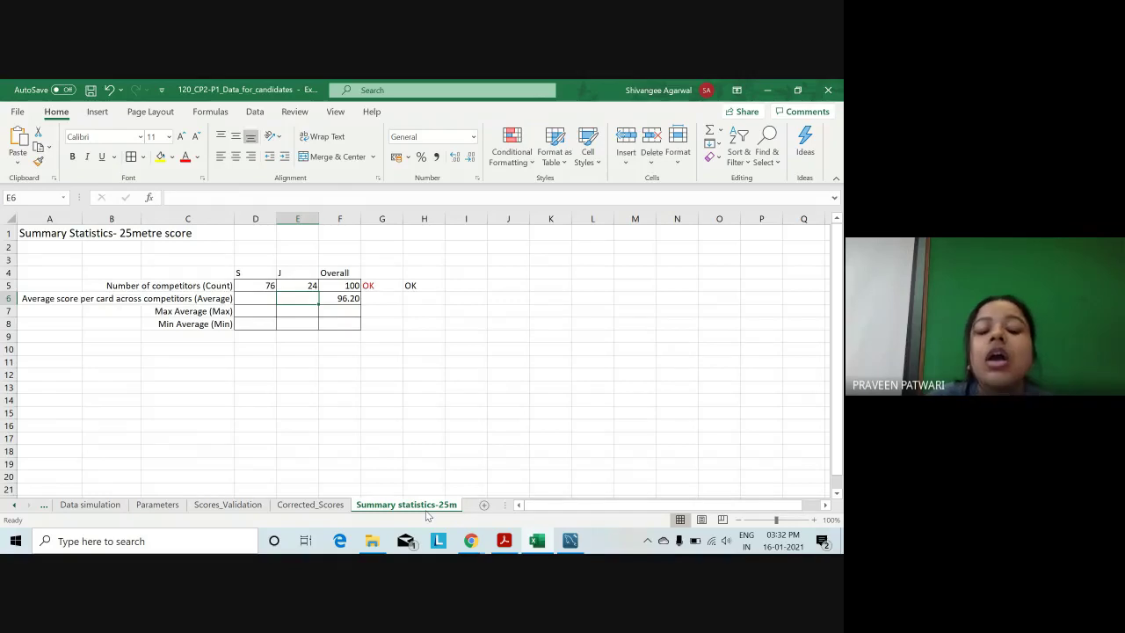
{"action": "left_click", "coordinate": [338, 508]}
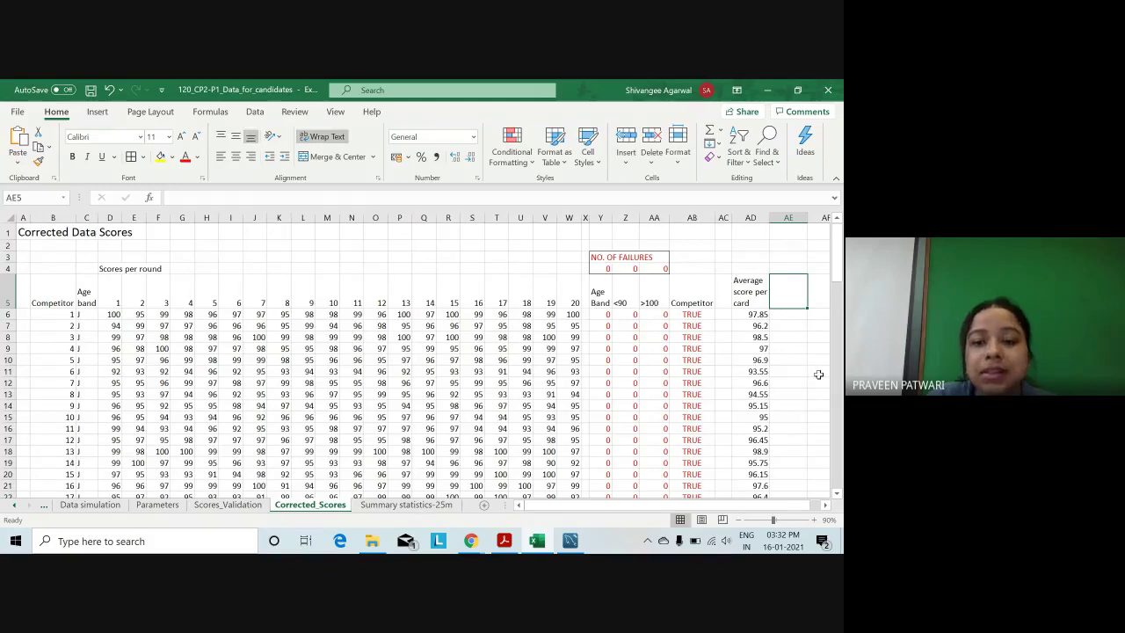
{"action": "left_click", "coordinate": [406, 504]}
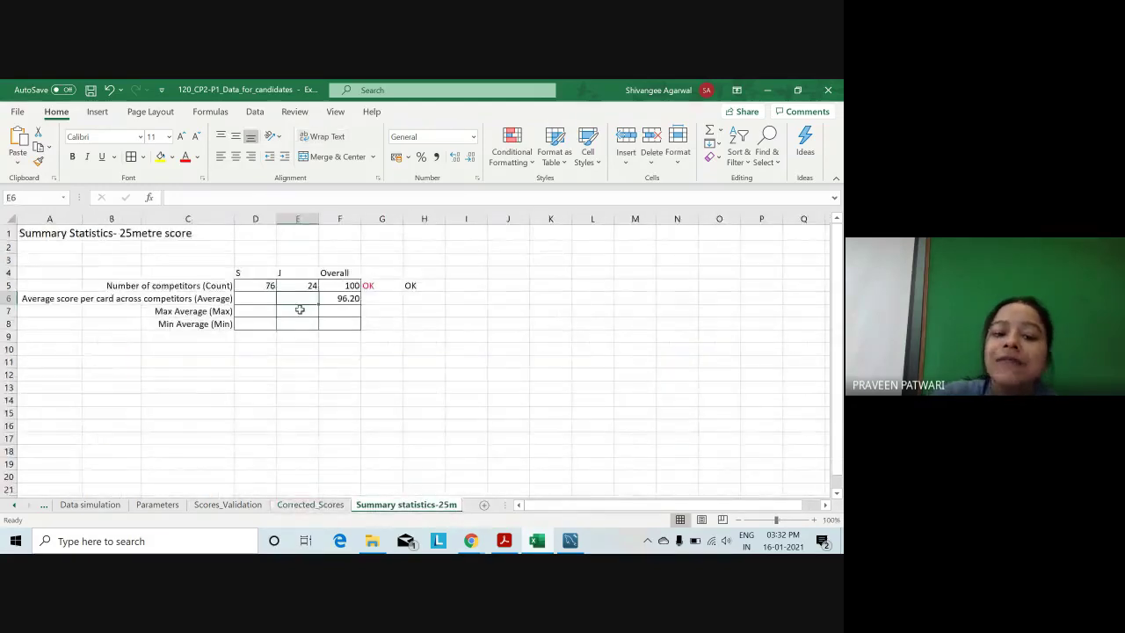
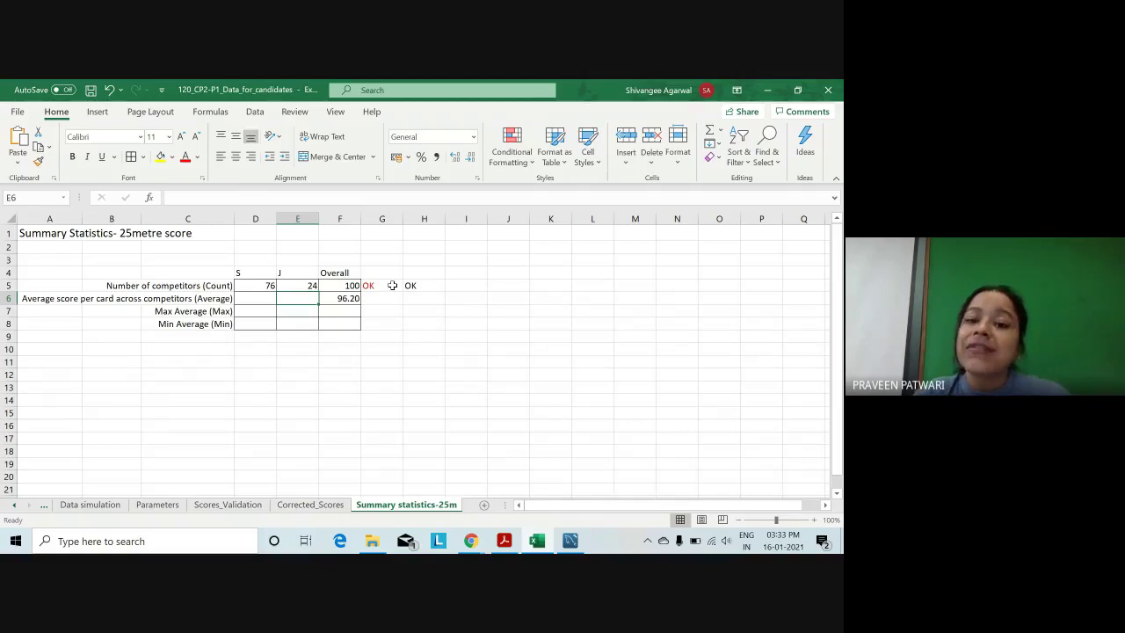
Switch to Corrected_Scores and narrow spacer column AC and Competitor column B.
{"action": "left_click", "coordinate": [310, 505]}
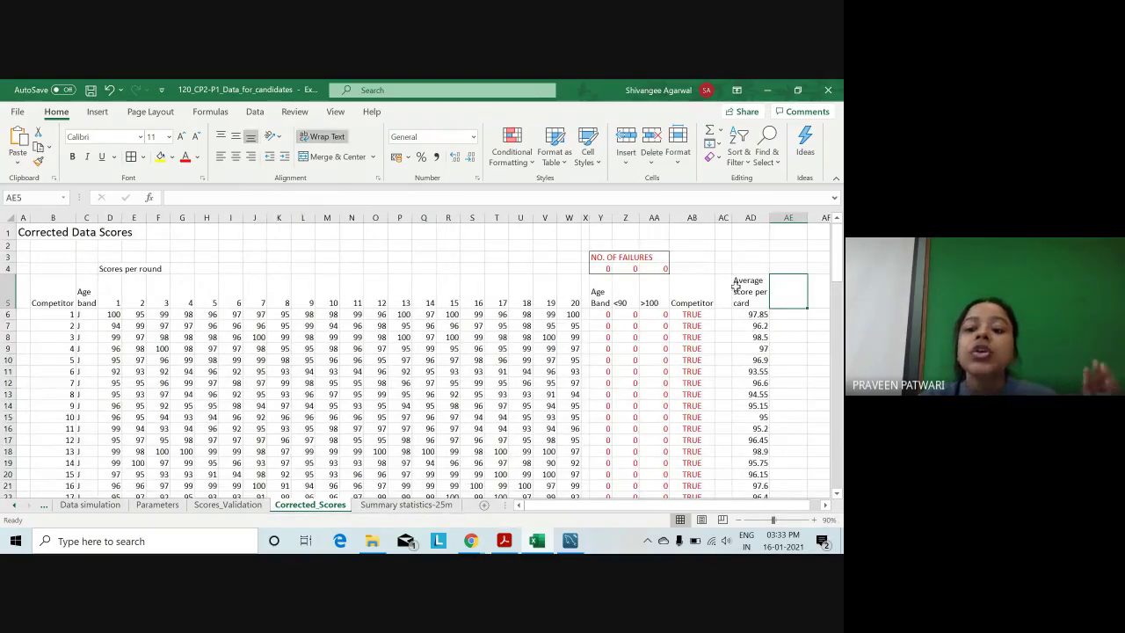
{"action": "left_click_drag", "start_coordinate": [734, 217], "coordinate": [729, 217]}
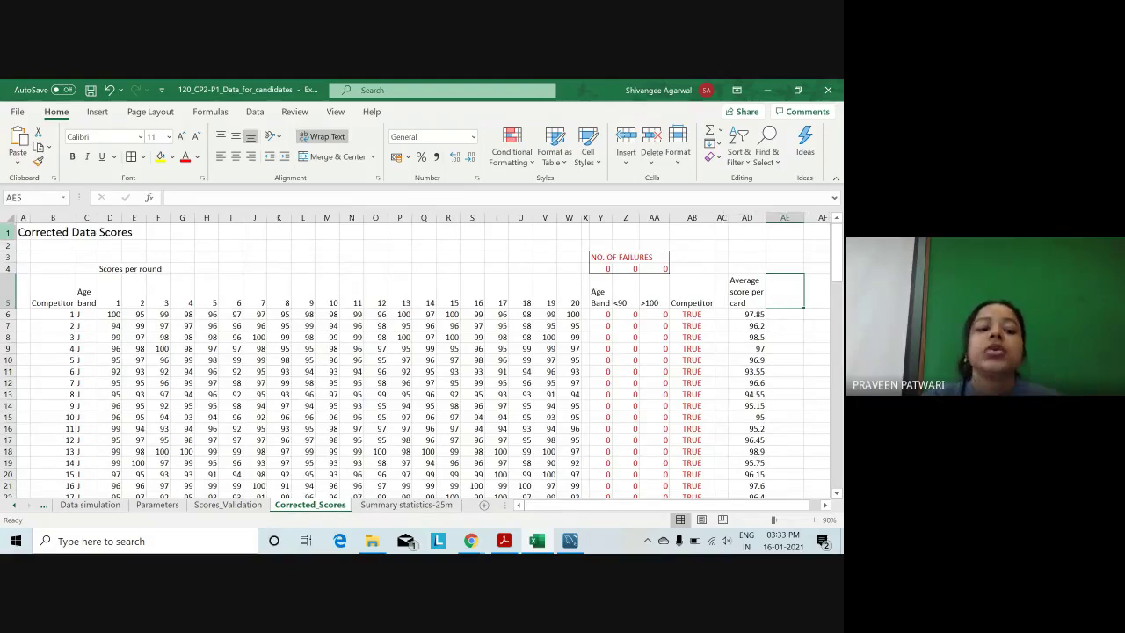
{"action": "left_click_drag", "start_coordinate": [76, 218], "coordinate": [57, 218]}
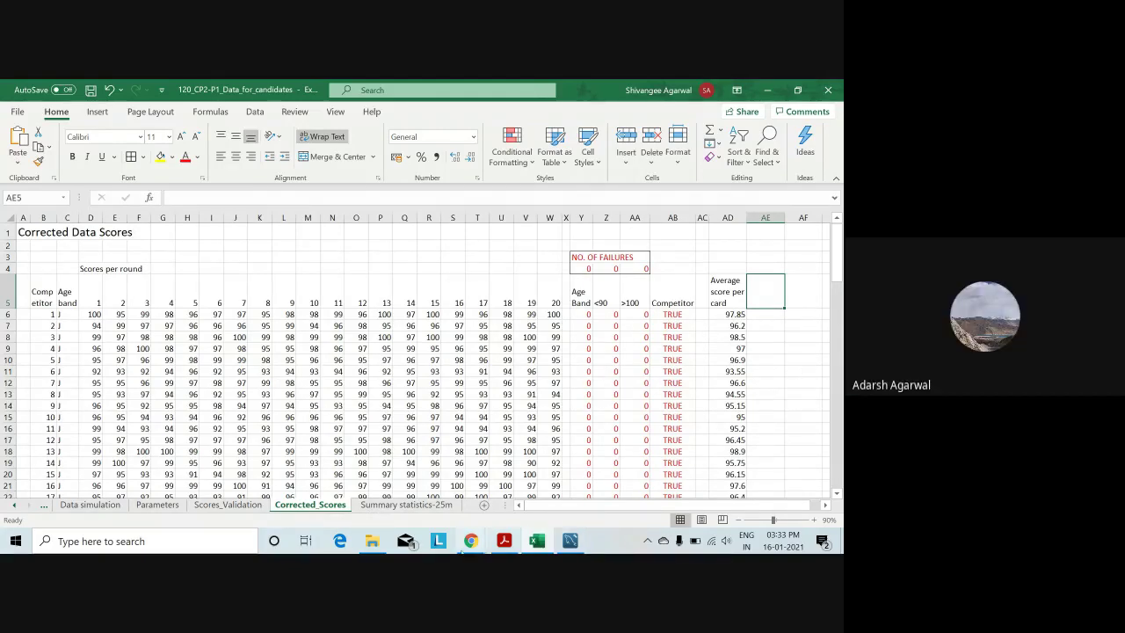
{"action": "mouse_move", "coordinate": [471, 541]}
{"action": "left_click", "coordinate": [492, 475]}
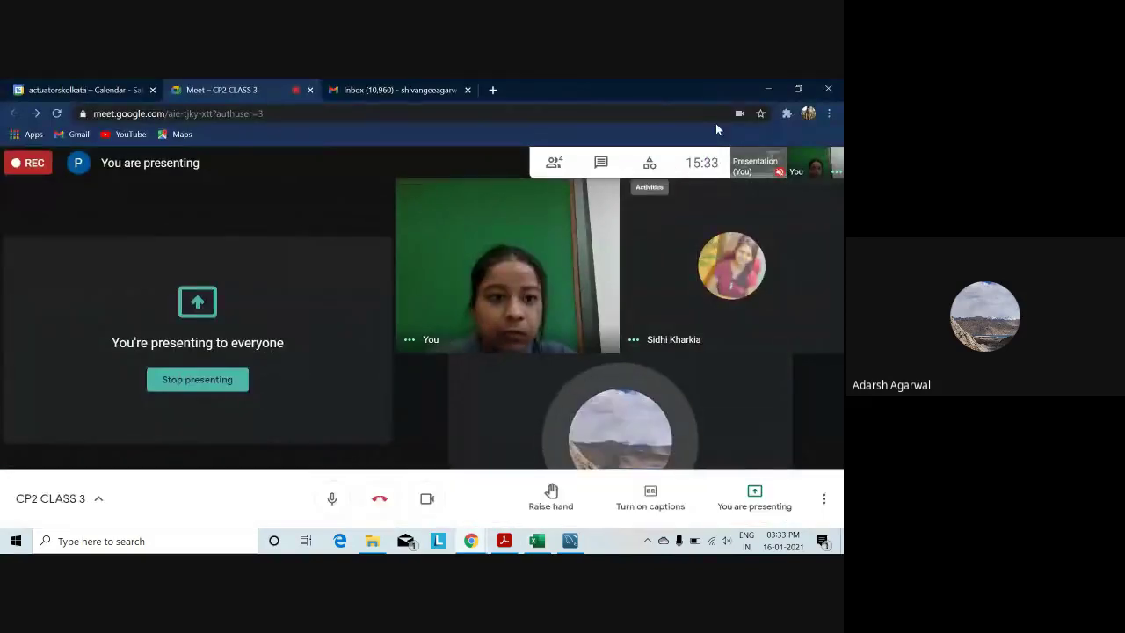
{"action": "left_click", "coordinate": [766, 89]}
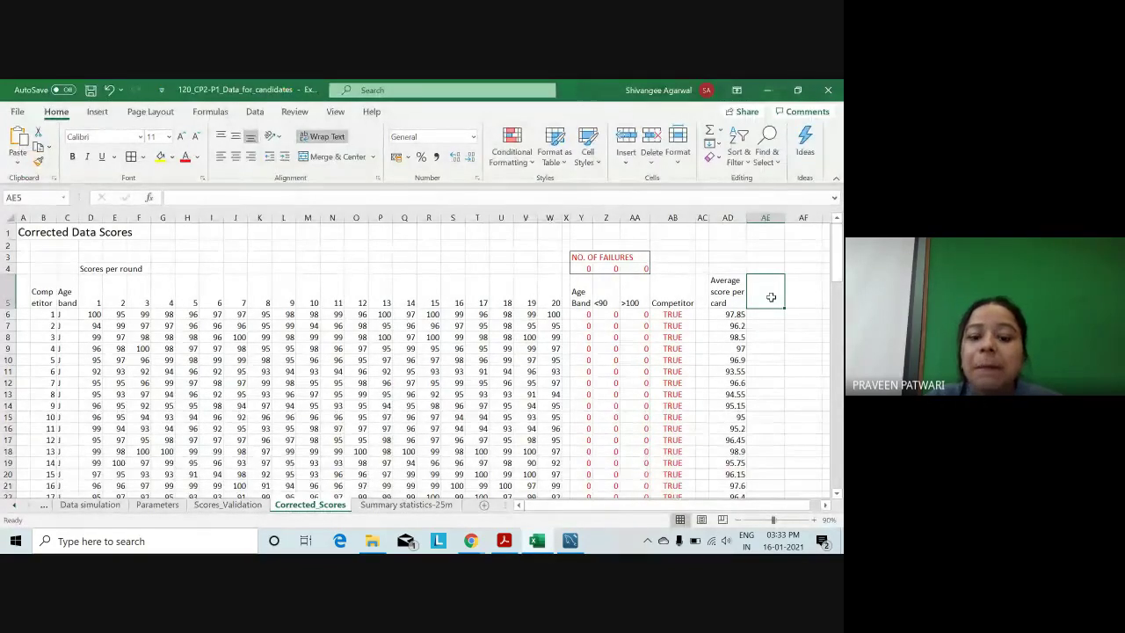
Check the junior Max and Min Average cells E7 and E8 on Summary statistics-25m.
{"action": "left_click", "coordinate": [406, 505]}
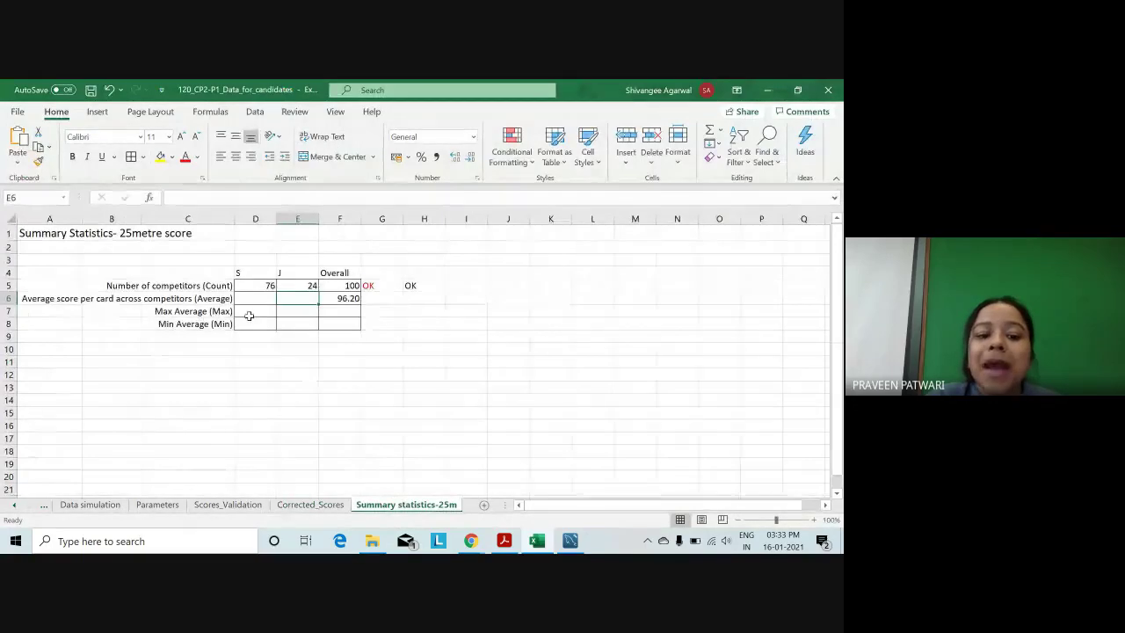
{"action": "left_click", "coordinate": [301, 312]}
{"action": "left_click", "coordinate": [310, 327]}
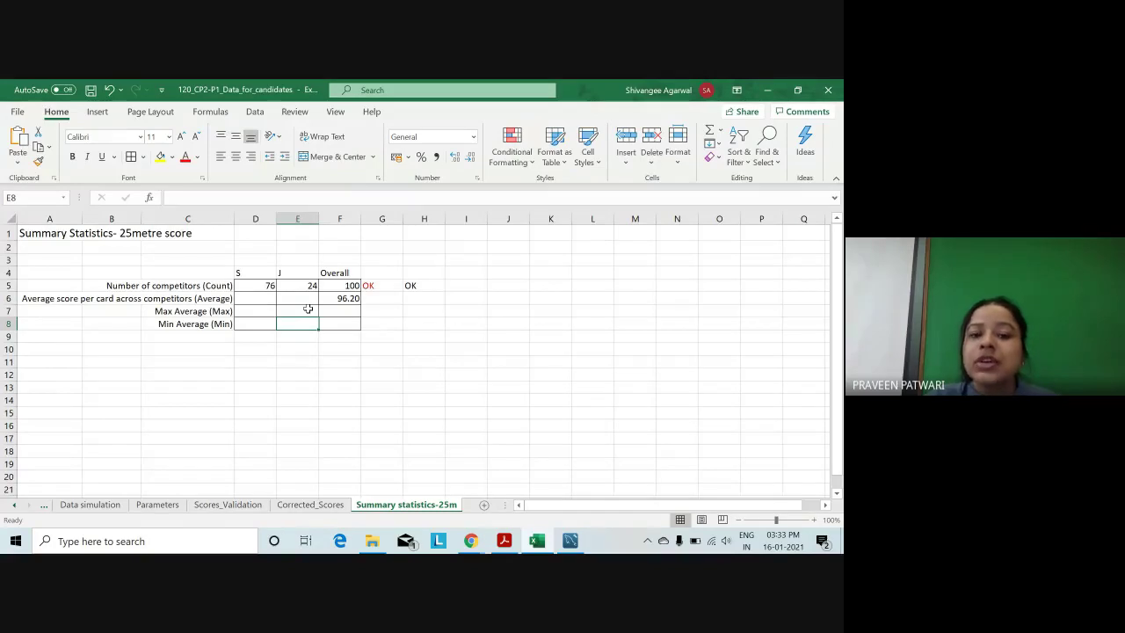
{"action": "left_click", "coordinate": [310, 504]}
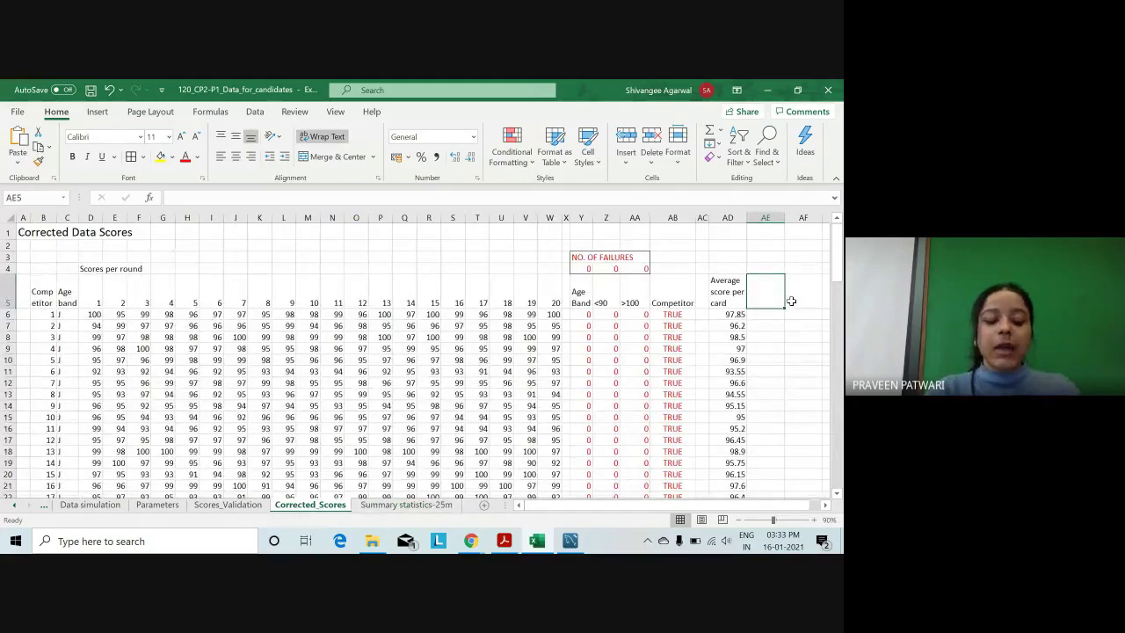
Head AE5 'Average- Senior' and AF5 'Average- Junior' on Corrected_Scores.
{"action": "type", "text": "S"}
{"action": "left_click", "coordinate": [791, 302]}
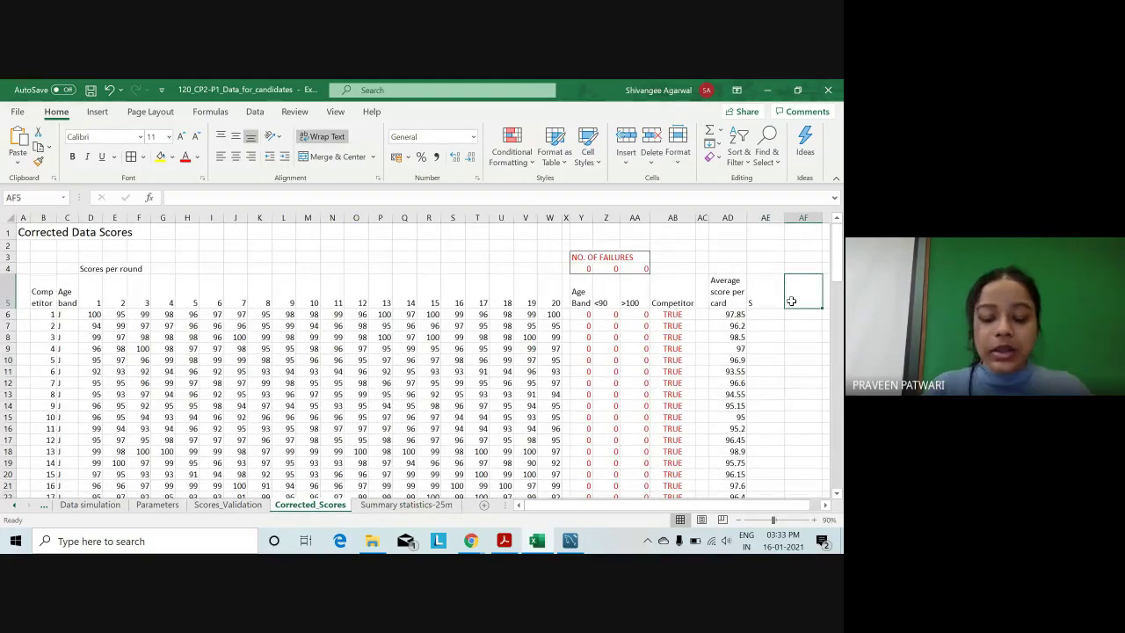
{"action": "key", "text": "Left"}
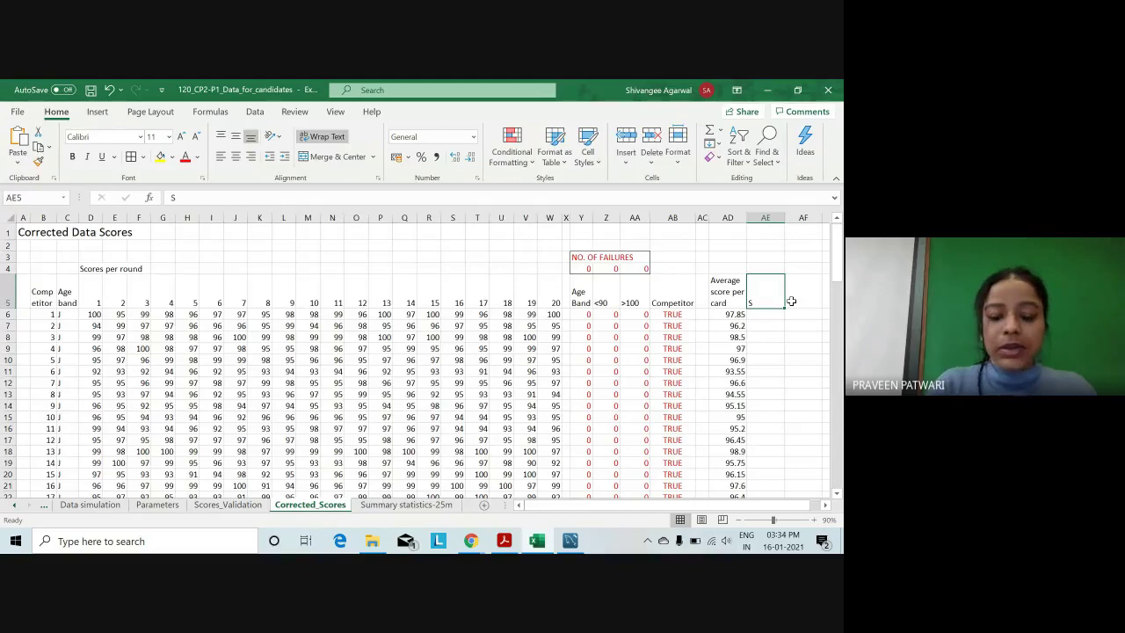
{"action": "key", "text": "BackSpace"}
{"action": "type", "text": "AVERAGE-"}
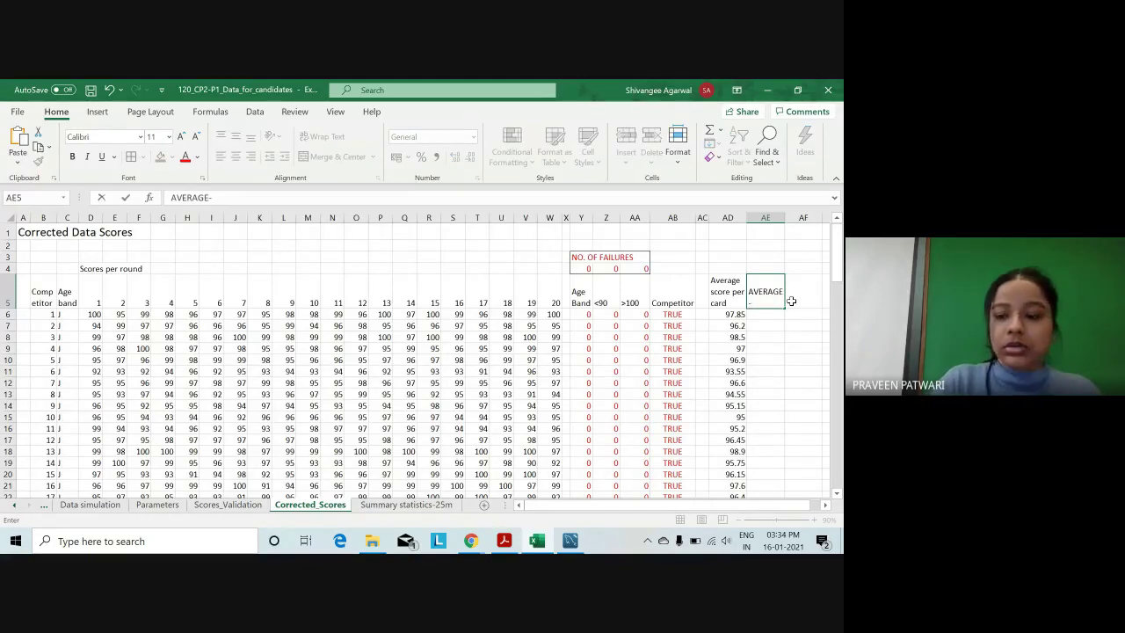
{"action": "key", "text": "BackSpace"}
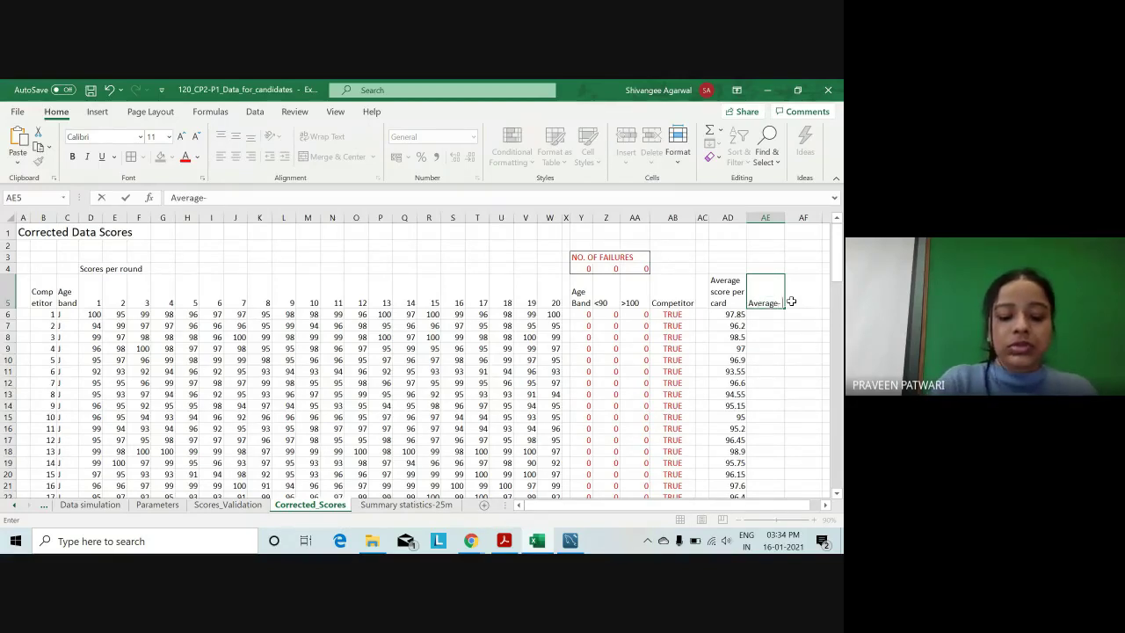
{"action": "type", "text": " Senior"}
{"action": "left_click", "coordinate": [791, 301]}
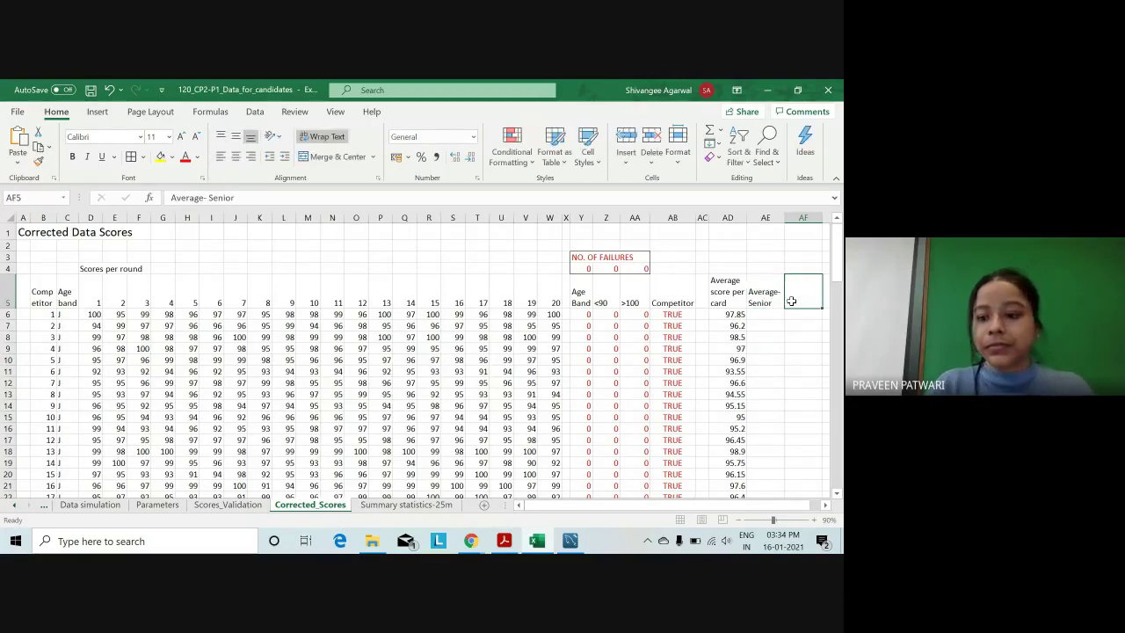
{"action": "type", "text": "Aver"}
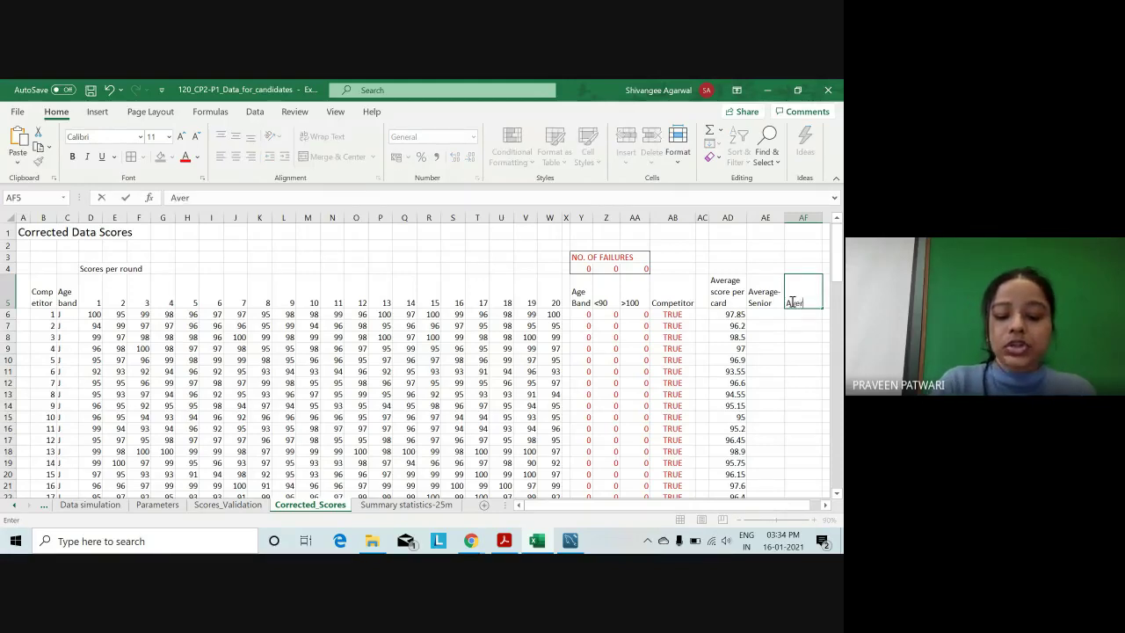
{"action": "type", "text": "age- J"}
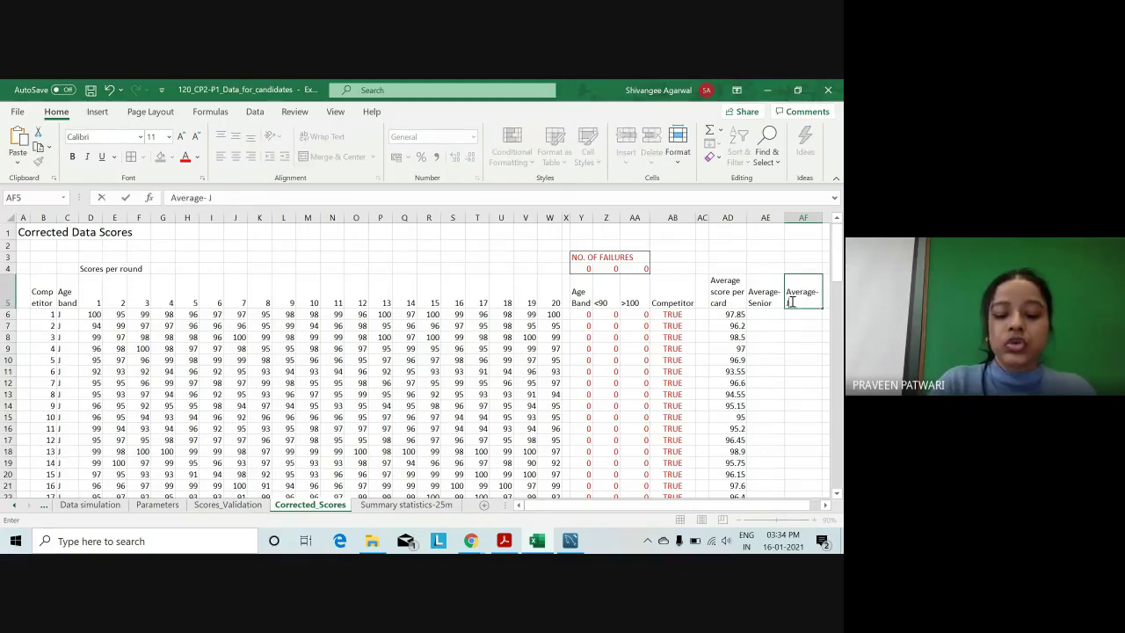
{"action": "type", "text": "unior"}
{"action": "key", "text": "Return"}
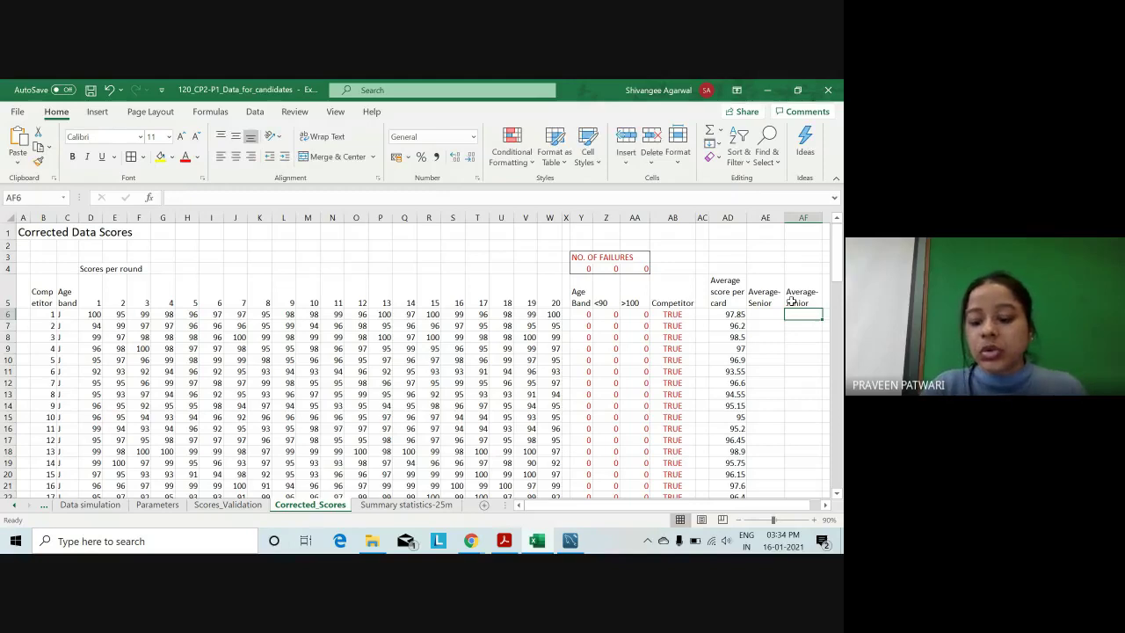
{"action": "key", "text": "Left"}
Enter =IF(C6="S",AD6,"") in AE6 to show averages only for senior competitors.
{"action": "type", "text": "if"}
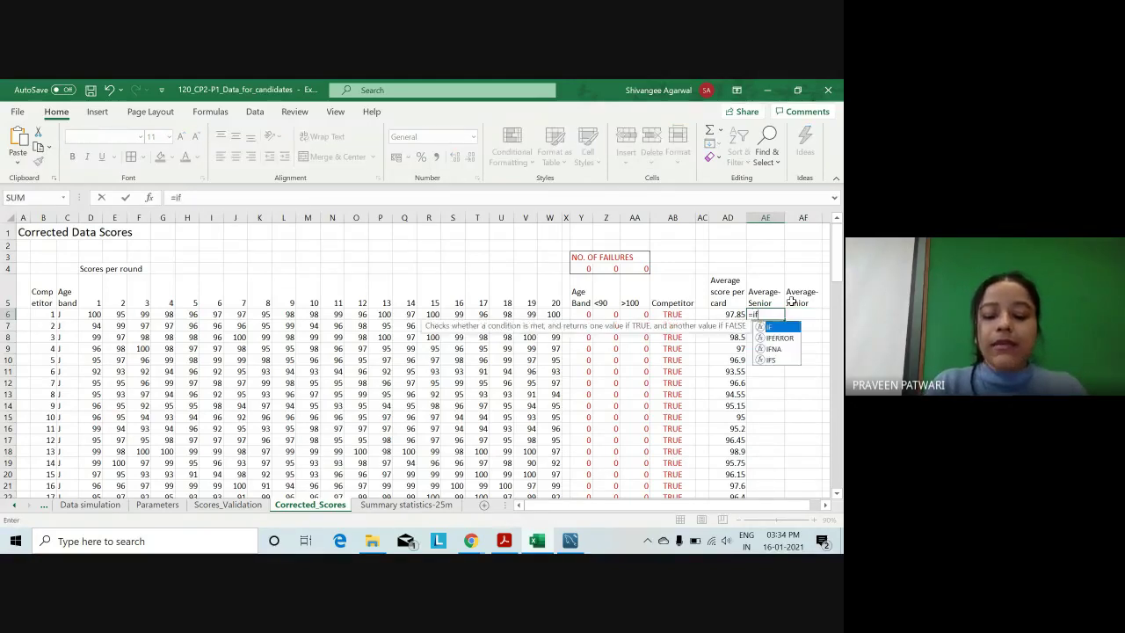
{"action": "type", "text": "("}
{"action": "key", "text": "Left"}
{"action": "key", "text": "Left"}
{"action": "key", "text": "Left"}
{"action": "key", "text": "Left"}
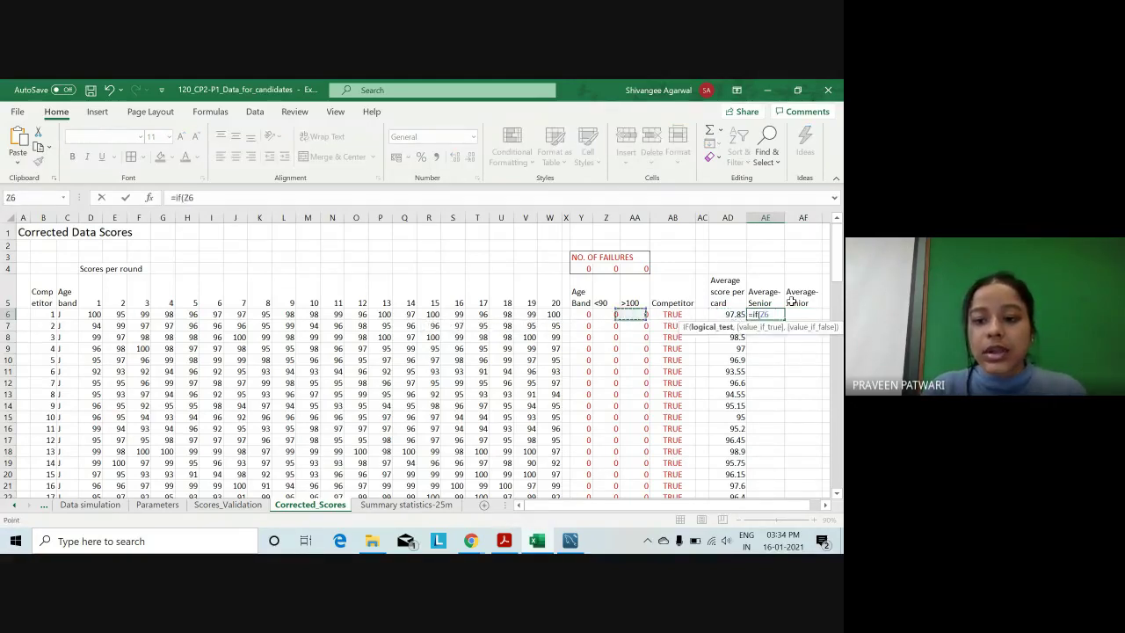
{"action": "key", "text": "Left"}
{"action": "key", "text": "Left"}
{"action": "key", "text": "Left"}
{"action": "key", "text": "Left"}
{"action": "key", "text": "Left"}
{"action": "key", "text": "Left"}
{"action": "key", "text": "Left"}
{"action": "key", "text": "Left"}
{"action": "key", "text": "Left"}
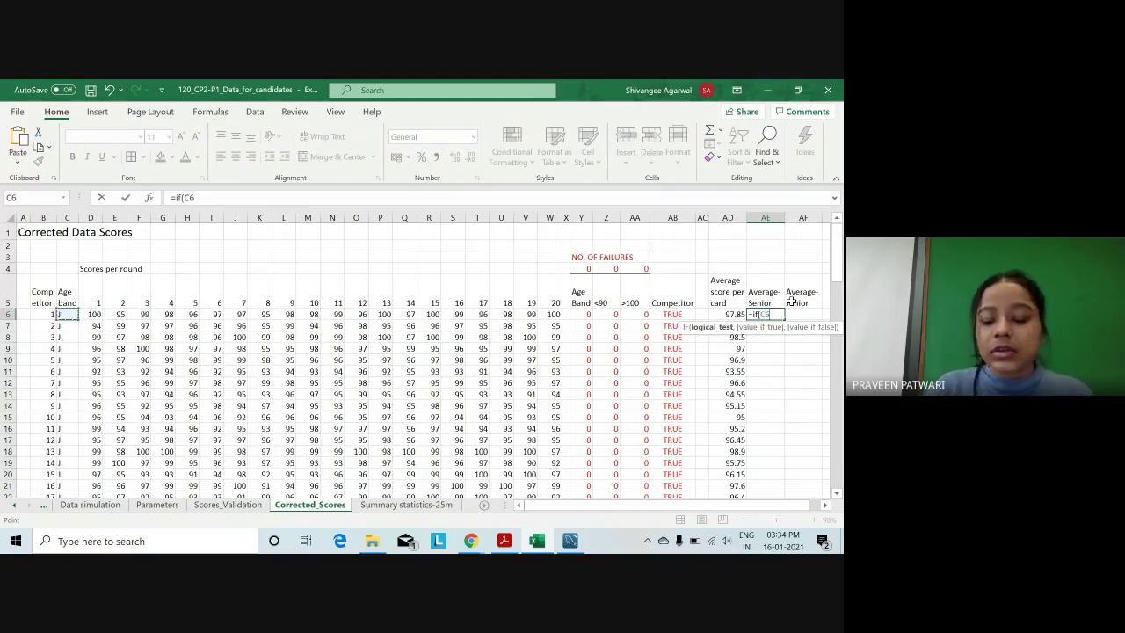
{"action": "type", "text": "="}
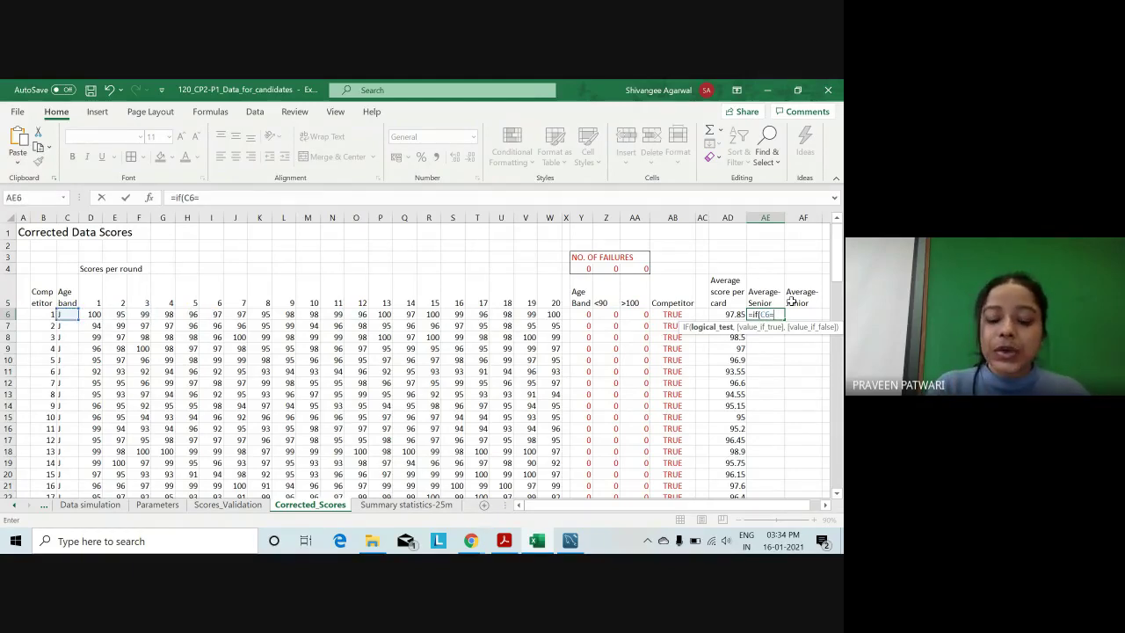
{"action": "type", "text": "\"S"}
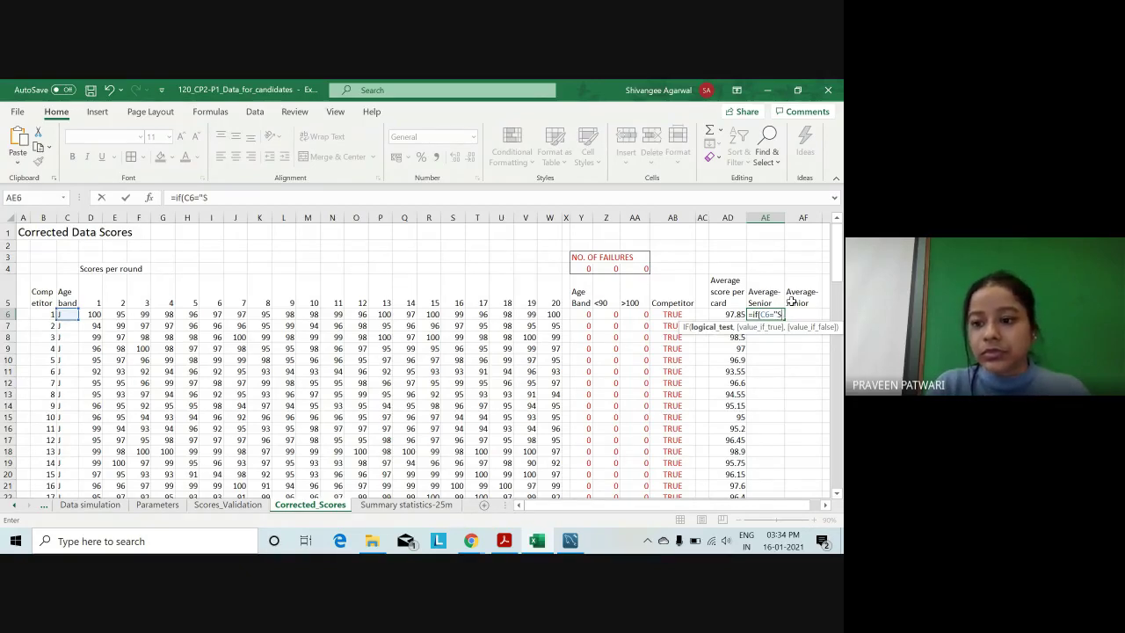
{"action": "type", "text": ","}
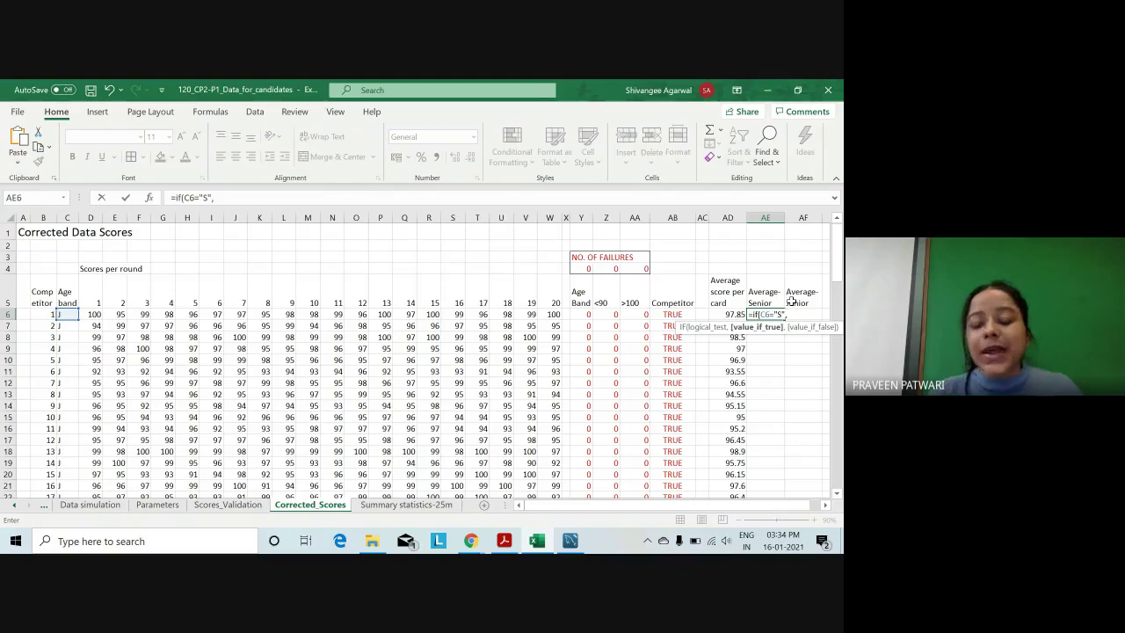
{"action": "key", "text": "Left"}
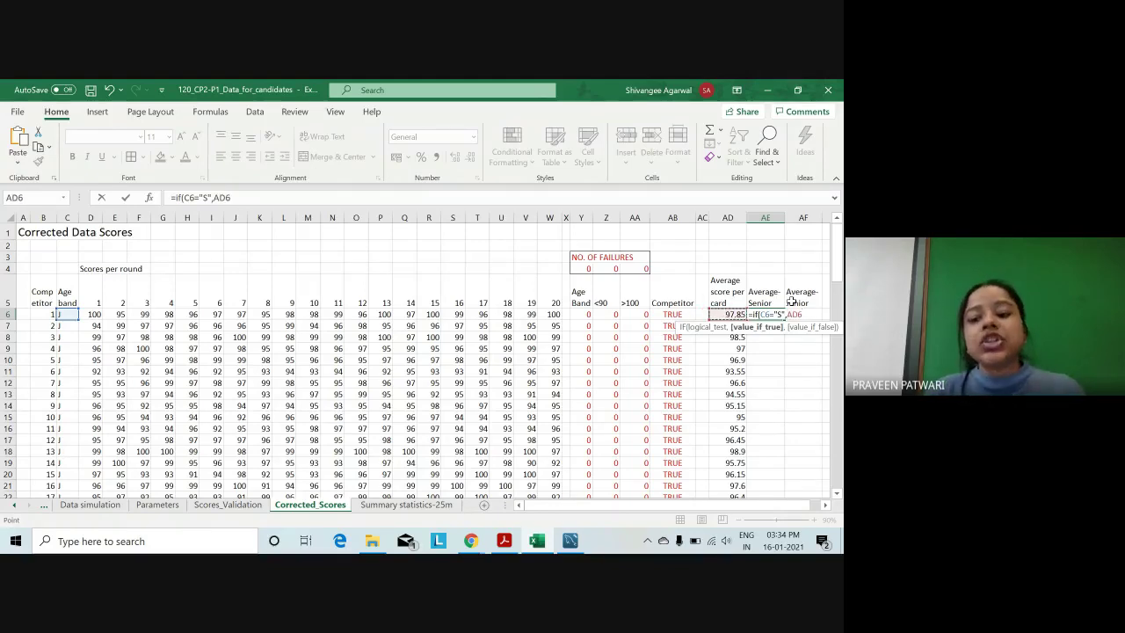
{"action": "type", "text": ",\"\""}
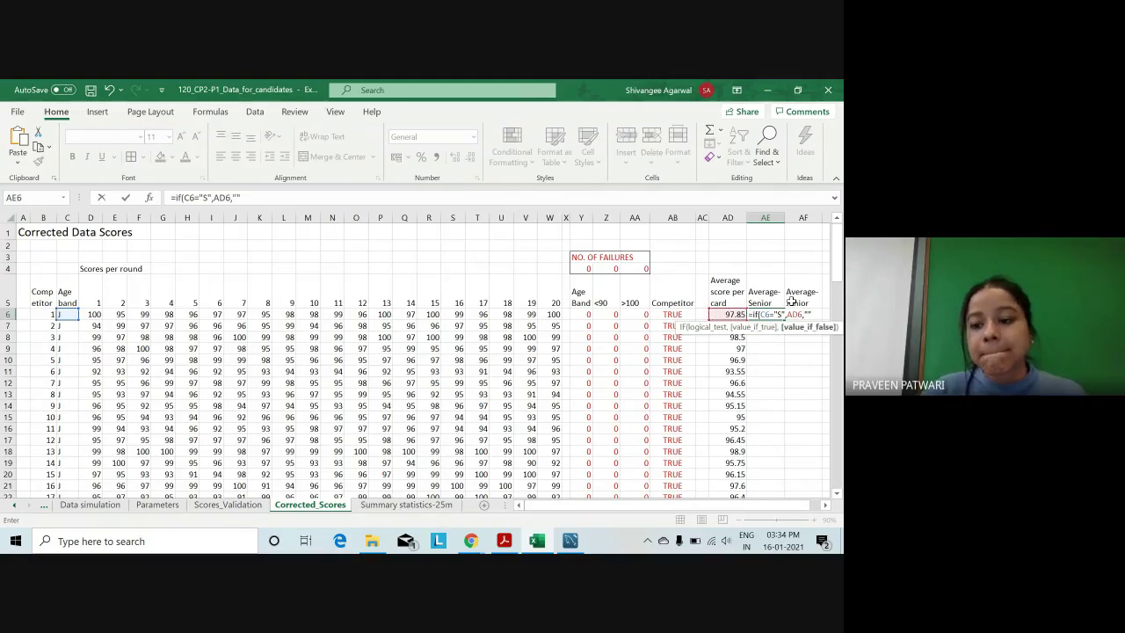
{"action": "scroll", "coordinate": [755, 422], "scroll_direction": "right", "scroll_amount": 1}
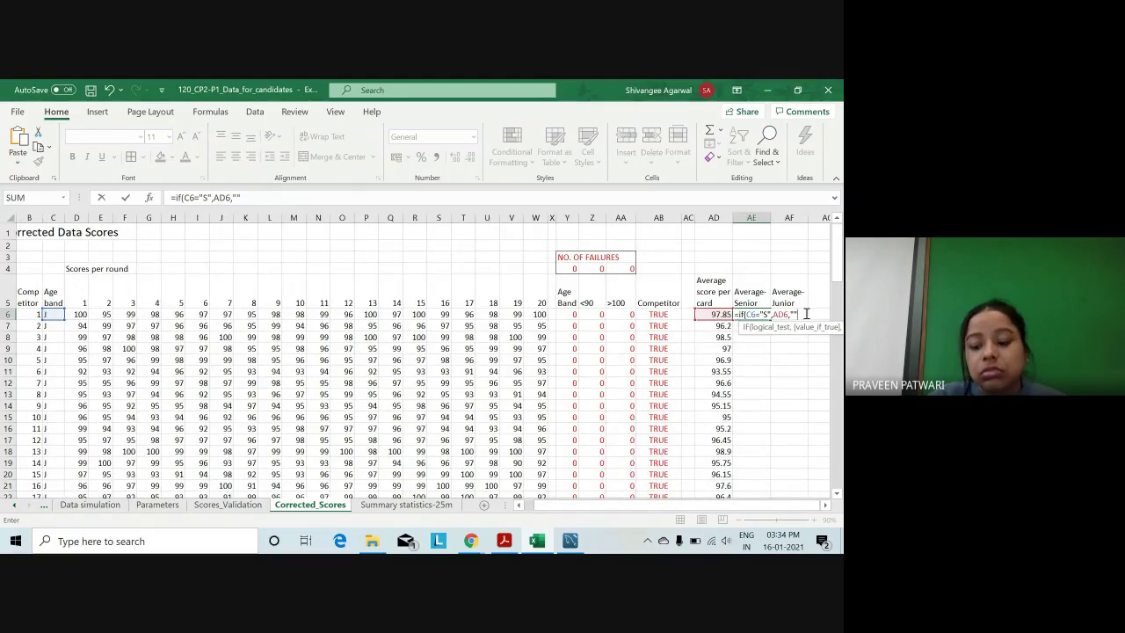
{"action": "type", "text": ")"}
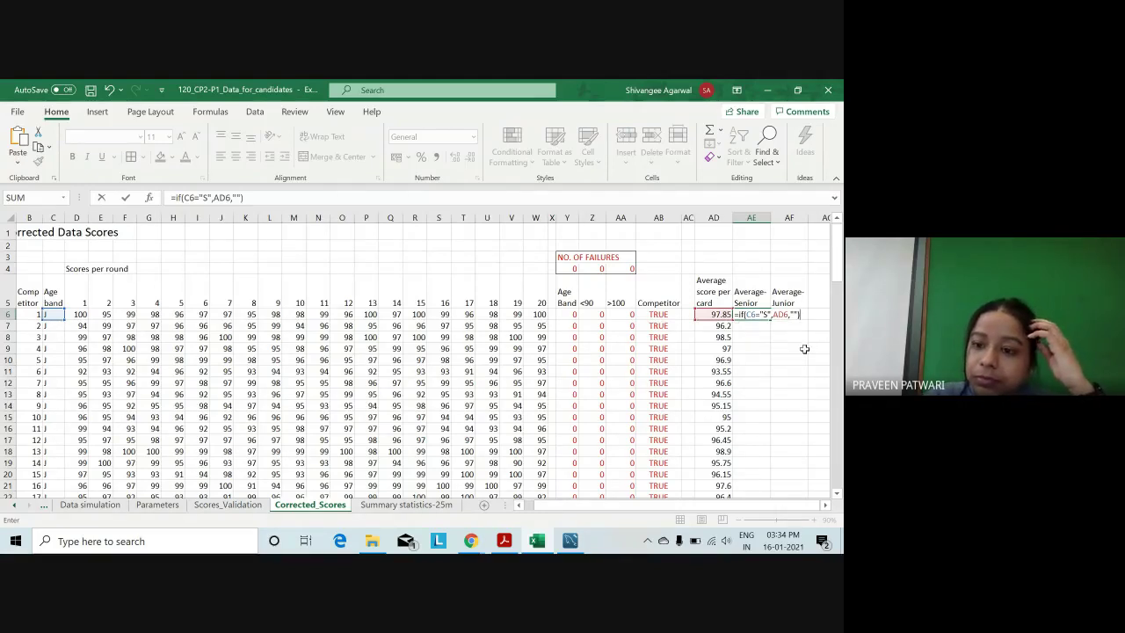
{"action": "key", "text": "Return"}
Fill the senior-average formula down column AE and return to AE6.
{"action": "left_click", "coordinate": [757, 316]}
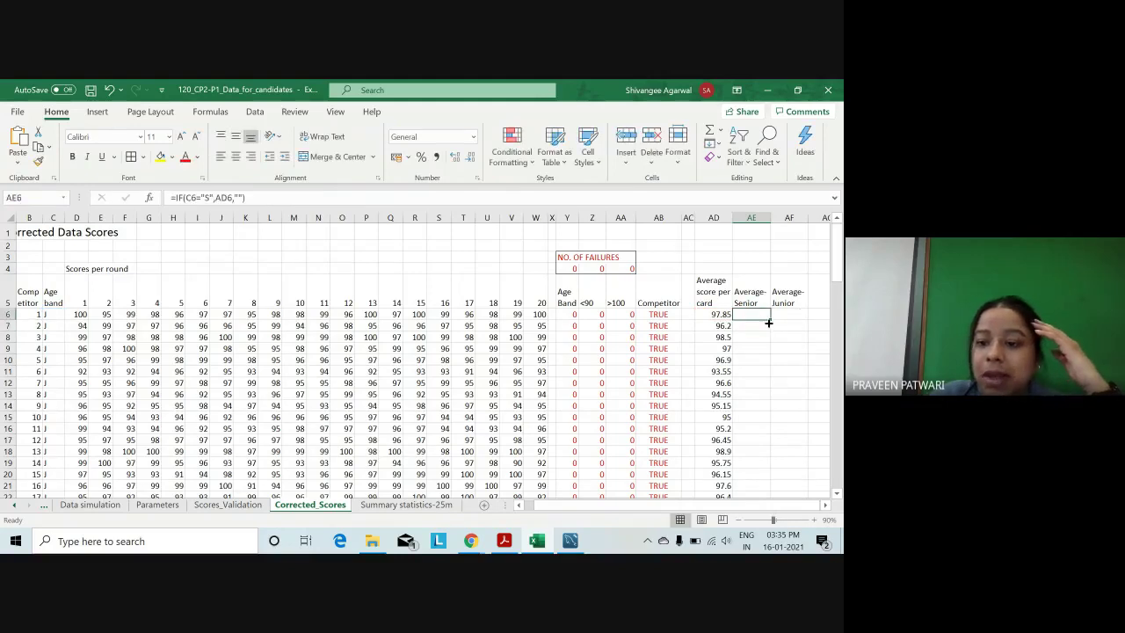
{"action": "double_click", "coordinate": [771, 320]}
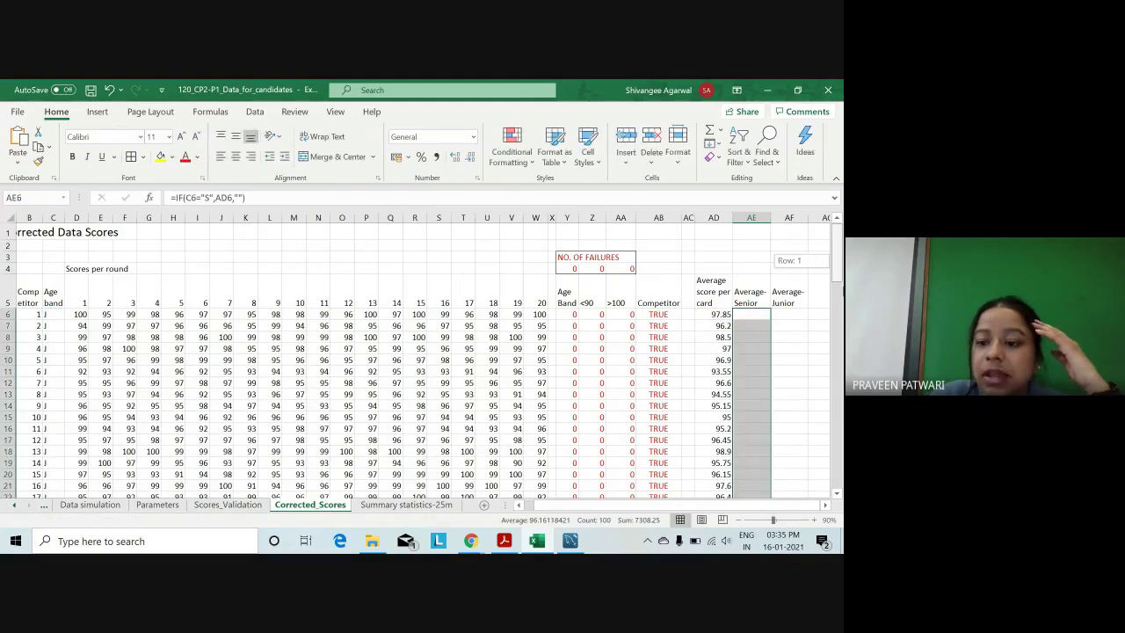
{"action": "mouse_move", "coordinate": [840, 251]}
{"action": "left_mouse_down"}
{"action": "mouse_move", "coordinate": [840, 311]}
{"action": "mouse_move", "coordinate": [839, 301]}
{"action": "left_mouse_up"}
{"action": "left_click_drag", "start_coordinate": [44, 331], "coordinate": [748, 323]}
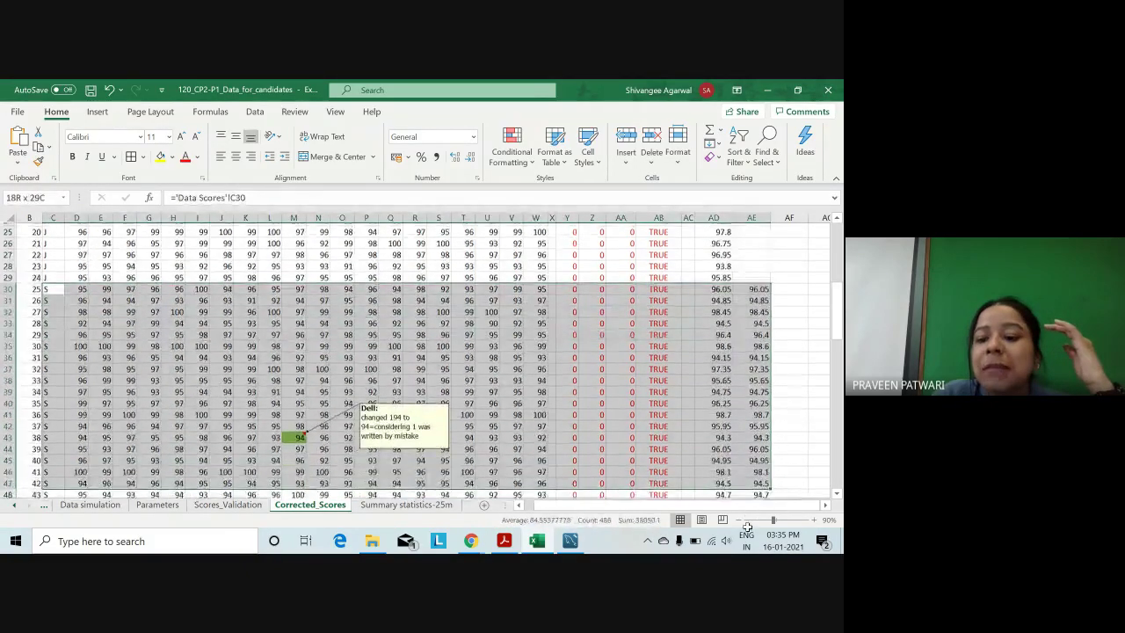
{"action": "left_click_drag", "start_coordinate": [748, 323], "coordinate": [815, 426]}
{"action": "scroll", "coordinate": [793, 349], "scroll_direction": "up", "scroll_amount": 11}
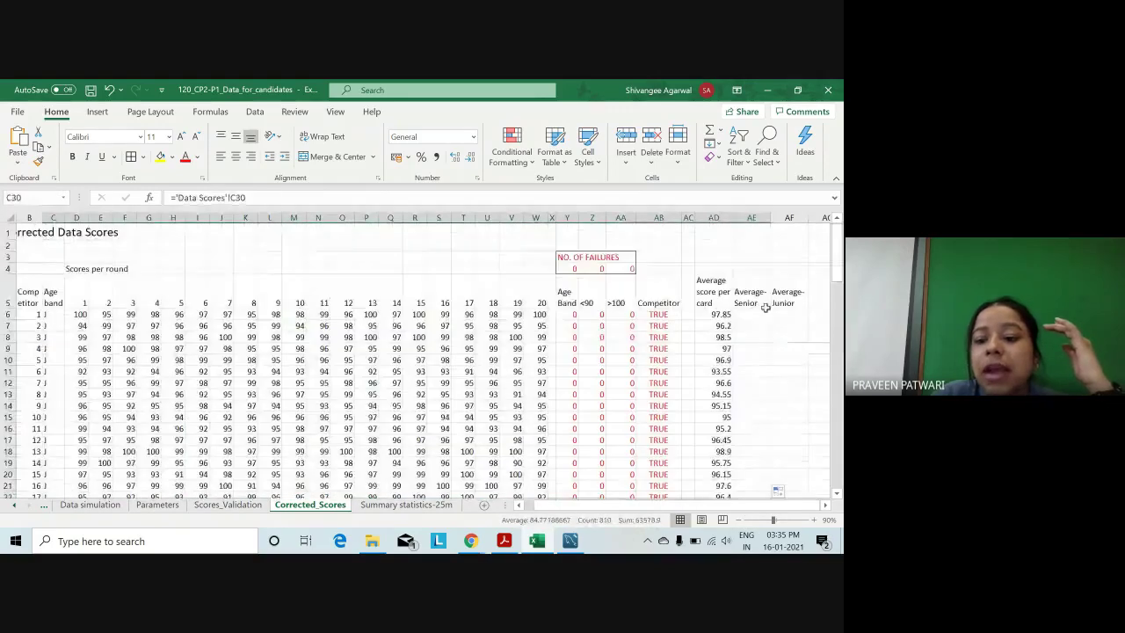
{"action": "left_click", "coordinate": [751, 314]}
Make the C6 and AD6 references absolute in the AE6 senior formula.
{"action": "left_click", "coordinate": [781, 316]}
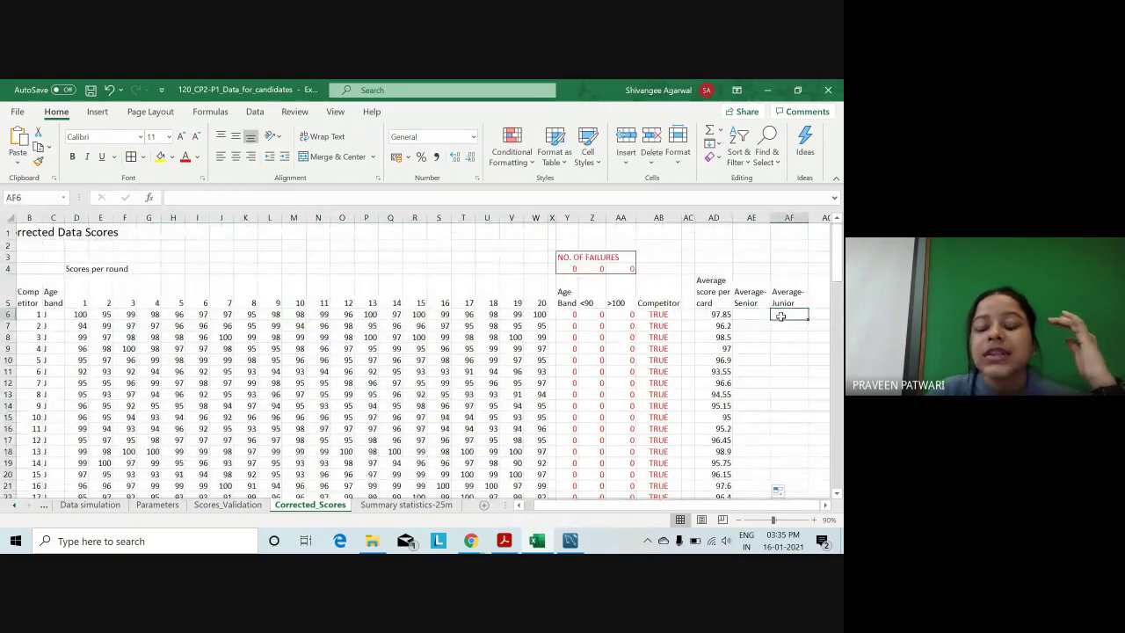
{"action": "type", "text": "=if("}
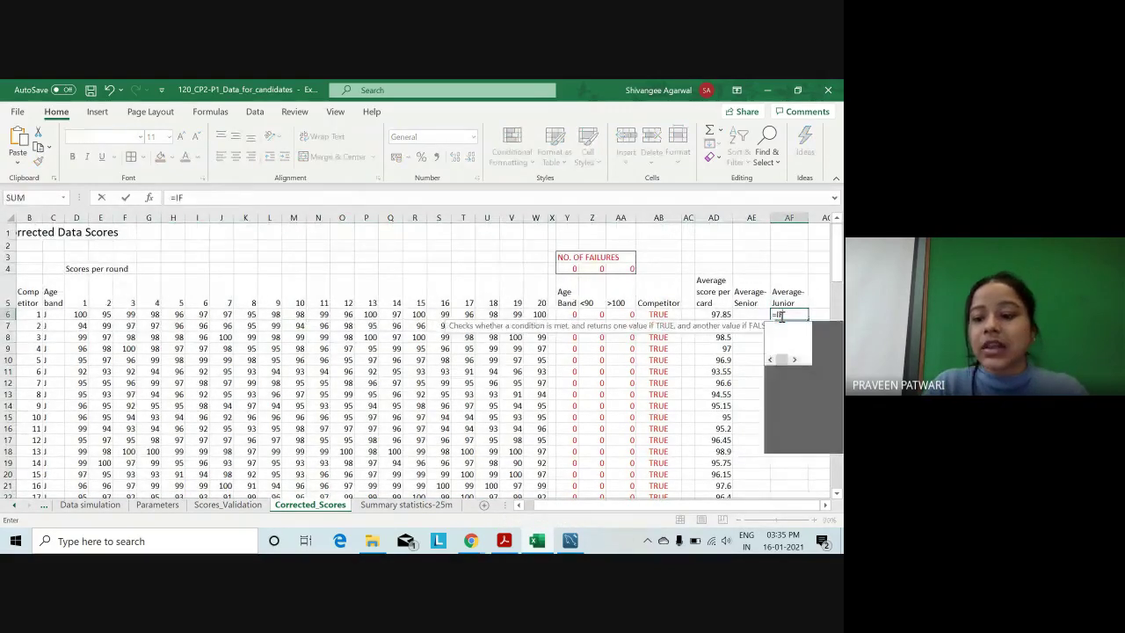
{"action": "key", "text": "BackSpace"}
{"action": "key", "text": "BackSpace"}
{"action": "key", "text": "BackSpace"}
{"action": "left_click", "coordinate": [744, 322]}
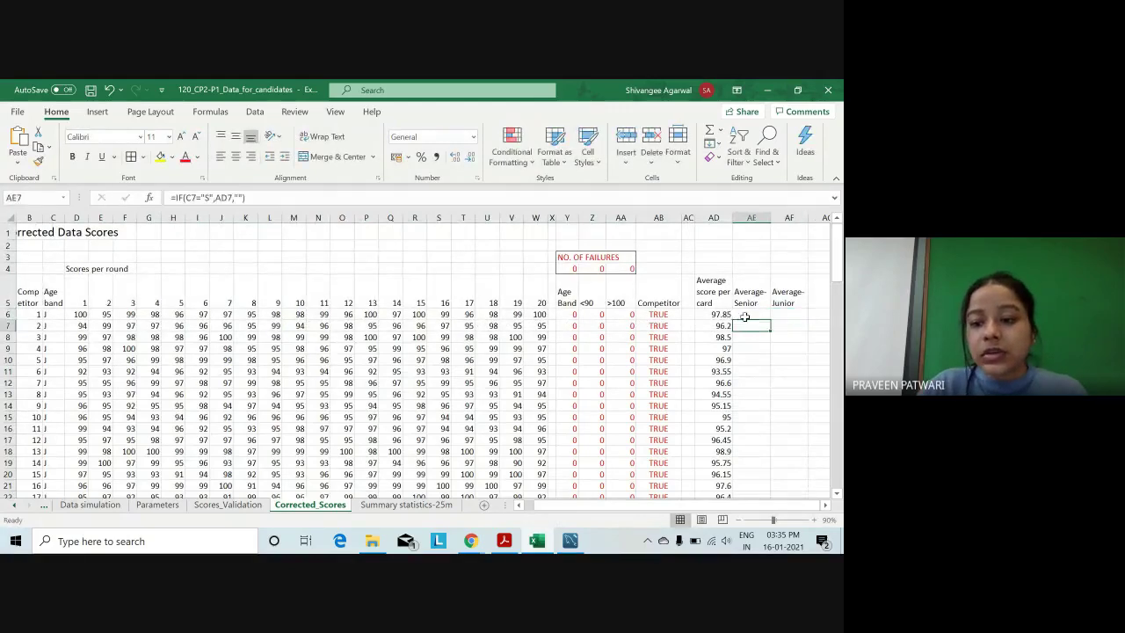
{"action": "left_click", "coordinate": [744, 316]}
{"action": "left_click", "coordinate": [240, 198]}
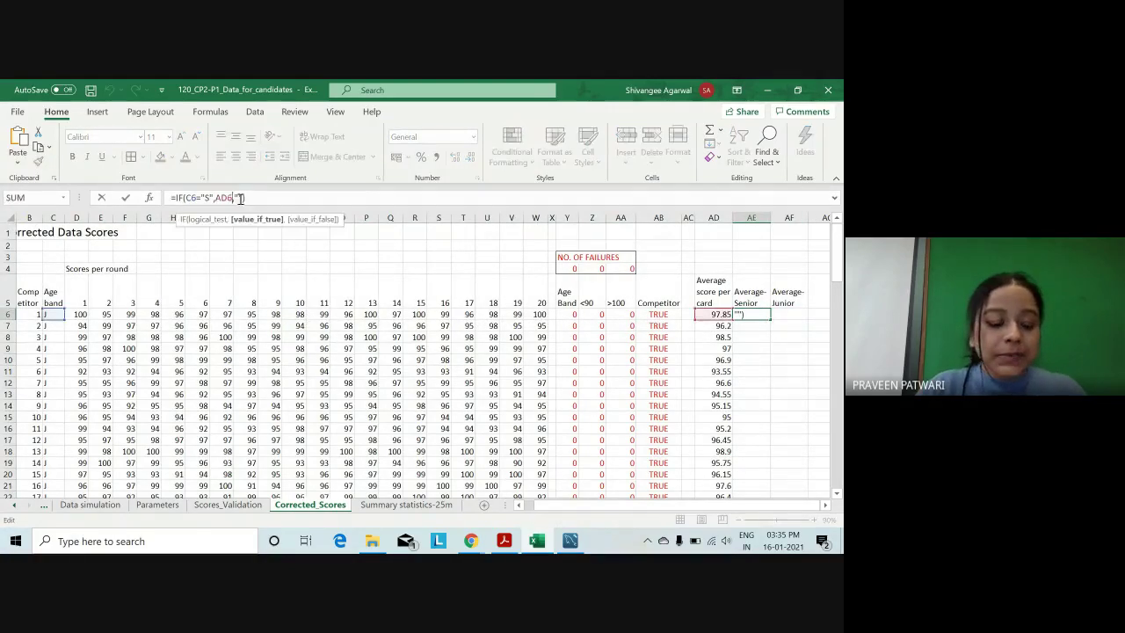
{"action": "key", "text": "F4"}
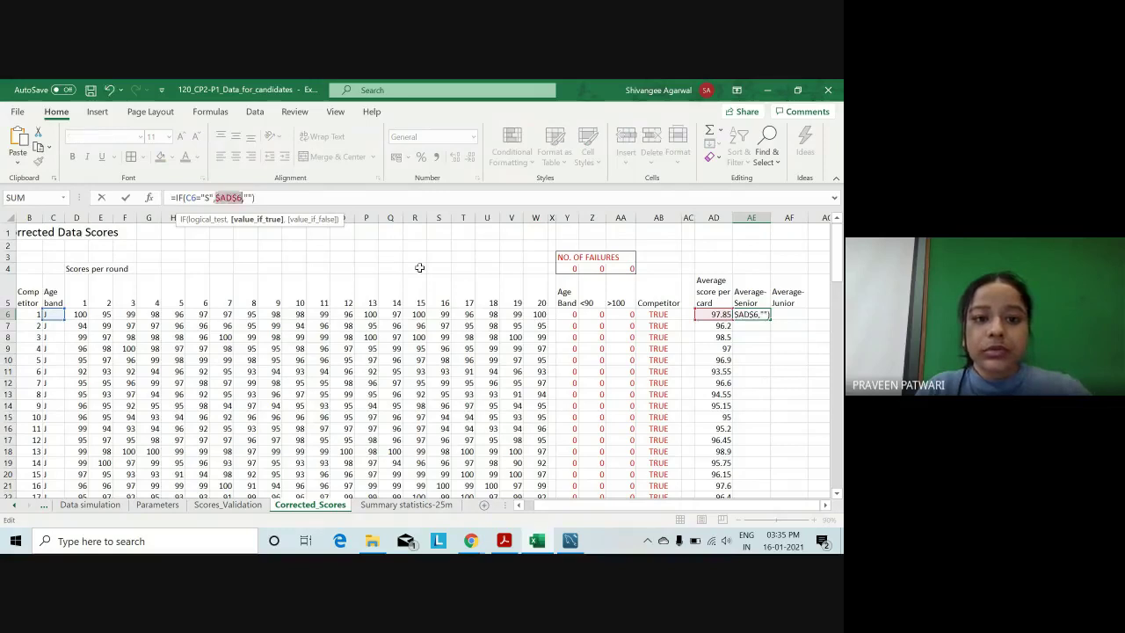
{"action": "key", "text": "Return"}
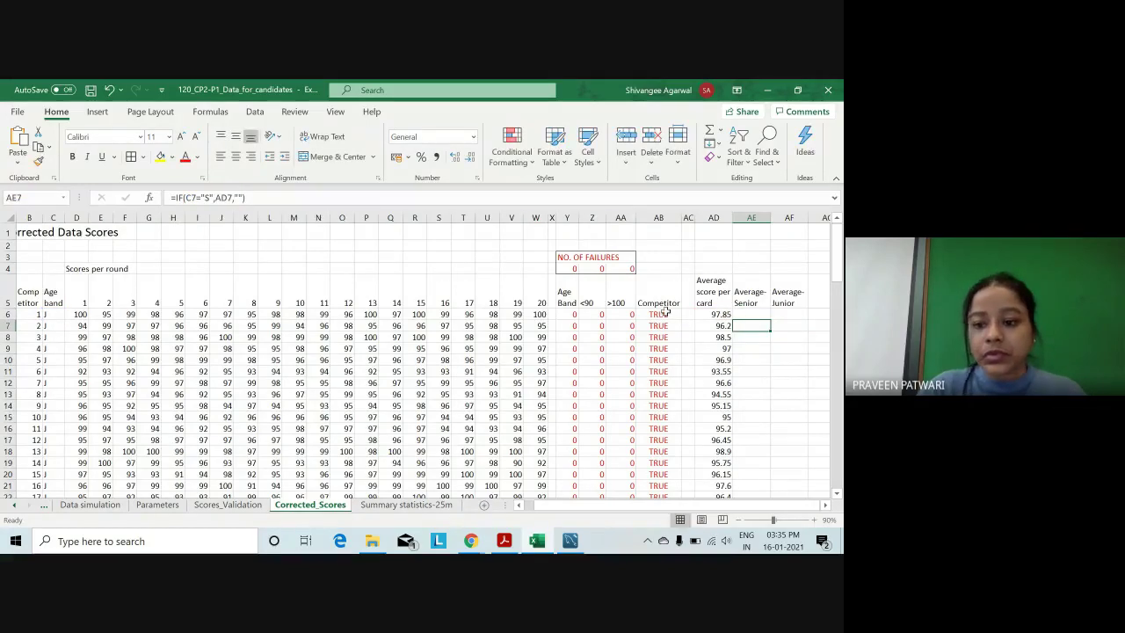
{"action": "key", "text": "Up"}
{"action": "double_click", "coordinate": [188, 197]}
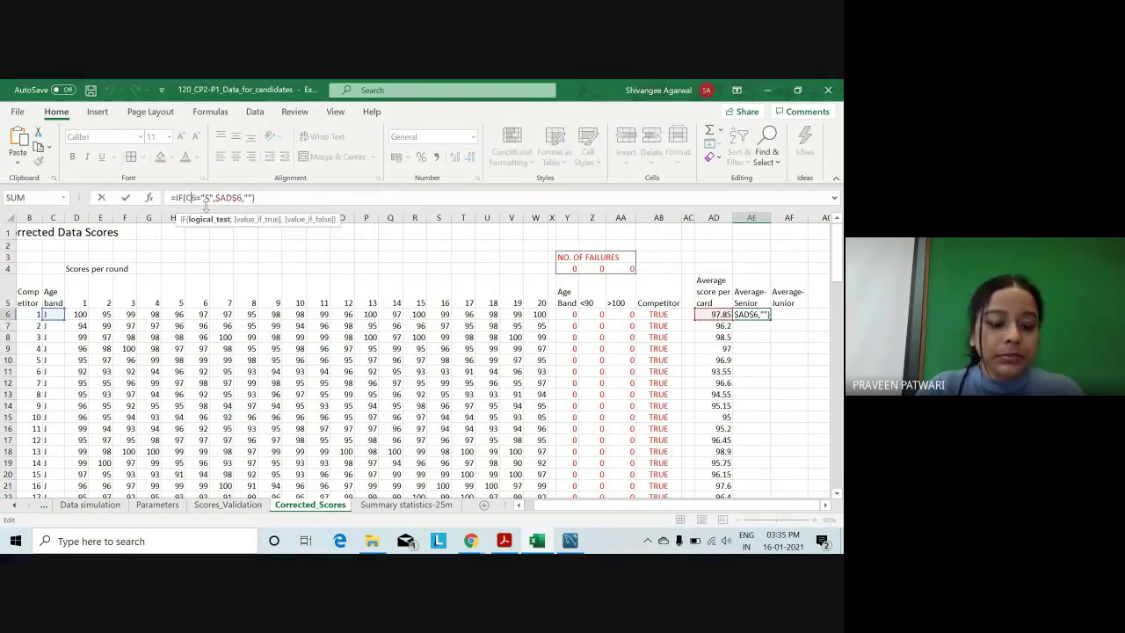
{"action": "key", "text": "F4"}
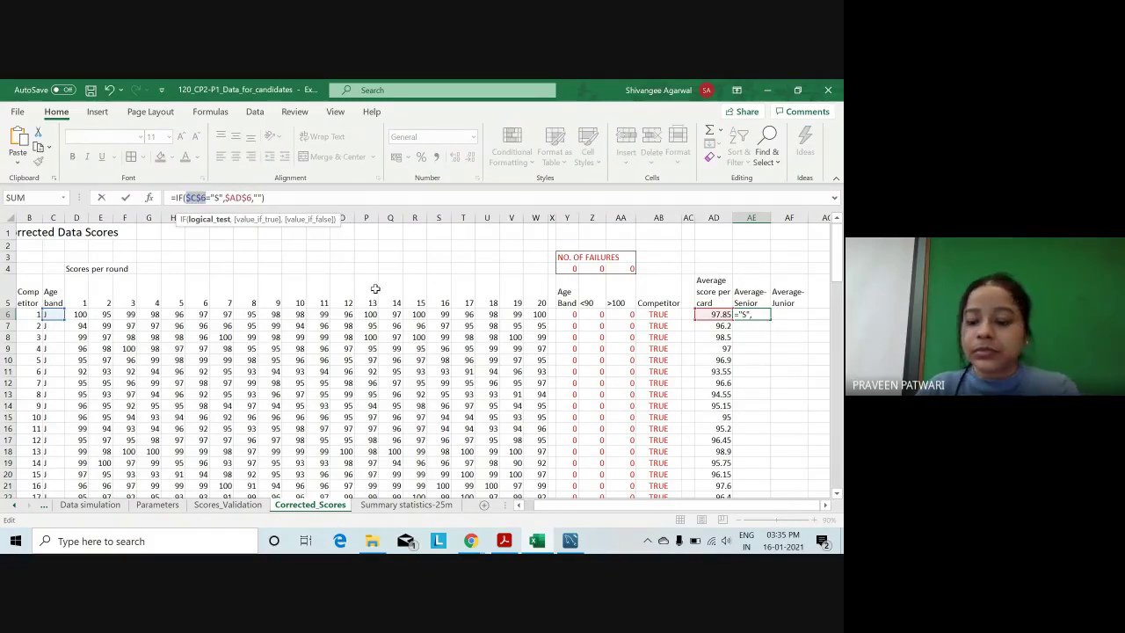
{"action": "key", "text": "Return"}
Fill the senior formula down column AE and copy it across to AF6.
{"action": "left_click", "coordinate": [752, 316]}
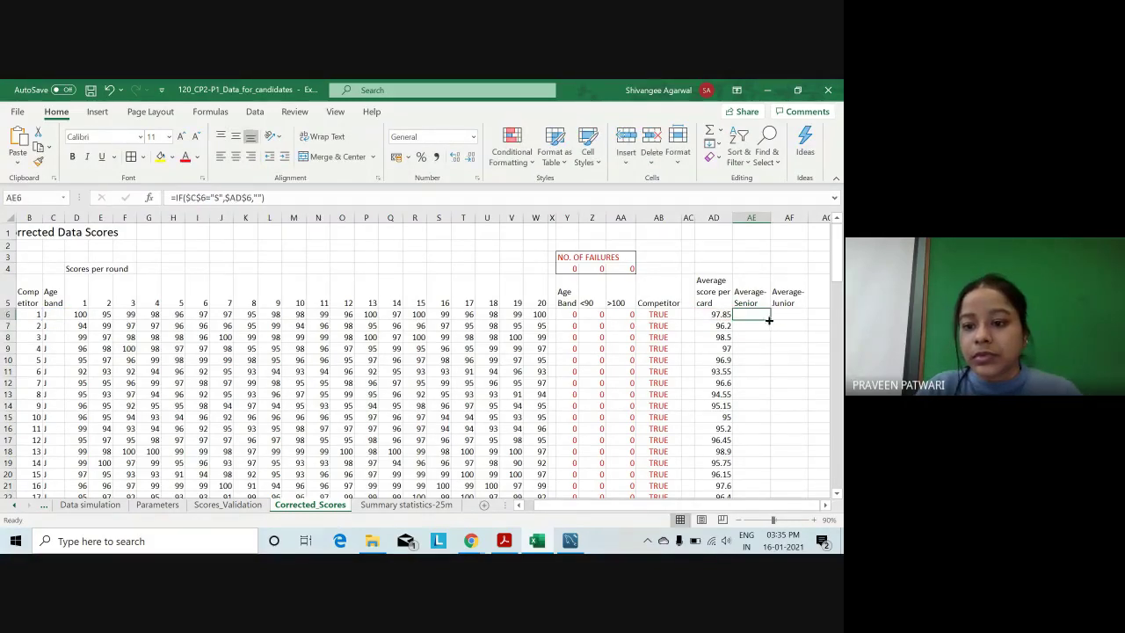
{"action": "double_click", "coordinate": [772, 319]}
{"action": "left_click", "coordinate": [761, 314]}
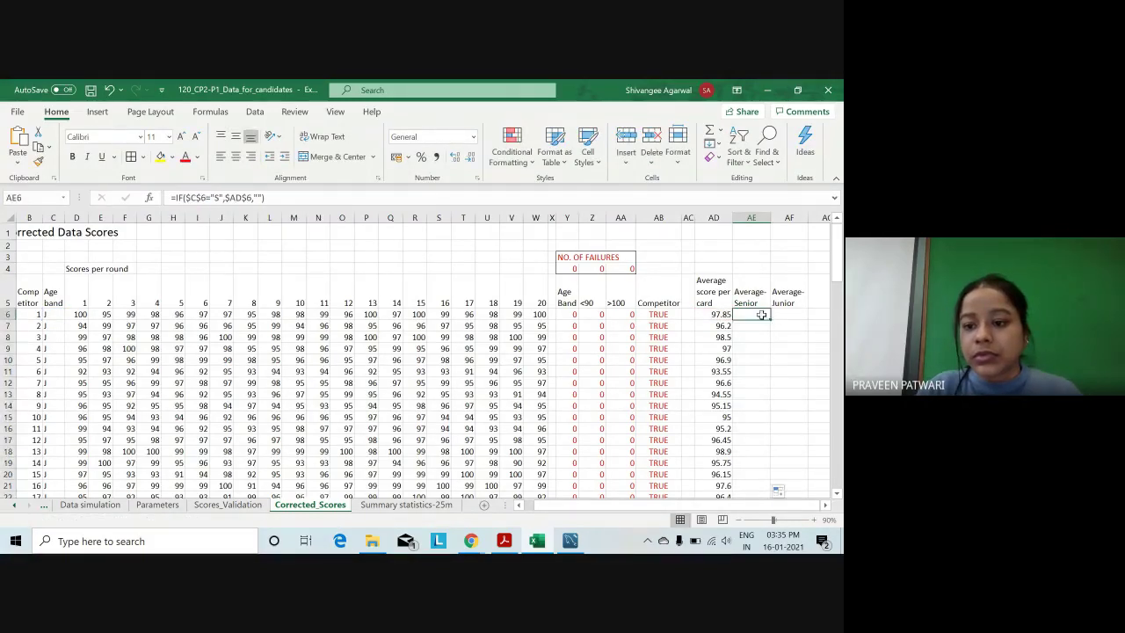
{"action": "left_click_drag", "start_coordinate": [771, 320], "coordinate": [802, 318]}
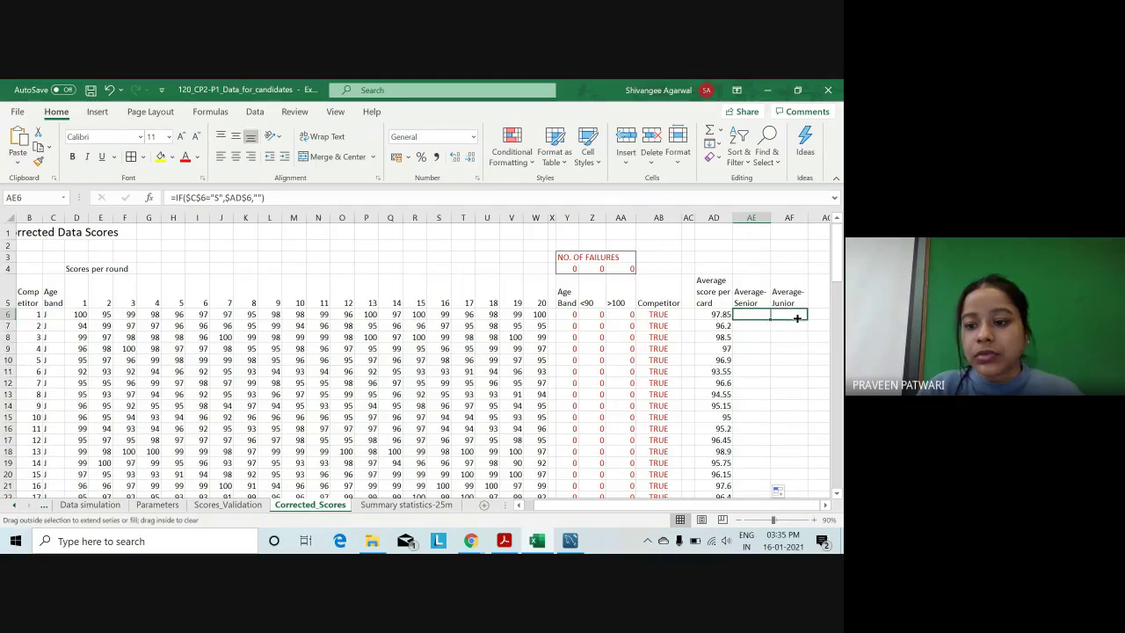
Change the AF6 criterion from "S" to "J" and fill it down column AF.
{"action": "left_click", "coordinate": [218, 198]}
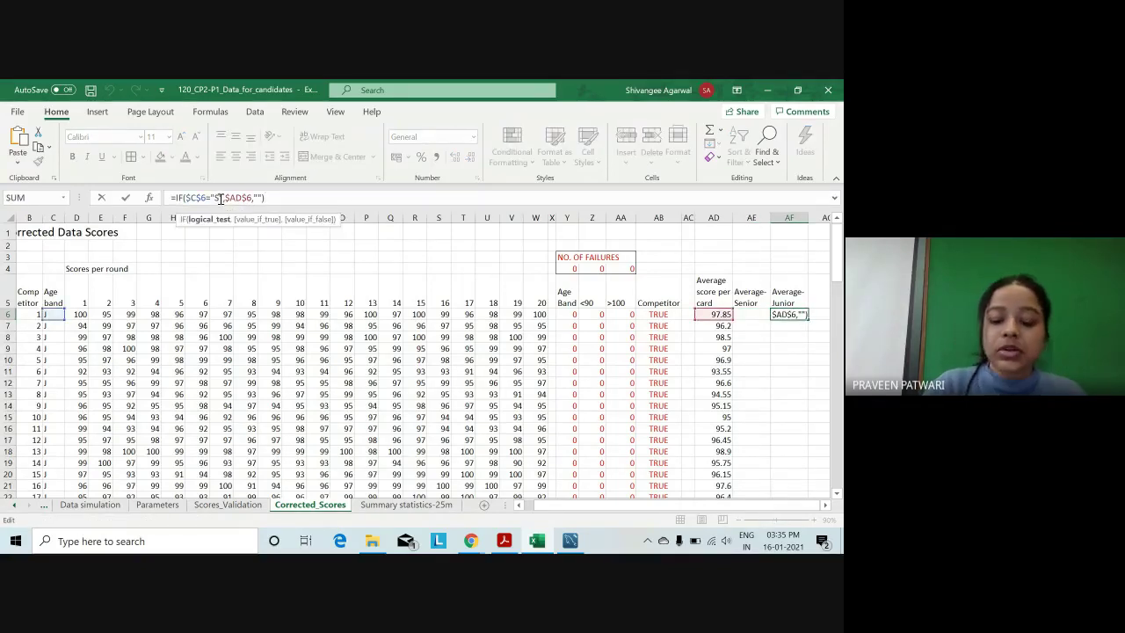
{"action": "key", "text": "BackSpace"}
{"action": "type", "text": "J"}
{"action": "key", "text": "Return"}
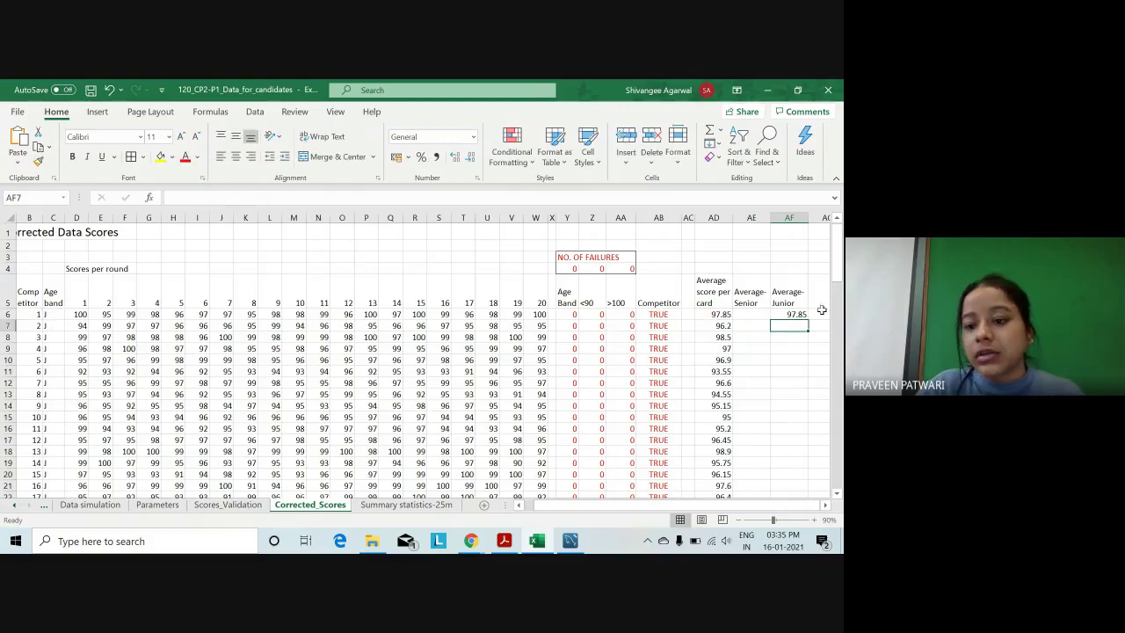
{"action": "left_click", "coordinate": [794, 314]}
{"action": "double_click", "coordinate": [808, 320]}
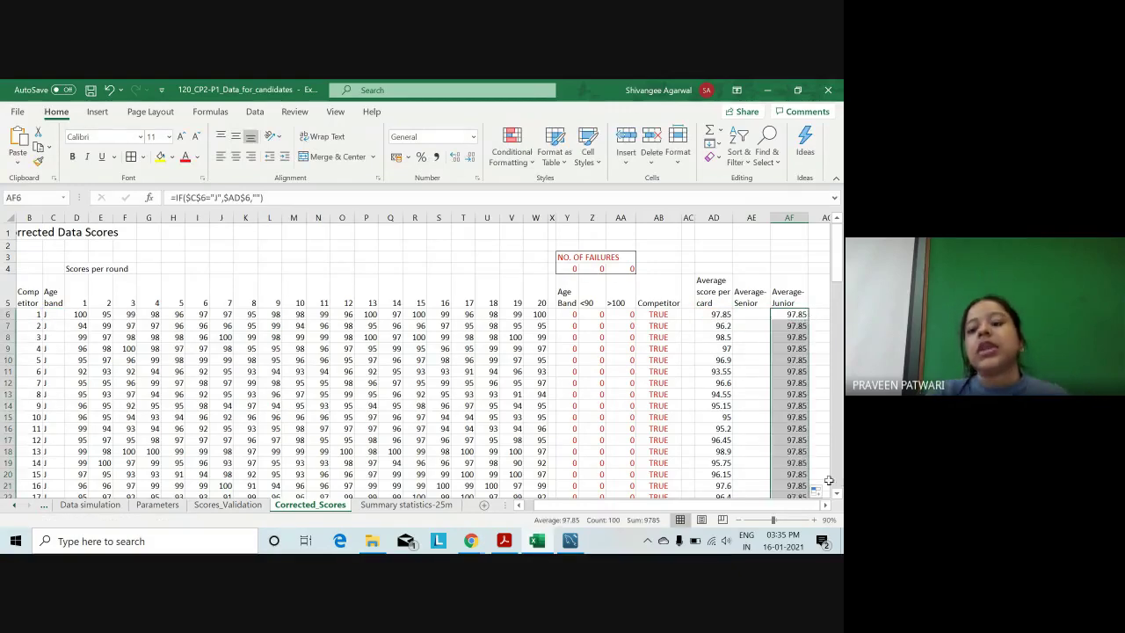
{"action": "left_click", "coordinate": [714, 299]}
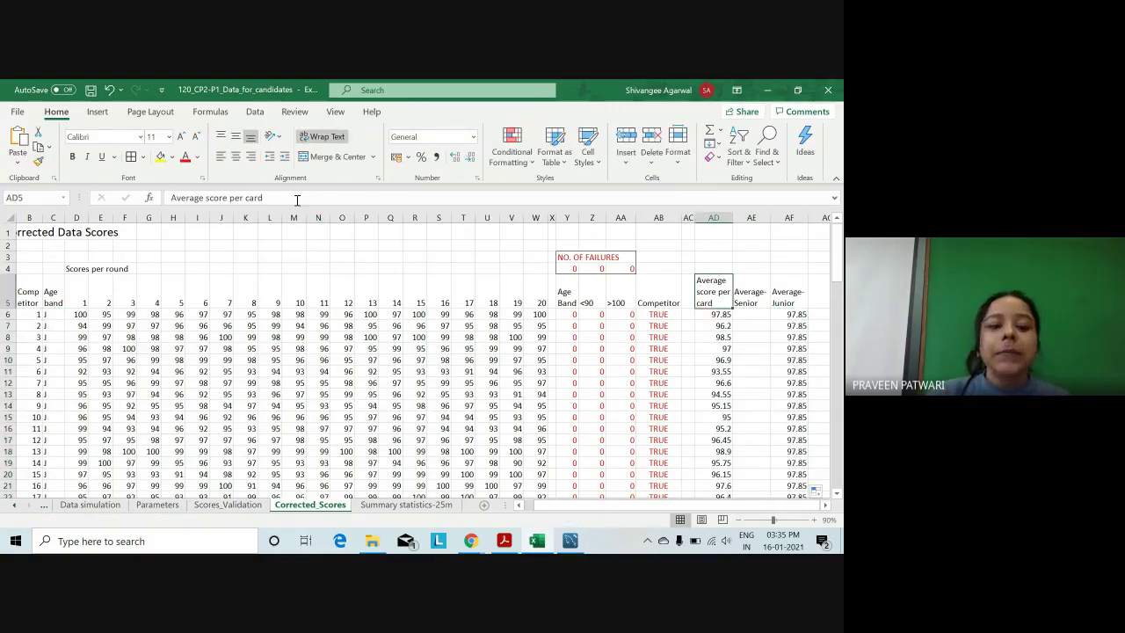
Replace the AD5 header 'Average score per card' with 'Overall Average'.
{"action": "left_click_drag", "start_coordinate": [297, 200], "coordinate": [4, 192]}
{"action": "type", "text": "Ove"}
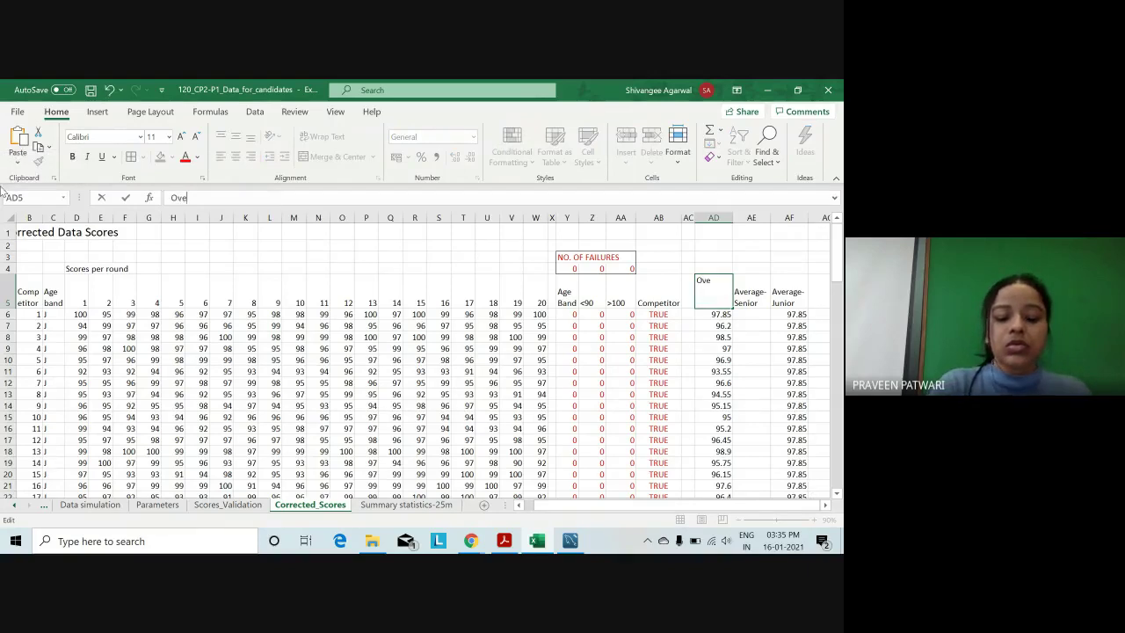
{"action": "type", "text": "rall Avera"}
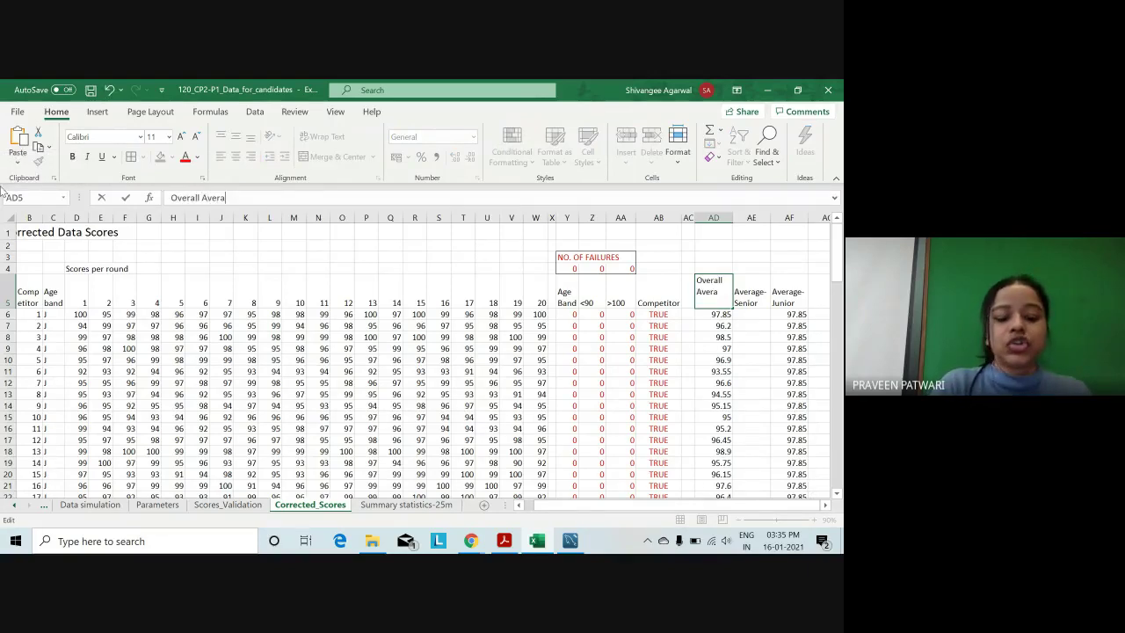
{"action": "type", "text": "ge"}
{"action": "key", "text": "Return"}
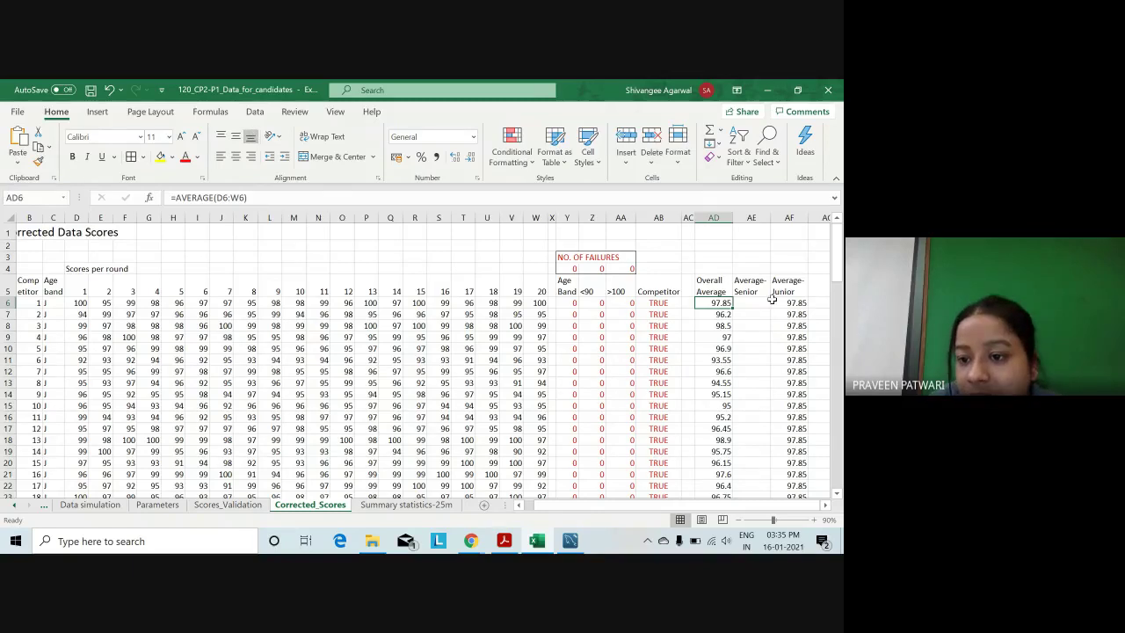
{"action": "key", "text": "Right"}
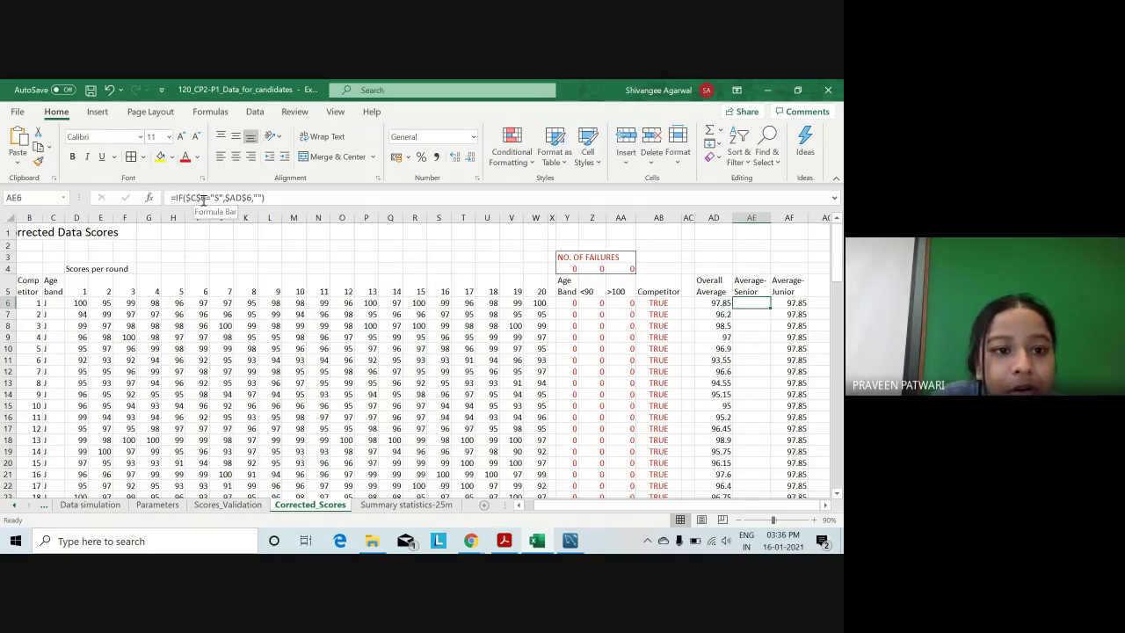
Adjust the C6 reference in the AE6 senior formula and refill it down column AE.
{"action": "left_click", "coordinate": [202, 200]}
{"action": "key", "text": "BackSpace"}
{"action": "key", "text": "Escape"}
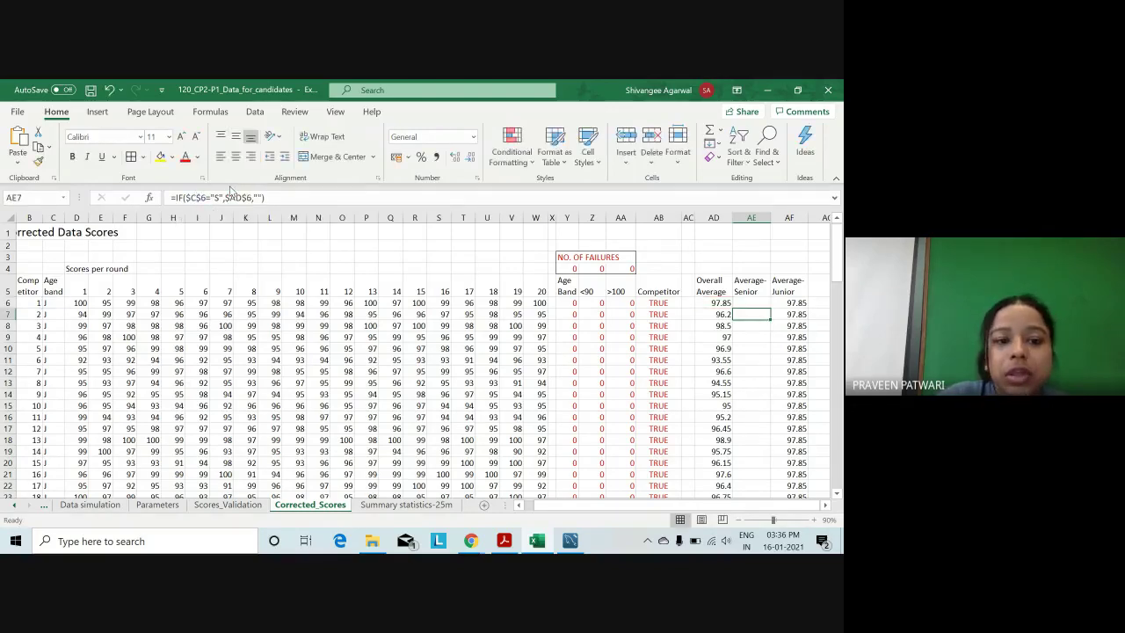
{"action": "left_click", "coordinate": [719, 298]}
{"action": "left_click", "coordinate": [754, 302]}
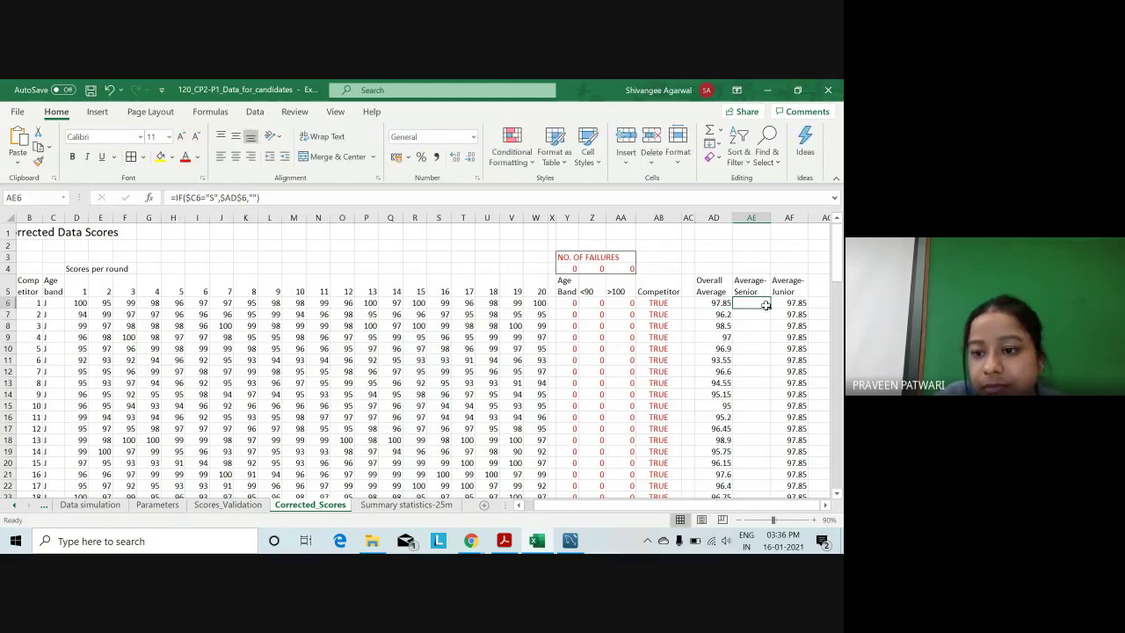
{"action": "double_click", "coordinate": [770, 308]}
Make the C6 row reference relative in the AF6 junior formula.
{"action": "left_click", "coordinate": [795, 303]}
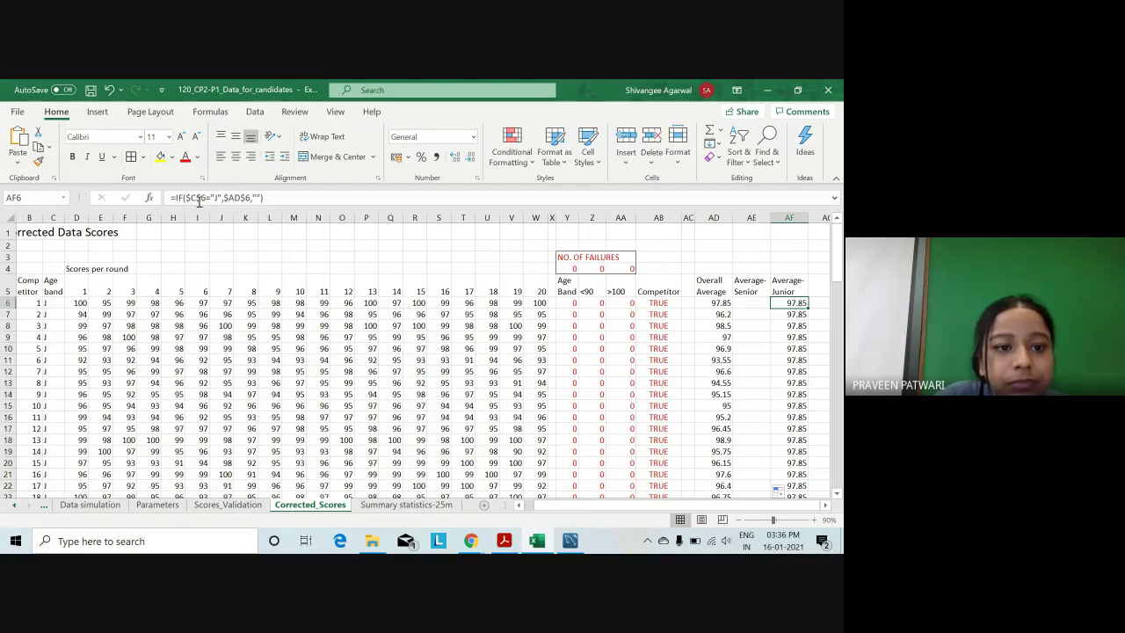
{"action": "left_click", "coordinate": [198, 199]}
{"action": "key", "text": "BackSpace"}
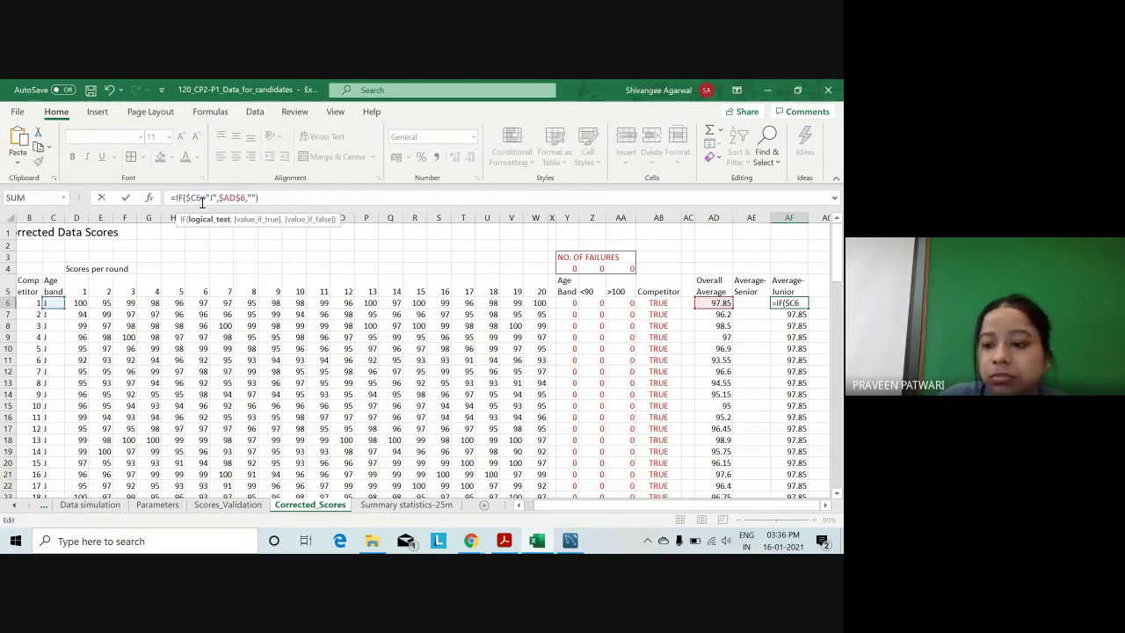
{"action": "key", "text": "Return"}
{"action": "left_click", "coordinate": [796, 303]}
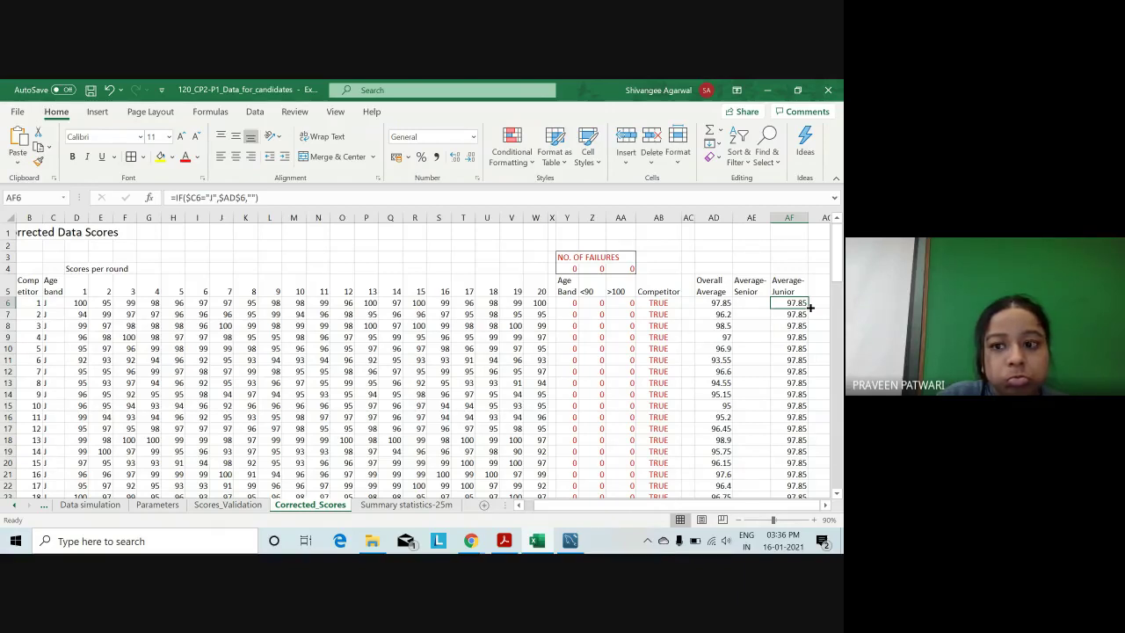
Add the missing closing parenthesis to the AE6 senior formula and fill it down column AE.
{"action": "left_click", "coordinate": [758, 305]}
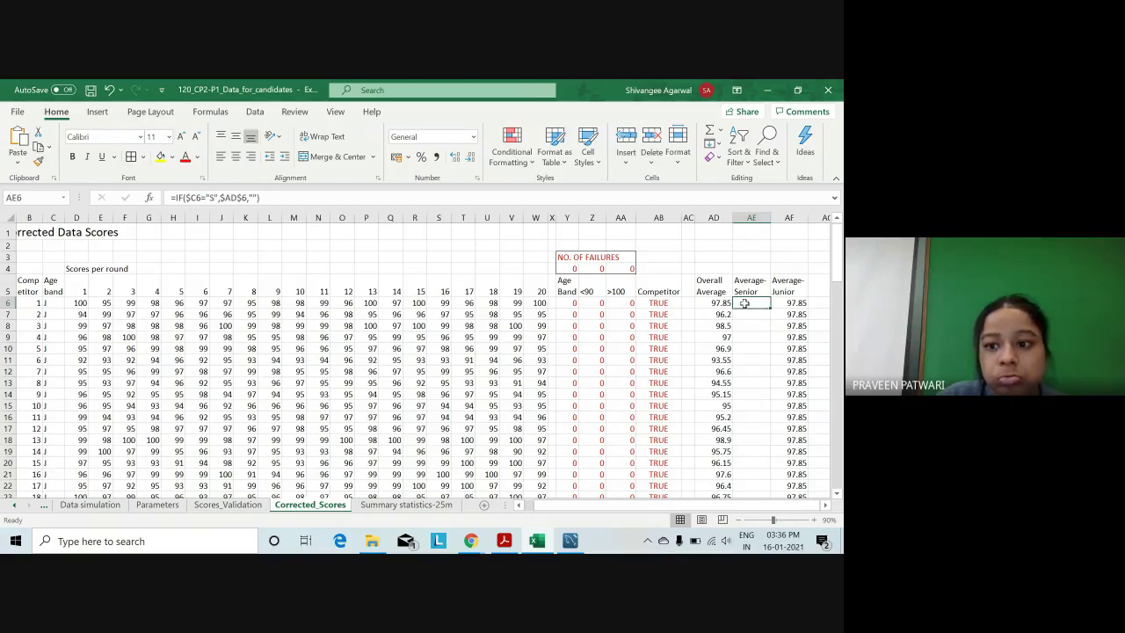
{"action": "left_click", "coordinate": [239, 199]}
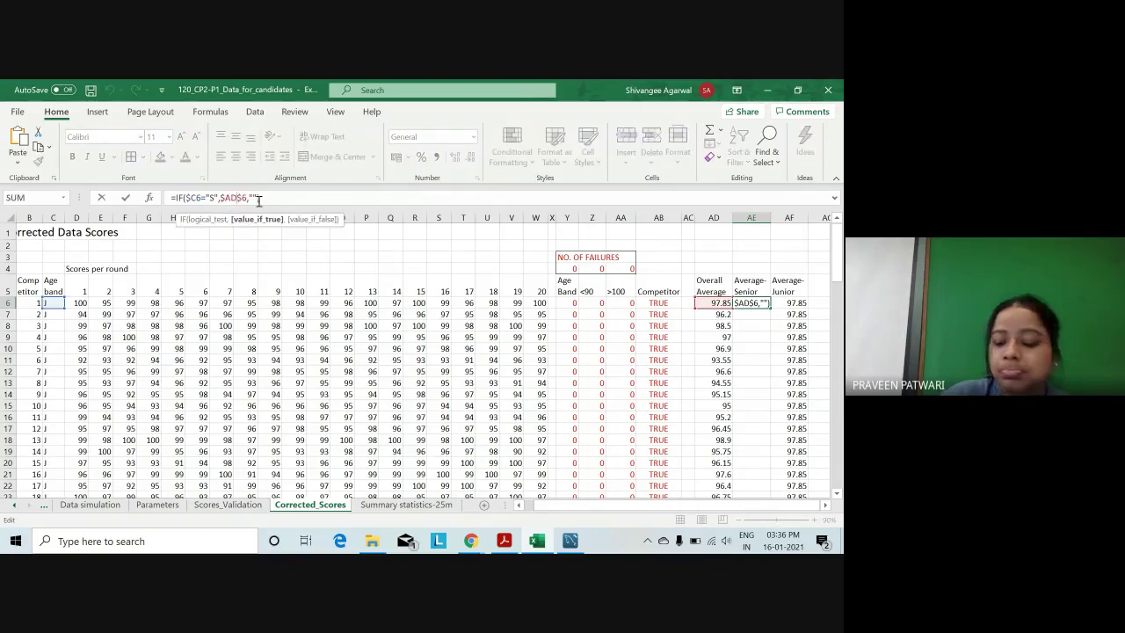
{"action": "type", "text": ")"}
{"action": "key", "text": "Return"}
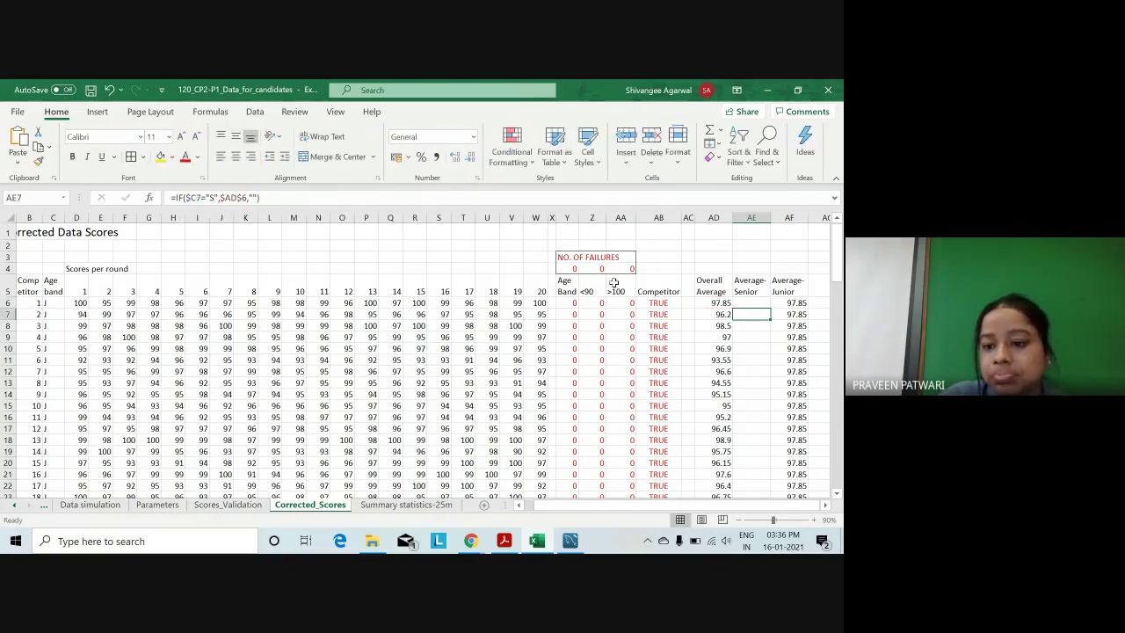
{"action": "left_click", "coordinate": [757, 304]}
{"action": "double_click", "coordinate": [770, 308]}
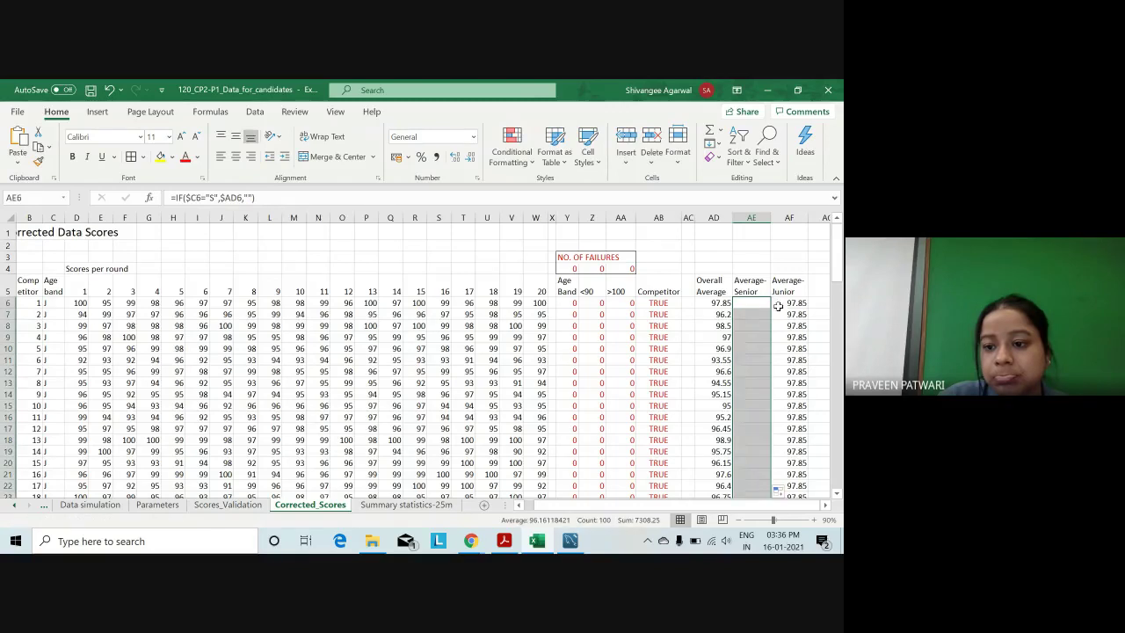
Copy the senior formula into AF6, change its criterion to "J", and fill it down column AF.
{"action": "left_click", "coordinate": [766, 305]}
{"action": "left_click_drag", "start_coordinate": [769, 309], "coordinate": [796, 306]}
{"action": "left_click", "coordinate": [795, 305]}
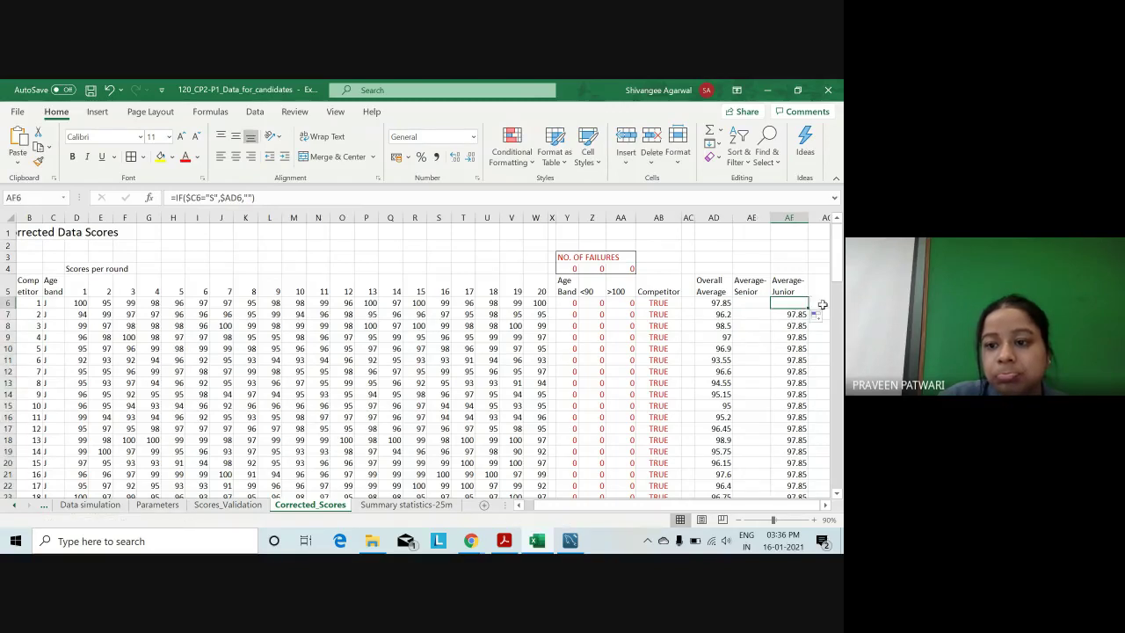
{"action": "left_click", "coordinate": [214, 198]}
{"action": "key", "text": "BackSpace"}
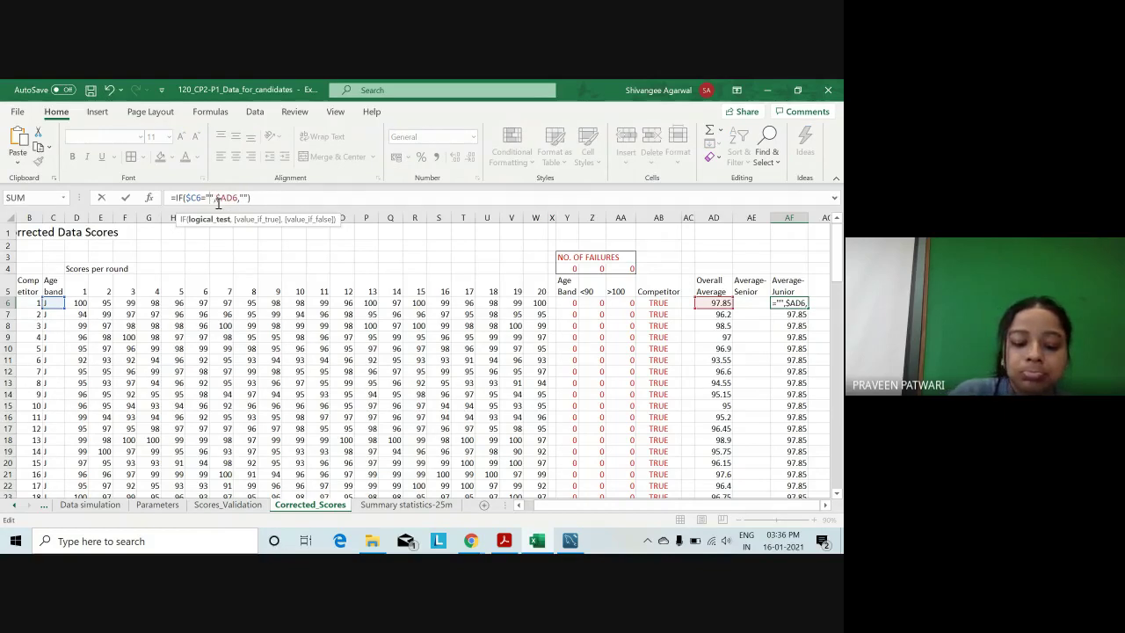
{"action": "type", "text": "J"}
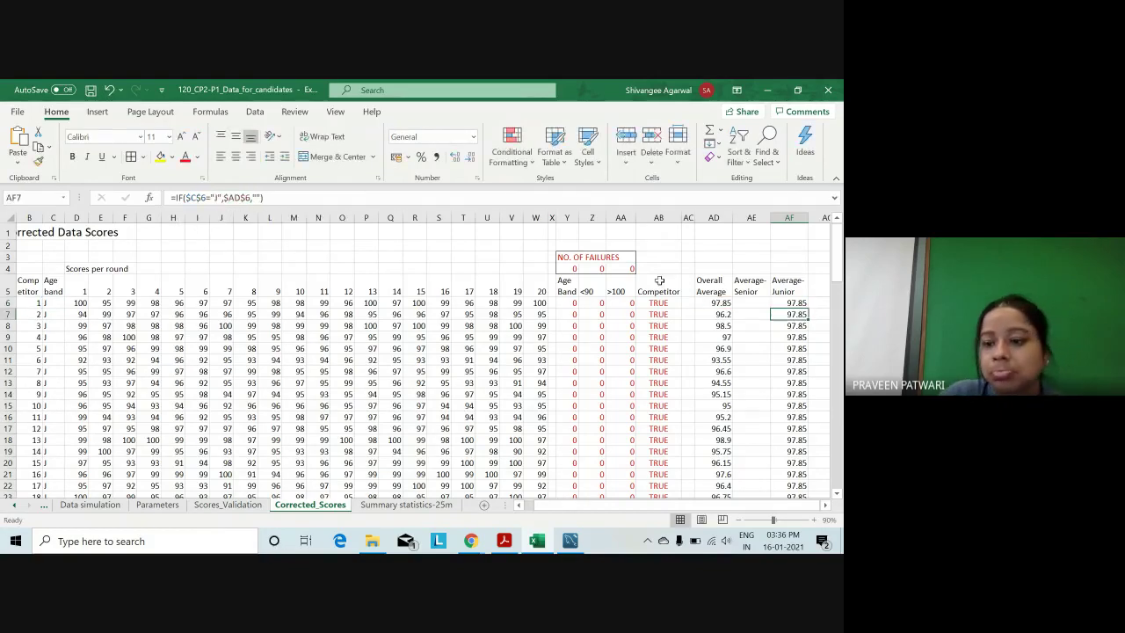
{"action": "left_click", "coordinate": [791, 302]}
{"action": "double_click", "coordinate": [810, 307]}
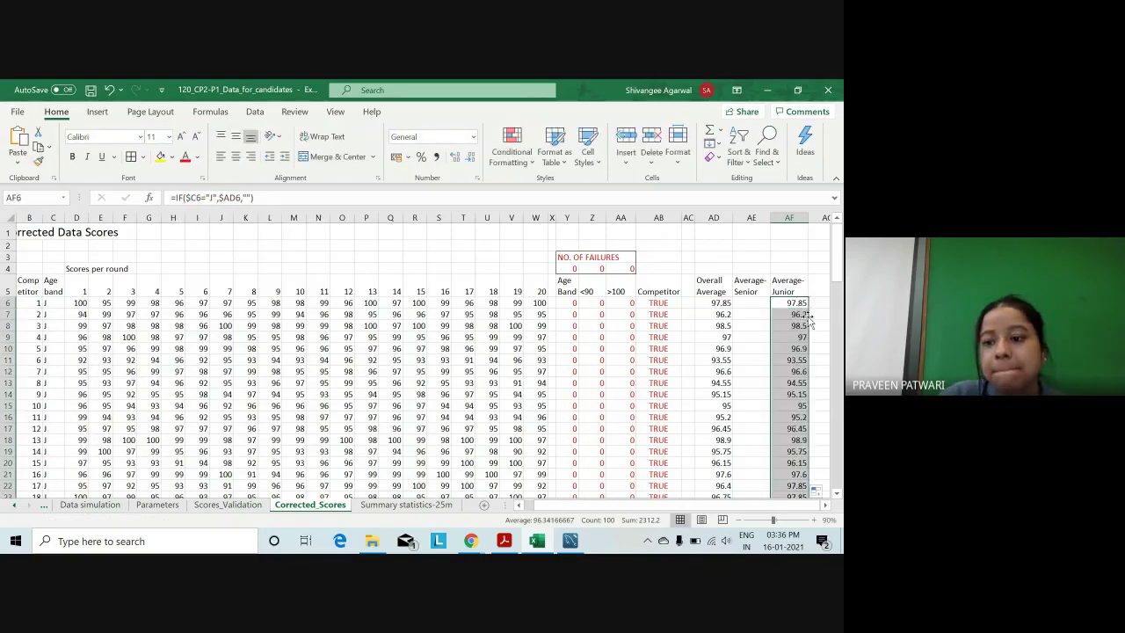
{"action": "left_click", "coordinate": [802, 304]}
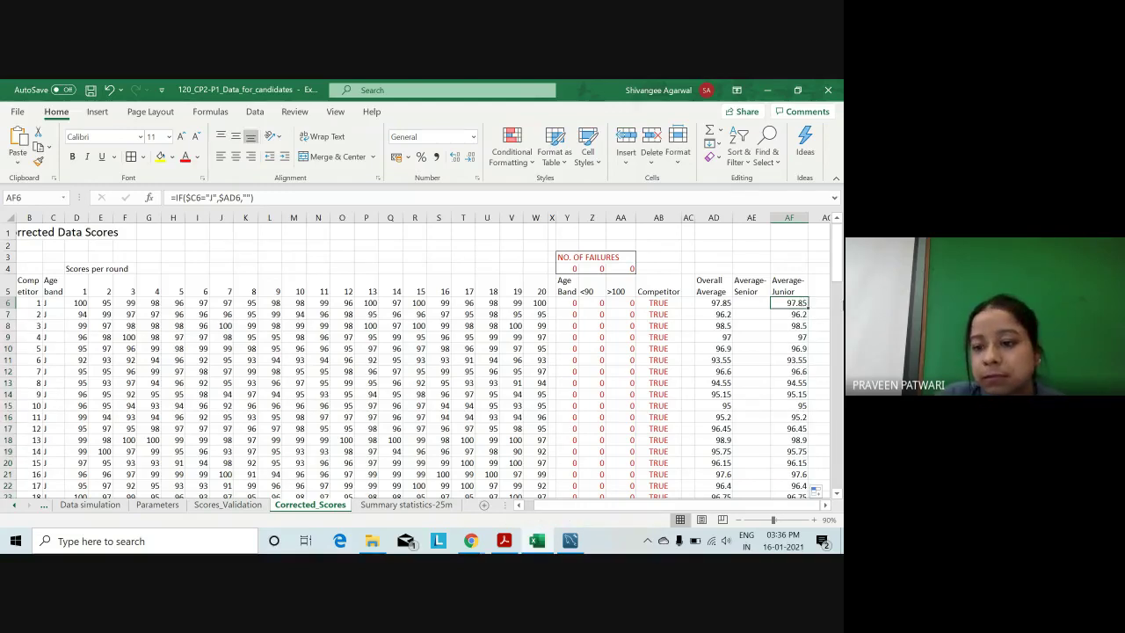
Bold the Overall Average, Average- Senior and Average- Junior headers in AD5:AF5.
{"action": "left_click_drag", "start_coordinate": [836, 263], "coordinate": [837, 290]}
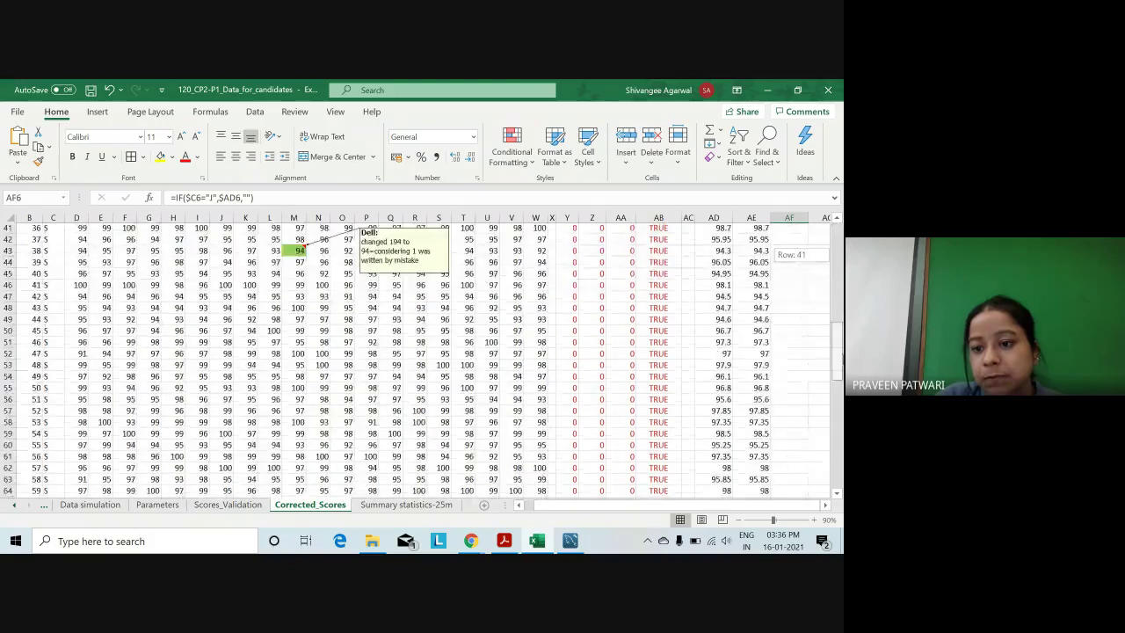
{"action": "left_click_drag", "start_coordinate": [836, 334], "coordinate": [841, 287]}
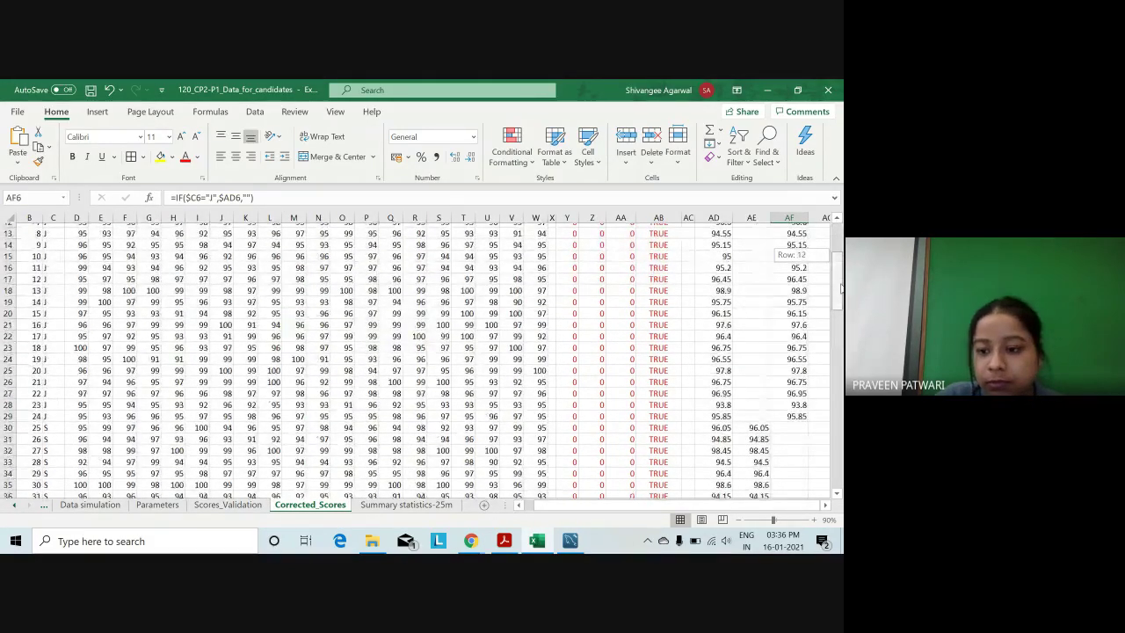
{"action": "left_click_drag", "start_coordinate": [841, 288], "coordinate": [839, 243]}
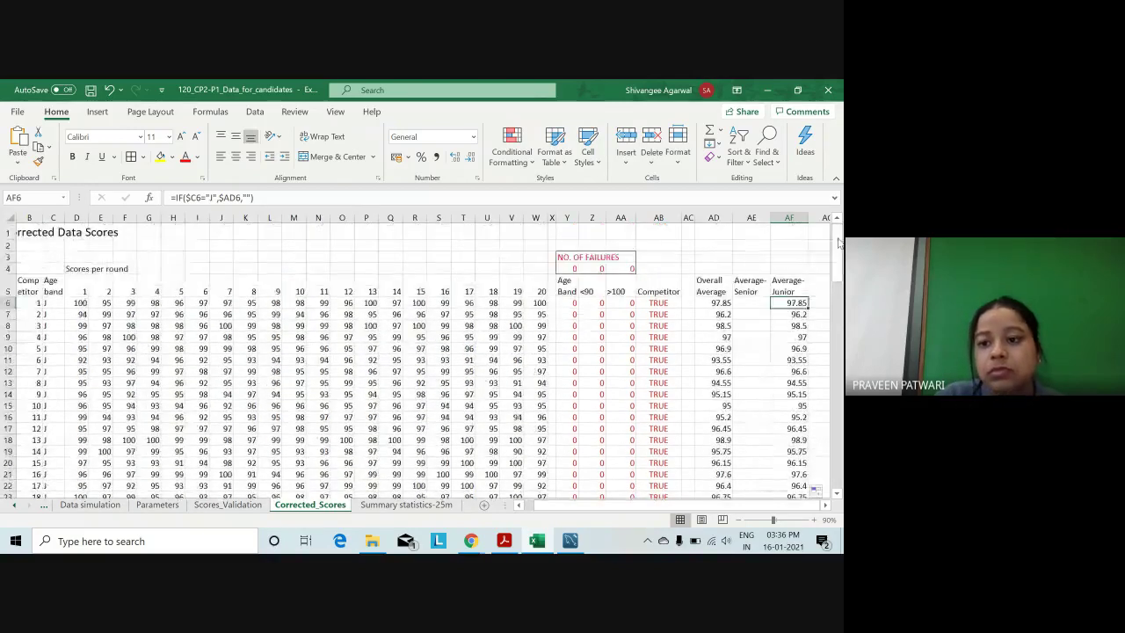
{"action": "left_click", "coordinate": [789, 371]}
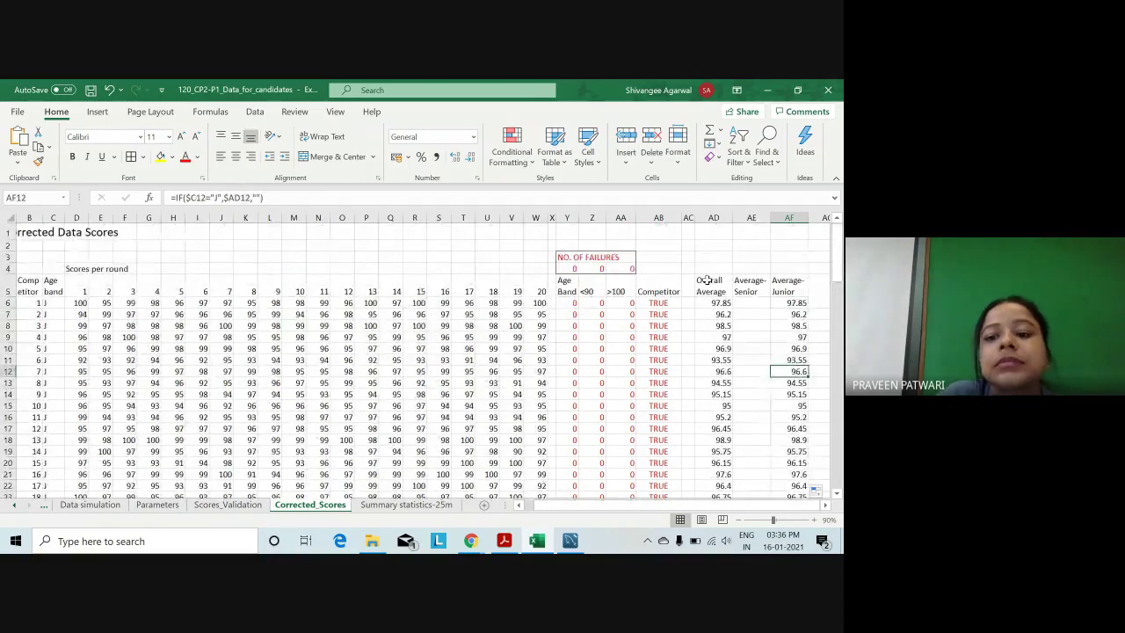
{"action": "left_click_drag", "start_coordinate": [706, 279], "coordinate": [797, 291]}
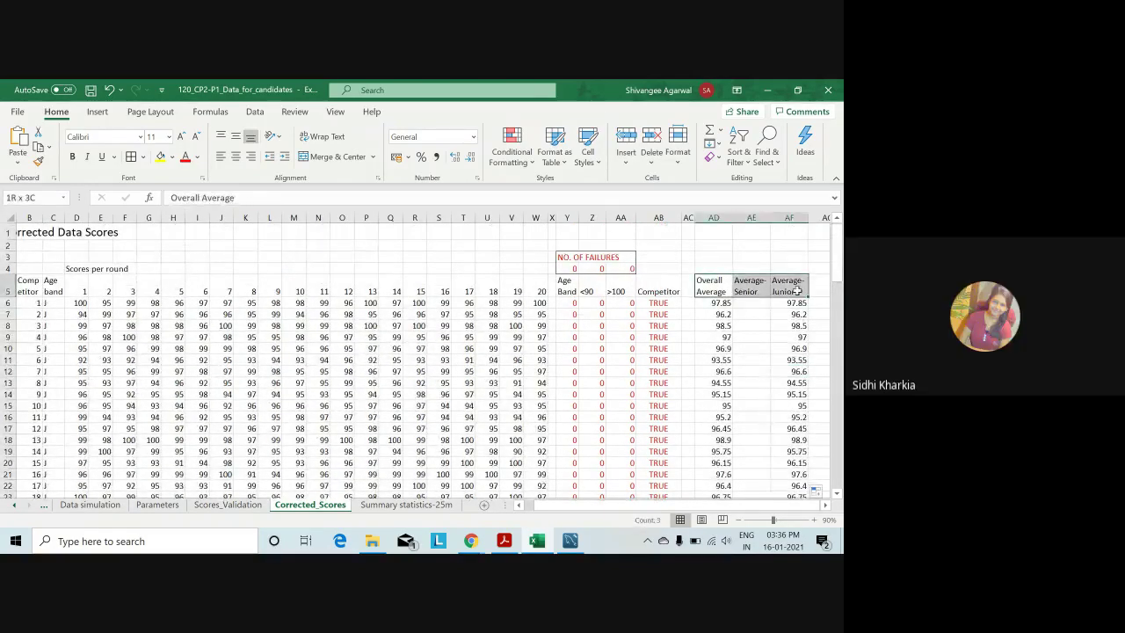
{"action": "left_click", "coordinate": [72, 157]}
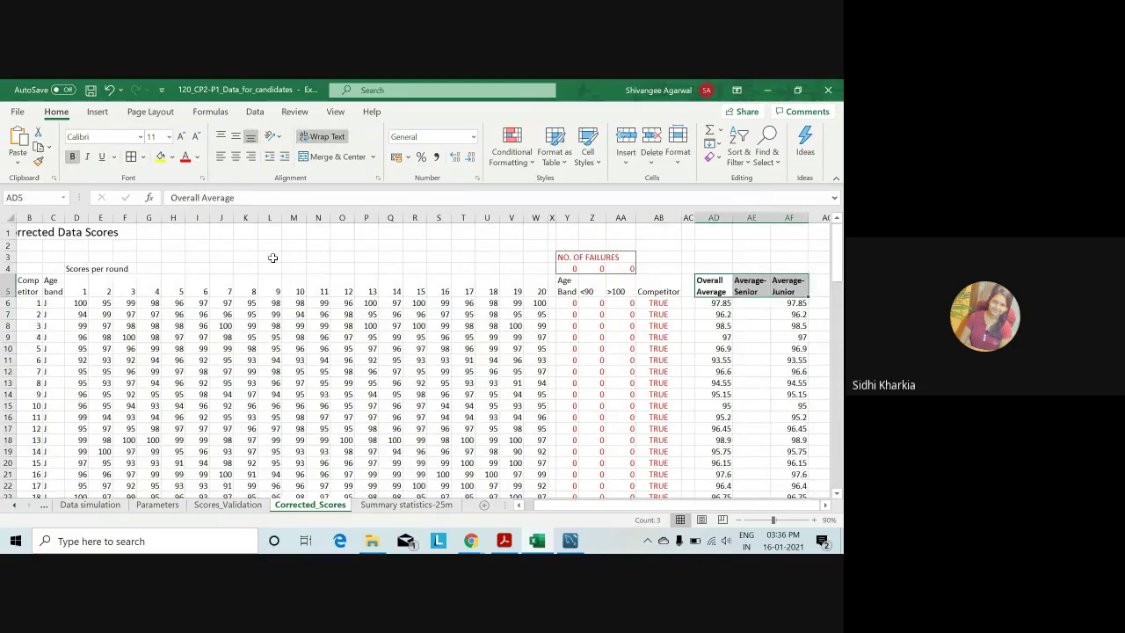
{"action": "left_click", "coordinate": [272, 257]}
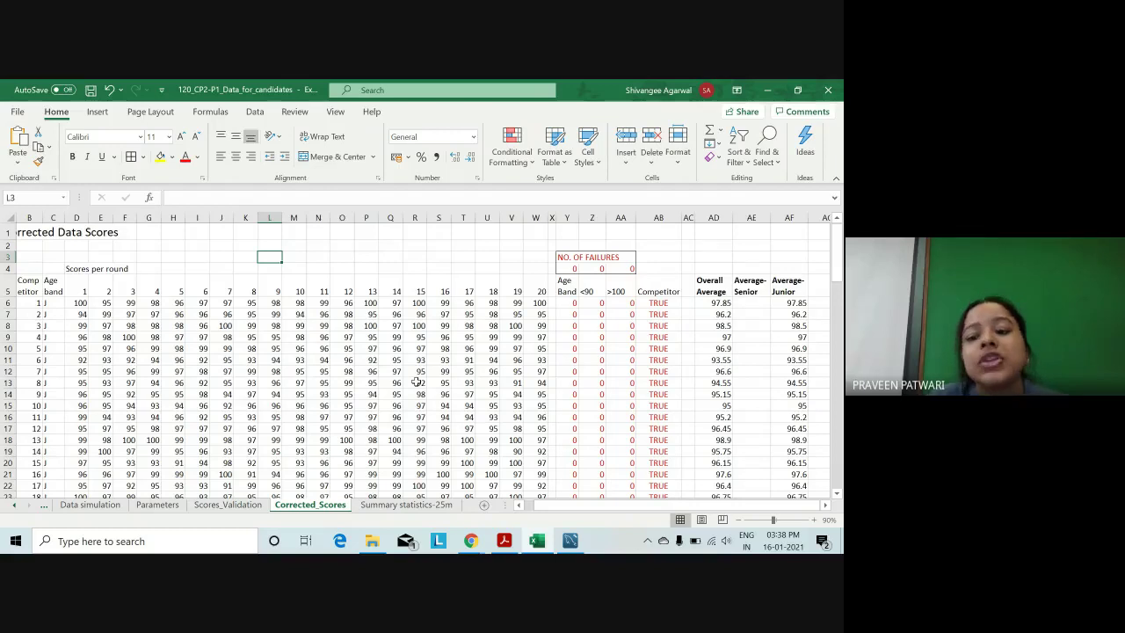
Settle on empty cell M3 and narrow column Z to about 4.73 wide.
{"action": "left_click_drag", "start_coordinate": [463, 256], "coordinate": [518, 238]}
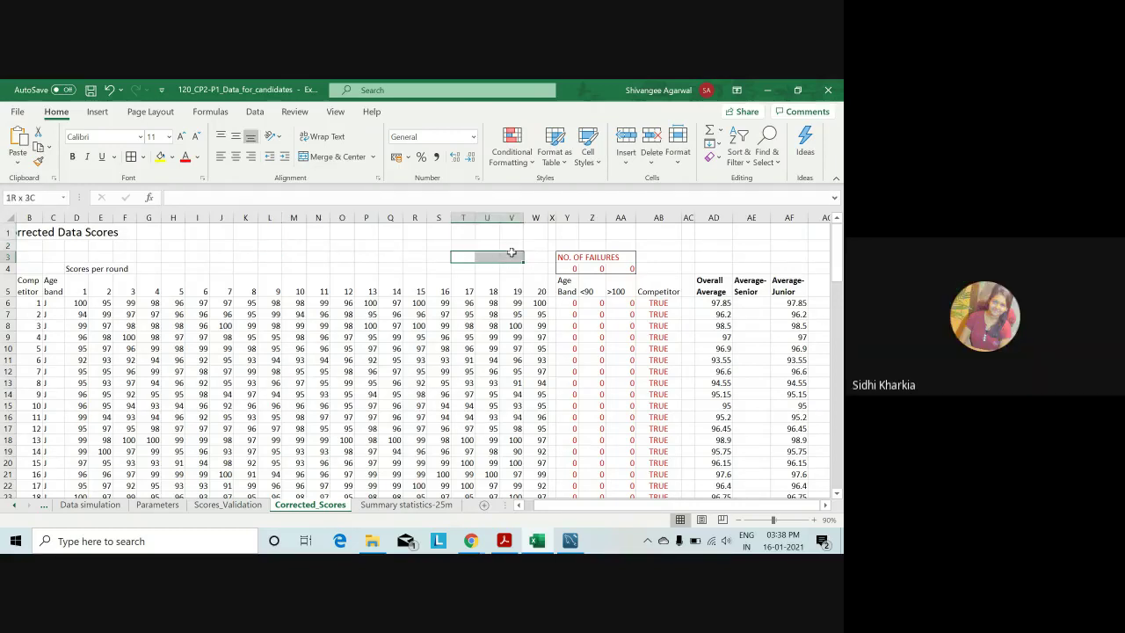
{"action": "left_click_drag", "start_coordinate": [517, 239], "coordinate": [291, 258]}
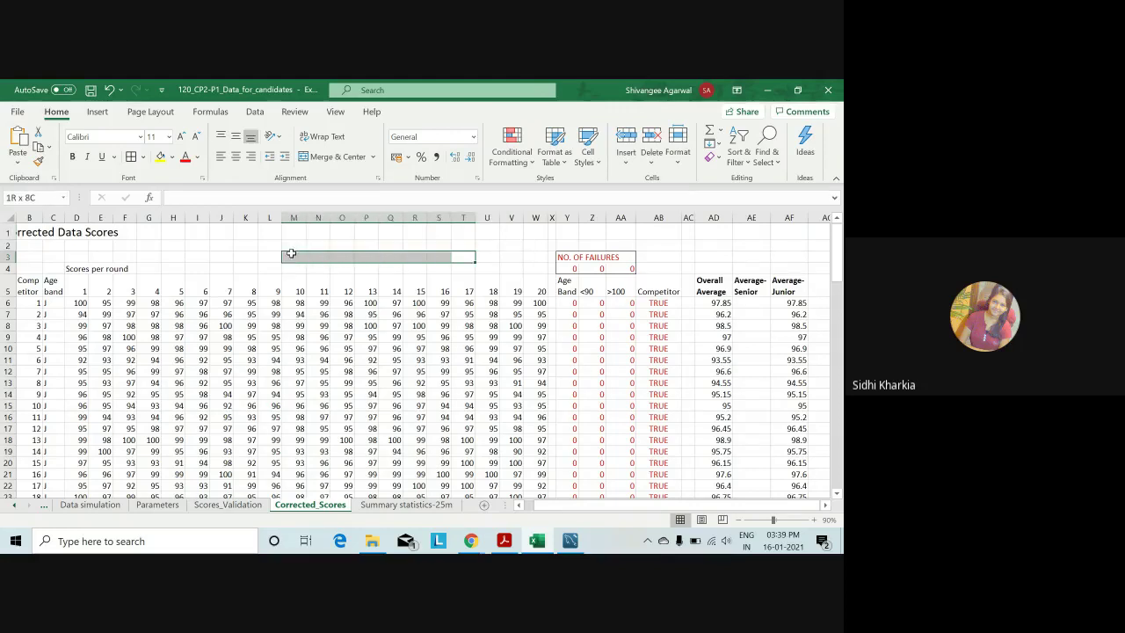
{"action": "left_click", "coordinate": [291, 258]}
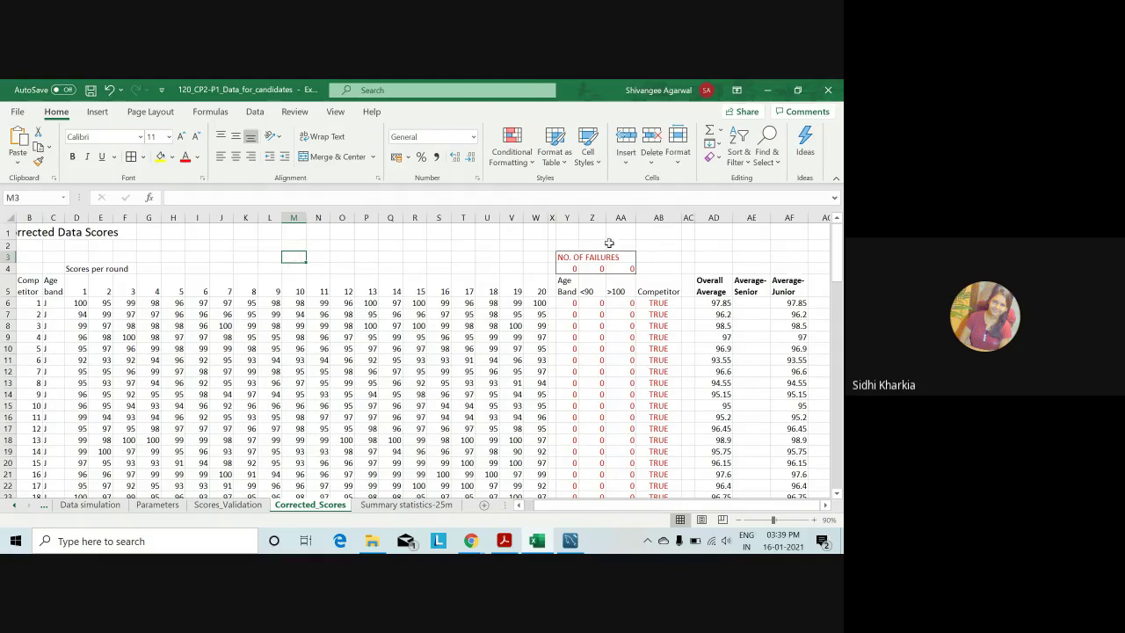
{"action": "left_click_drag", "start_coordinate": [605, 218], "coordinate": [623, 221]}
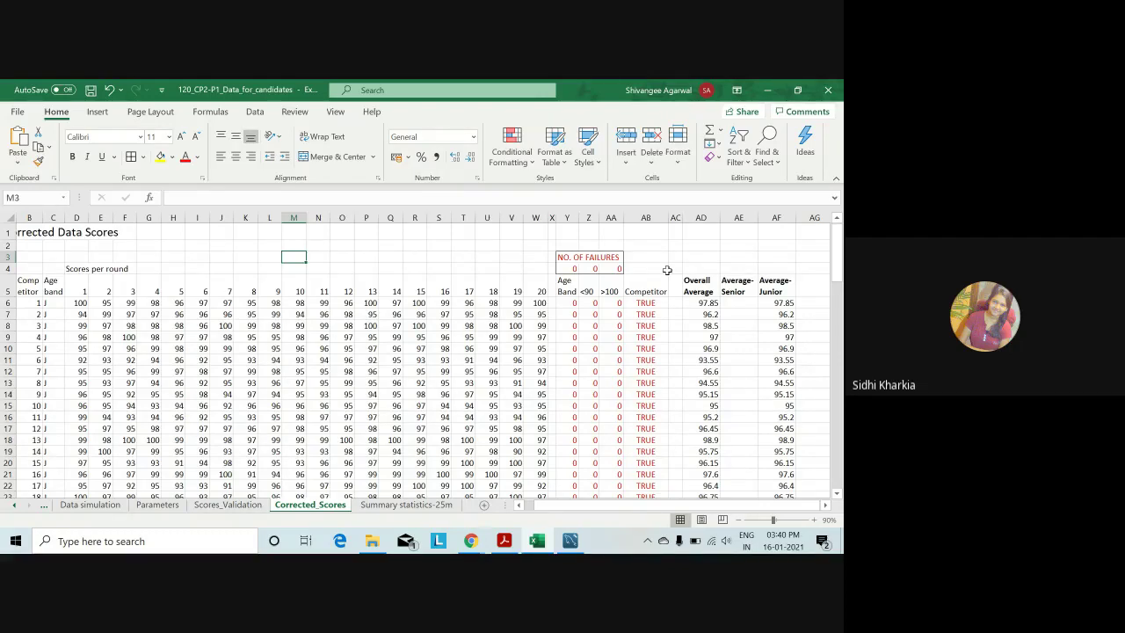
On Summary statistics-25m, review the count formulas in D5 and F5 and the overall average in F6.
{"action": "key", "text": "Down"}
{"action": "key", "text": "Down"}
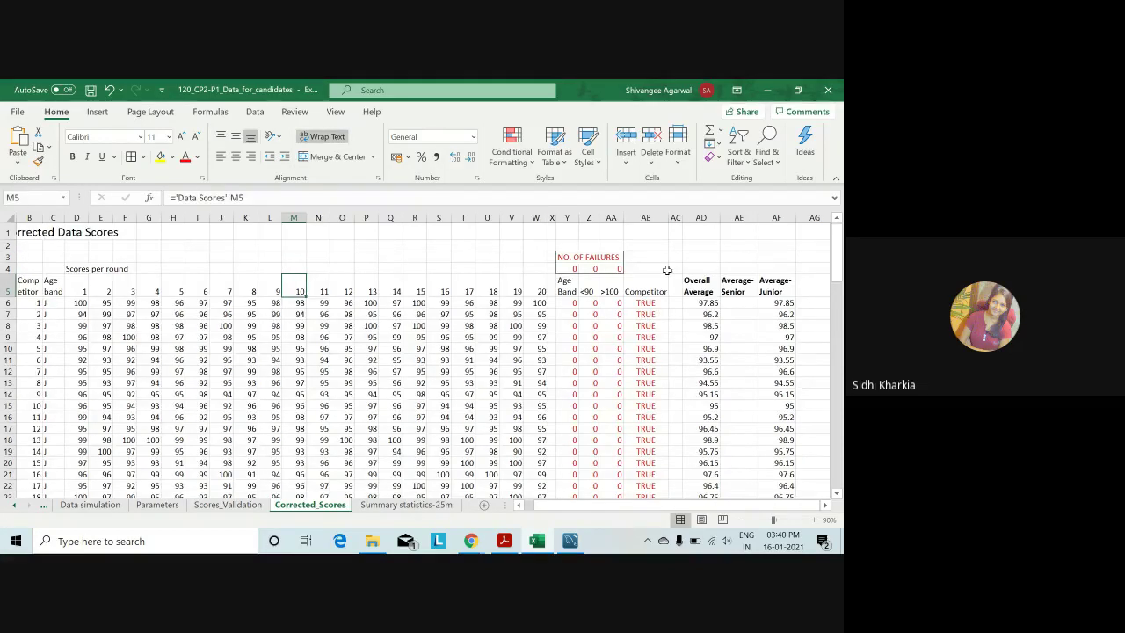
{"action": "key", "text": "ctrl+Page_Down"}
{"action": "key", "text": "Up"}
{"action": "key", "text": "Up"}
{"action": "key", "text": "Right"}
{"action": "key", "text": "Down"}
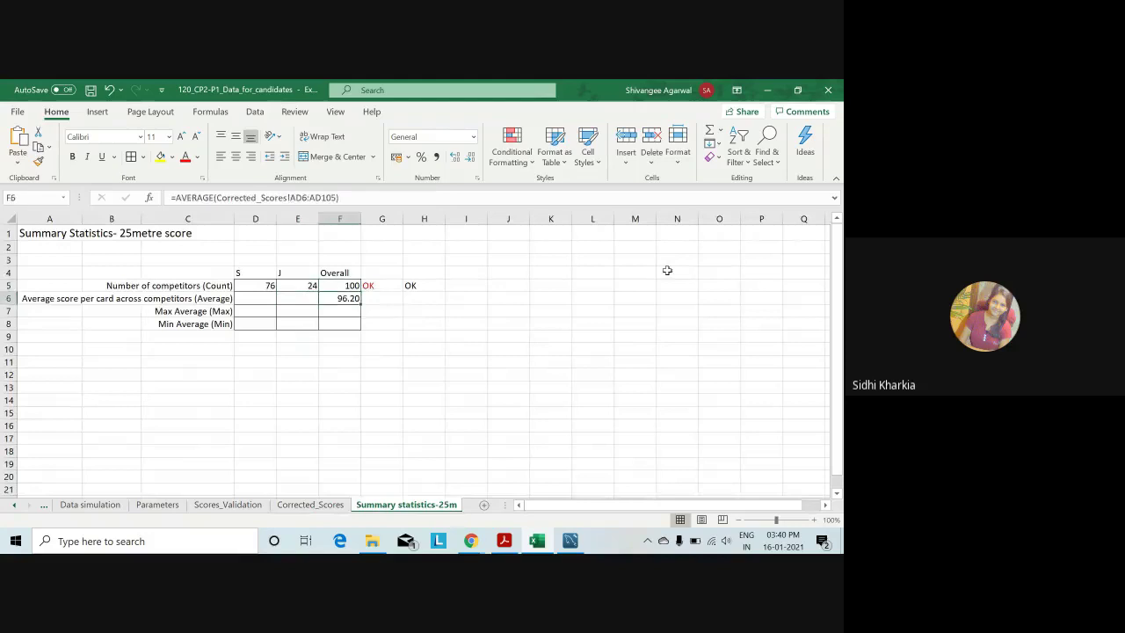
{"action": "key", "text": "Up"}
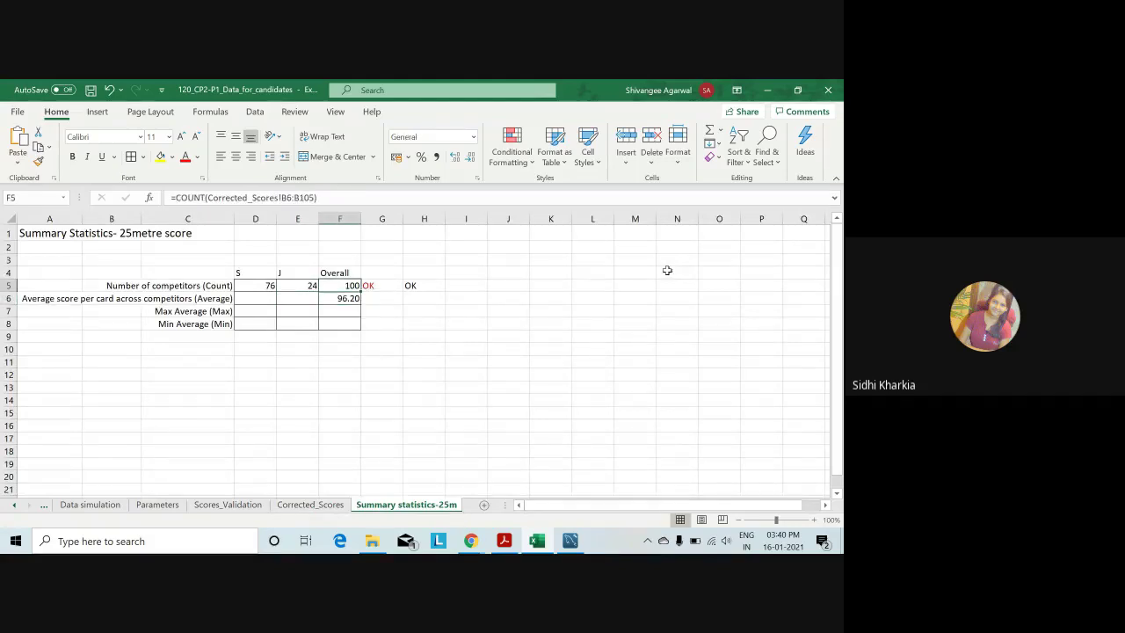
{"action": "key", "text": "Left"}
{"action": "key", "text": "Left"}
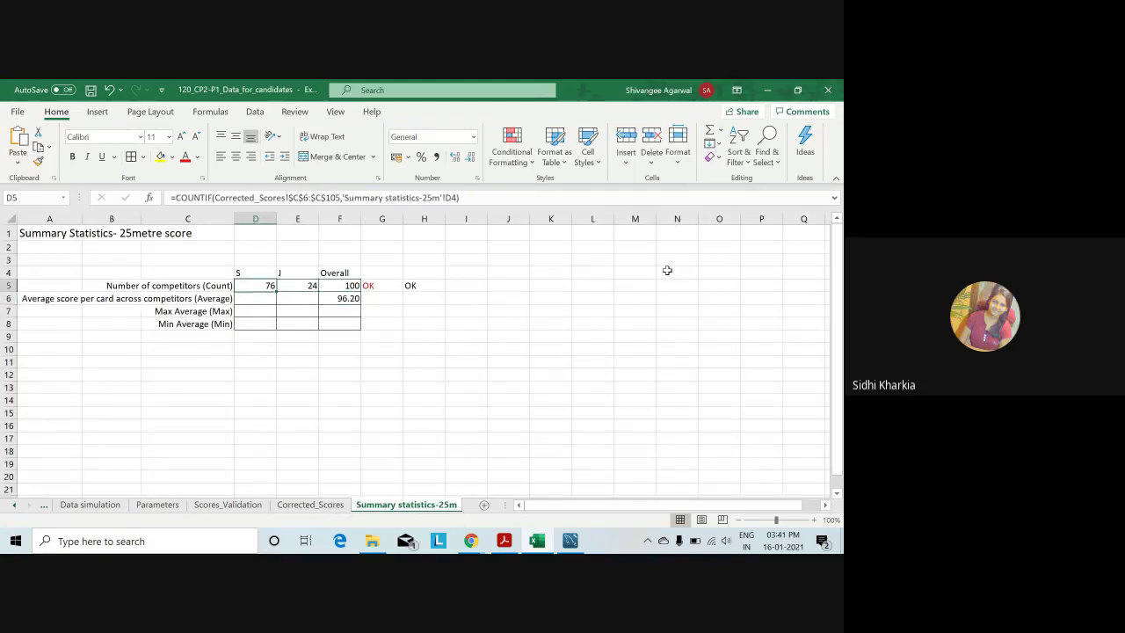
{"action": "key", "text": "Right"}
{"action": "key", "text": "Right"}
{"action": "key", "text": "Left"}
{"action": "key", "text": "Left"}
{"action": "key", "text": "Right"}
{"action": "key", "text": "Left"}
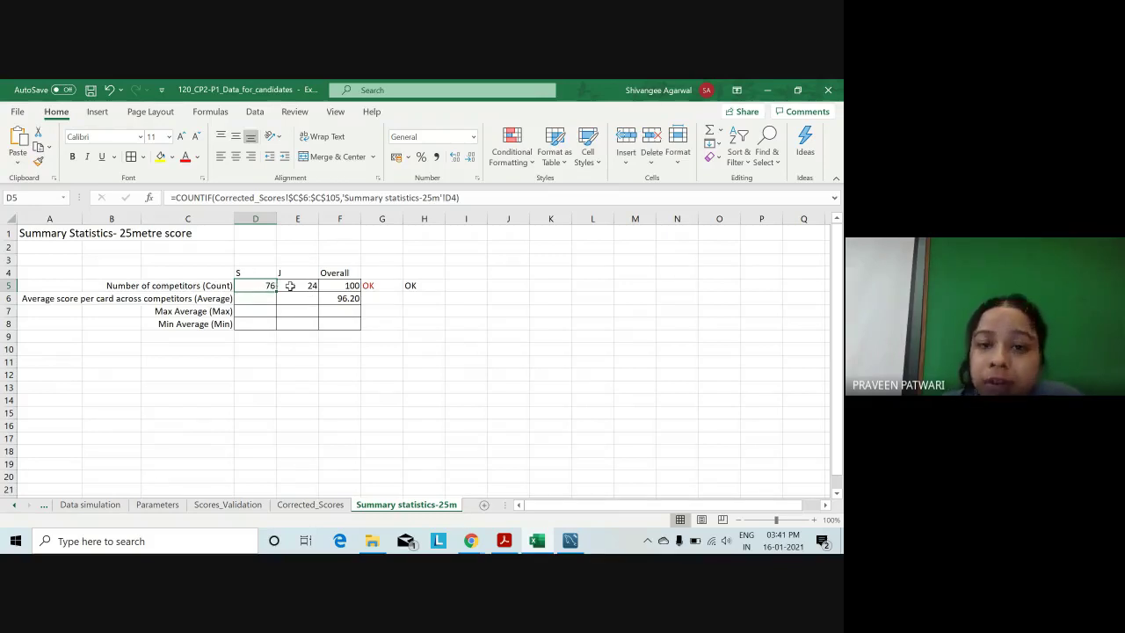
{"action": "left_click", "coordinate": [347, 299]}
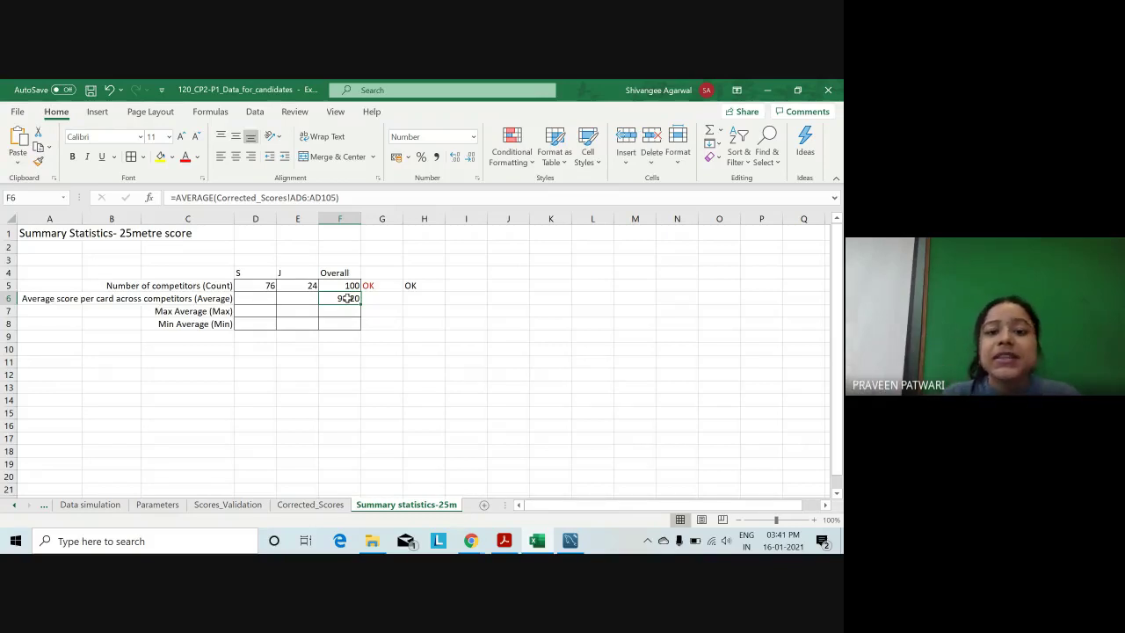
{"action": "left_click", "coordinate": [256, 288]}
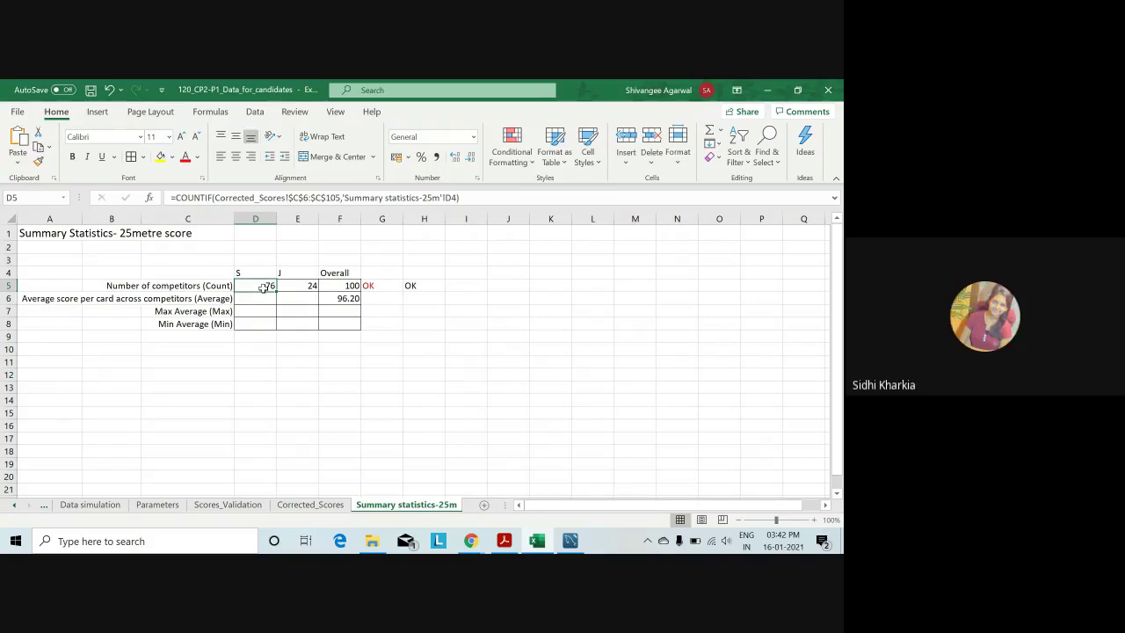
{"action": "key", "text": "XF86AudioLowerVolume"}
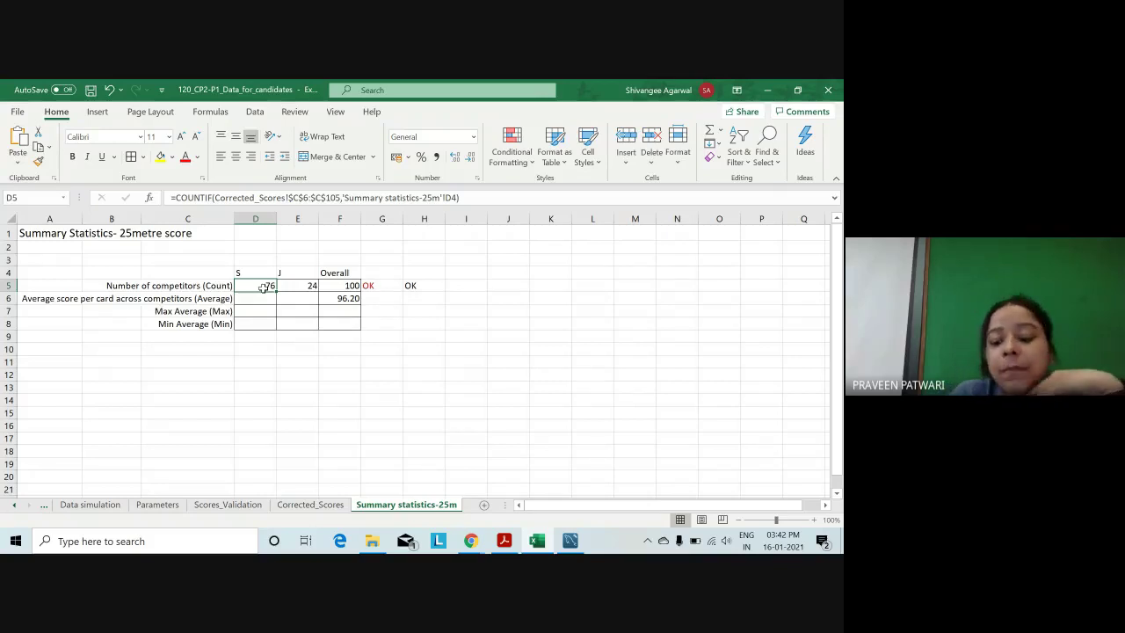
{"action": "key", "text": "Right"}
{"action": "key", "text": "Right"}
{"action": "key", "text": "Right"}
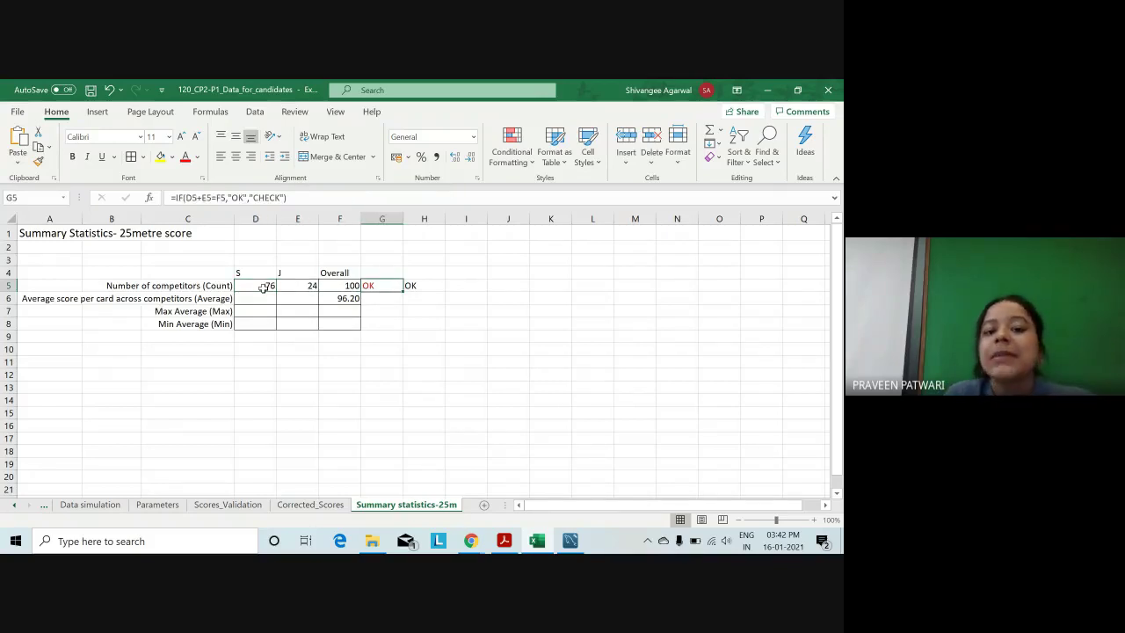
{"action": "key", "text": "Left"}
{"action": "key", "text": "Left"}
{"action": "key", "text": "Left"}
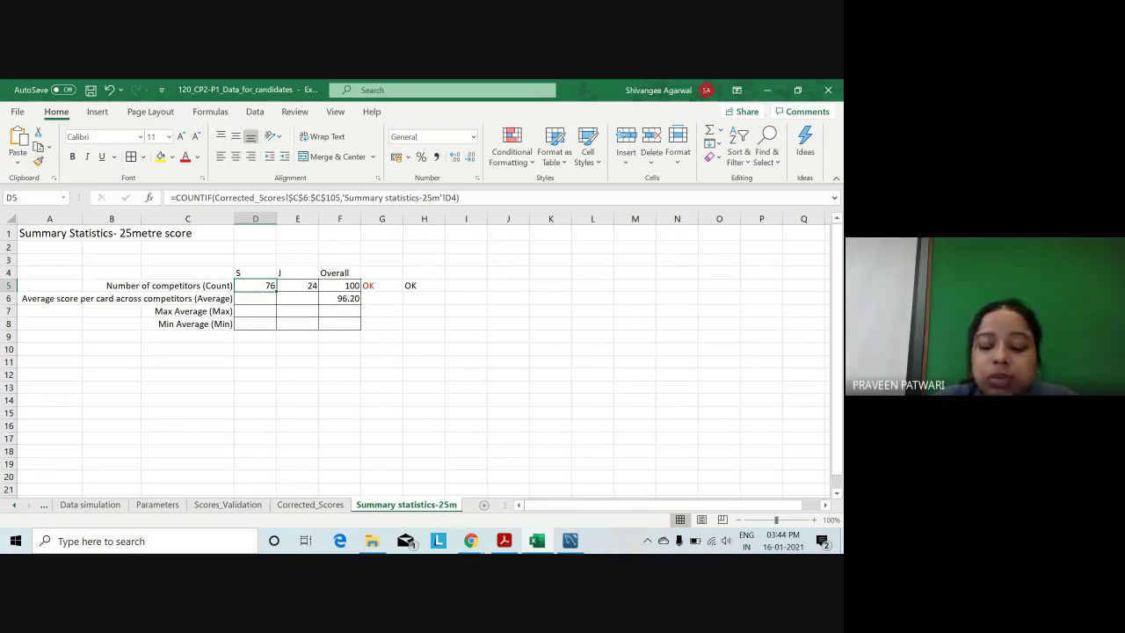
Enter =AVERAGE(Corrected_Scores!AE6:AE105) in D6 for the senior average score.
{"action": "left_click", "coordinate": [276, 302]}
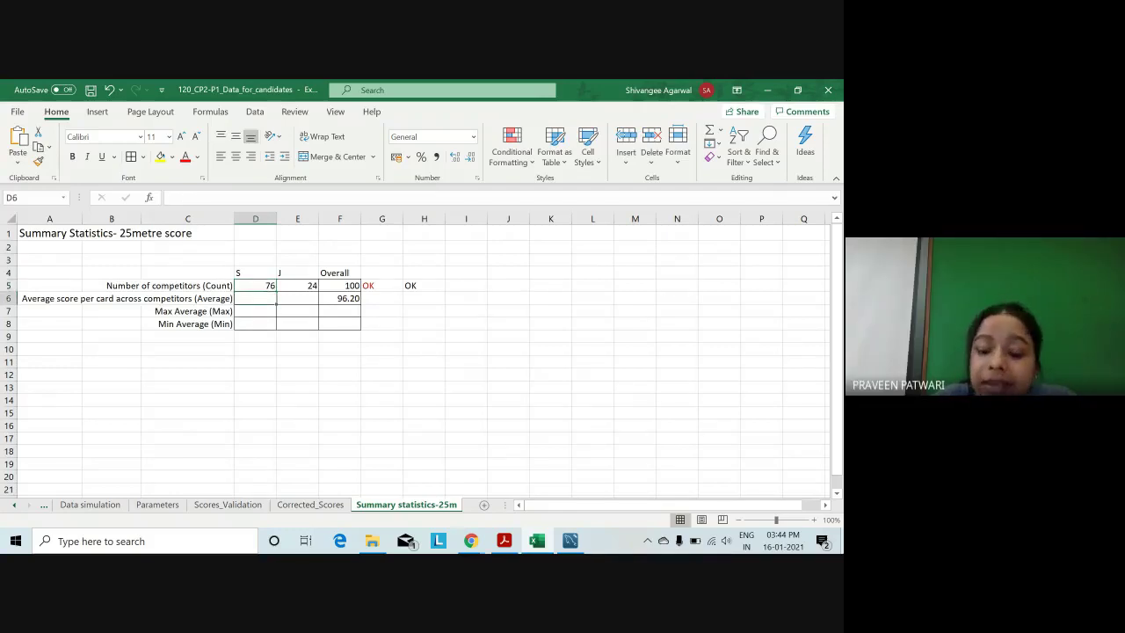
{"action": "left_click", "coordinate": [317, 303]}
{"action": "left_click", "coordinate": [312, 290]}
{"action": "left_click", "coordinate": [274, 291]}
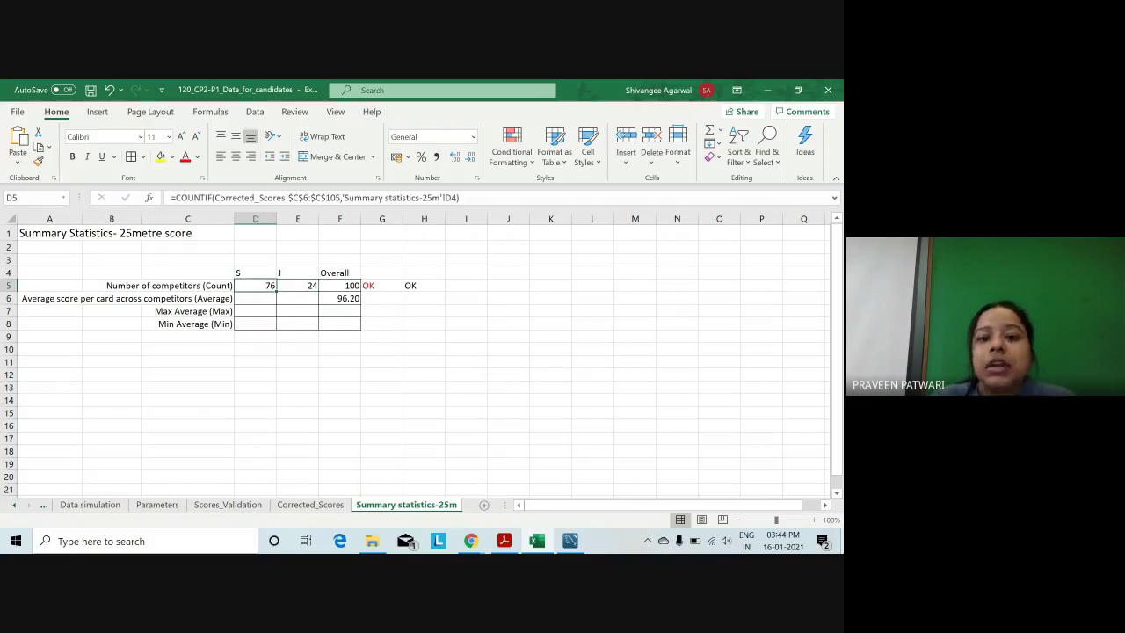
{"action": "left_click", "coordinate": [276, 301]}
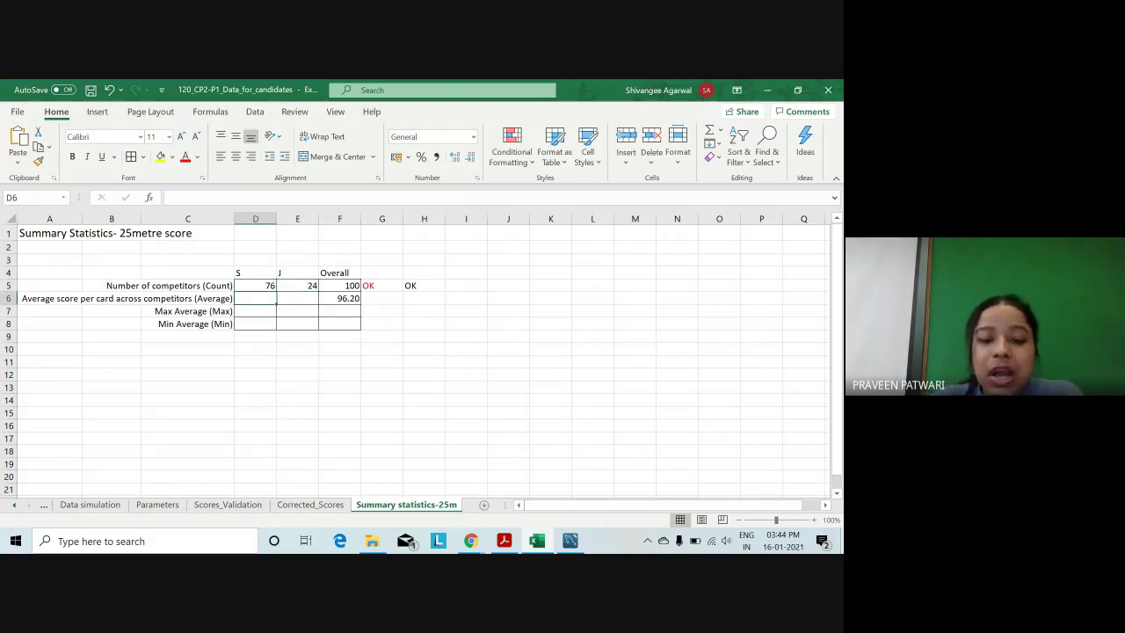
{"action": "type", "text": "=AVERAG"}
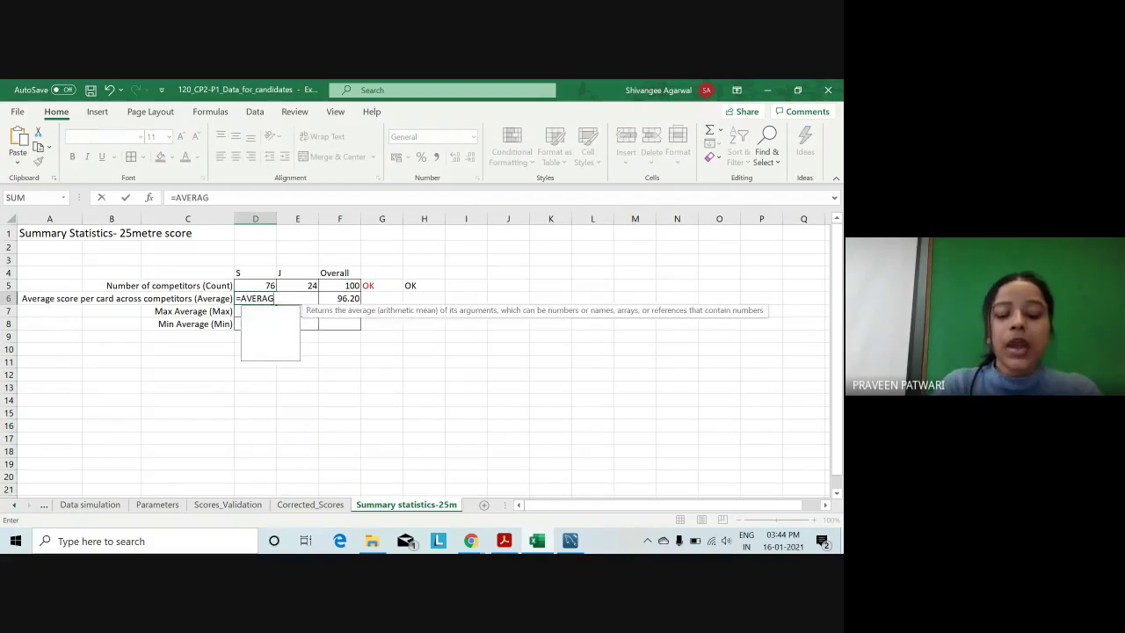
{"action": "type", "text": "E("}
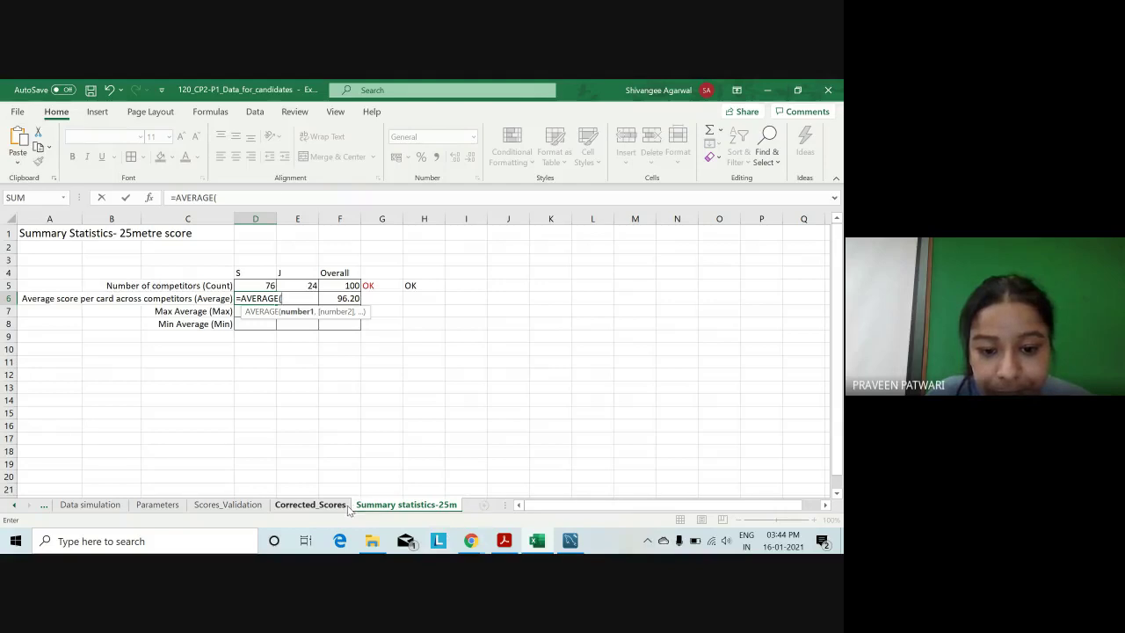
{"action": "left_click", "coordinate": [310, 504]}
{"action": "left_click", "coordinate": [743, 303]}
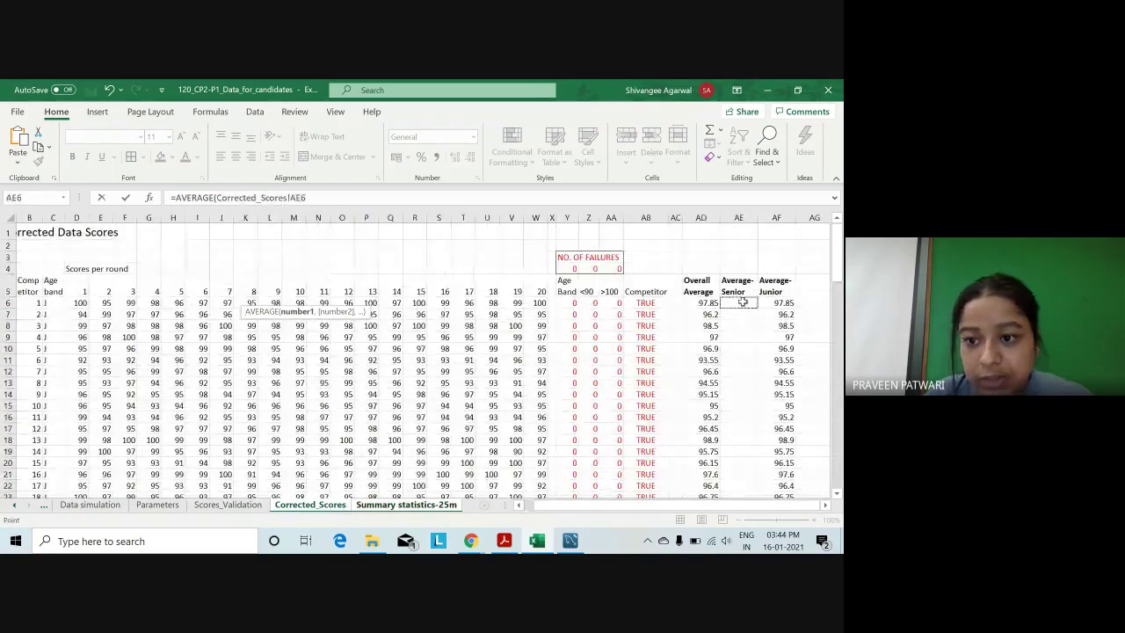
{"action": "key", "text": "ctrl+shift+Down"}
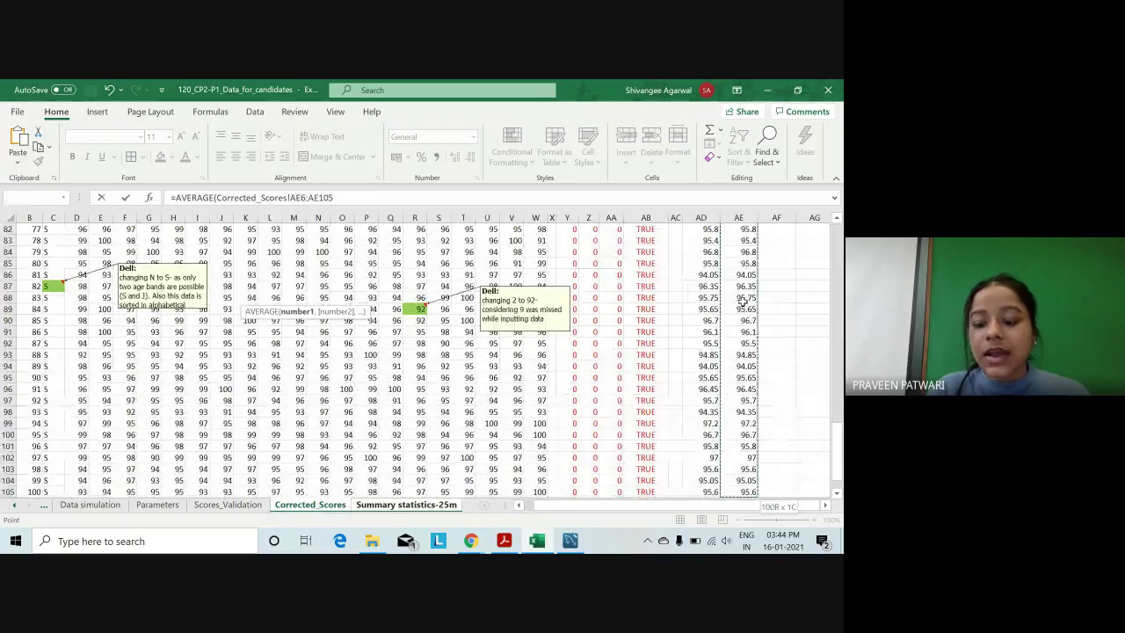
{"action": "type", "text": ")"}
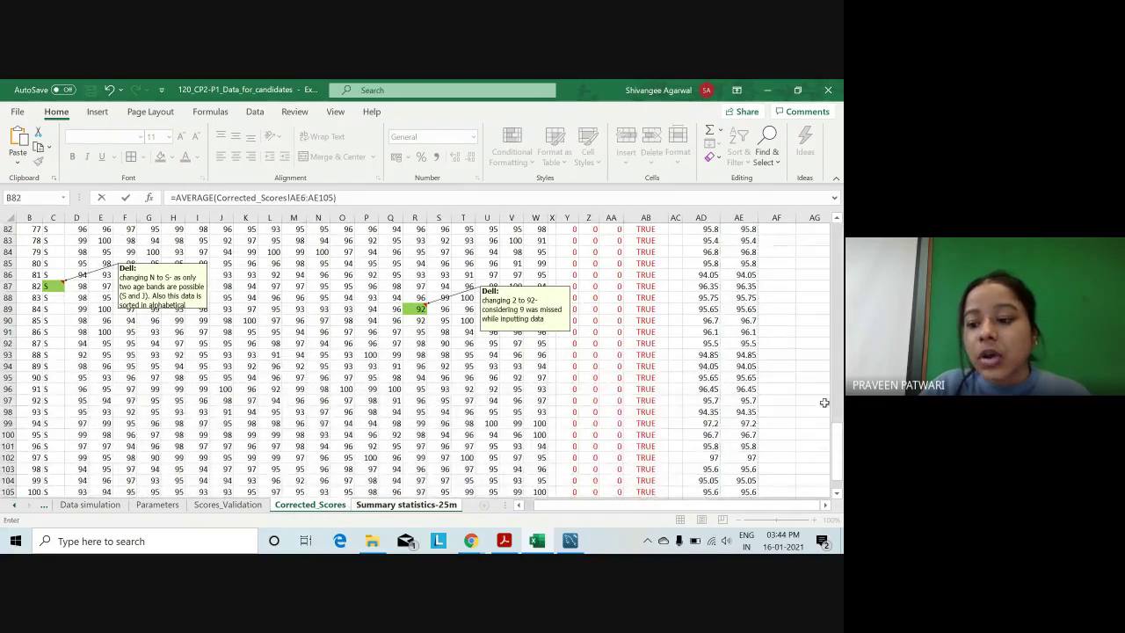
{"action": "left_click_drag", "start_coordinate": [837, 448], "coordinate": [835, 233]}
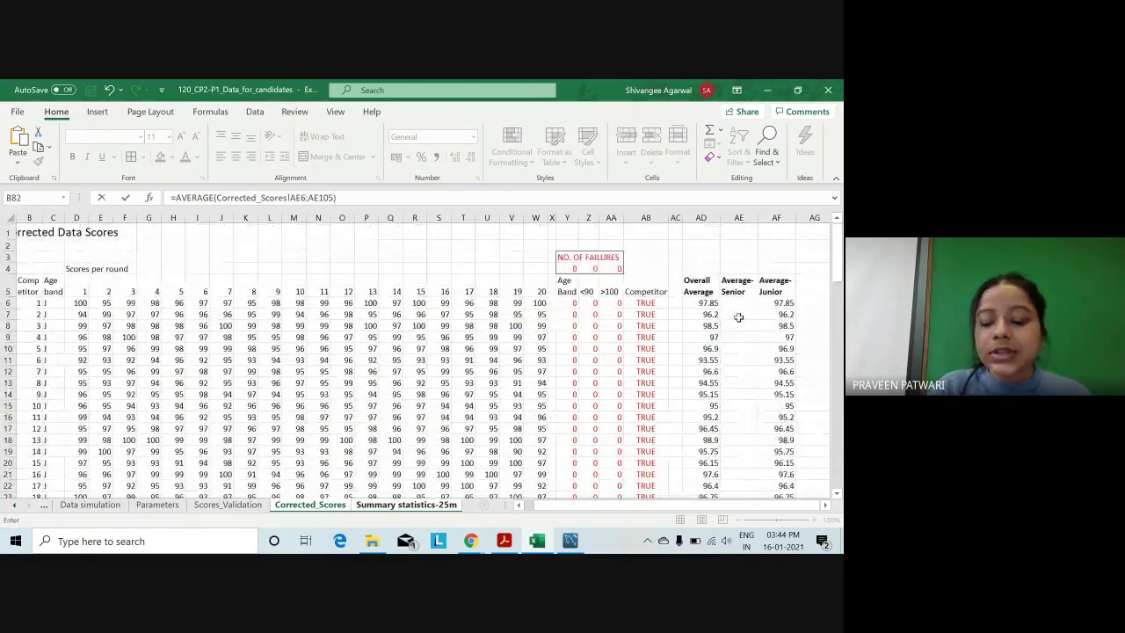
{"action": "key", "text": "Return"}
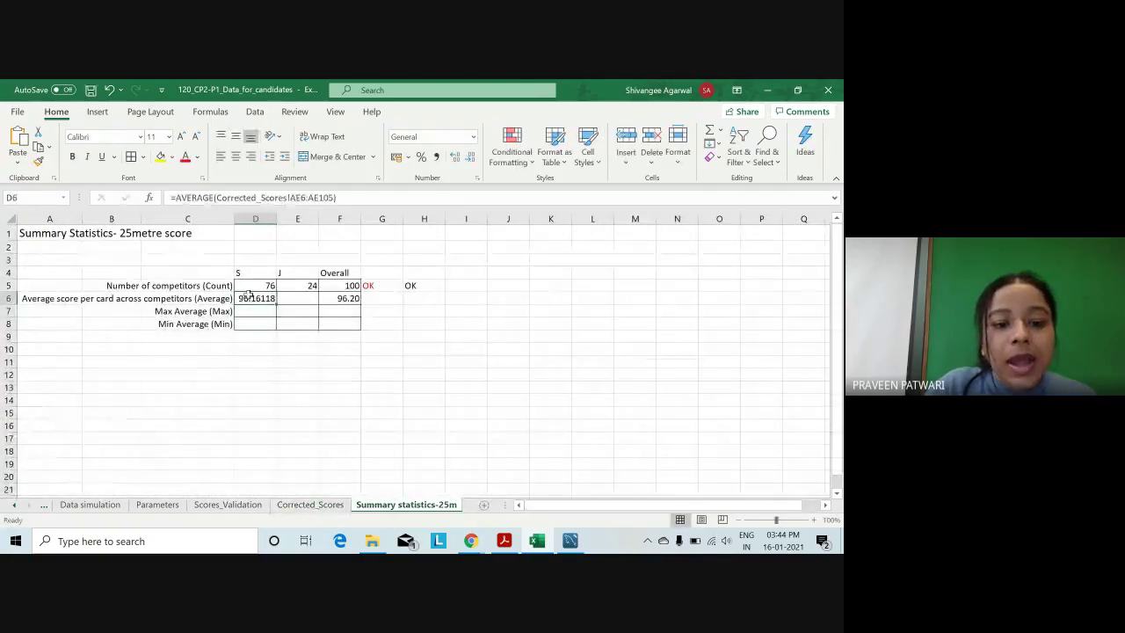
Copy the average formula to E6 and show both at two decimals (96.16, 96.34).
{"action": "left_click_drag", "start_coordinate": [275, 304], "coordinate": [313, 304]}
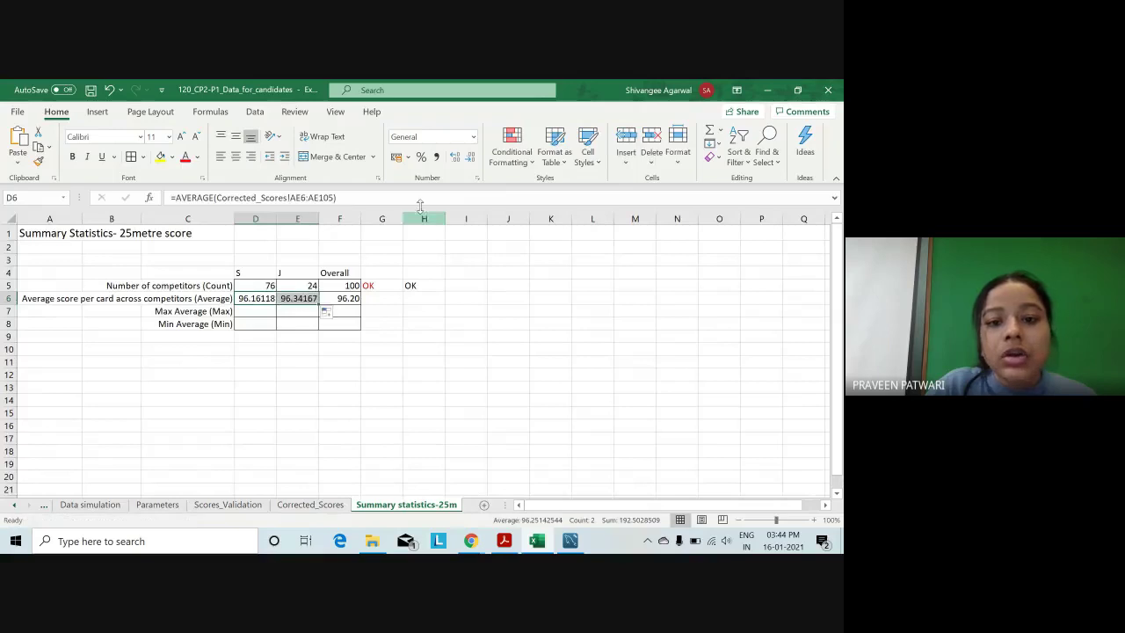
{"action": "left_click", "coordinate": [472, 156]}
{"action": "left_click", "coordinate": [471, 155]}
{"action": "left_click", "coordinate": [472, 156]}
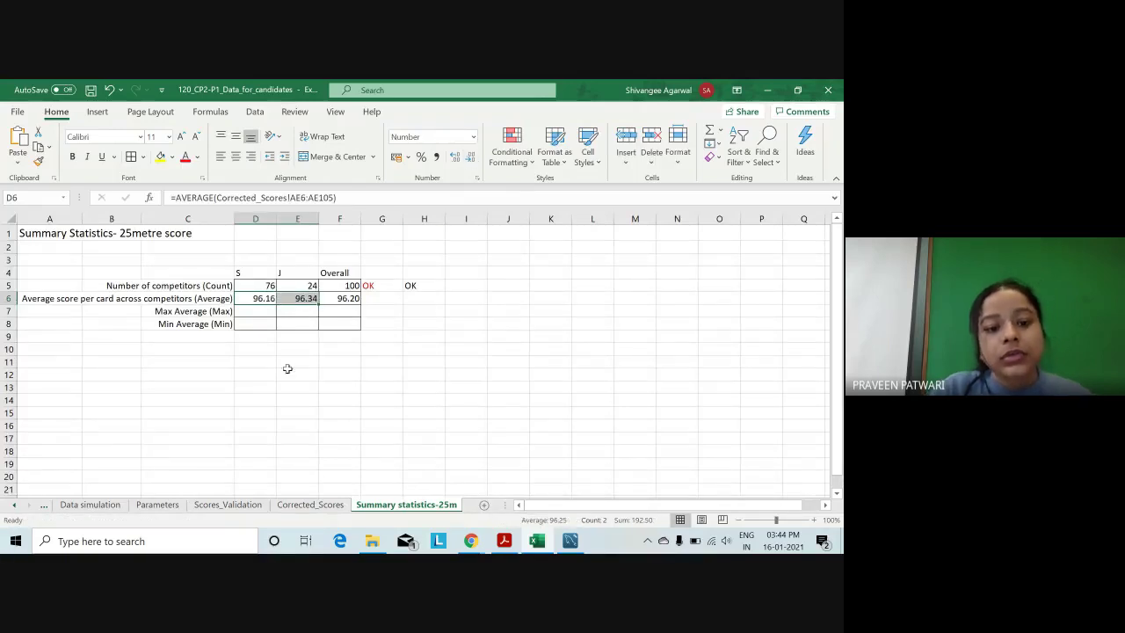
{"action": "left_click", "coordinate": [257, 312]}
{"action": "left_click", "coordinate": [262, 299]}
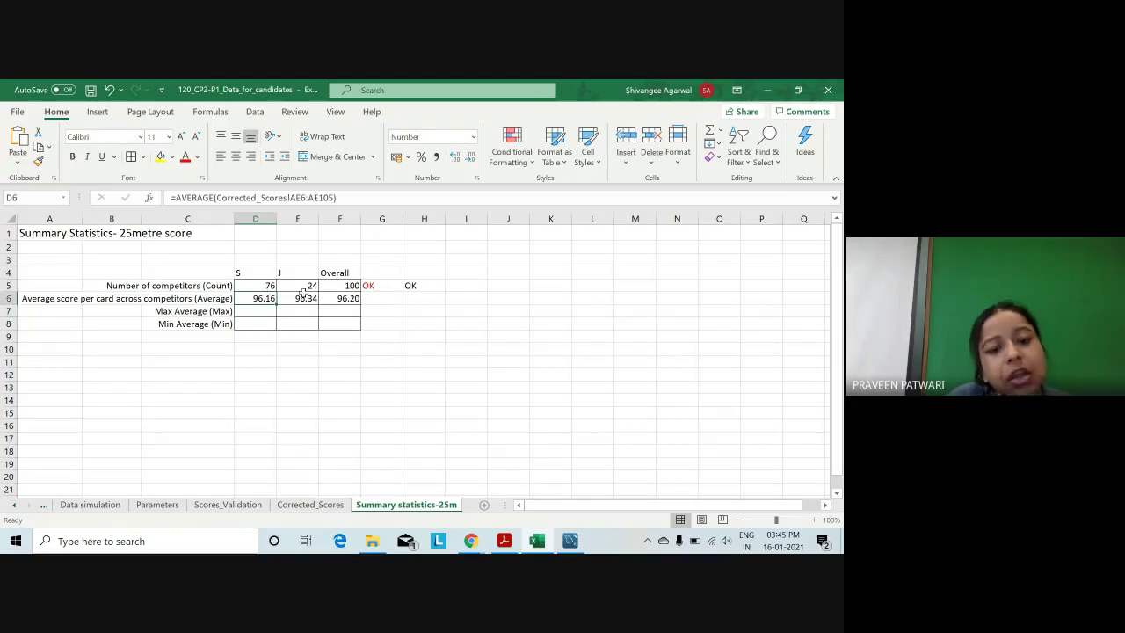
{"action": "left_click", "coordinate": [303, 299]}
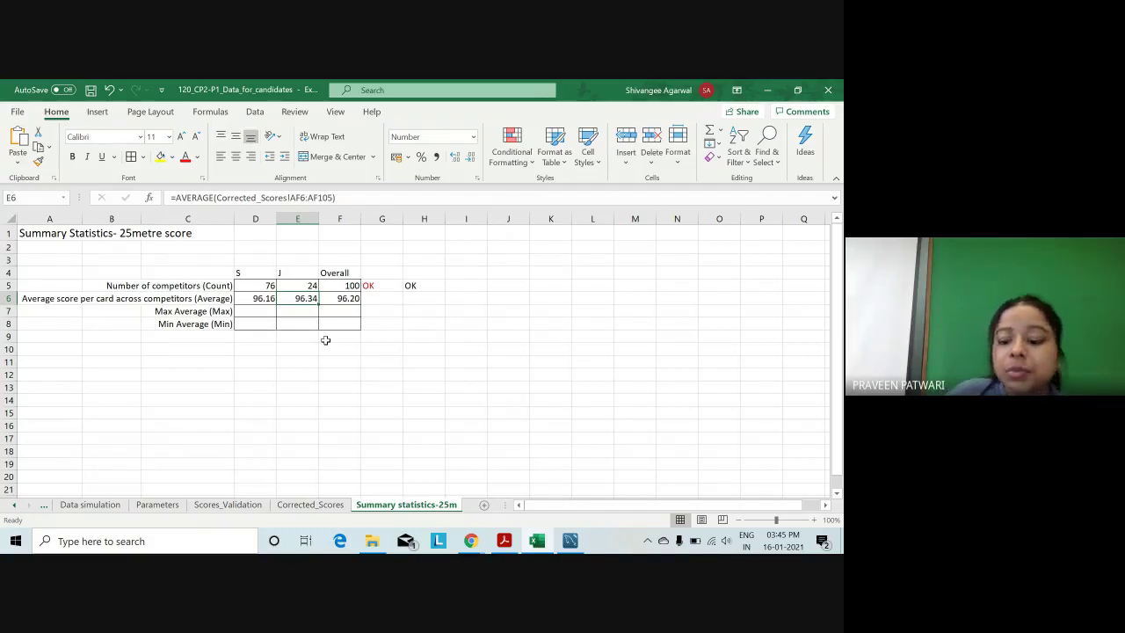
{"action": "key", "text": "Right"}
{"action": "key", "text": "Right"}
{"action": "key", "text": "Right"}
{"action": "key", "text": "Right"}
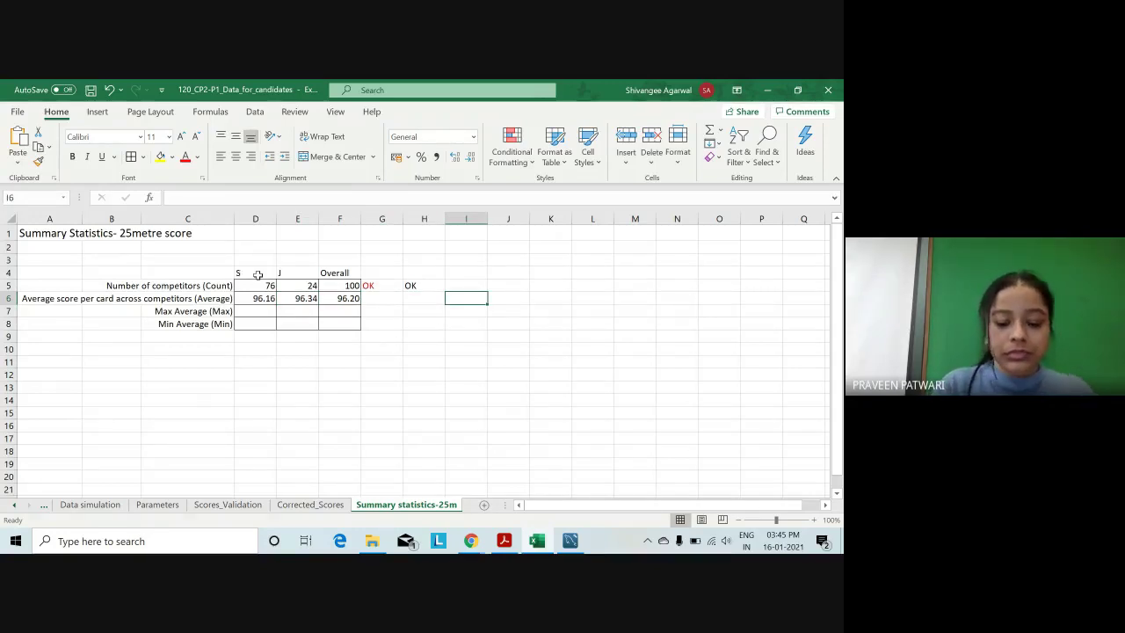
Begin =AVERAGEIF in I6 with the Corrected_Scores age band range C6:C105, discarding a mistaken AD selection.
{"action": "type", "text": "=AVERAGEIF"}
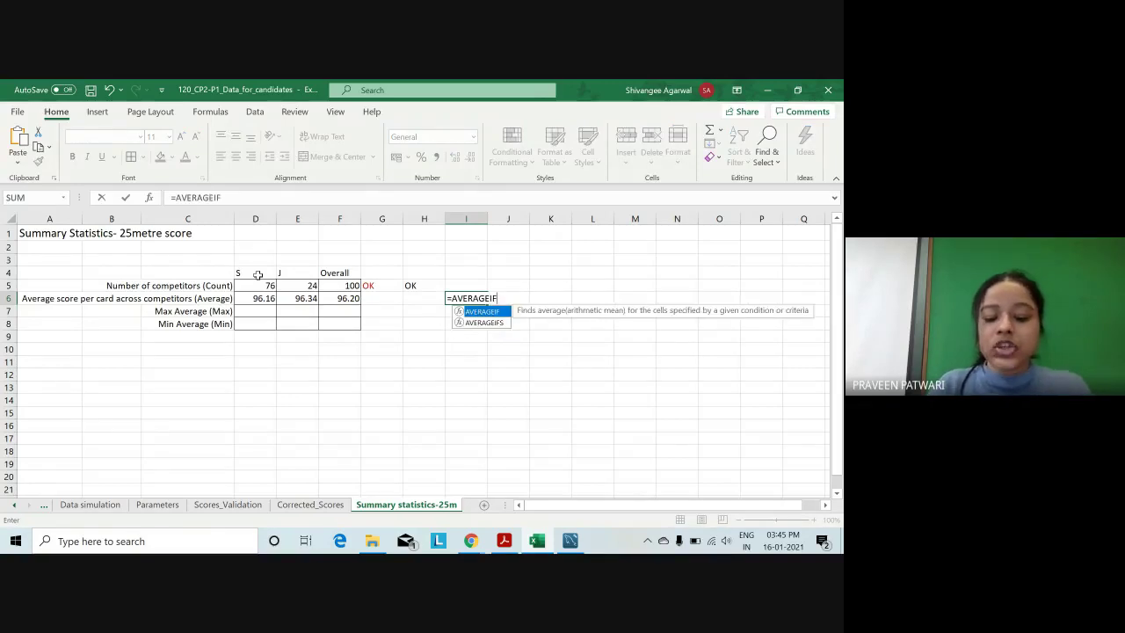
{"action": "type", "text": "("}
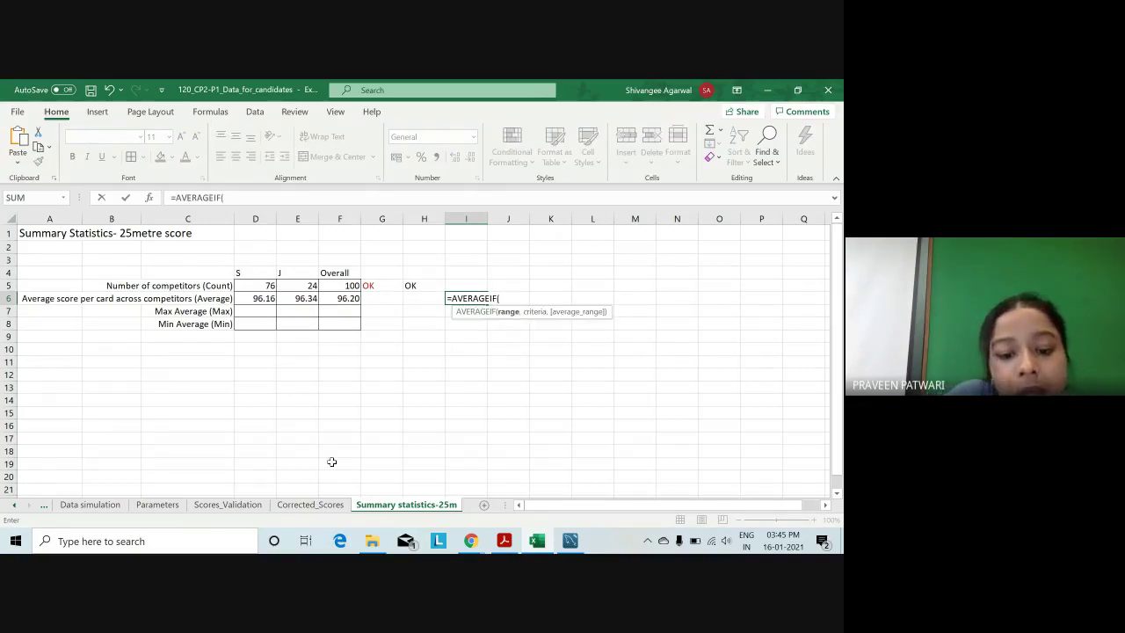
{"action": "left_click", "coordinate": [312, 506]}
{"action": "left_click", "coordinate": [703, 303]}
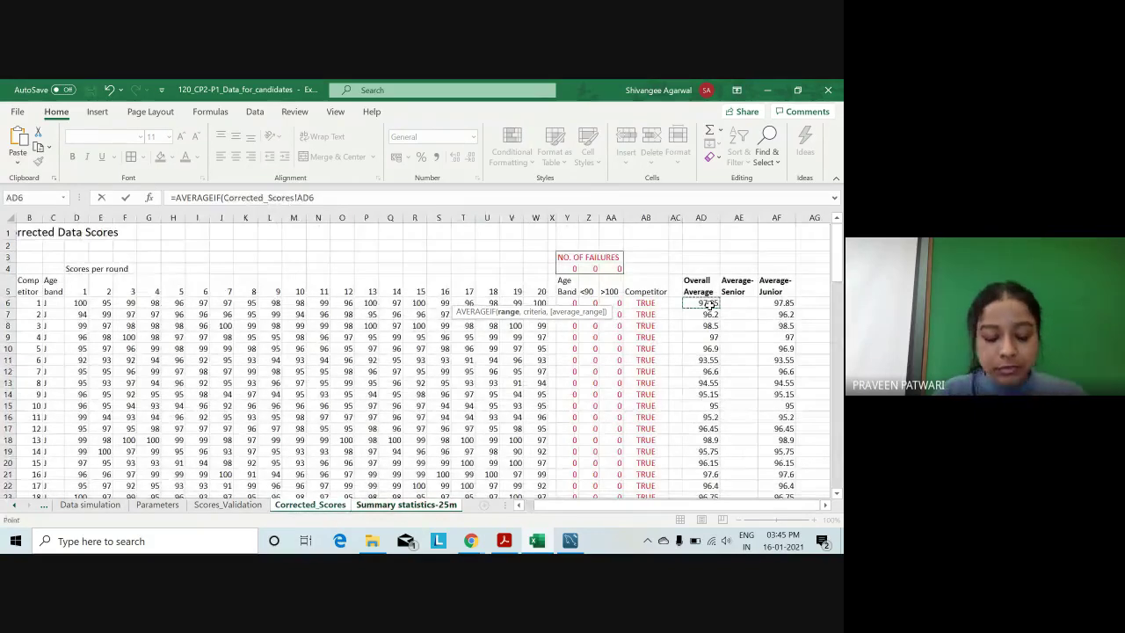
{"action": "key", "text": "ctrl+shift+Down"}
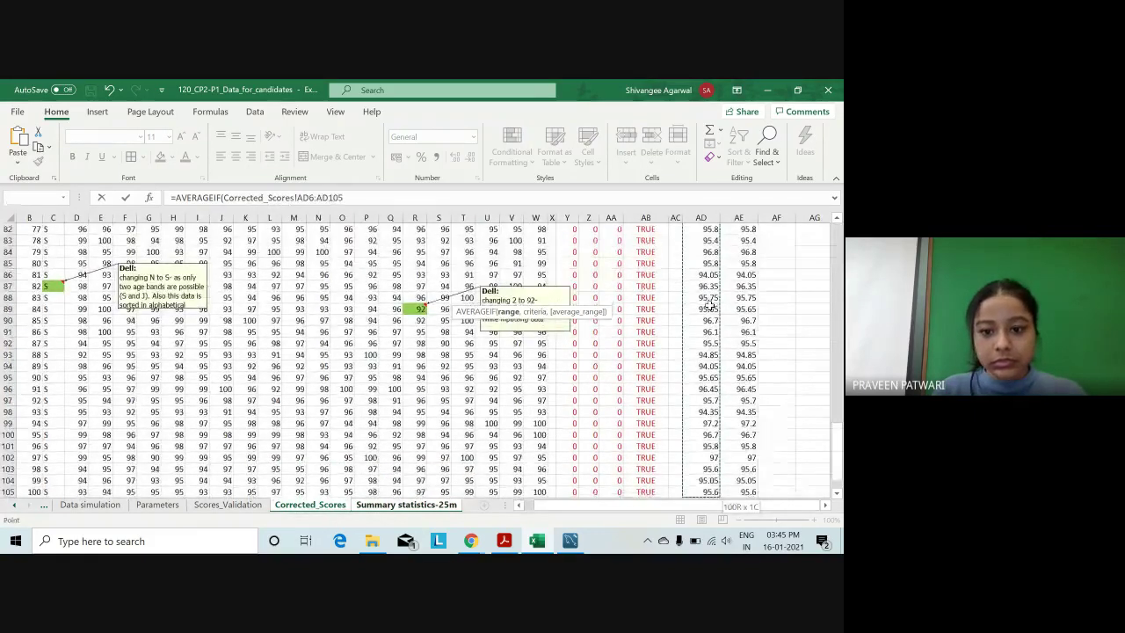
{"action": "key", "text": "BackSpace"}
{"action": "key", "text": "BackSpace"}
{"action": "key", "text": "BackSpace"}
{"action": "key", "text": "BackSpace"}
{"action": "key", "text": "BackSpace"}
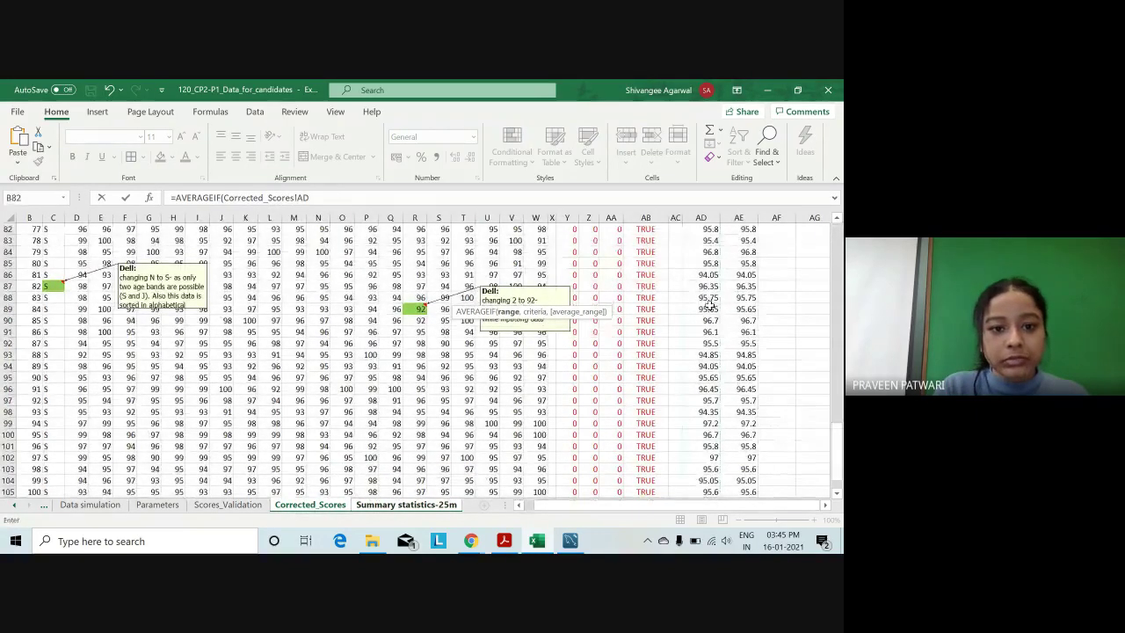
{"action": "key", "text": "BackSpace"}
{"action": "key", "text": "BackSpace"}
{"action": "key", "text": "BackSpace"}
{"action": "key", "text": "BackSpace"}
{"action": "key", "text": "BackSpace"}
{"action": "key", "text": "BackSpace"}
{"action": "key", "text": "BackSpace"}
{"action": "key", "text": "BackSpace"}
{"action": "key", "text": "BackSpace"}
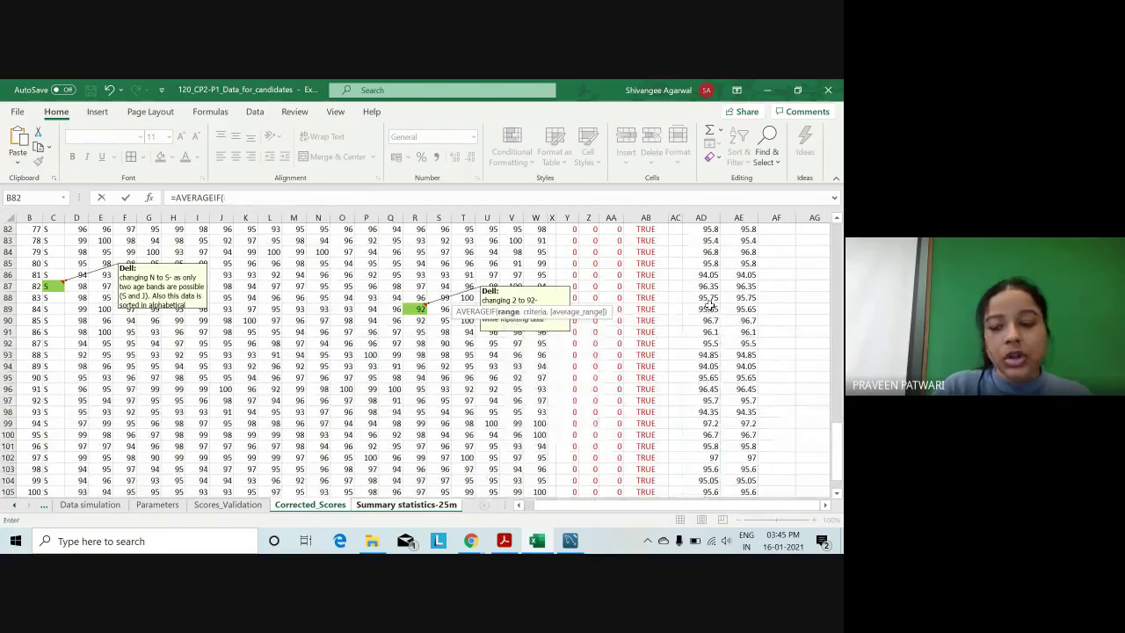
{"action": "scroll", "coordinate": [841, 453], "scroll_direction": "down", "scroll_amount": 1}
{"action": "scroll", "coordinate": [840, 452], "scroll_direction": "up", "scroll_amount": 10}
{"action": "scroll", "coordinate": [840, 453], "scroll_direction": "up", "scroll_amount": 10}
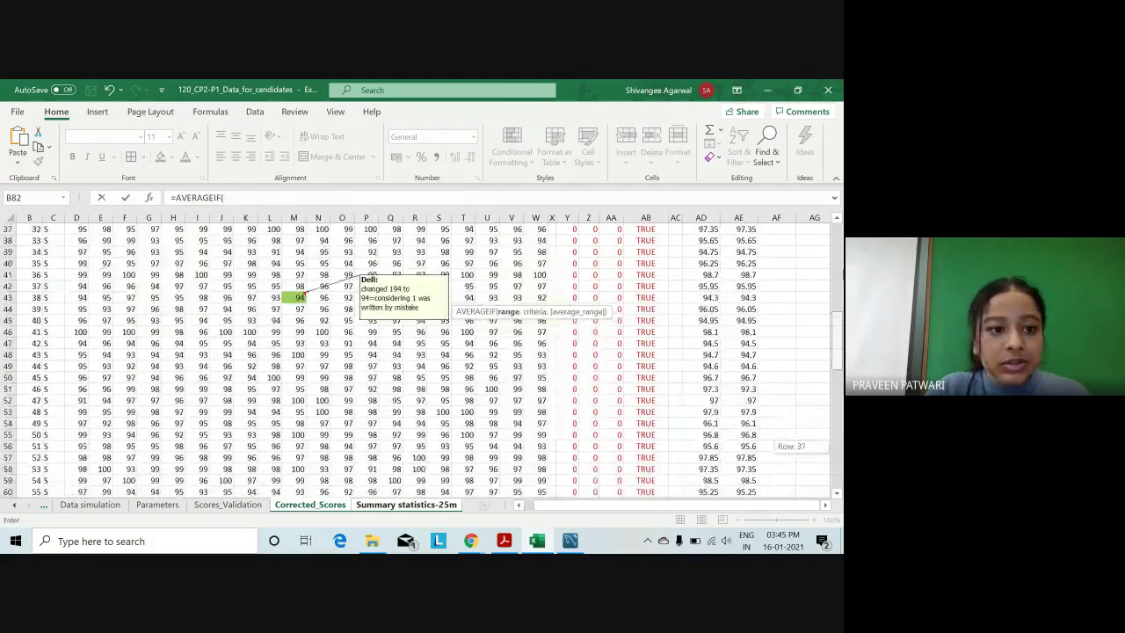
{"action": "scroll", "coordinate": [840, 452], "scroll_direction": "up", "scroll_amount": 8}
{"action": "left_click", "coordinate": [54, 303]}
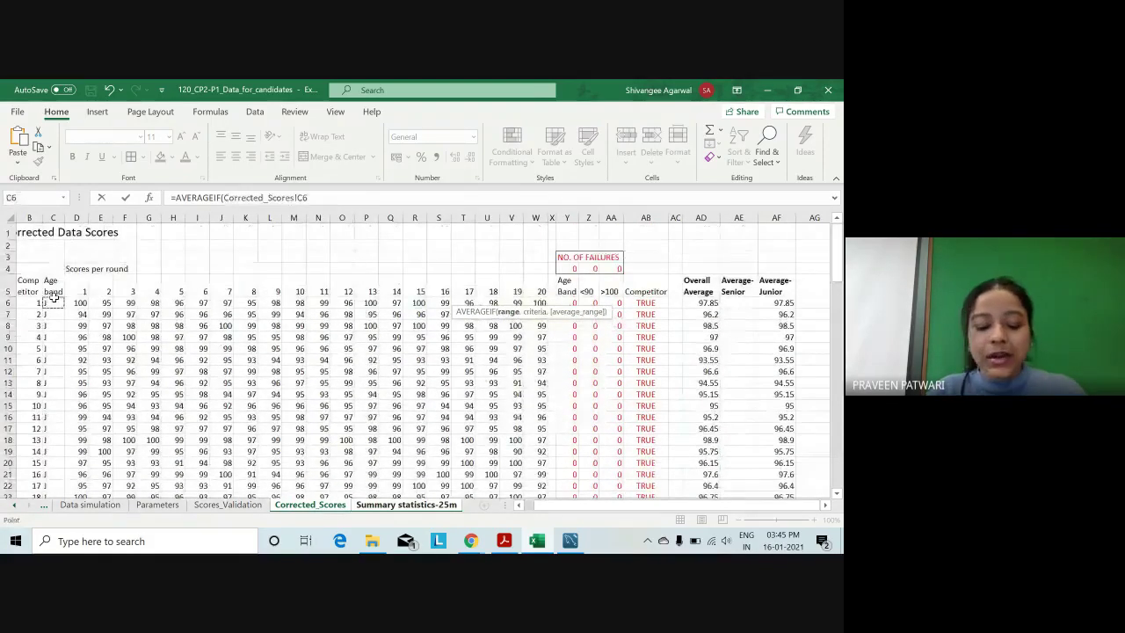
{"action": "key", "text": "ctrl+shift+Down"}
Add D4 (S) as the criterion and make the age band range absolute, $C$6:$C$105.
{"action": "type", "text": ":C105,"}
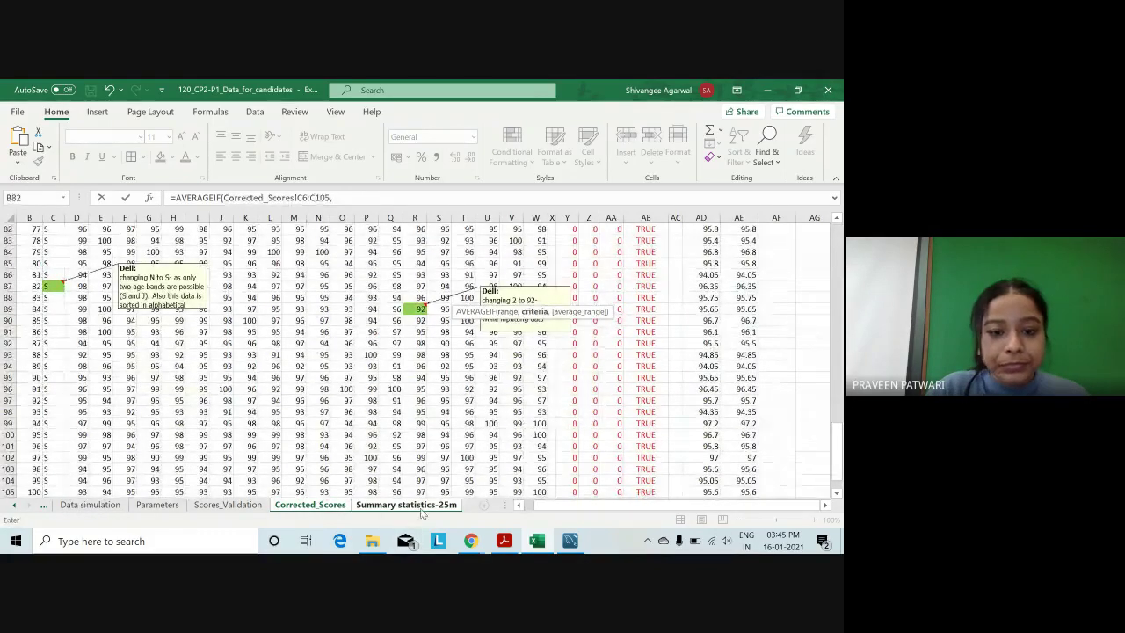
{"action": "left_click", "coordinate": [406, 505]}
{"action": "left_click", "coordinate": [256, 272]}
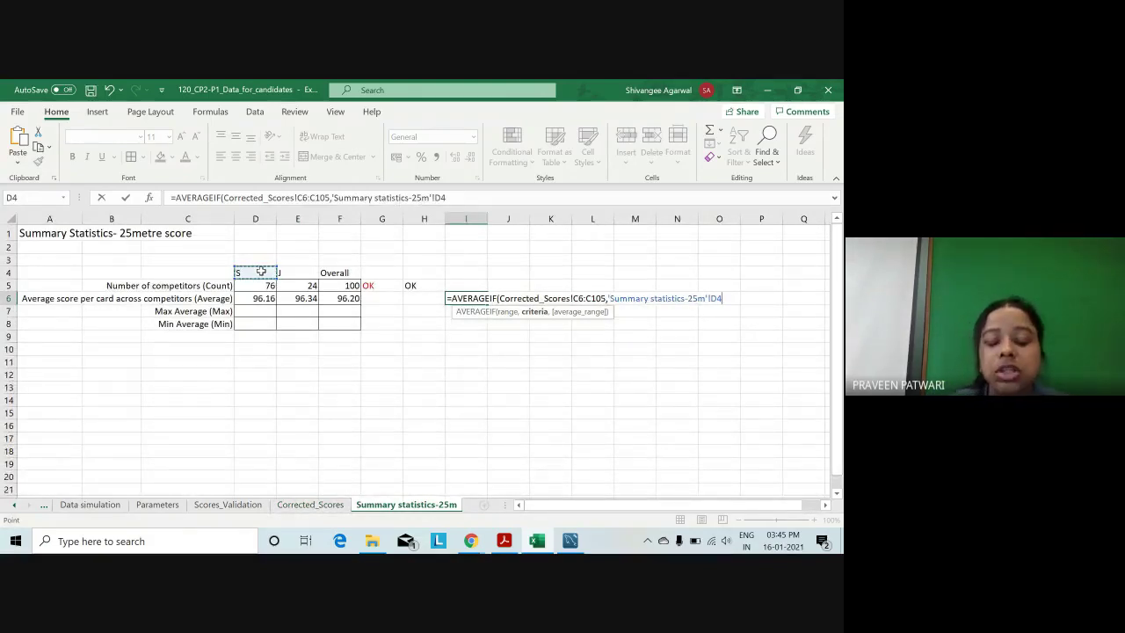
{"action": "type", "text": ","}
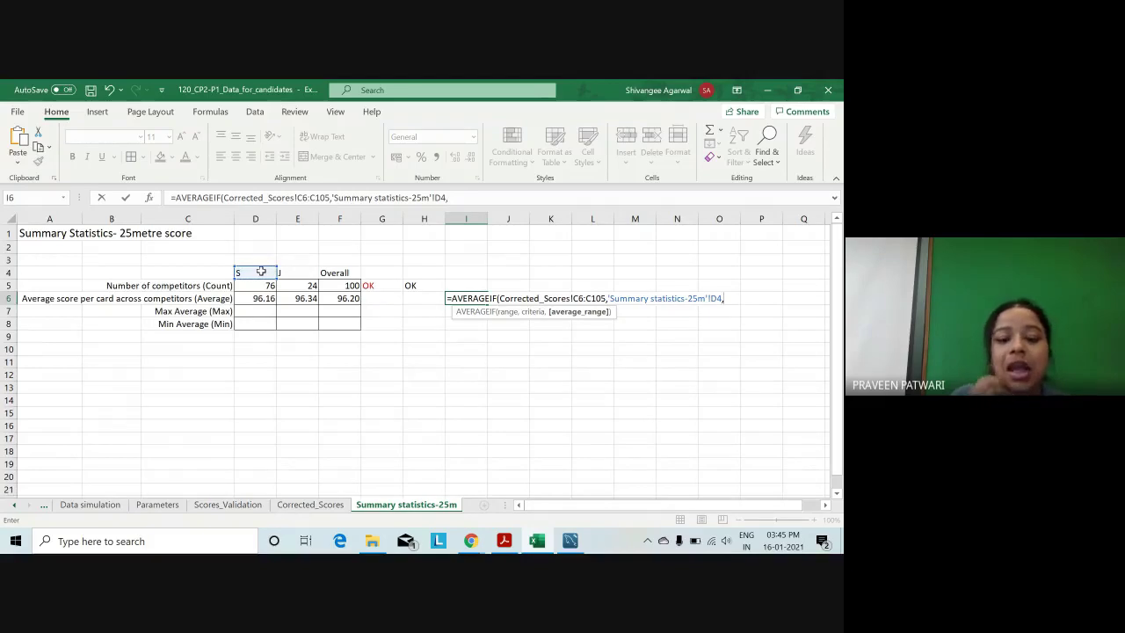
{"action": "left_click", "coordinate": [581, 300]}
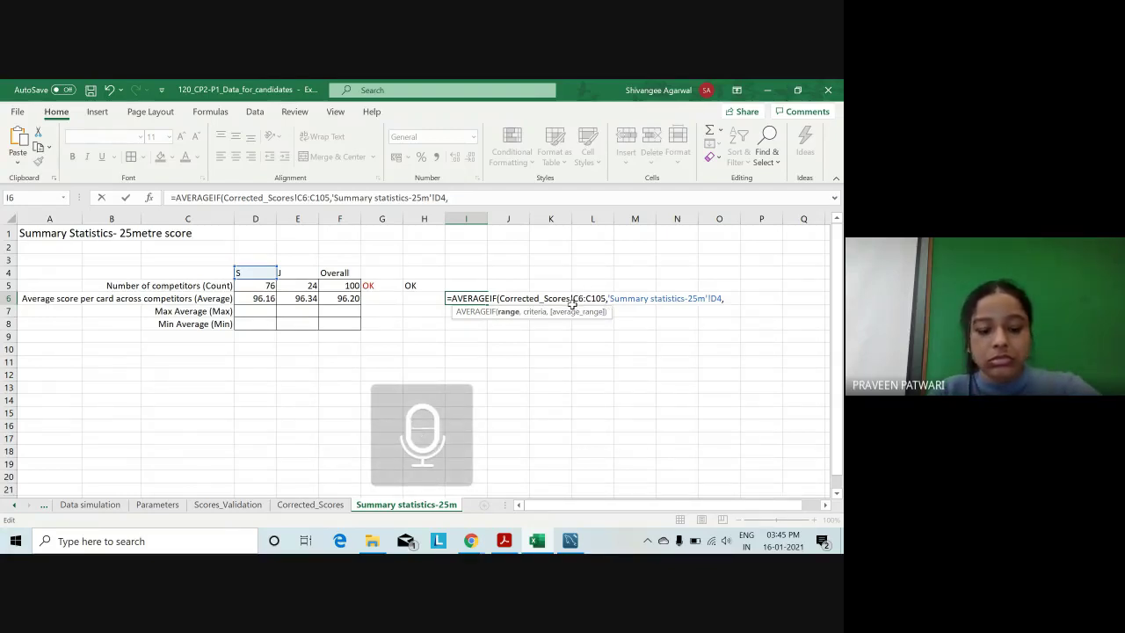
{"action": "key", "text": "F4"}
{"action": "double_click", "coordinate": [605, 299]}
{"action": "key", "text": "F4"}
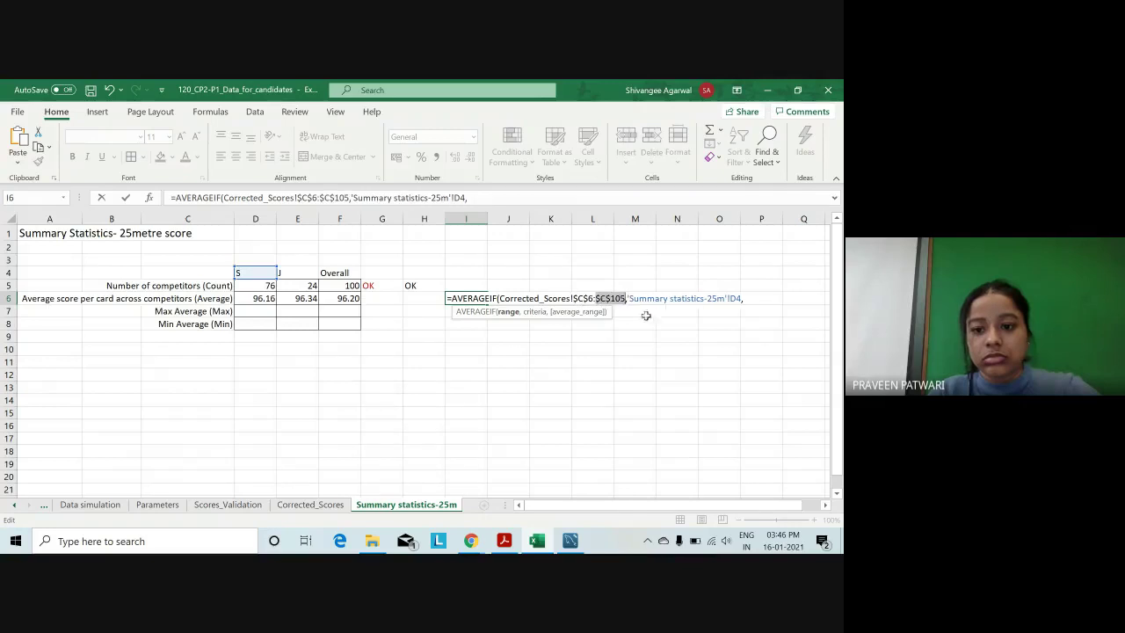
{"action": "left_click", "coordinate": [746, 299]}
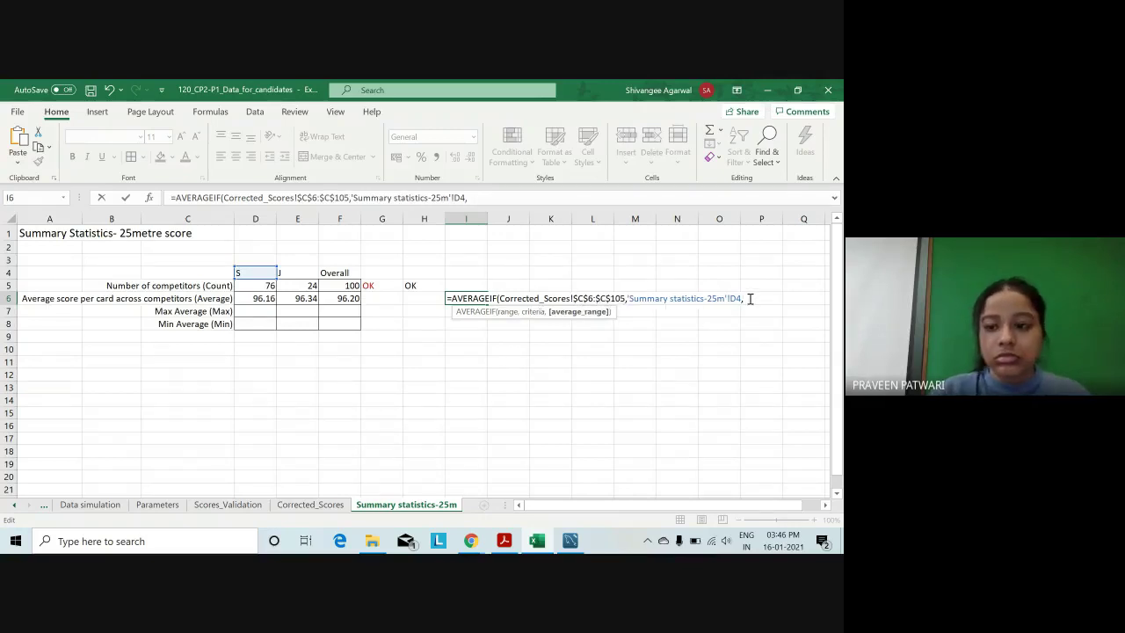
Finish with the absolute averages range $AD$6:$AD$105 and enter it, returning 96.16118.
{"action": "left_click", "coordinate": [311, 505]}
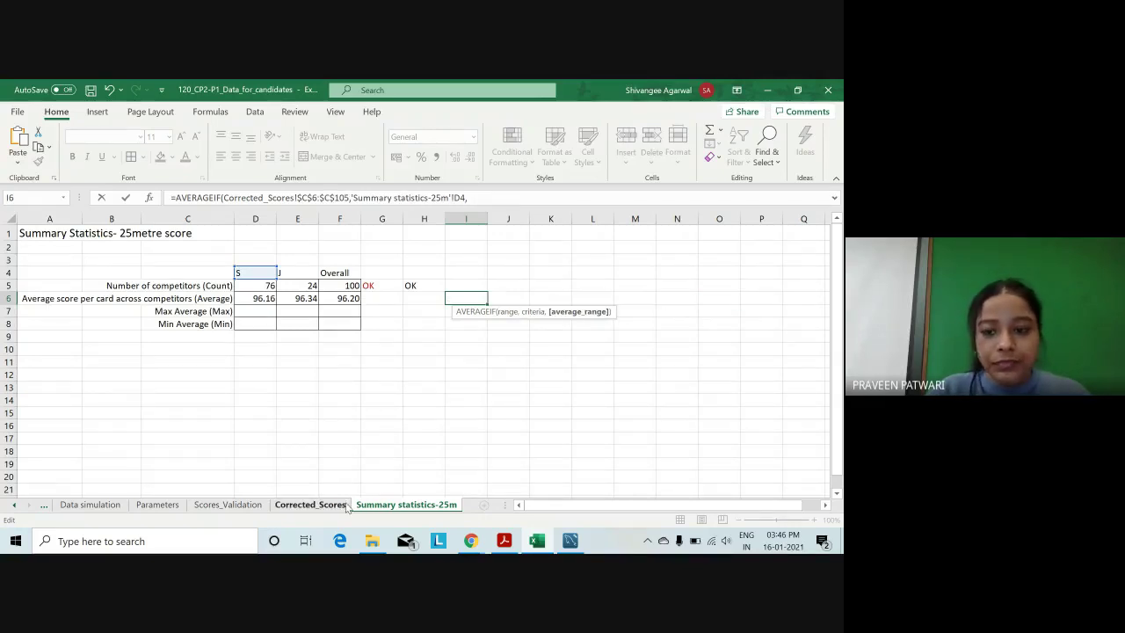
{"action": "left_click_drag", "start_coordinate": [837, 449], "coordinate": [840, 226]}
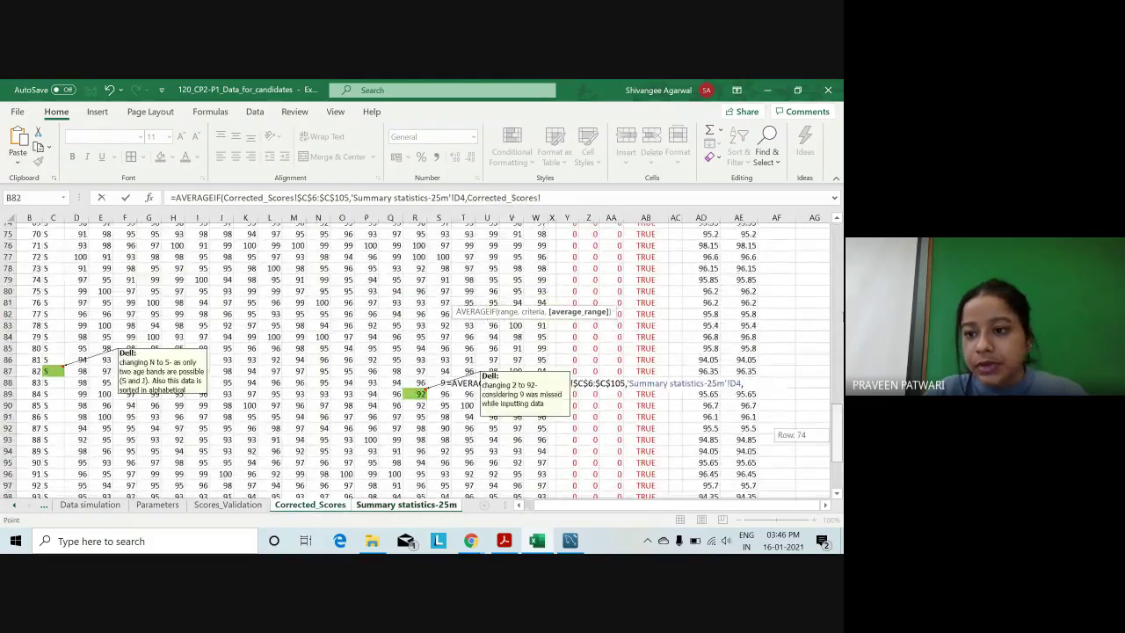
{"action": "left_click", "coordinate": [706, 303]}
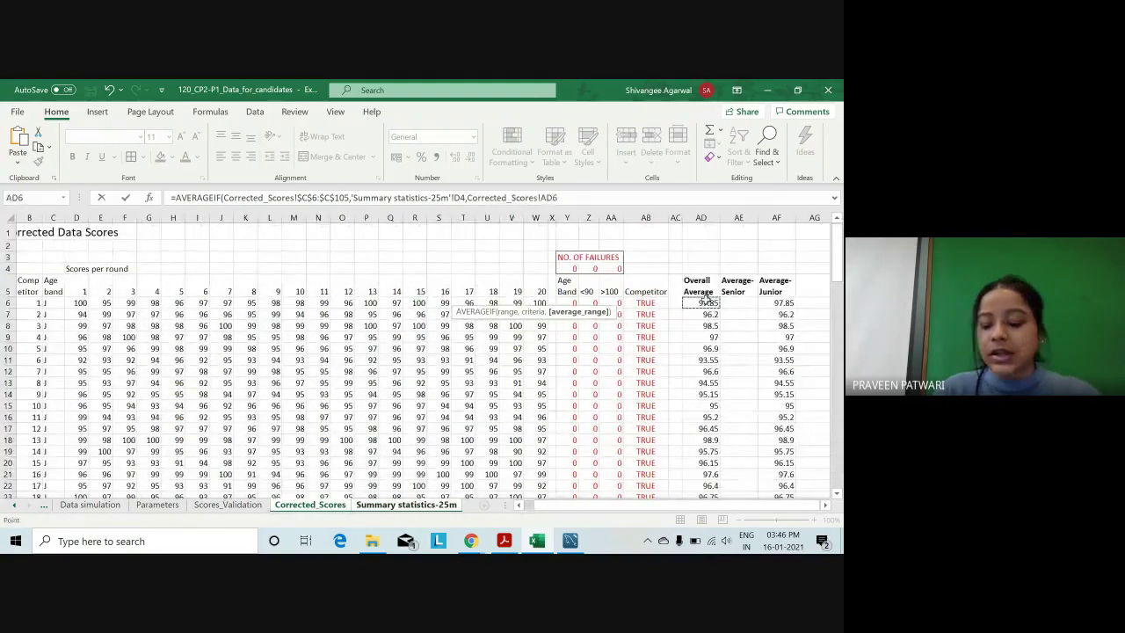
{"action": "key", "text": "ctrl+shift+Down"}
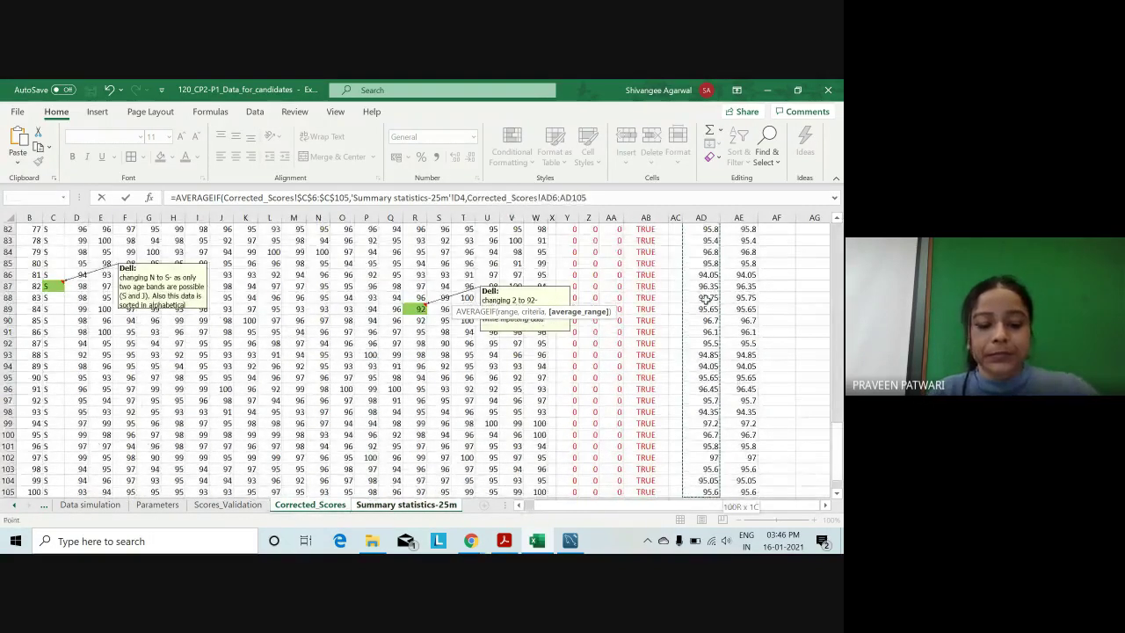
{"action": "key", "text": "F4"}
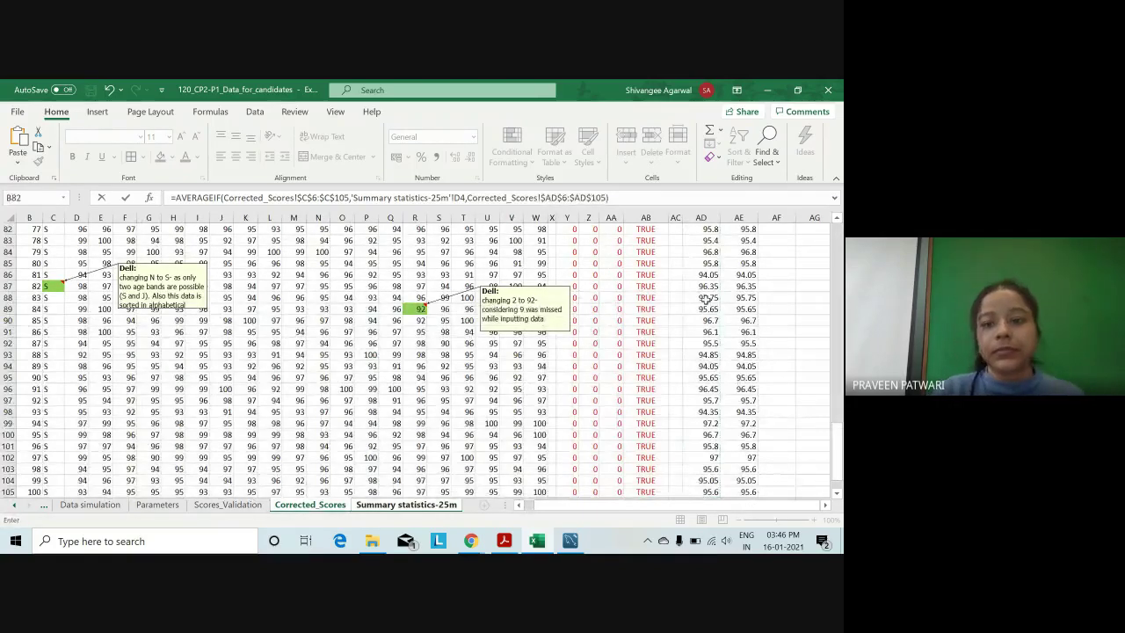
{"action": "key", "text": "Return"}
Copy the I6 cross-check into J6 and show both results at two decimals (96.16, 96.34).
{"action": "left_click", "coordinate": [486, 299]}
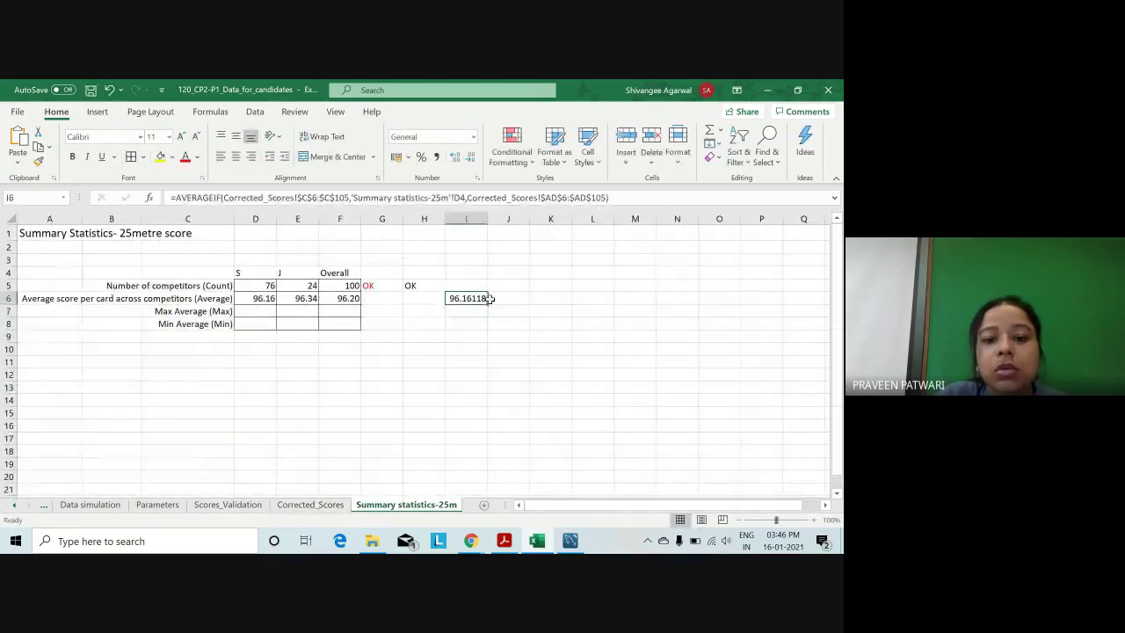
{"action": "left_click_drag", "start_coordinate": [489, 304], "coordinate": [527, 303]}
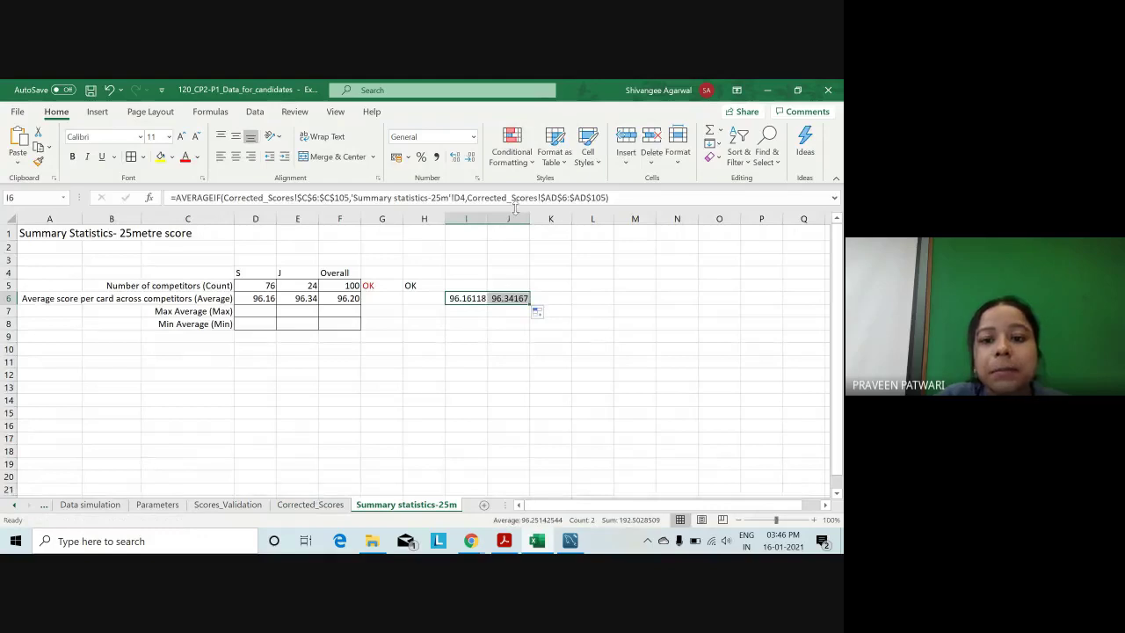
{"action": "left_click", "coordinate": [472, 157]}
{"action": "left_click", "coordinate": [472, 157]}
{"action": "left_click", "coordinate": [471, 156]}
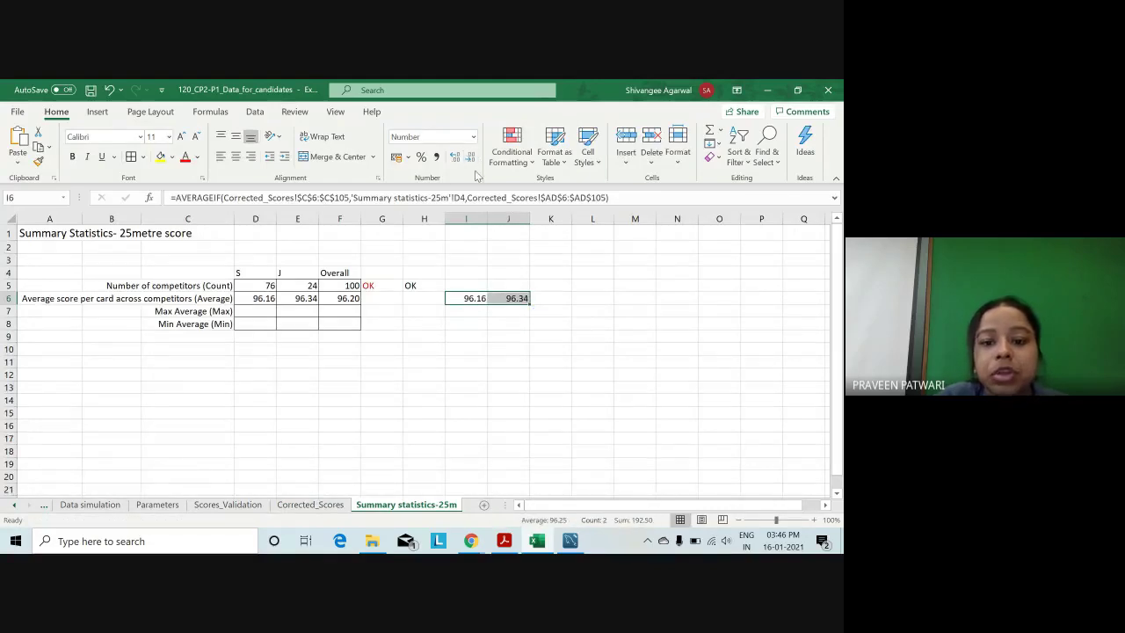
Review I6's AVERAGEIF formula without changing it, then select empty cell I5.
{"action": "double_click", "coordinate": [474, 298]}
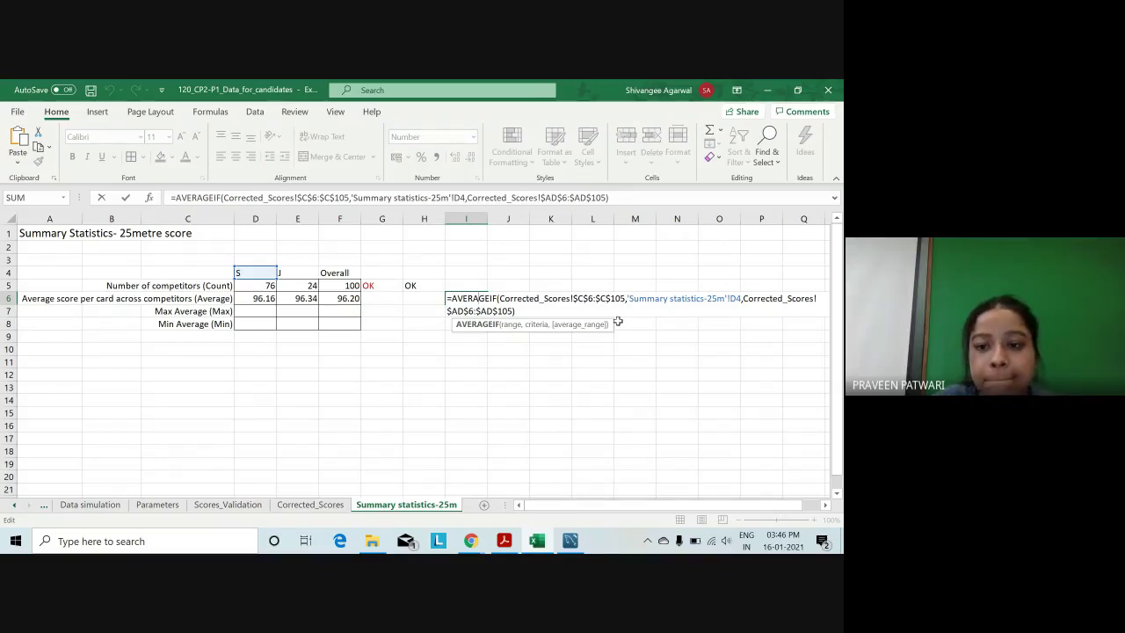
{"action": "key", "text": "Return"}
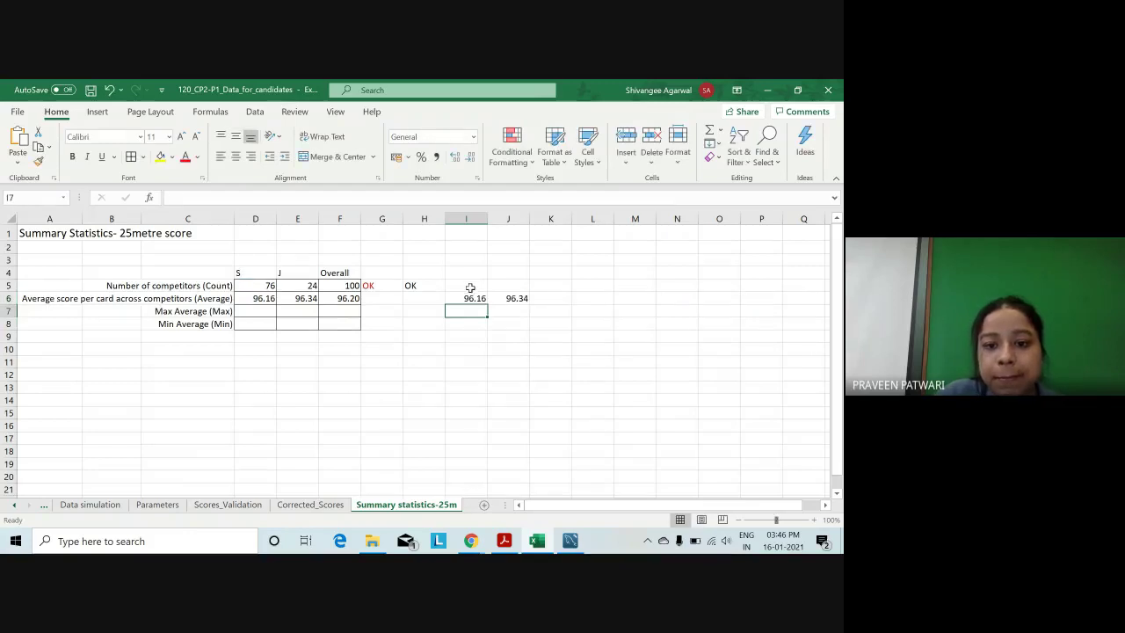
{"action": "left_click_drag", "start_coordinate": [469, 285], "coordinate": [507, 285]}
{"action": "left_click", "coordinate": [480, 285]}
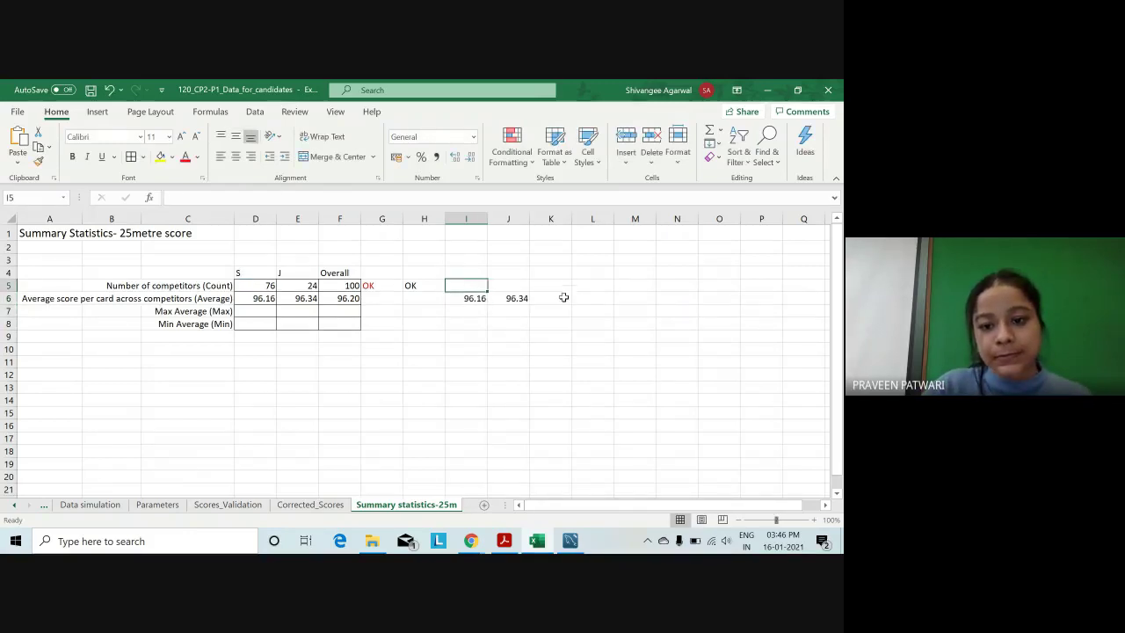
In L6 start =SUMIF with the absolute age band range $C$6:$C$105 and criterion D4.
{"action": "left_click", "coordinate": [595, 301]}
{"action": "type", "text": "="}
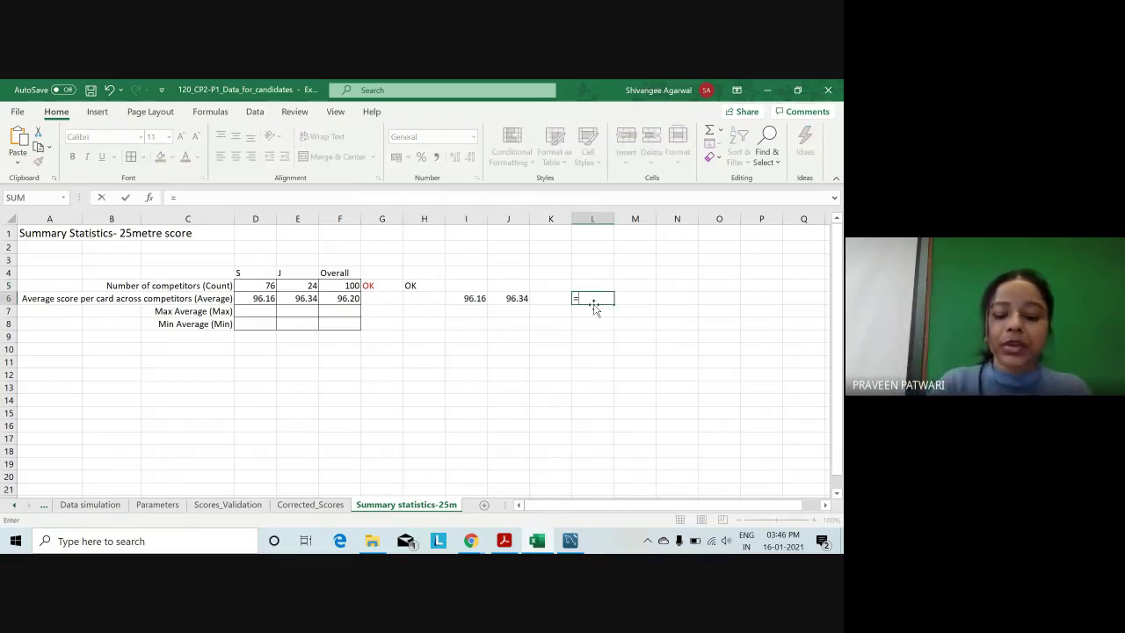
{"action": "type", "text": "SUMIF("}
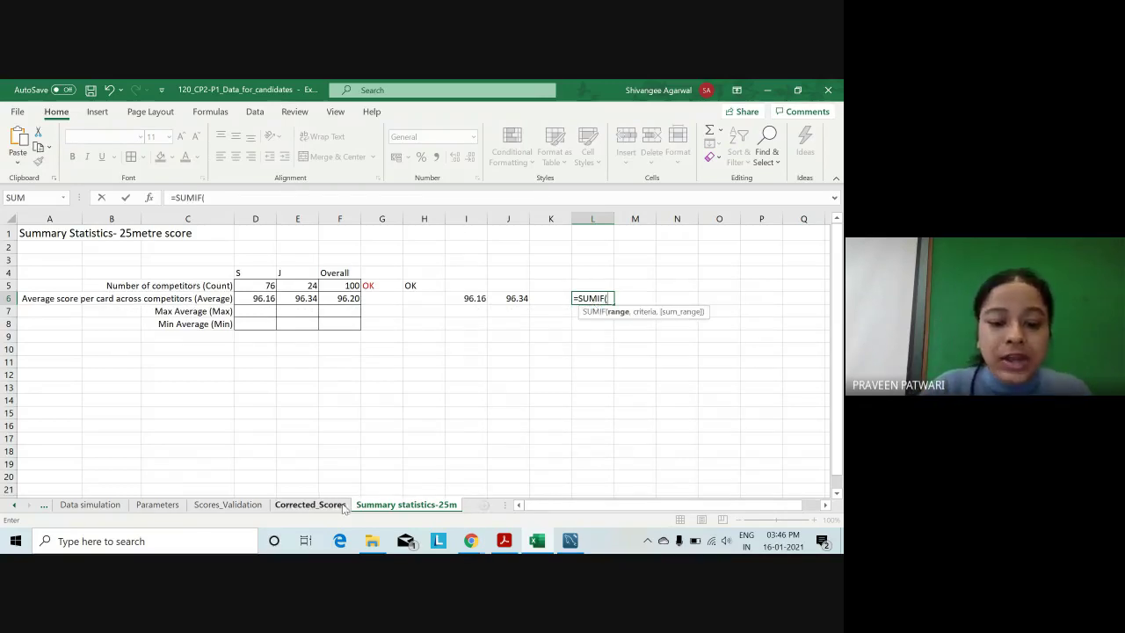
{"action": "left_click", "coordinate": [310, 504]}
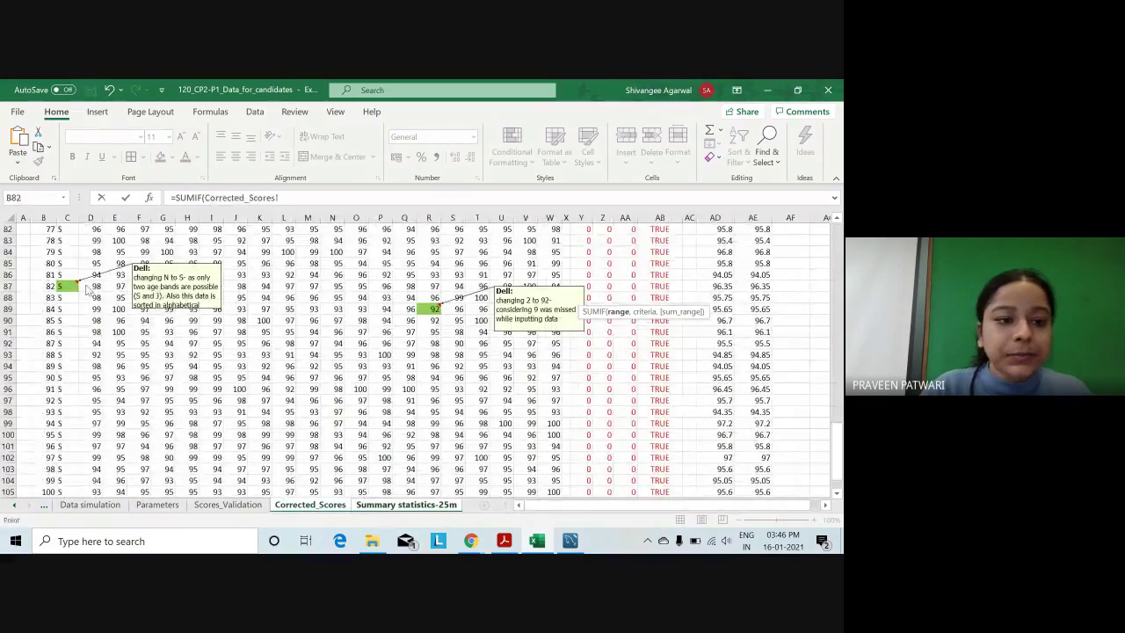
{"action": "scroll", "coordinate": [62, 264], "scroll_direction": "up", "scroll_amount": 14}
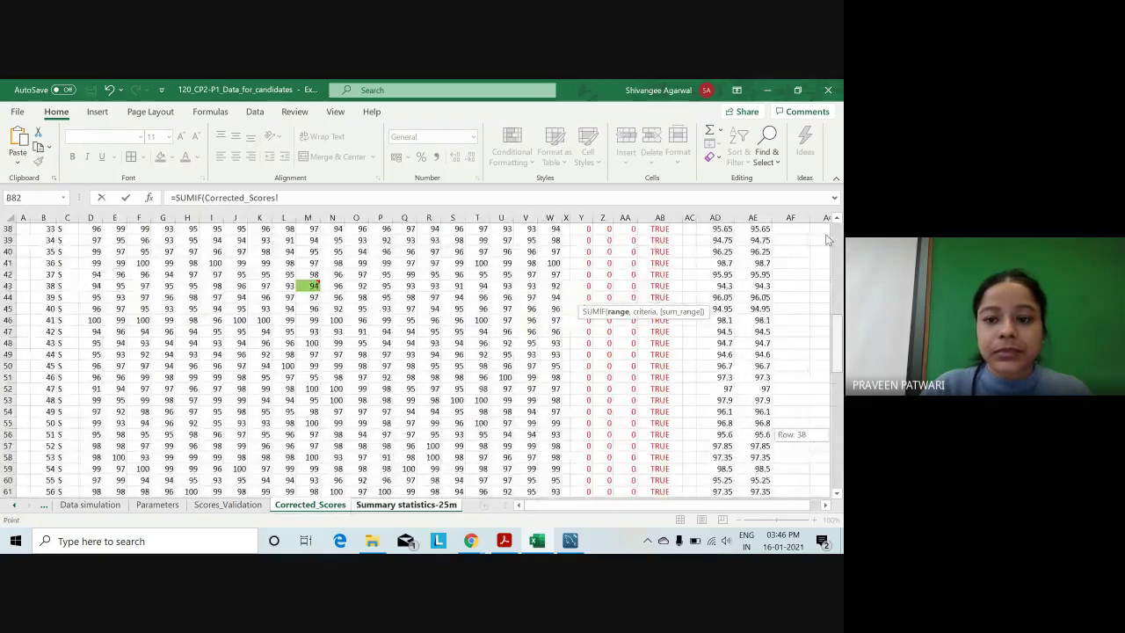
{"action": "scroll", "coordinate": [53, 325], "scroll_direction": "up", "scroll_amount": 13}
{"action": "left_click", "coordinate": [69, 303]}
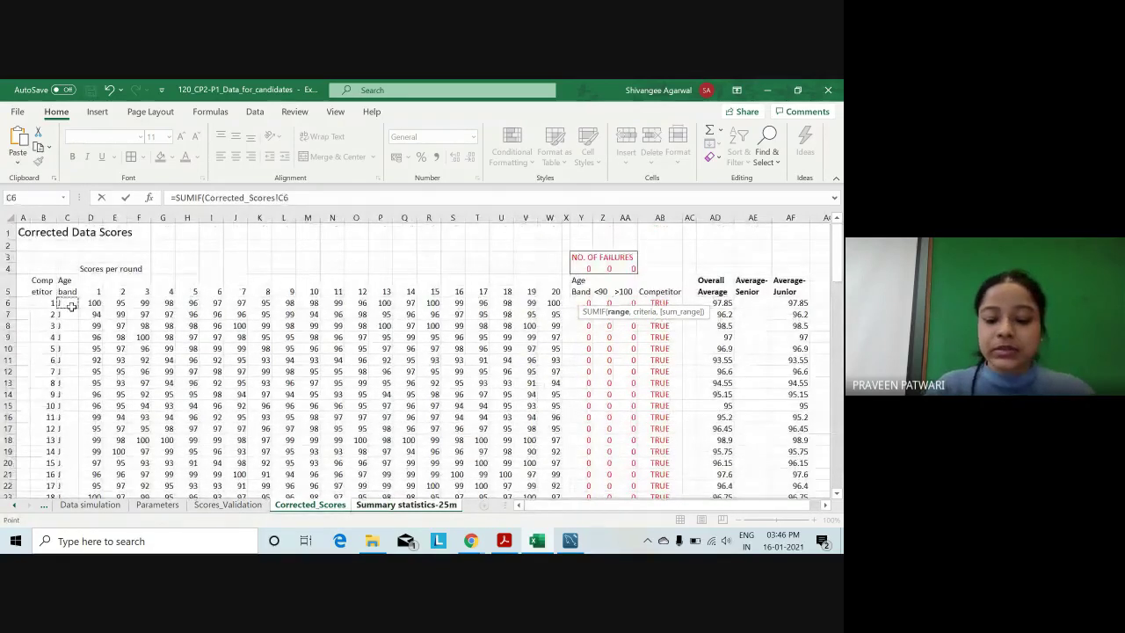
{"action": "key", "text": "ctrl+shift+Down"}
{"action": "key", "text": "F4"}
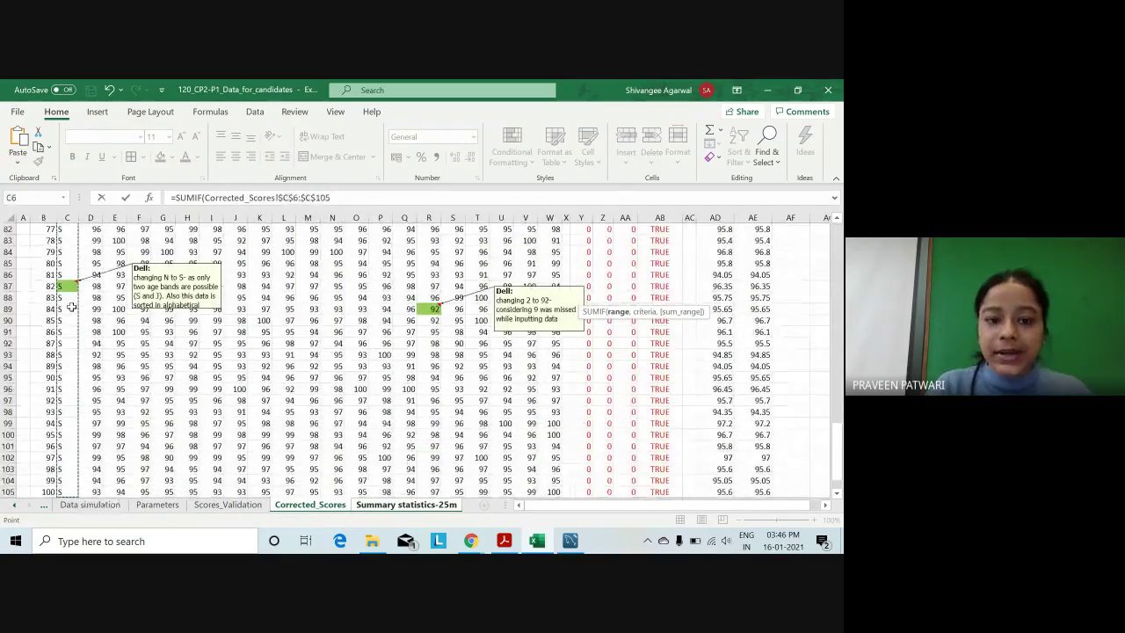
{"action": "type", "text": ","}
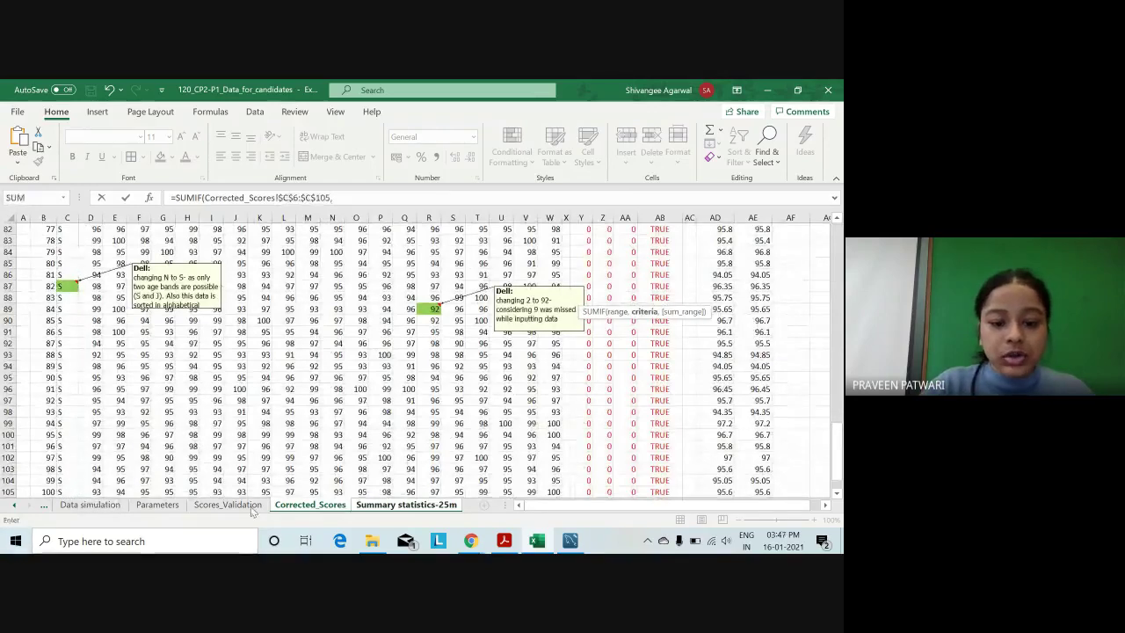
{"action": "left_click", "coordinate": [406, 504]}
{"action": "left_click", "coordinate": [249, 274]}
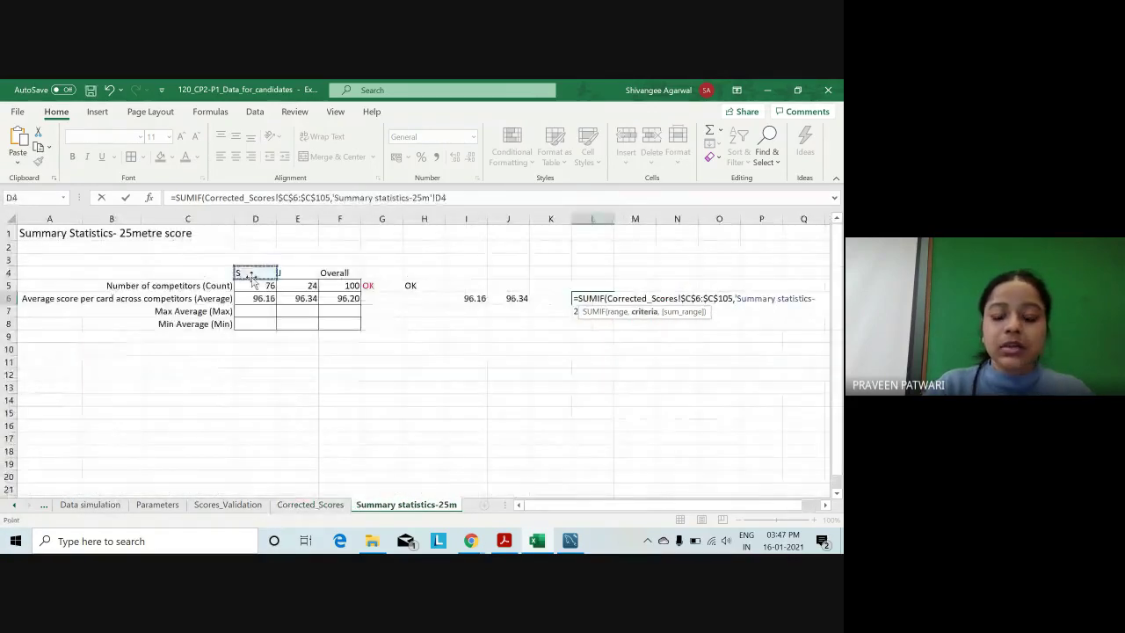
{"action": "type", "text": ","}
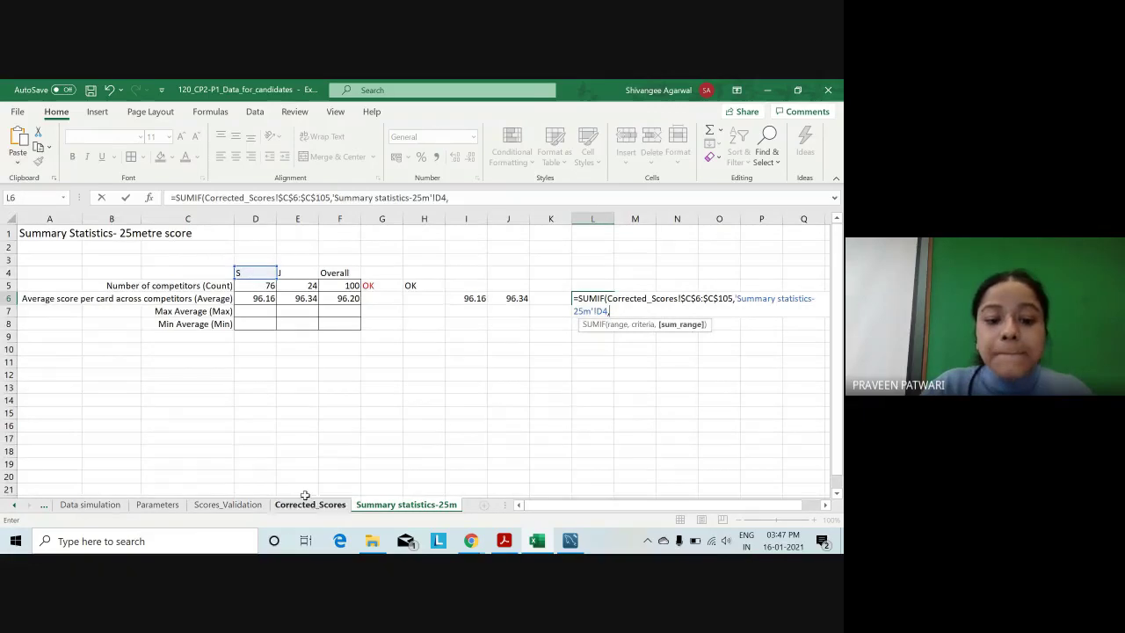
Add the absolute sum range $AD$6:$AD$105, close SUMIF and append a division sign.
{"action": "left_click", "coordinate": [308, 504]}
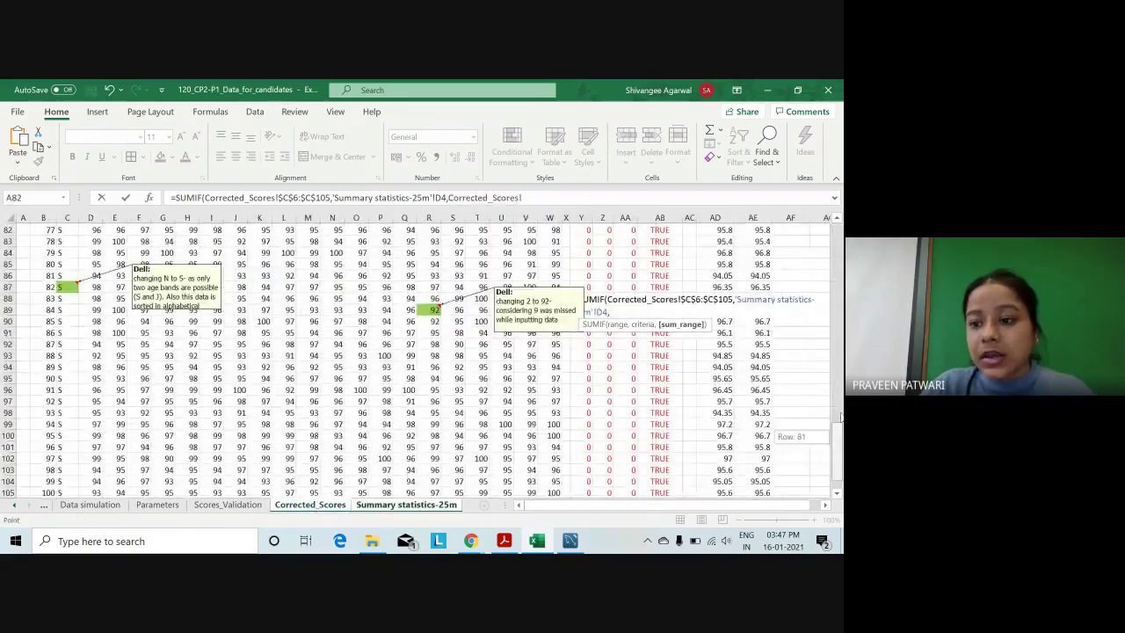
{"action": "scroll", "coordinate": [722, 351], "scroll_direction": "up", "scroll_amount": 20}
{"action": "left_click", "coordinate": [722, 303]}
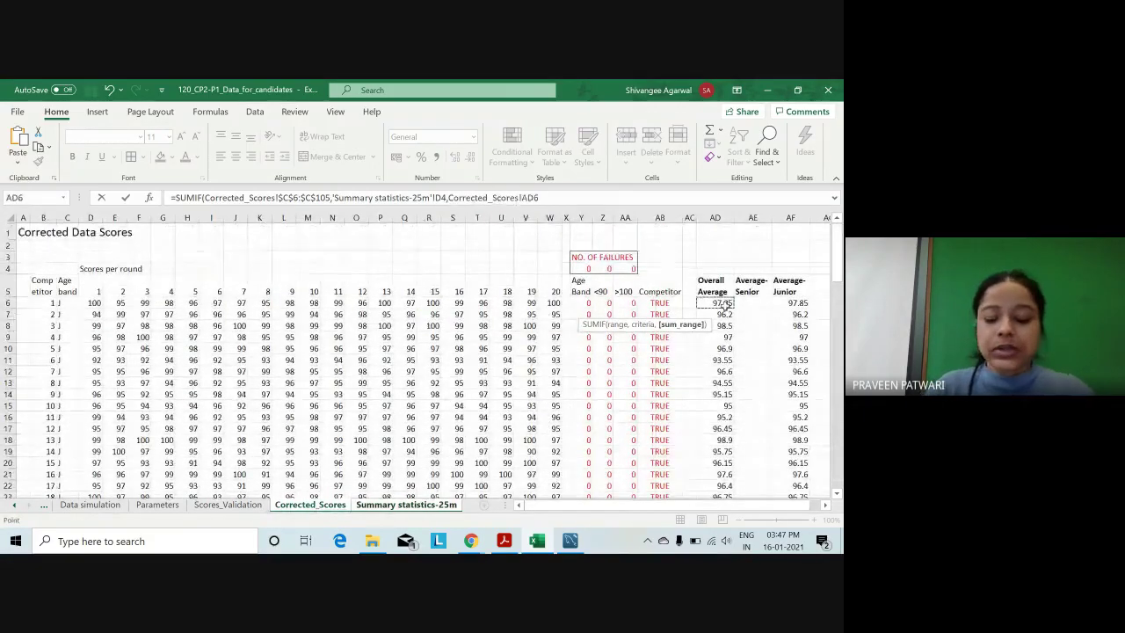
{"action": "key", "text": "ctrl+shift+Down"}
{"action": "key", "text": "F4"}
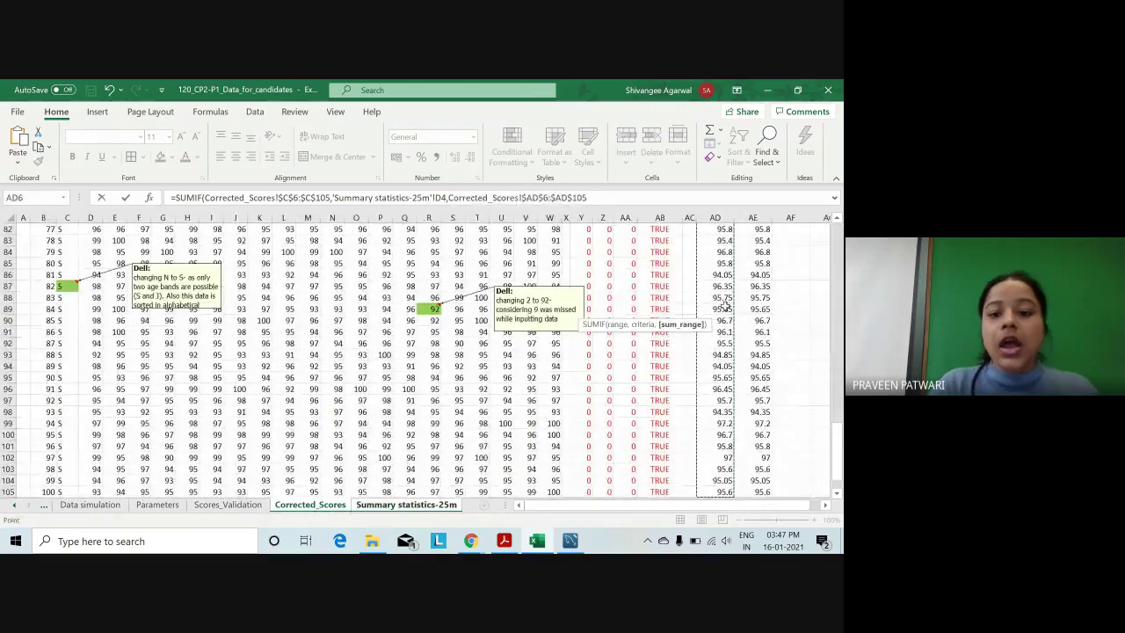
{"action": "type", "text": ")"}
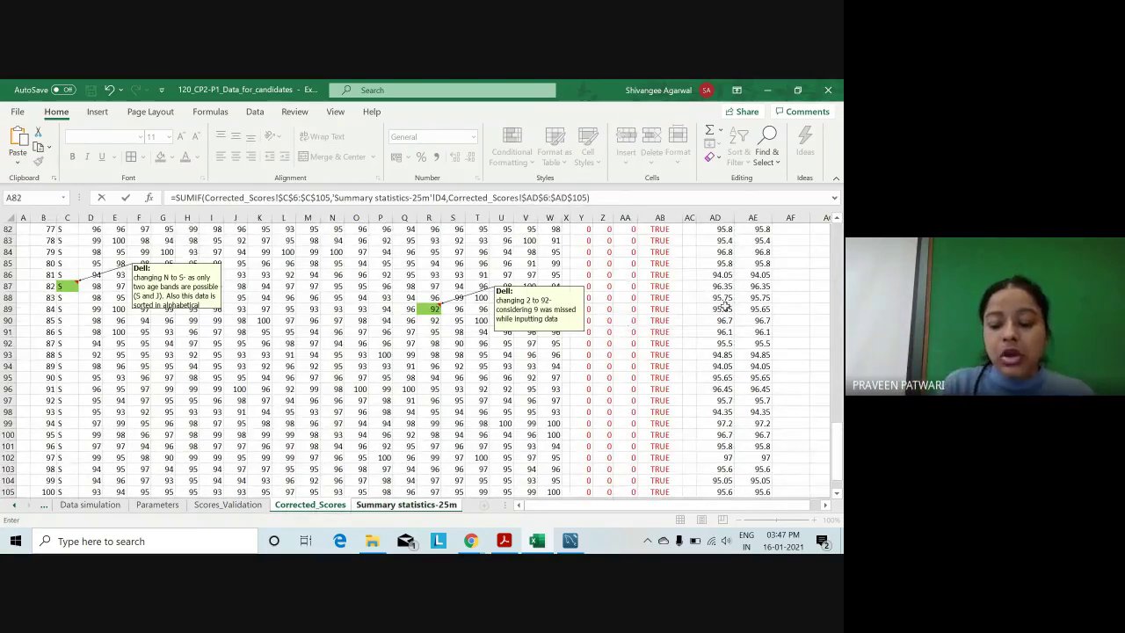
{"action": "type", "text": "/"}
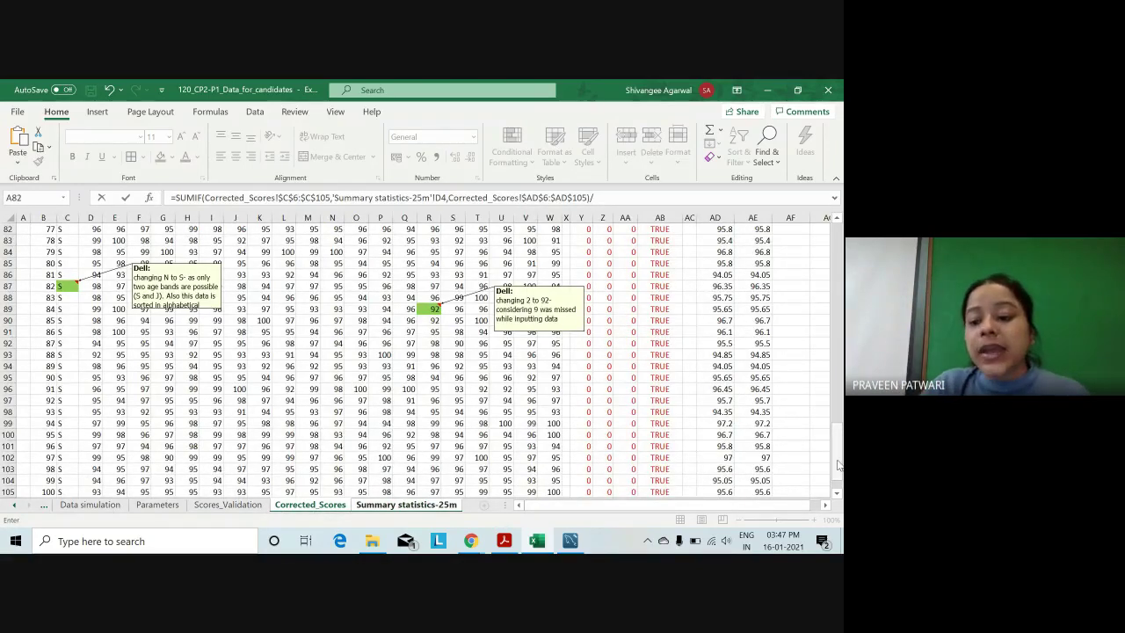
{"action": "left_click_drag", "start_coordinate": [839, 464], "coordinate": [719, 326]}
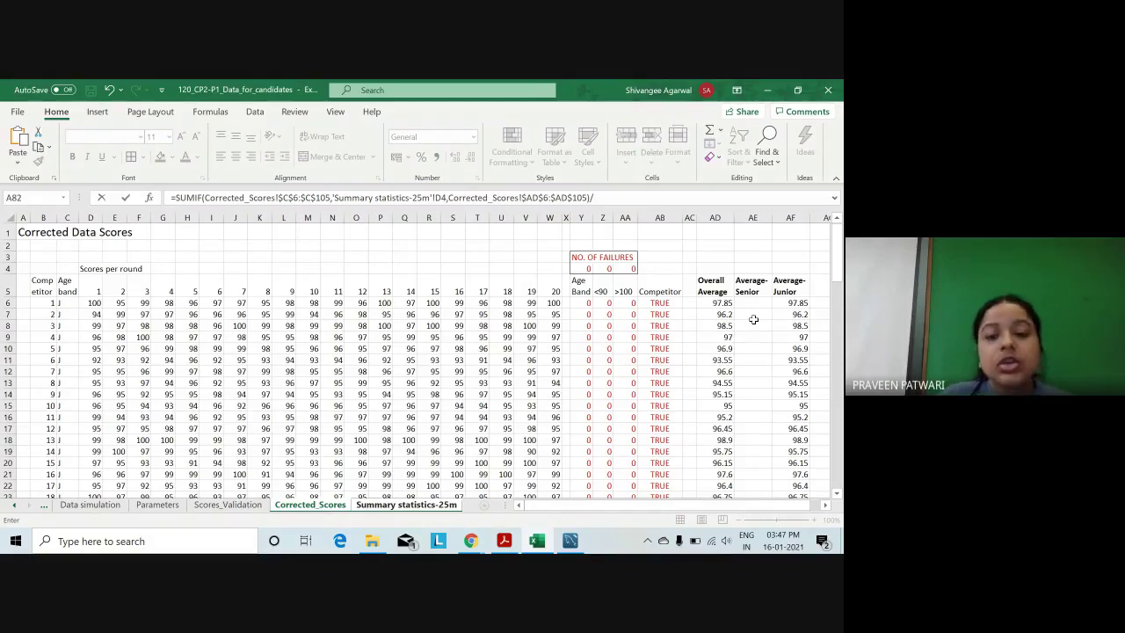
{"action": "left_click", "coordinate": [422, 505]}
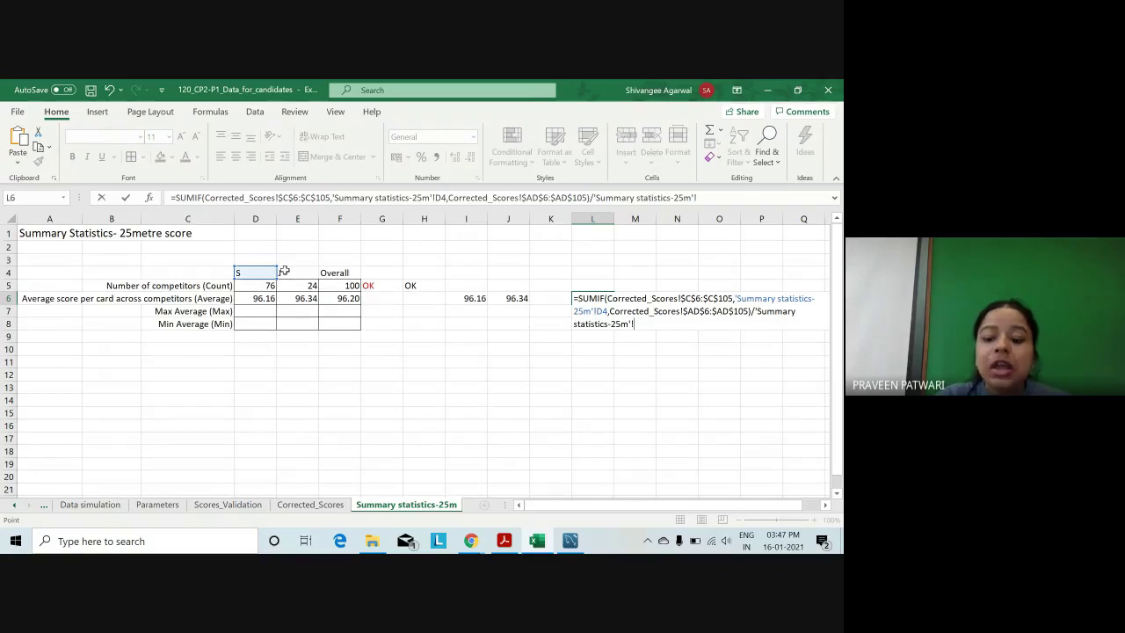
Divide by COUNTIF($C$6:$C$105, D4) instead of the stray reference and enter L6, giving 96.16118.
{"action": "key", "text": "BackSpace"}
{"action": "key", "text": "BackSpace"}
{"action": "key", "text": "BackSpace"}
{"action": "key", "text": "BackSpace"}
{"action": "key", "text": "BackSpace"}
{"action": "key", "text": "BackSpace"}
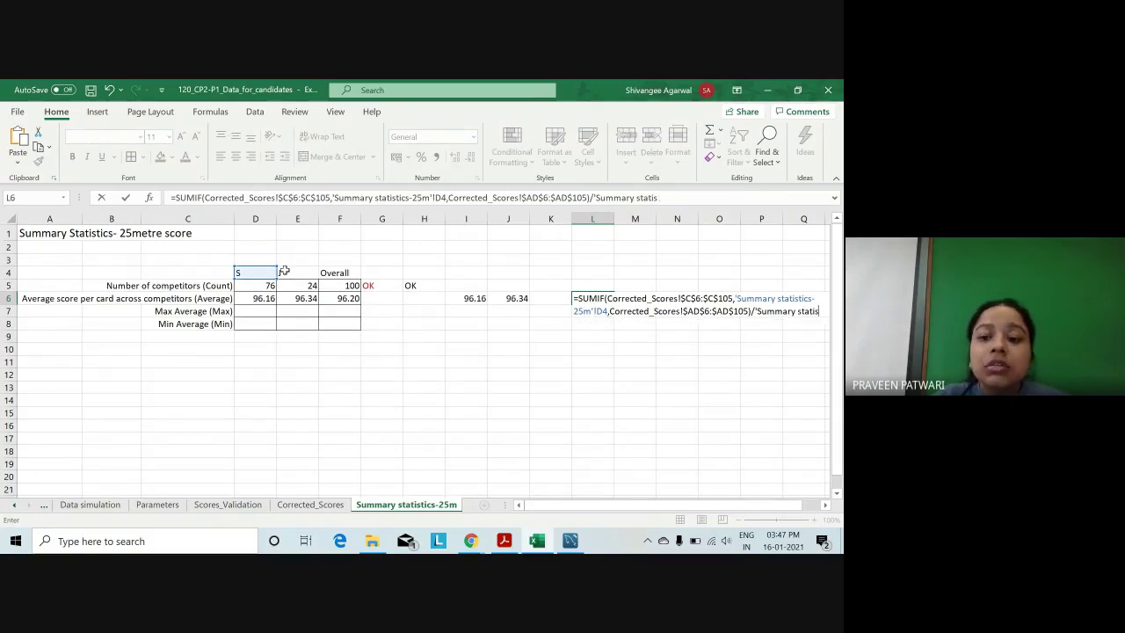
{"action": "key", "text": "BackSpace"}
{"action": "key", "text": "BackSpace"}
{"action": "key", "text": "BackSpace"}
{"action": "key", "text": "BackSpace"}
{"action": "key", "text": "BackSpace"}
{"action": "key", "text": "BackSpace"}
{"action": "key", "text": "BackSpace"}
{"action": "key", "text": "BackSpace"}
{"action": "key", "text": "BackSpace"}
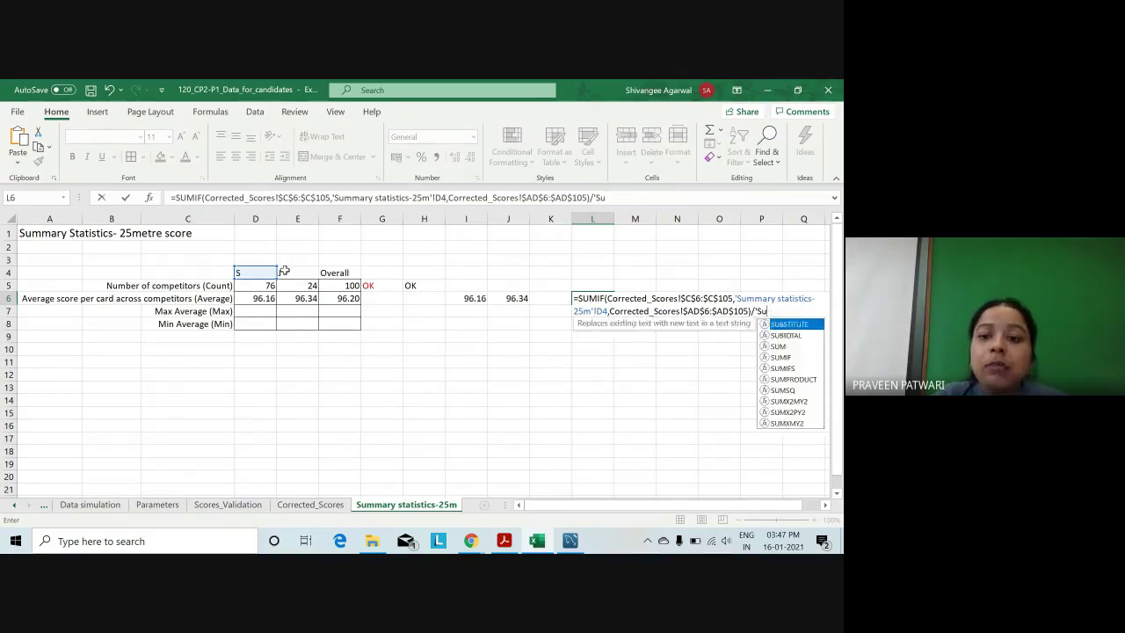
{"action": "key", "text": "BackSpace"}
{"action": "type", "text": "COU"}
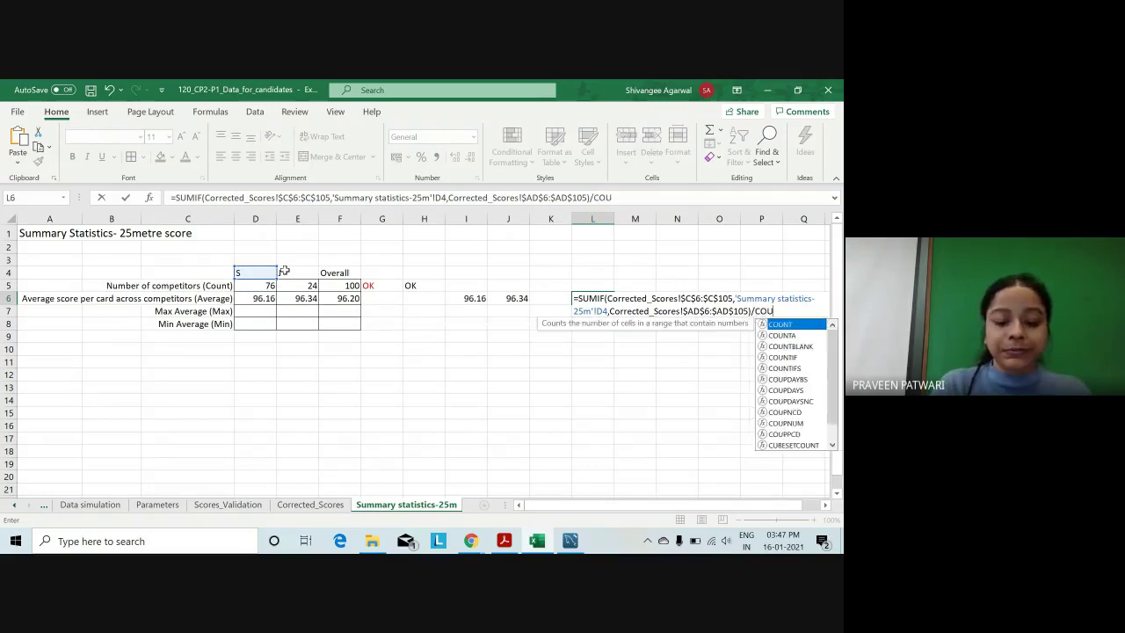
{"action": "type", "text": "NTIF("}
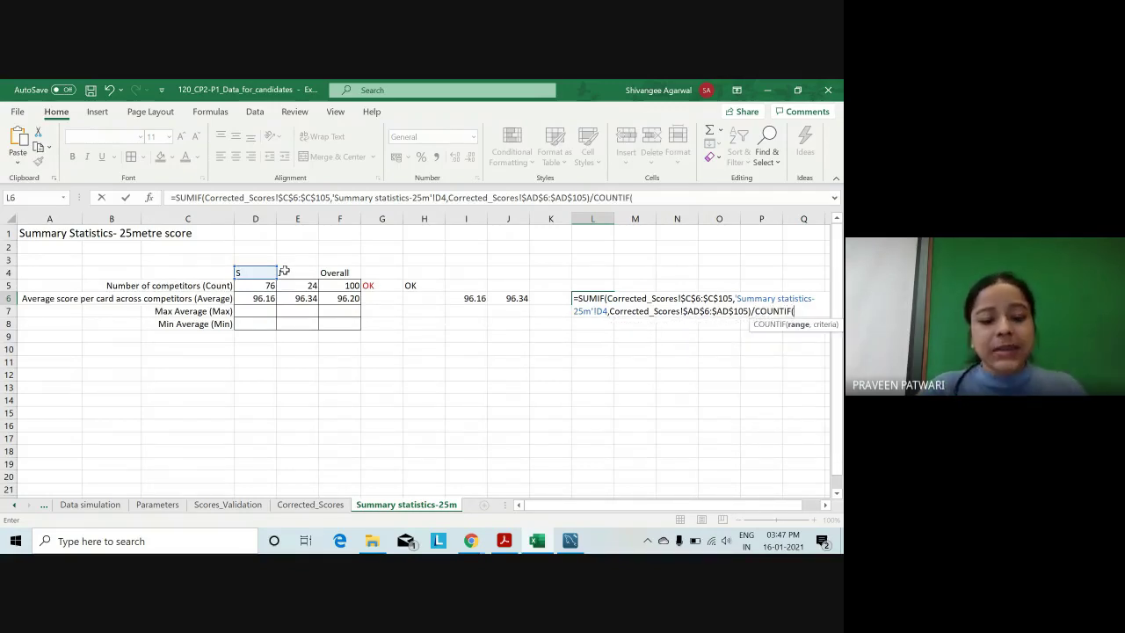
{"action": "left_click", "coordinate": [324, 508]}
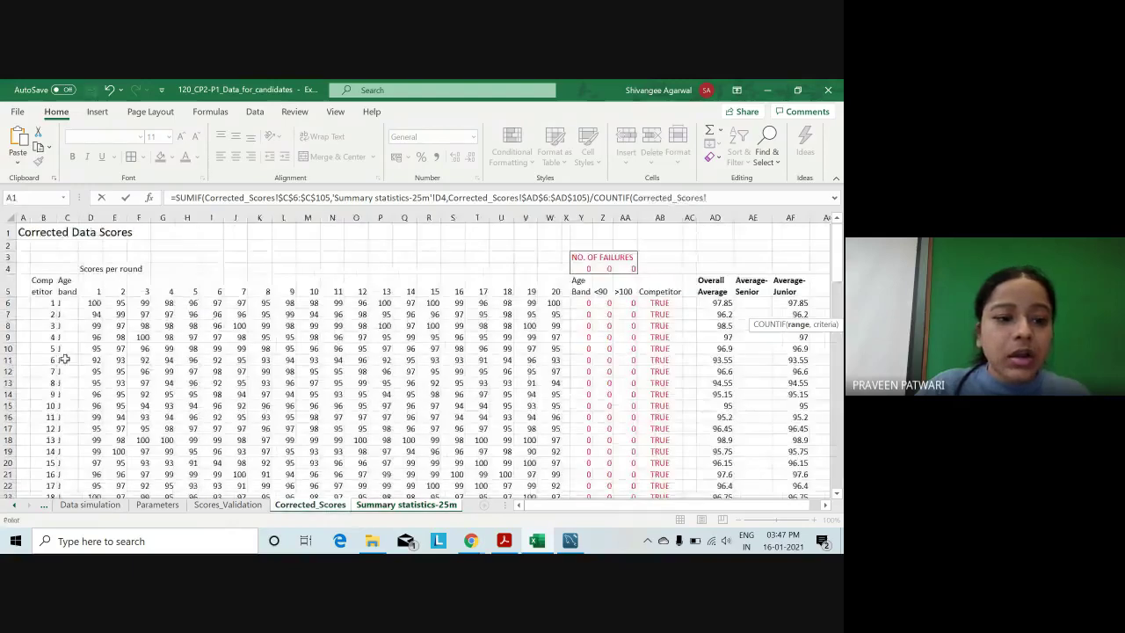
{"action": "left_click", "coordinate": [77, 302]}
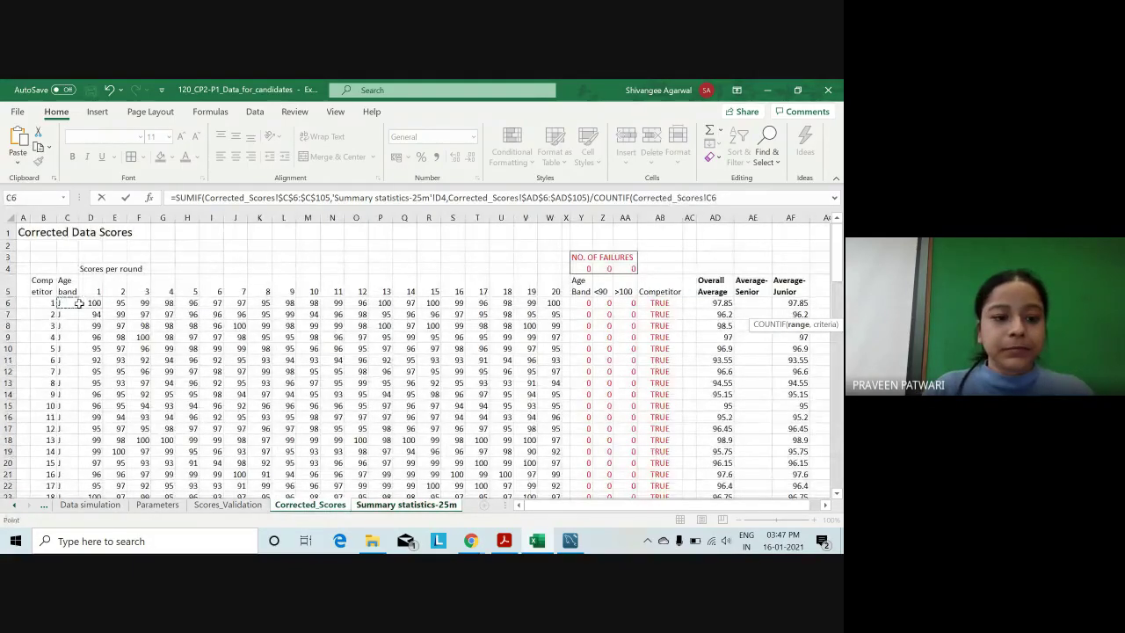
{"action": "key", "text": "ctrl+shift+Down"}
{"action": "key", "text": "F4"}
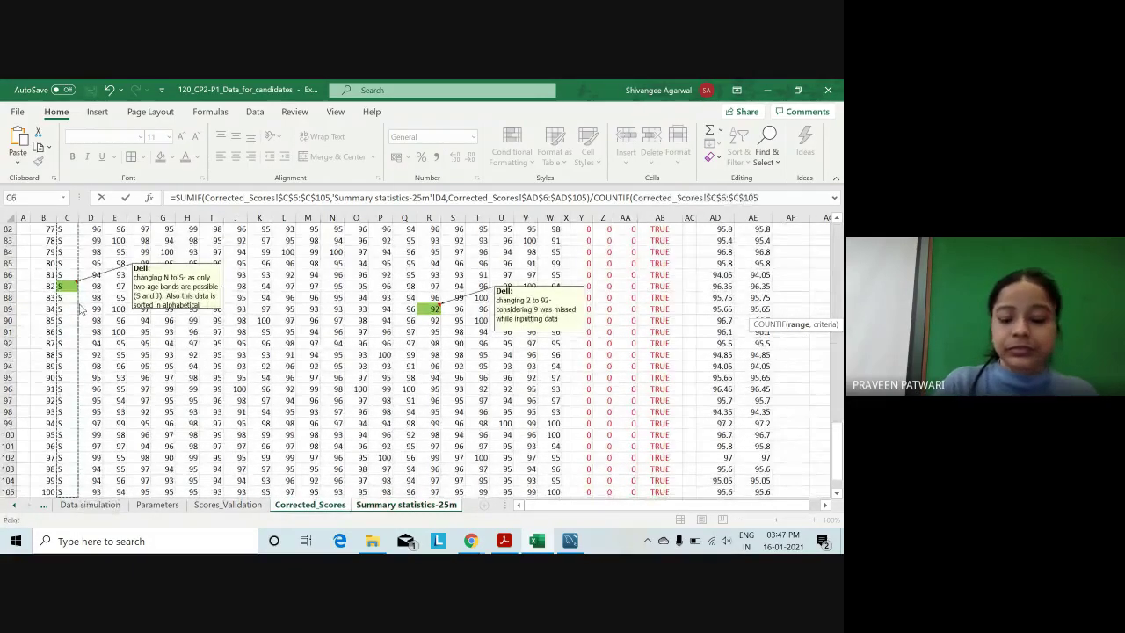
{"action": "type", "text": ","}
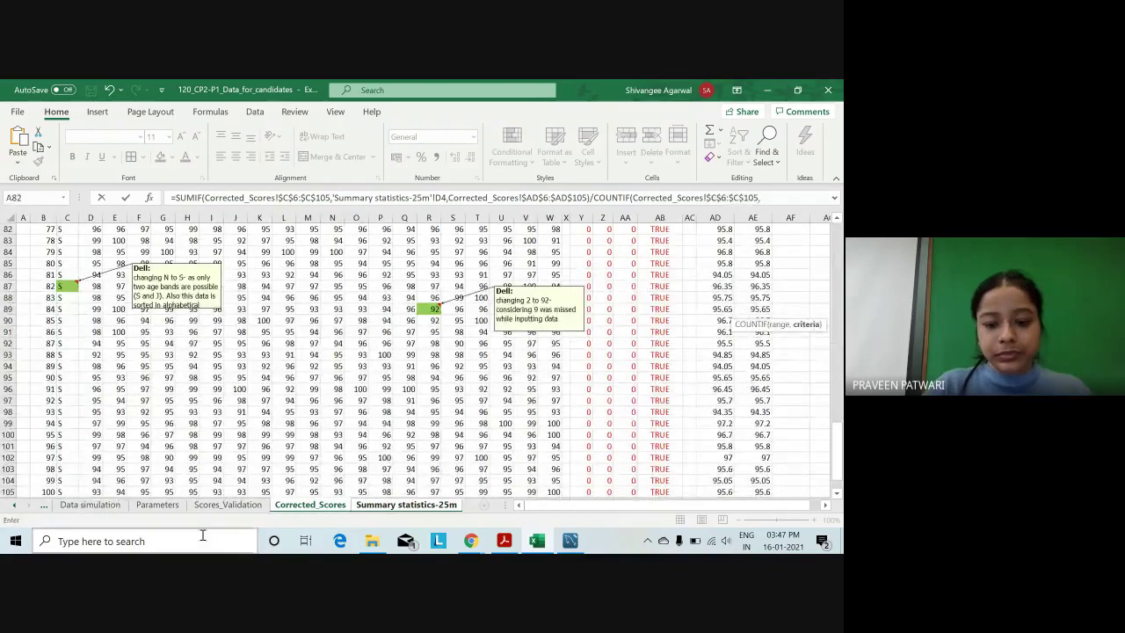
{"action": "left_click", "coordinate": [400, 505]}
{"action": "left_click", "coordinate": [236, 273]}
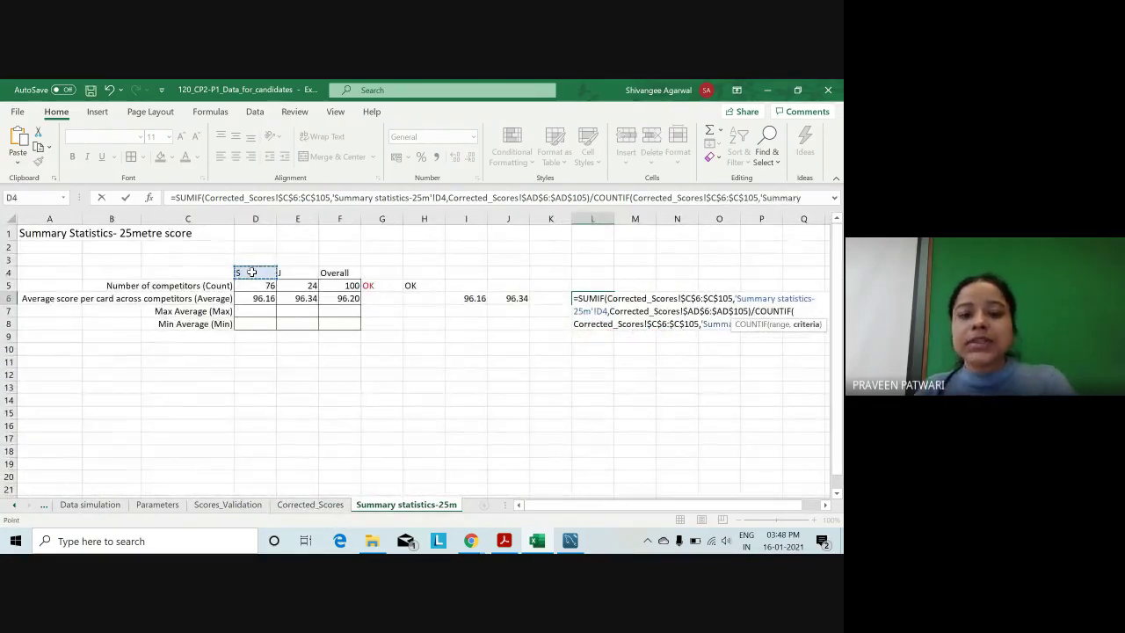
{"action": "type", "text": ")"}
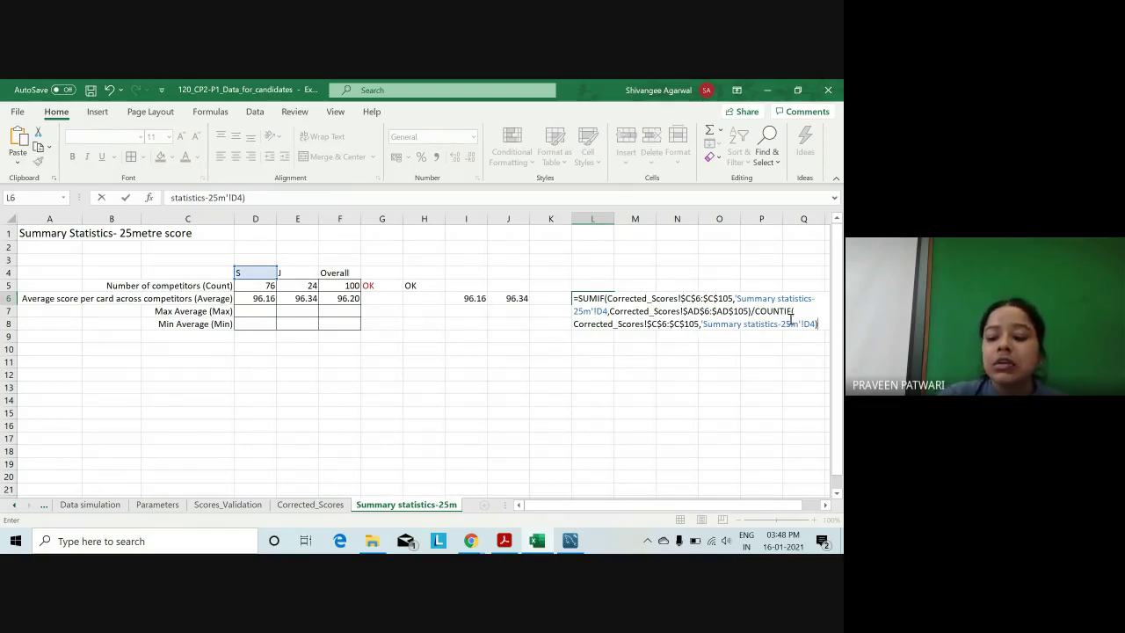
{"action": "key", "text": "Return"}
Copy the L6 cross-check into M6 for the J band and show both at two decimals.
{"action": "left_click", "coordinate": [613, 298]}
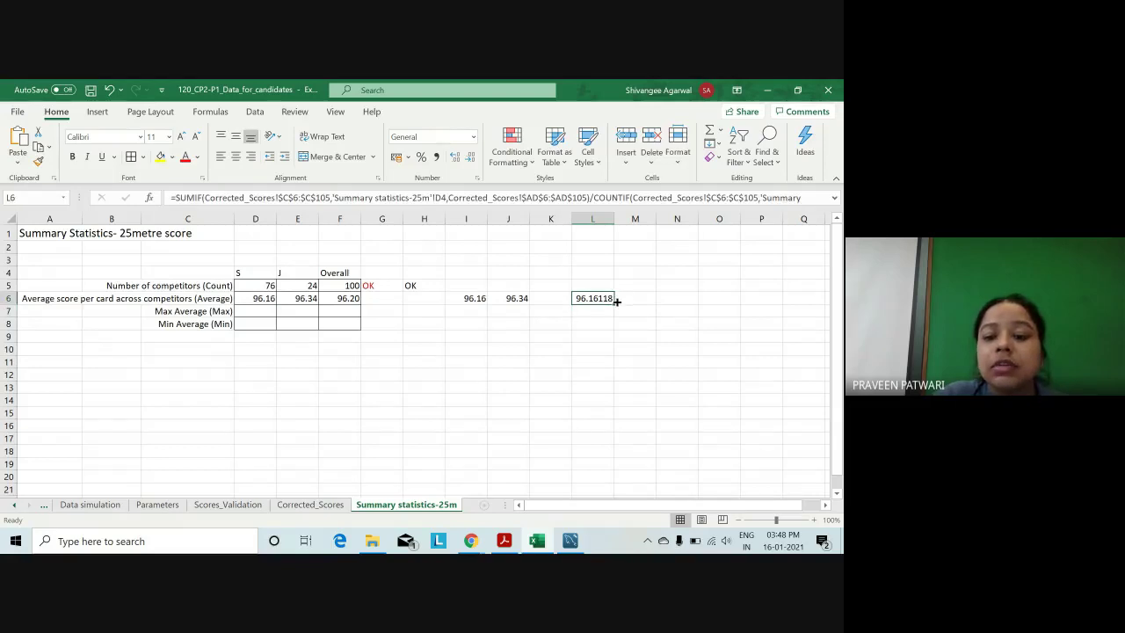
{"action": "left_click_drag", "start_coordinate": [613, 304], "coordinate": [642, 302]}
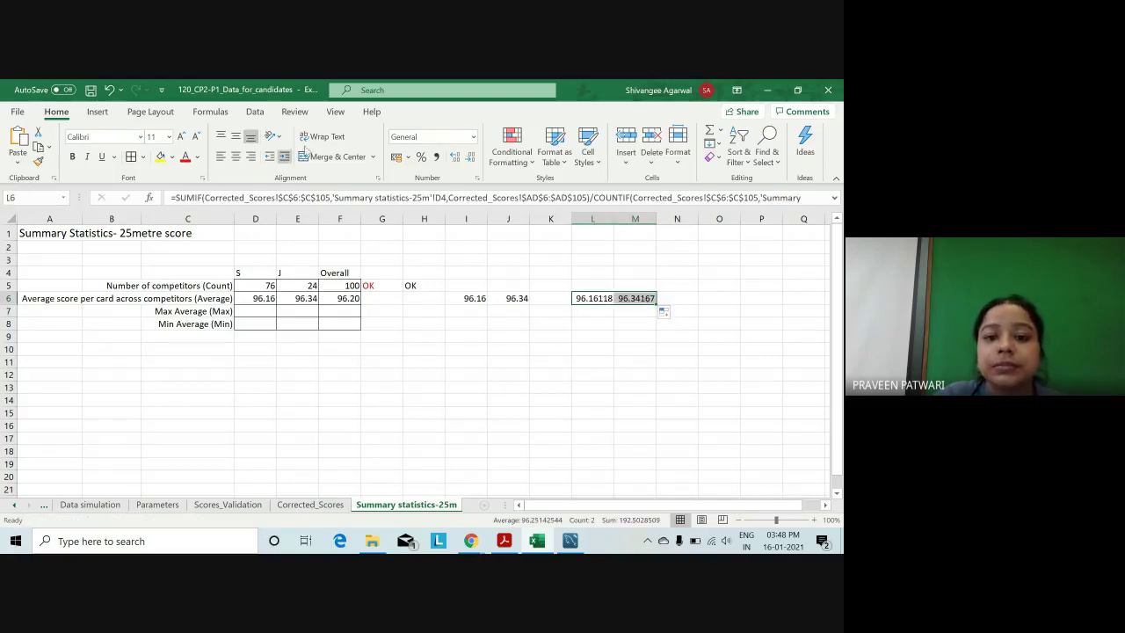
{"action": "left_click", "coordinate": [471, 157]}
{"action": "left_click", "coordinate": [470, 157]}
{"action": "left_click", "coordinate": [471, 157]}
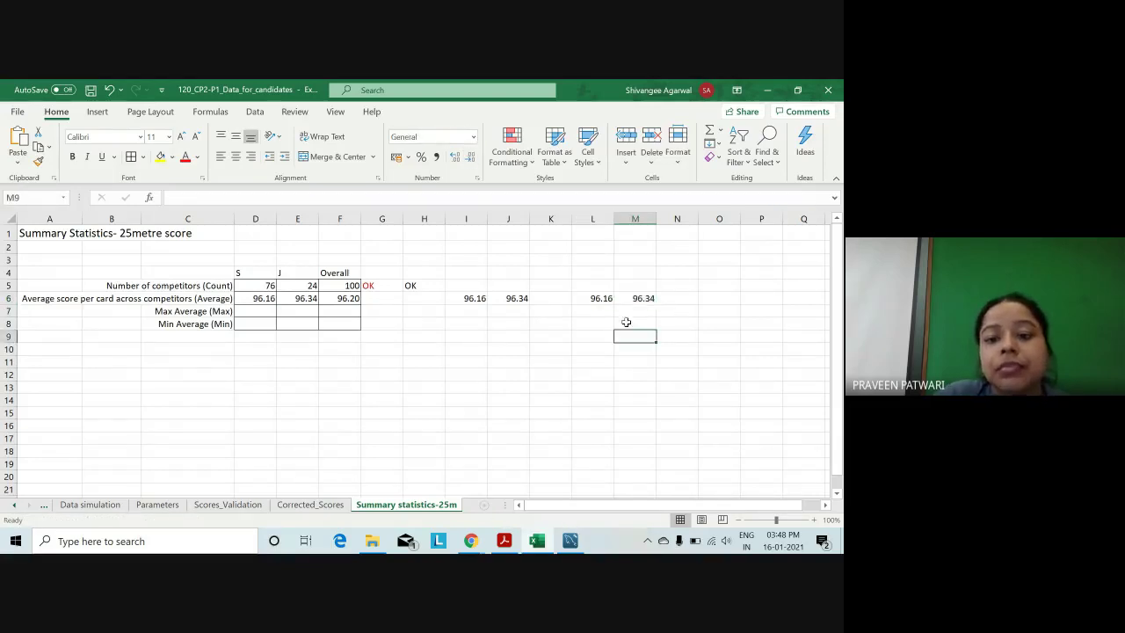
Shade the check cells I6:M6 with a gold fill colour.
{"action": "left_click_drag", "start_coordinate": [474, 298], "coordinate": [644, 300]}
{"action": "left_click", "coordinate": [172, 156]}
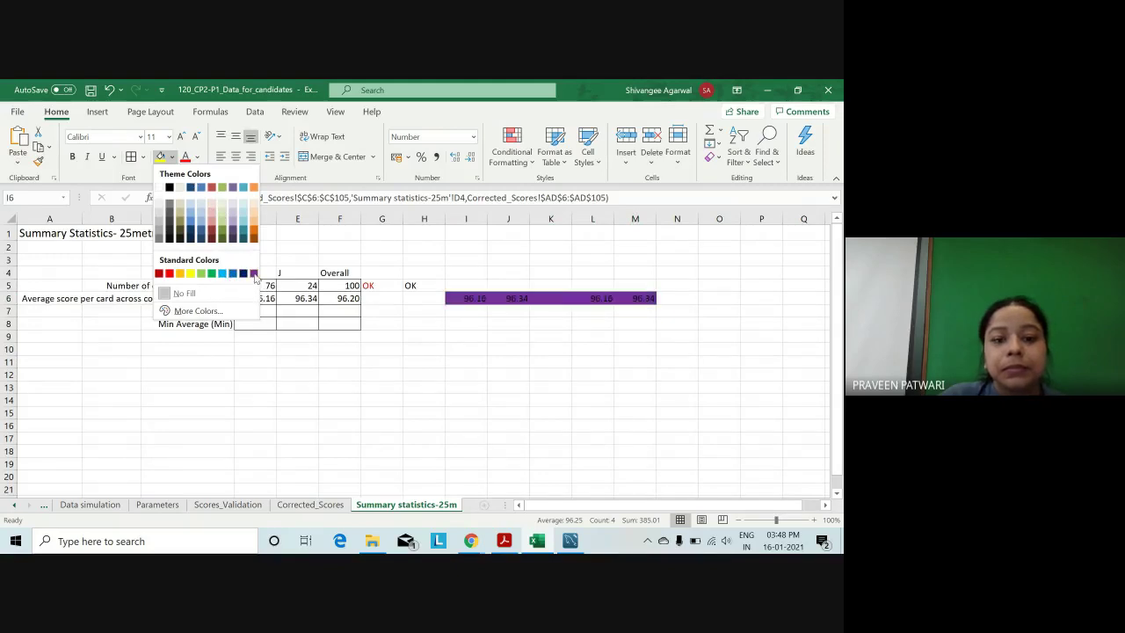
{"action": "left_click", "coordinate": [180, 276]}
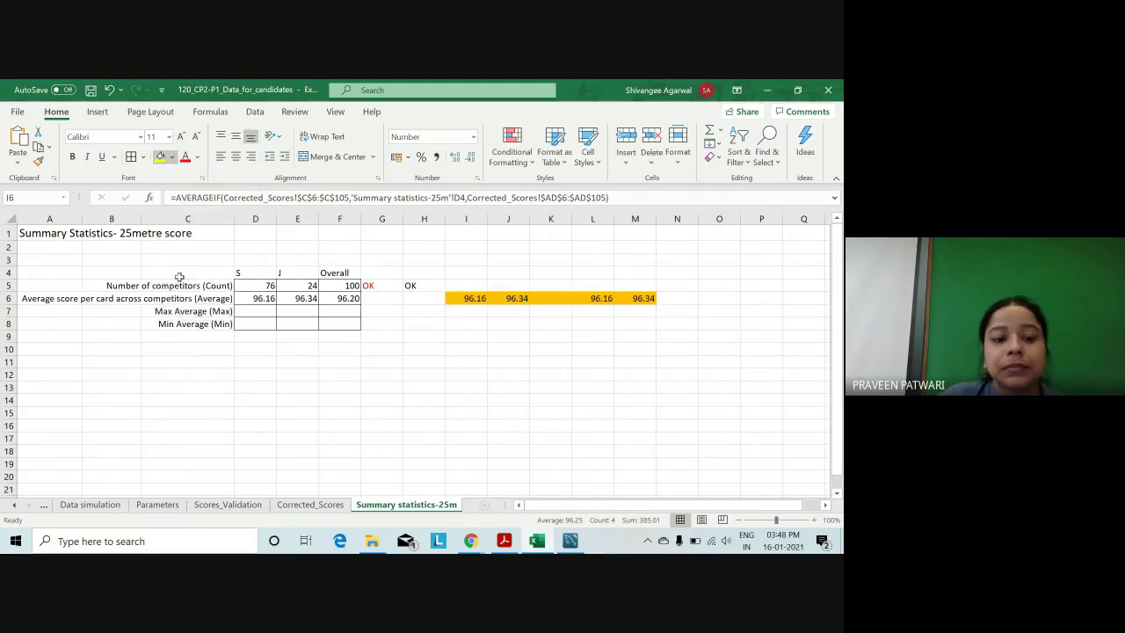
{"action": "left_click", "coordinate": [405, 337]}
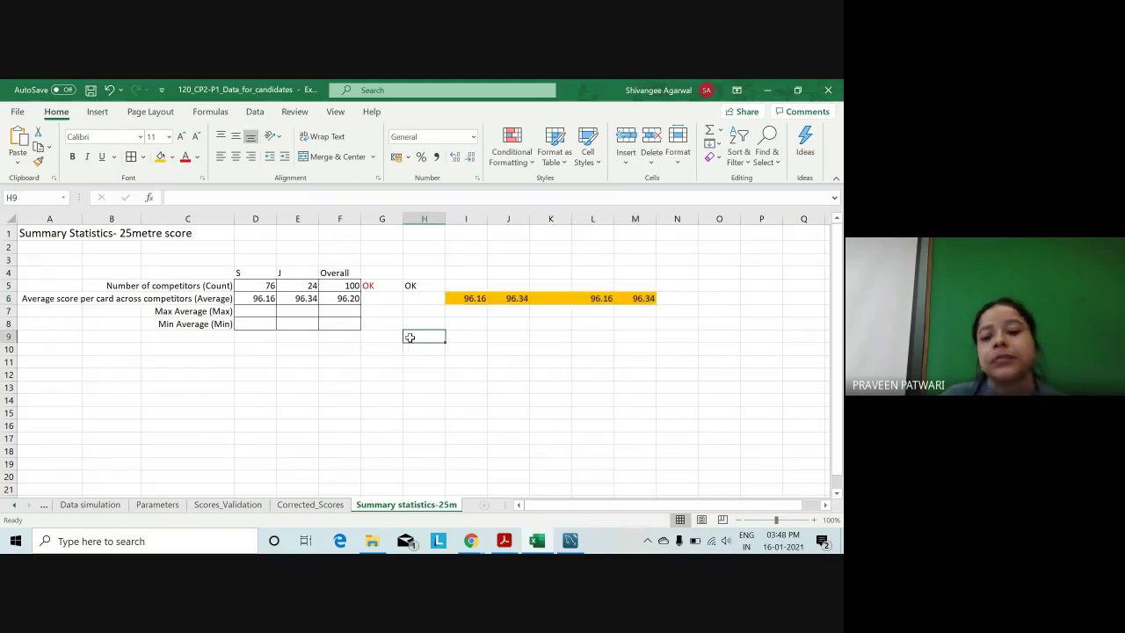
{"action": "left_click_drag", "start_coordinate": [473, 301], "coordinate": [642, 297]}
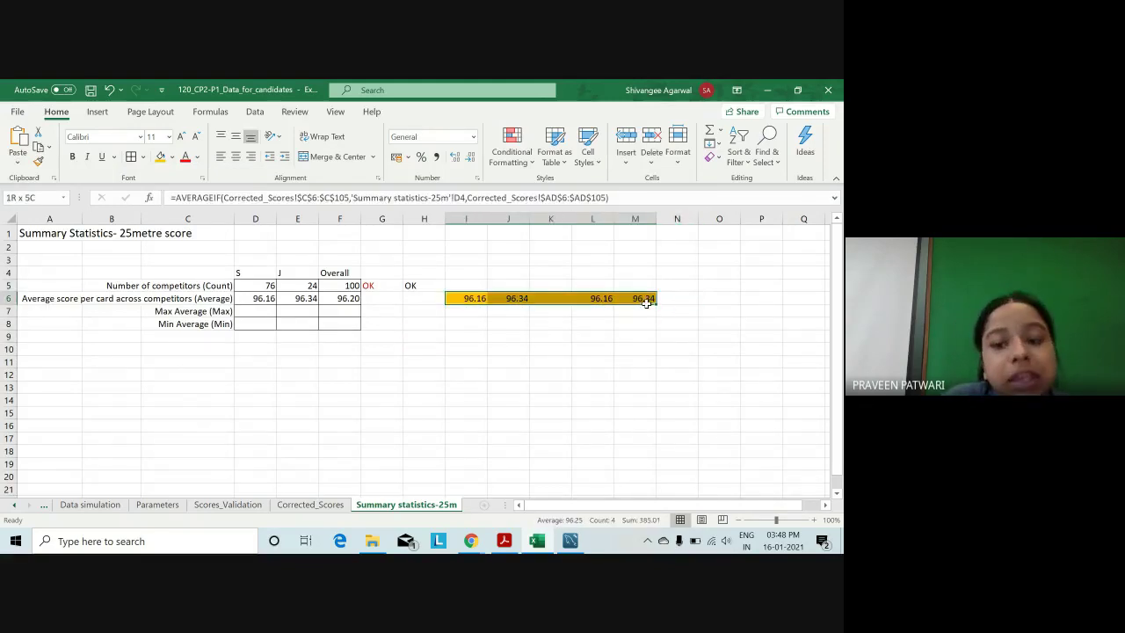
{"action": "left_click", "coordinate": [636, 322]}
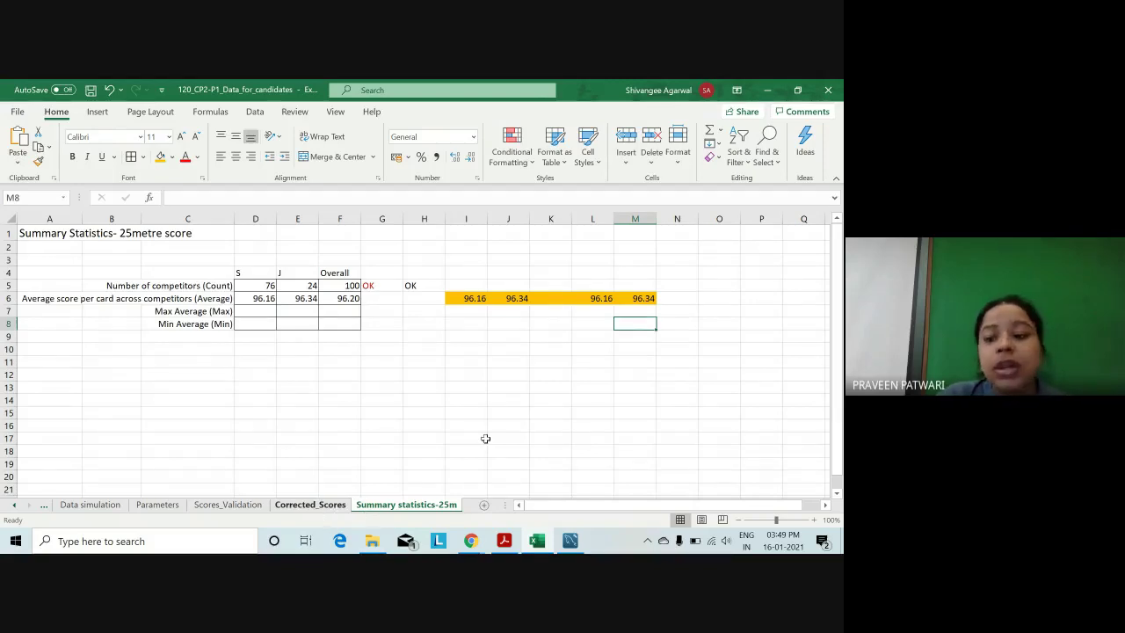
Enter =MAX(Corrected_Scores!$AE$6:$AE$105) in D7 for 98.7 and copy it into D8.
{"action": "key", "text": "ctrl+Page_Up"}
{"action": "left_click_drag", "start_coordinate": [838, 440], "coordinate": [838, 246]}
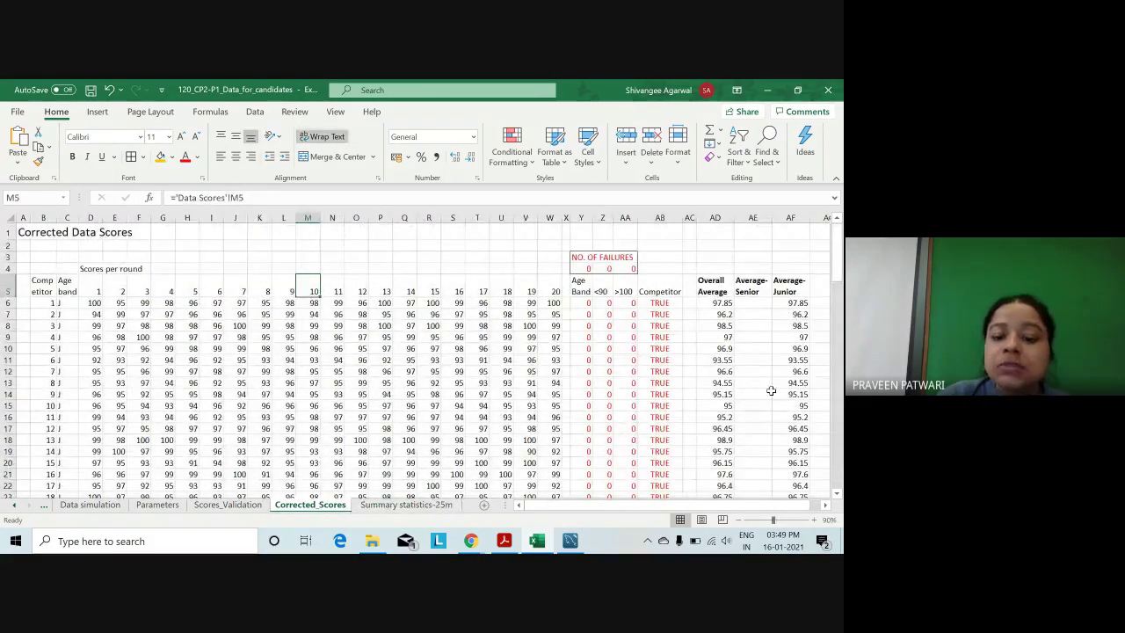
{"action": "left_click", "coordinate": [439, 507]}
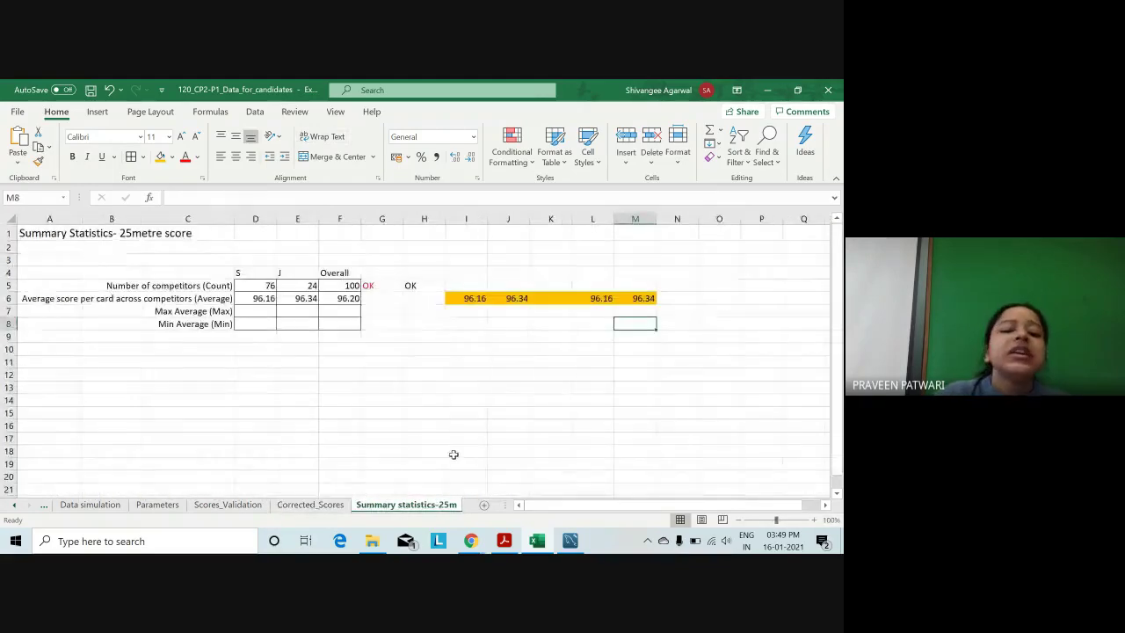
{"action": "left_click", "coordinate": [254, 313]}
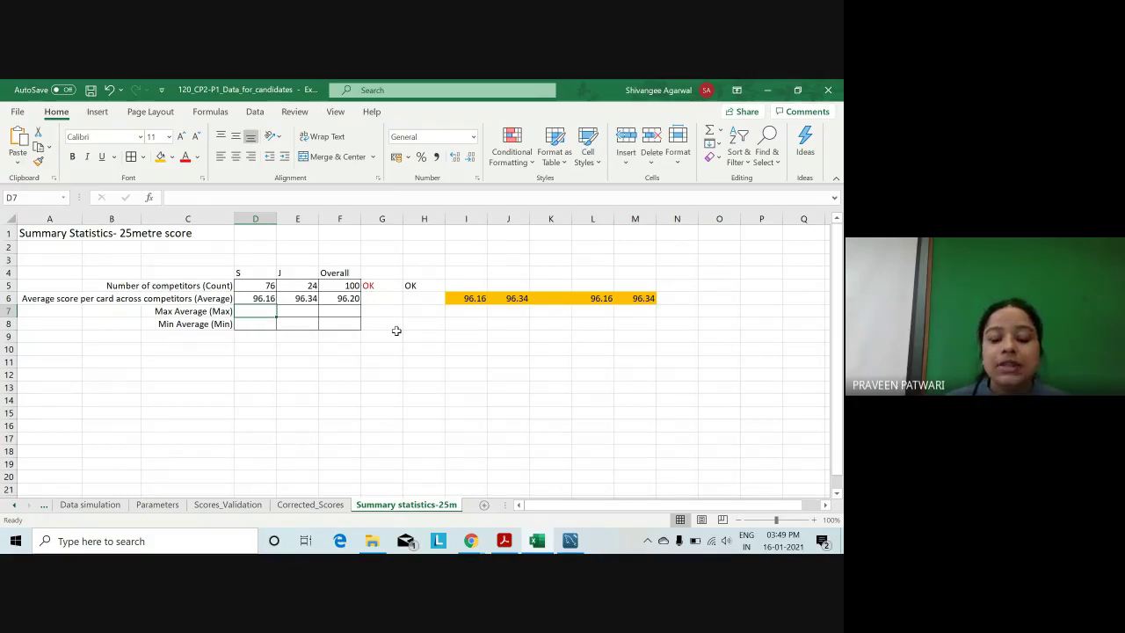
{"action": "type", "text": "=MAX"}
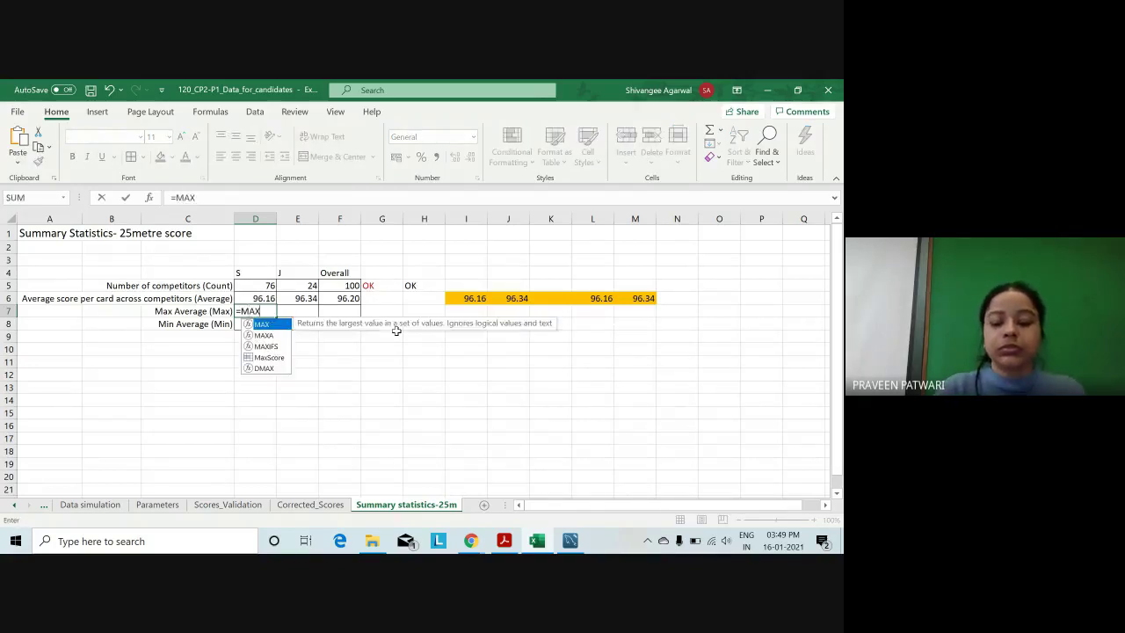
{"action": "type", "text": "("}
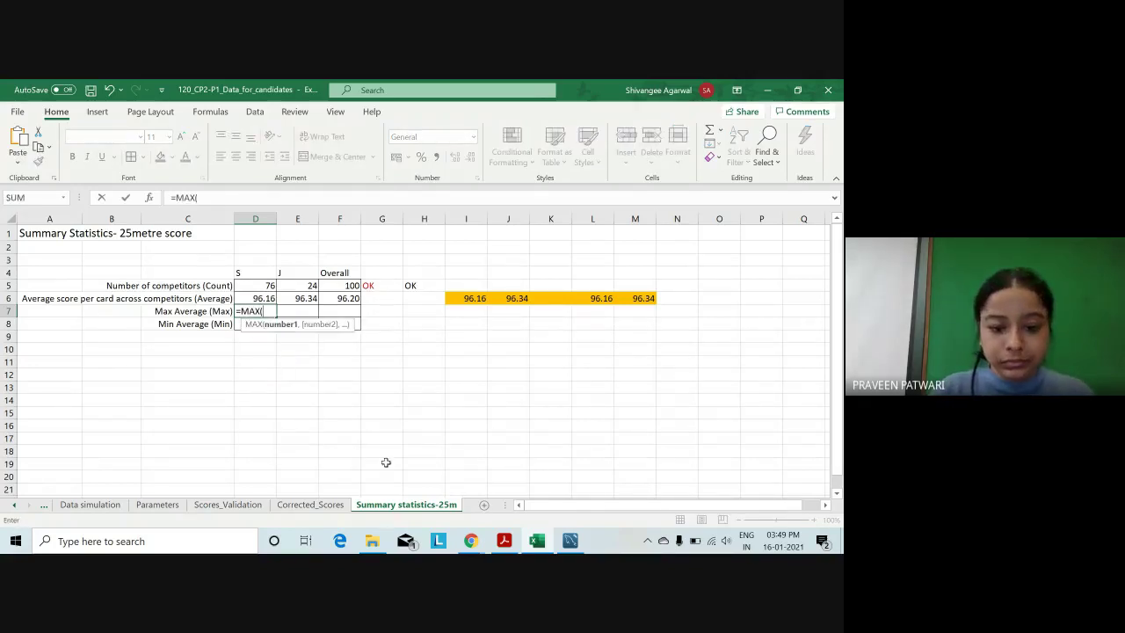
{"action": "left_click", "coordinate": [328, 513]}
{"action": "left_click", "coordinate": [749, 302]}
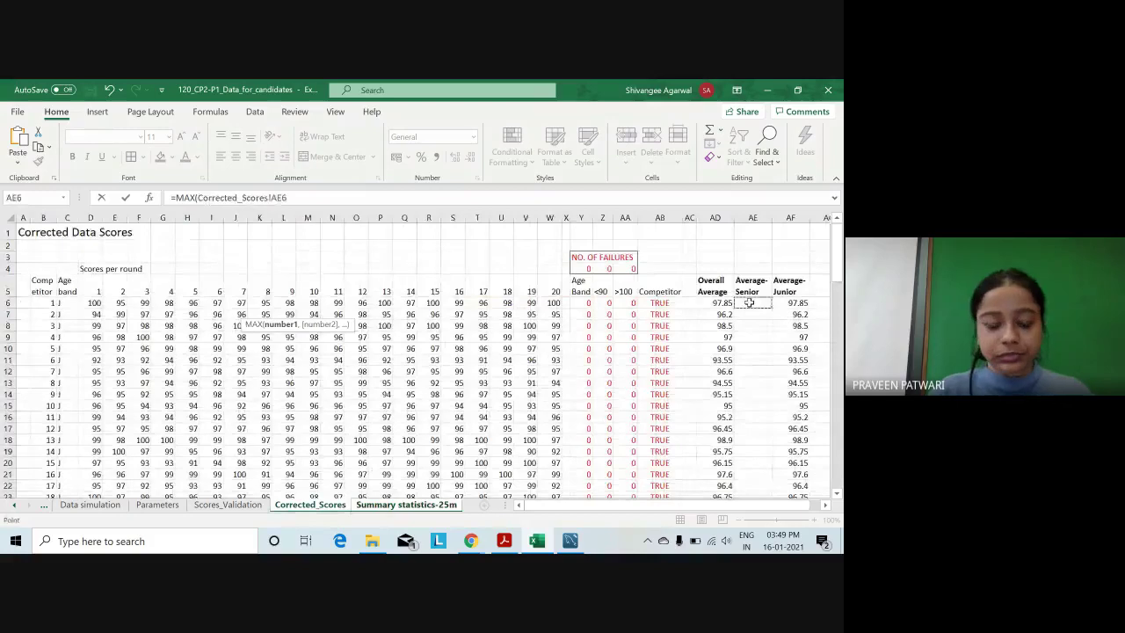
{"action": "key", "text": "ctrl+shift+Down"}
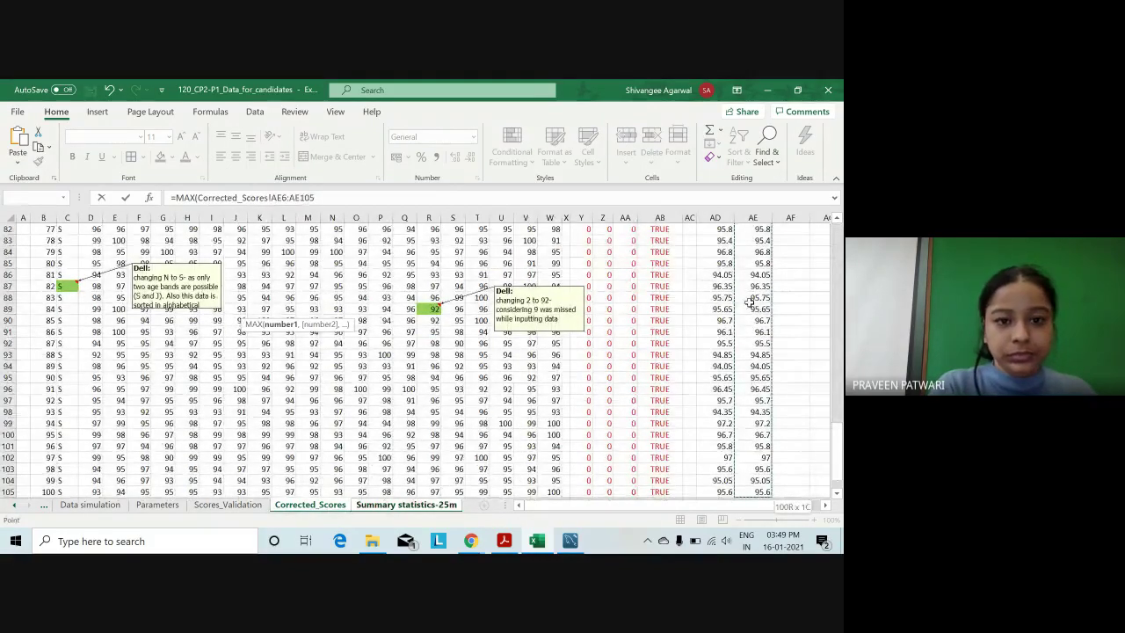
{"action": "key", "text": "F4"}
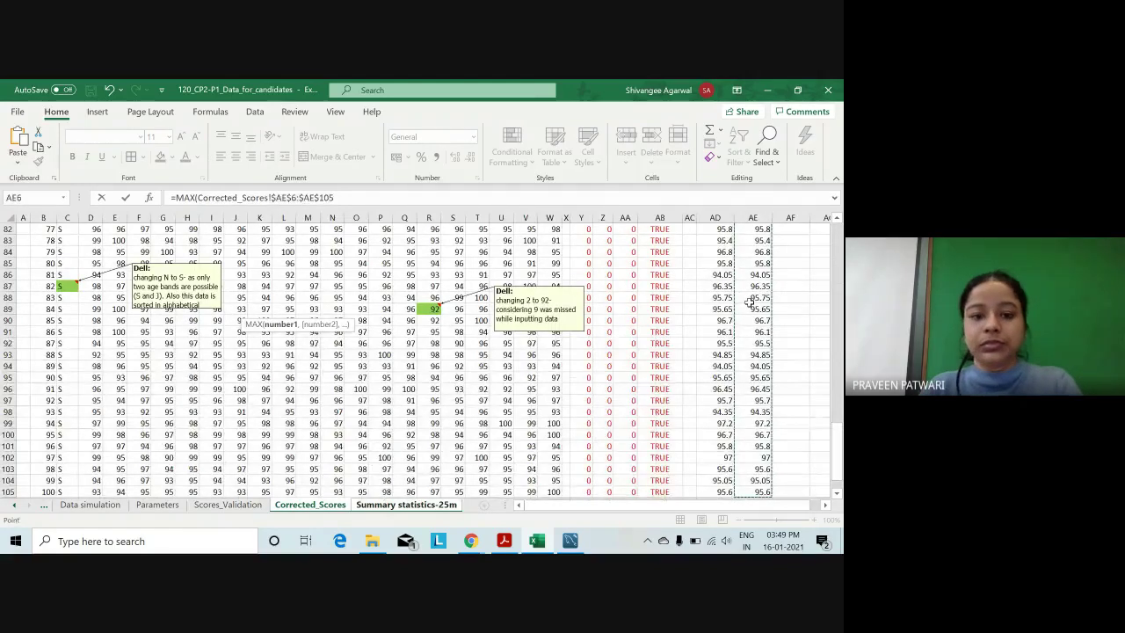
{"action": "key", "text": "Return"}
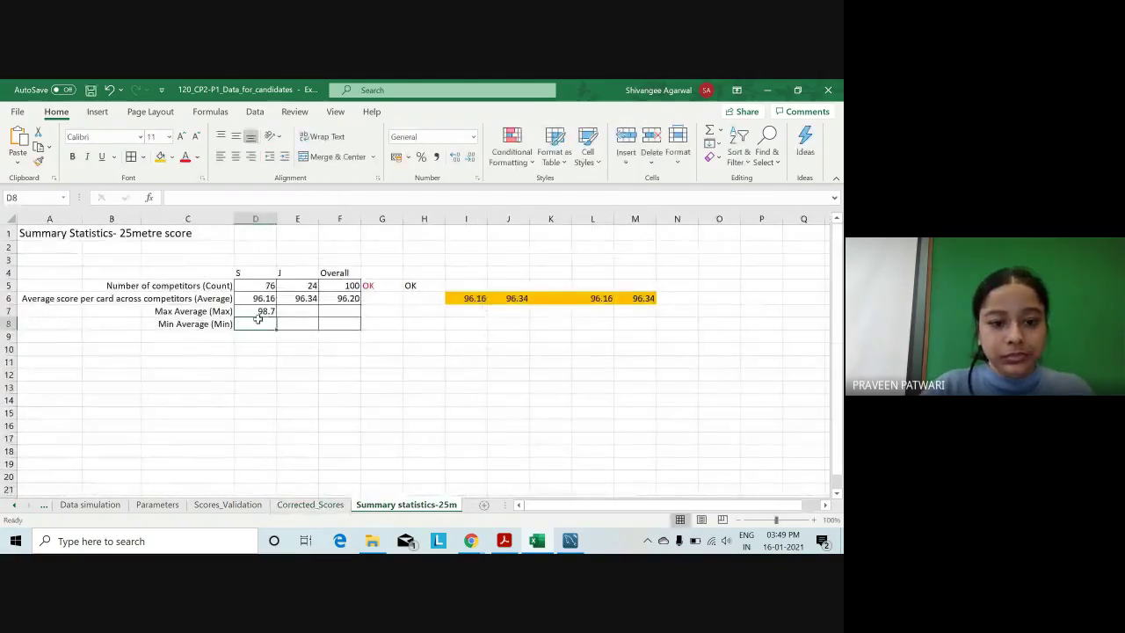
{"action": "left_click", "coordinate": [264, 314]}
{"action": "left_click_drag", "start_coordinate": [276, 320], "coordinate": [262, 325]}
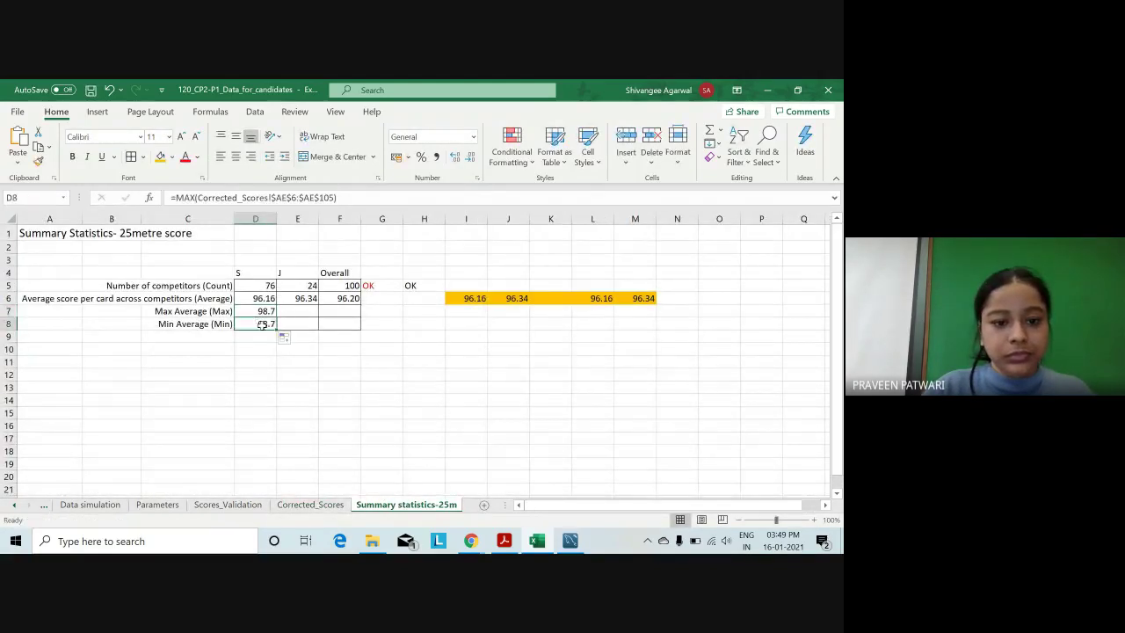
Change D8's function to MIN, giving the senior minimum average 94.05.
{"action": "double_click", "coordinate": [194, 199]}
{"action": "type", "text": "MIN"}
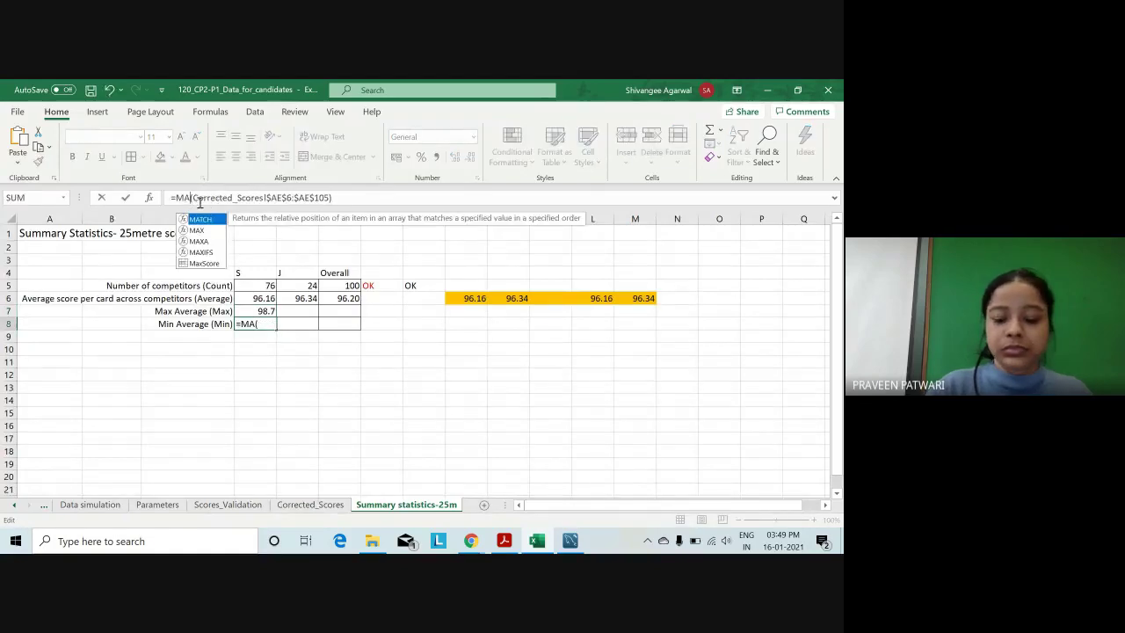
{"action": "key", "text": "Return"}
Enter =MAX(Corrected_Scores!$AF$6:$AF$105) in E7 for the junior maximum 98.9.
{"action": "key", "text": "Up"}
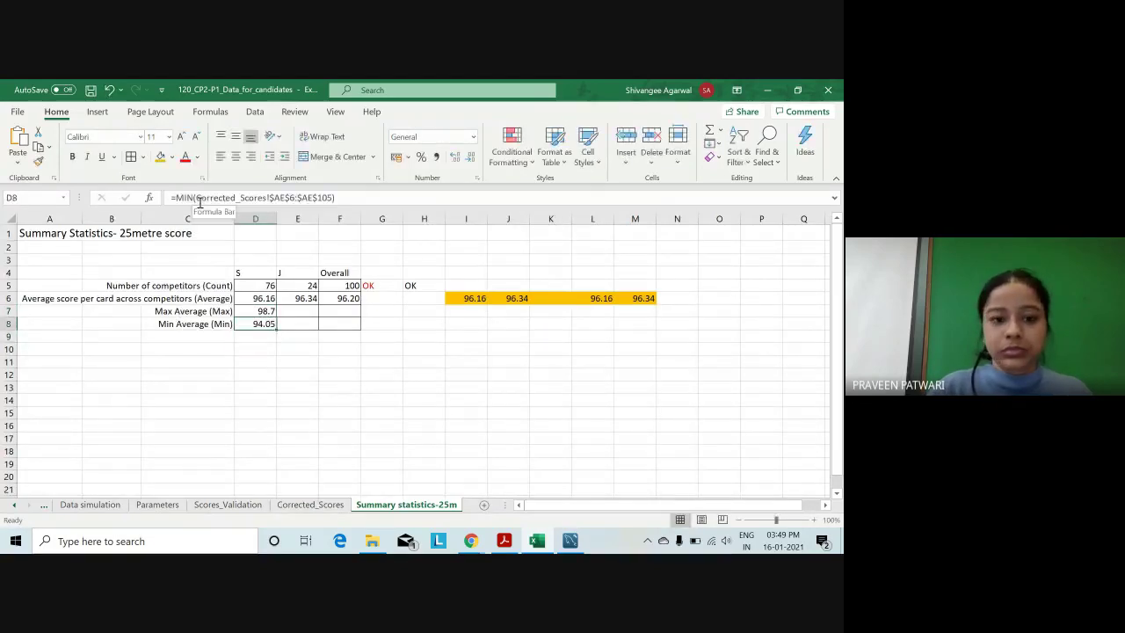
{"action": "key", "text": "Right"}
{"action": "key", "text": "Up"}
{"action": "type", "text": "=MAX"}
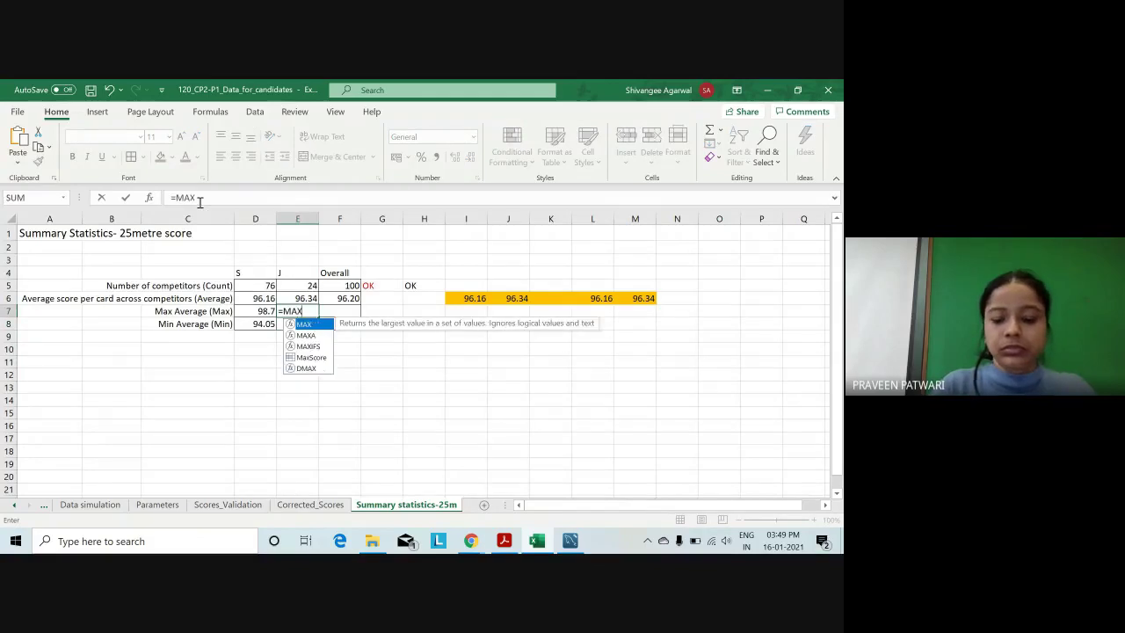
{"action": "type", "text": "("}
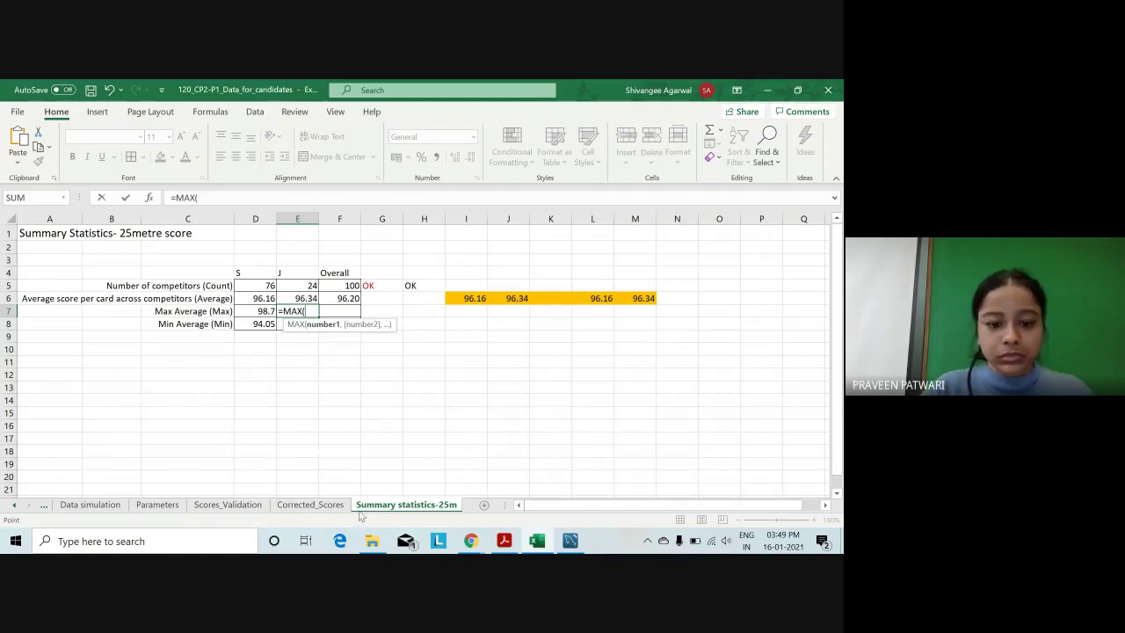
{"action": "left_click", "coordinate": [310, 504]}
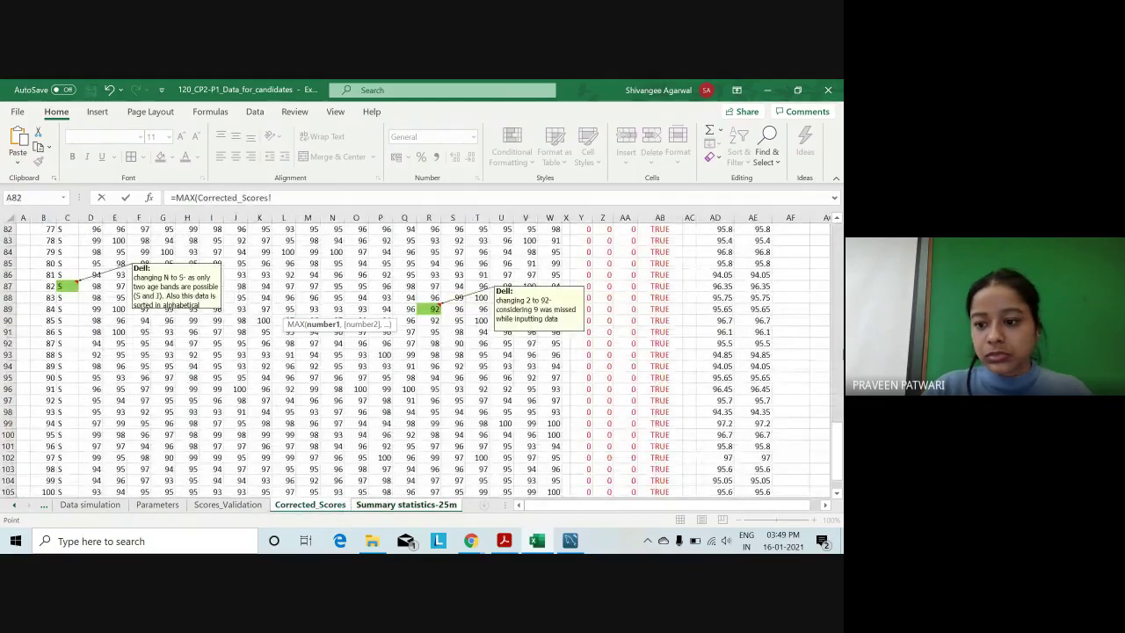
{"action": "left_click_drag", "start_coordinate": [836, 449], "coordinate": [837, 238]}
{"action": "left_click", "coordinate": [793, 303]}
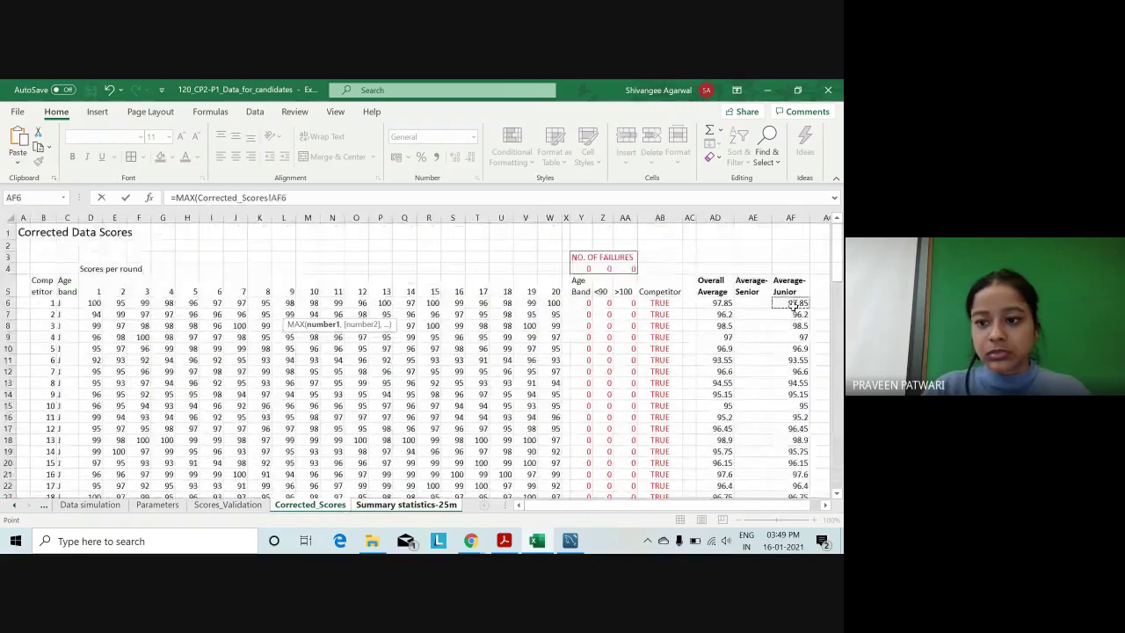
{"action": "key", "text": "ctrl+shift+Down"}
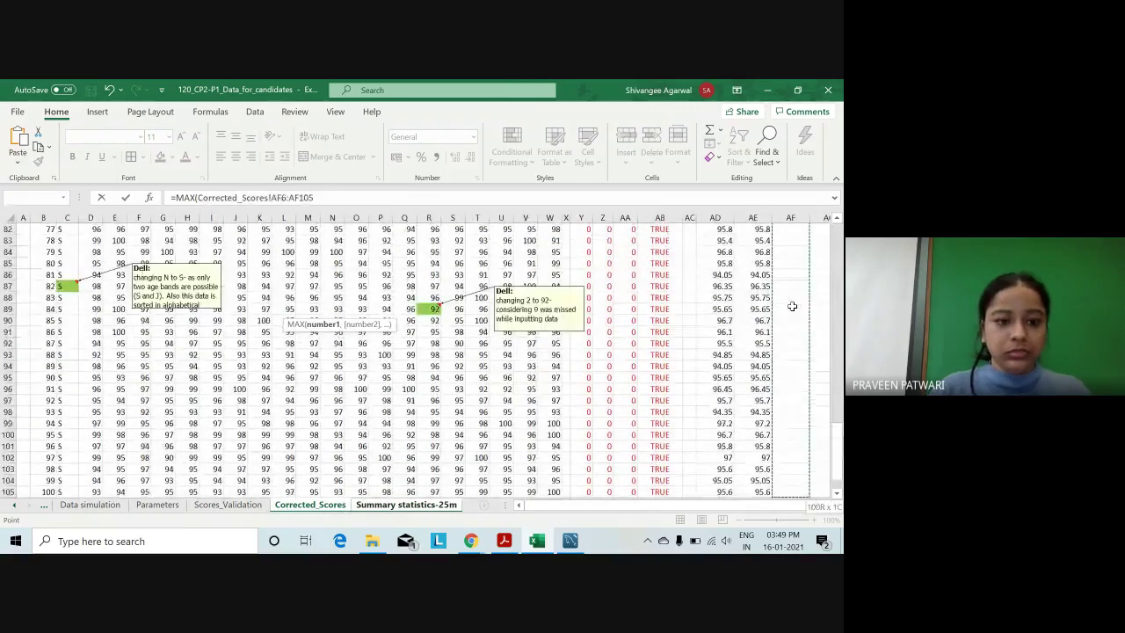
{"action": "key", "text": "F4"}
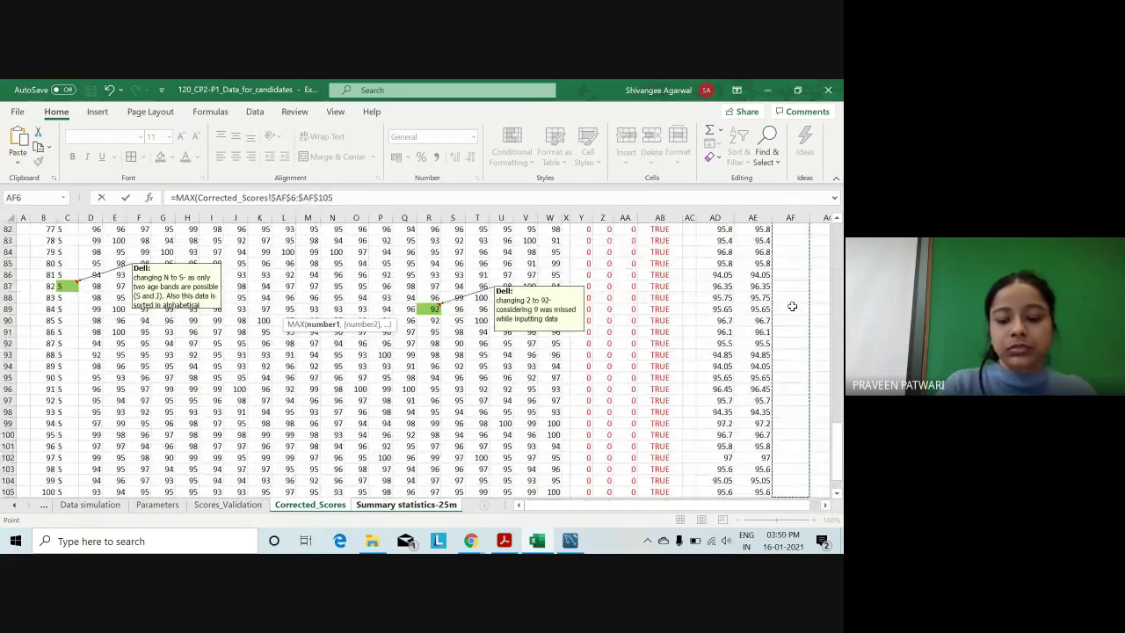
{"action": "key", "text": "Return"}
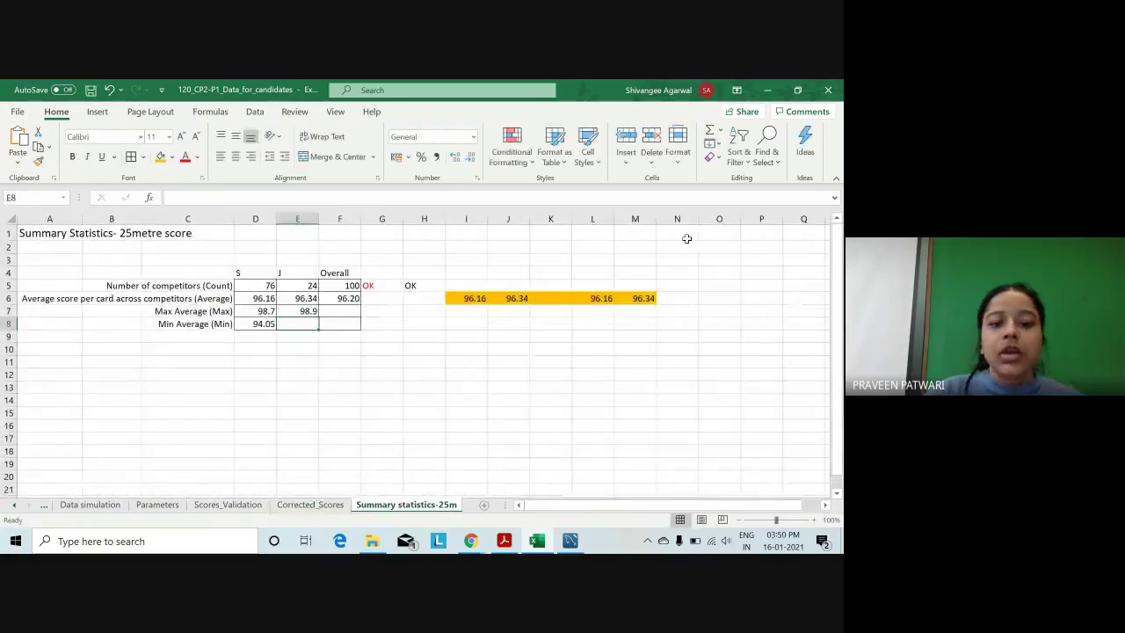
Fill E7 down into E8 and change it to MIN for the junior minimum 93.55.
{"action": "key", "text": "ctrl+d"}
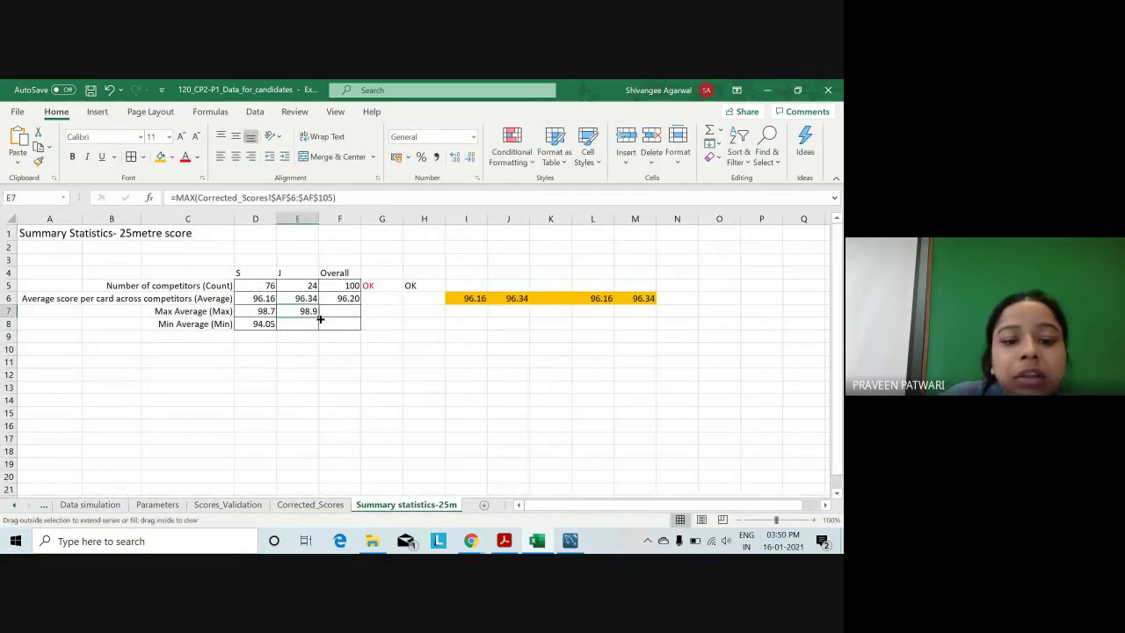
{"action": "double_click", "coordinate": [185, 198]}
{"action": "type", "text": "MIN"}
{"action": "key", "text": "Return"}
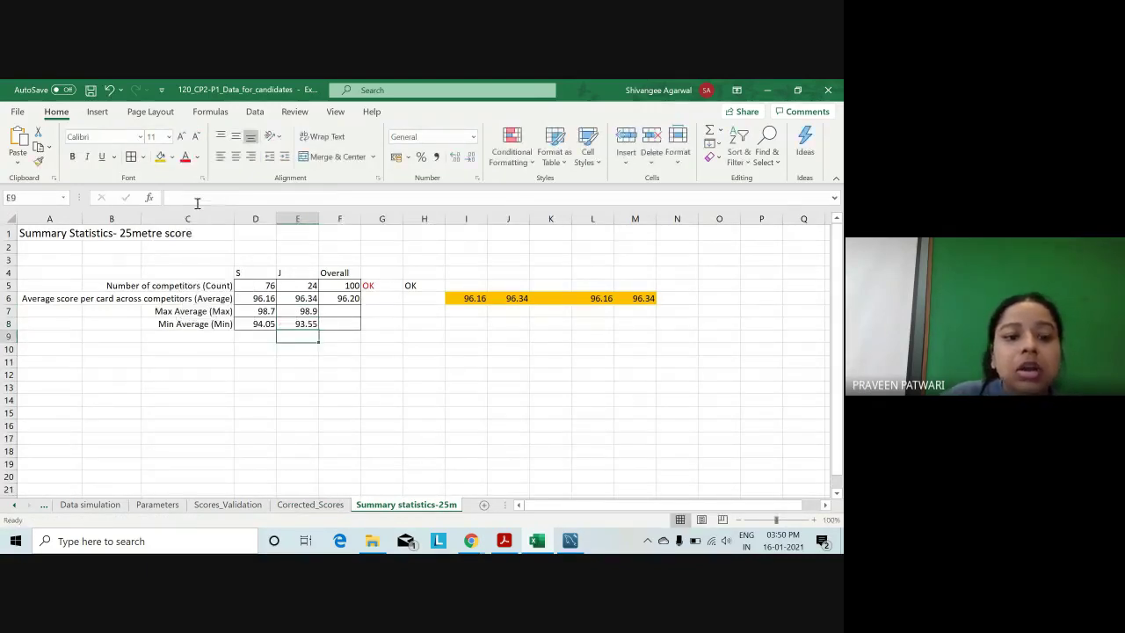
{"action": "left_click", "coordinate": [474, 312]}
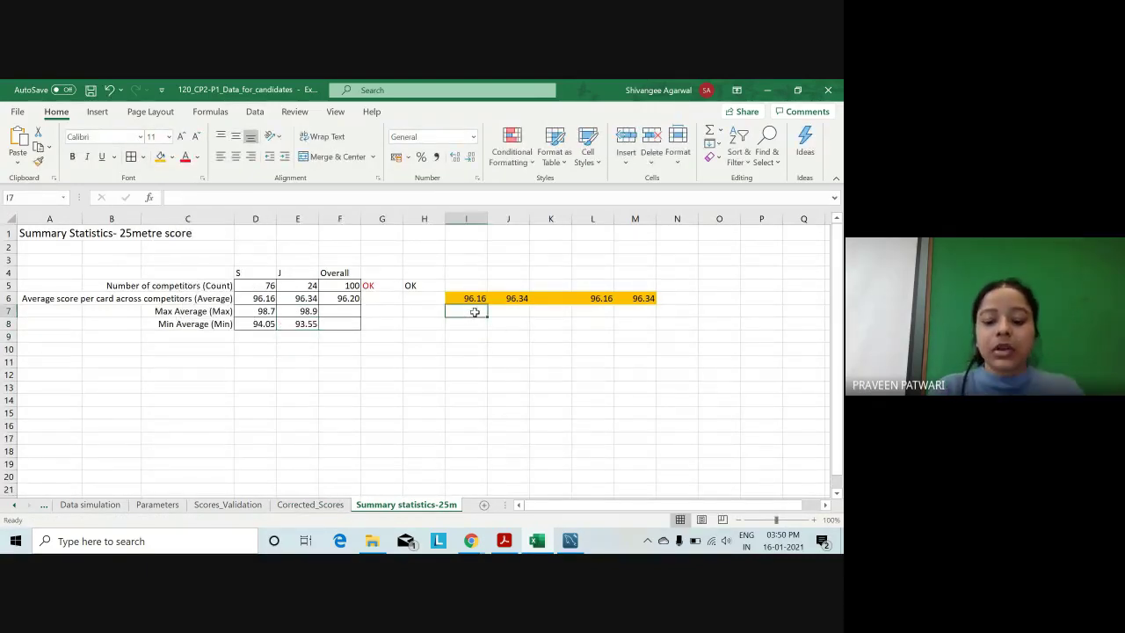
In I7 begin =MAXIF with the absolute age band range $C$6:$C$105 and criterion D4.
{"action": "type", "text": "=MAXI"}
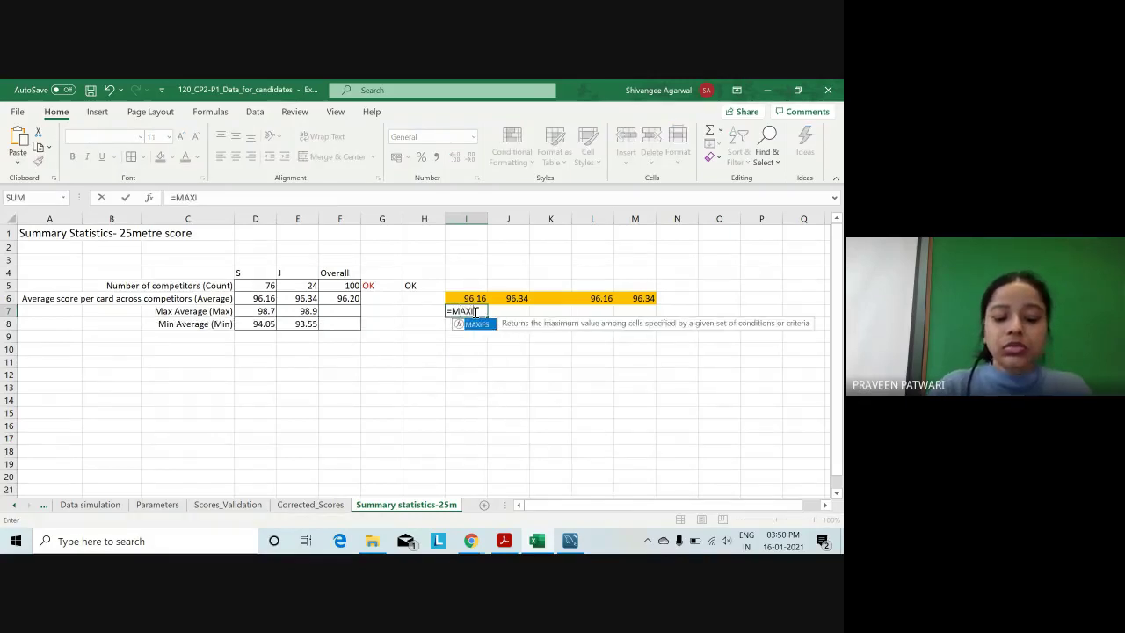
{"action": "type", "text": "F("}
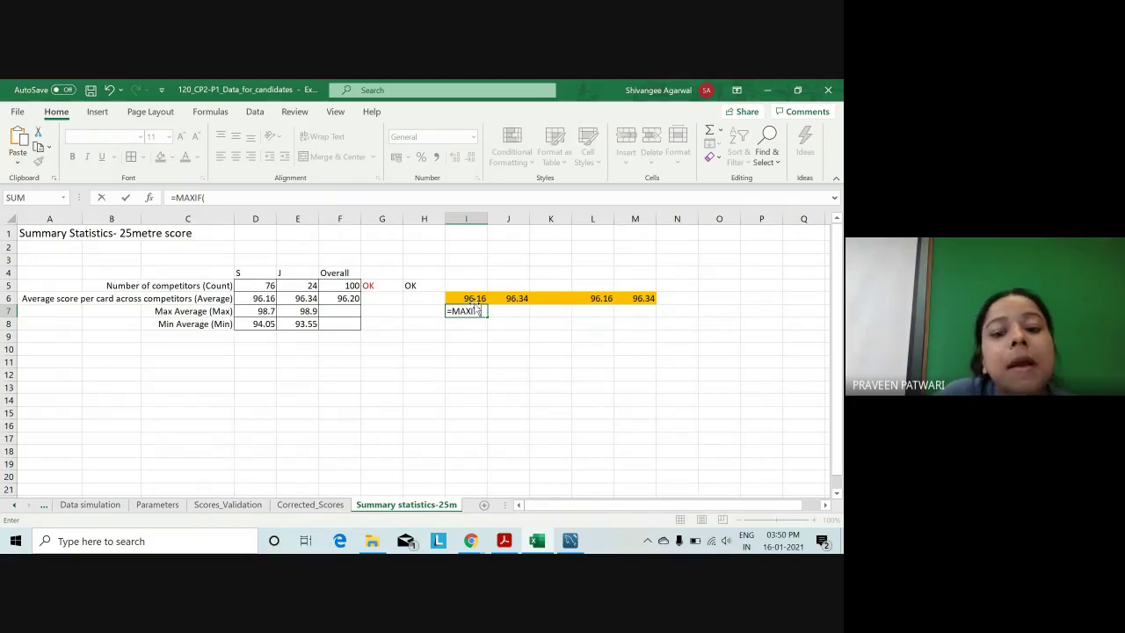
{"action": "left_click", "coordinate": [347, 505]}
{"action": "left_click_drag", "start_coordinate": [839, 299], "coordinate": [832, 247]}
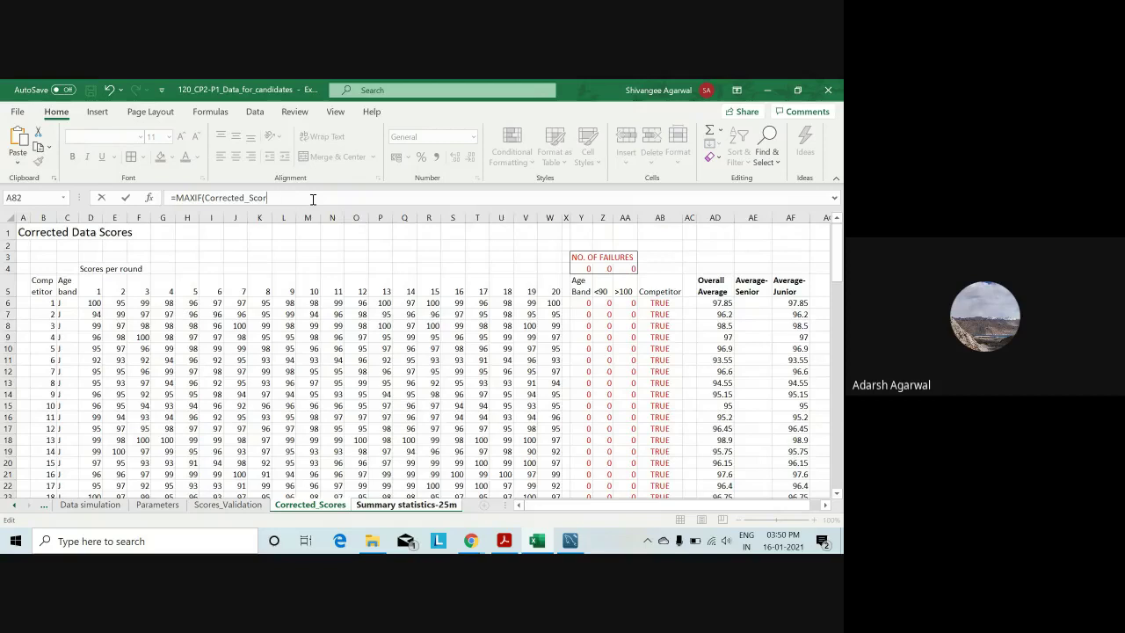
{"action": "key", "text": "BackSpace"}
{"action": "key", "text": "BackSpace"}
{"action": "key", "text": "BackSpace"}
{"action": "key", "text": "BackSpace"}
{"action": "key", "text": "BackSpace"}
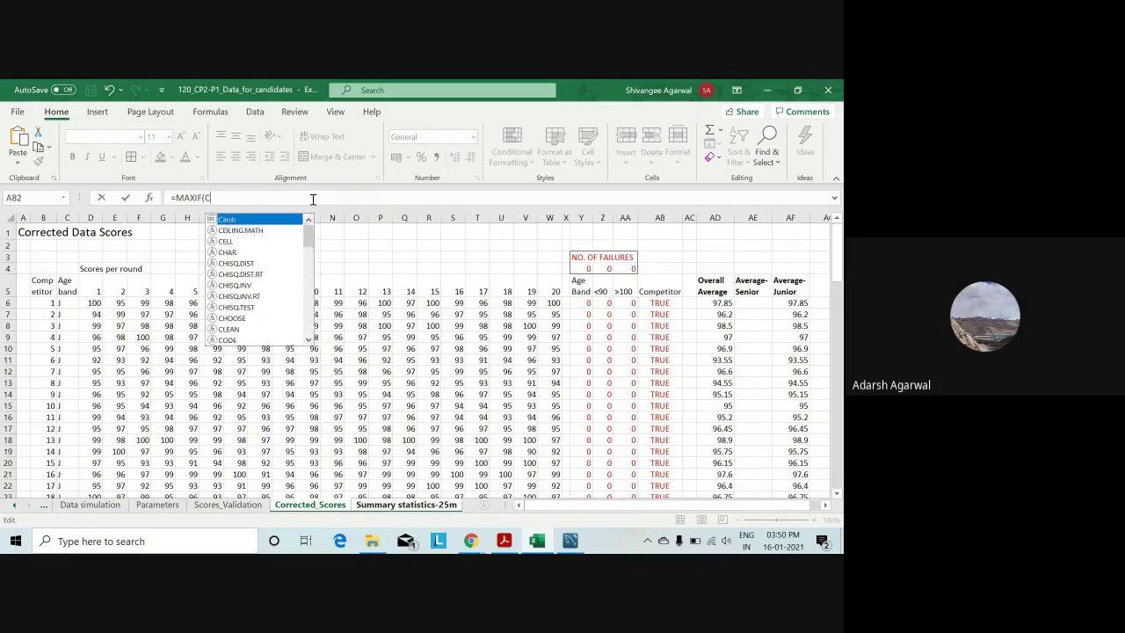
{"action": "key", "text": "BackSpace"}
{"action": "key", "text": "BackSpace"}
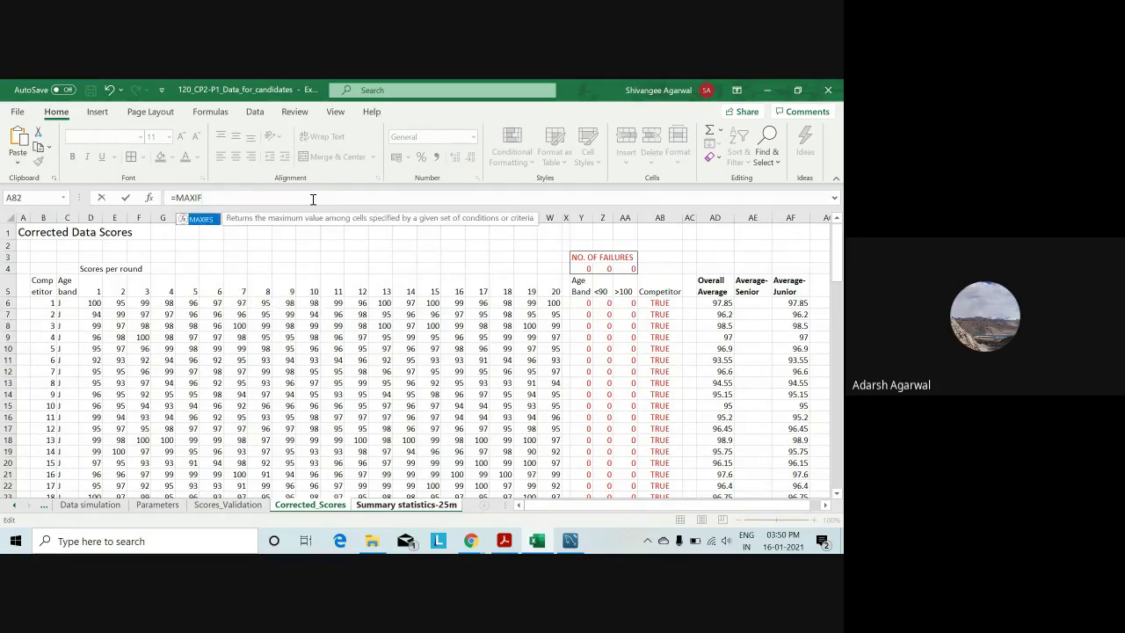
{"action": "type", "text": "("}
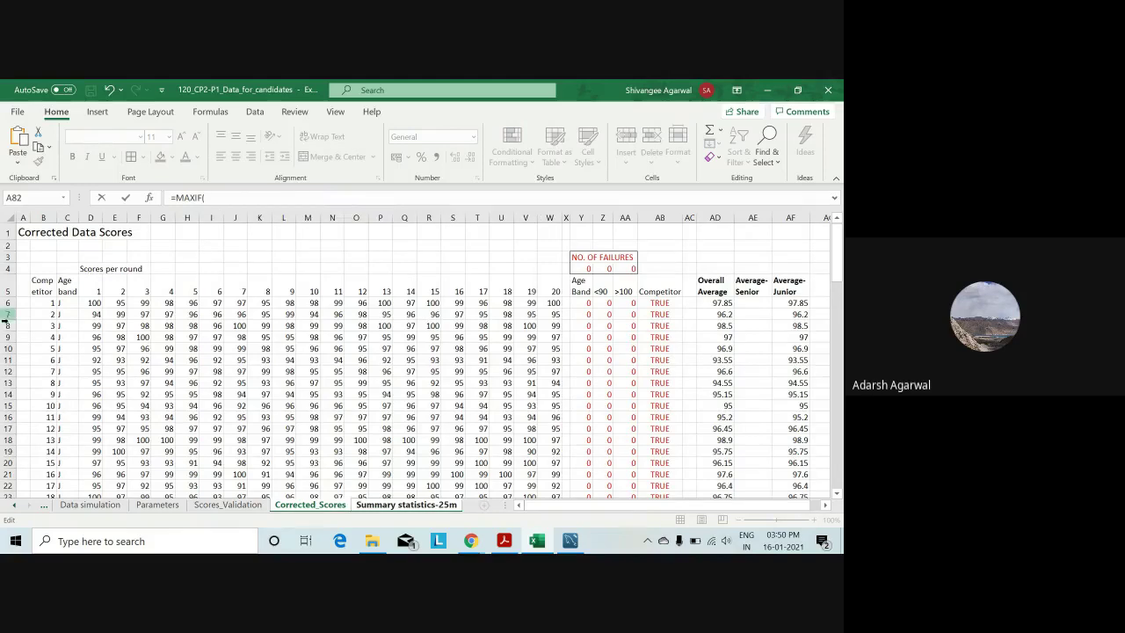
{"action": "left_click", "coordinate": [67, 304]}
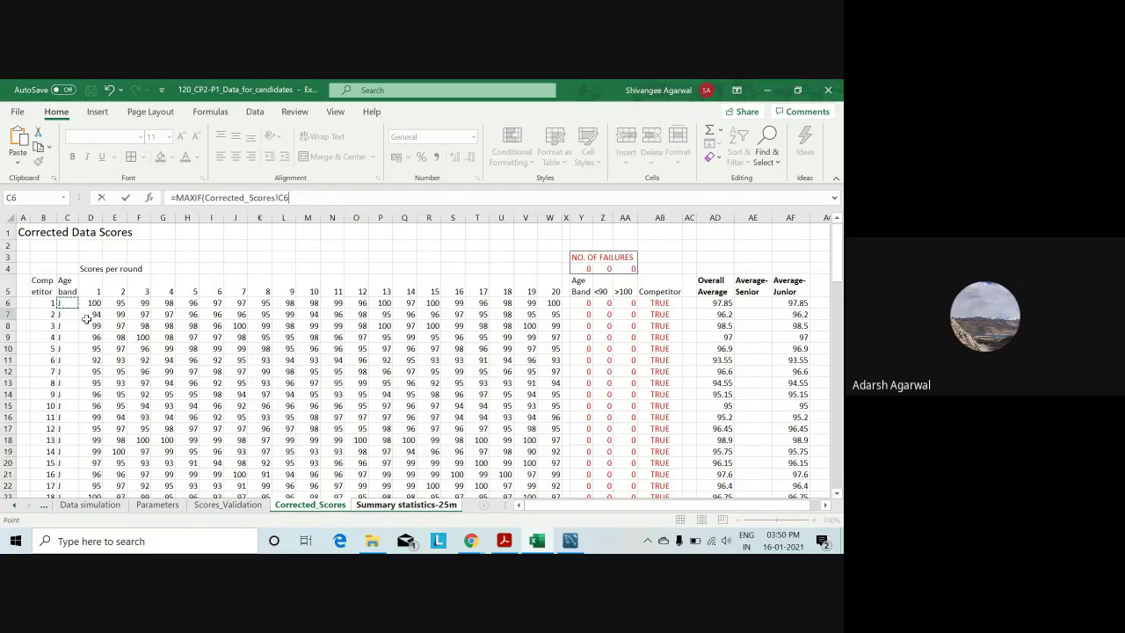
{"action": "key", "text": "ctrl+shift+Down"}
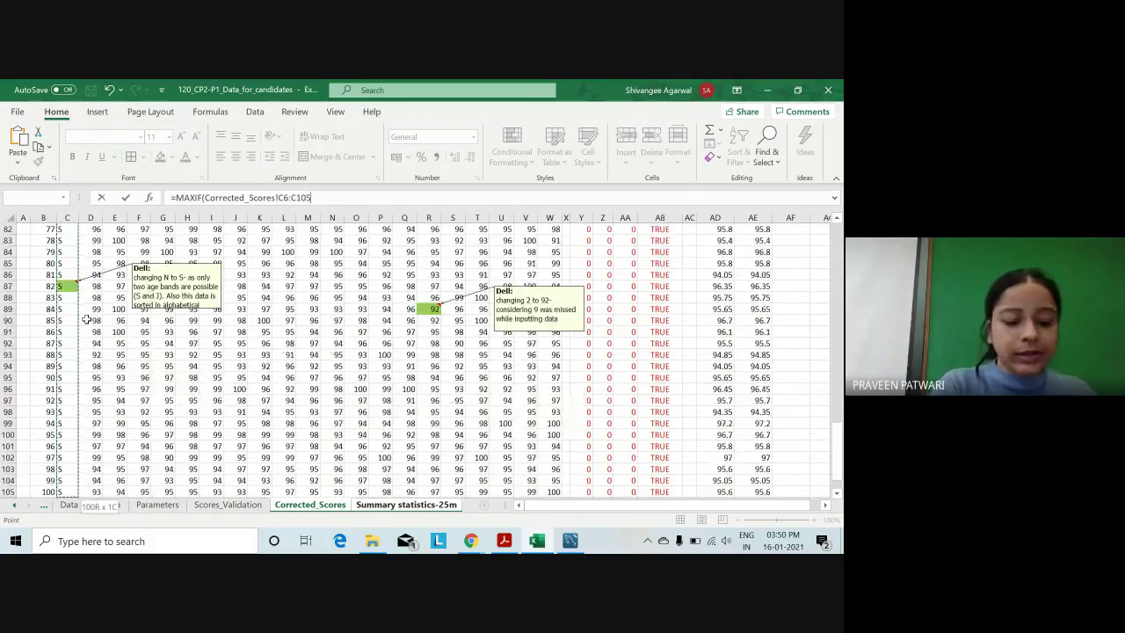
{"action": "key", "text": "F4"}
{"action": "type", "text": ","}
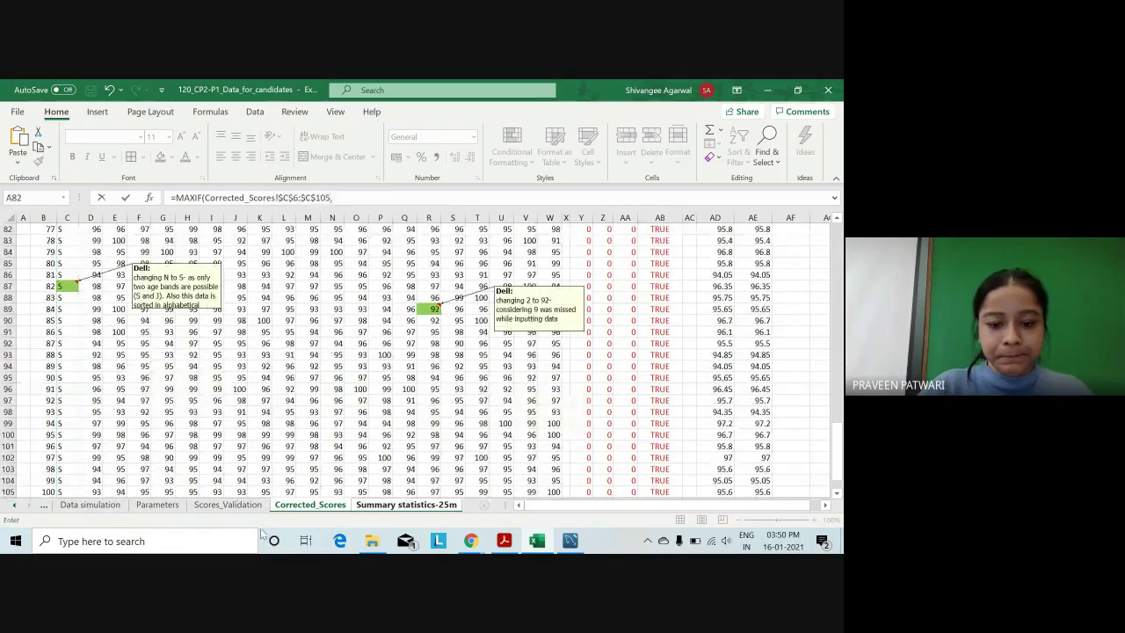
{"action": "left_click", "coordinate": [420, 505]}
{"action": "left_click", "coordinate": [277, 270]}
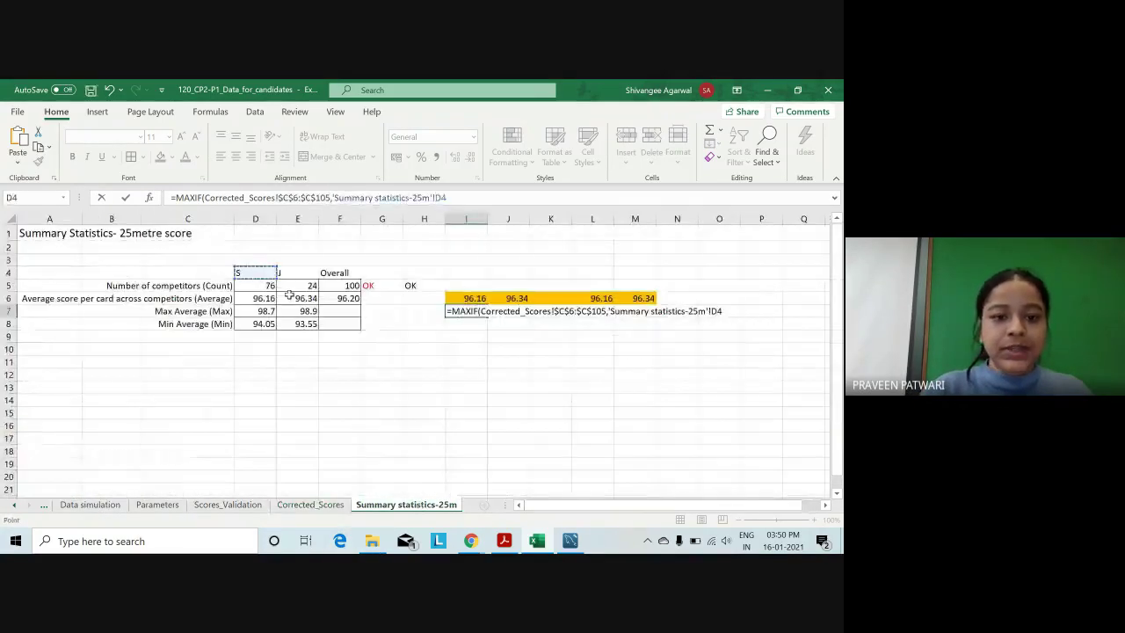
{"action": "type", "text": ","}
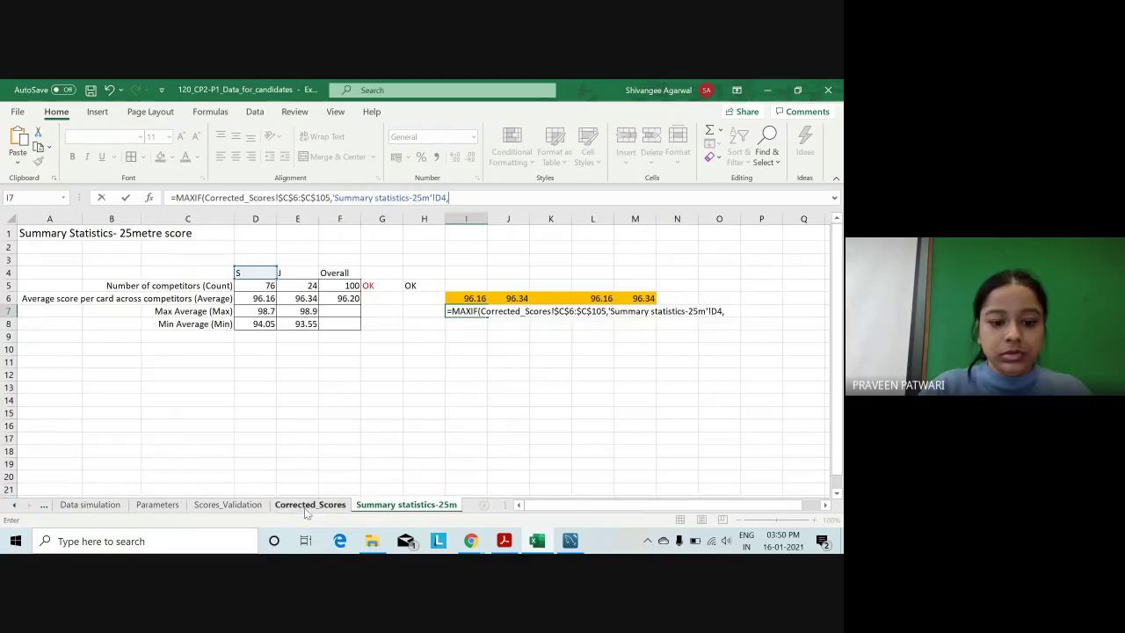
Add the Overall Average range AD6:AD105 and enter the formula, which shows #NAME?
{"action": "left_click", "coordinate": [310, 505]}
{"action": "left_click_drag", "start_coordinate": [839, 459], "coordinate": [839, 237]}
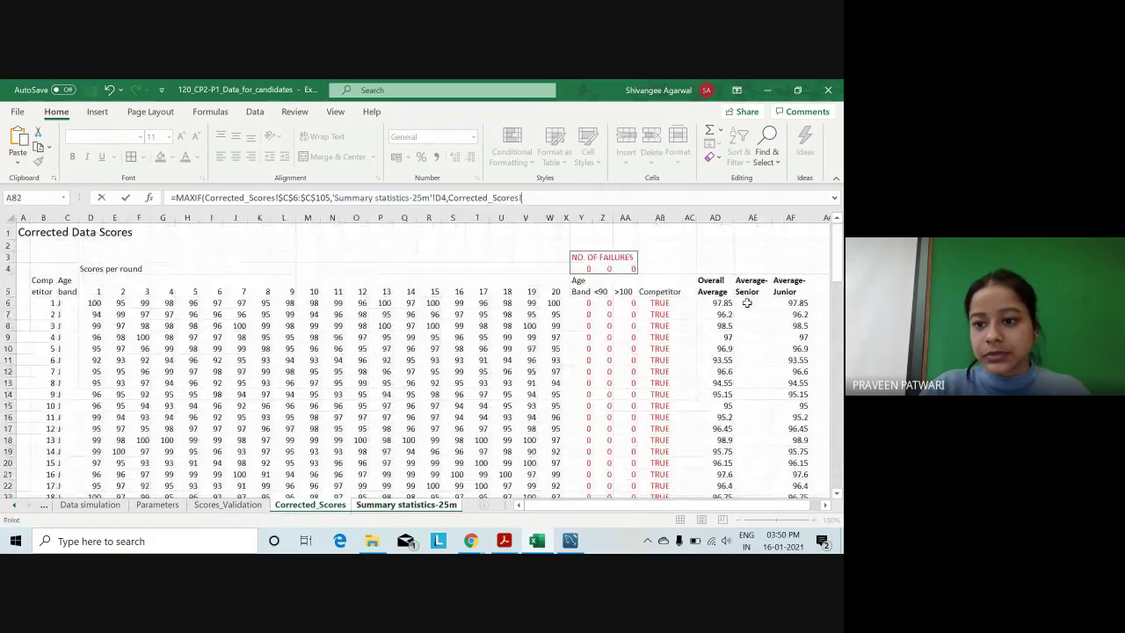
{"action": "left_click_drag", "start_coordinate": [723, 303], "coordinate": [722, 313]}
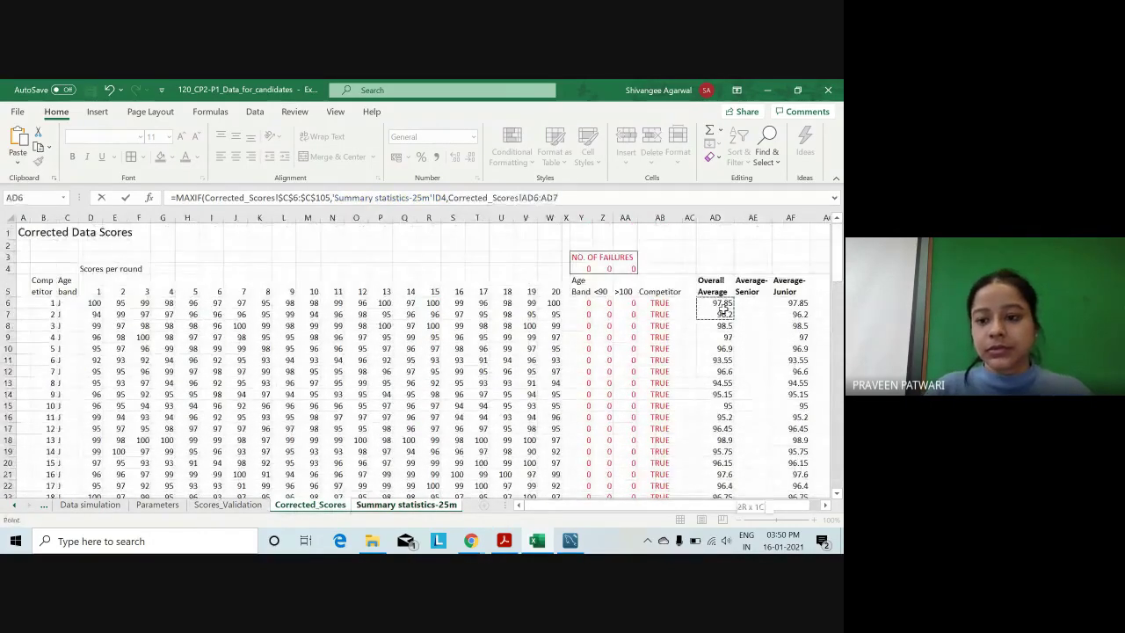
{"action": "key", "text": "ctrl+shift+Down"}
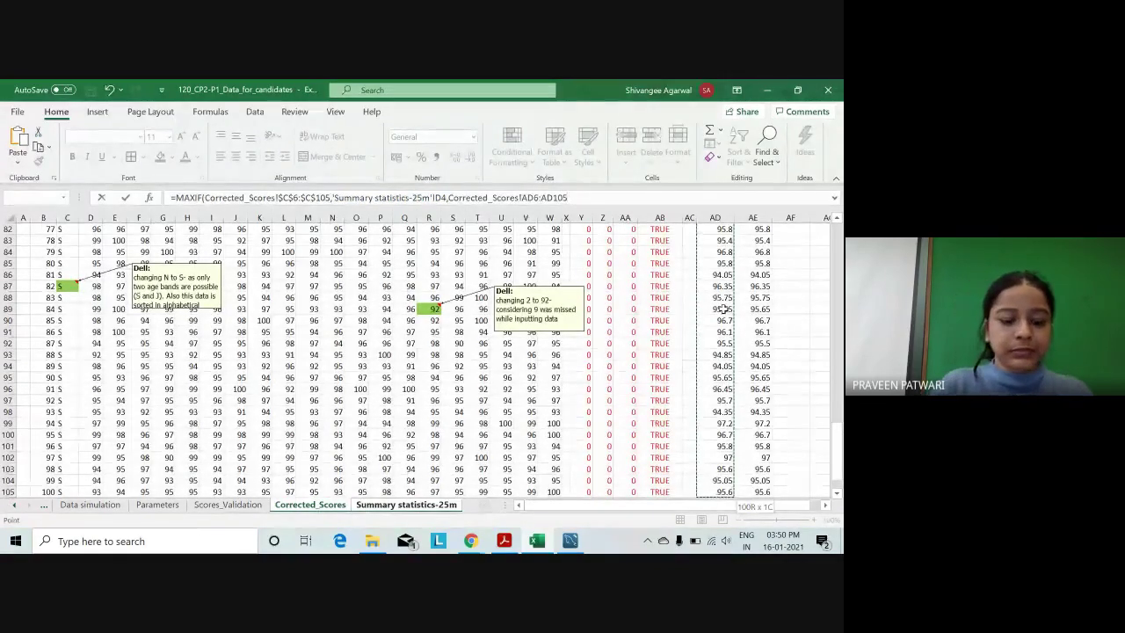
{"action": "key", "text": "F4"}
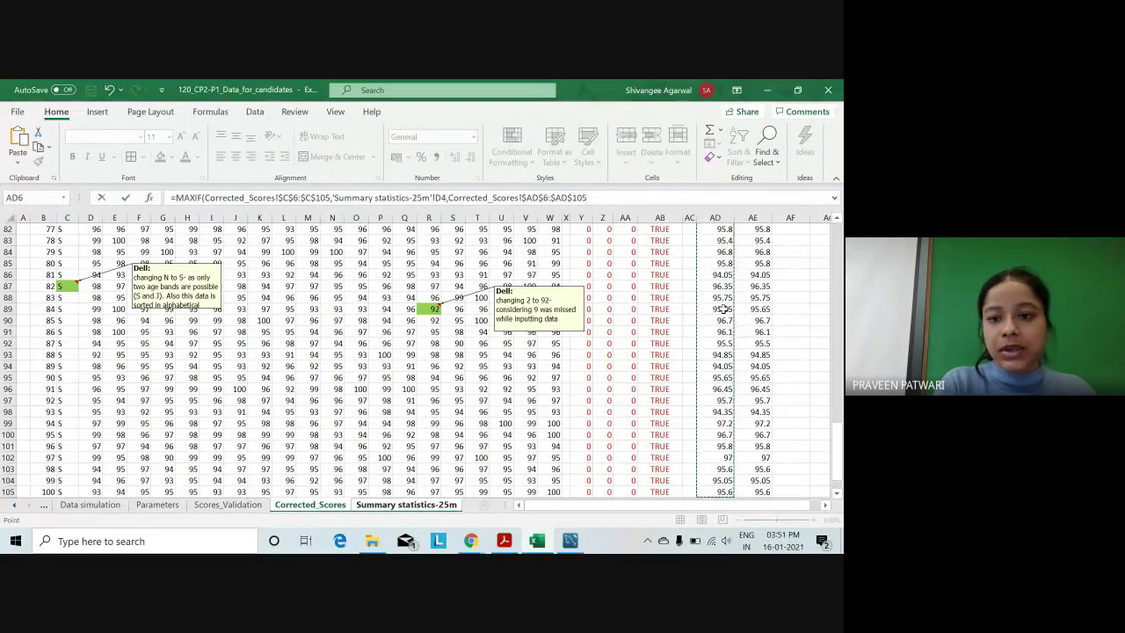
{"action": "key", "text": "F4"}
{"action": "key", "text": "F4"}
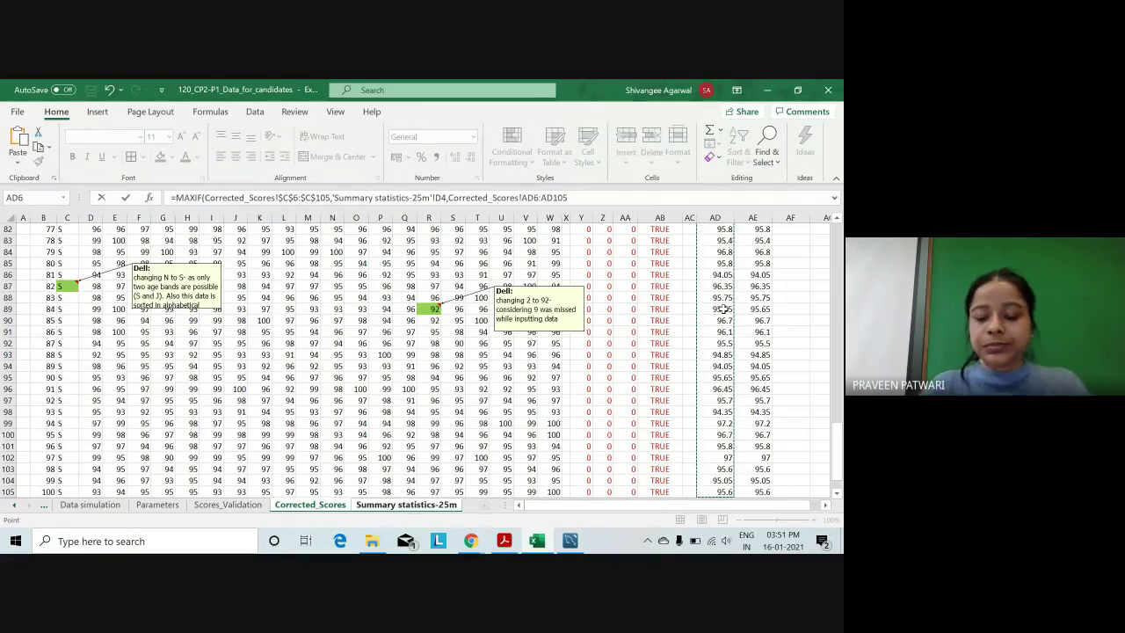
{"action": "type", "text": ")"}
{"action": "key", "text": "Return"}
{"action": "left_click", "coordinate": [482, 311]}
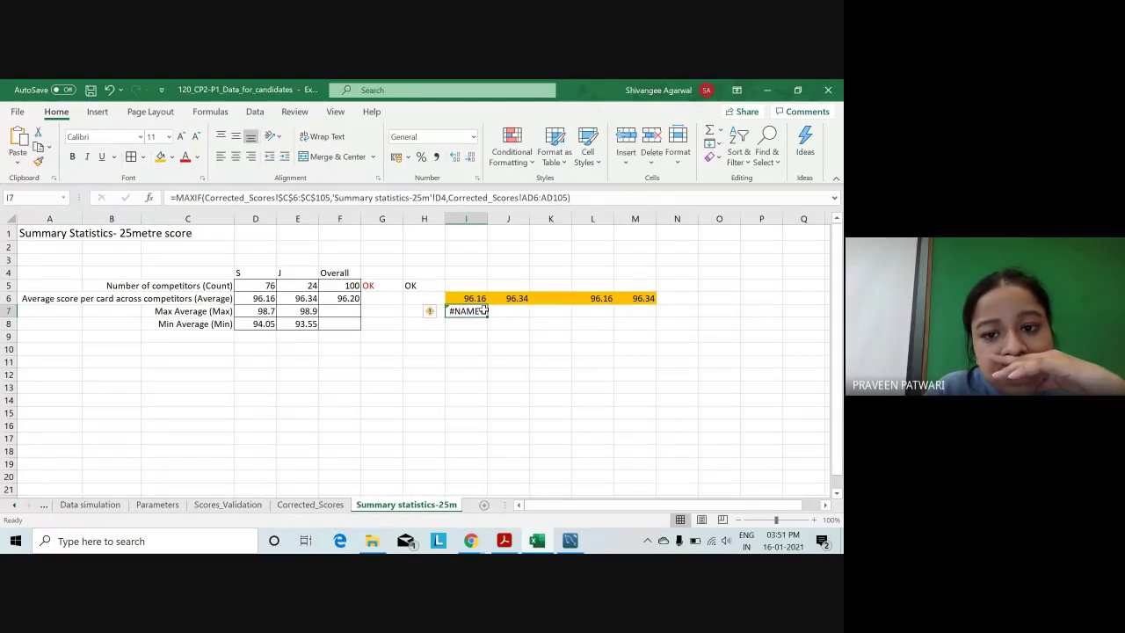
Re-commit the I7 MAXIFS formula and dismiss the Update Values file prompt.
{"action": "double_click", "coordinate": [483, 311]}
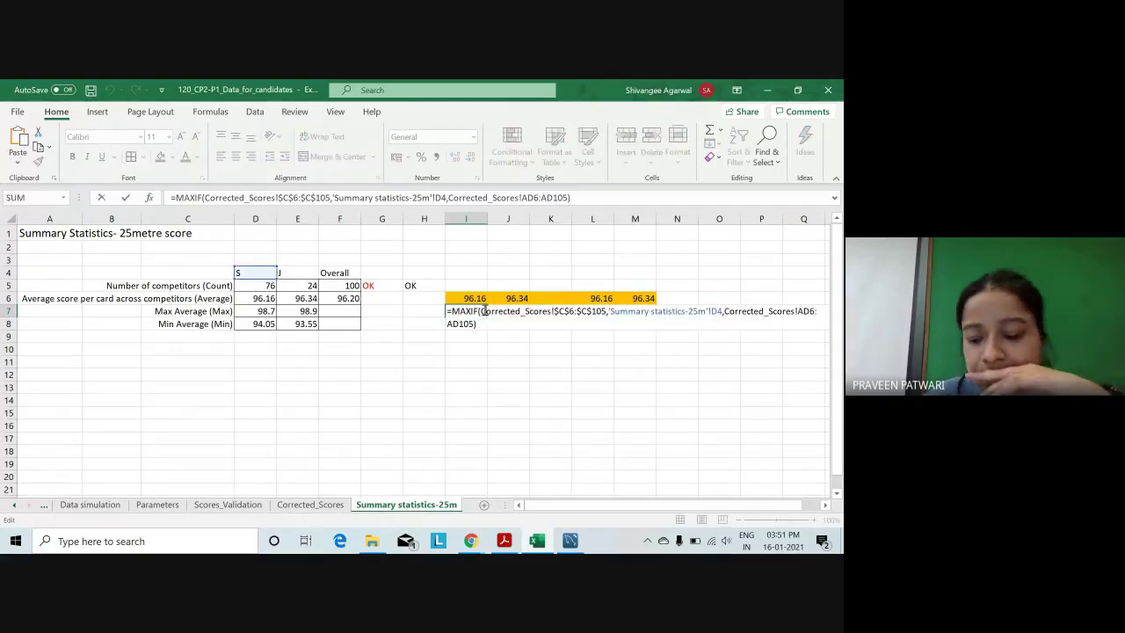
{"action": "key", "text": "Return"}
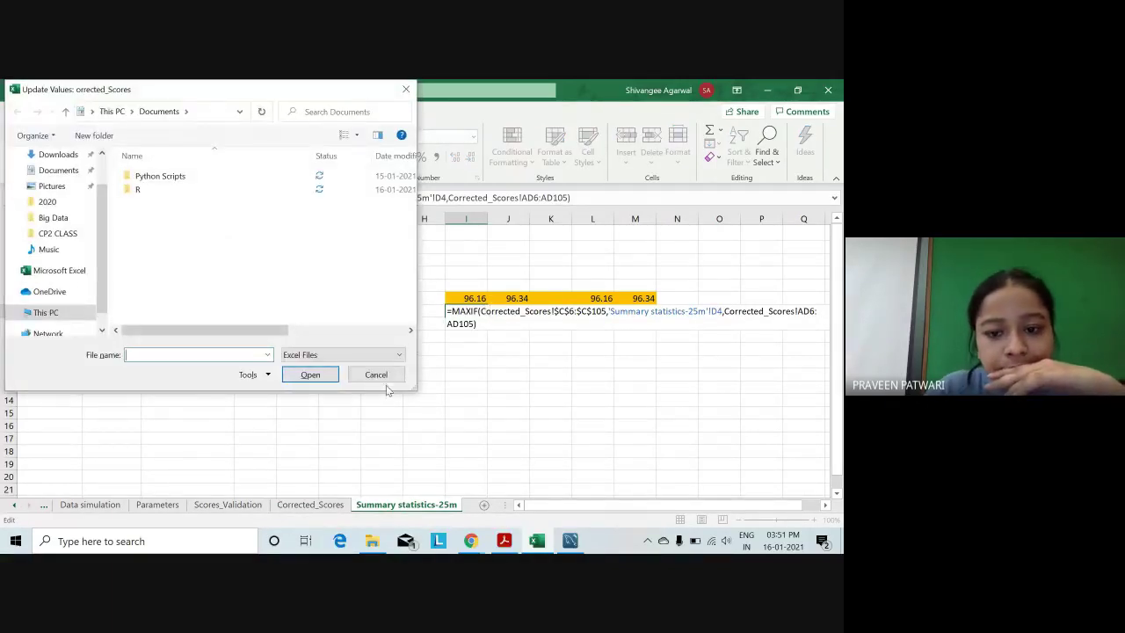
{"action": "left_click", "coordinate": [400, 375]}
Start a MAXIF formula in J7, then erase the entry.
{"action": "left_click", "coordinate": [514, 312]}
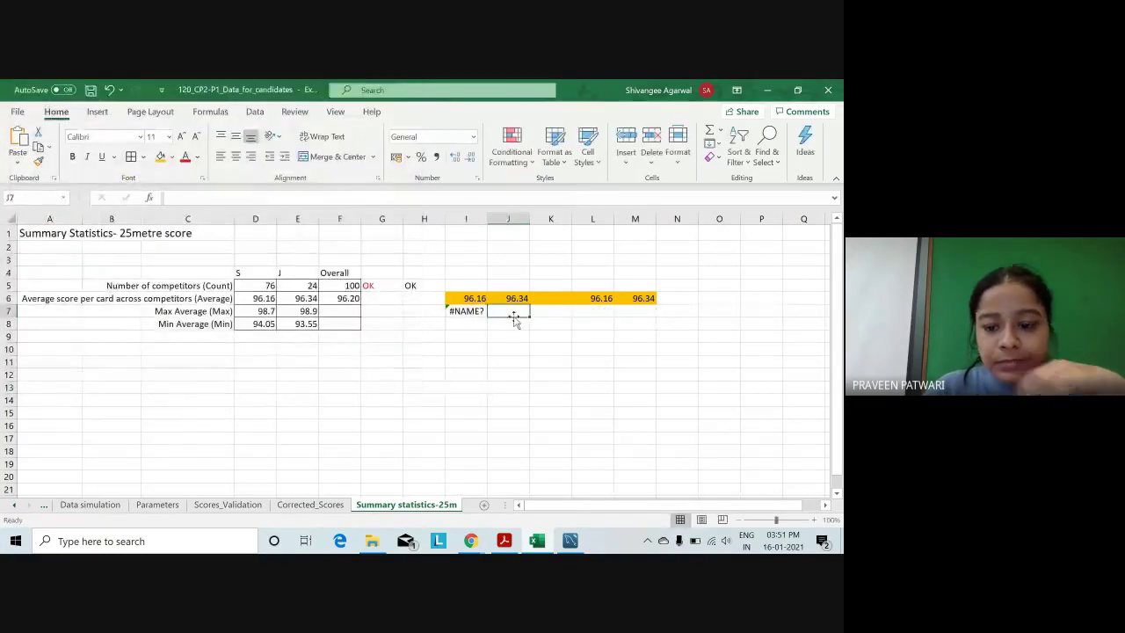
{"action": "type", "text": "=MAX"}
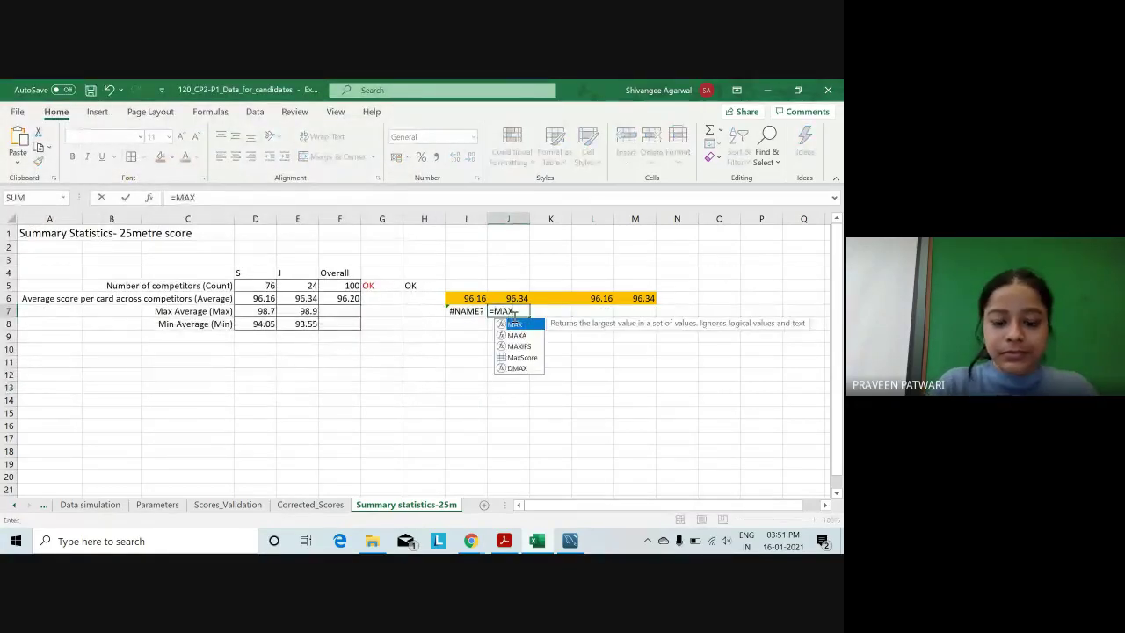
{"action": "type", "text": "IF("}
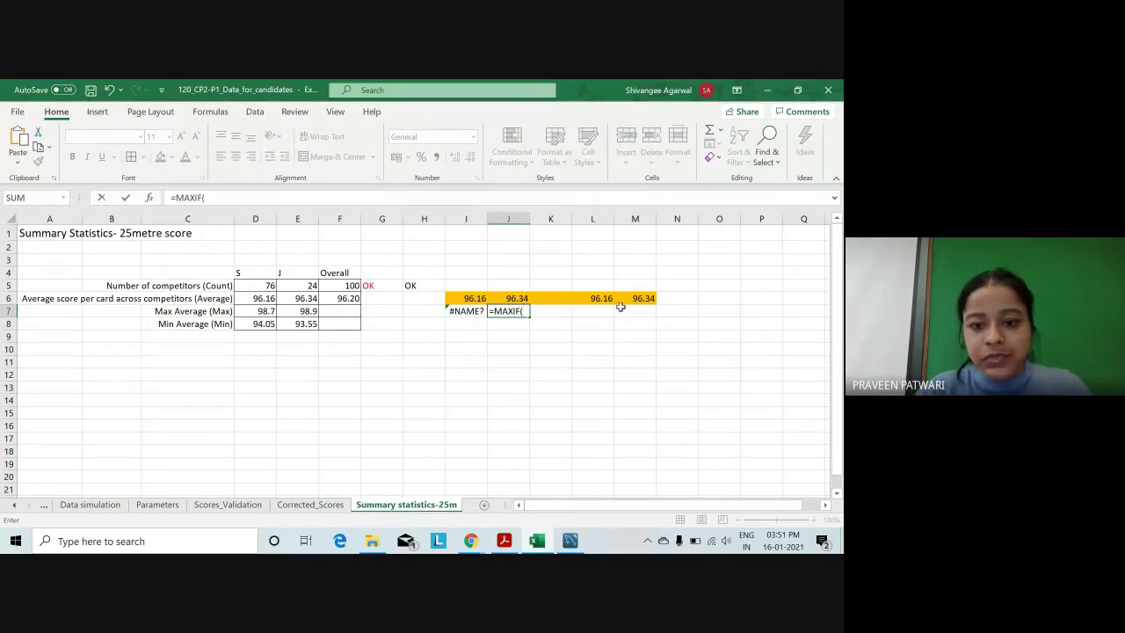
{"action": "key", "text": "BackSpace"}
{"action": "key", "text": "BackSpace"}
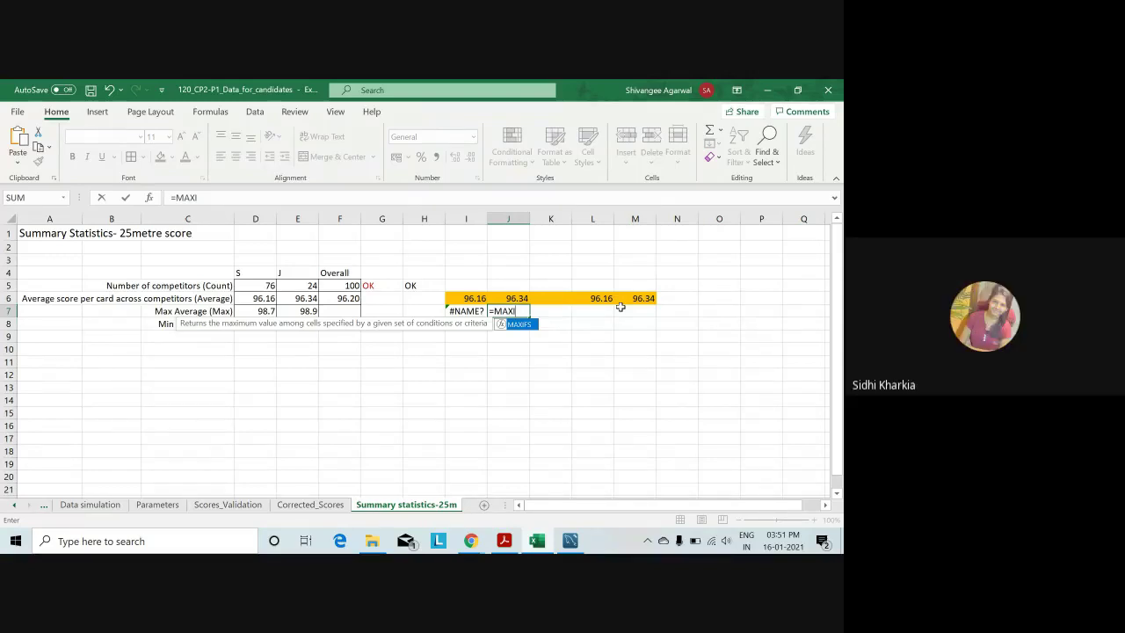
{"action": "key", "text": "BackSpace"}
{"action": "key", "text": "BackSpace"}
{"action": "key", "text": "BackSpace"}
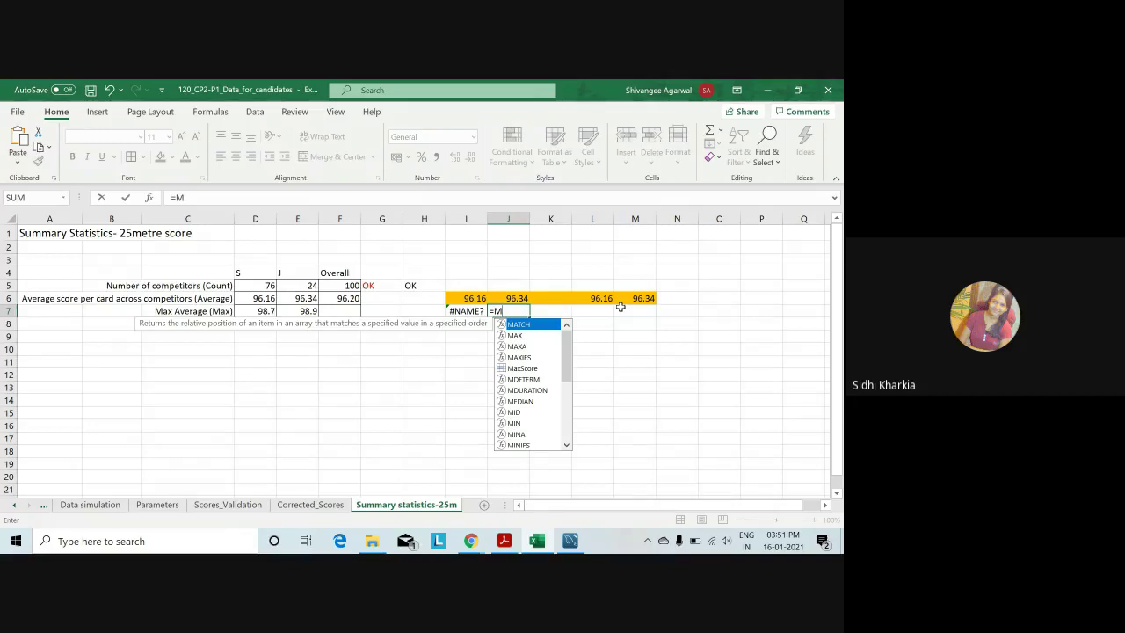
{"action": "key", "text": "BackSpace"}
{"action": "key", "text": "BackSpace"}
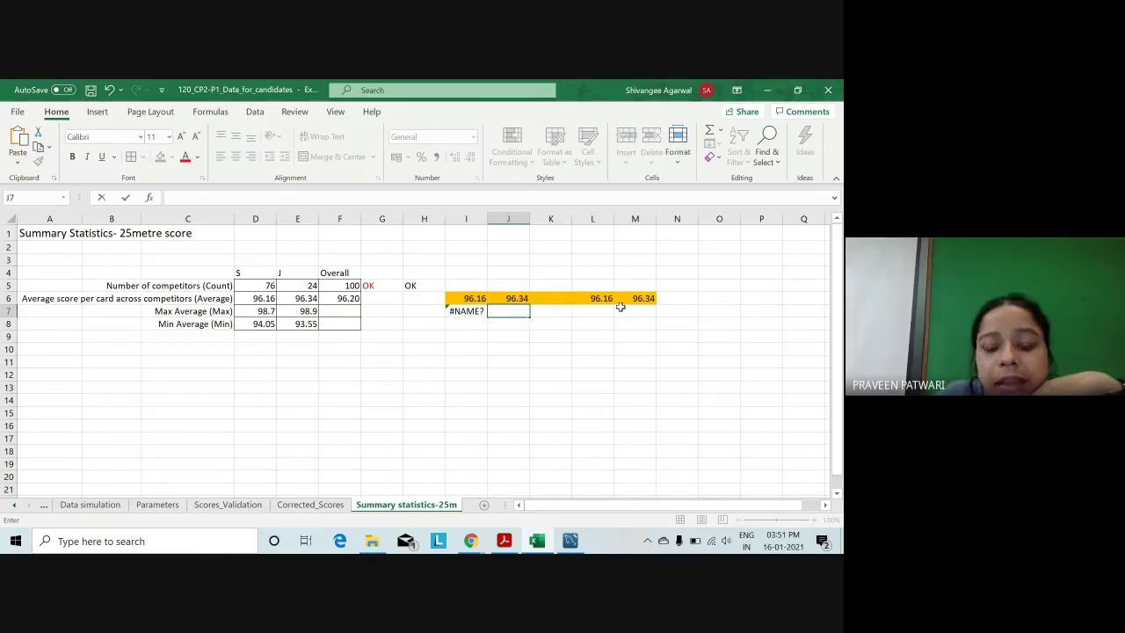
{"action": "type", "text": "=MAXI"}
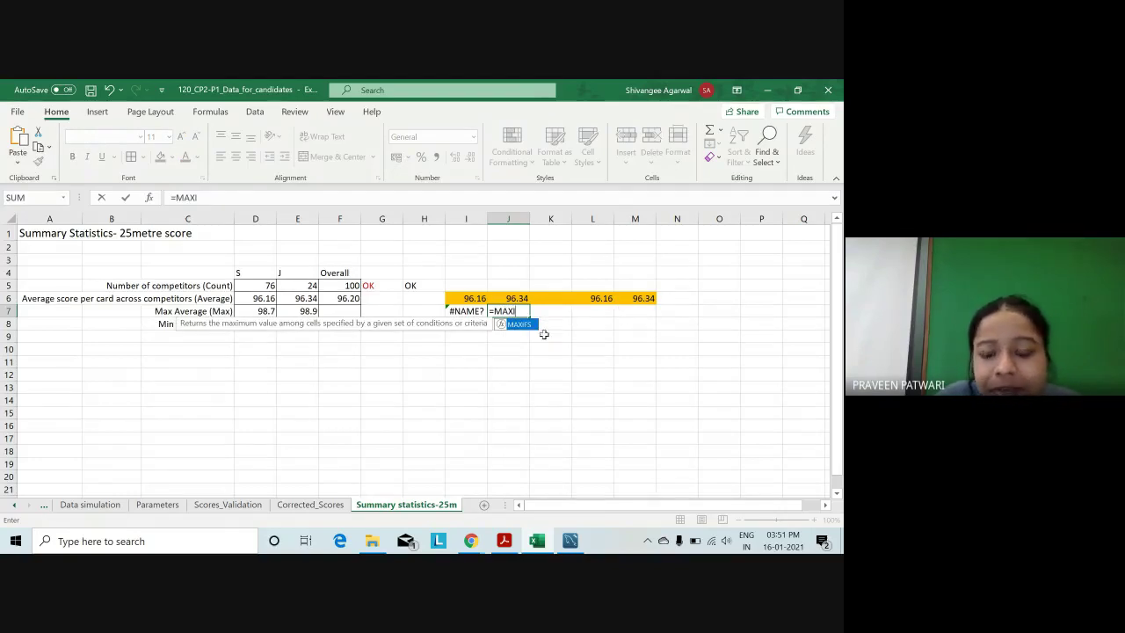
{"action": "key", "text": "BackSpace"}
{"action": "key", "text": "BackSpace"}
{"action": "key", "text": "BackSpace"}
{"action": "key", "text": "BackSpace"}
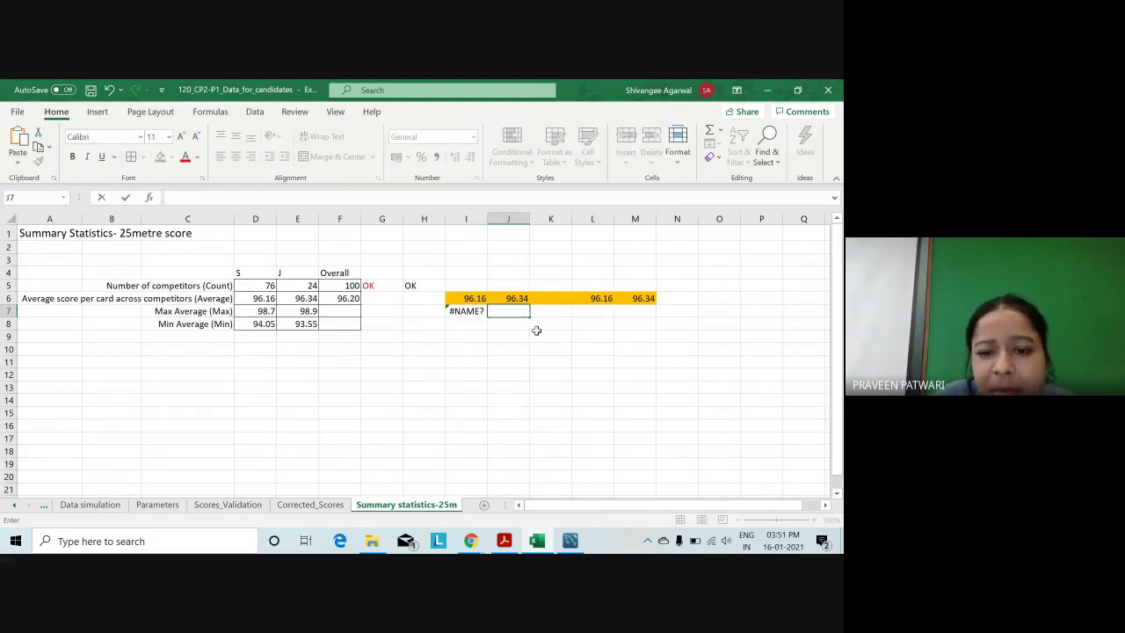
Re-enter the I7 MAXIFS formula once more and close the external-workbook prompt.
{"action": "left_click", "coordinate": [479, 307]}
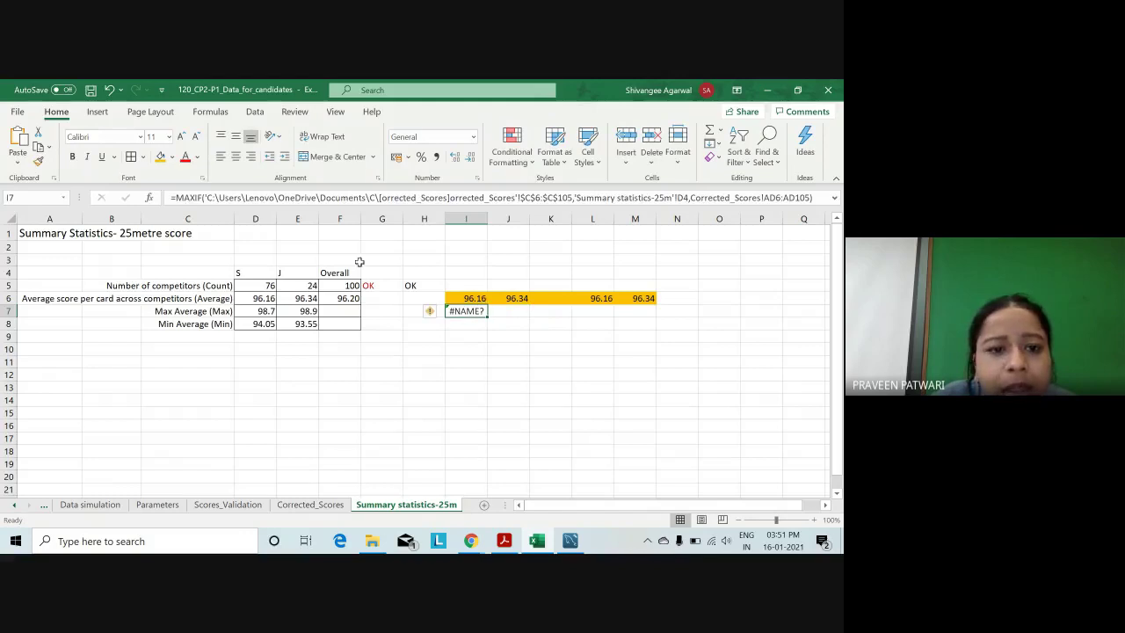
{"action": "left_click", "coordinate": [200, 197]}
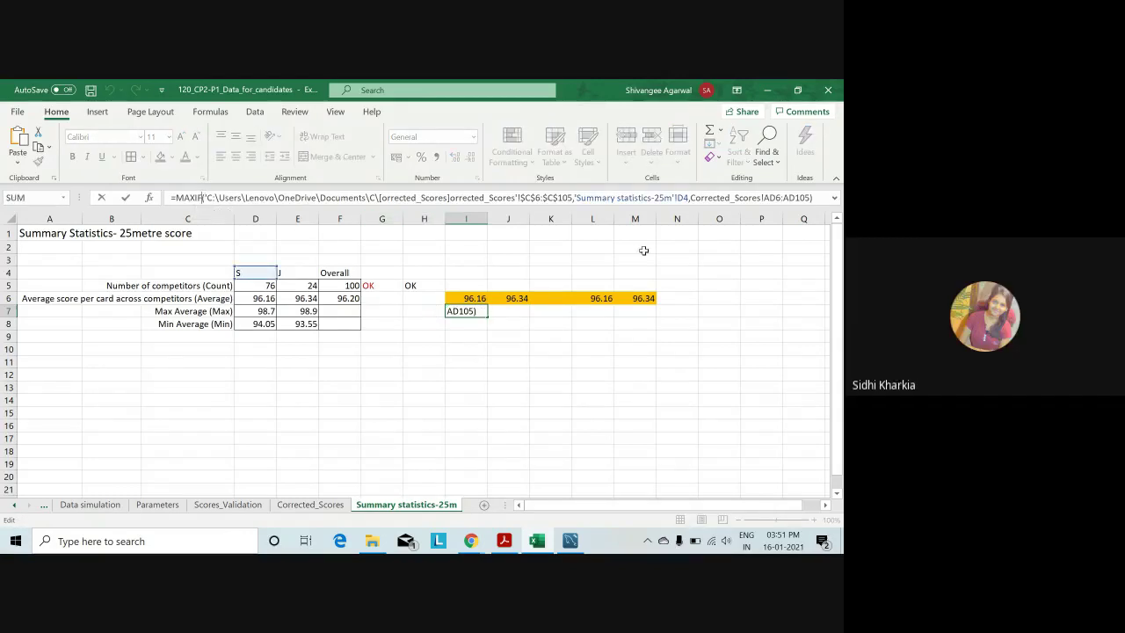
{"action": "key", "text": "Return"}
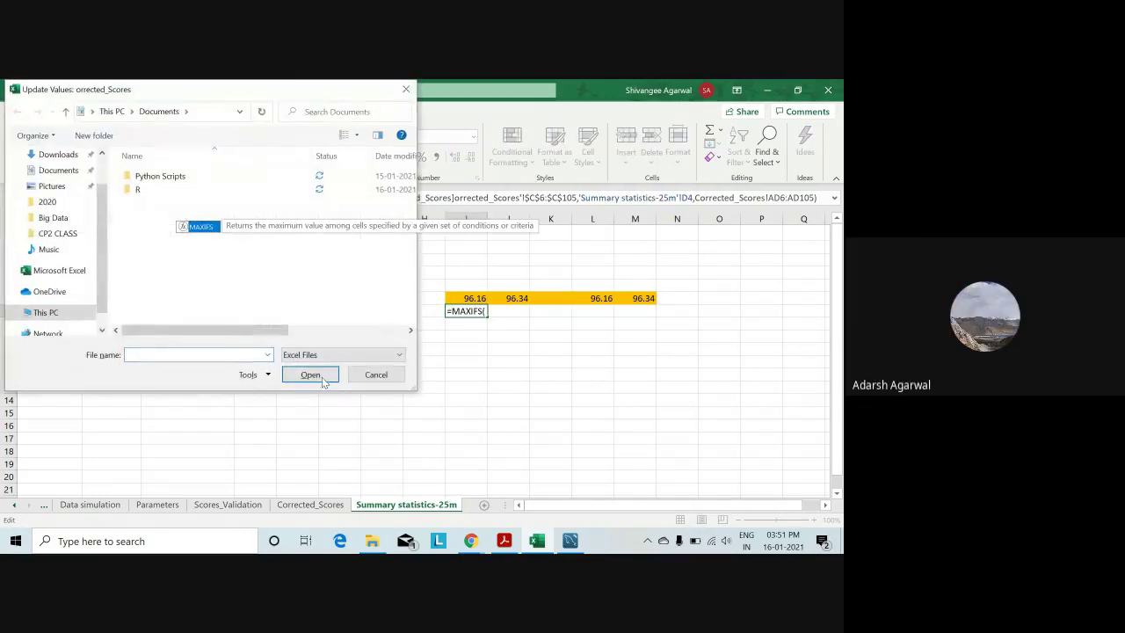
{"action": "left_click", "coordinate": [364, 379]}
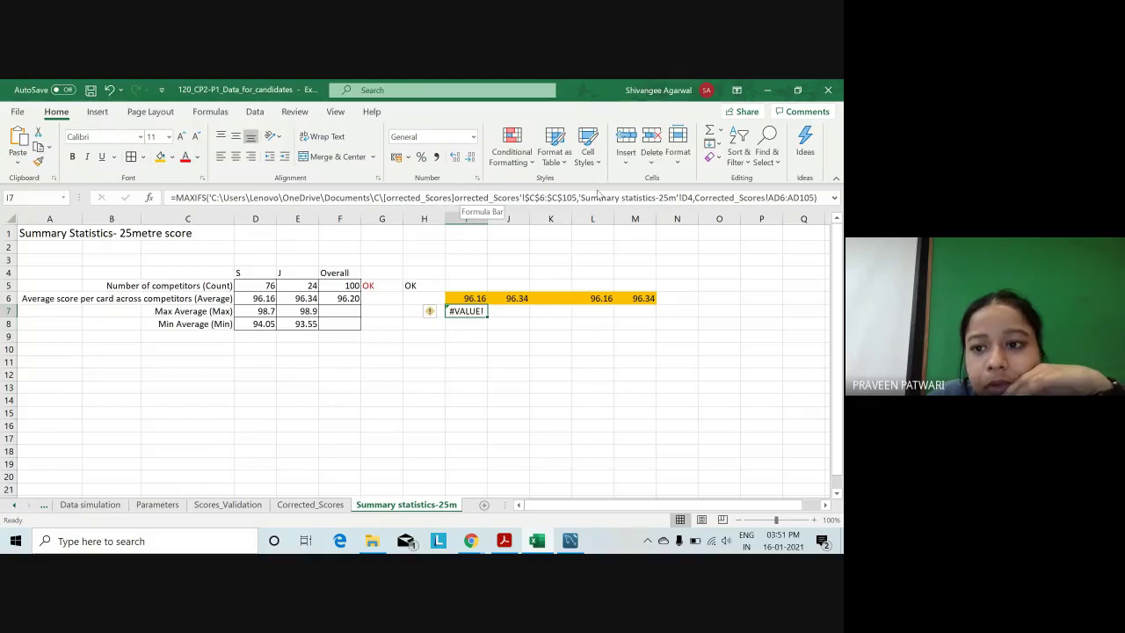
Delete the external file path and stray backslash from I7's MAXIFS formula.
{"action": "left_click_drag", "start_coordinate": [455, 197], "coordinate": [212, 198]}
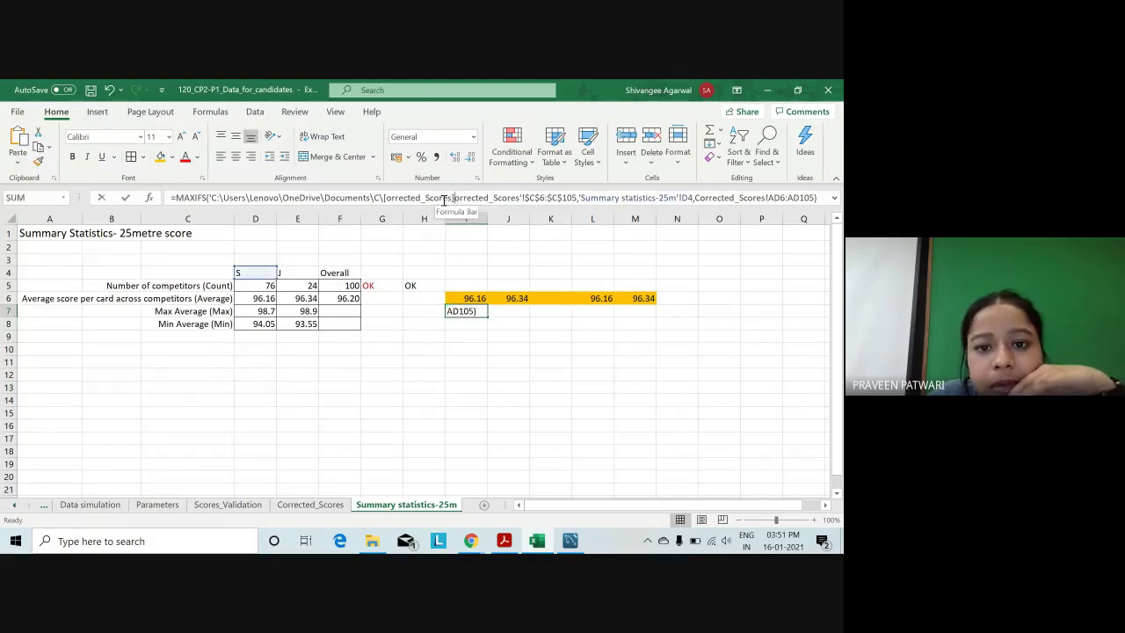
{"action": "key", "text": "BackSpace"}
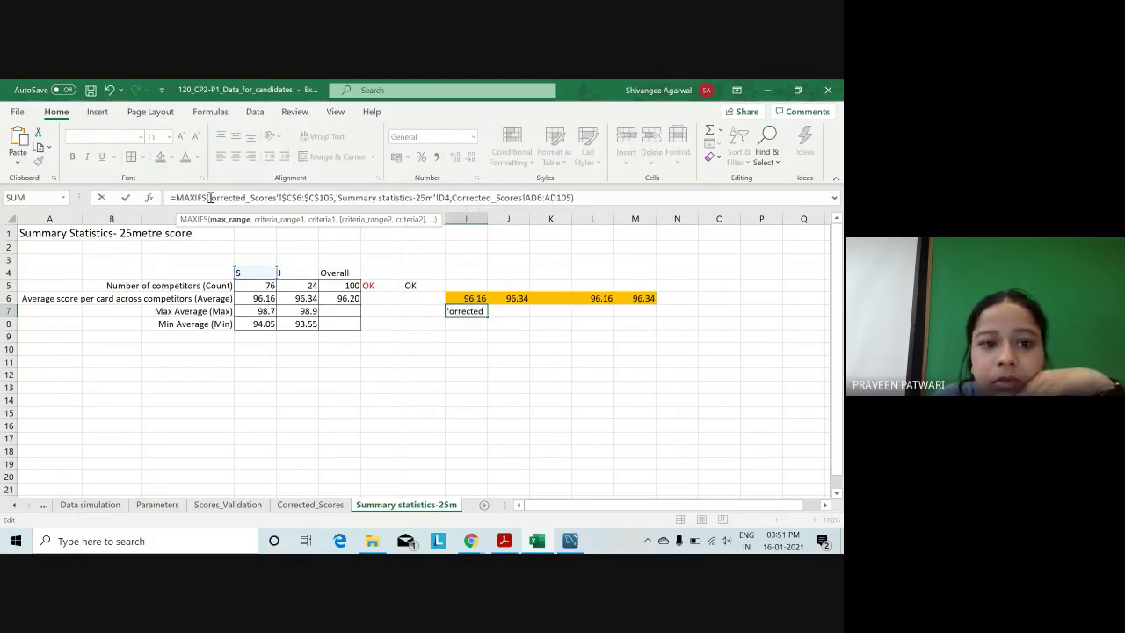
{"action": "type", "text": "C"}
{"action": "key", "text": "Return"}
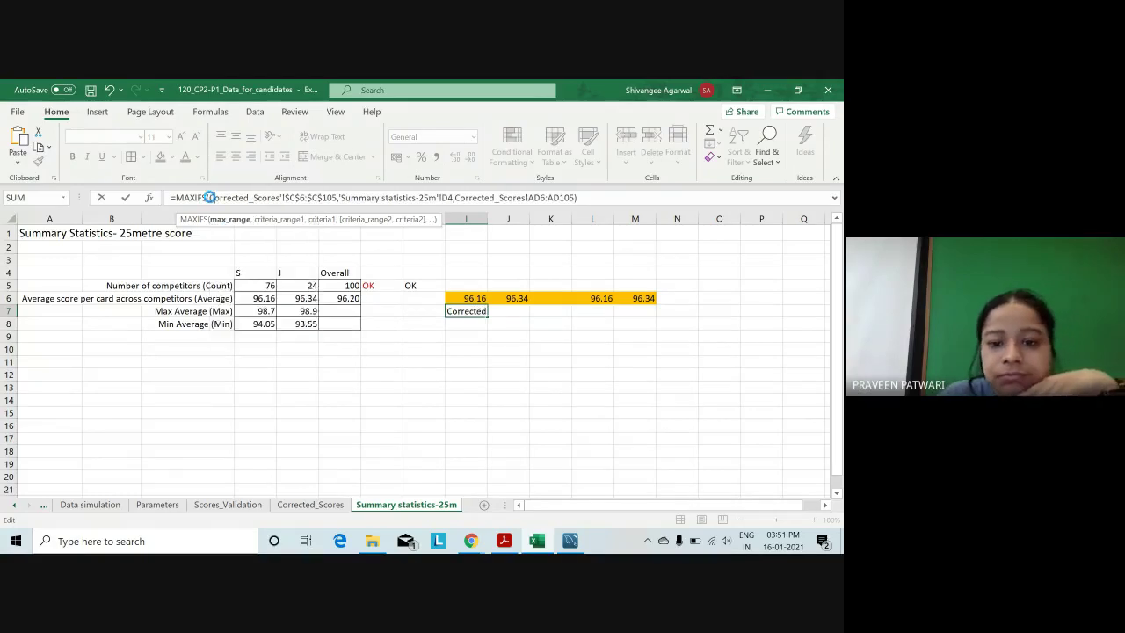
{"action": "type", "text": "\\"}
{"action": "key", "text": "Return"}
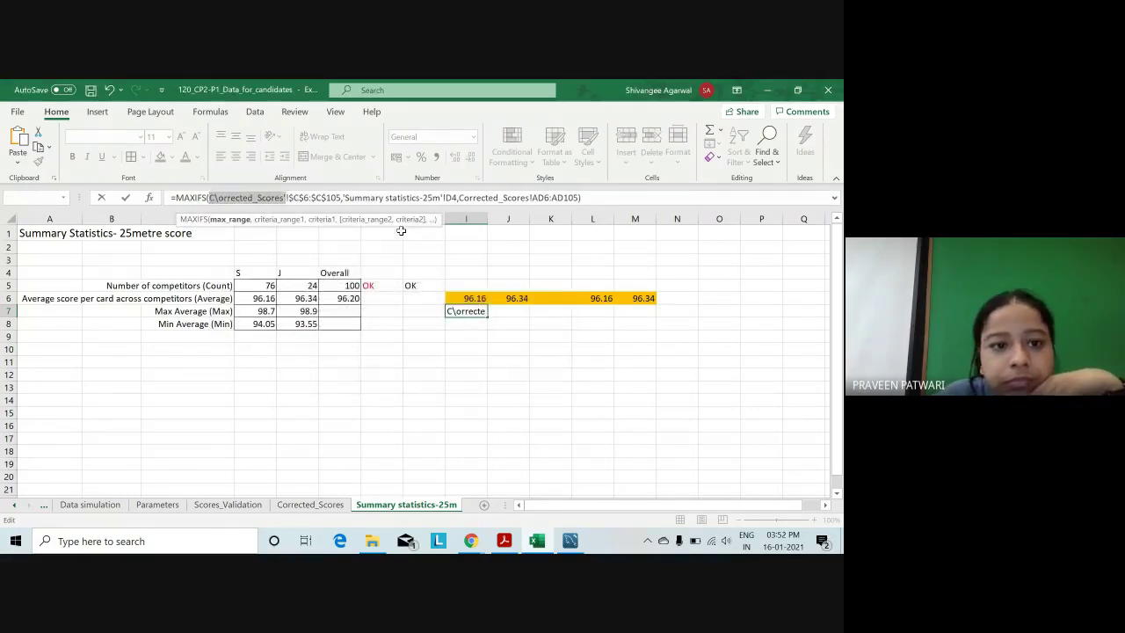
{"action": "left_click", "coordinate": [218, 198]}
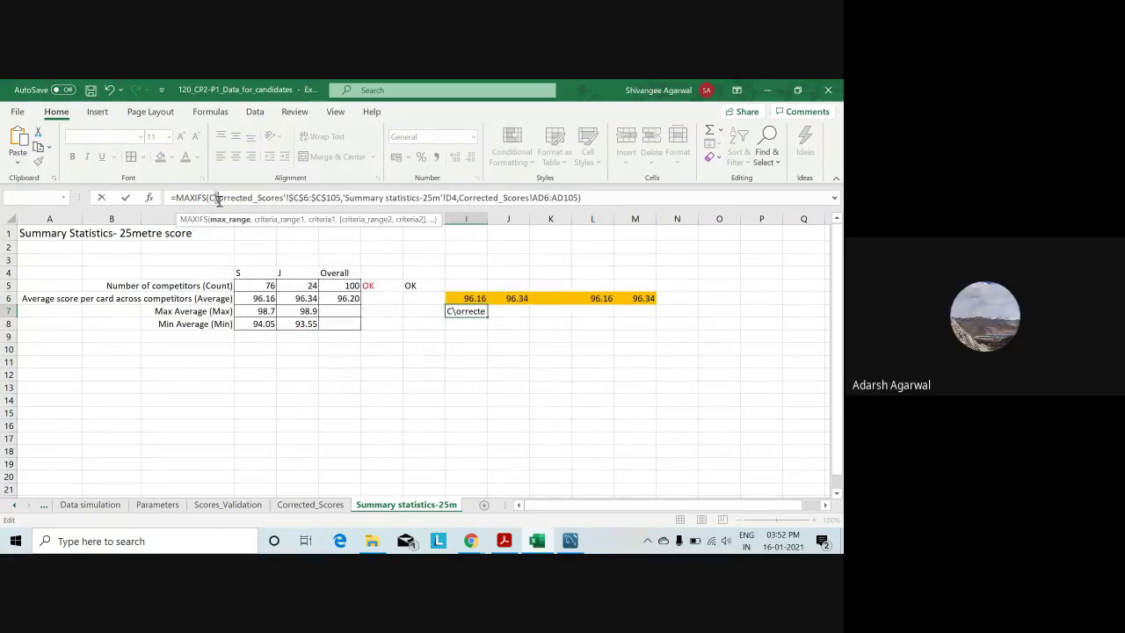
{"action": "key", "text": "BackSpace"}
{"action": "left_click", "coordinate": [211, 197]}
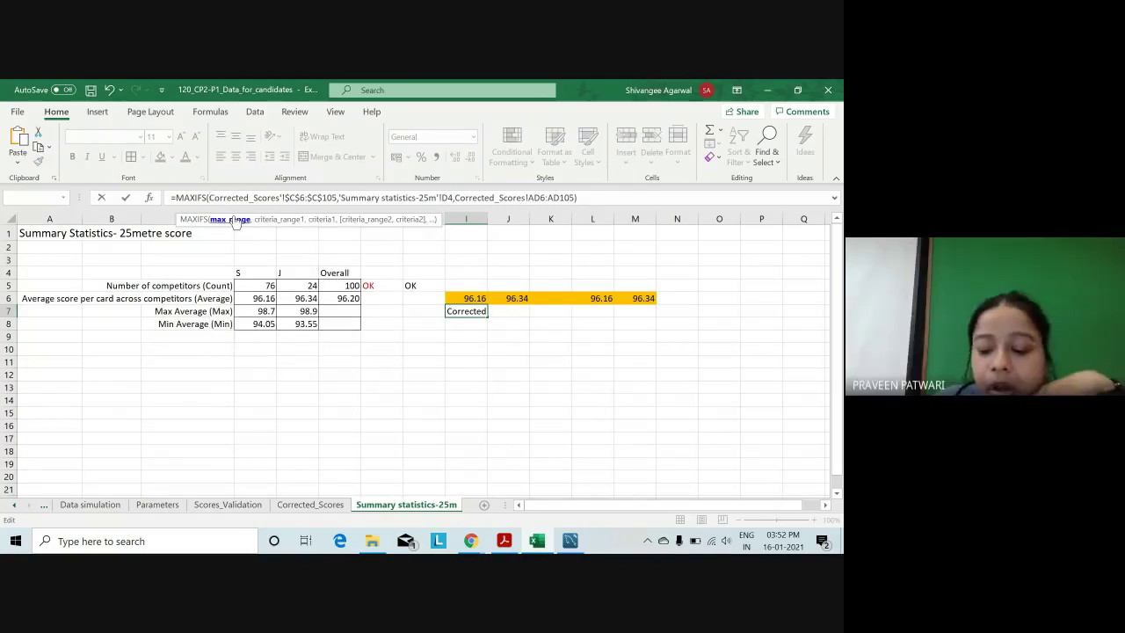
{"action": "type", "text": "'"}
{"action": "key", "text": "Return"}
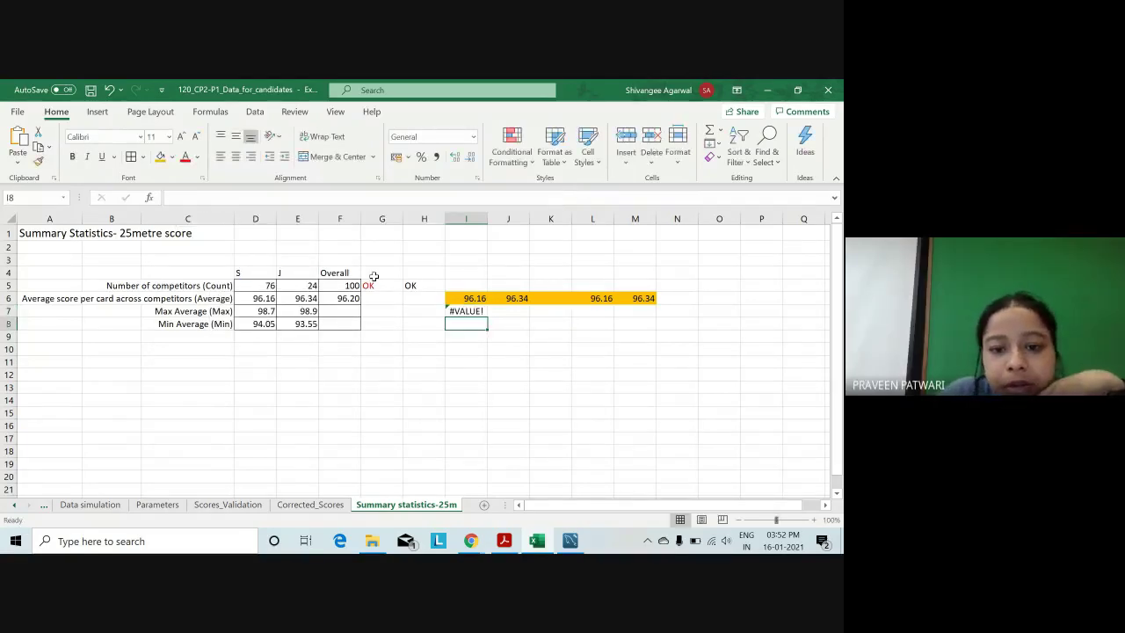
Recheck I7's criteria formula, commit it again, and return to I7.
{"action": "left_click", "coordinate": [469, 312]}
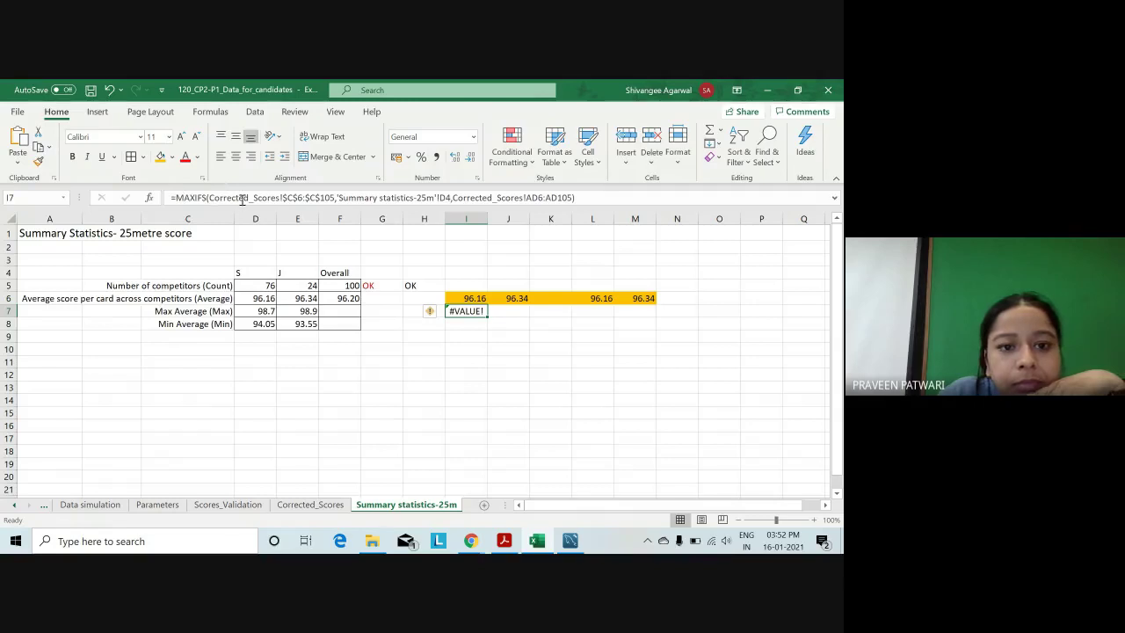
{"action": "left_click_drag", "start_coordinate": [579, 197], "coordinate": [277, 198]}
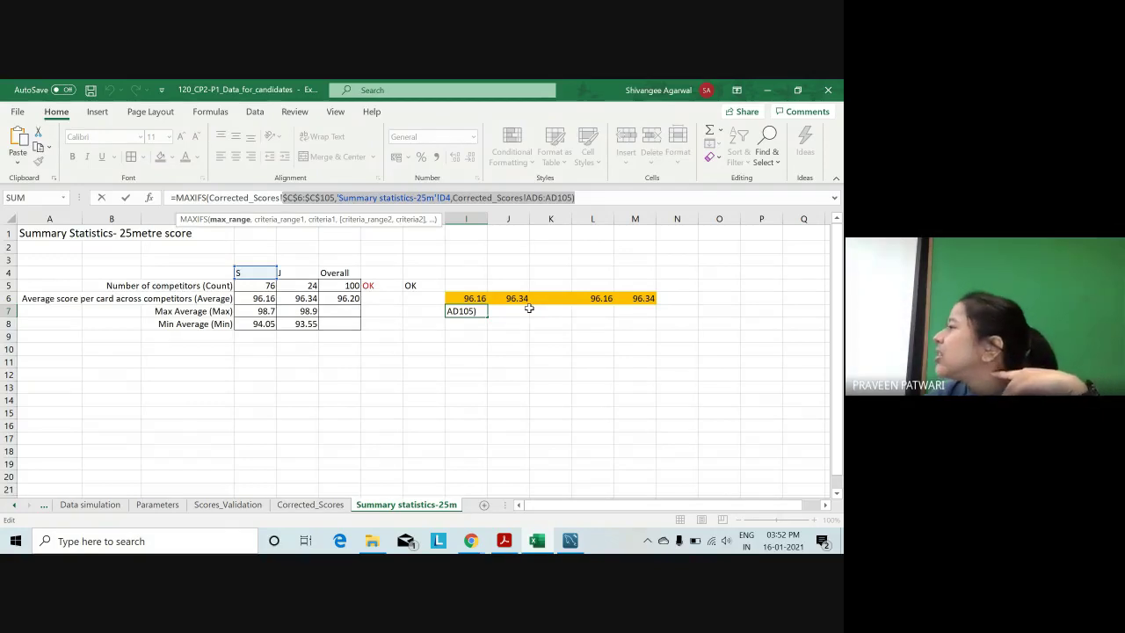
{"action": "key", "text": "Return"}
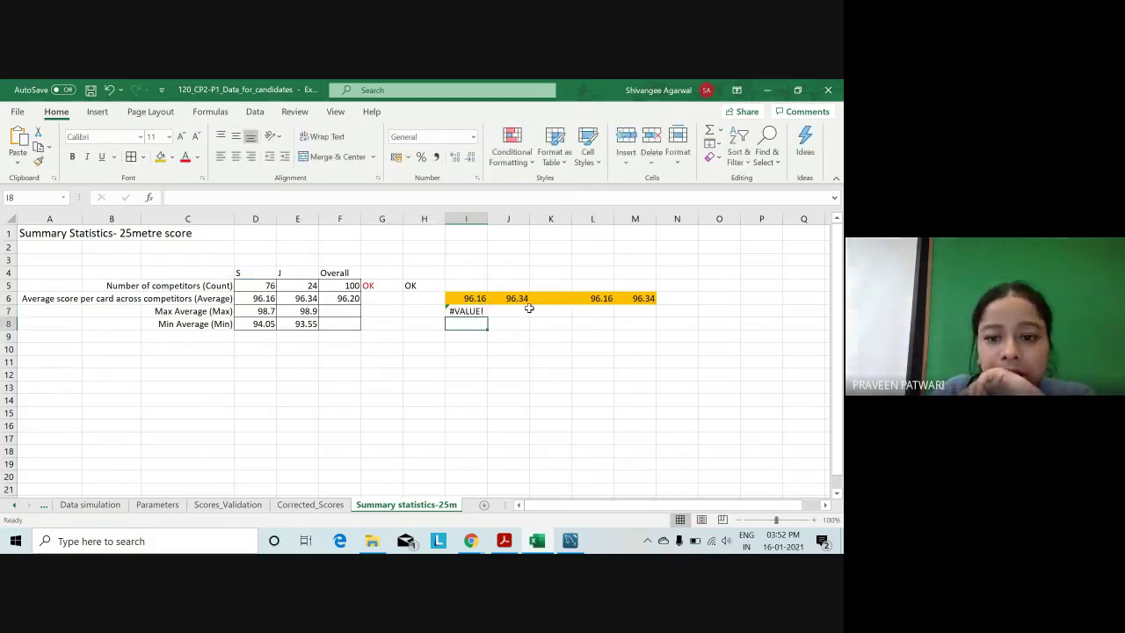
{"action": "key", "text": "Up"}
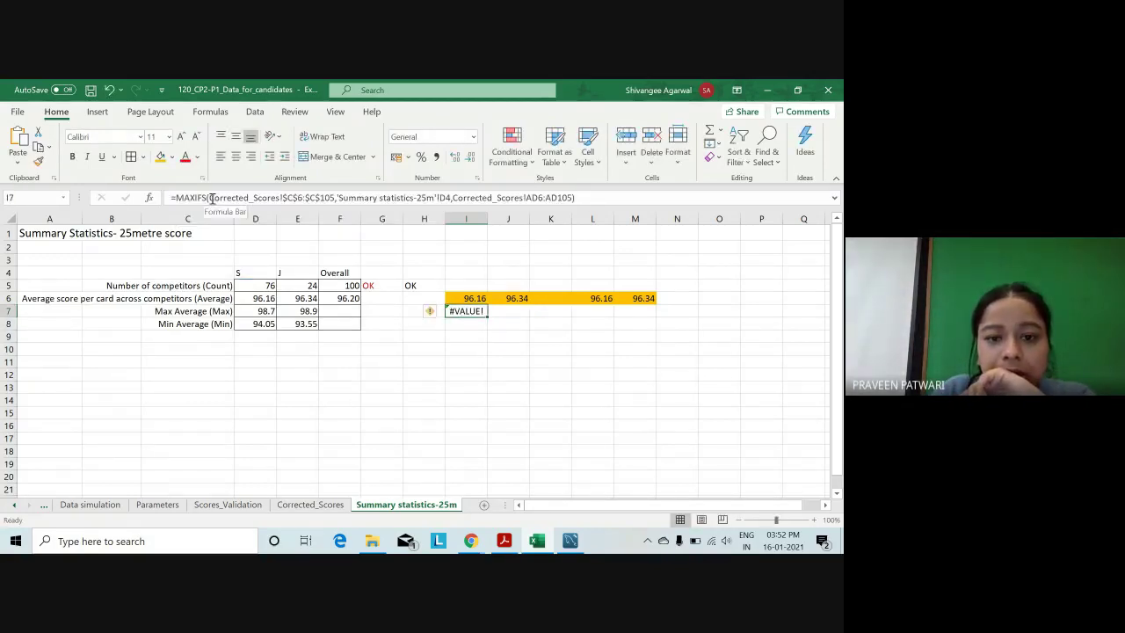
Begin =MAXIFS( in J7, picking C6:C105 on Corrected_Scores, then remove that wrong range.
{"action": "left_click", "coordinate": [511, 314]}
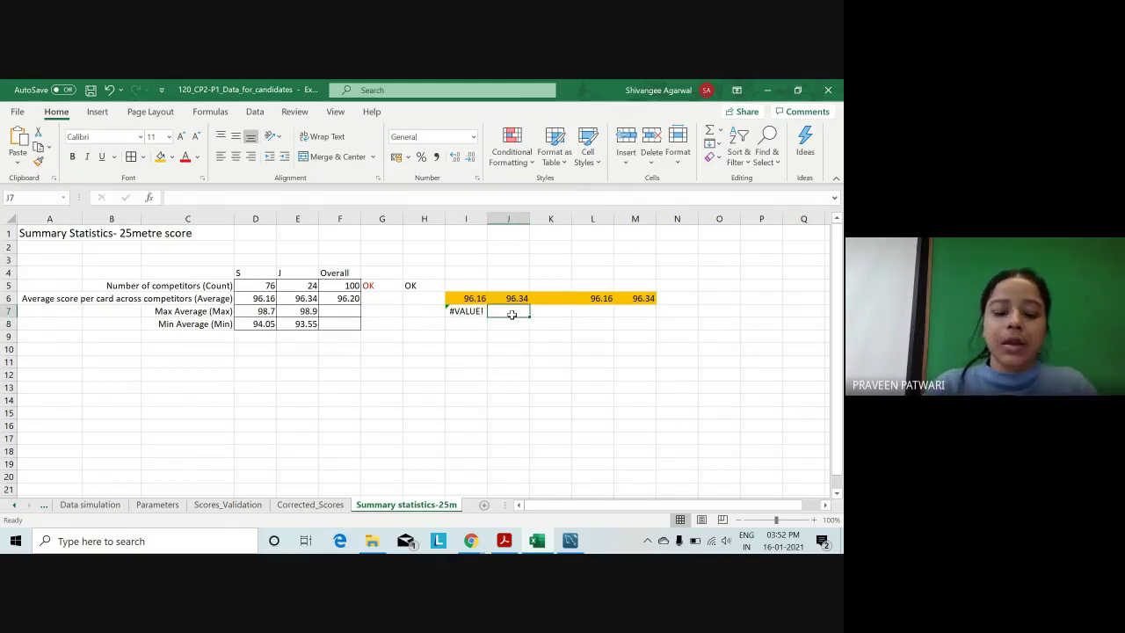
{"action": "type", "text": "=MAXIF"}
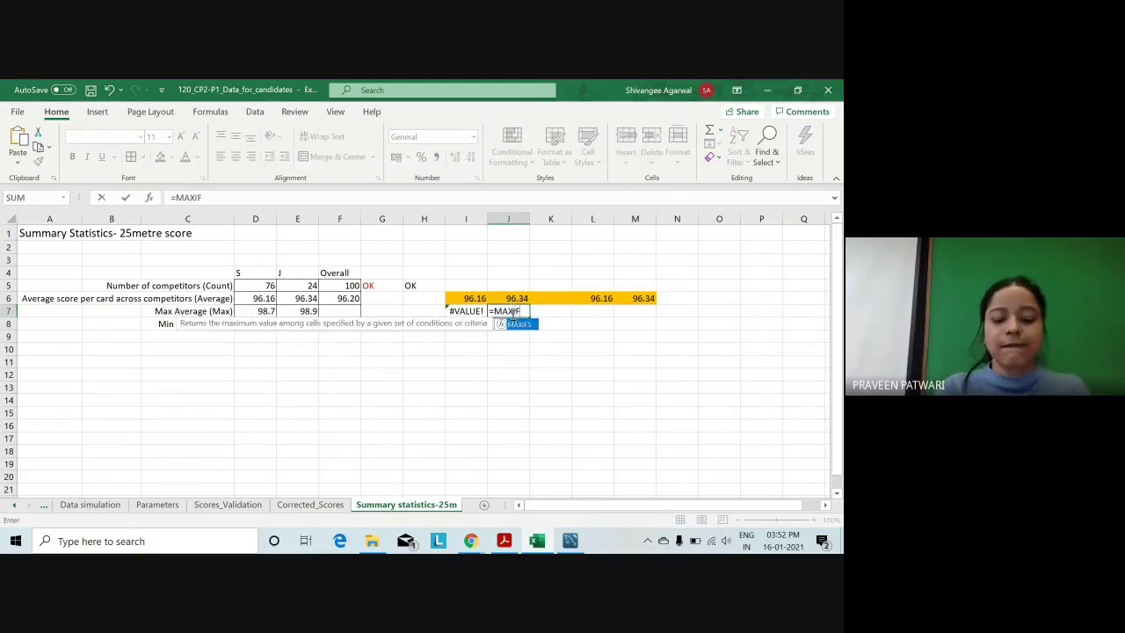
{"action": "type", "text": "S("}
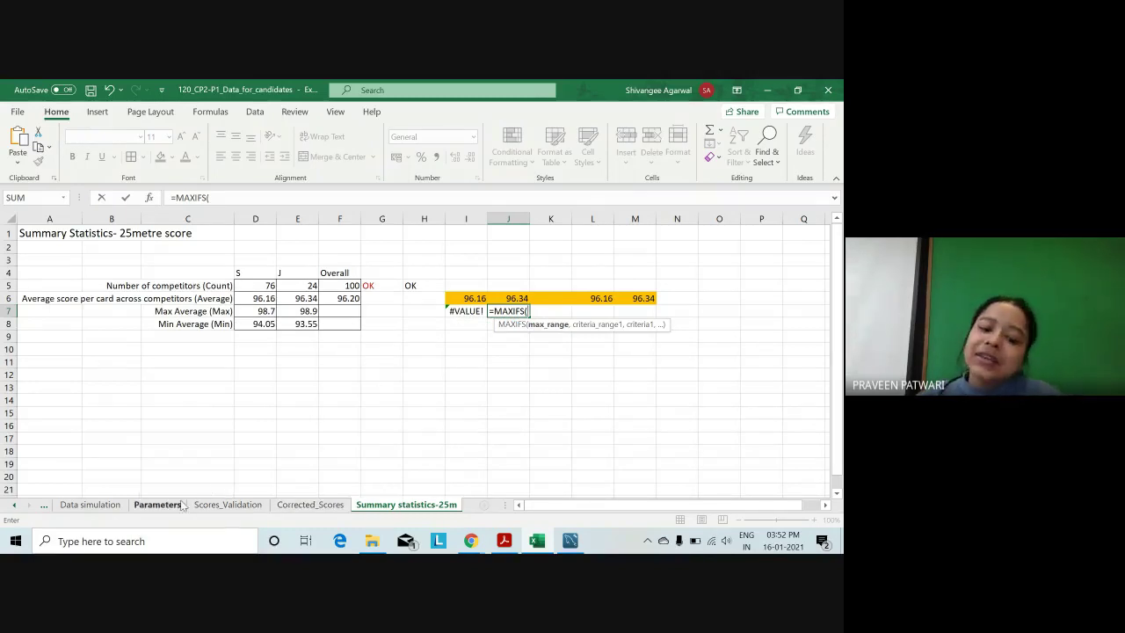
{"action": "left_click", "coordinate": [309, 505]}
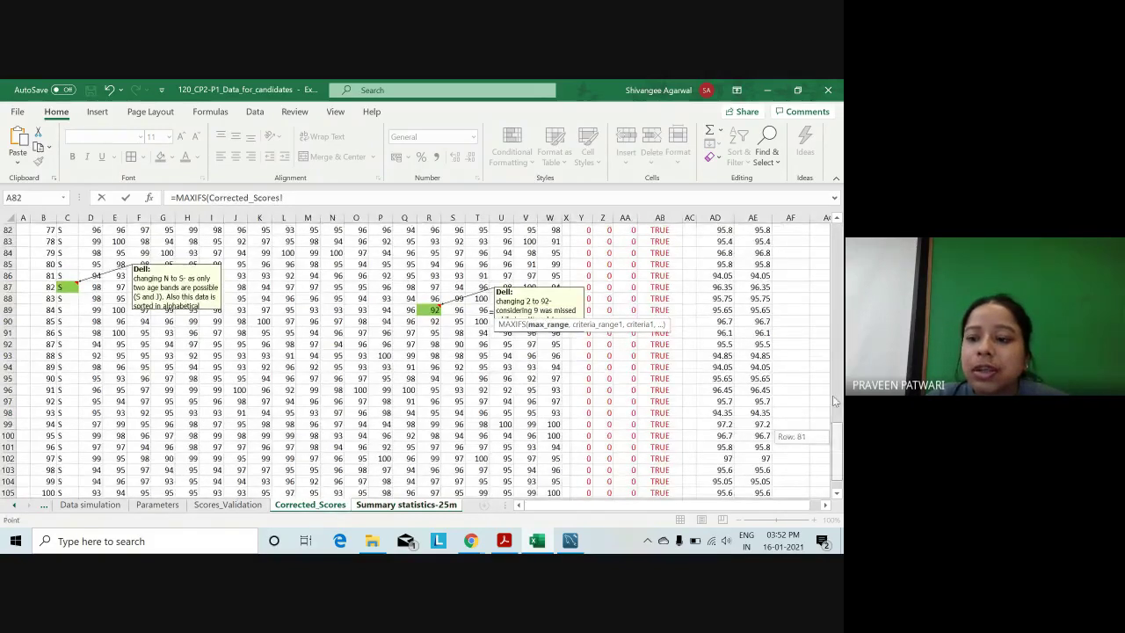
{"action": "left_click_drag", "start_coordinate": [832, 437], "coordinate": [835, 229]}
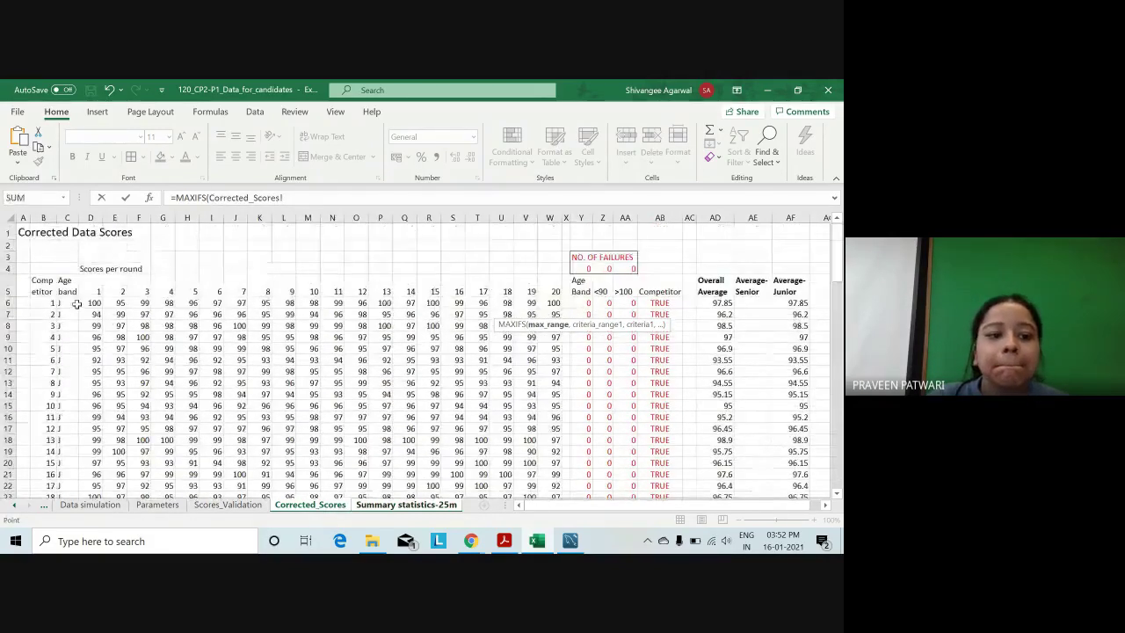
{"action": "left_click", "coordinate": [74, 303]}
{"action": "key", "text": "ctrl+shift+Down"}
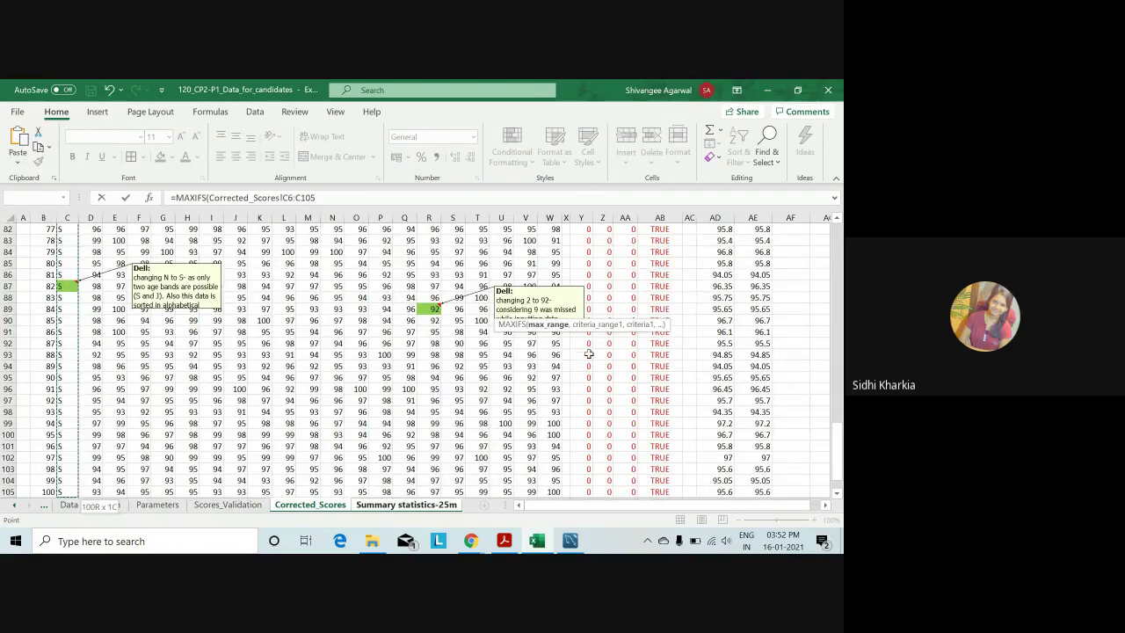
{"action": "key", "text": "BackSpace"}
{"action": "key", "text": "BackSpace"}
{"action": "key", "text": "BackSpace"}
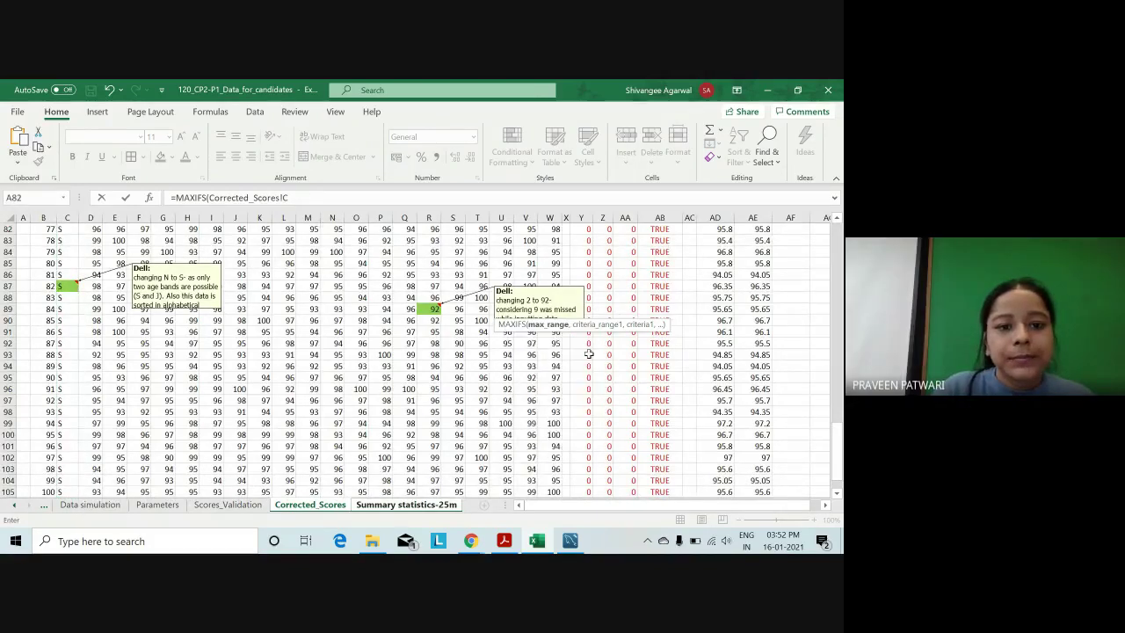
{"action": "key", "text": "BackSpace"}
{"action": "key", "text": "BackSpace"}
{"action": "key", "text": "BackSpace"}
{"action": "key", "text": "BackSpace"}
{"action": "key", "text": "BackSpace"}
{"action": "key", "text": "BackSpace"}
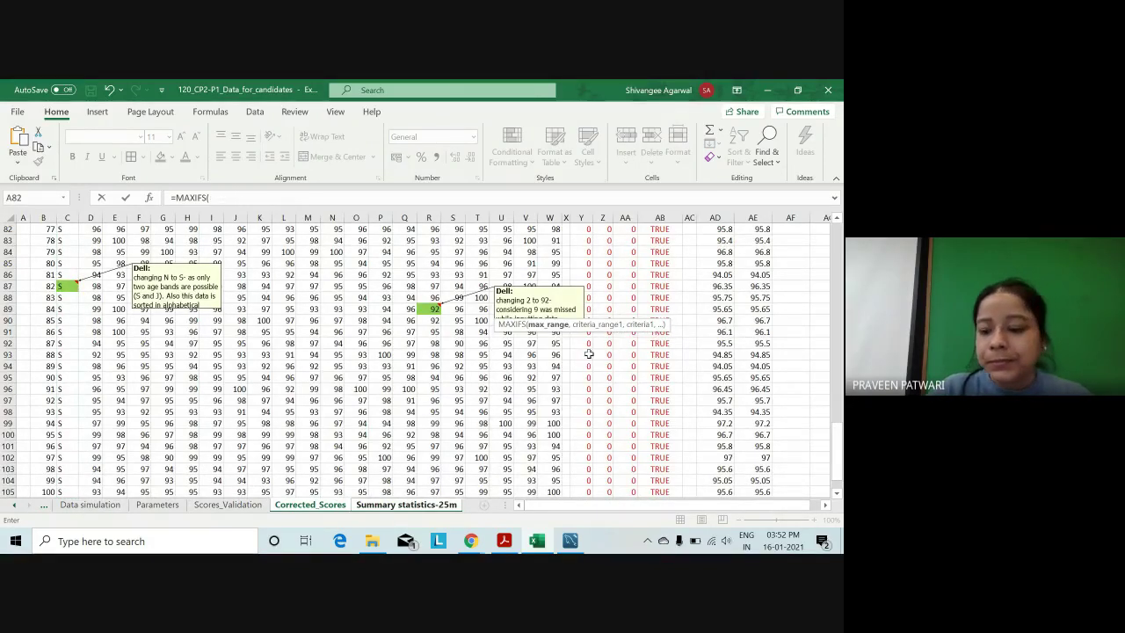
Add max range AD6:AD105, absolute criteria range $C$6:$C$105, and criterion E4 to J7's MAXIFS.
{"action": "left_click_drag", "start_coordinate": [838, 475], "coordinate": [837, 237]}
{"action": "left_click", "coordinate": [707, 303]}
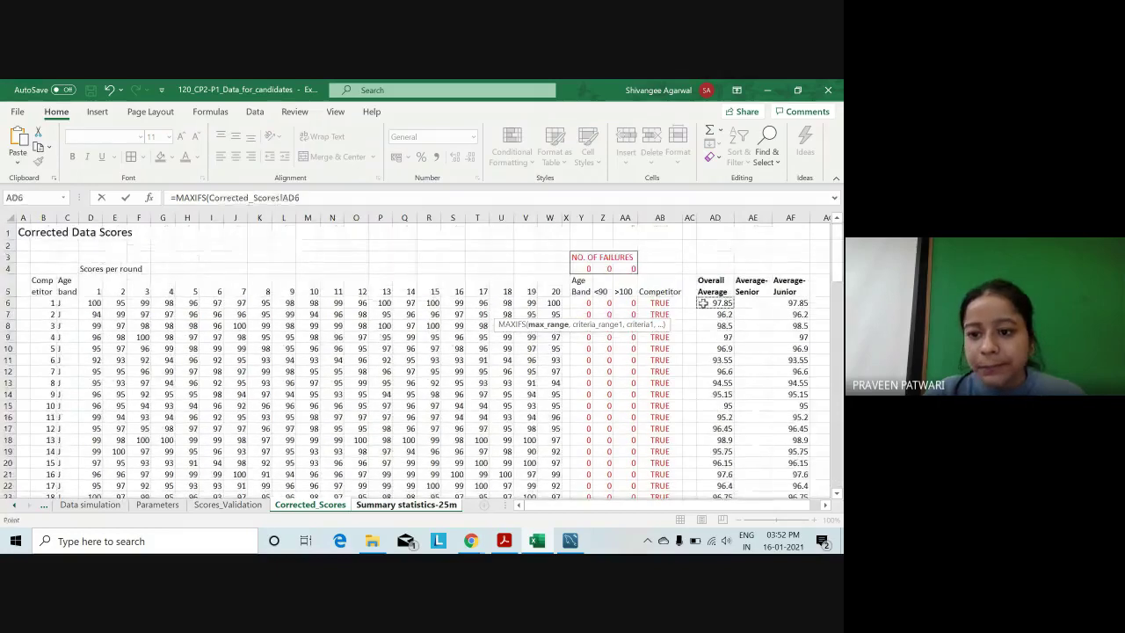
{"action": "key", "text": "ctrl+shift+Down"}
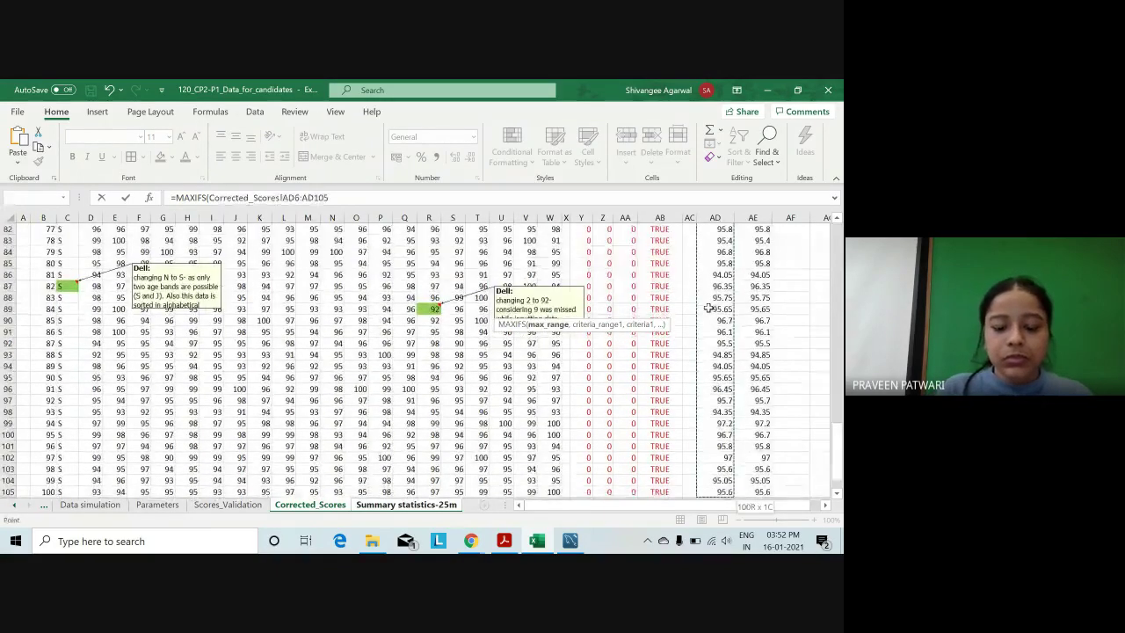
{"action": "type", "text": ","}
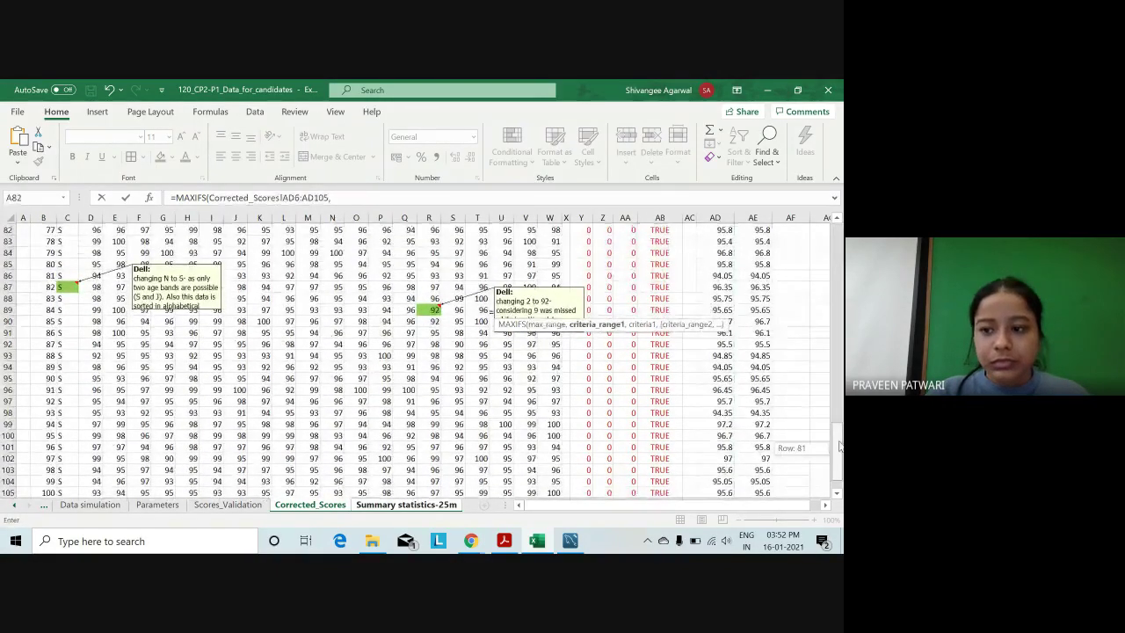
{"action": "left_click_drag", "start_coordinate": [837, 453], "coordinate": [838, 237]}
{"action": "left_click", "coordinate": [63, 303]}
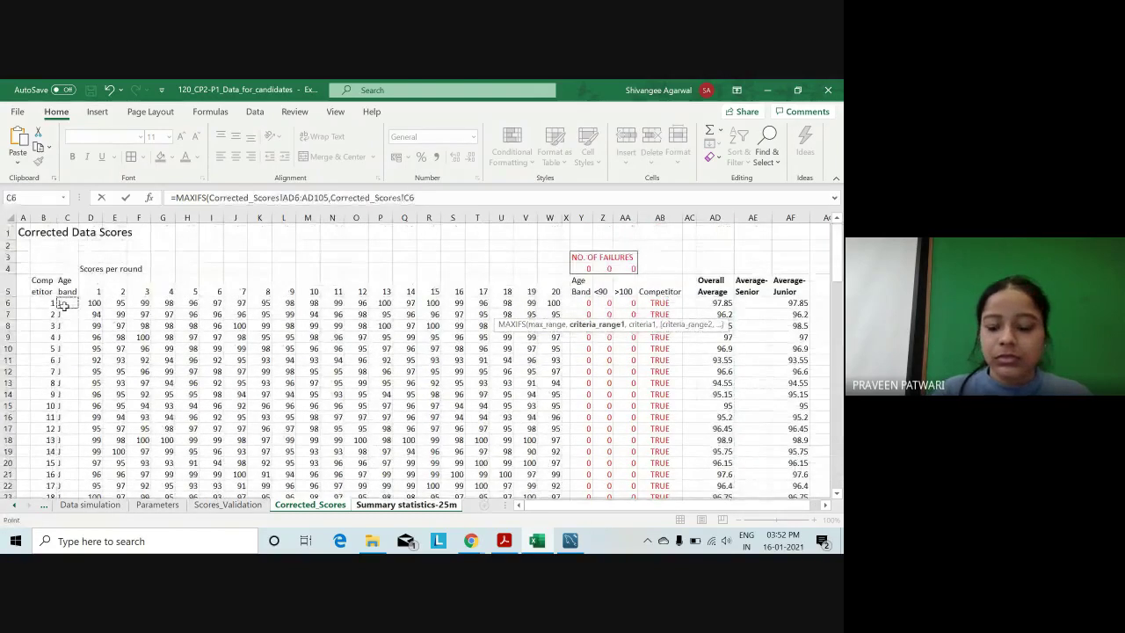
{"action": "key", "text": "ctrl+shift+Down"}
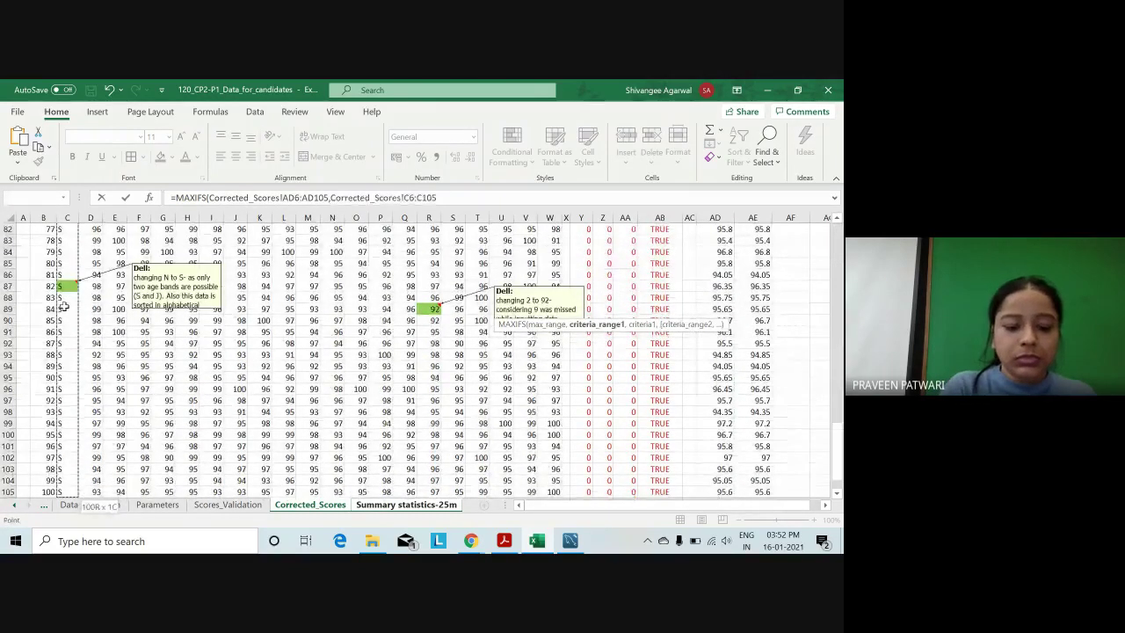
{"action": "key", "text": "F4"}
{"action": "type", "text": ","}
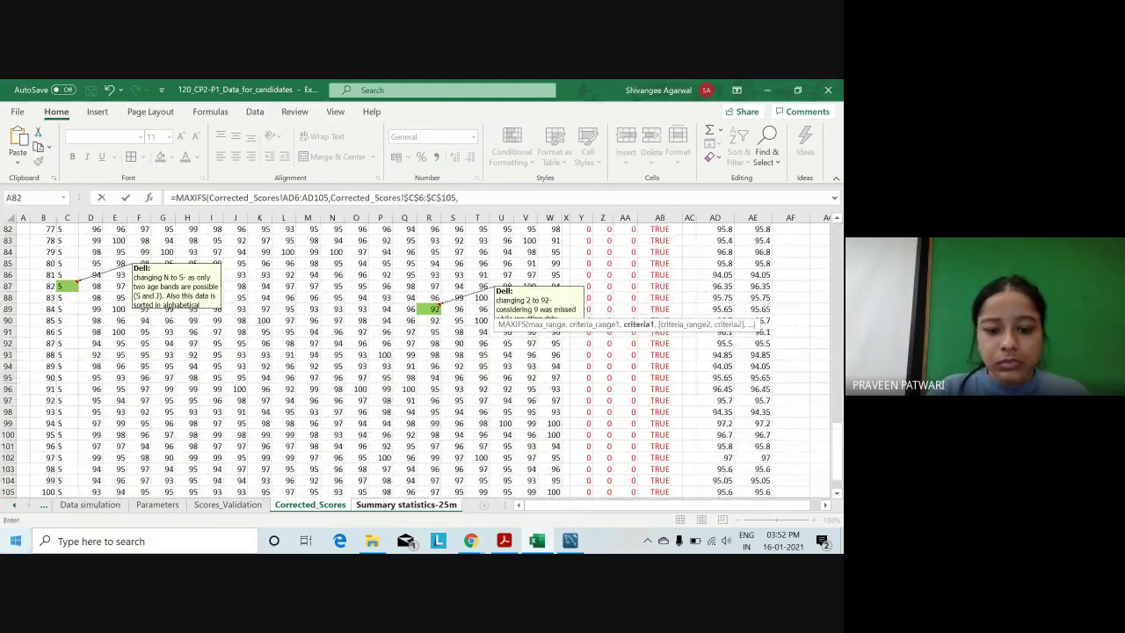
{"action": "left_click", "coordinate": [360, 505]}
{"action": "left_click", "coordinate": [301, 285]}
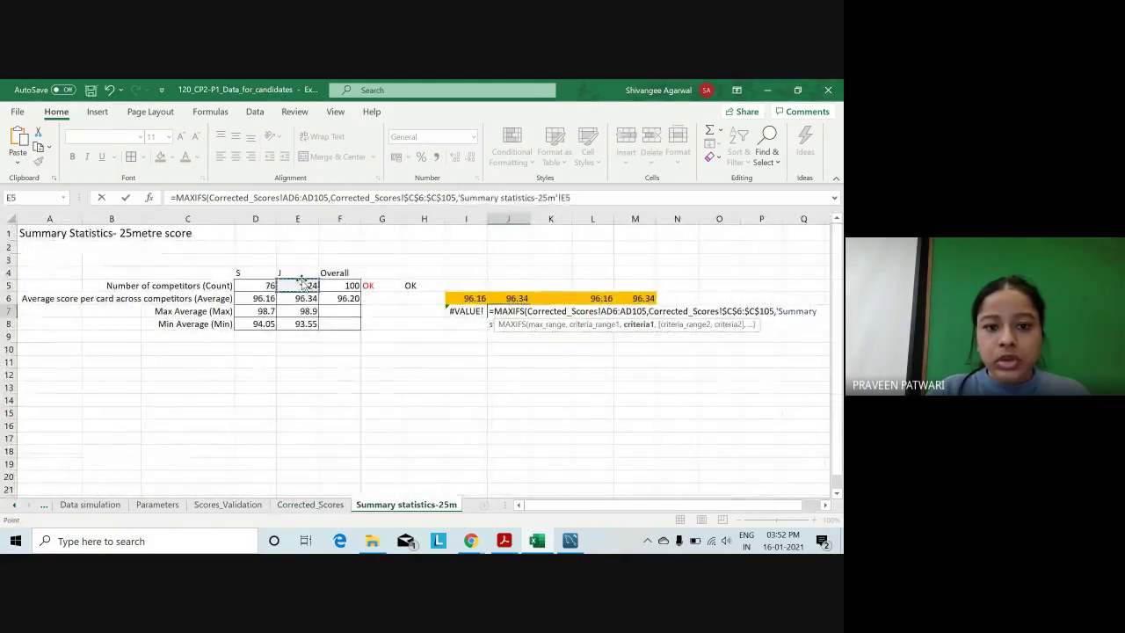
Commit the J7 MAXIFS formula and copy it across into I7.
{"action": "key", "text": "Return"}
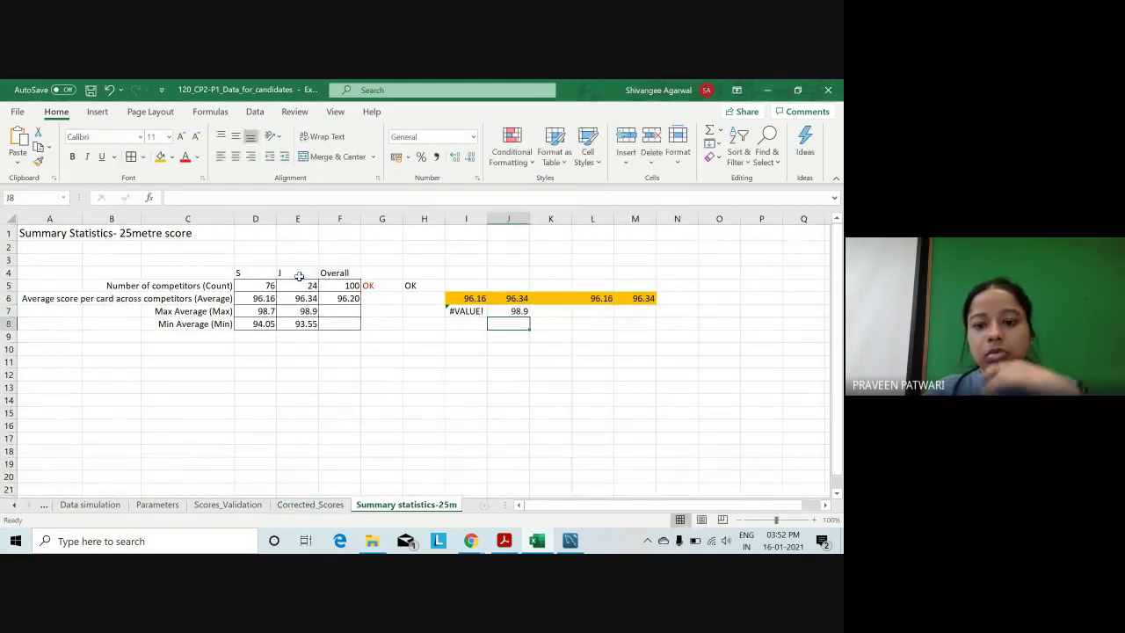
{"action": "left_click", "coordinate": [527, 314]}
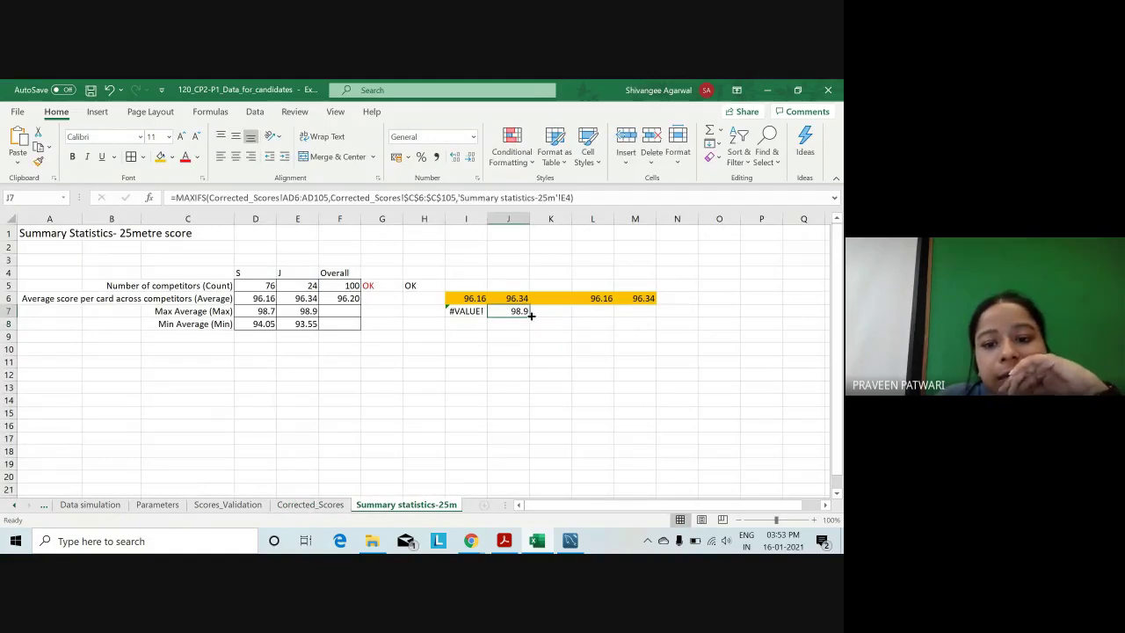
{"action": "mouse_move", "coordinate": [527, 321]}
{"action": "left_mouse_down"}
{"action": "mouse_move", "coordinate": [462, 319]}
{"action": "mouse_move", "coordinate": [467, 311]}
{"action": "left_mouse_up"}
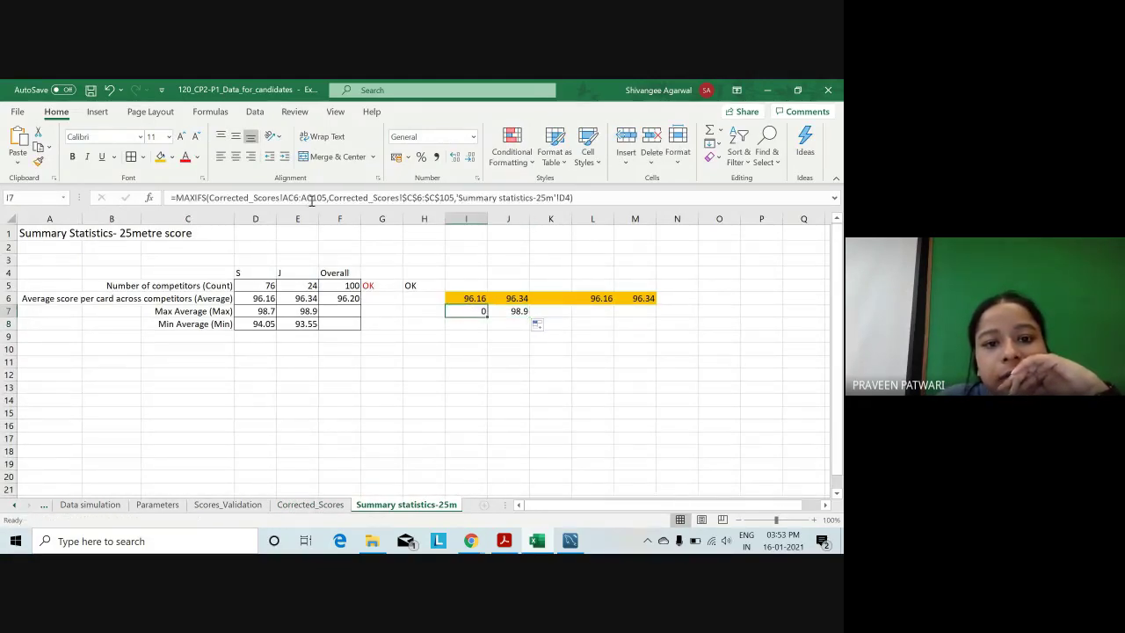
{"action": "left_click", "coordinate": [522, 311]}
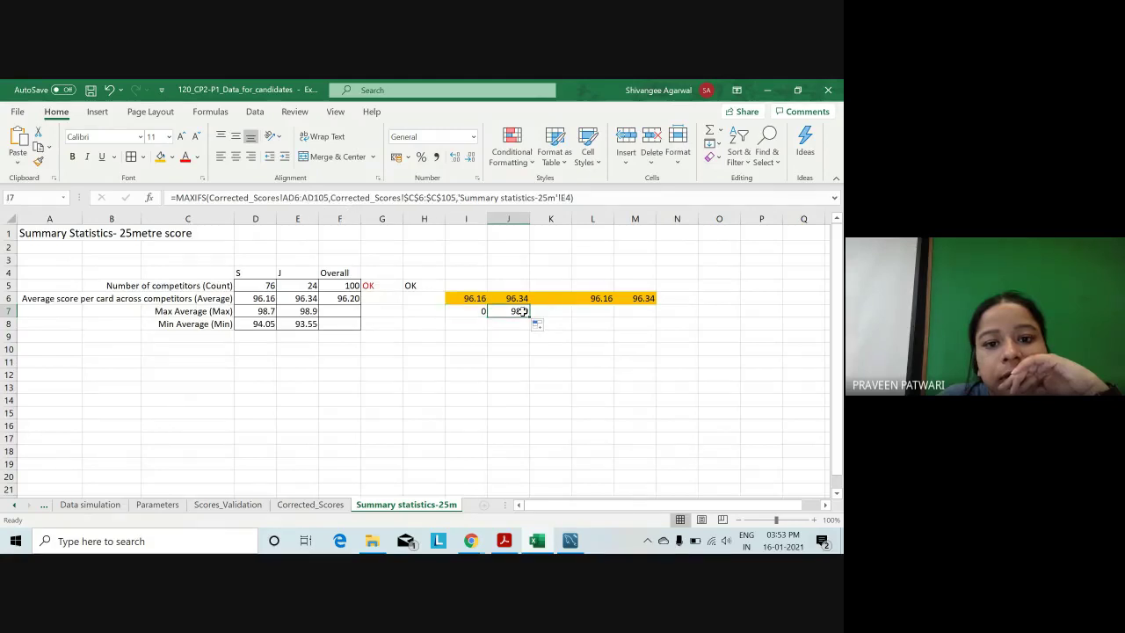
{"action": "left_click", "coordinate": [469, 313]}
Change I7's max range from AC6:AC105 to AD6:AD105 so it shows 98.7.
{"action": "left_click", "coordinate": [296, 198]}
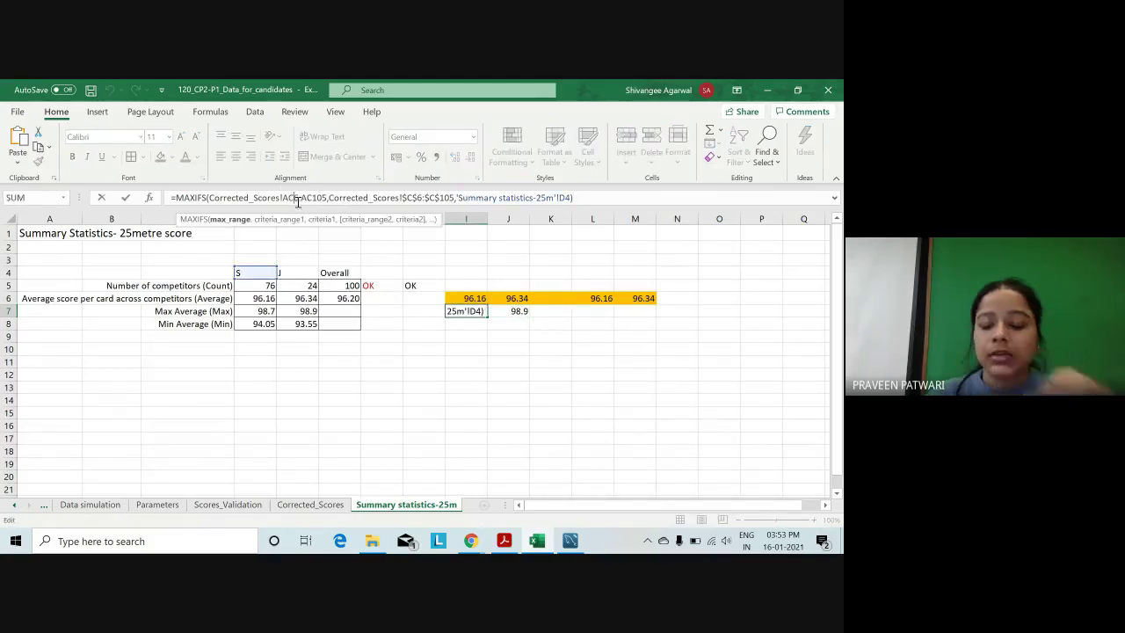
{"action": "key", "text": "BackSpace"}
{"action": "type", "text": "D"}
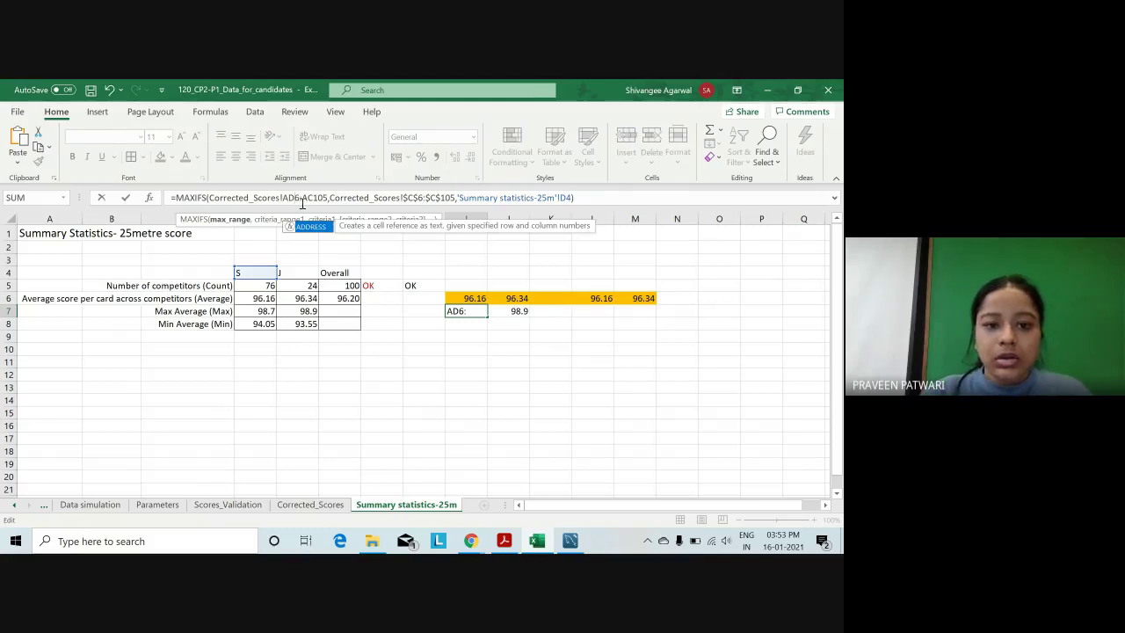
{"action": "key", "text": "BackSpace"}
{"action": "type", "text": "D"}
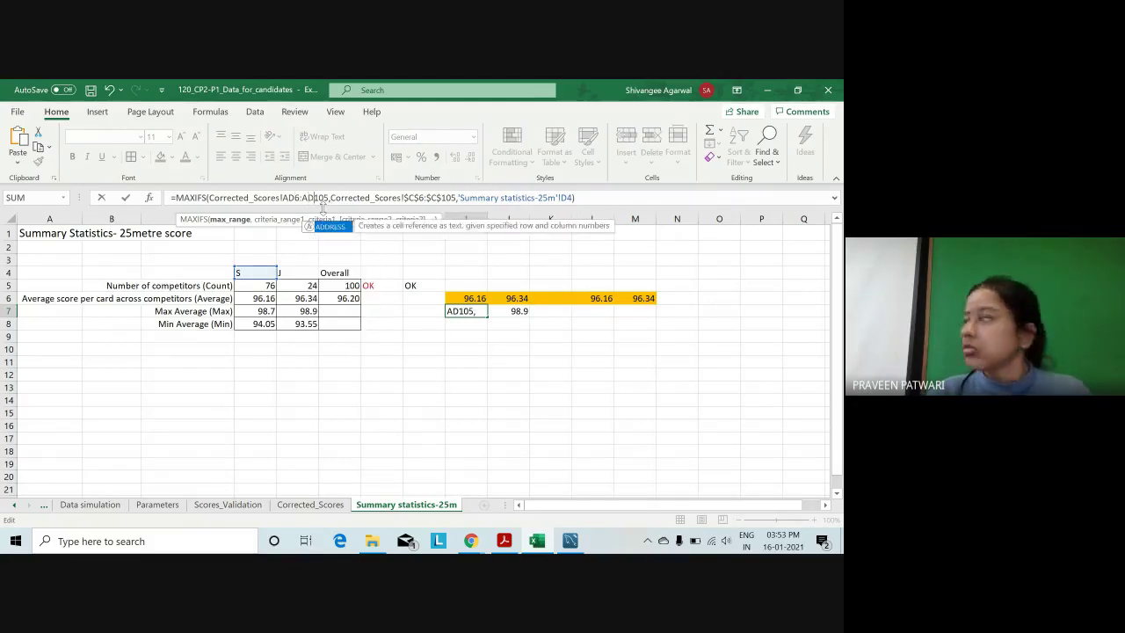
{"action": "key", "text": "Return"}
Enter =MAX(Corrected_Scores!AD6:AD105) in F7 for the overall maximum average 98.9.
{"action": "left_click", "coordinate": [348, 313]}
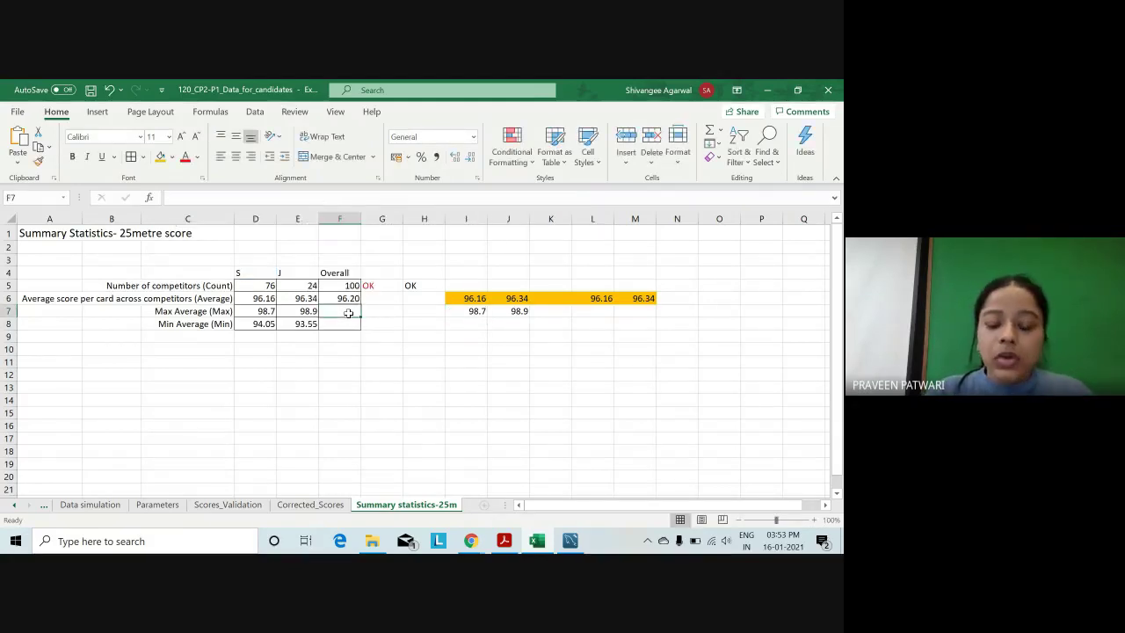
{"action": "type", "text": "=MAX"}
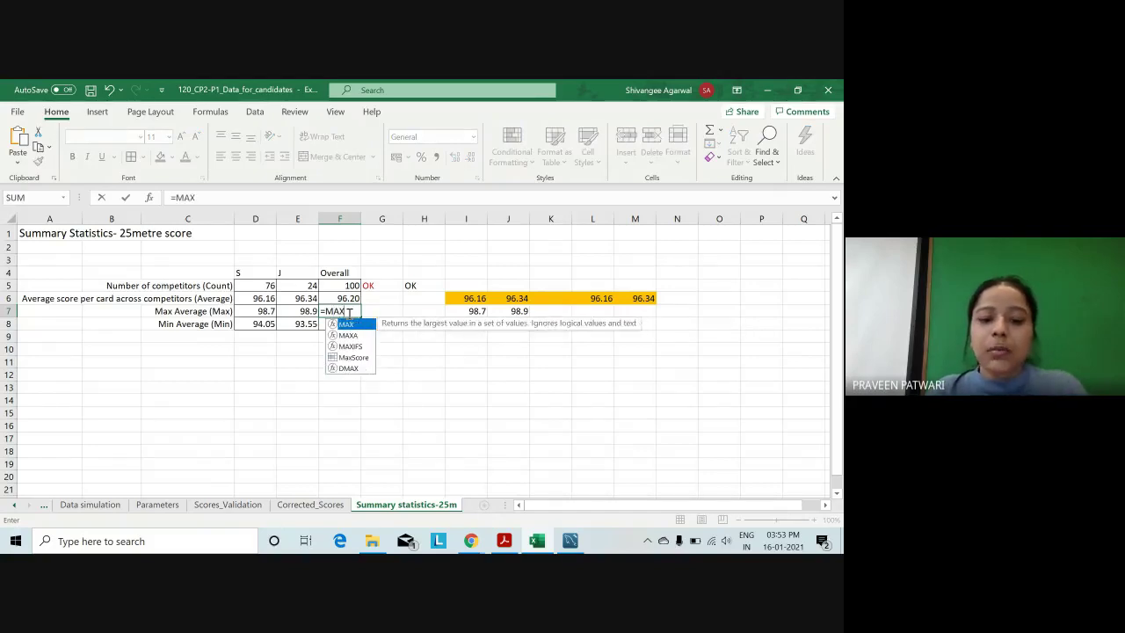
{"action": "type", "text": "("}
{"action": "left_click", "coordinate": [310, 505]}
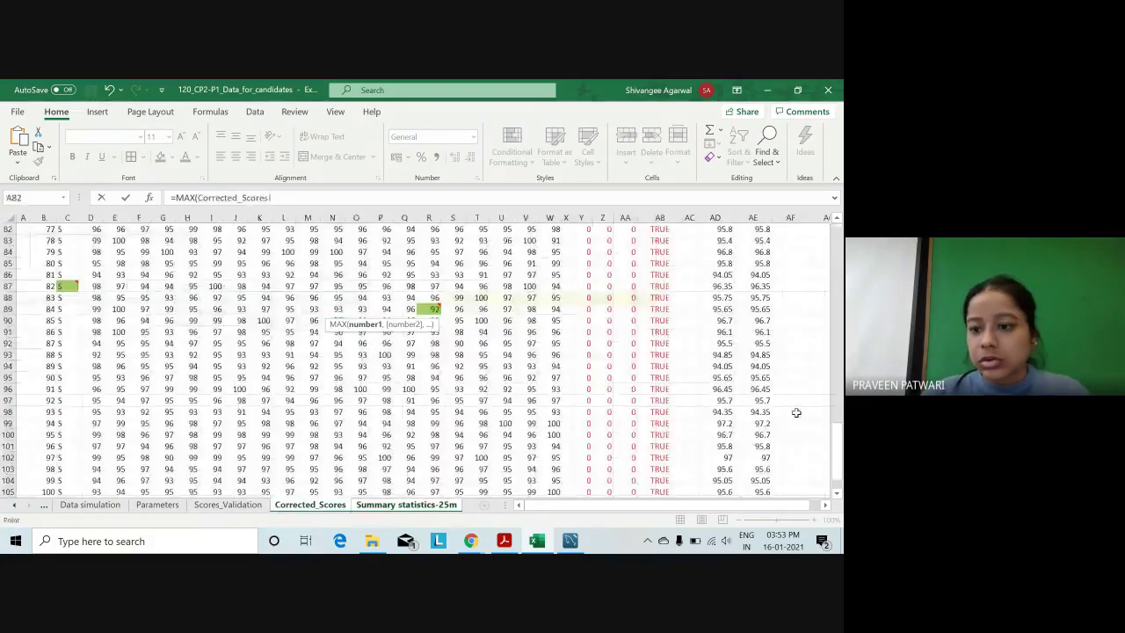
{"action": "left_click_drag", "start_coordinate": [840, 446], "coordinate": [840, 233]}
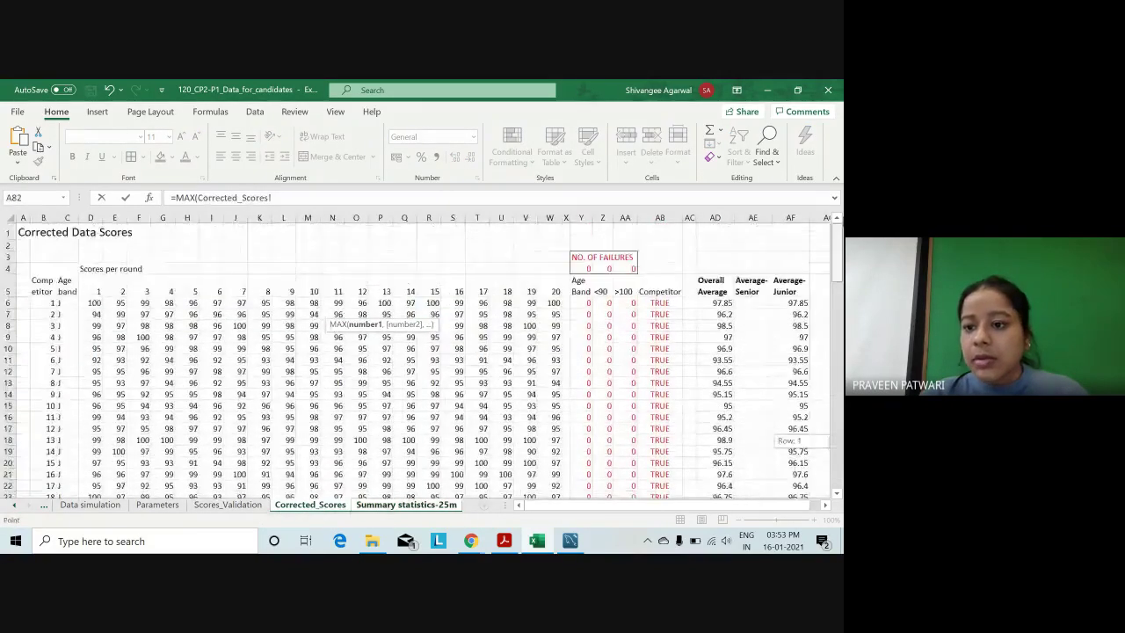
{"action": "left_click", "coordinate": [722, 303]}
{"action": "key", "text": "ctrl+shift+Down"}
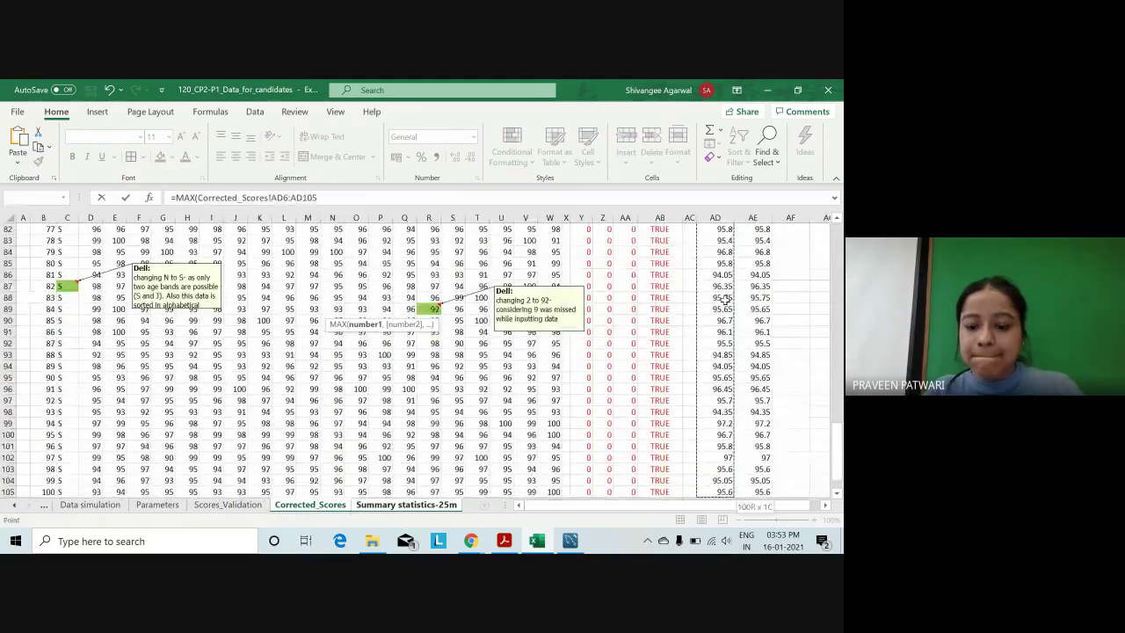
{"action": "key", "text": "Return"}
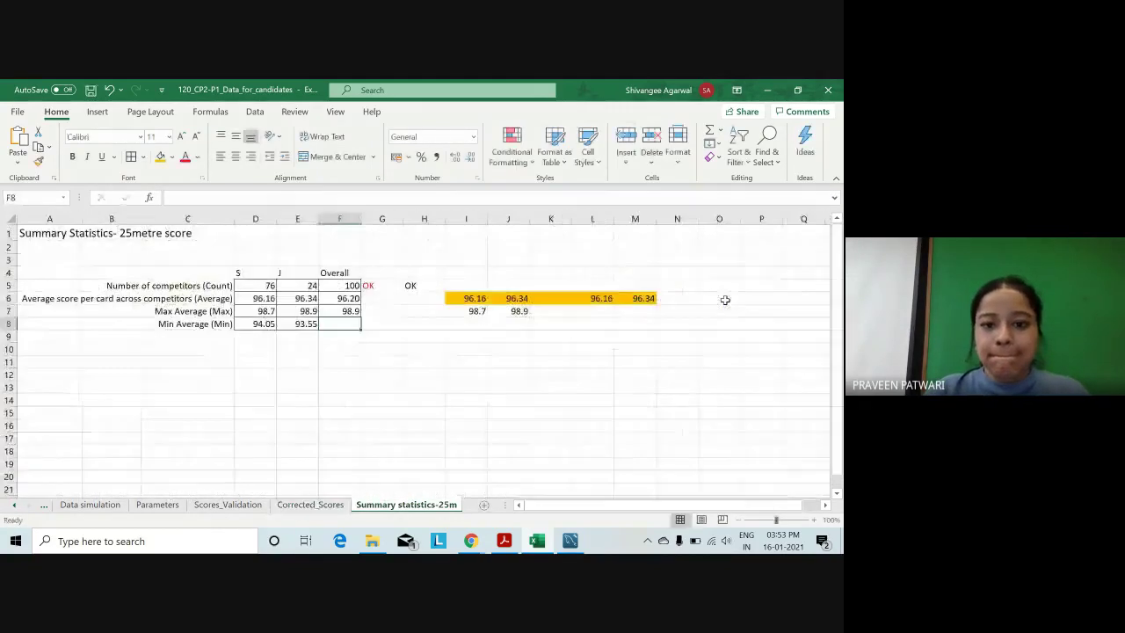
Enter =MIN(Corrected_Scores!AF6:AF105) in F8 for the overall minimum average 93.55.
{"action": "type", "text": "=min"}
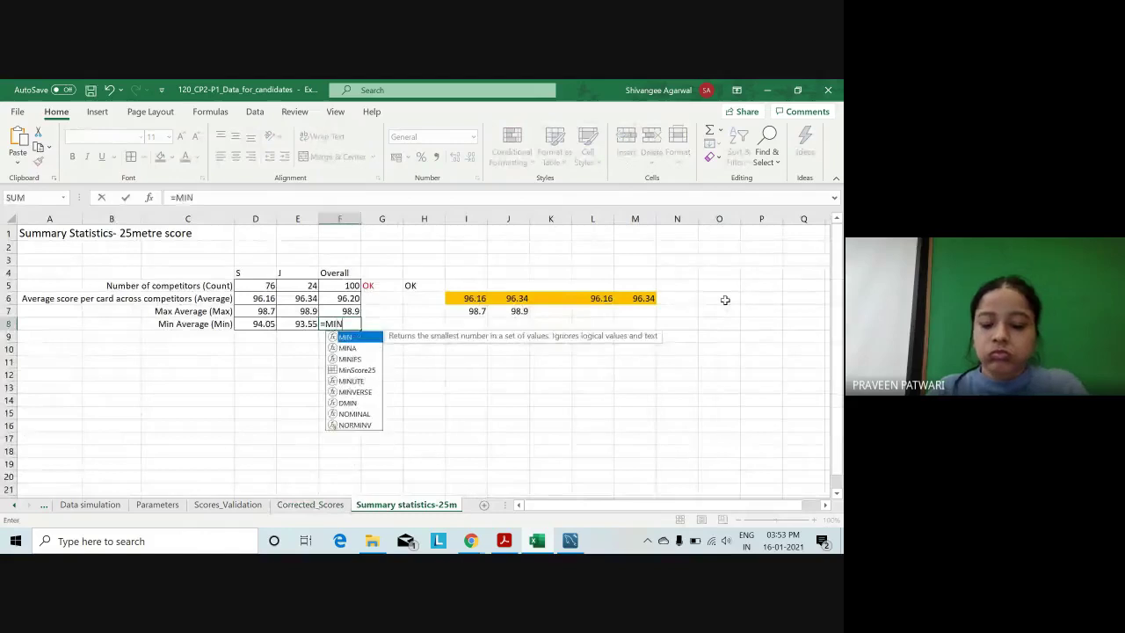
{"action": "key", "text": "Tab"}
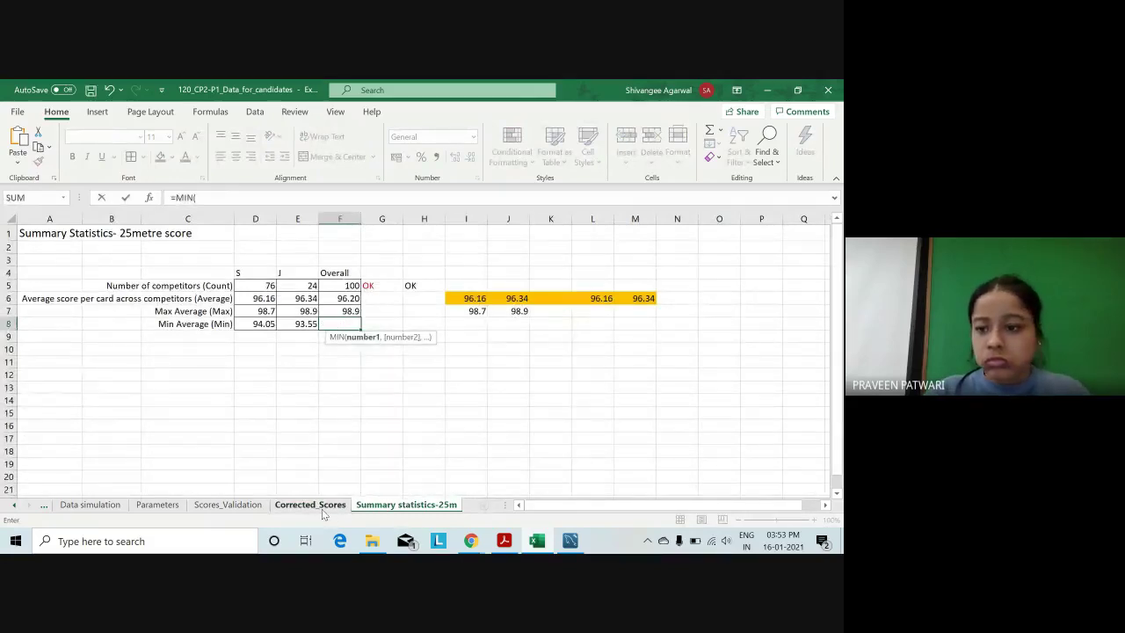
{"action": "left_click", "coordinate": [316, 506]}
{"action": "scroll", "coordinate": [827, 290], "scroll_direction": "up", "scroll_amount": 20}
{"action": "left_click", "coordinate": [791, 302]}
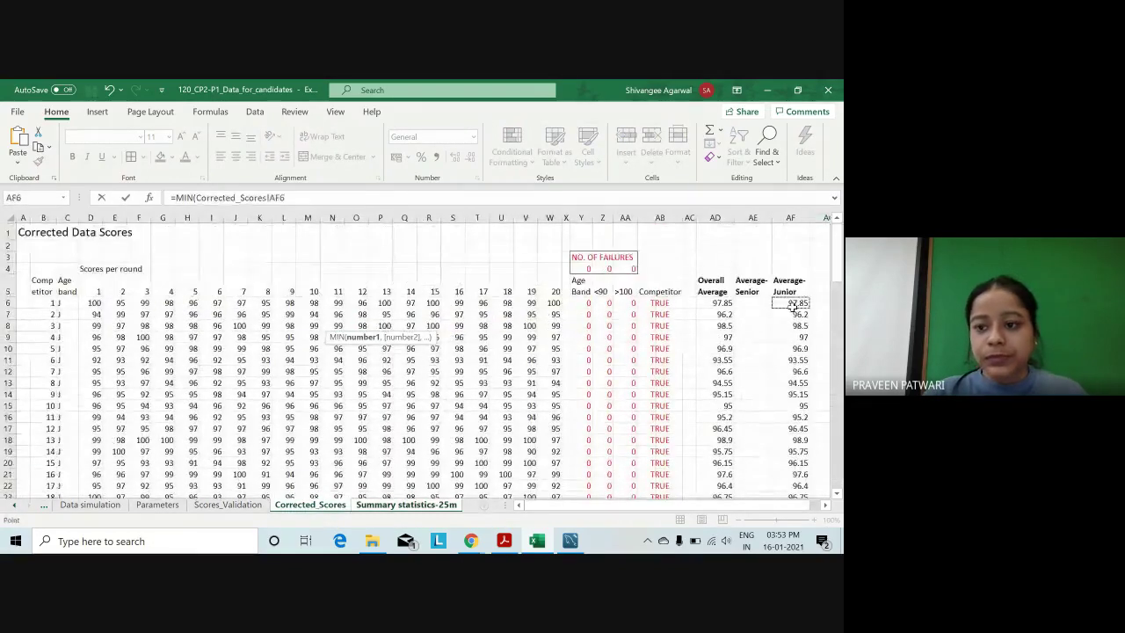
{"action": "key", "text": "ctrl+shift+Down"}
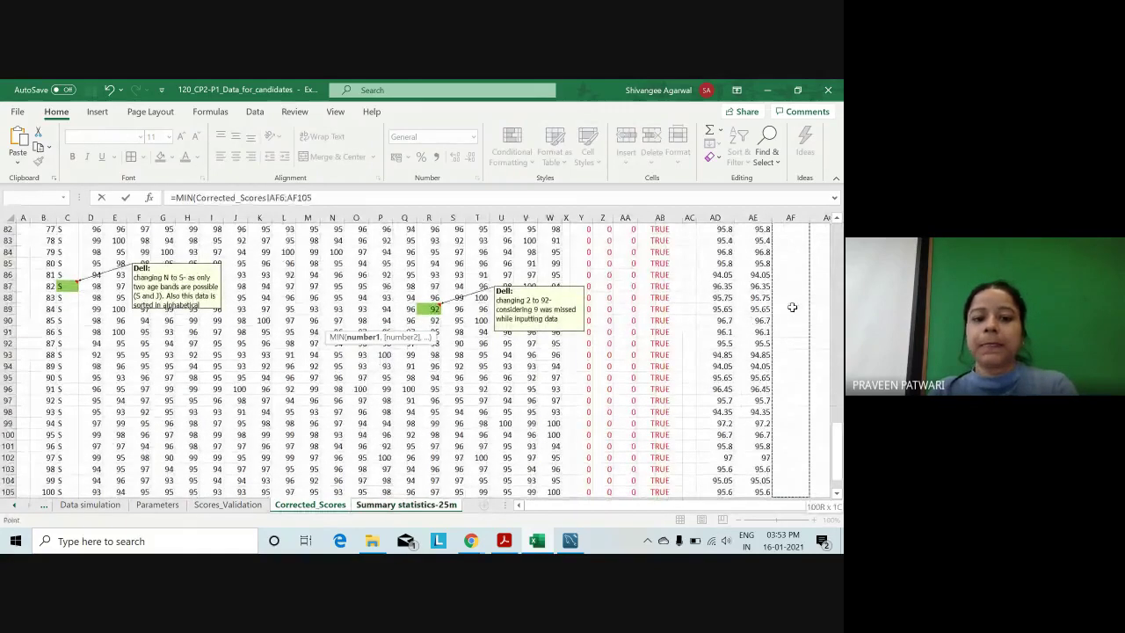
{"action": "type", "text": ")"}
{"action": "key", "text": "Return"}
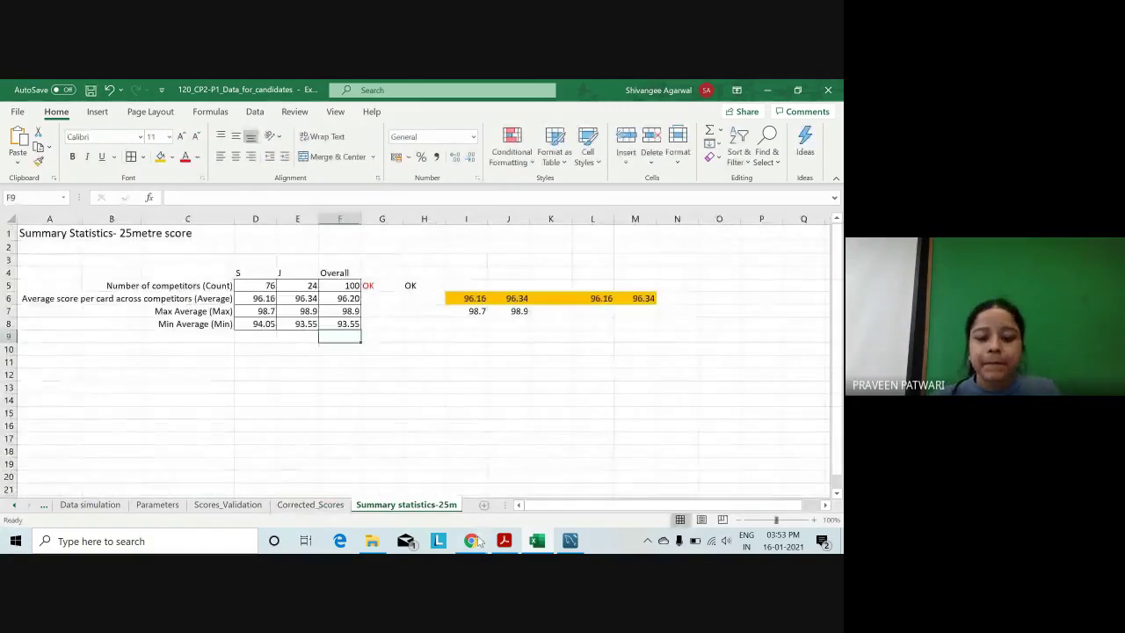
{"action": "left_click", "coordinate": [400, 483]}
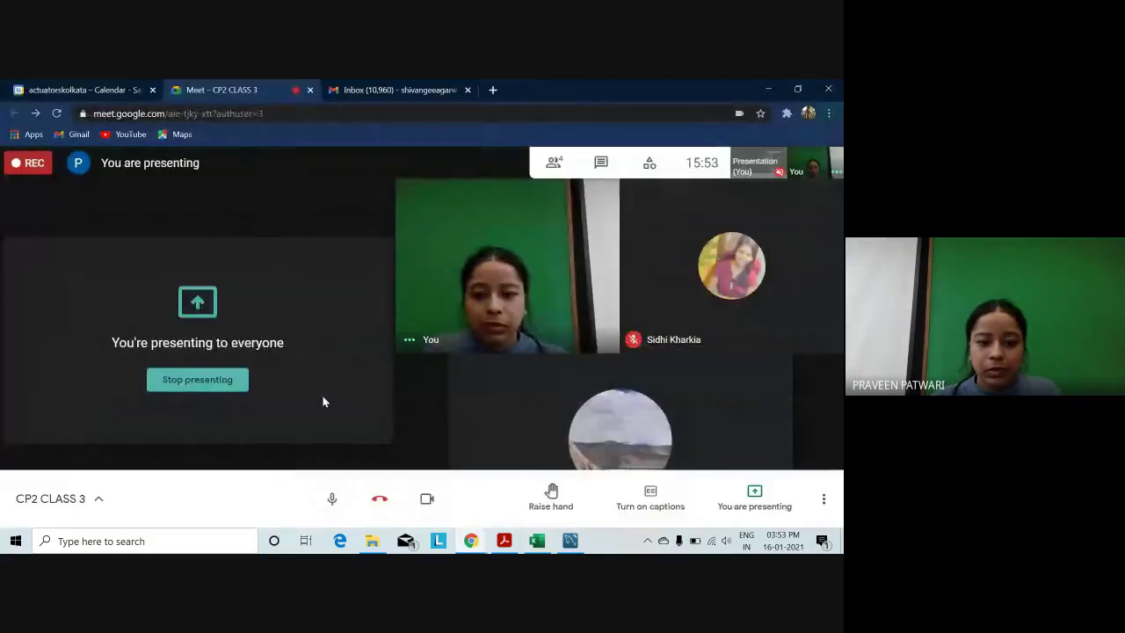
{"action": "left_click", "coordinate": [428, 498]}
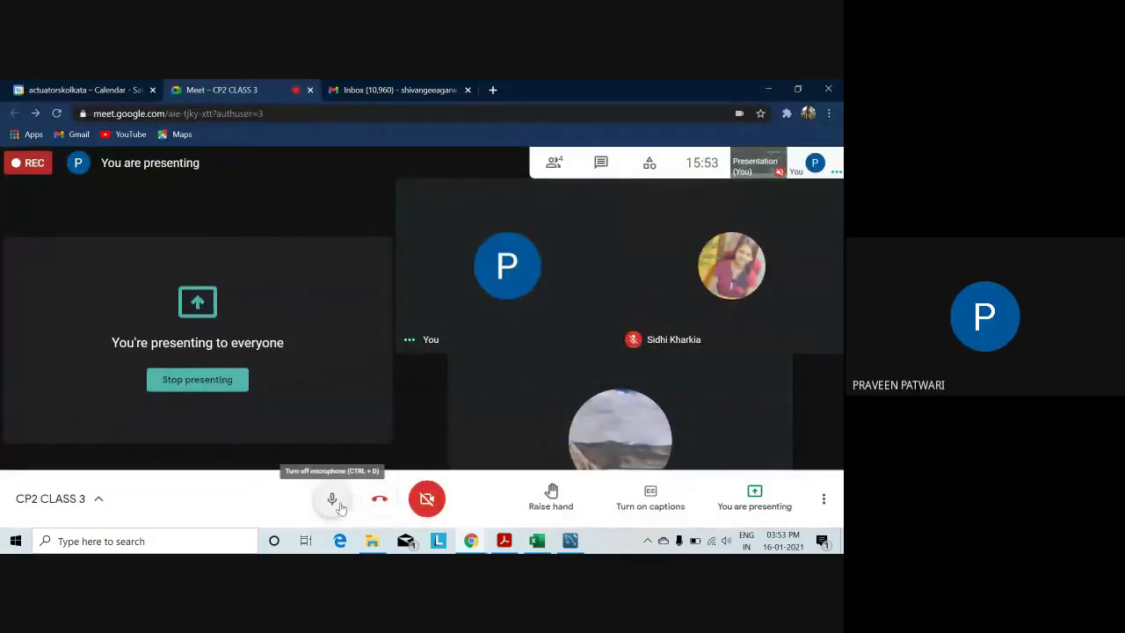
{"action": "left_click", "coordinate": [332, 498]}
{"action": "left_click", "coordinate": [534, 536]}
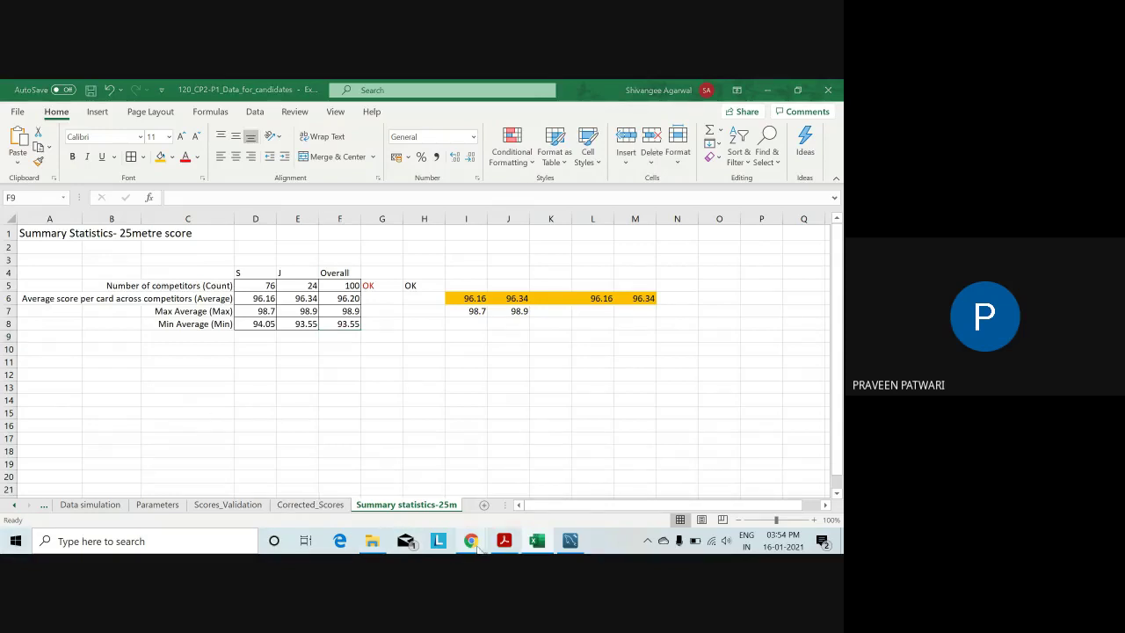
{"action": "mouse_move", "coordinate": [471, 540]}
{"action": "left_click", "coordinate": [446, 454]}
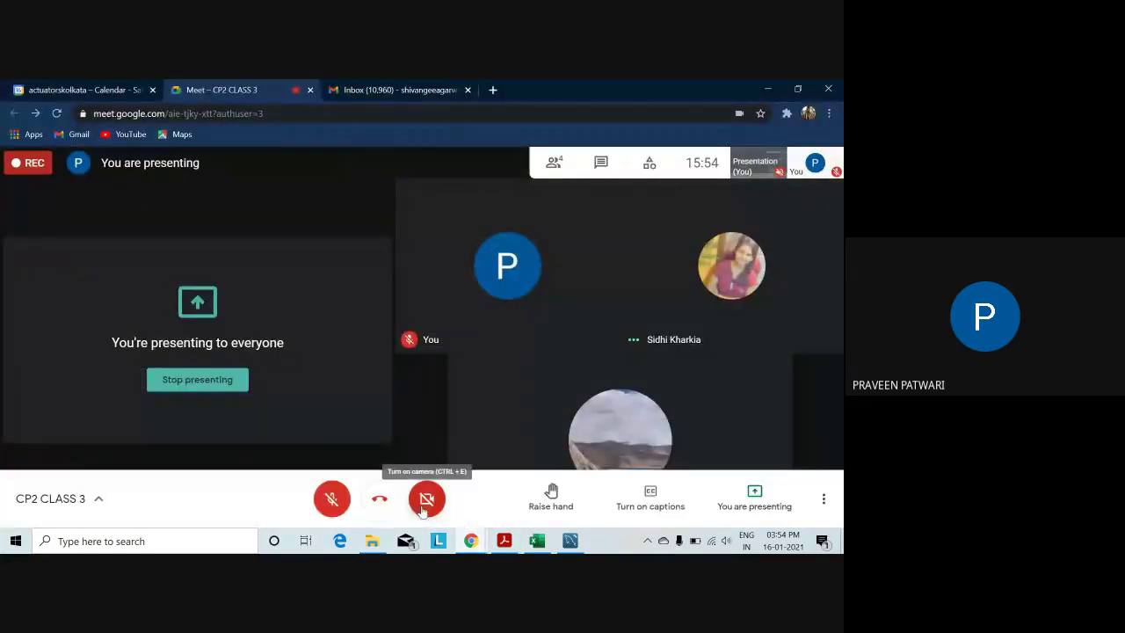
{"action": "left_click", "coordinate": [427, 499]}
{"action": "left_click", "coordinate": [332, 499]}
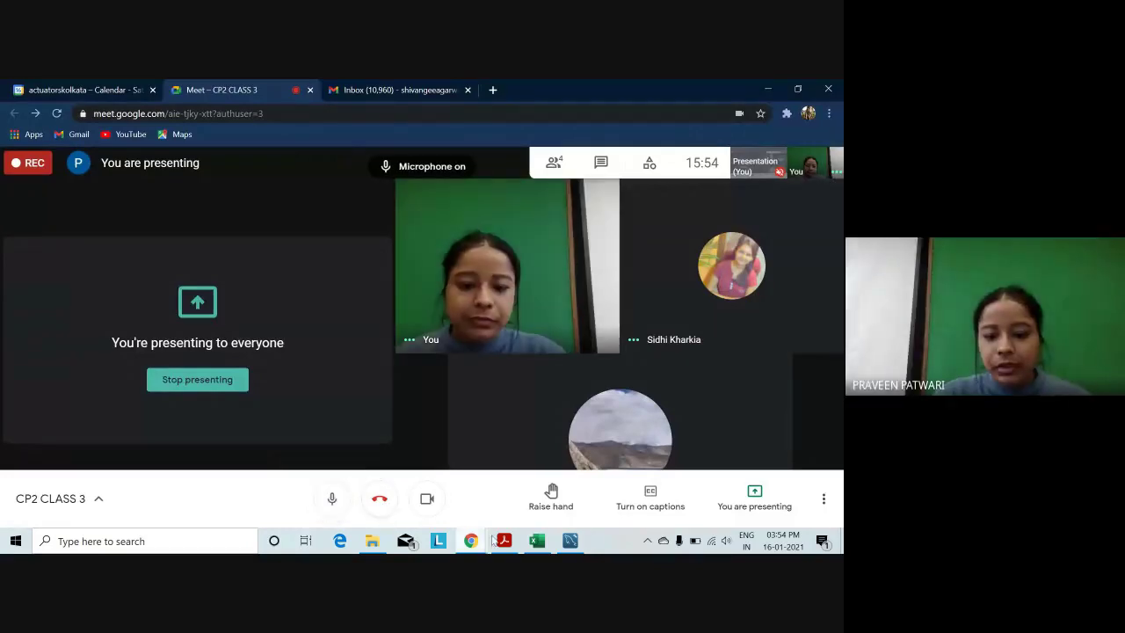
{"action": "left_click", "coordinate": [528, 543]}
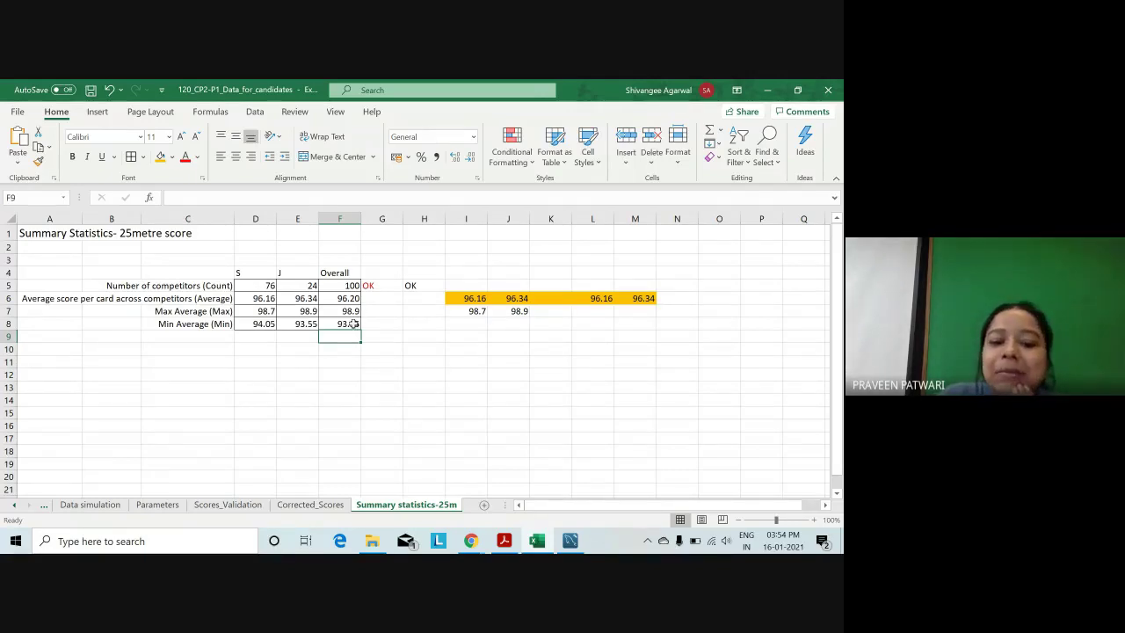
Review the D8:E9 age-band results, then stop presenting the Excel screen in Google Meet.
{"action": "left_click_drag", "start_coordinate": [261, 327], "coordinate": [317, 325]}
{"action": "left_click", "coordinate": [393, 316]}
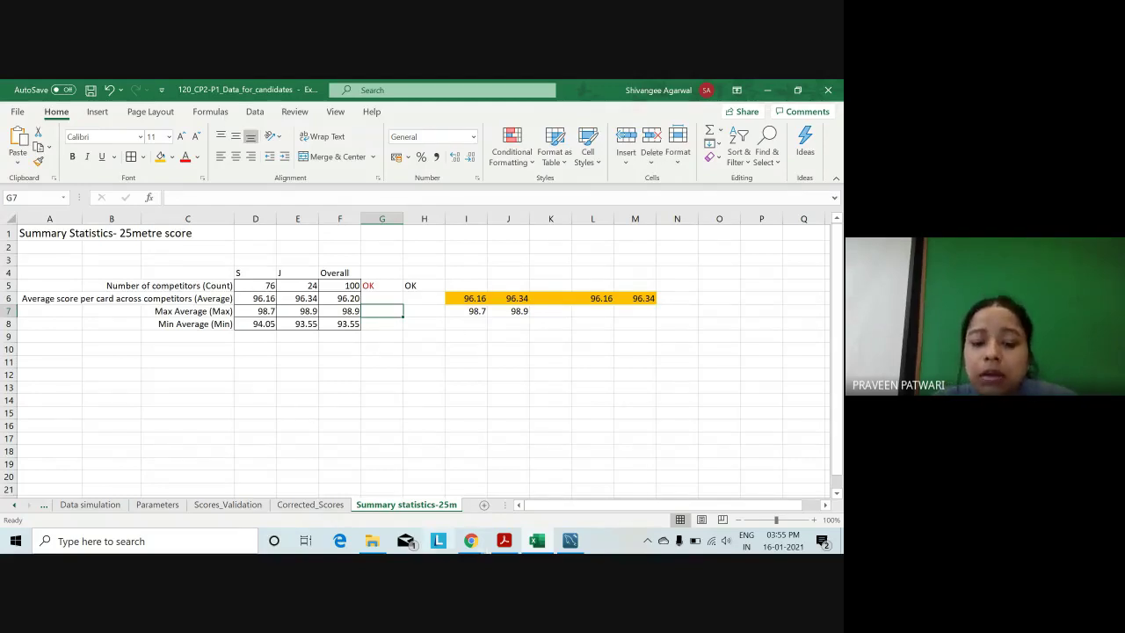
{"action": "mouse_move", "coordinate": [472, 541]}
{"action": "left_click", "coordinate": [436, 485]}
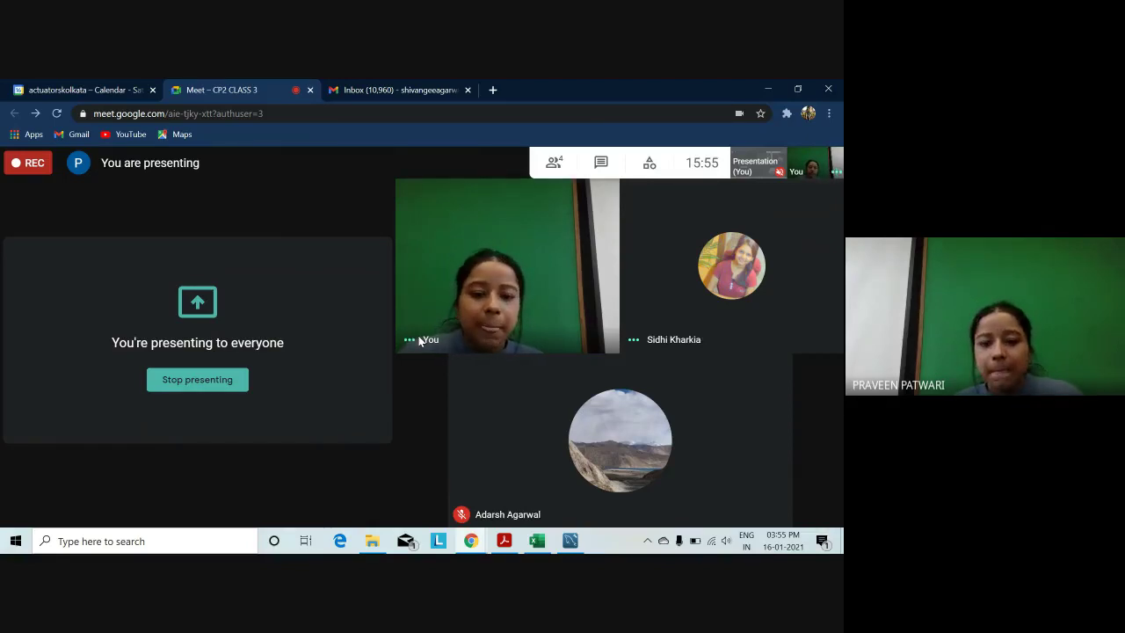
{"action": "mouse_move", "coordinate": [197, 380]}
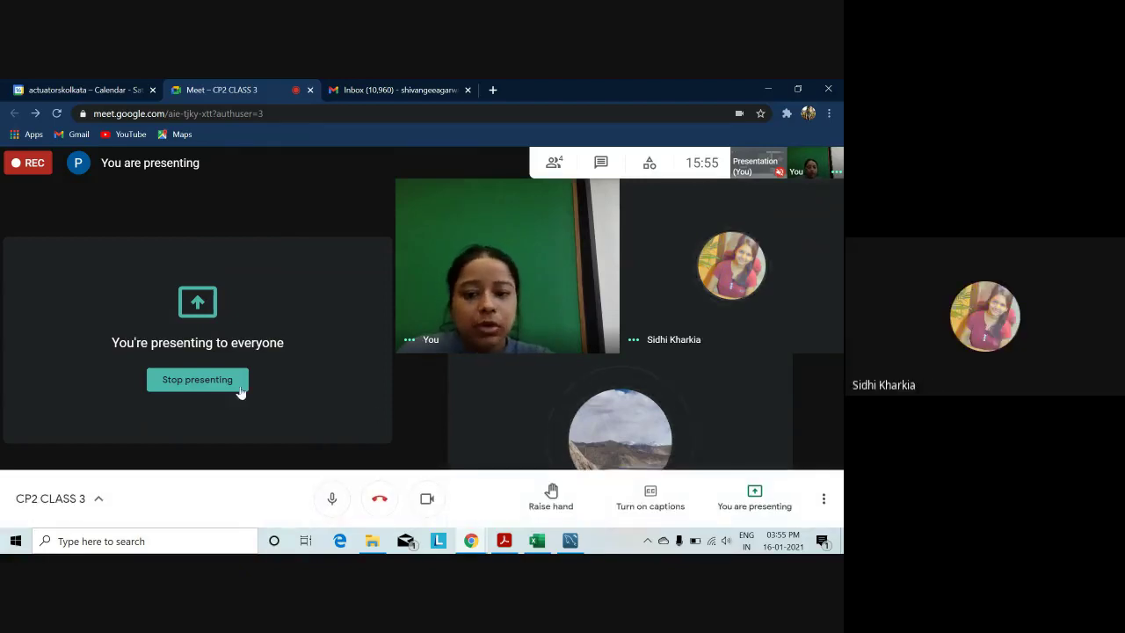
{"action": "left_click", "coordinate": [227, 381]}
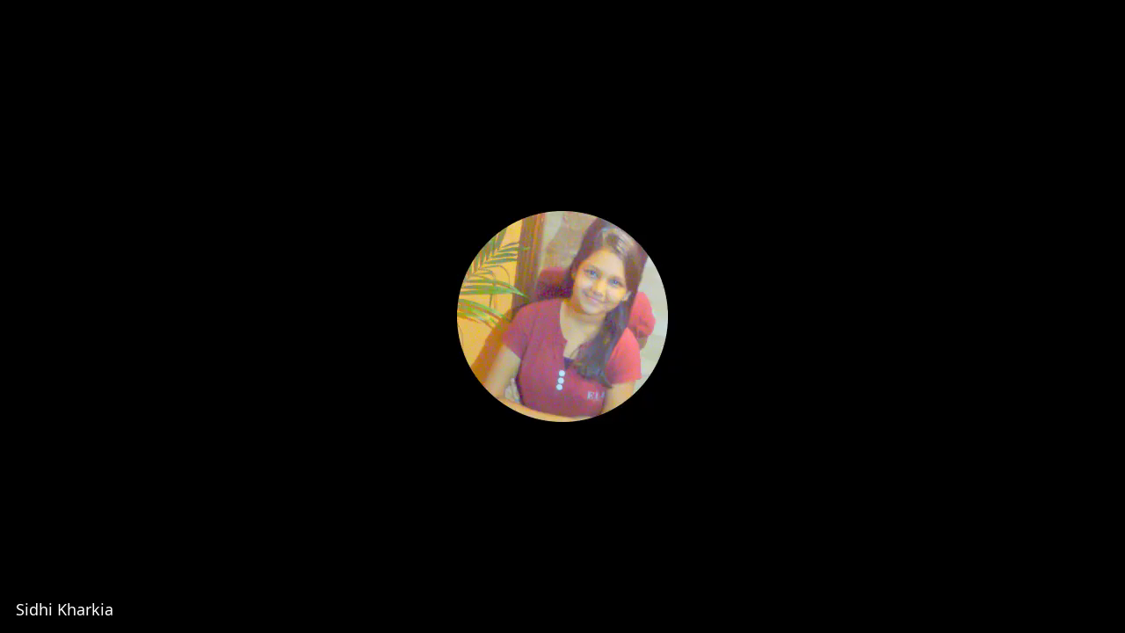